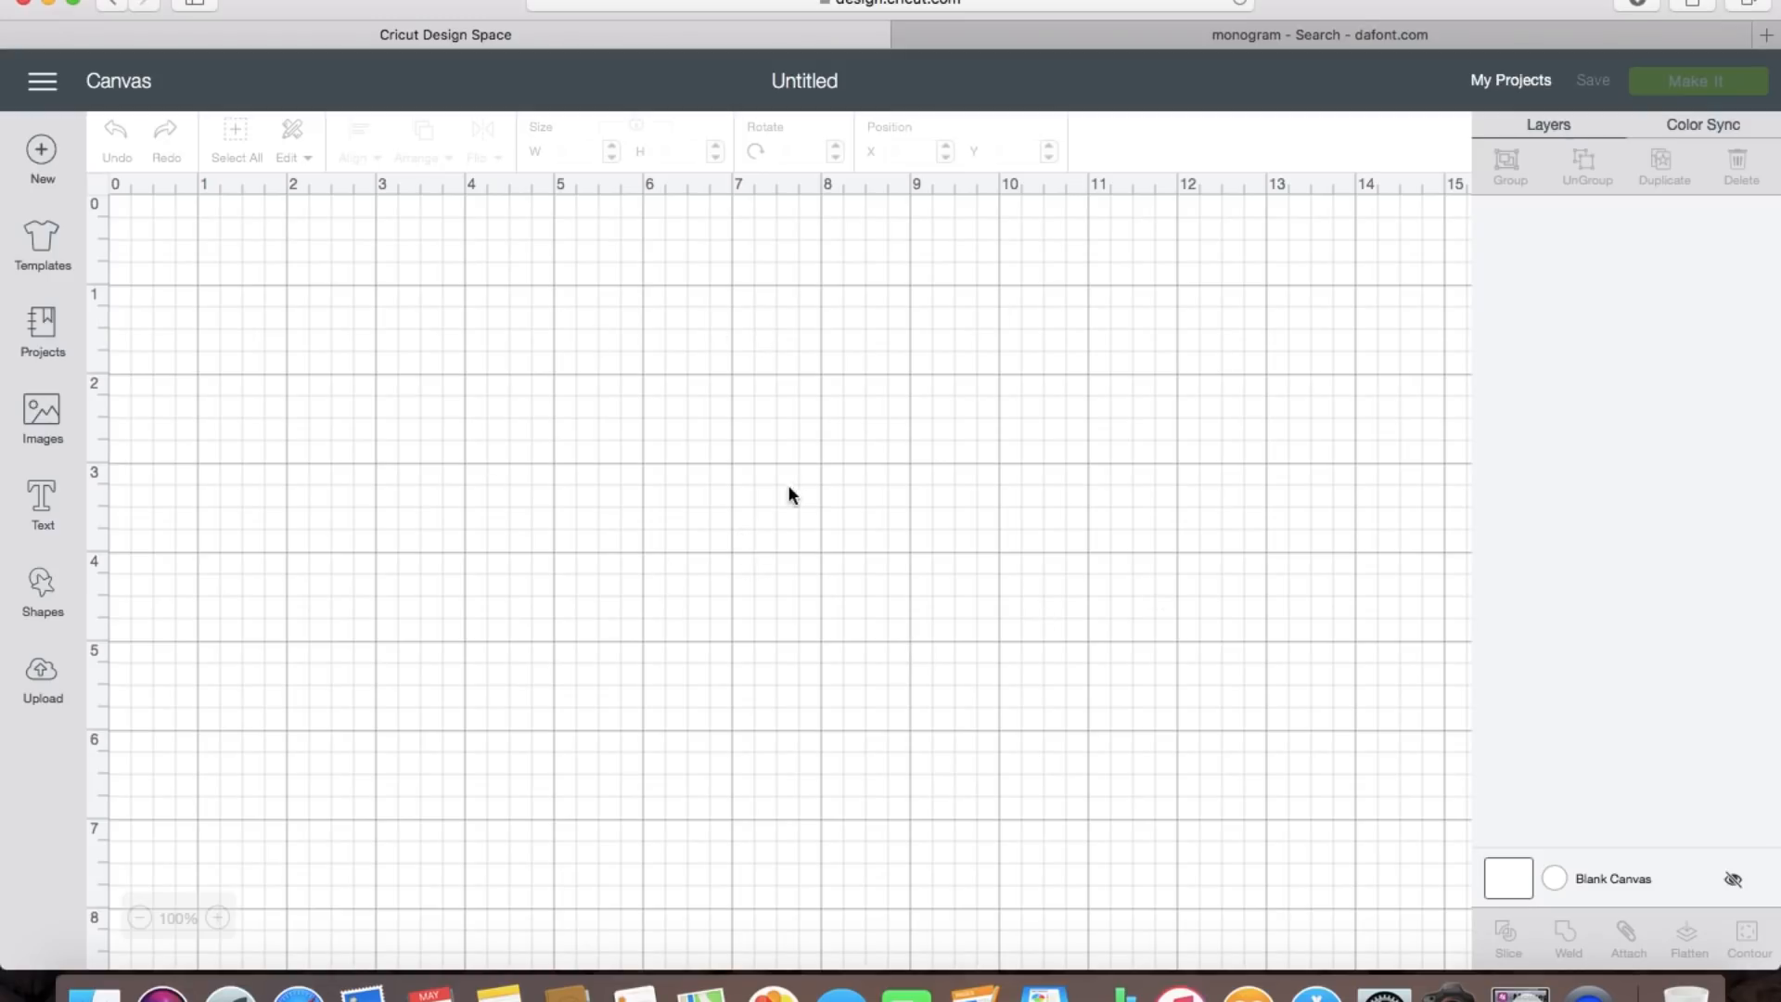
Step: Switch to the DaFont site and look through the monogram search results for the Monogramos font
{"action": "left_click", "coordinate": [1355, 39]}
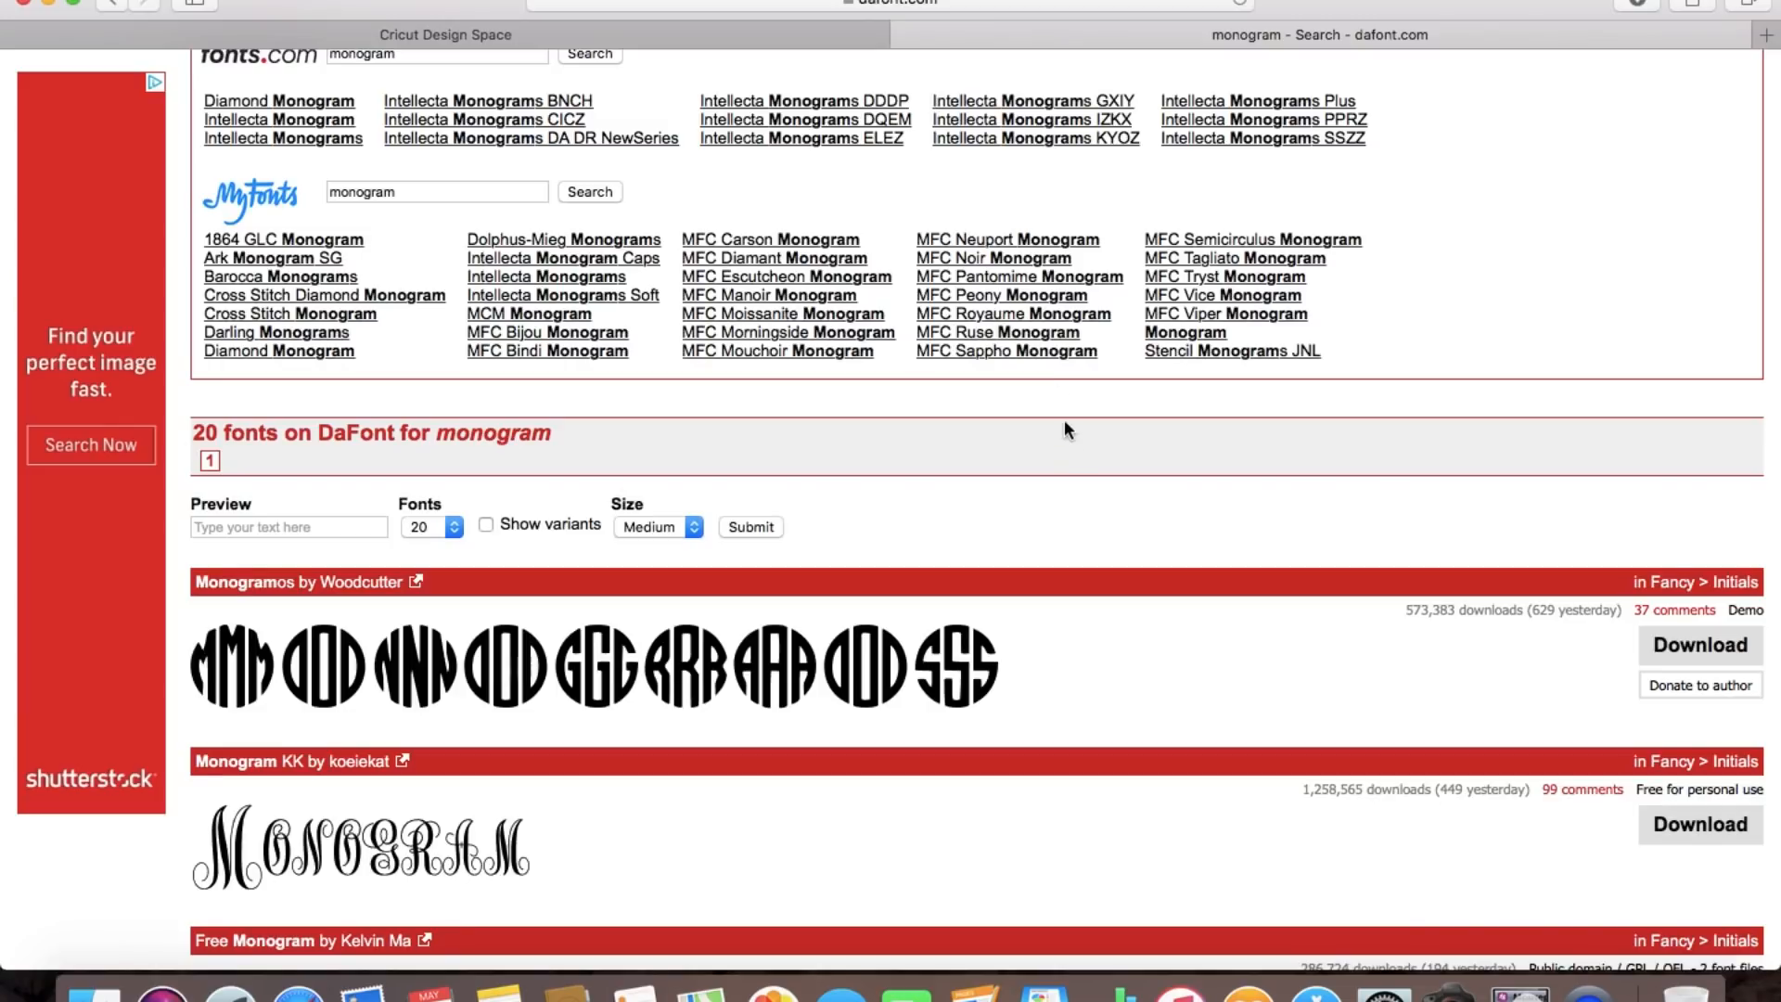
{"action": "scroll", "coordinate": [1066, 431], "scroll_direction": "down", "scroll_amount": 3}
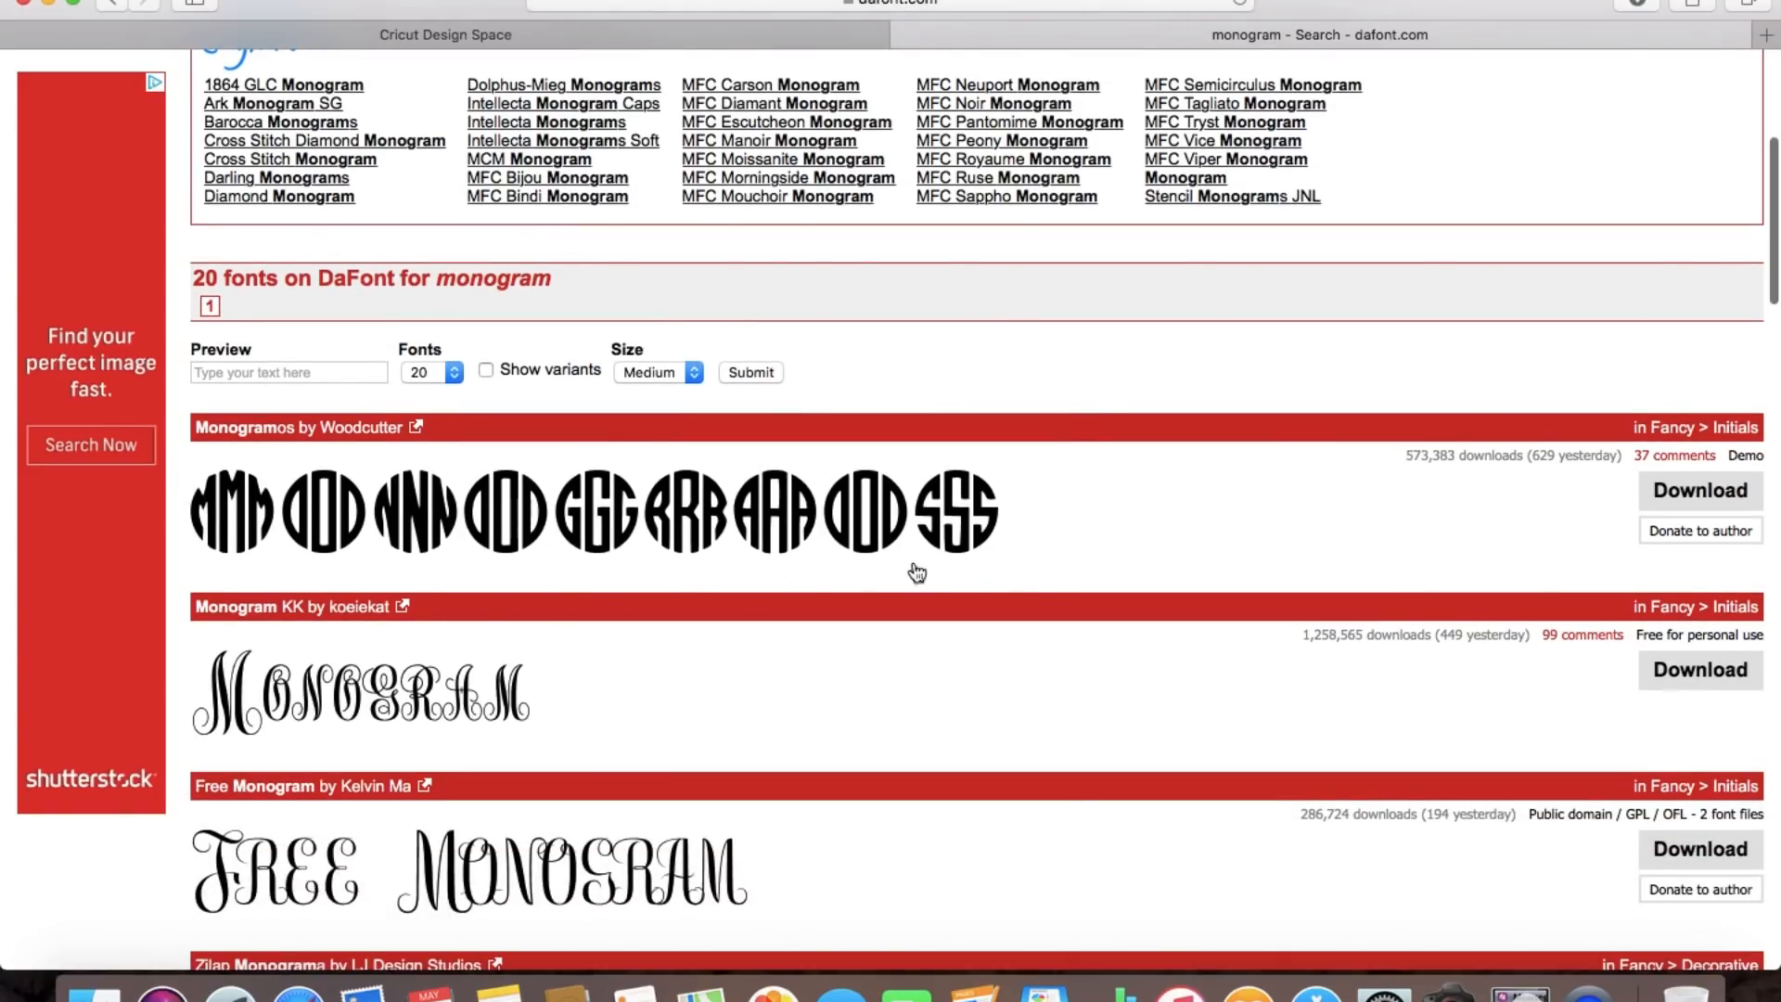
{"action": "scroll", "coordinate": [928, 543], "scroll_direction": "up", "scroll_amount": 5}
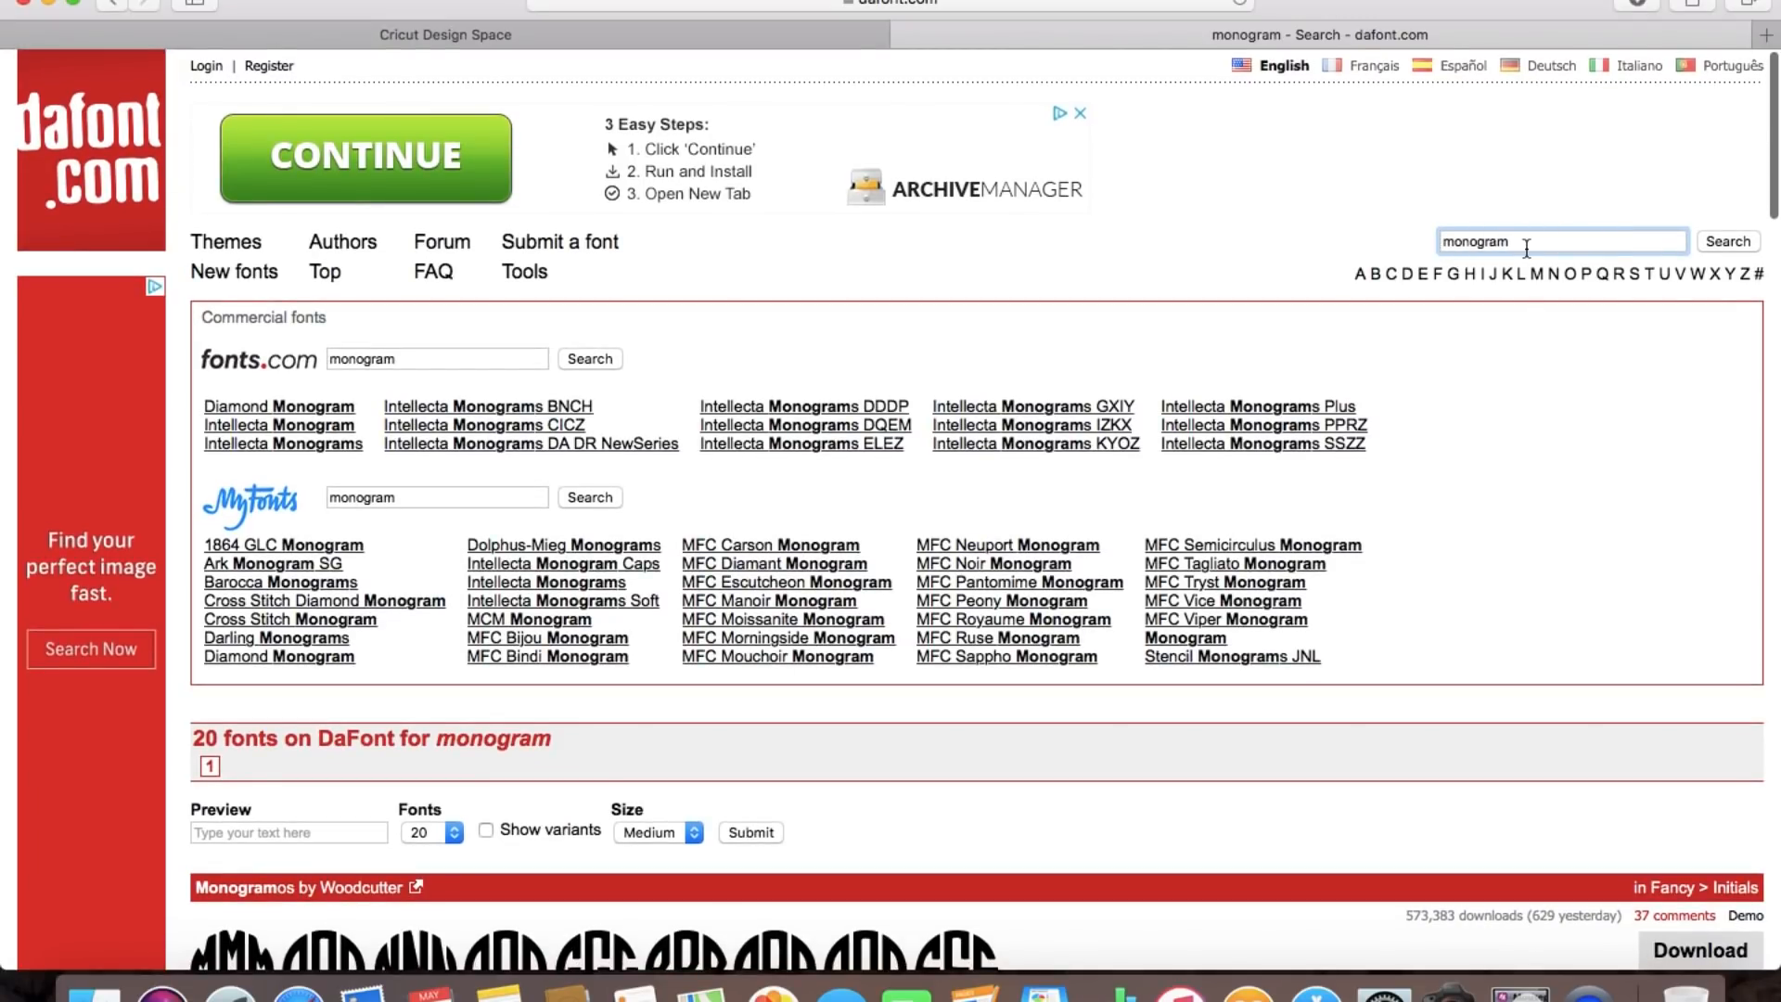
{"action": "scroll", "coordinate": [1484, 494], "scroll_direction": "down", "scroll_amount": 5}
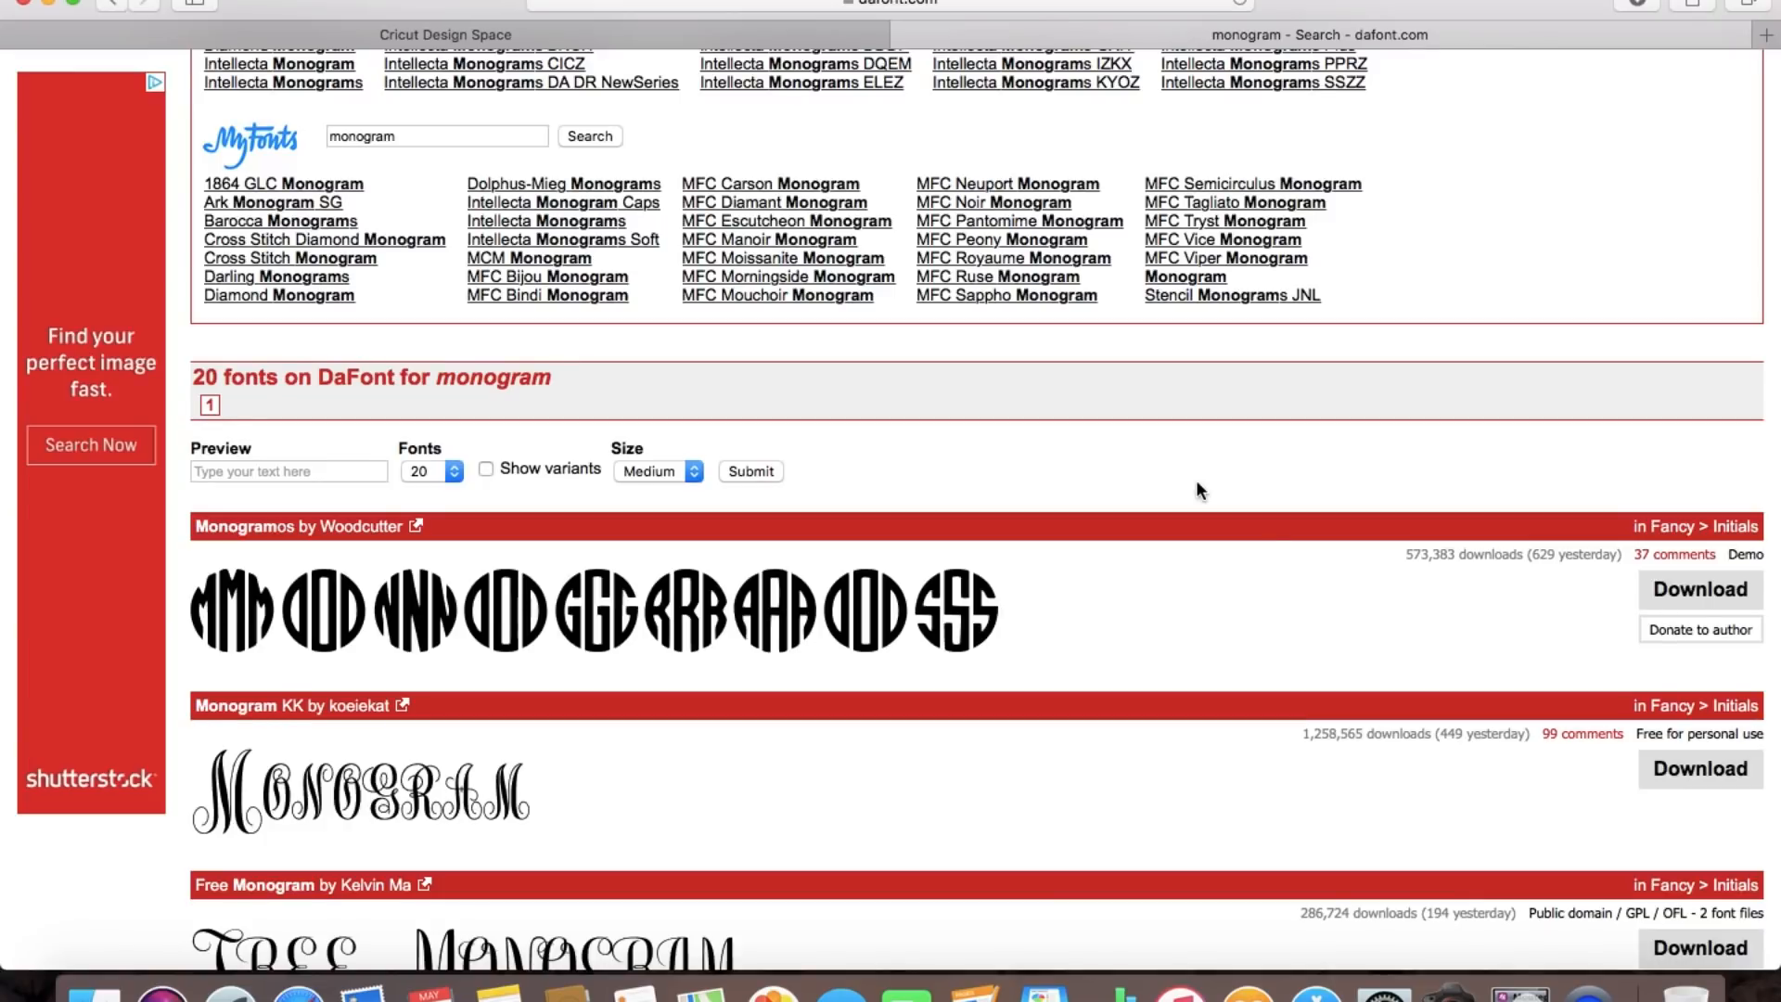
Step: Return to Cricut Design Space, add a text box, and find and apply the MONOGRAMOS font by searching "monog"
{"action": "left_click", "coordinate": [729, 36]}
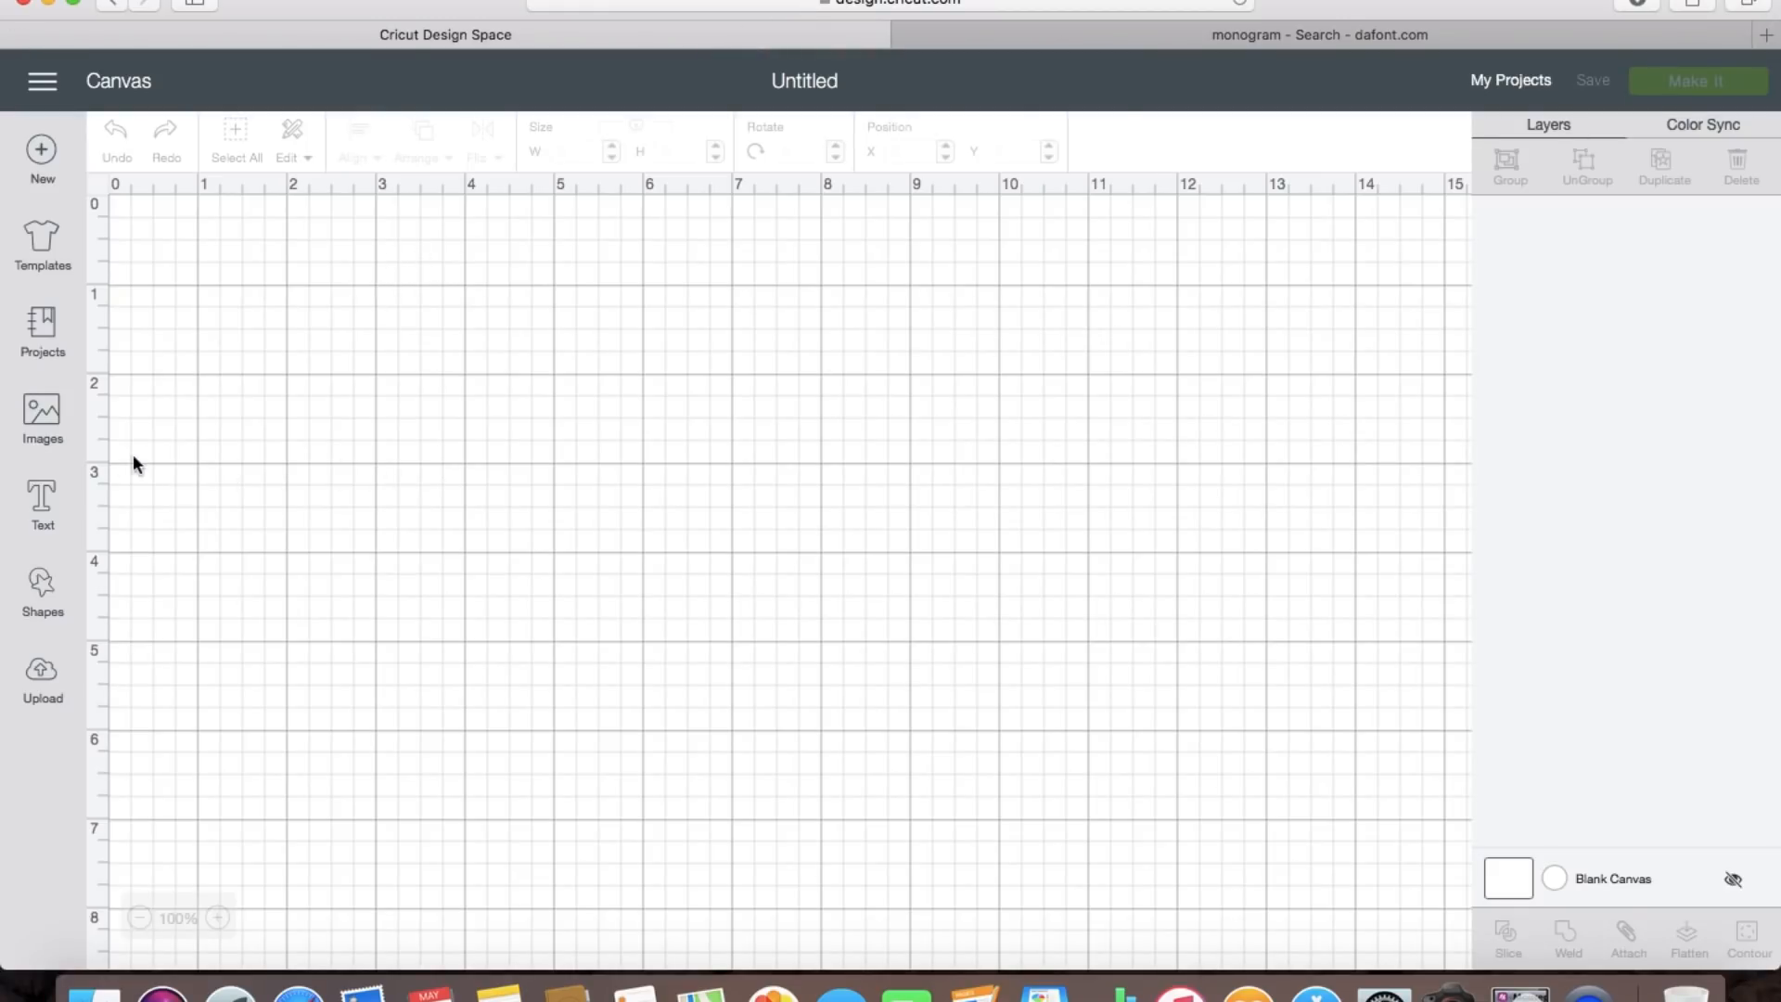
{"action": "left_click", "coordinate": [43, 501]}
{"action": "left_click", "coordinate": [203, 215]}
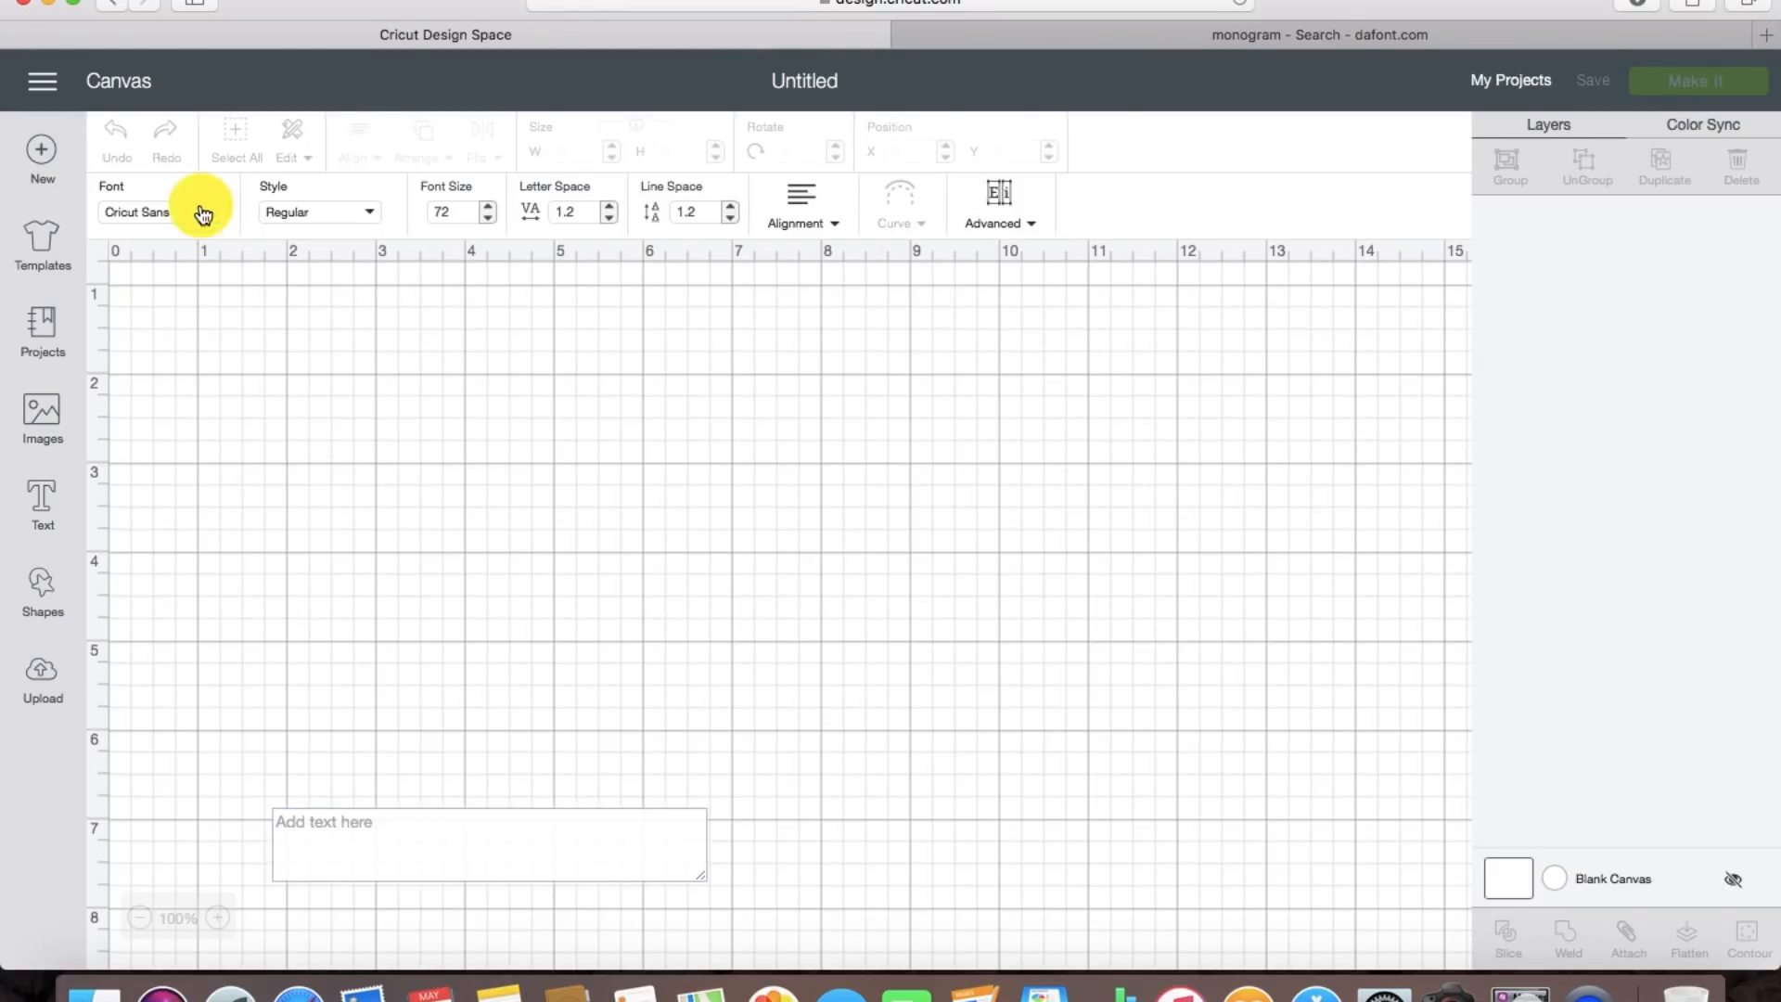
{"action": "left_click", "coordinate": [1062, 159]}
{"action": "type", "text": "monog"}
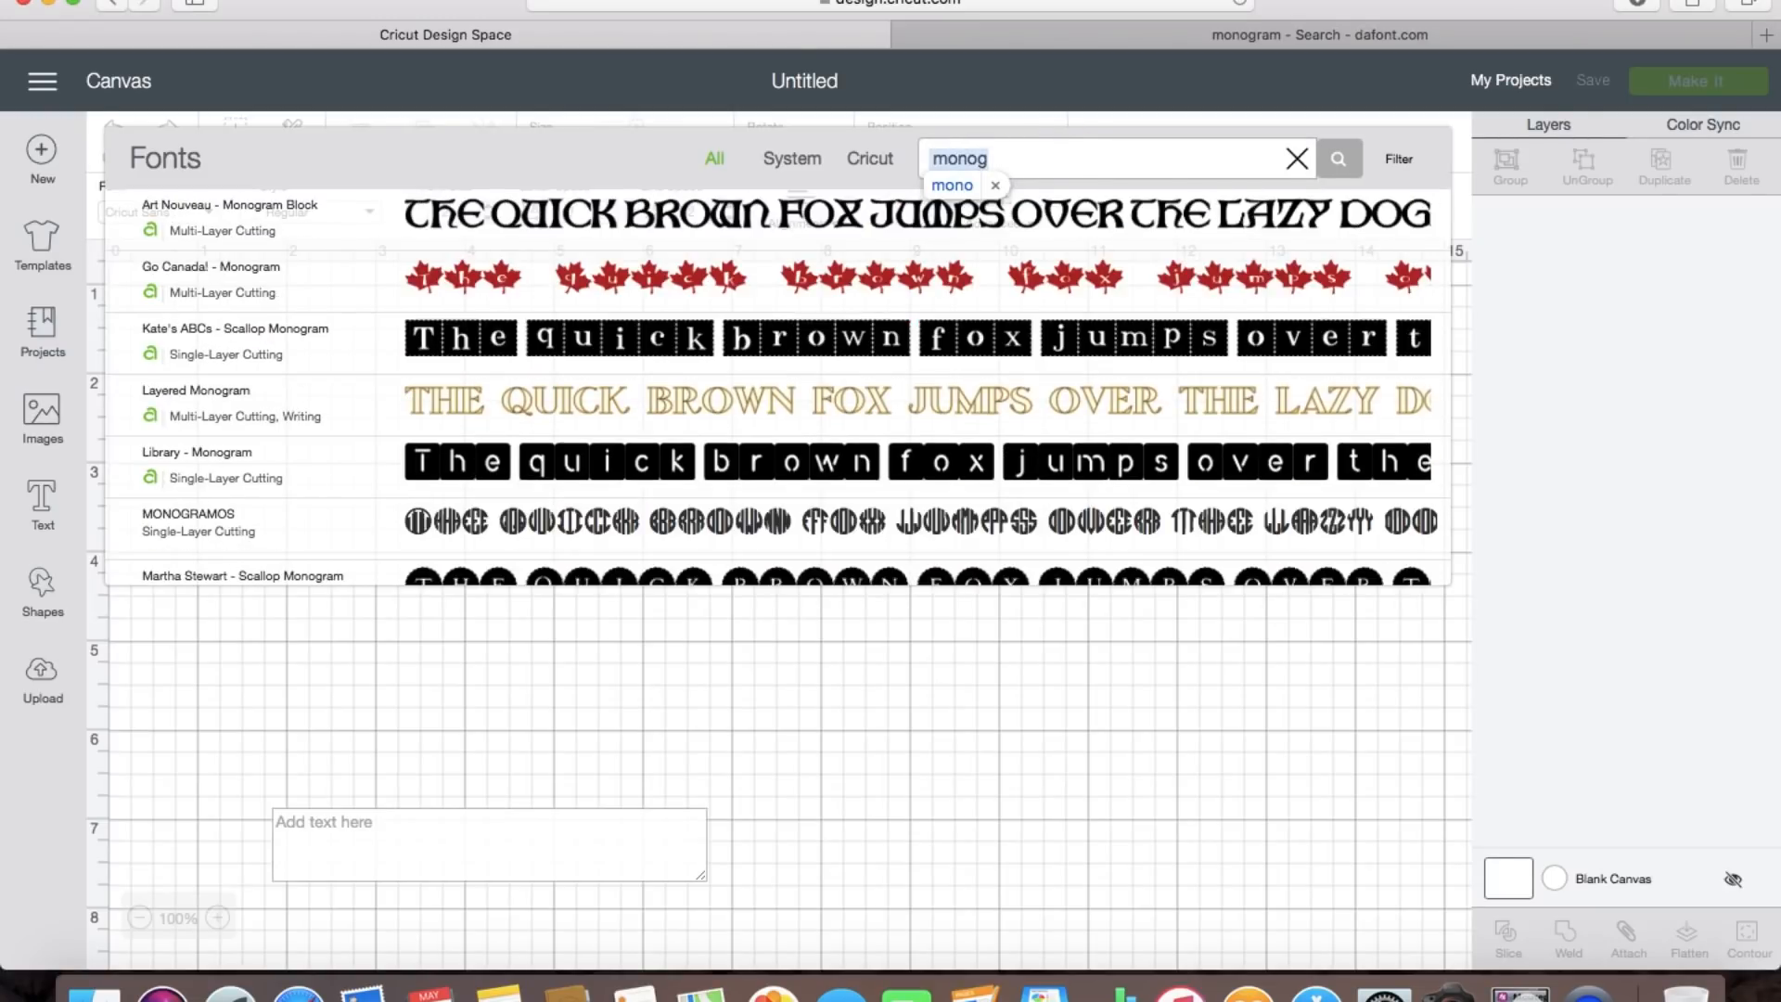
{"action": "left_click", "coordinate": [447, 519]}
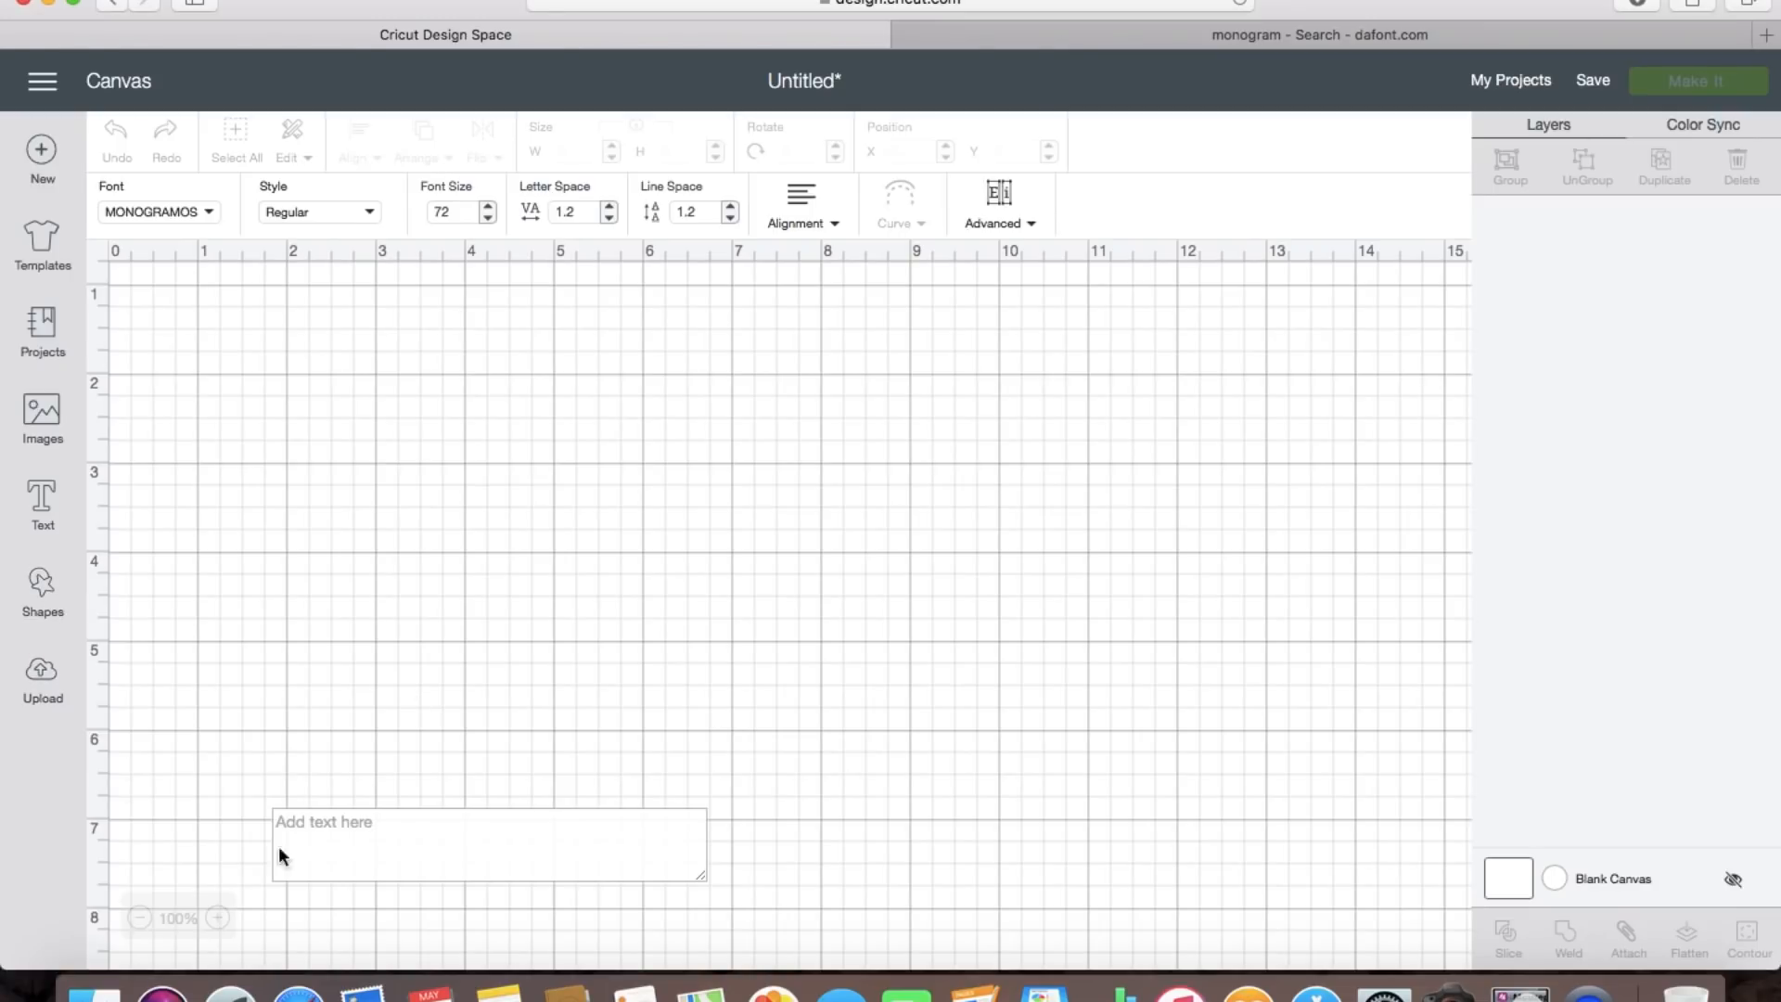
{"action": "left_click", "coordinate": [355, 838]}
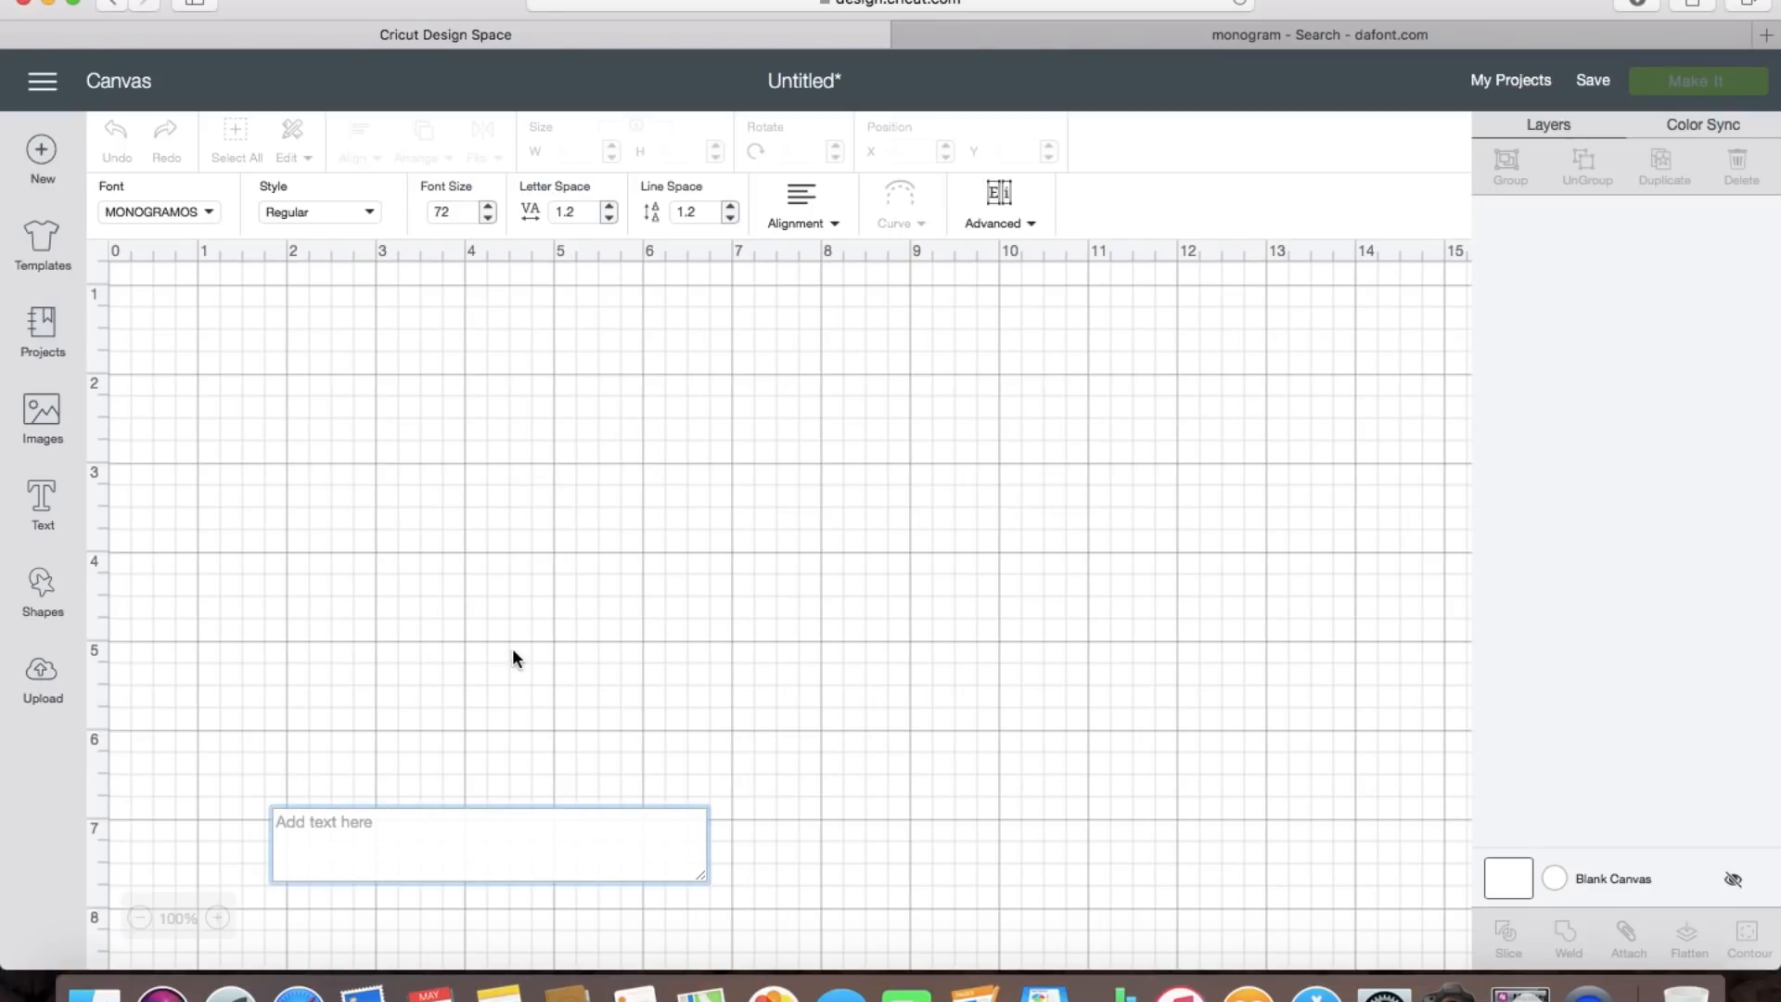
{"action": "type", "text": "CAT"}
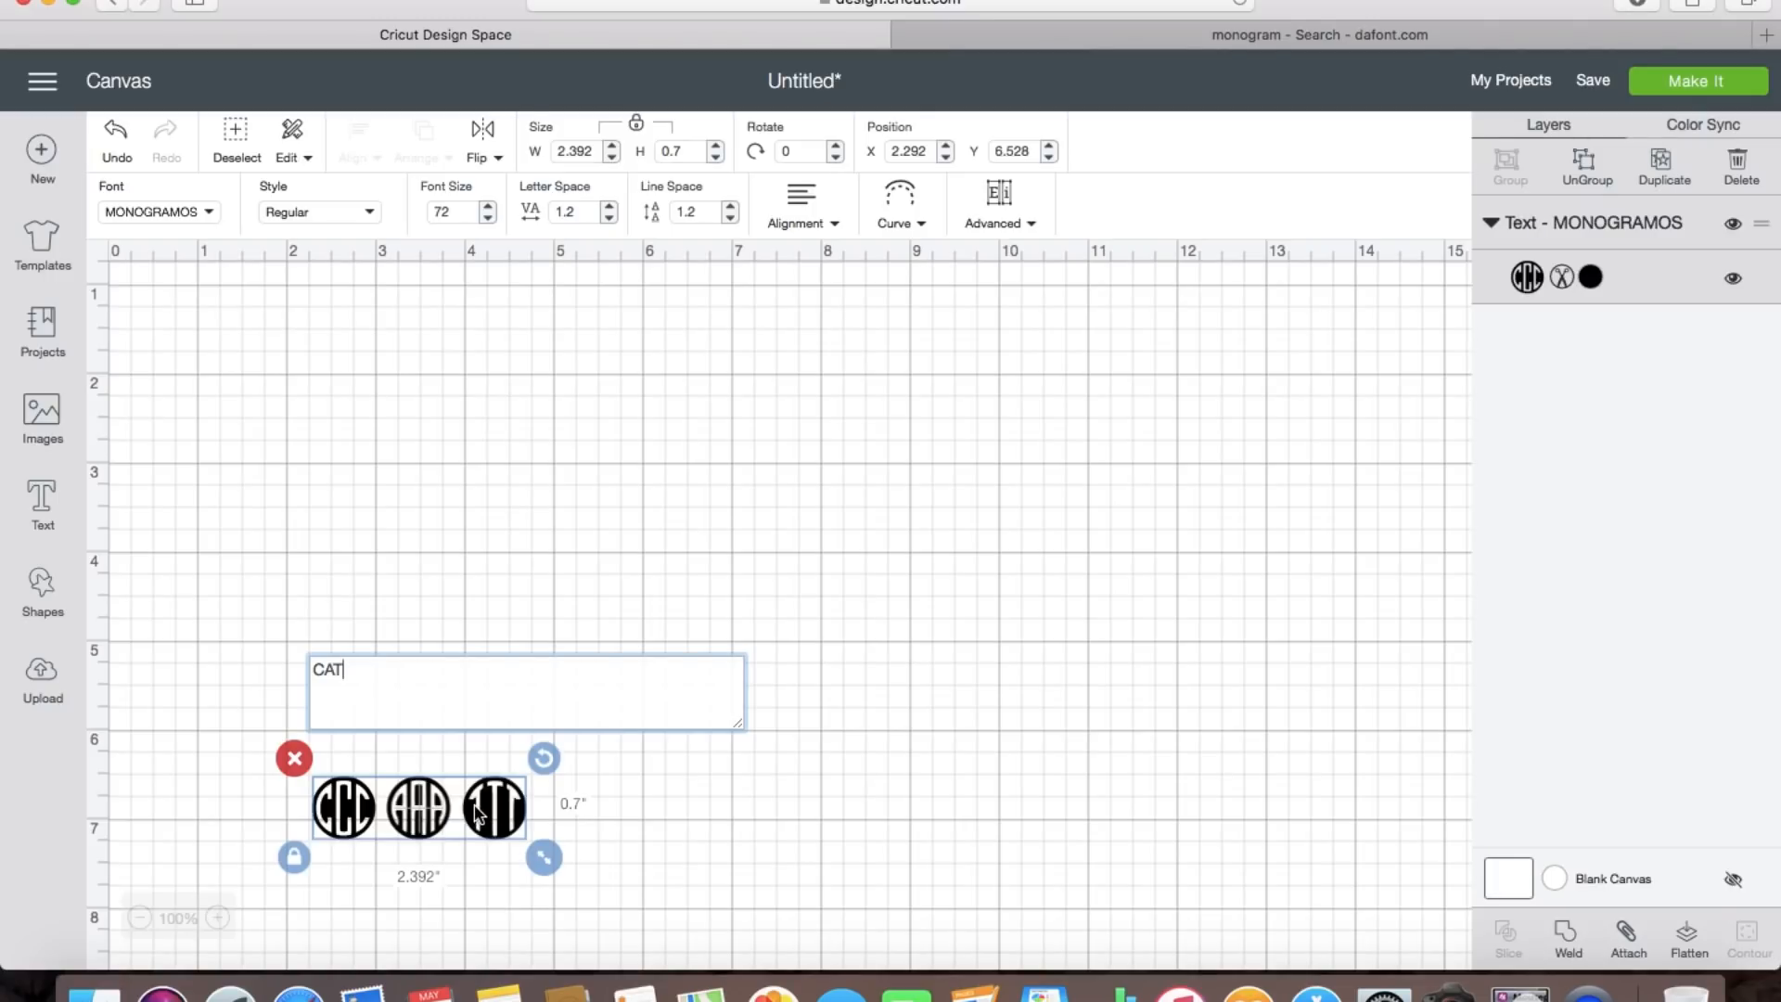
{"action": "key", "text": "BackSpace"}
{"action": "key", "text": "BackSpace"}
{"action": "key", "text": "BackSpace"}
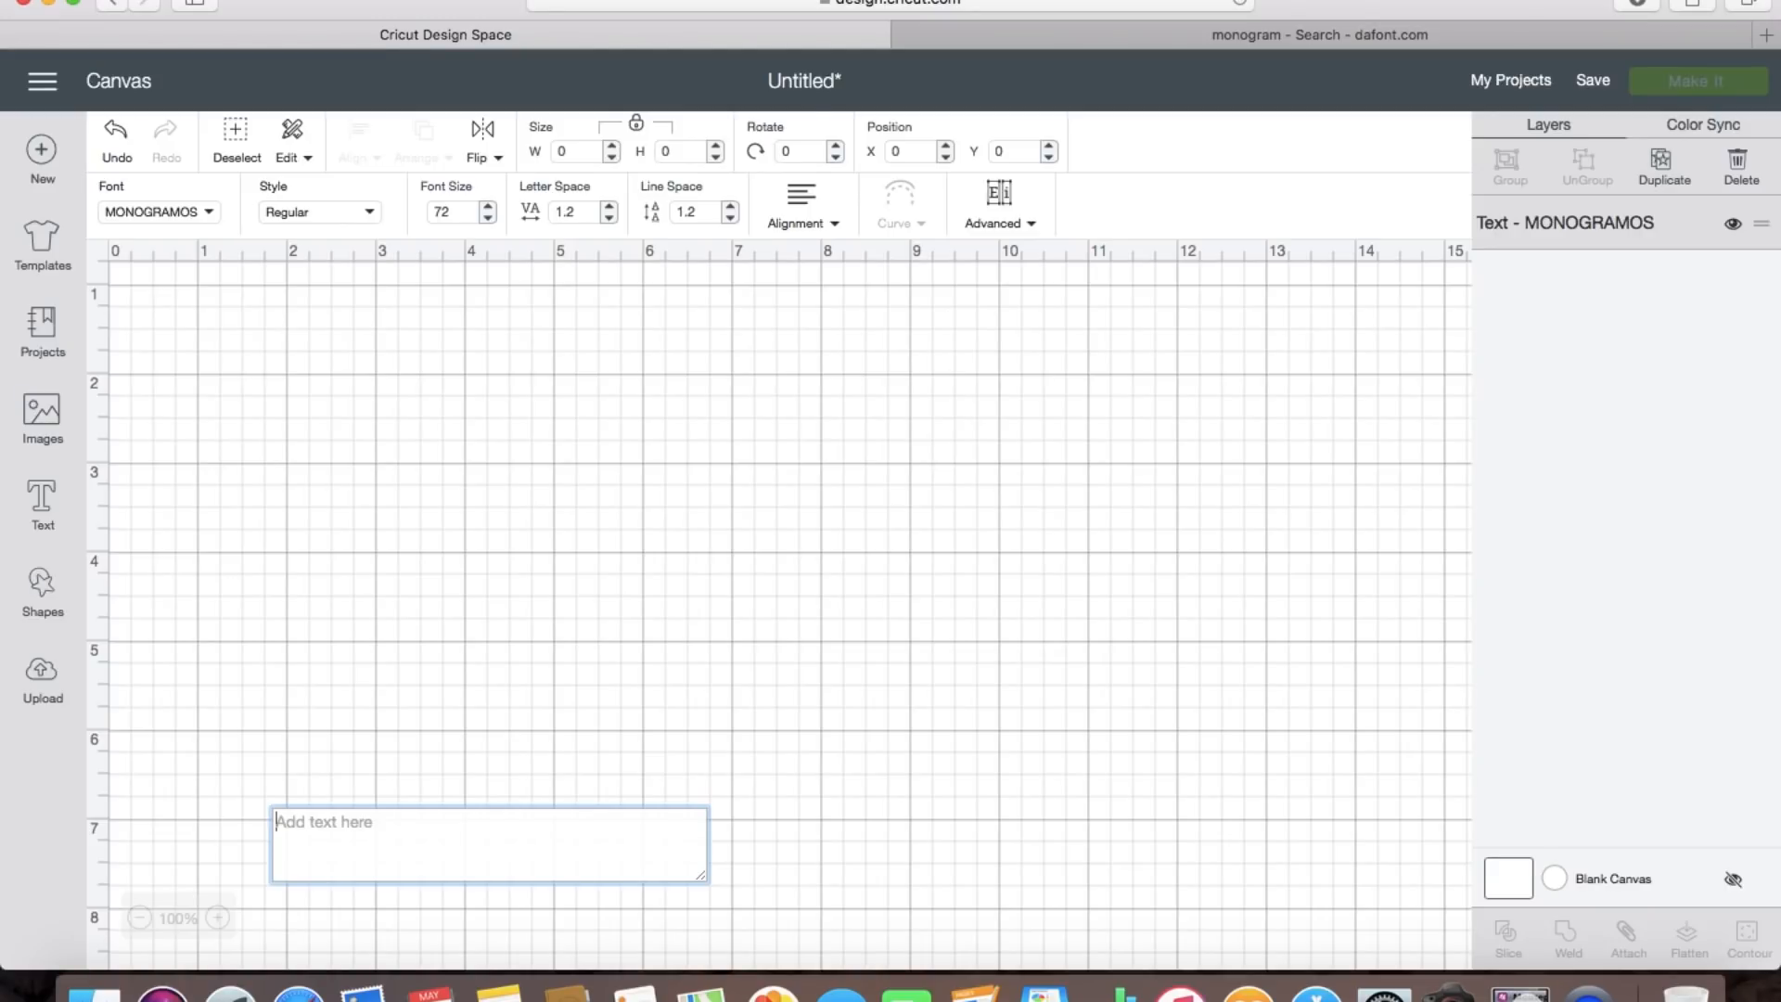
Step: Enter "cat" in lowercase as the monogram text
{"action": "type", "text": "cat"}
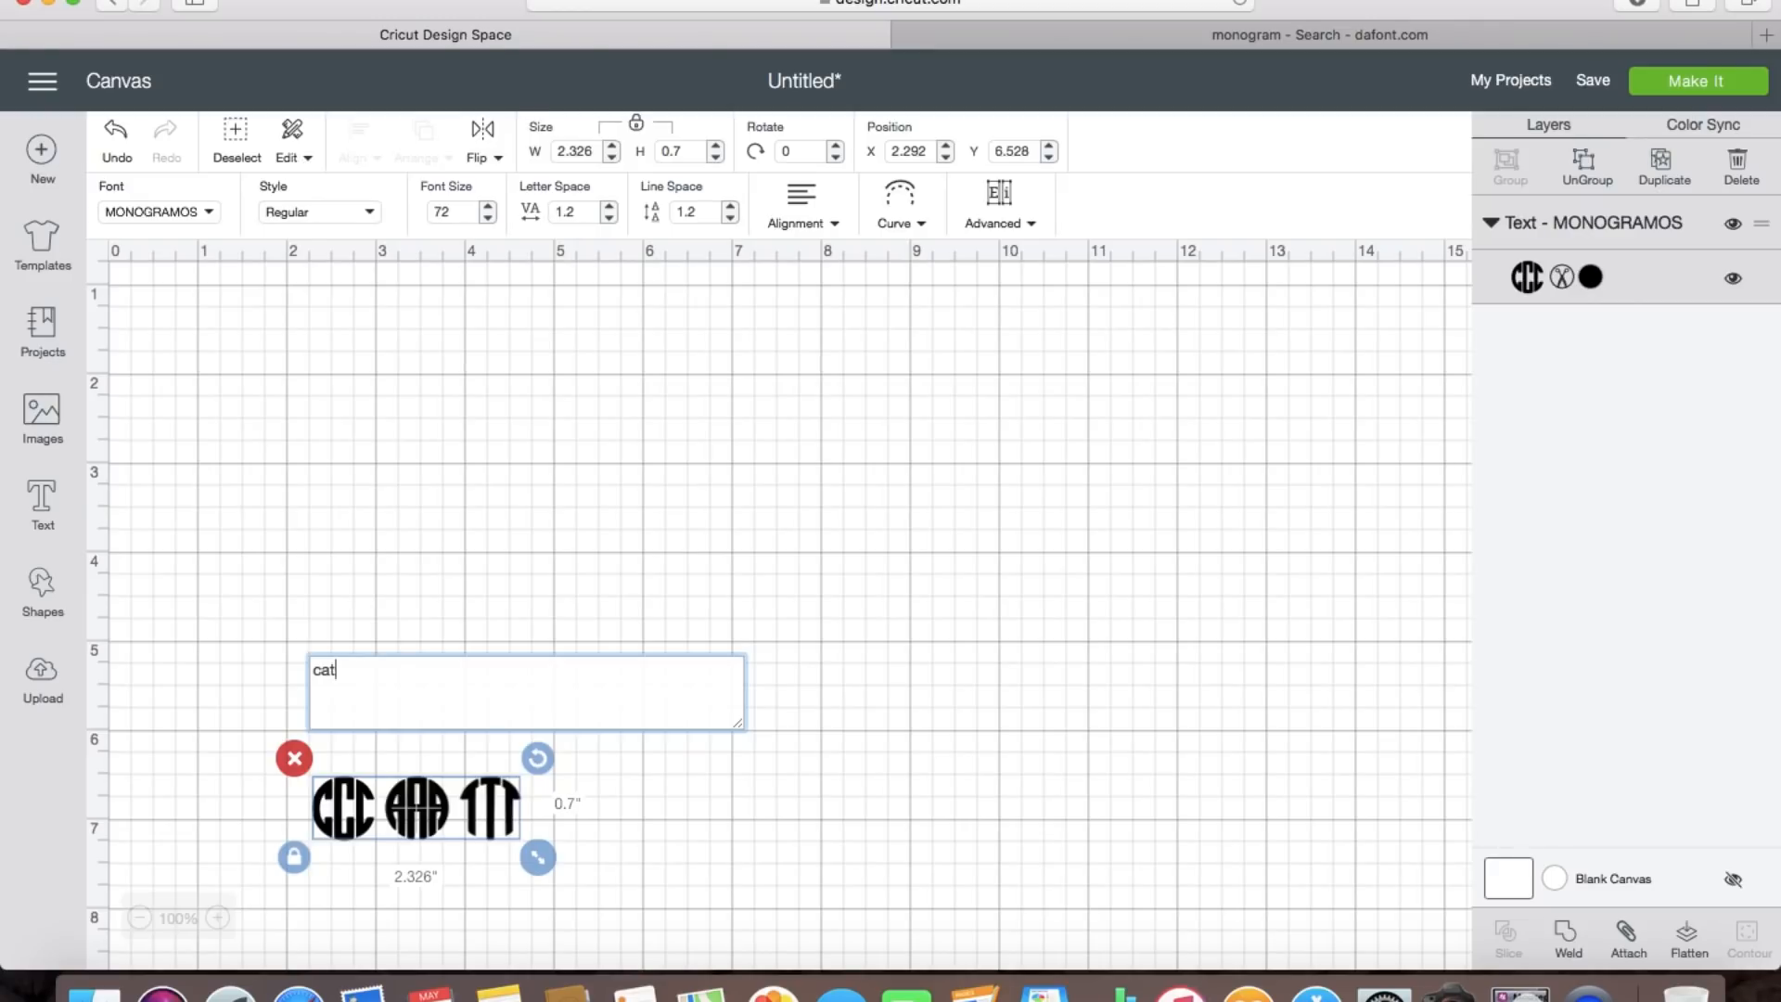
{"action": "left_click", "coordinate": [696, 826]}
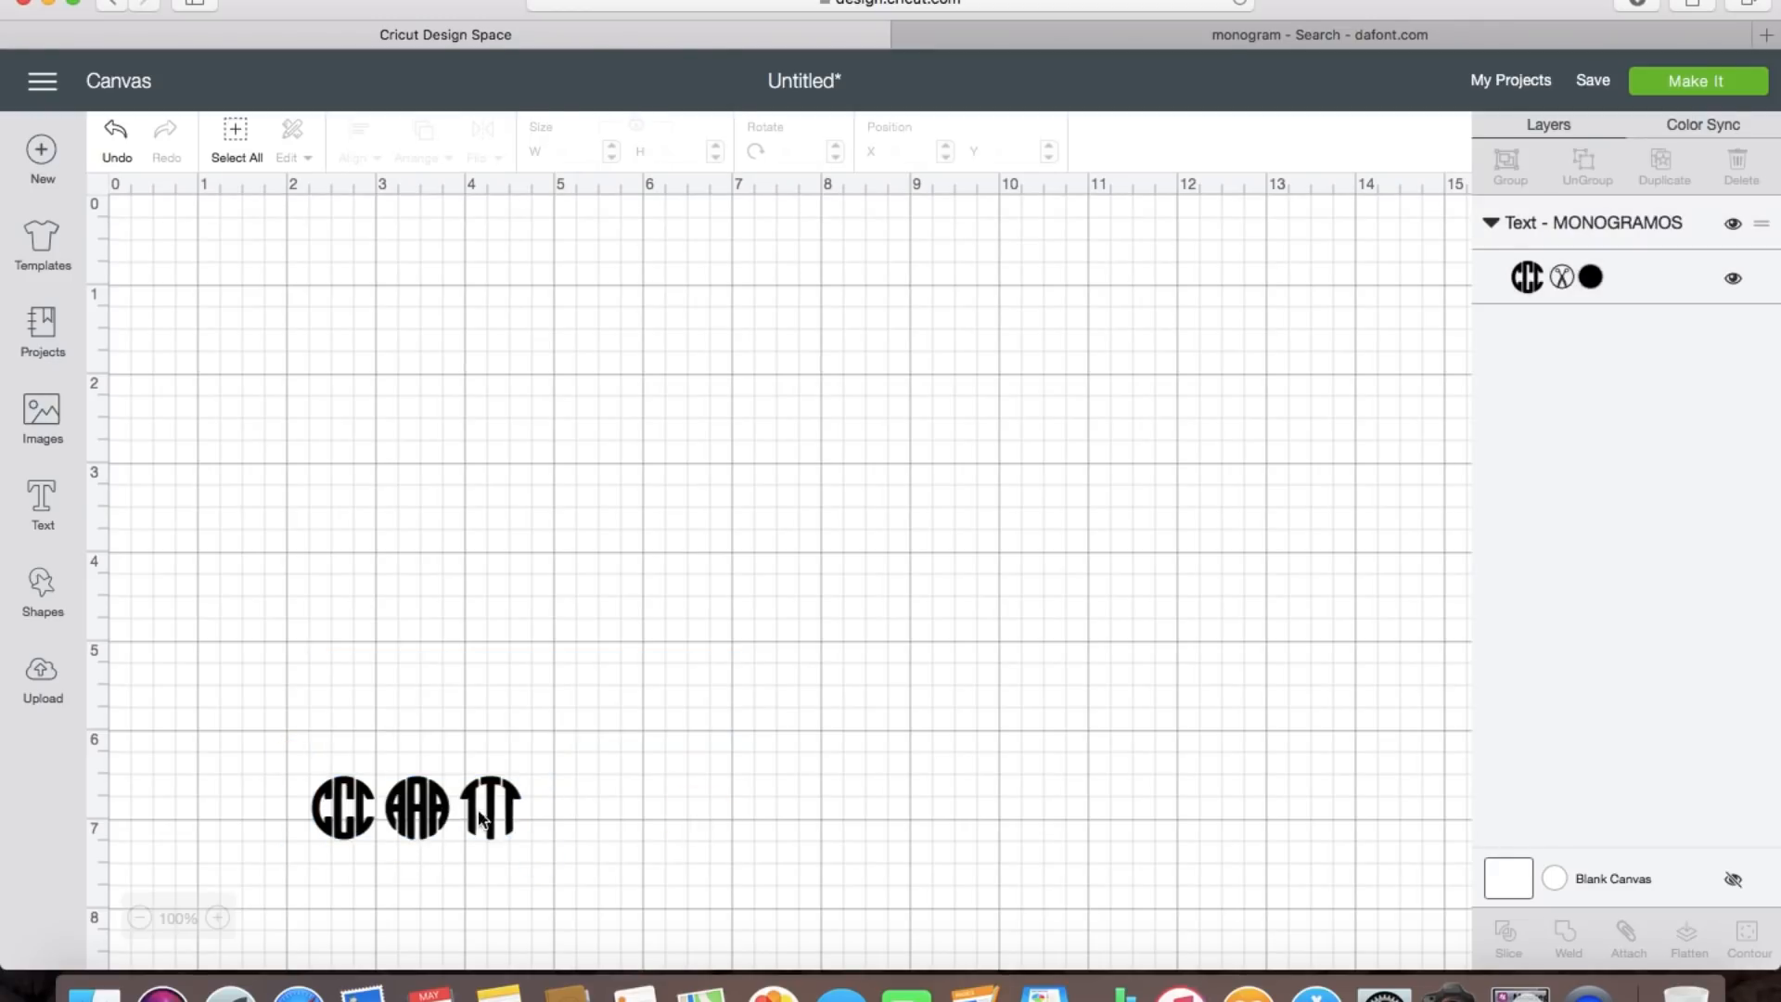
Step: Move the monogram text up toward the middle of the canvas and enlarge it to about 5.58 × 1.68 in
{"action": "left_click", "coordinate": [458, 795]}
{"action": "left_click_drag", "start_coordinate": [418, 783], "coordinate": [576, 456]}
{"action": "left_click_drag", "start_coordinate": [696, 516], "coordinate": [872, 677]}
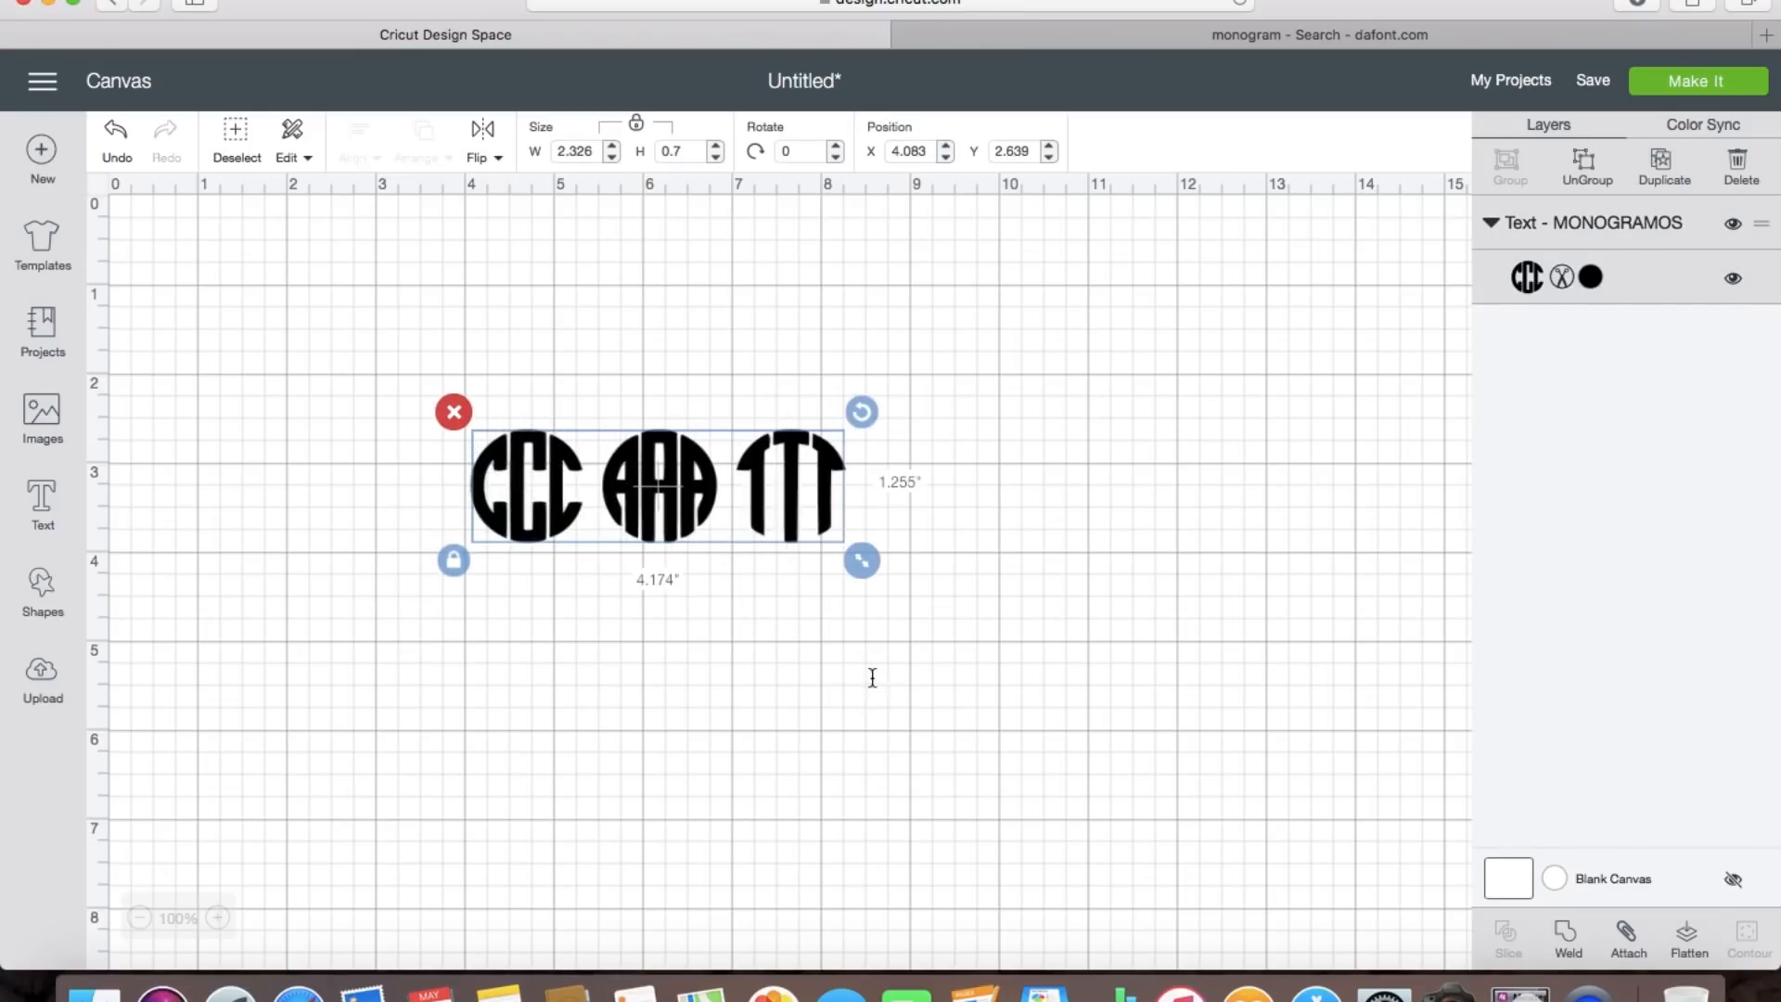
{"action": "left_click_drag", "start_coordinate": [866, 576], "coordinate": [993, 664]}
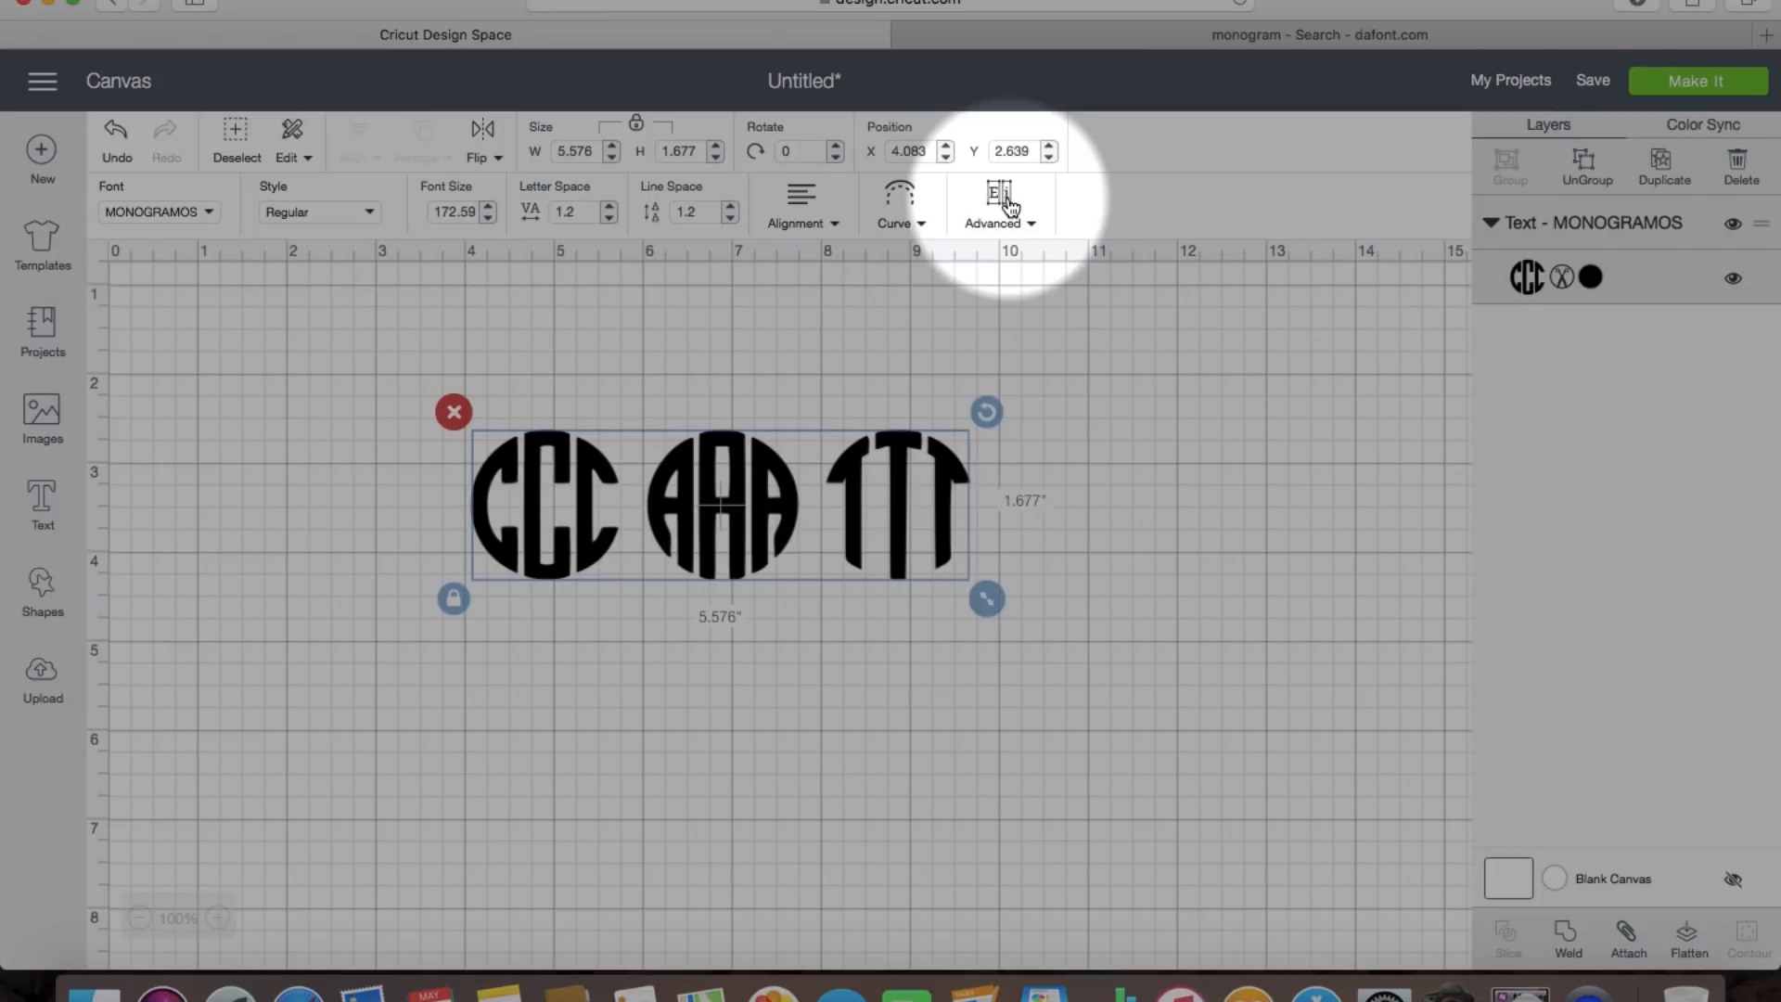
Step: Ungroup the monogram text to letters and select each of the C, A and T circles separately
{"action": "left_click", "coordinate": [1002, 200]}
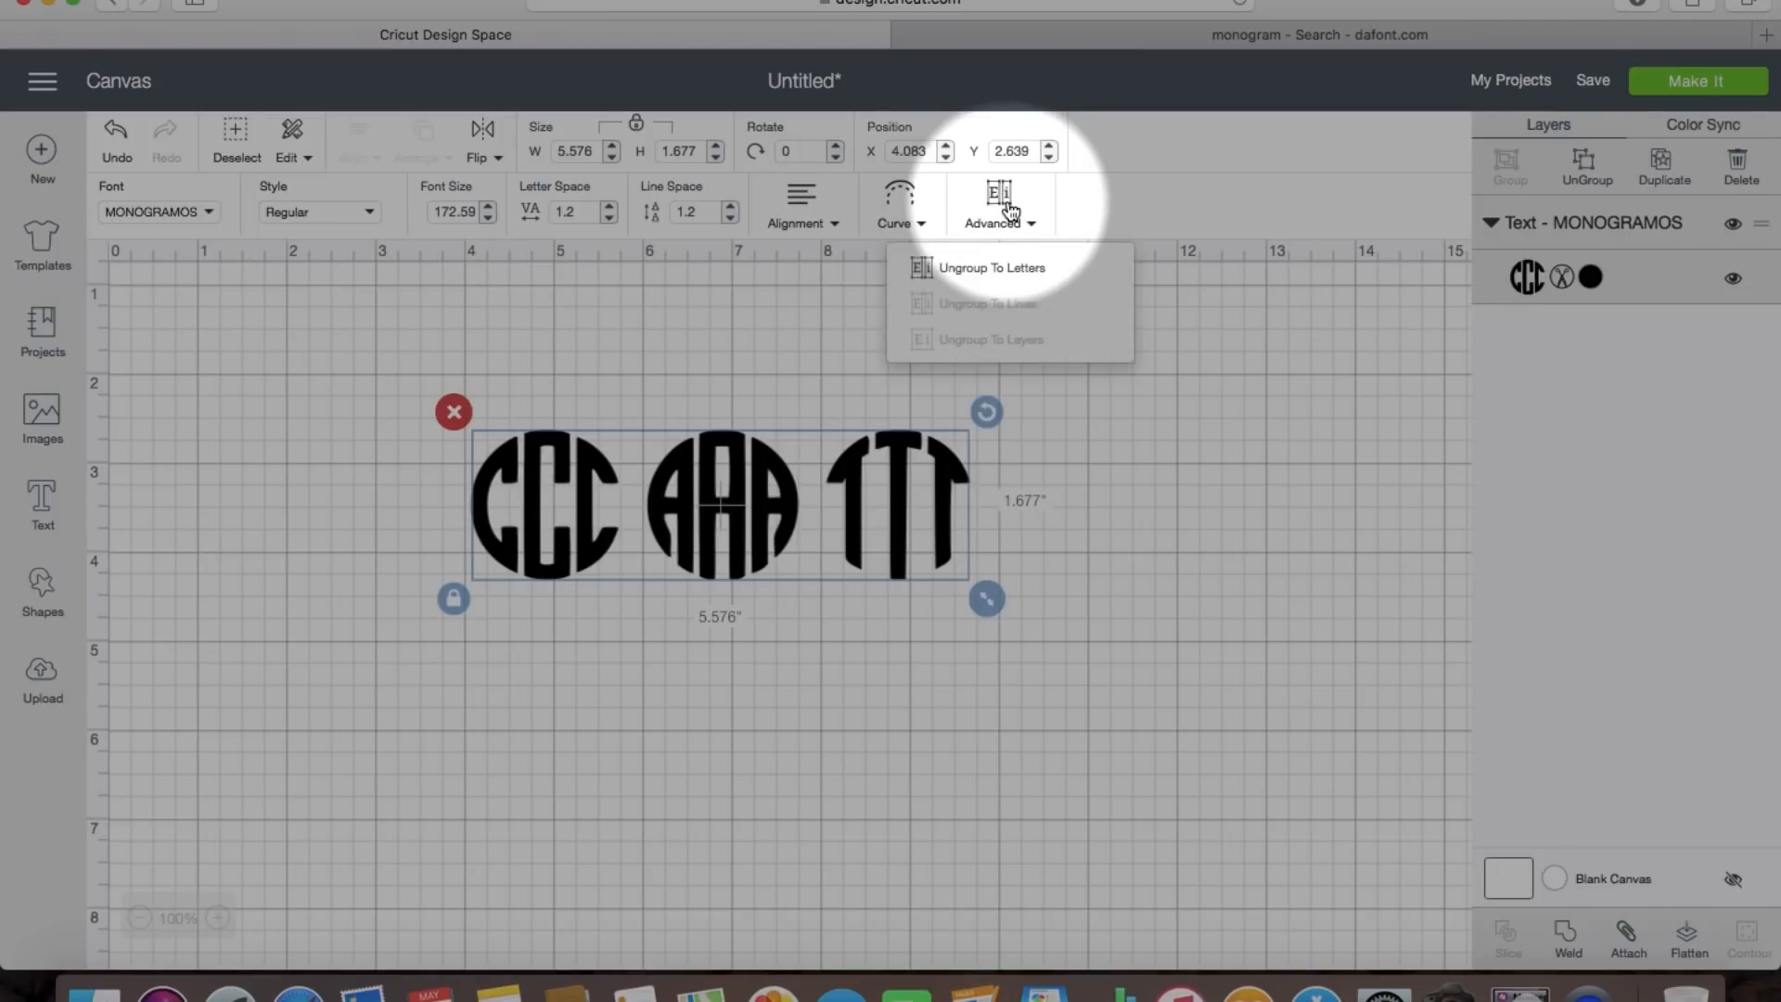
{"action": "left_click", "coordinate": [990, 269]}
{"action": "left_click", "coordinate": [547, 466]}
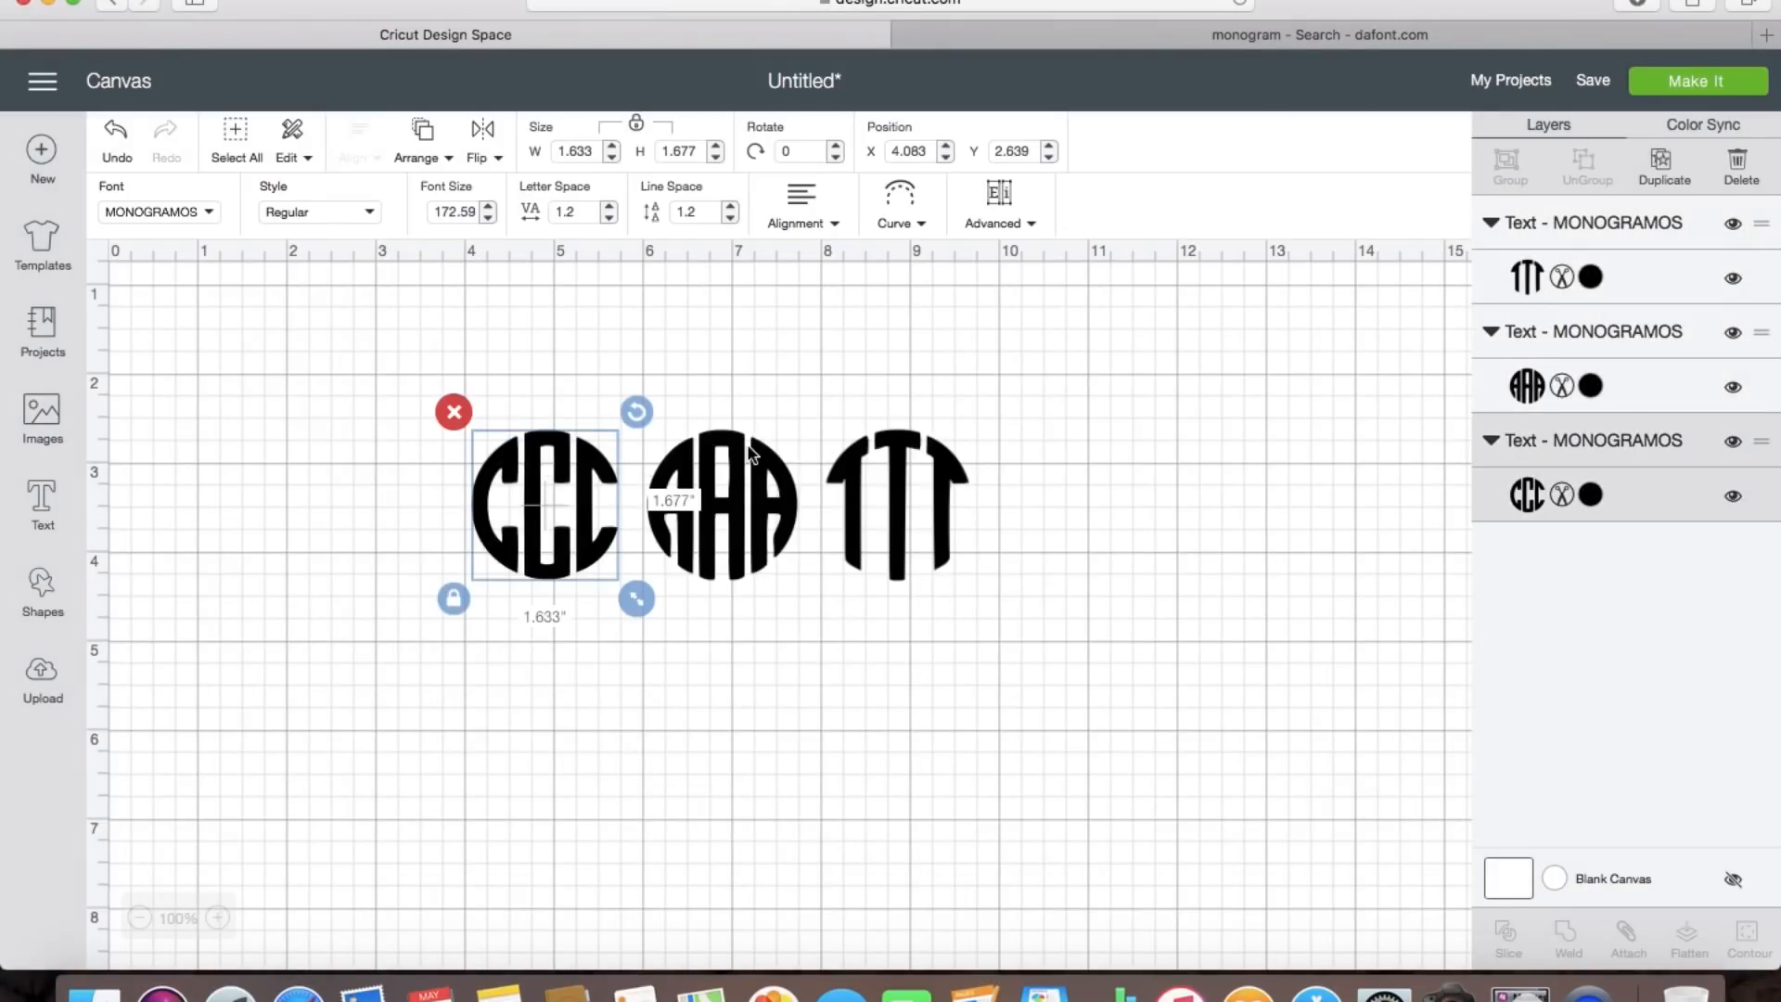
{"action": "left_click", "coordinate": [751, 454]}
{"action": "left_click", "coordinate": [879, 458]}
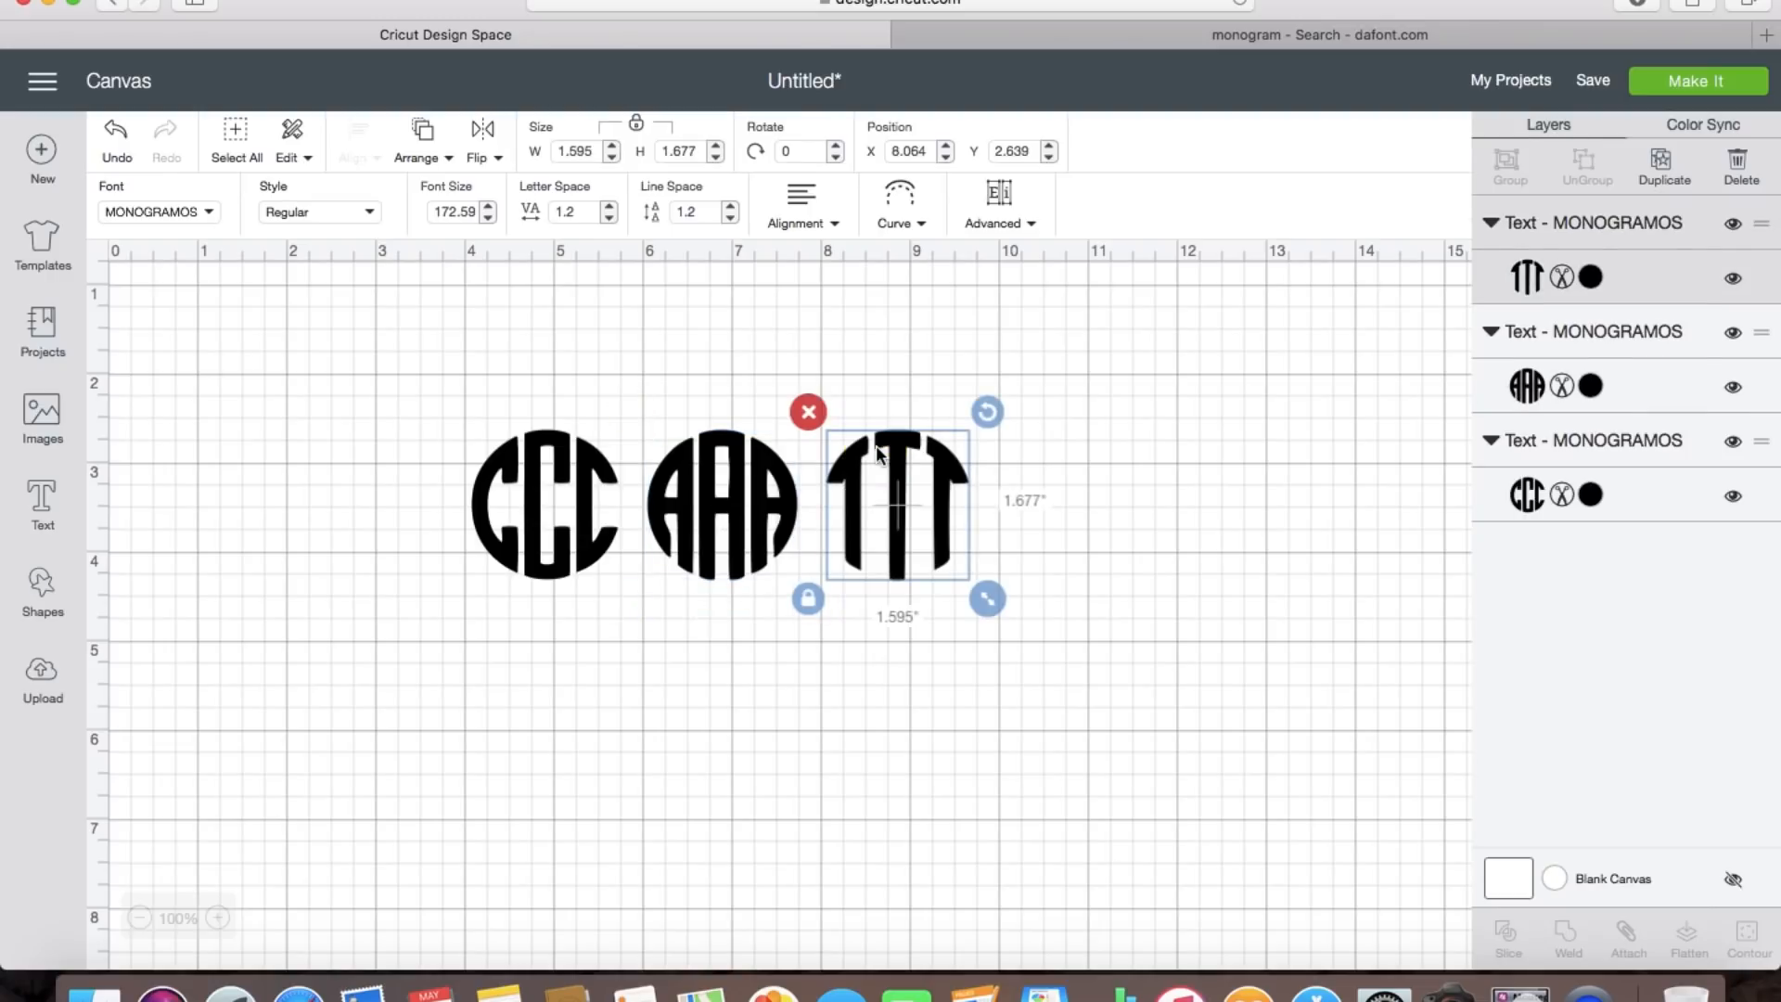
{"action": "left_click", "coordinate": [555, 461]}
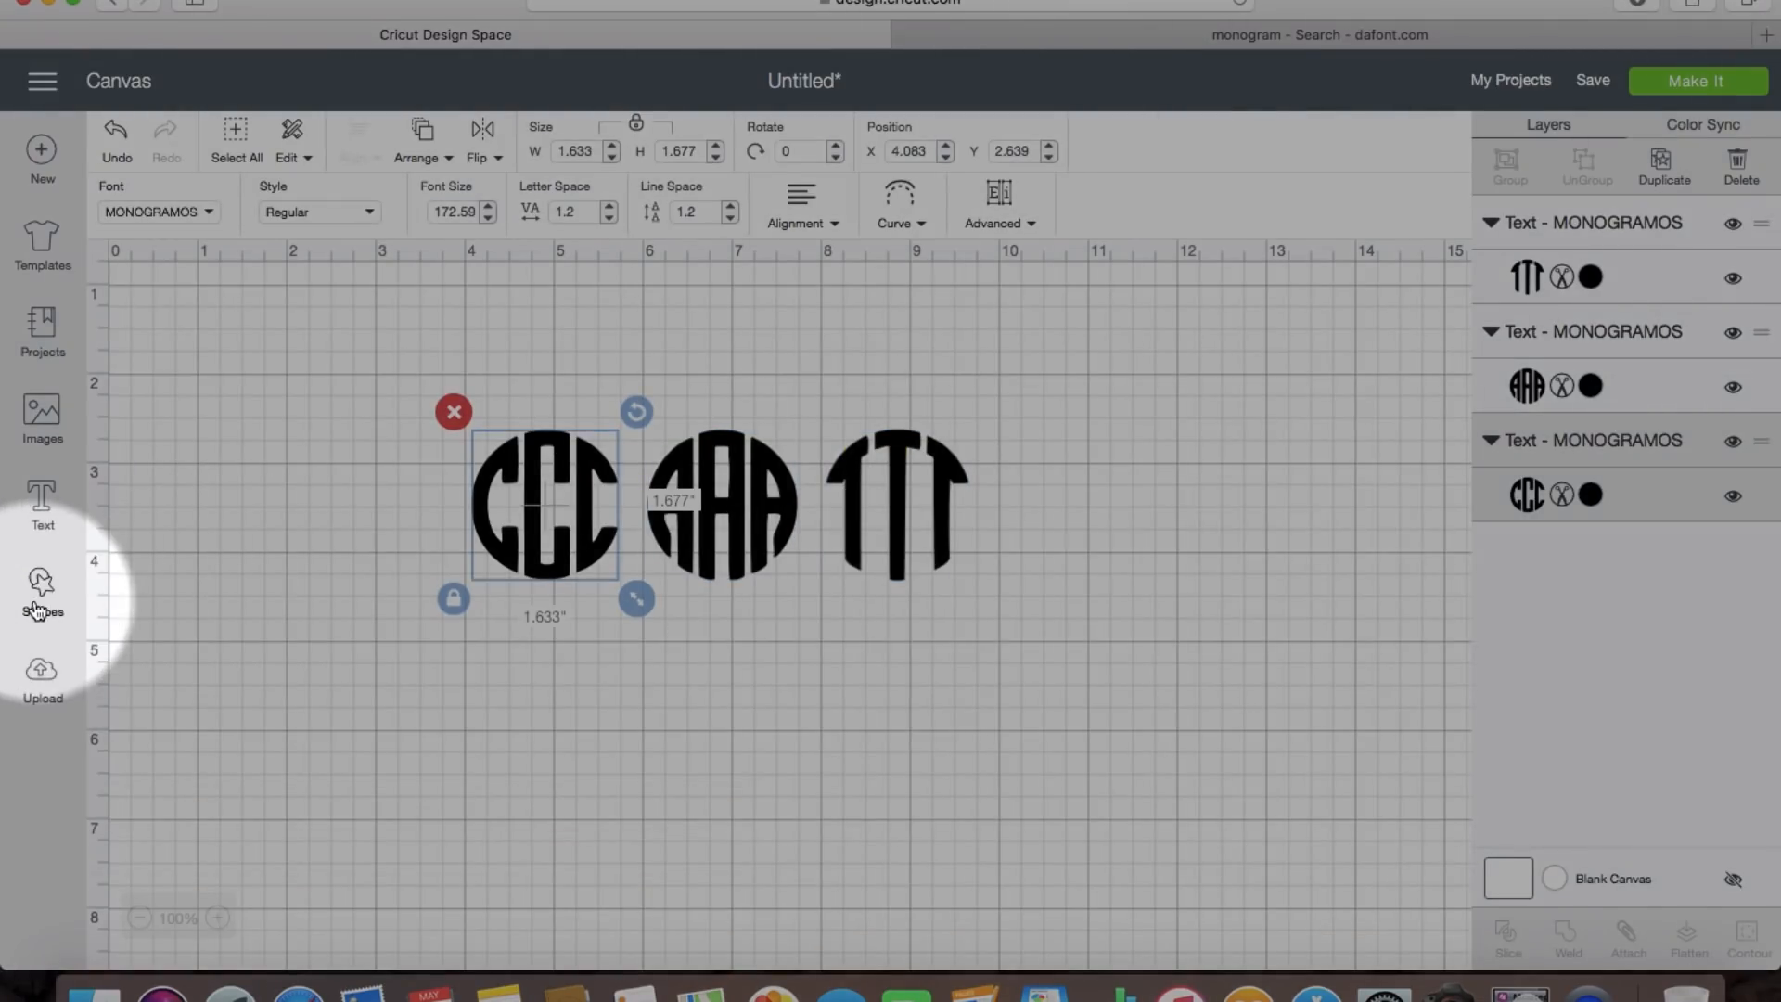
Step: Insert a square shape and move it clear of the letters to the canvas's upper-left corner
{"action": "left_click", "coordinate": [37, 603]}
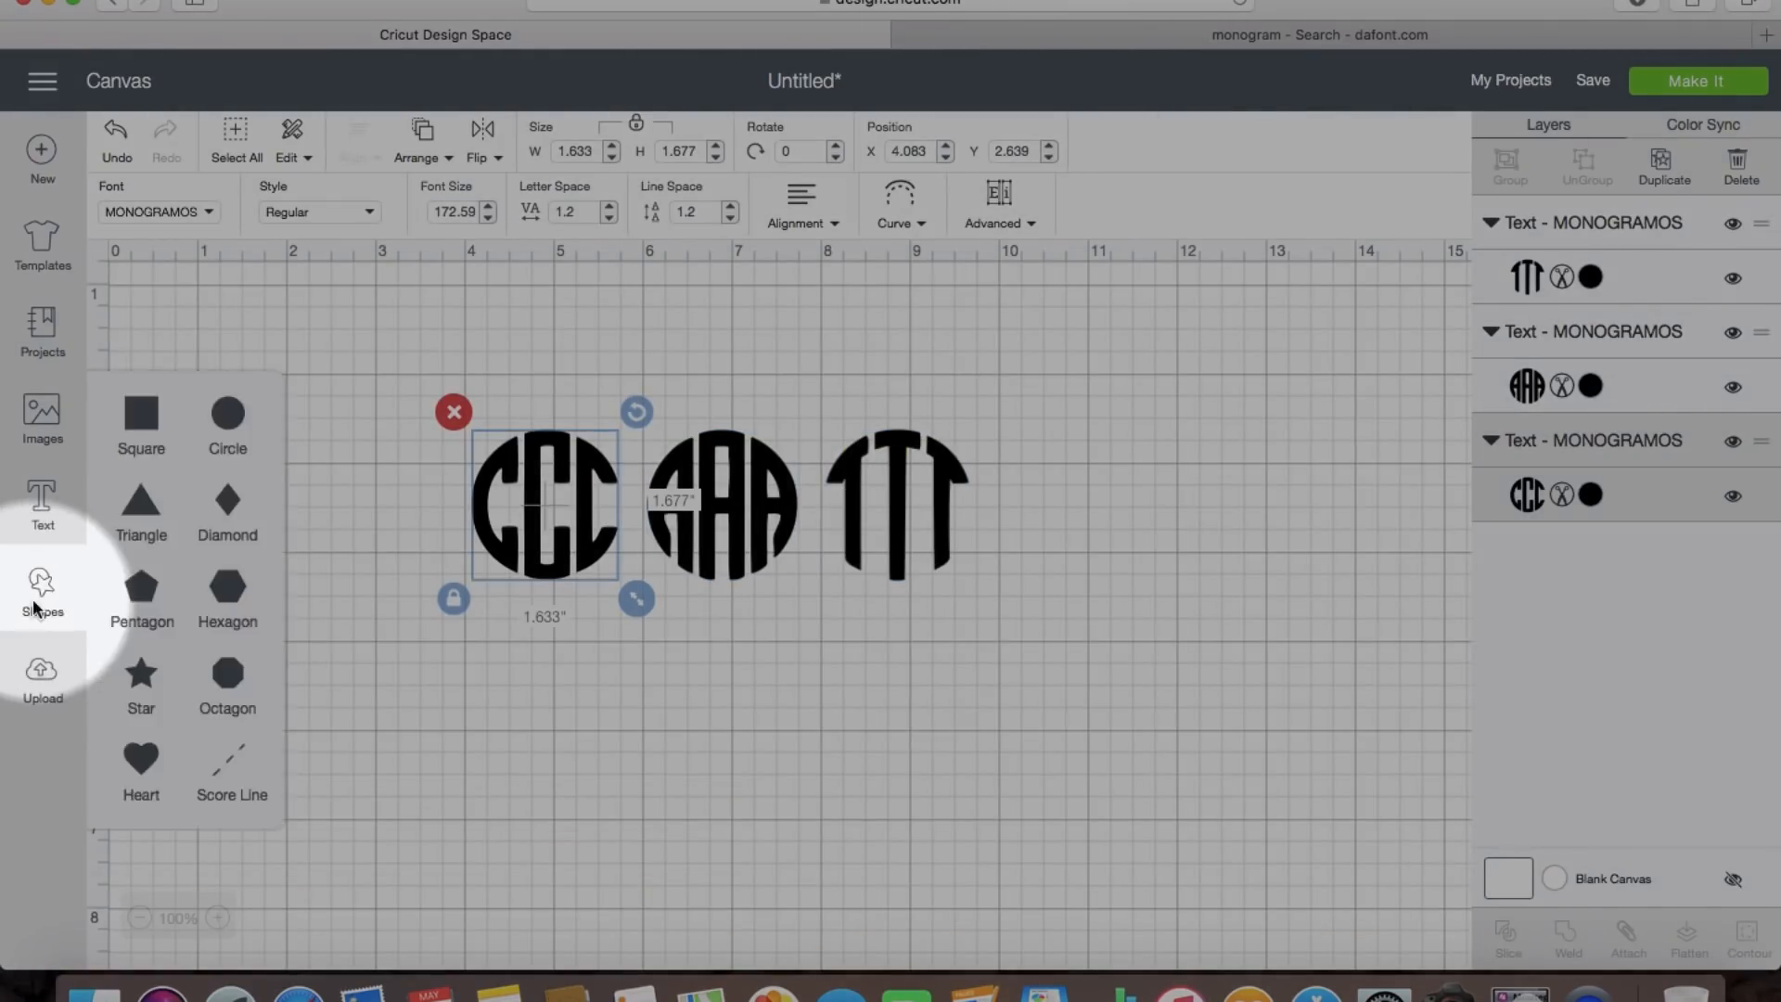
{"action": "left_click", "coordinate": [145, 431]}
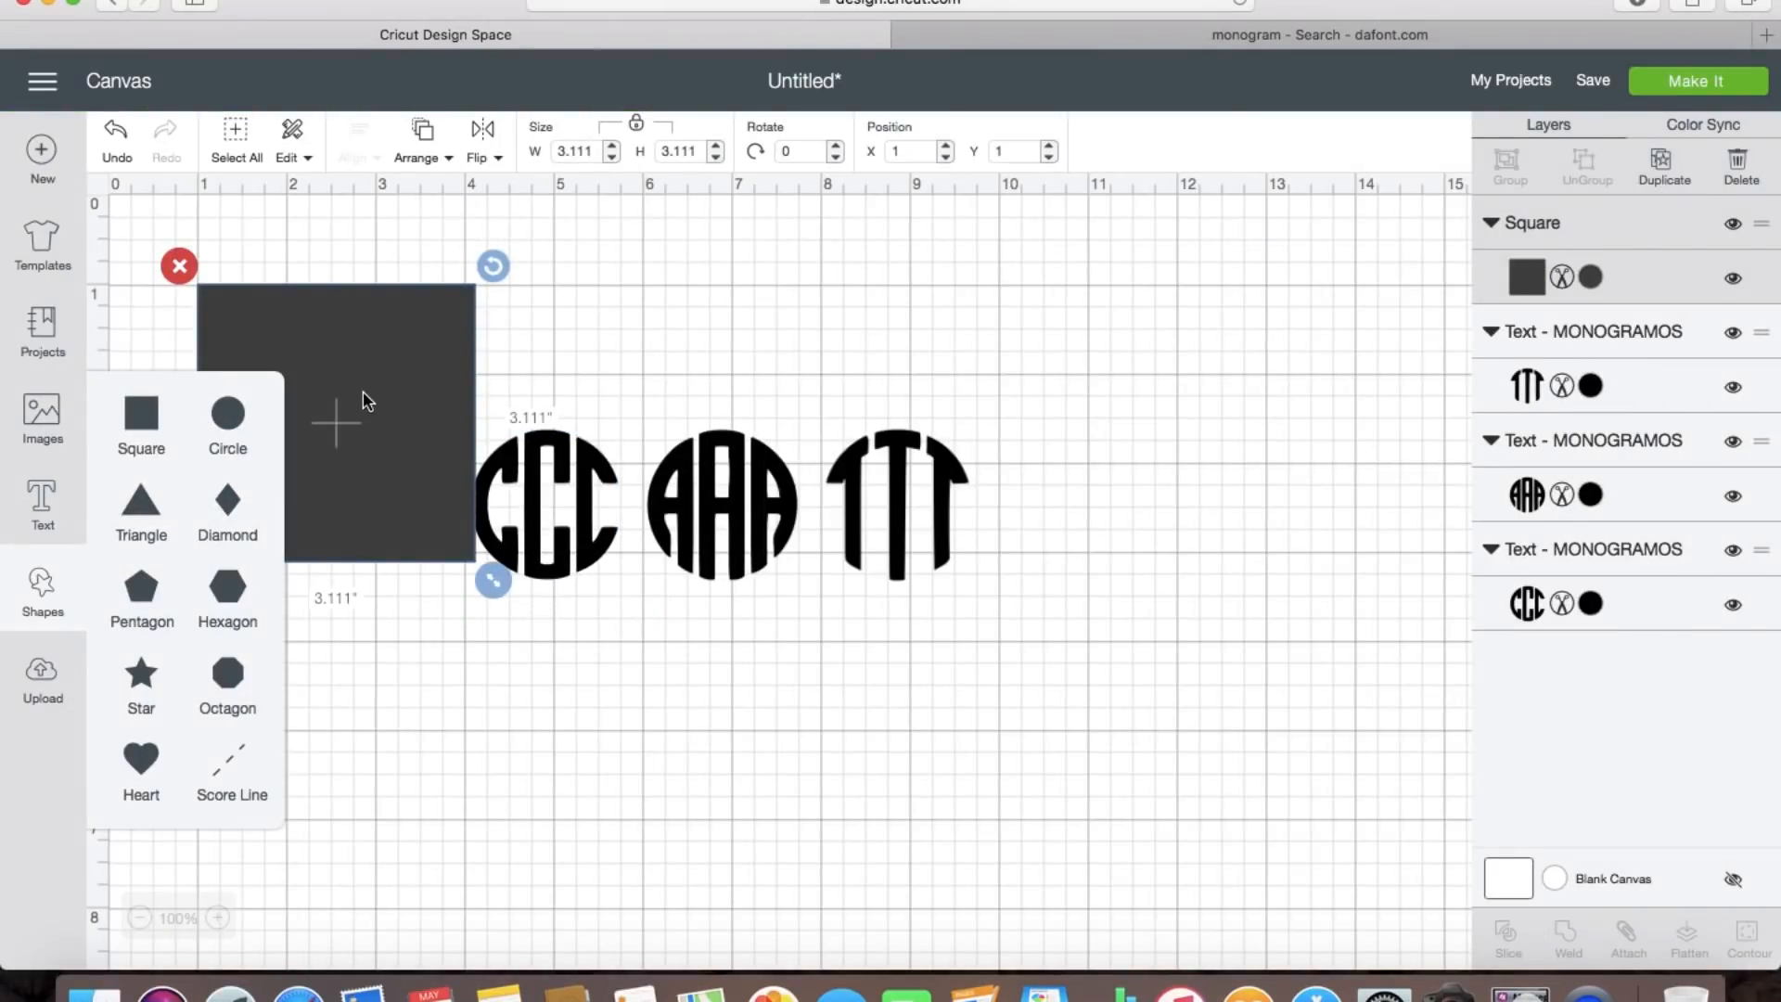
{"action": "left_click", "coordinate": [459, 334]}
{"action": "left_click_drag", "start_coordinate": [345, 318], "coordinate": [256, 274]}
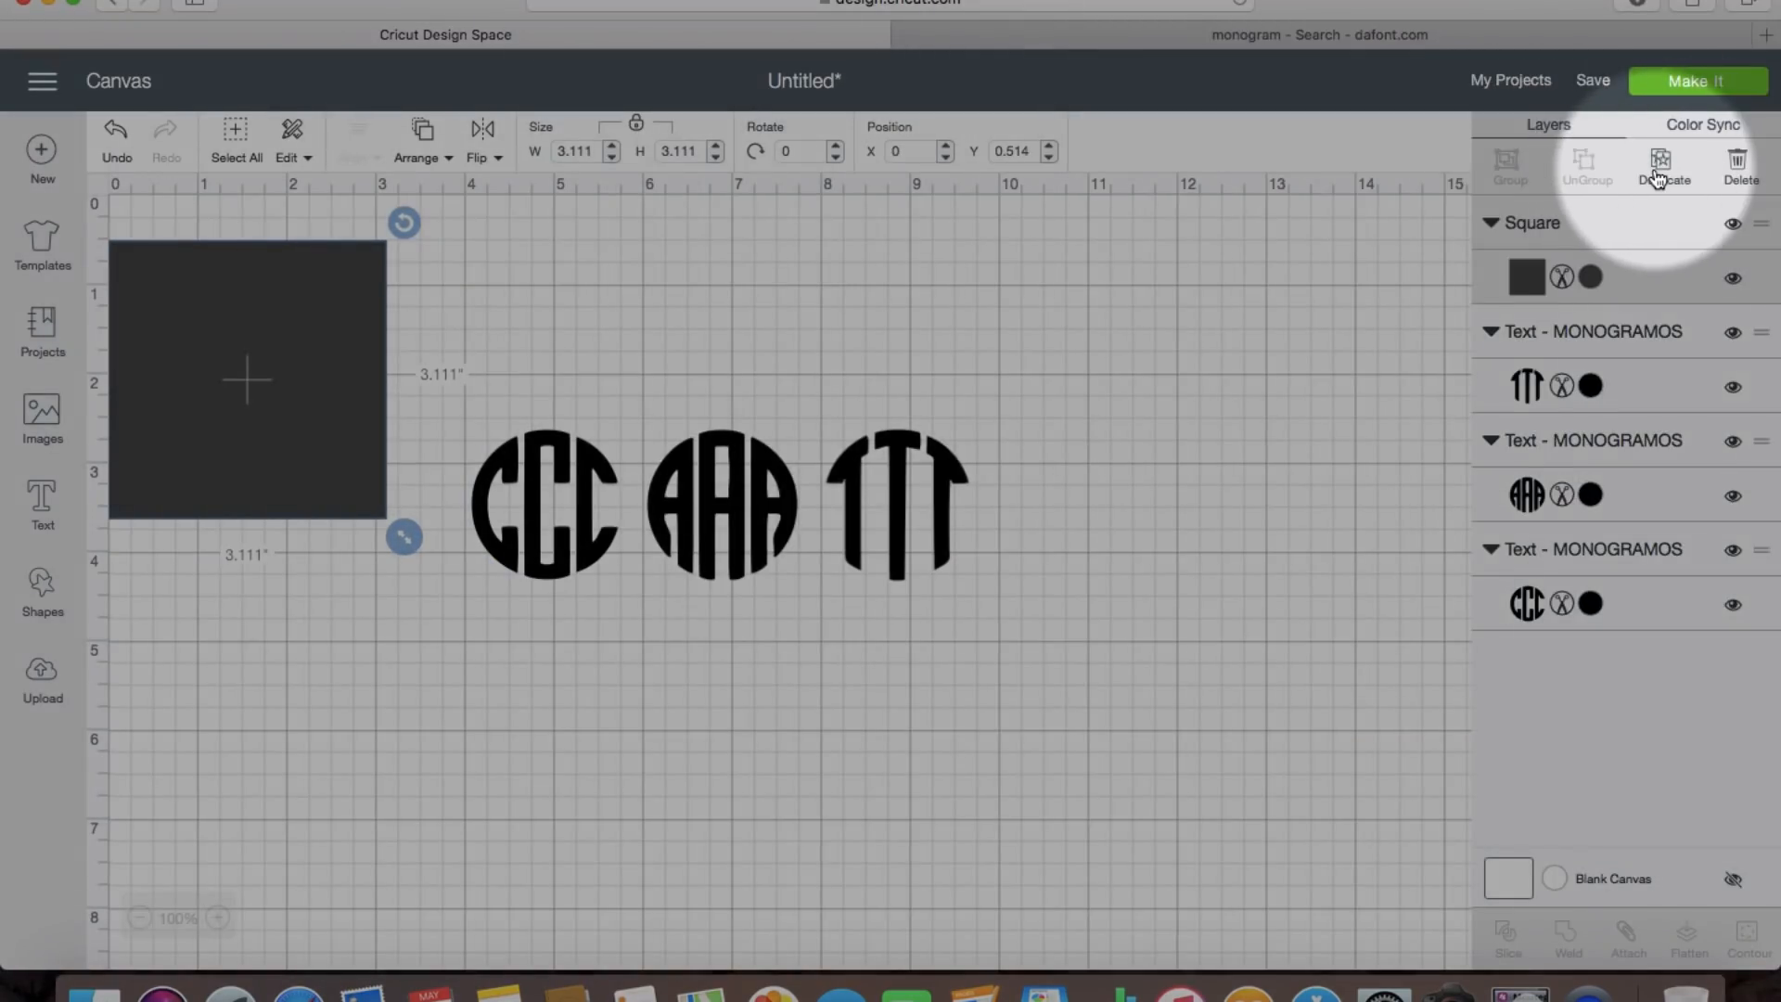
Step: Duplicate the square, shrink the copy to about 1.44 in, and place both squares below the letters
{"action": "left_click", "coordinate": [1658, 178]}
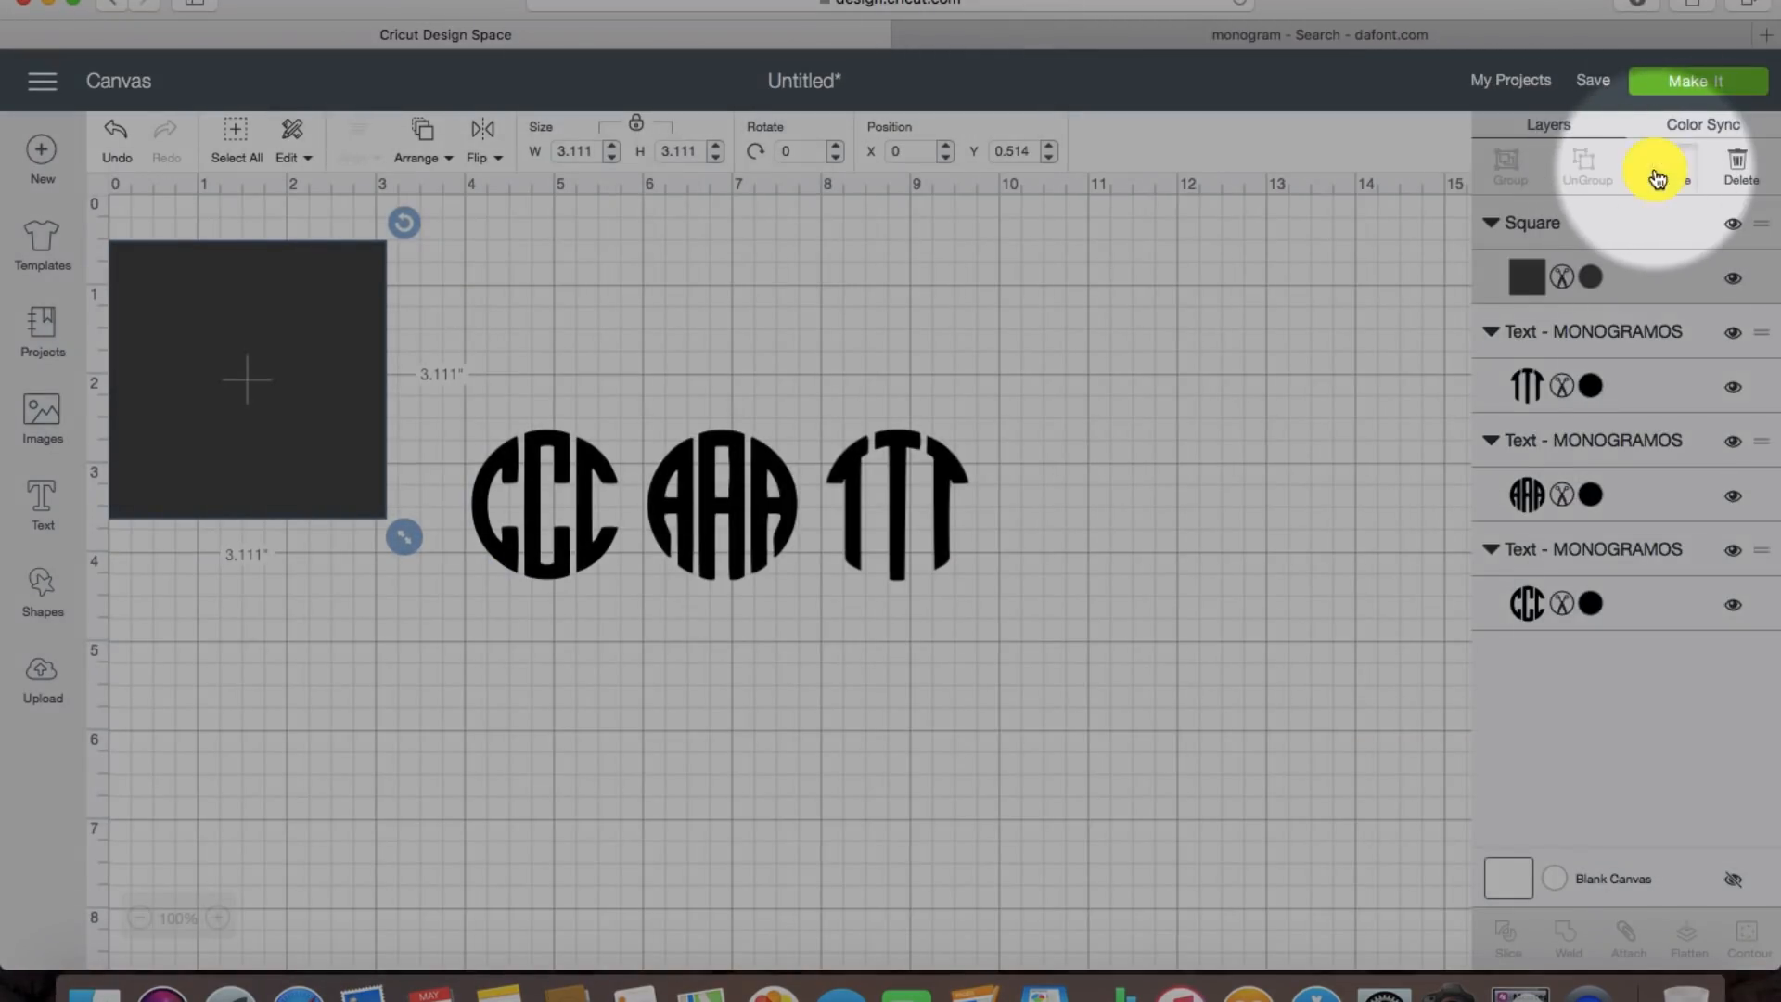
{"action": "left_click_drag", "start_coordinate": [409, 398], "coordinate": [462, 529]}
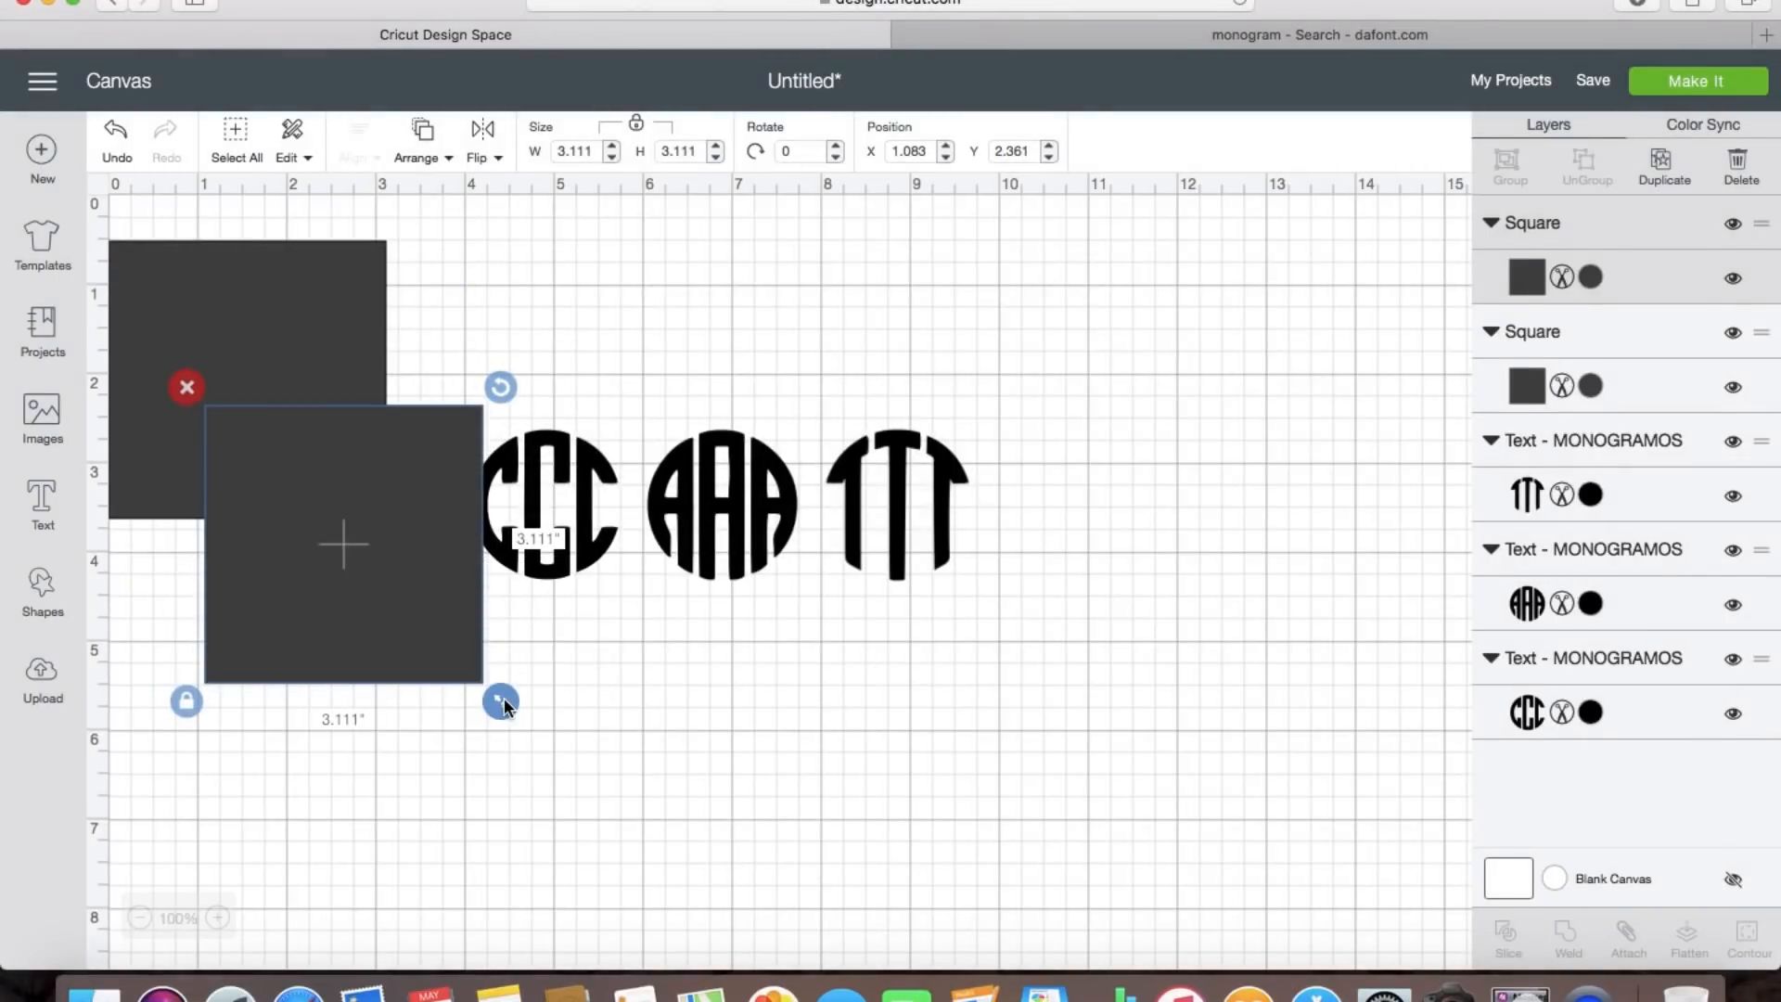
{"action": "left_click_drag", "start_coordinate": [491, 701], "coordinate": [455, 540]}
{"action": "left_click_drag", "start_coordinate": [262, 414], "coordinate": [260, 965]}
{"action": "left_click_drag", "start_coordinate": [426, 517], "coordinate": [697, 752]}
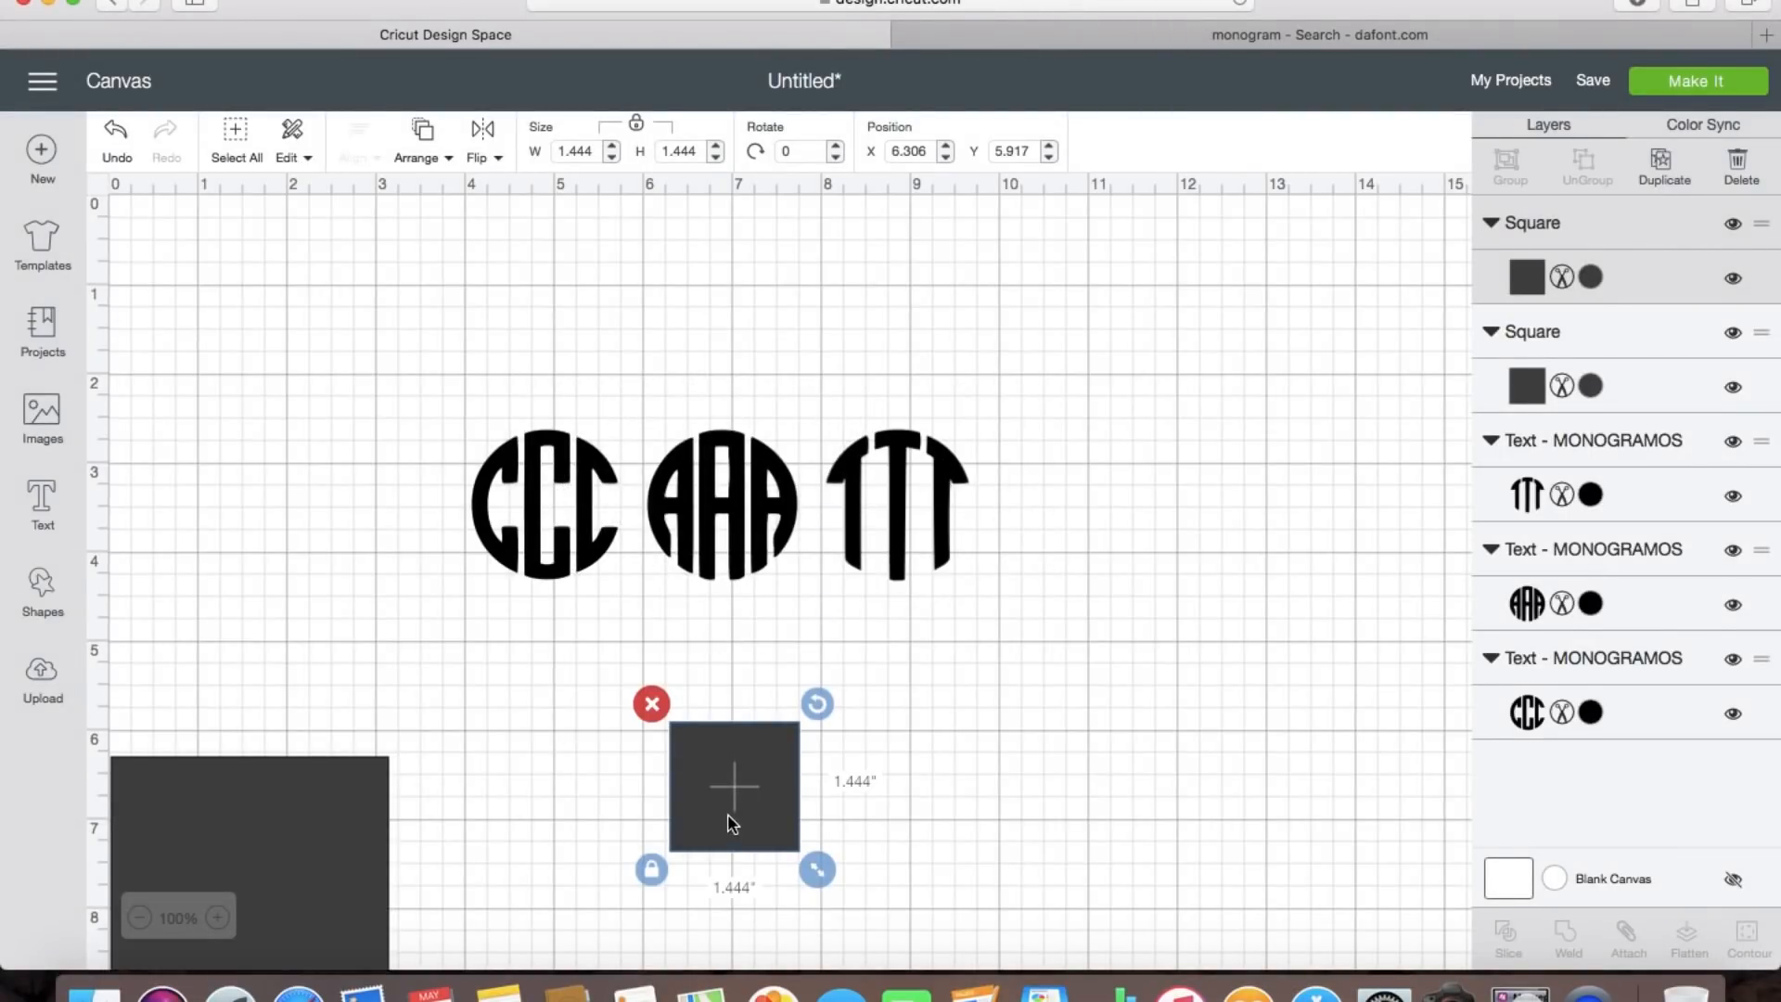
Step: Cover the middle and right parts of the C circle with the small square resized to about 1.33 × 2.78 in, and slice them
{"action": "left_click_drag", "start_coordinate": [727, 814], "coordinate": [576, 509]}
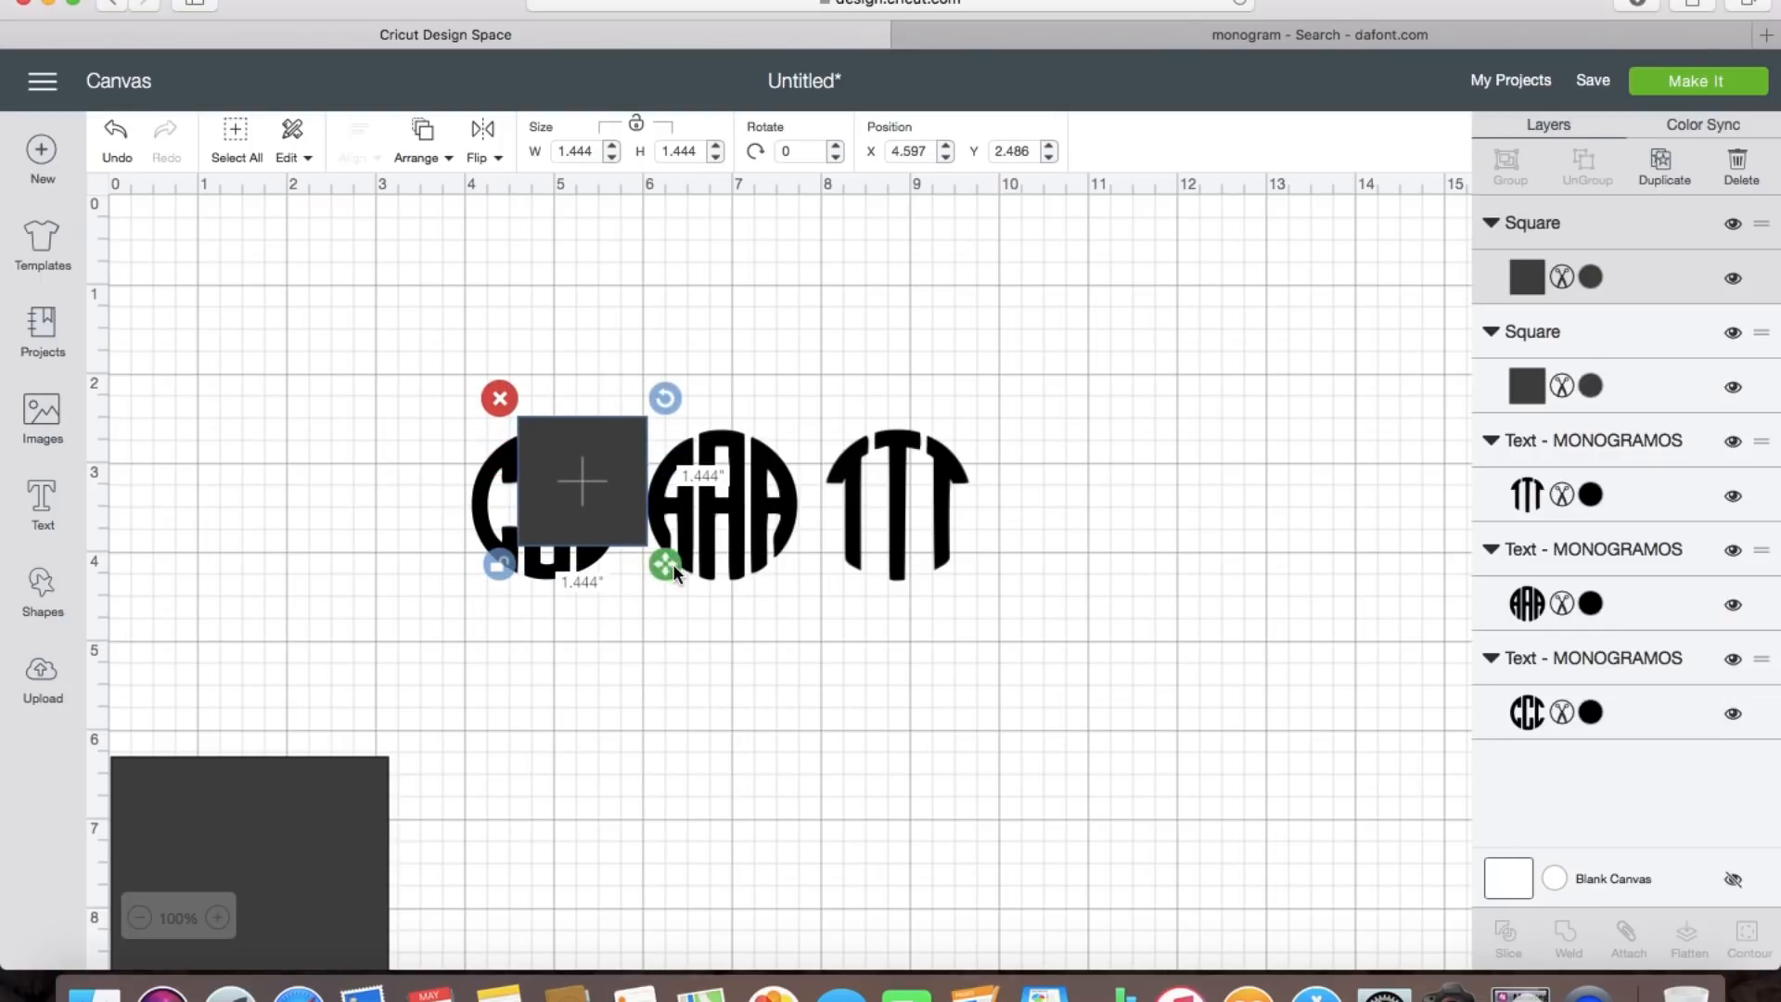
{"action": "left_click_drag", "start_coordinate": [674, 567], "coordinate": [670, 682]}
{"action": "left_click_drag", "start_coordinate": [596, 628], "coordinate": [663, 684]}
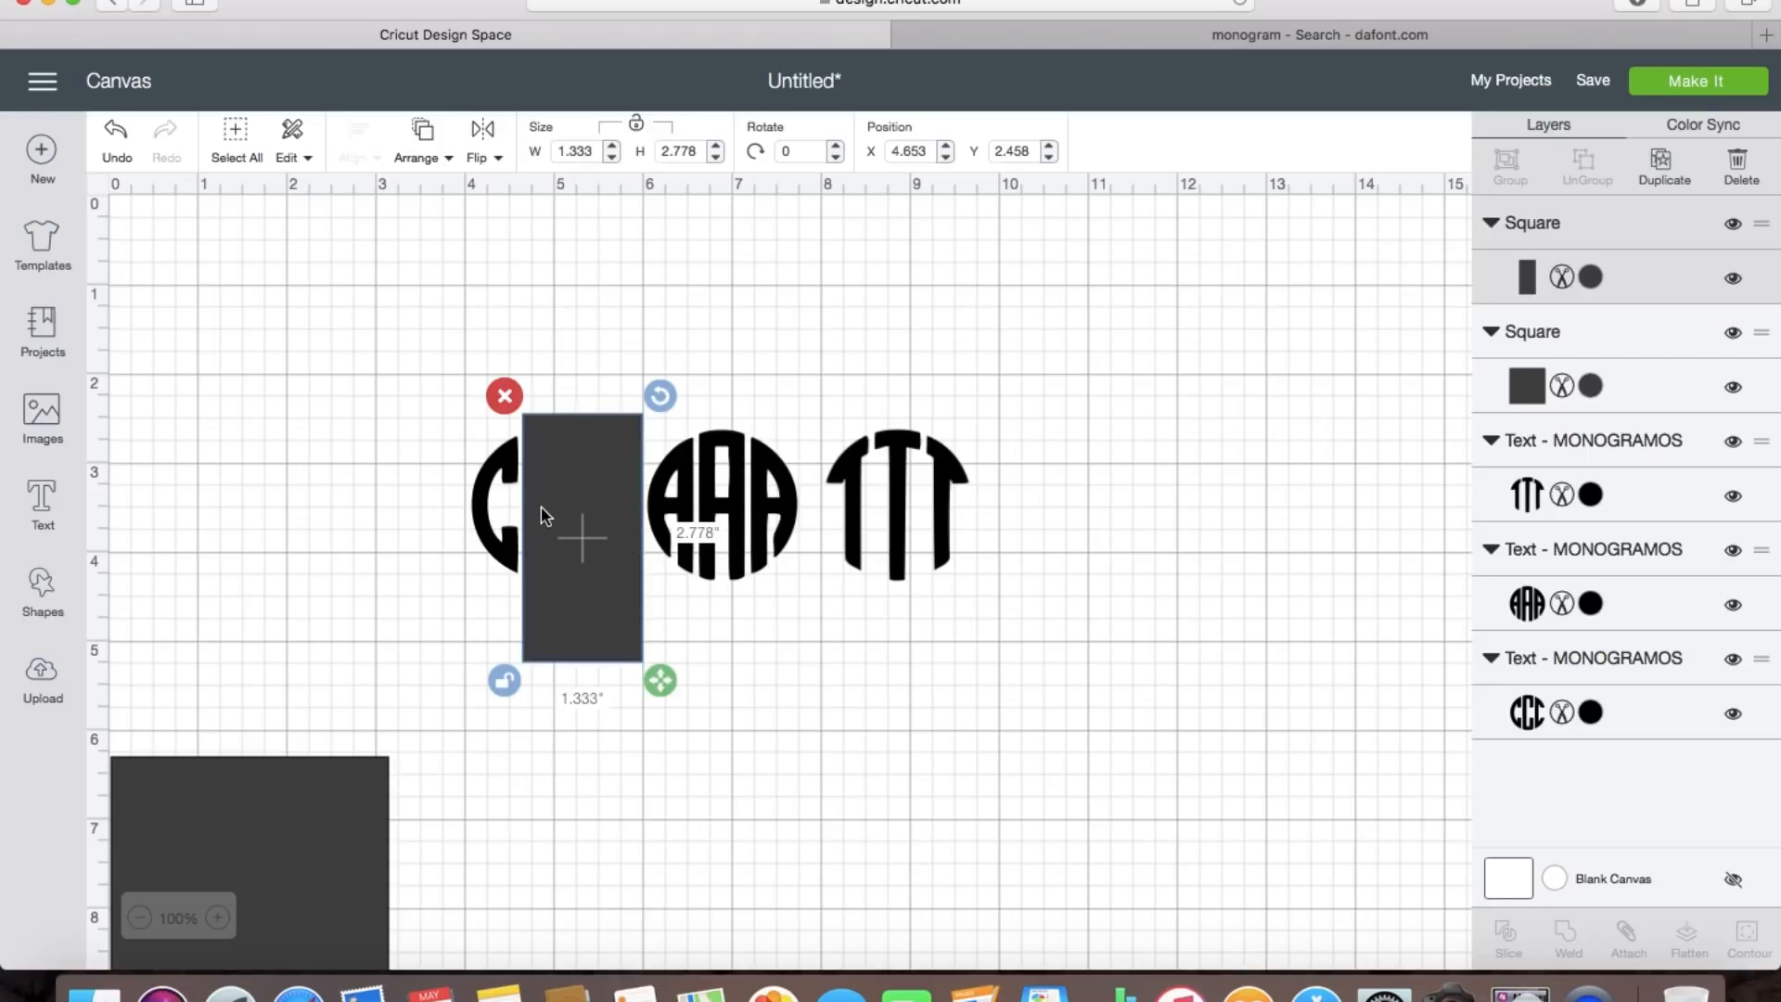
{"action": "left_click", "coordinate": [499, 543], "text": "shift"}
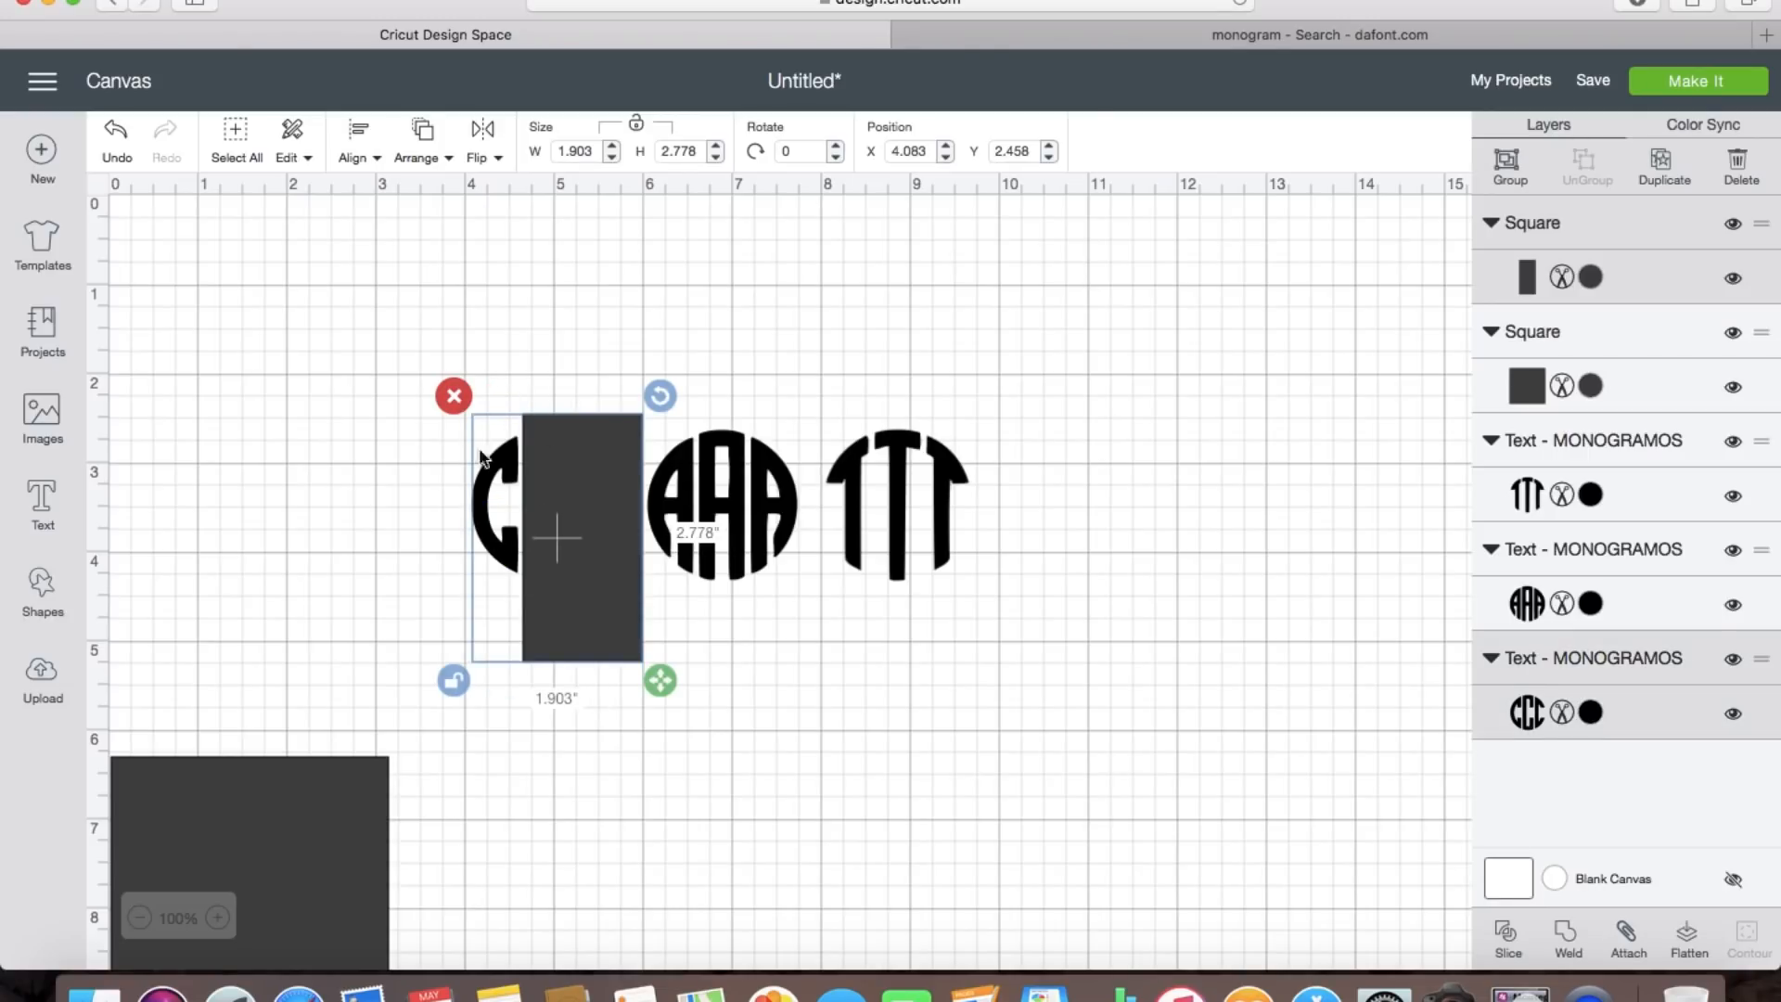
{"action": "left_click", "coordinate": [1508, 938]}
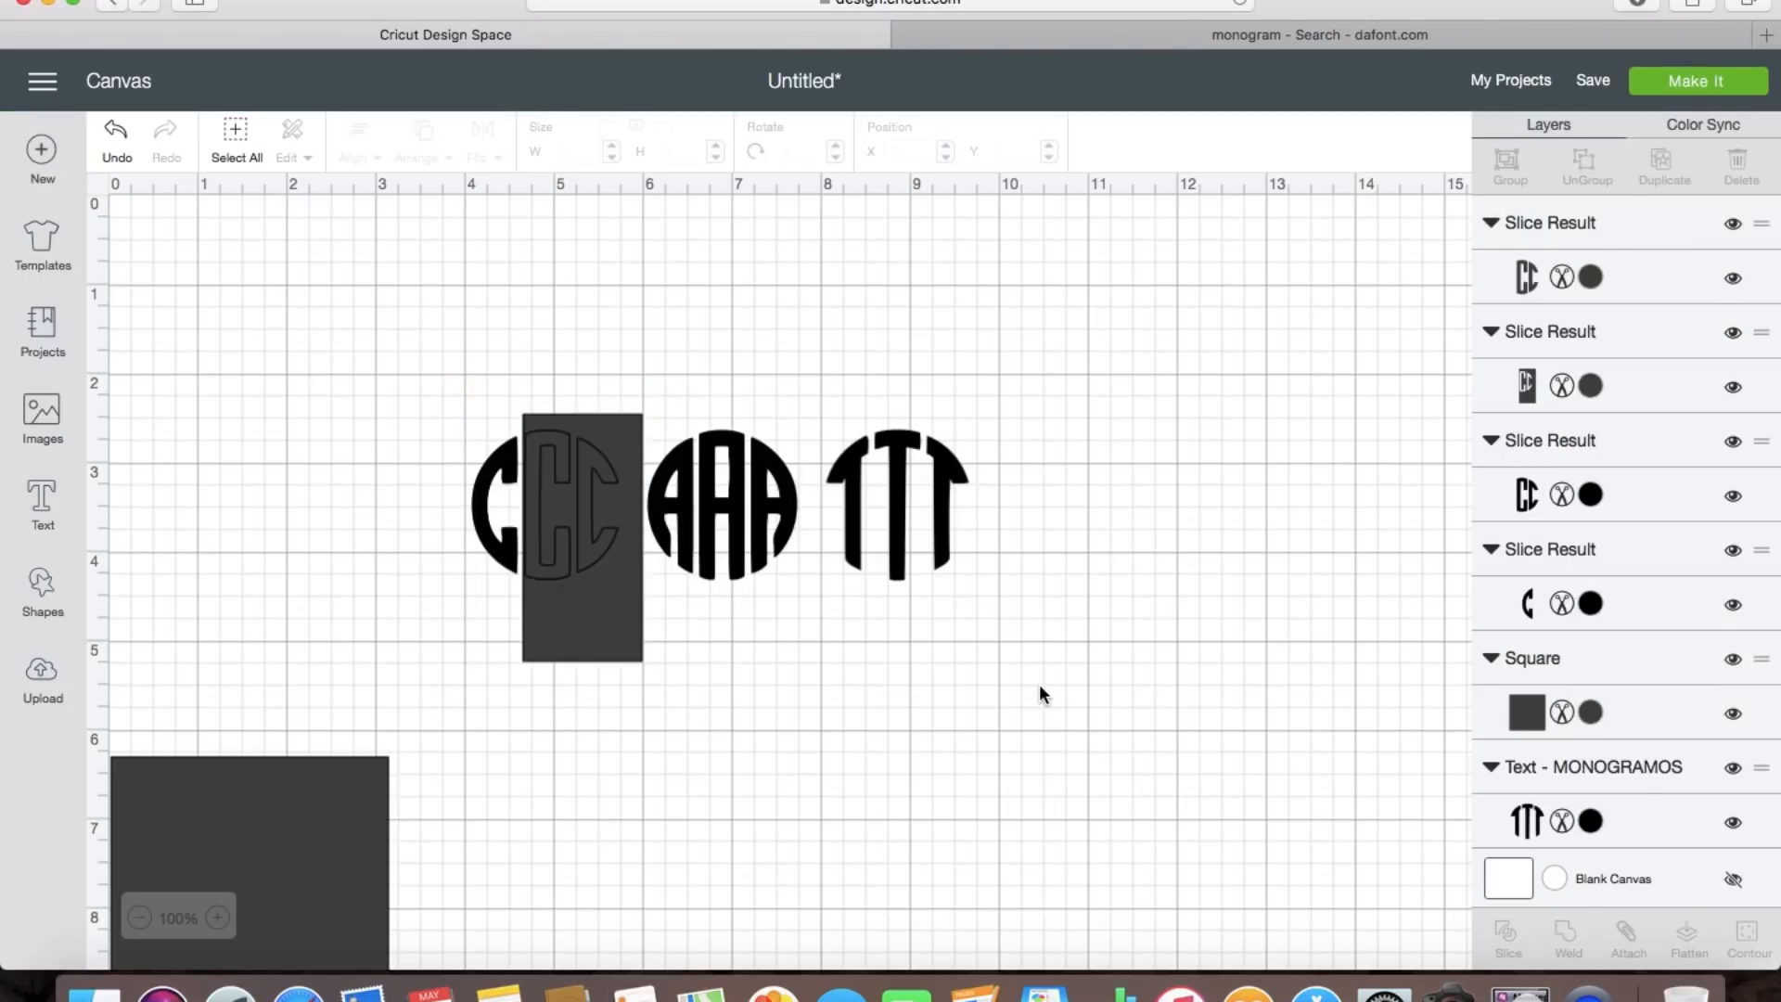
Step: Delete the sliced rectangle and both cut-out copies of the C's middle and right parts, keeping only the left part
{"action": "left_click", "coordinate": [556, 434]}
{"action": "key", "text": "Delete"}
{"action": "left_click", "coordinate": [547, 452]}
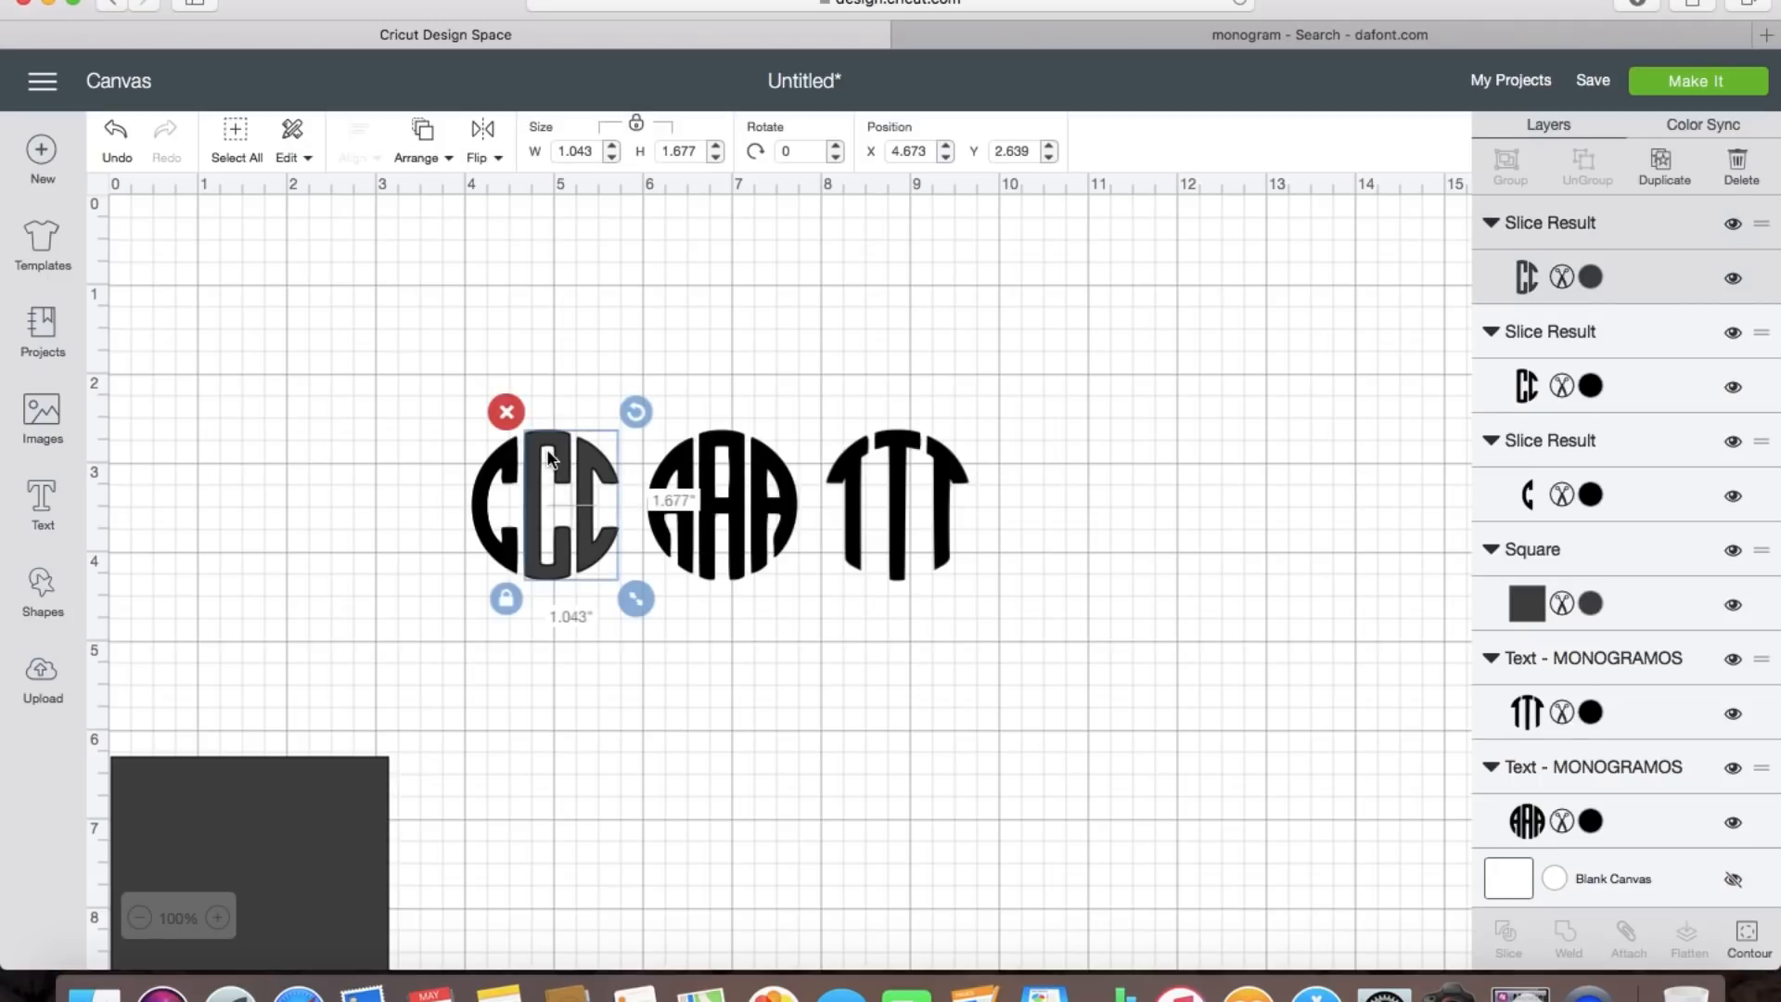
{"action": "key", "text": "Delete"}
{"action": "left_click", "coordinate": [547, 445]}
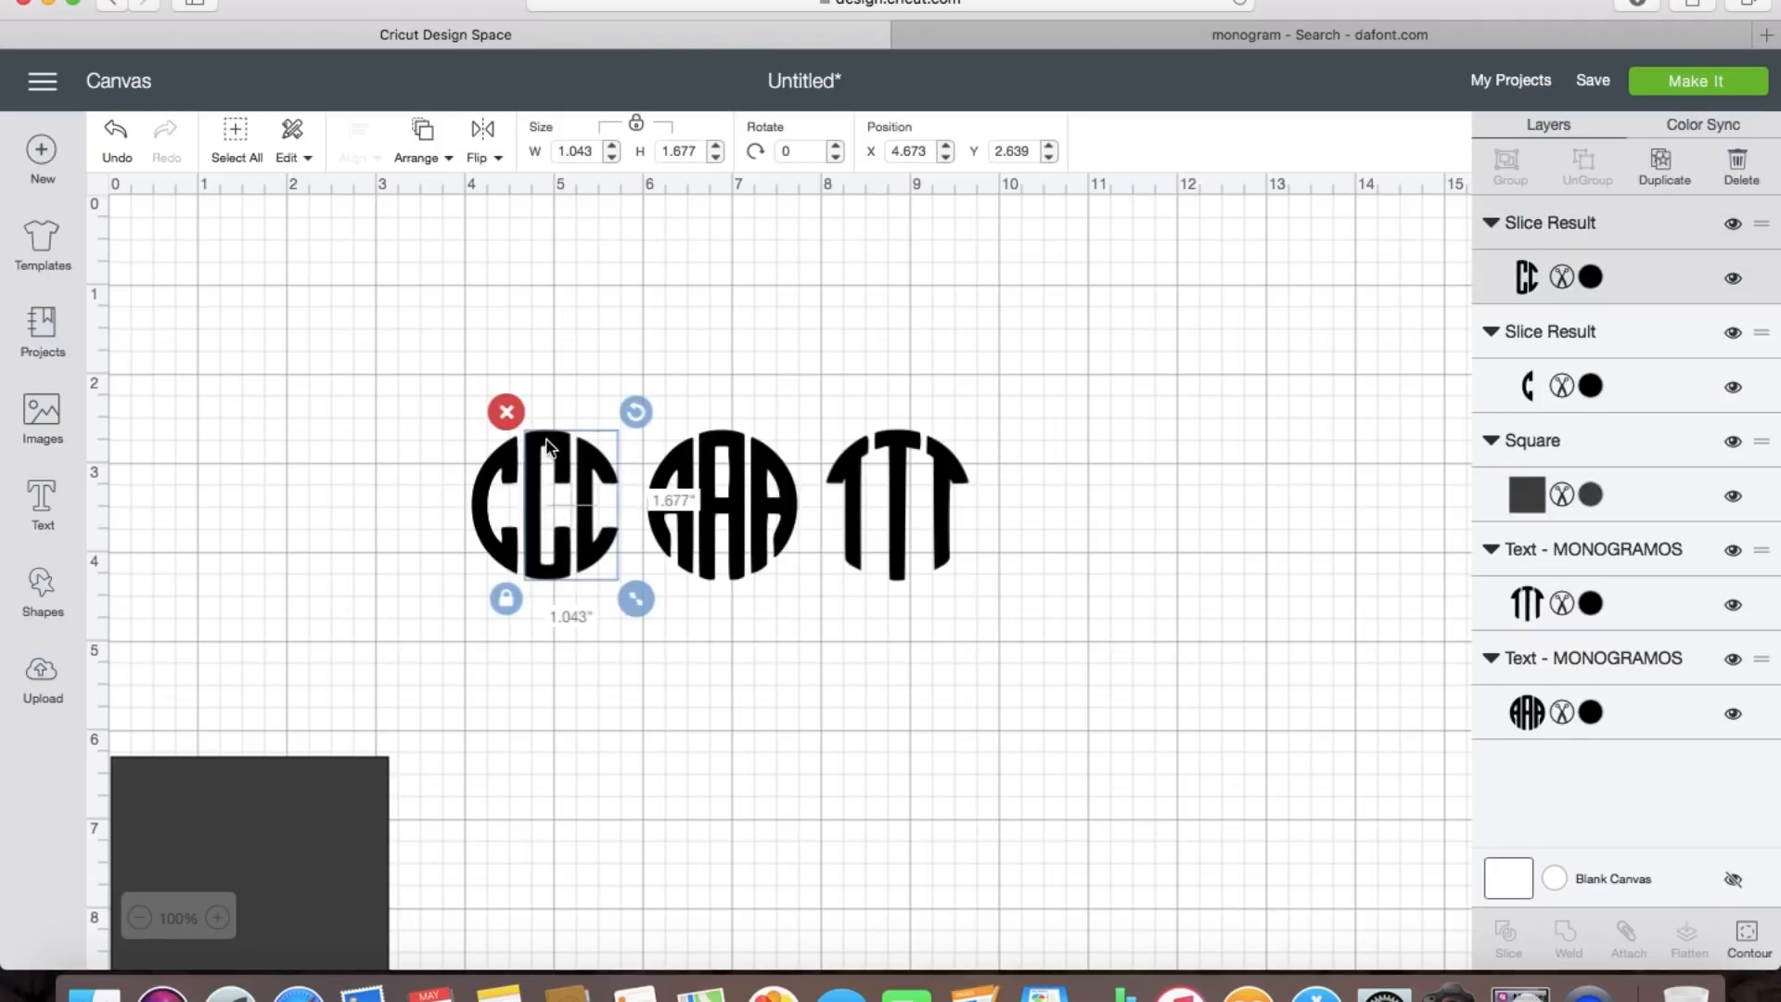
{"action": "key", "text": "Delete"}
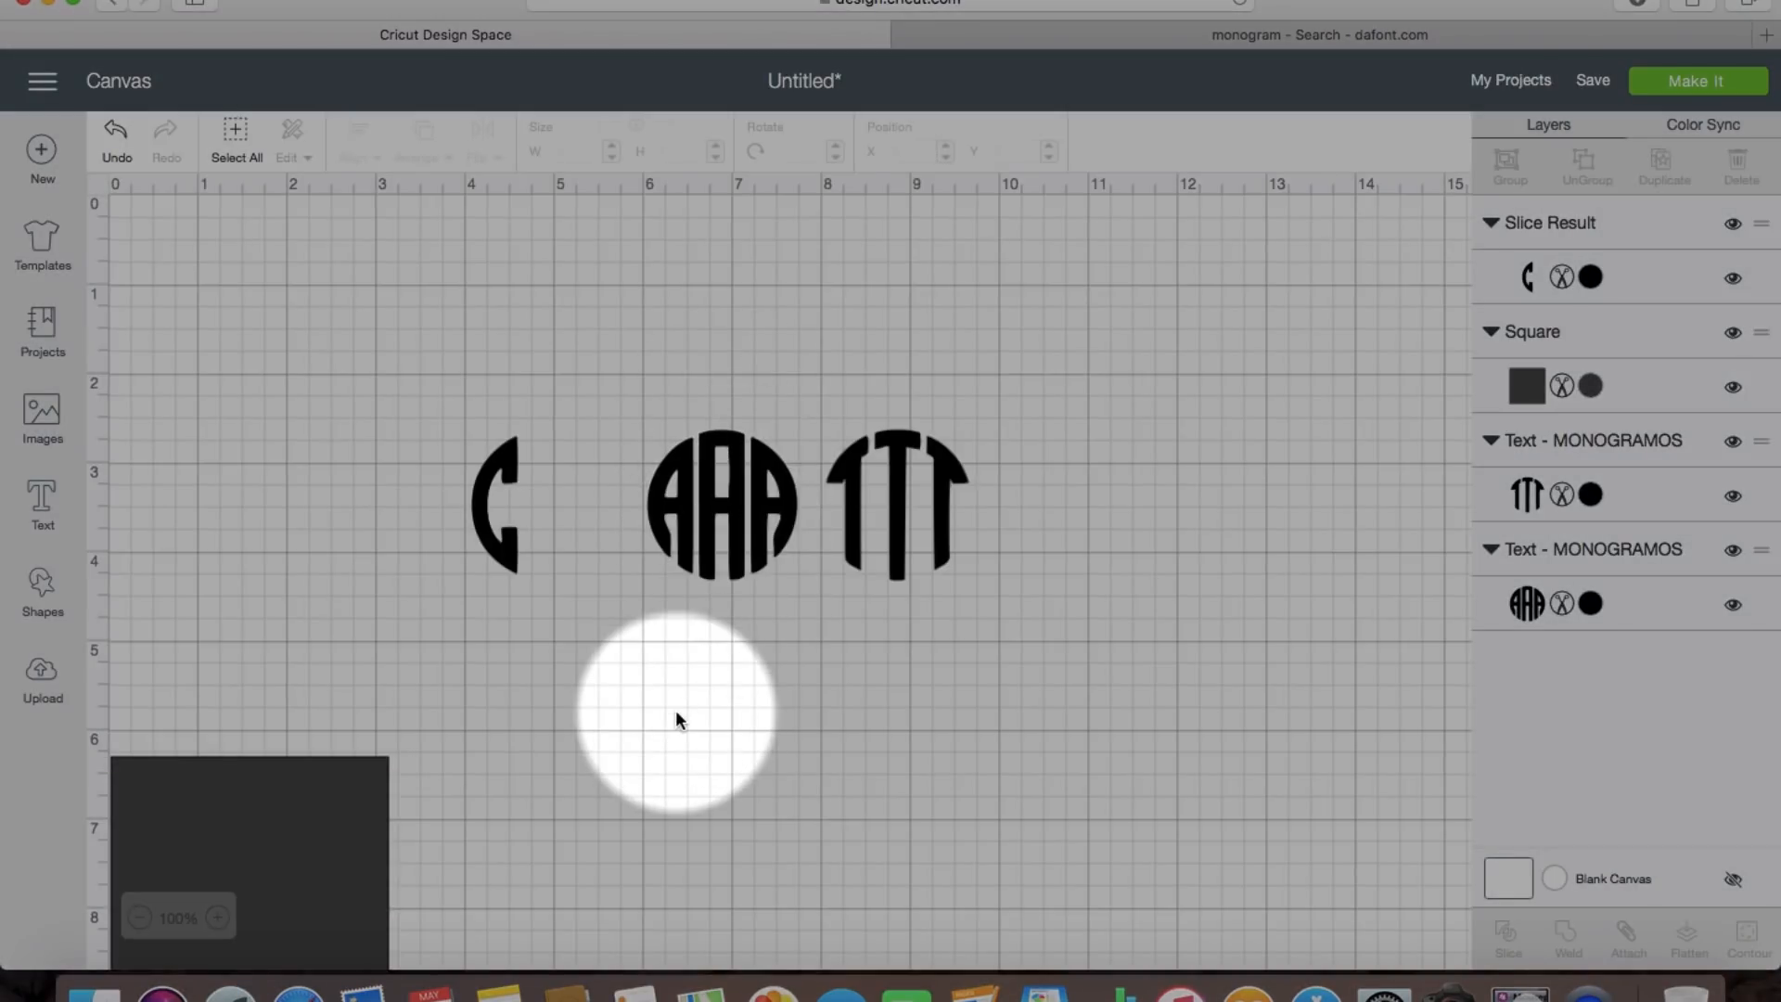
Step: Duplicate the large square and reshape the copy into an upright rectangle about 0.89 × 2.36 in below the letters
{"action": "left_click", "coordinate": [362, 791]}
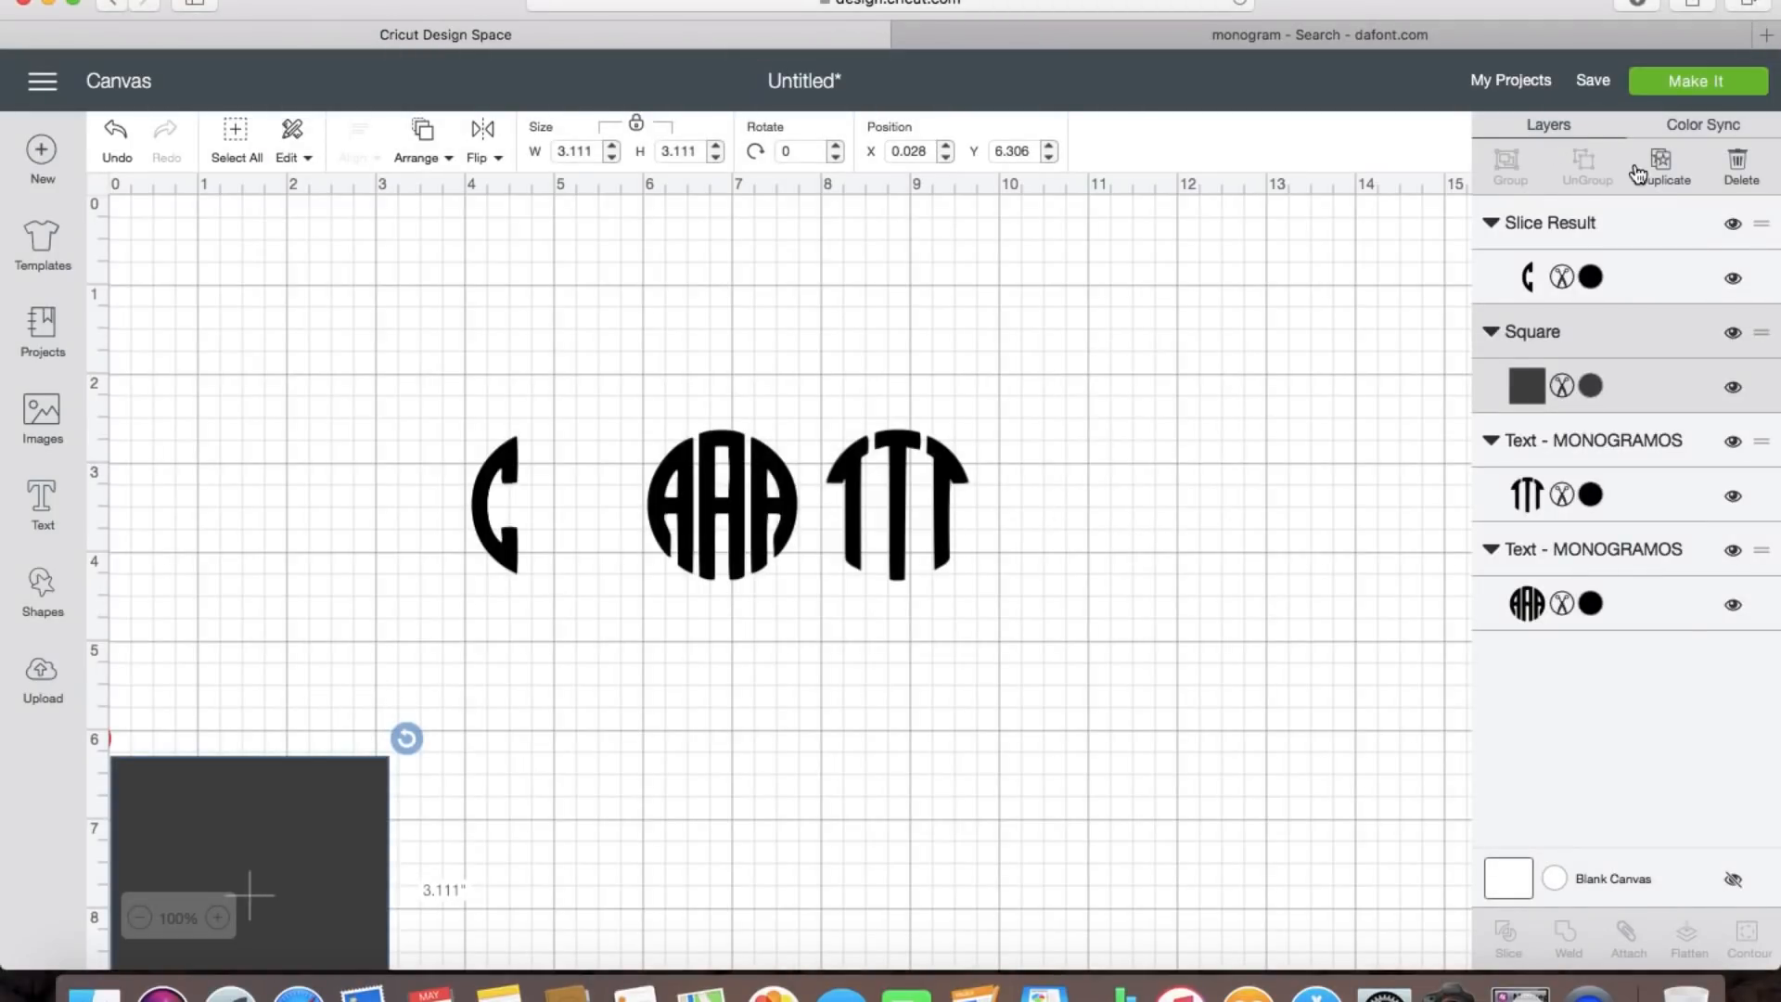
{"action": "left_click", "coordinate": [1660, 165]}
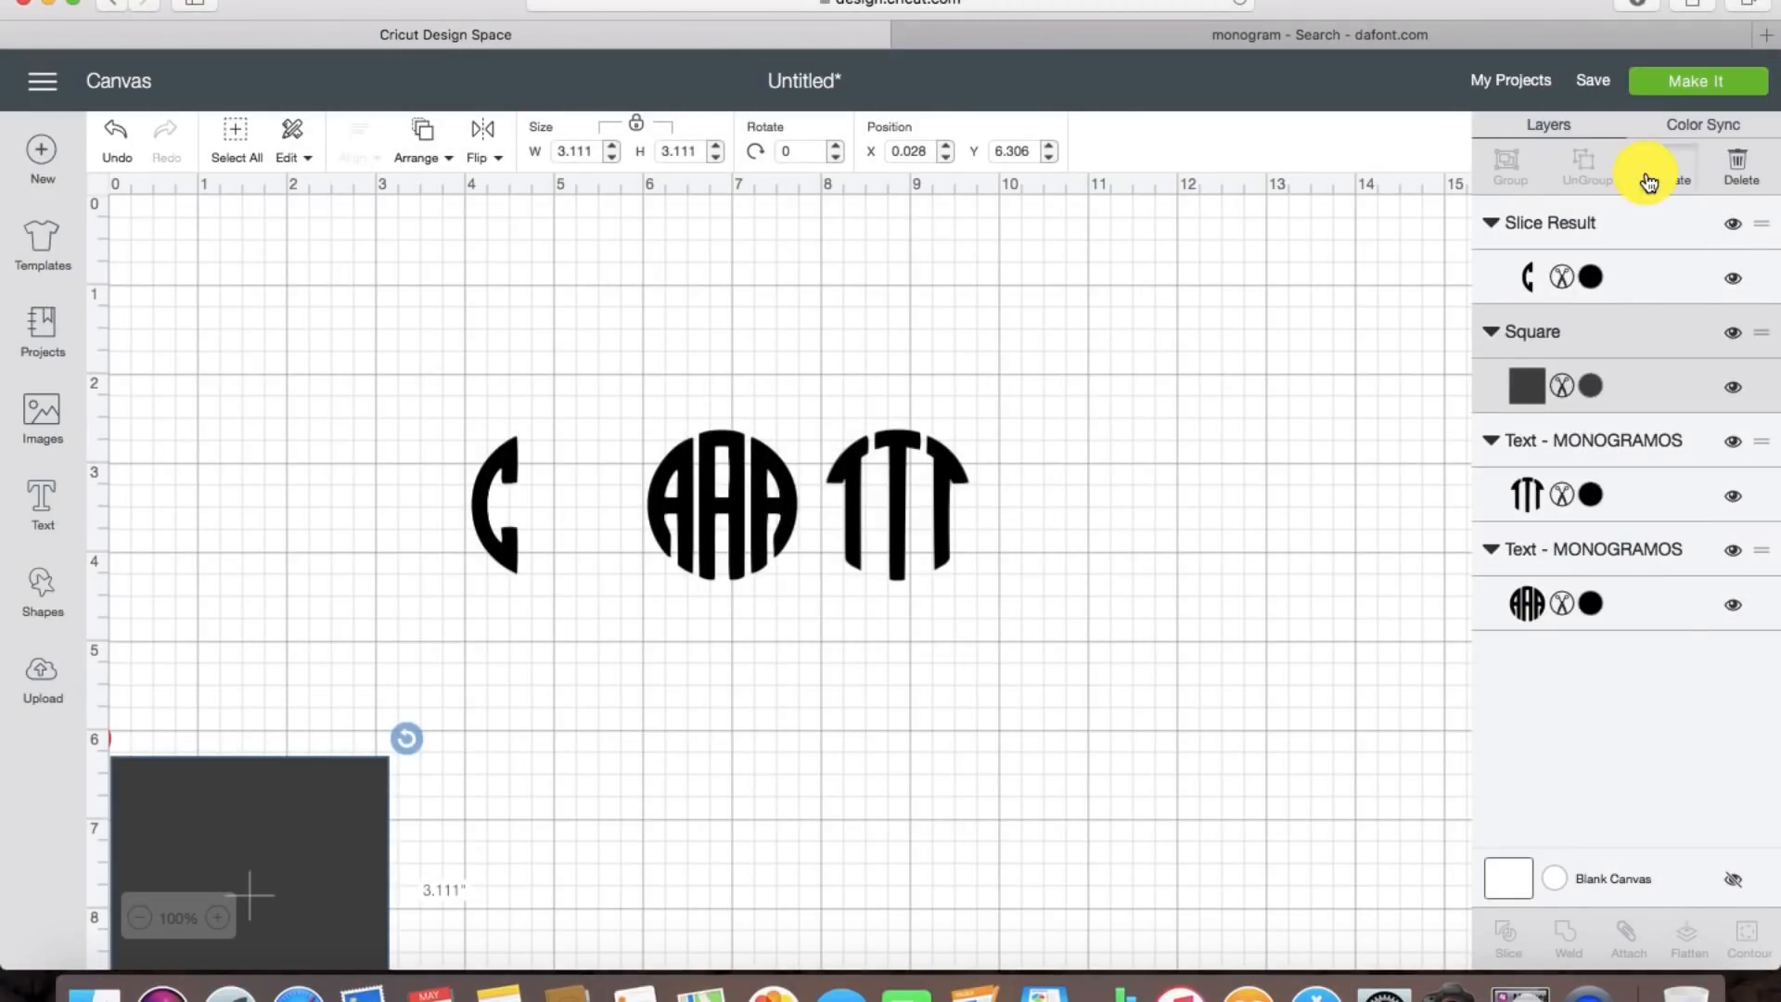
{"action": "left_click_drag", "start_coordinate": [363, 847], "coordinate": [756, 687]}
{"action": "left_click_drag", "start_coordinate": [846, 937], "coordinate": [531, 759]}
{"action": "left_click", "coordinate": [531, 752]}
{"action": "left_click_drag", "start_coordinate": [653, 745], "coordinate": [649, 870]}
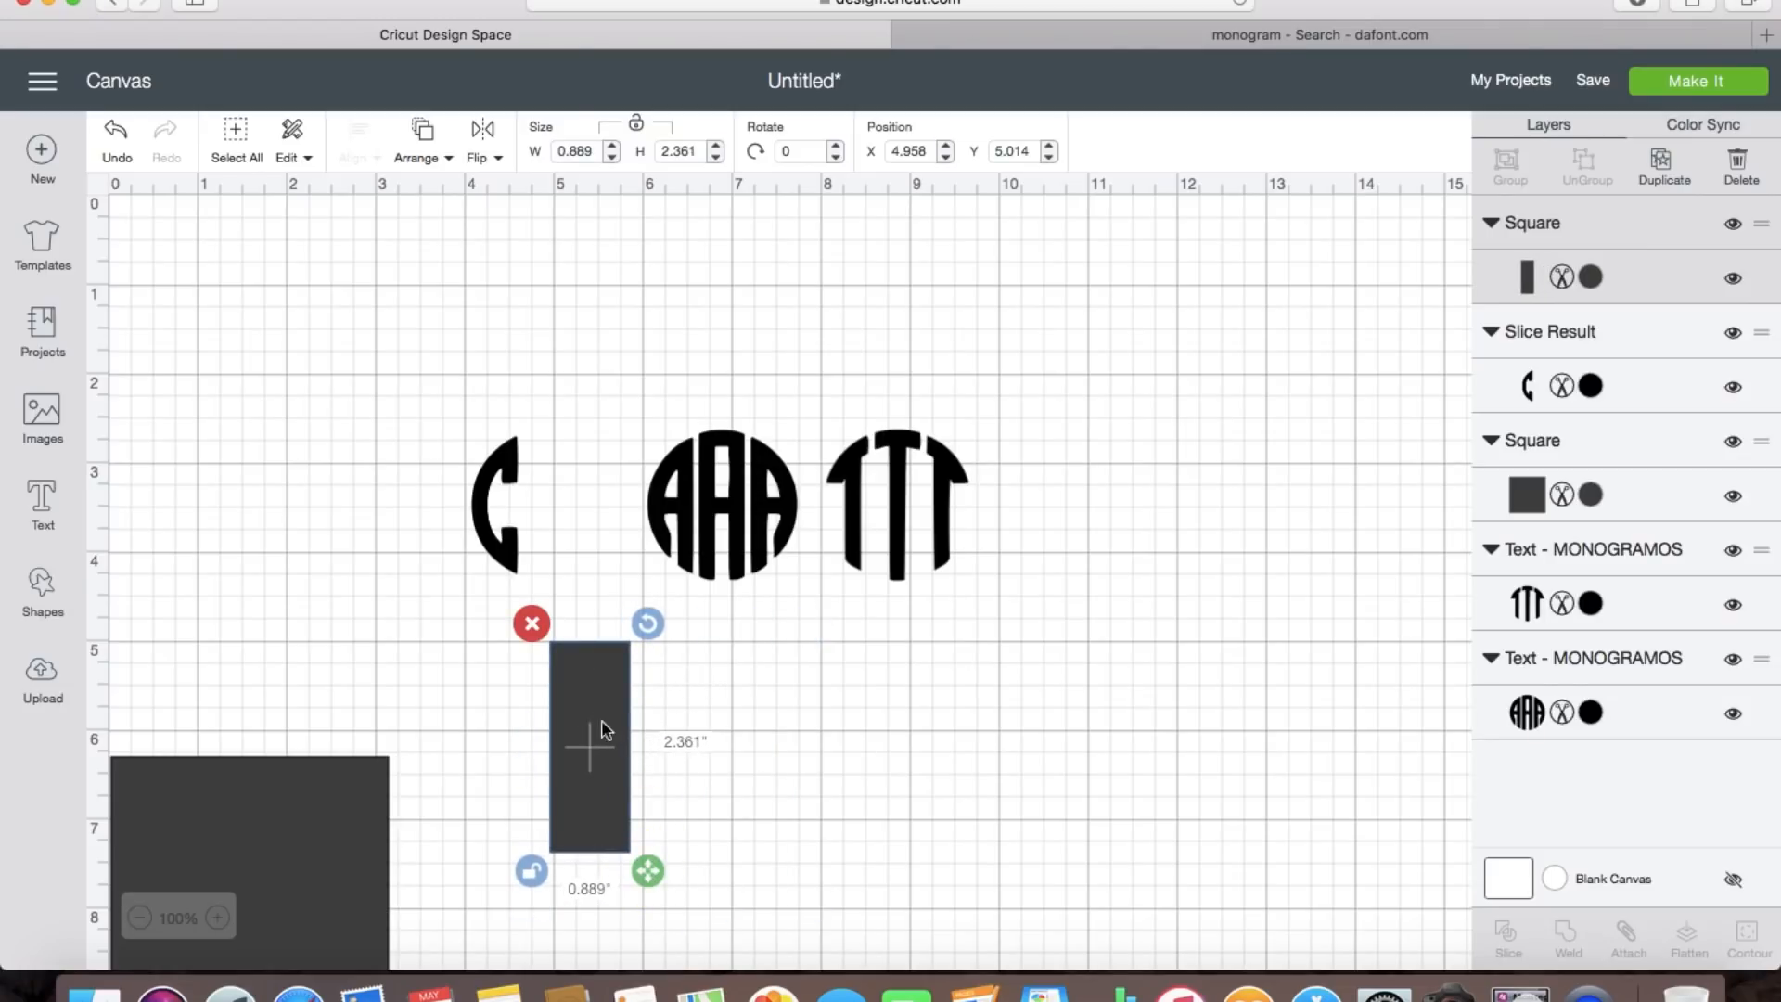
Step: Duplicate the upright rectangle, cover the left part of the A circle with one of the two rectangles, and slice them
{"action": "left_click", "coordinate": [1663, 167]}
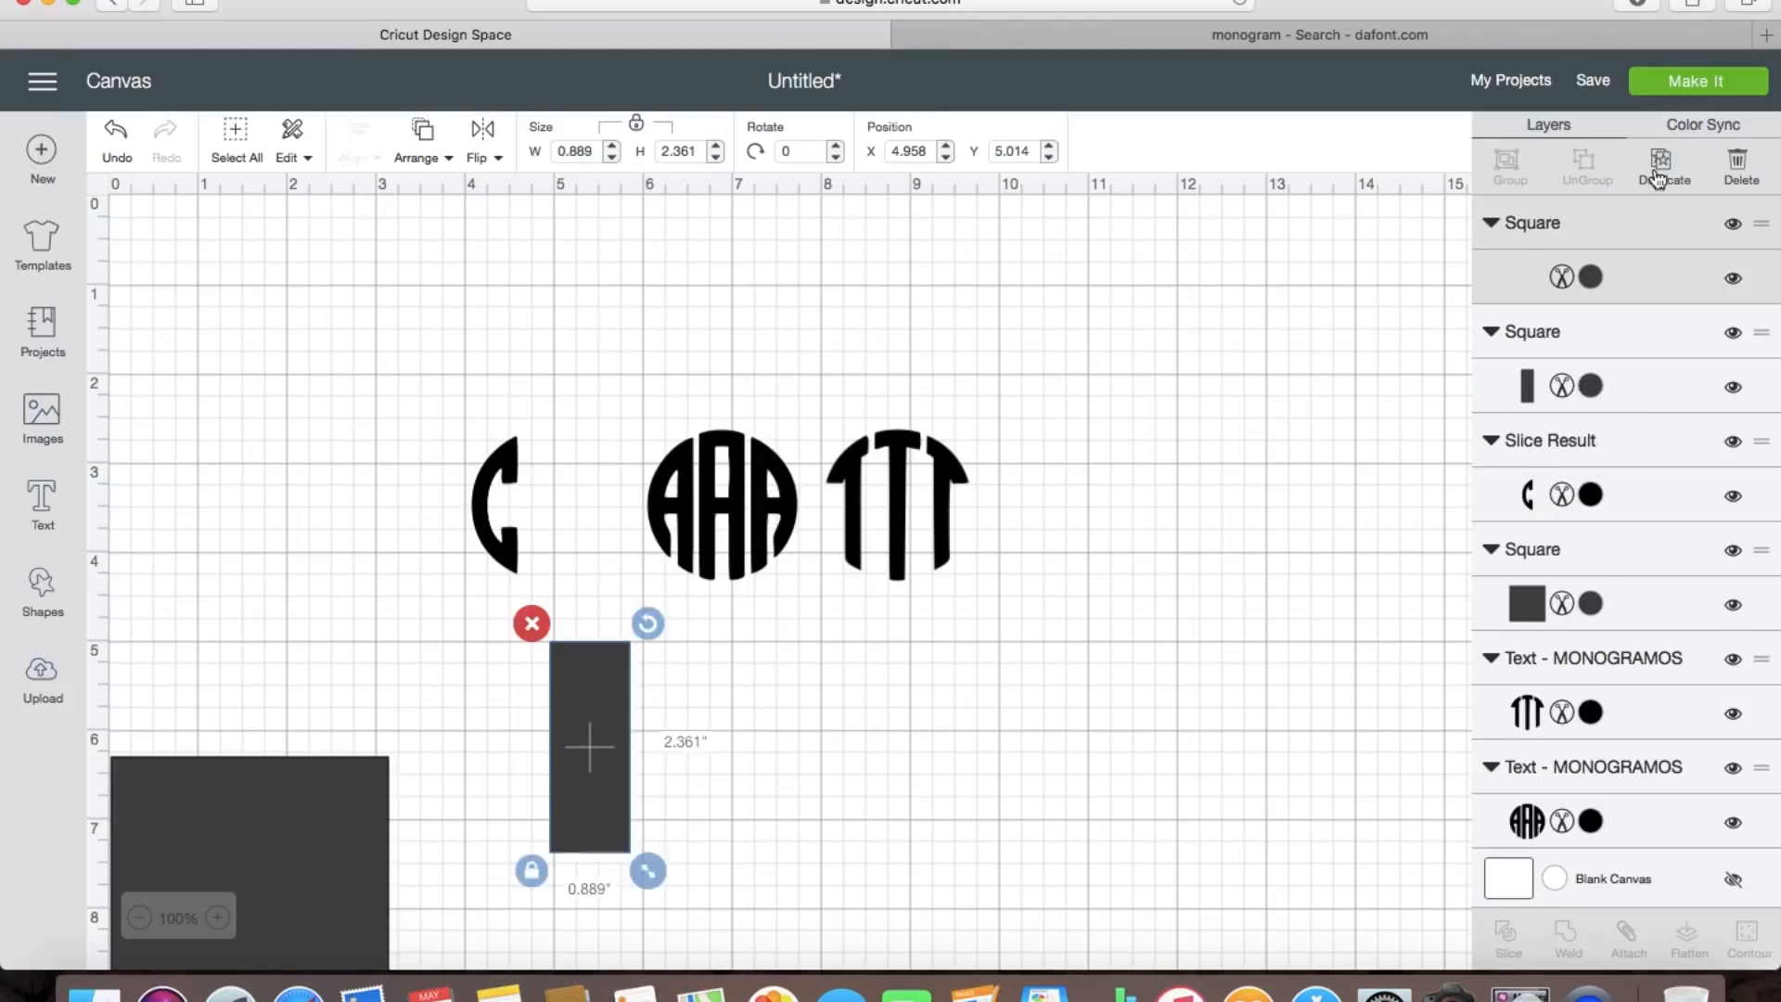
{"action": "left_click", "coordinate": [619, 805]}
{"action": "left_click_drag", "start_coordinate": [619, 805], "coordinate": [664, 495]}
{"action": "left_click", "coordinate": [753, 554], "text": "shift"}
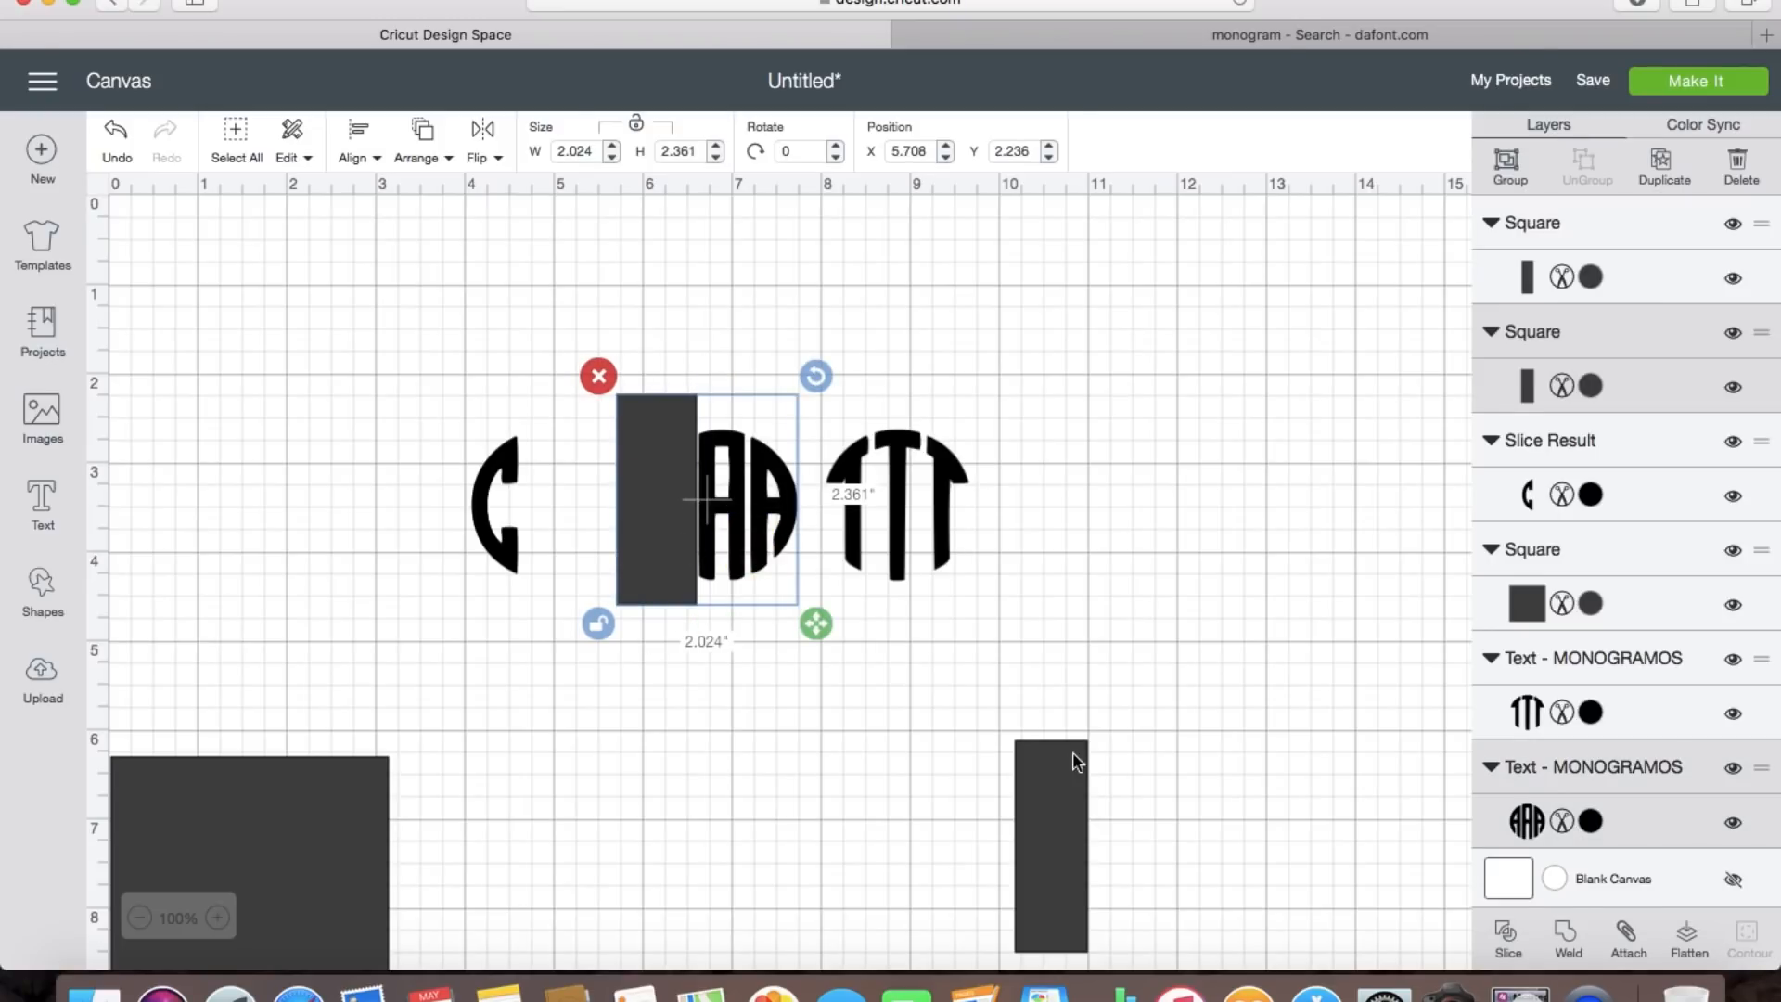
{"action": "left_click", "coordinate": [1506, 937]}
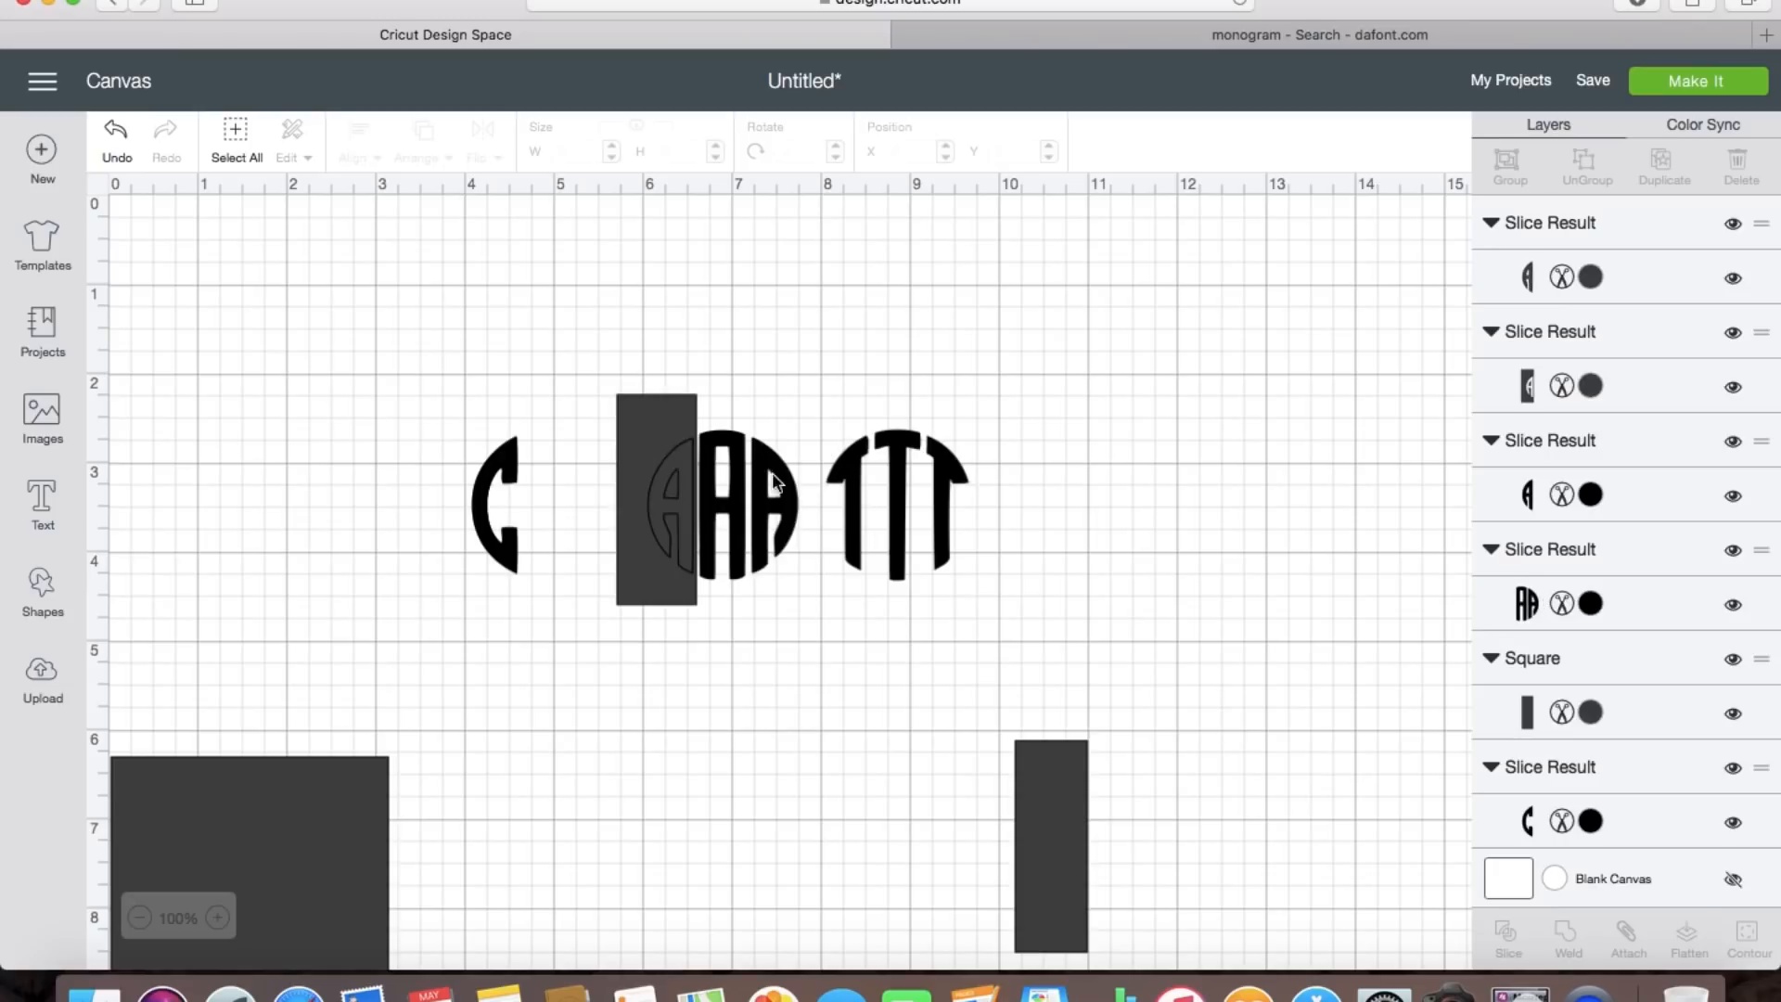
Step: Delete the sliced rectangle and both cut-out copies of the A circle's left part
{"action": "left_click", "coordinate": [668, 409]}
{"action": "key", "text": "Delete"}
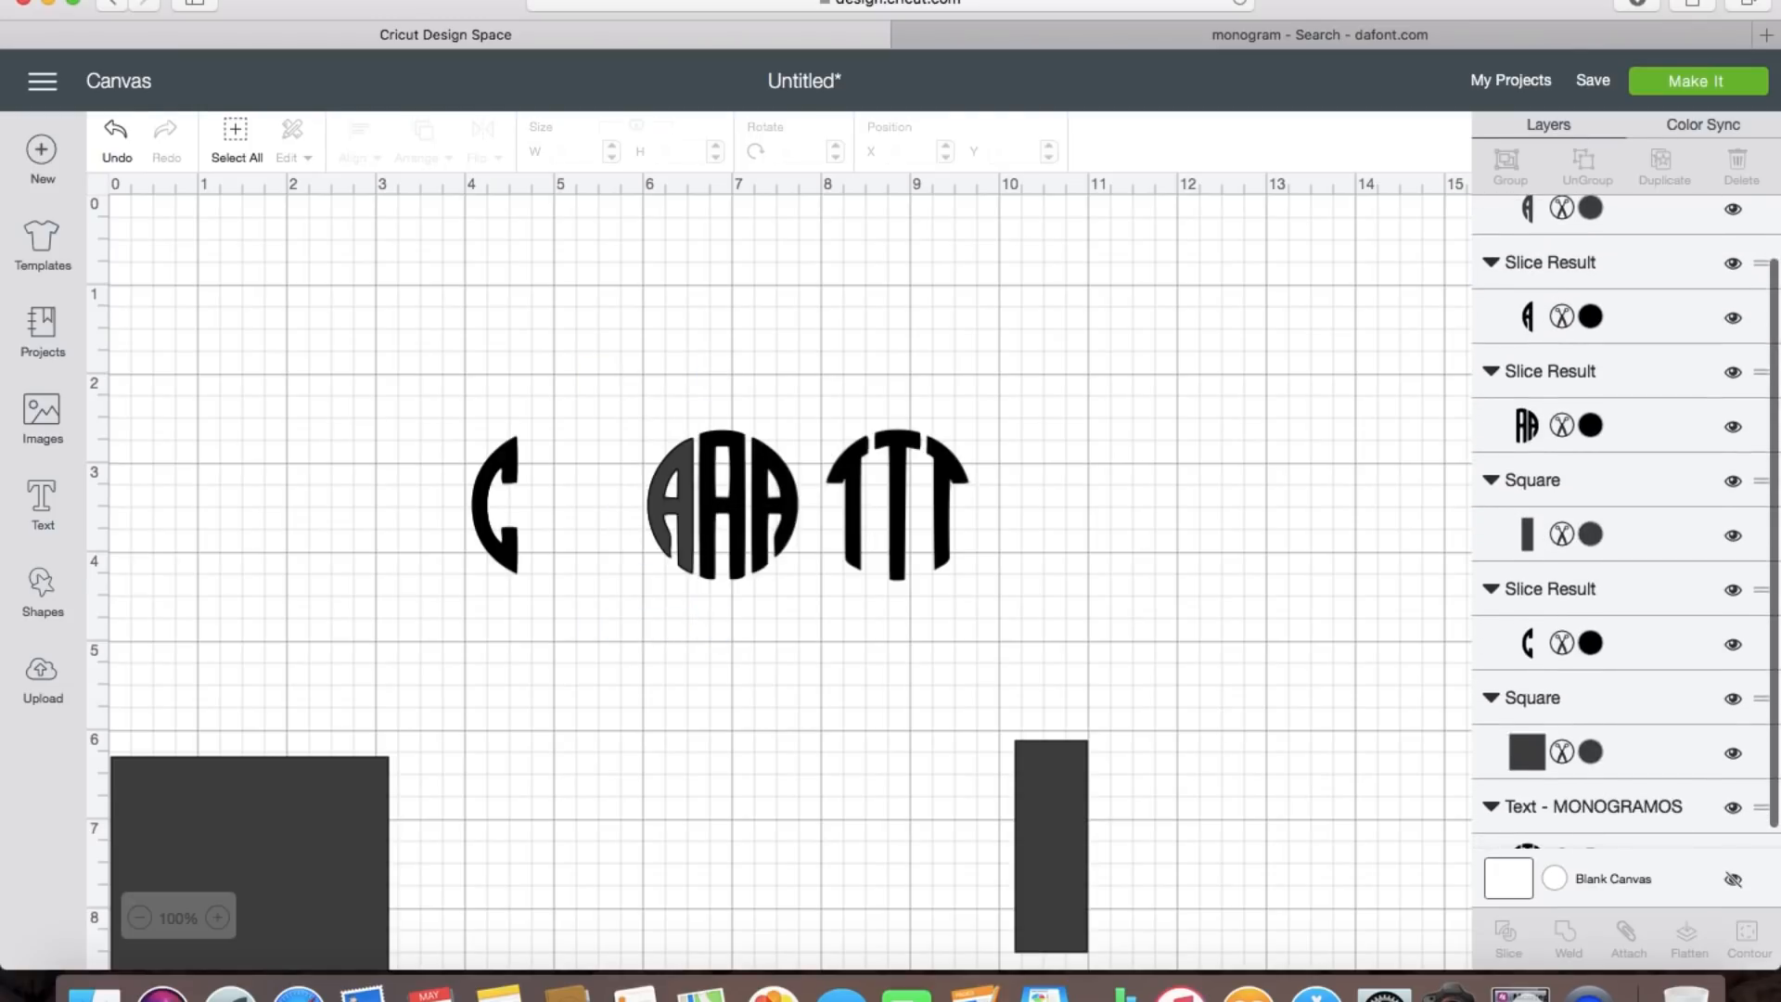
{"action": "left_click", "coordinate": [654, 513]}
{"action": "key", "text": "Delete"}
{"action": "left_click", "coordinate": [659, 504]}
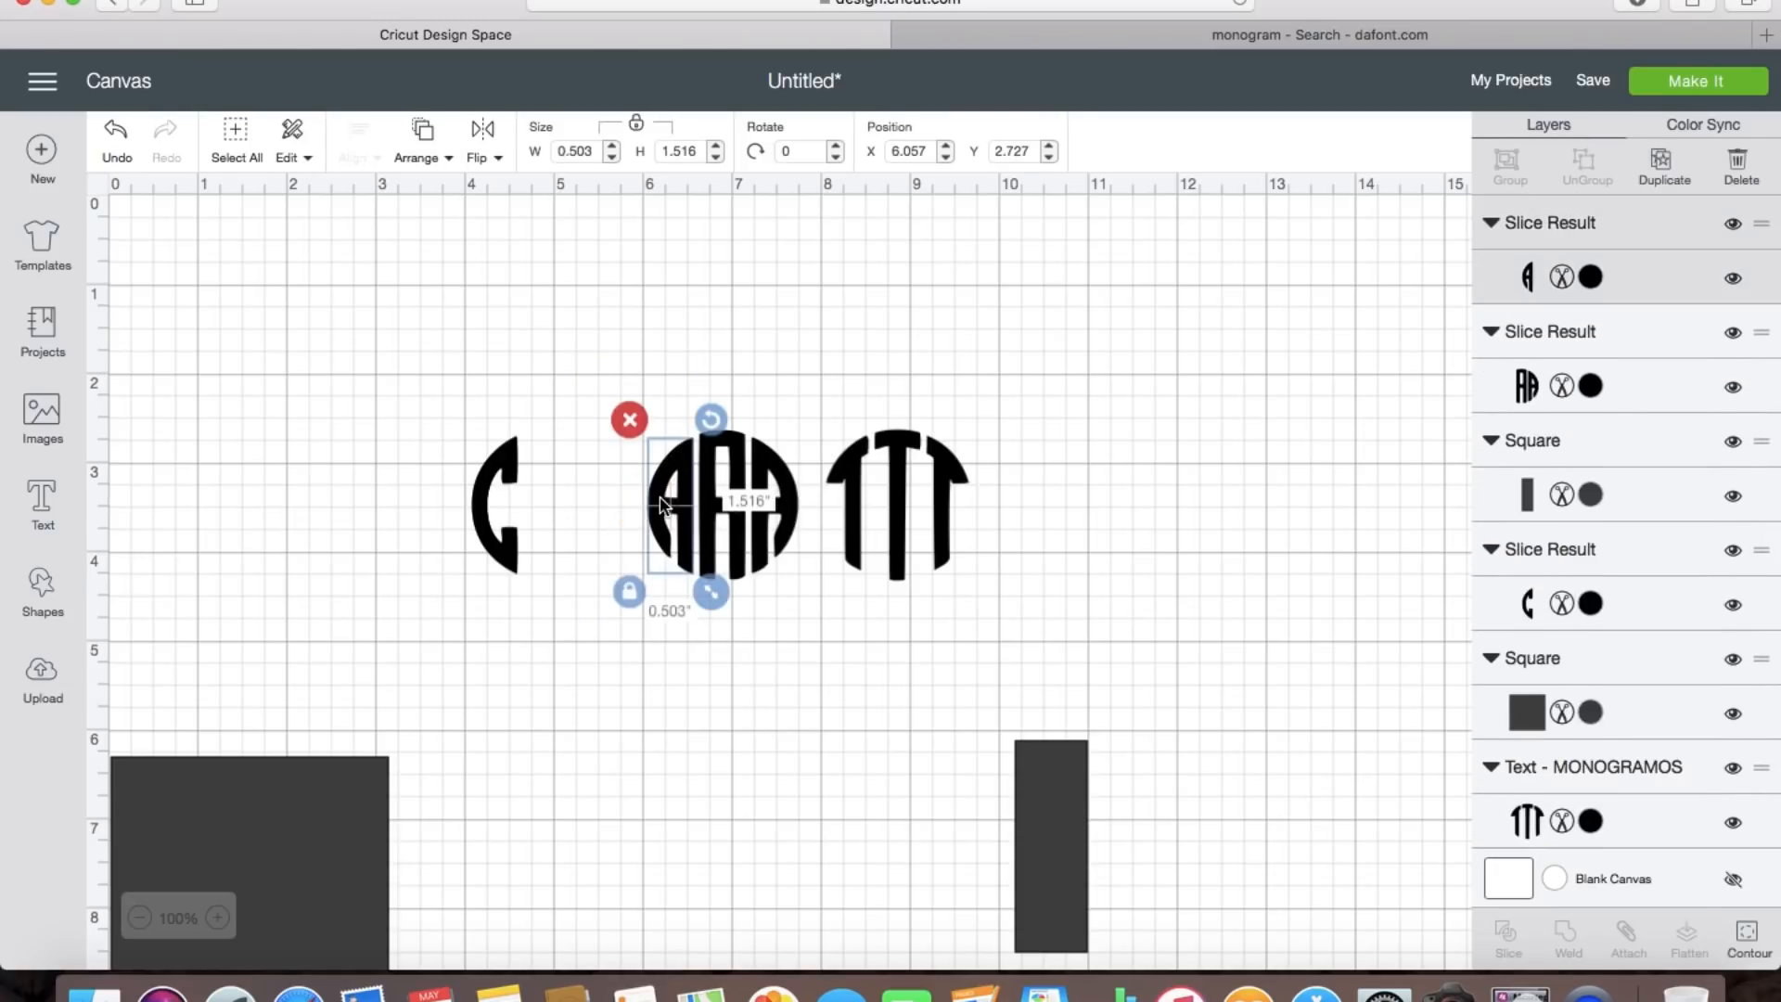
{"action": "key", "text": "Delete"}
Step: Cover the right part of the remaining A letters with the other upright rectangle and slice them
{"action": "left_click_drag", "start_coordinate": [1063, 793], "coordinate": [795, 469]}
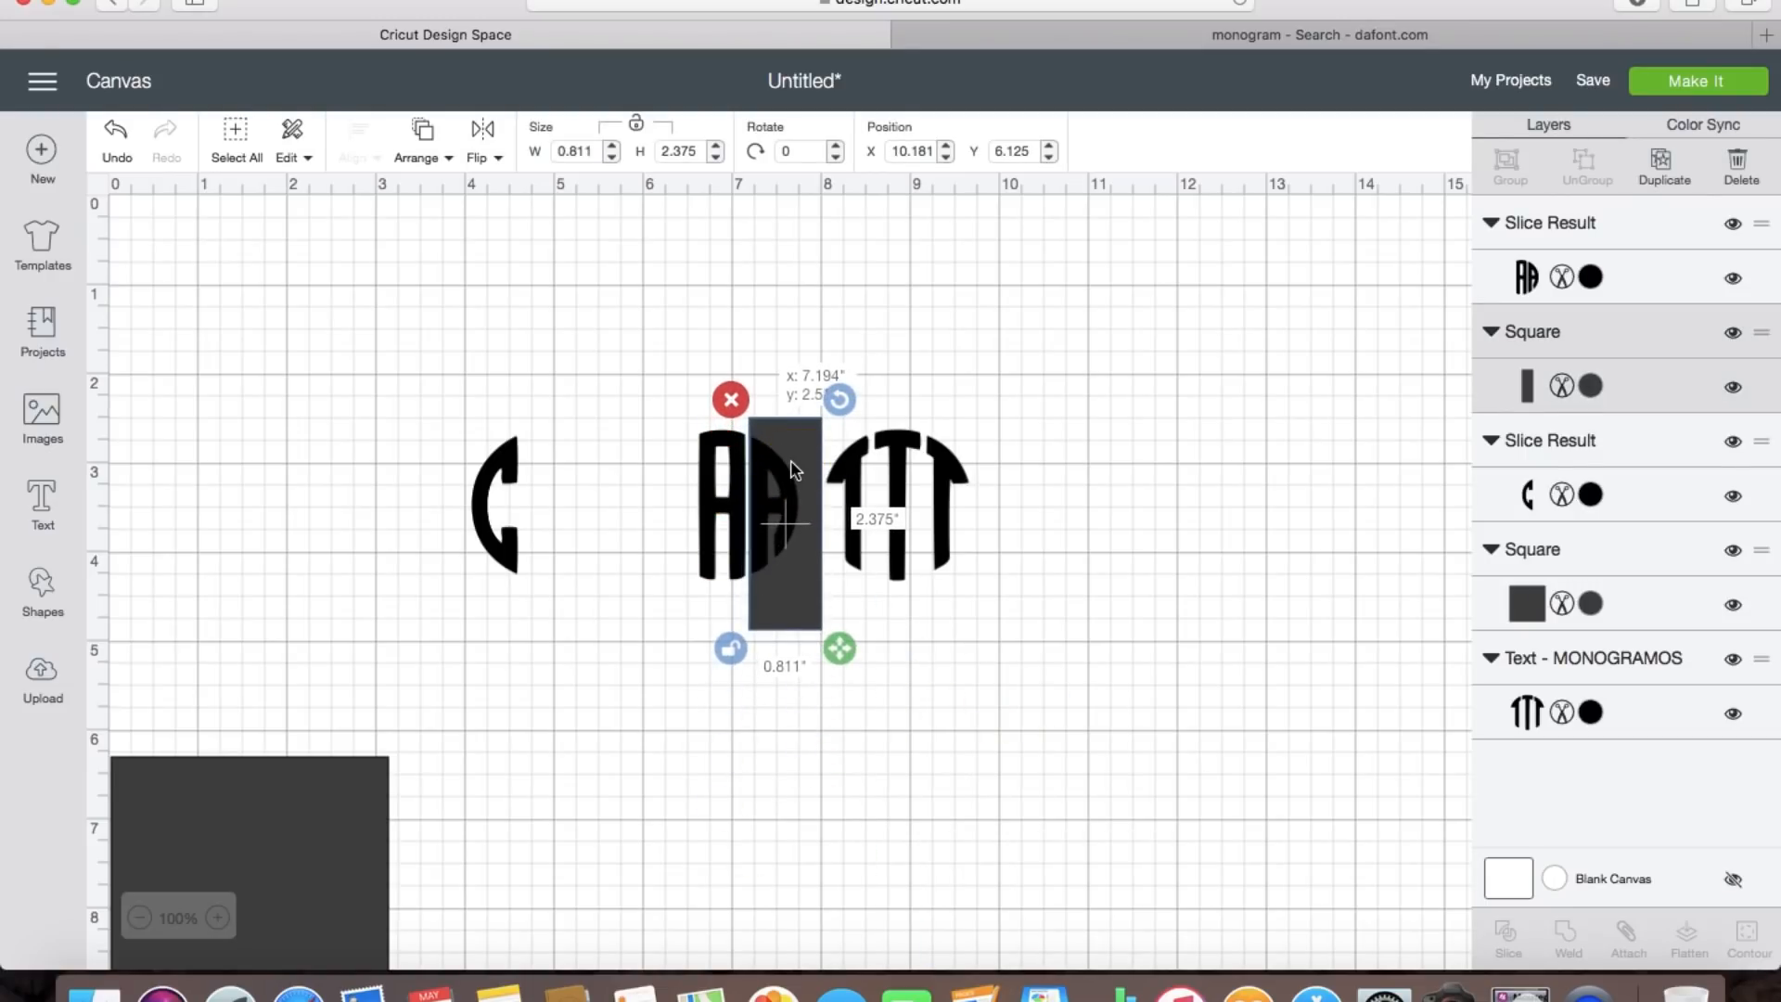
{"action": "left_click", "coordinate": [726, 452], "text": "shift"}
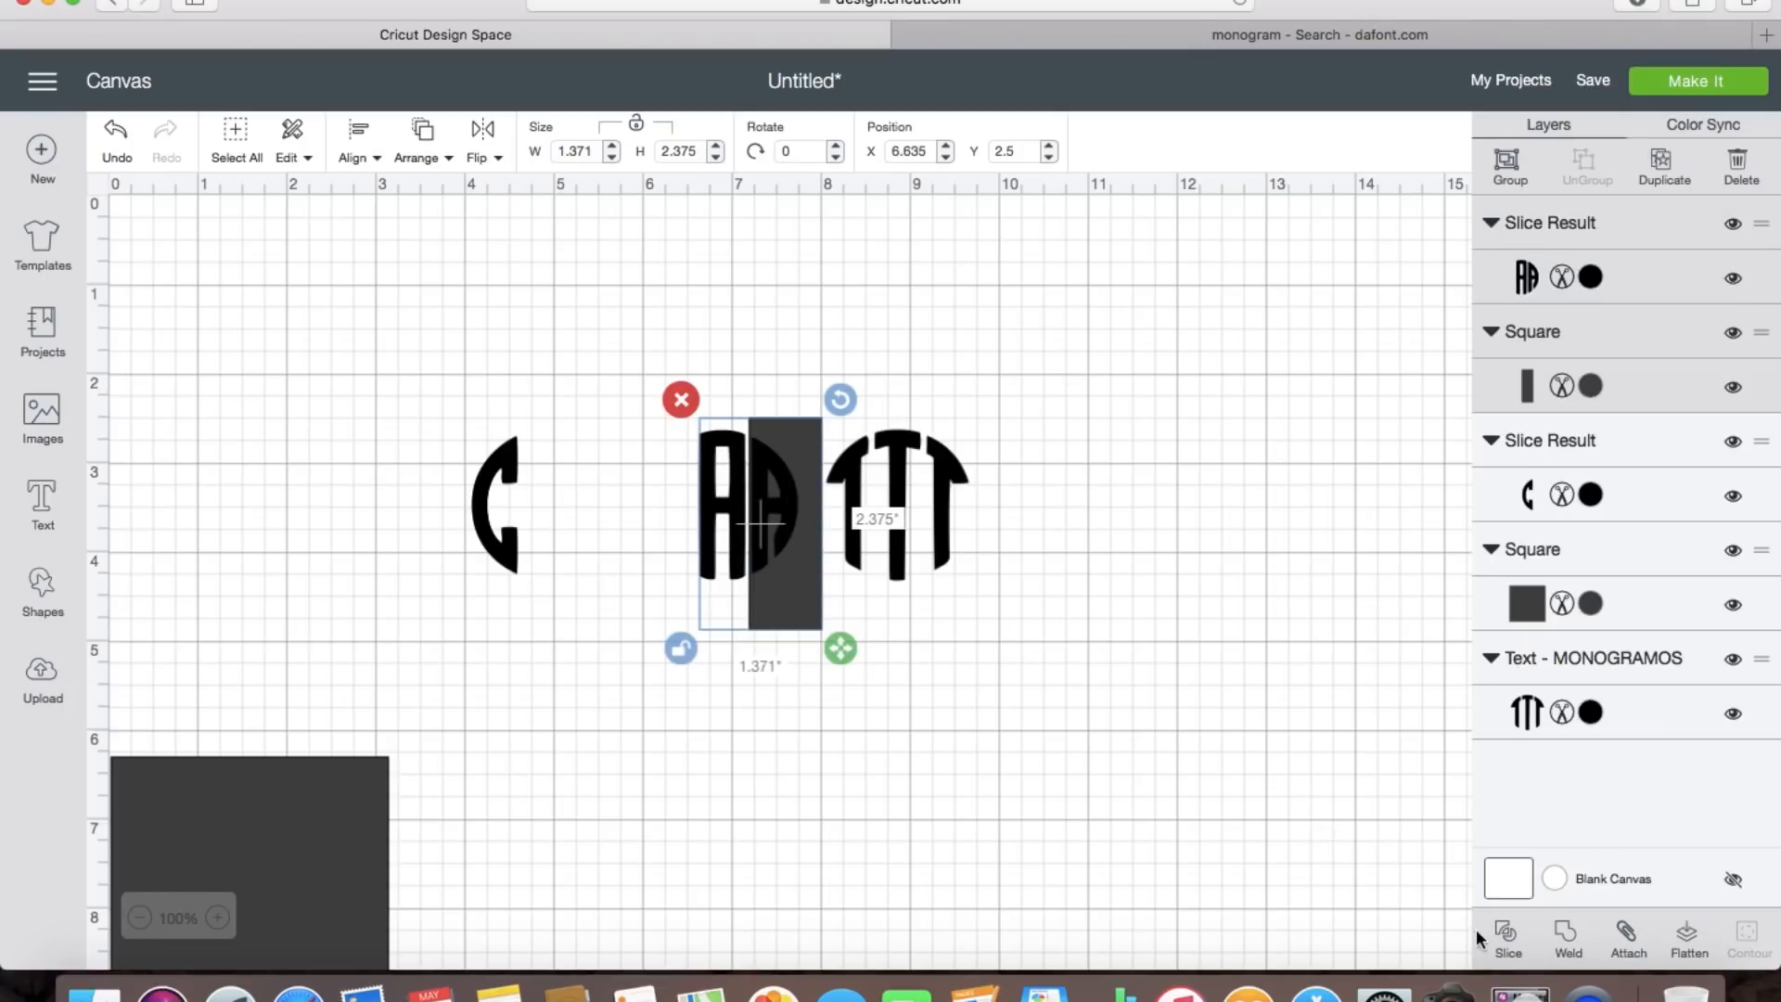
{"action": "left_click", "coordinate": [1504, 935]}
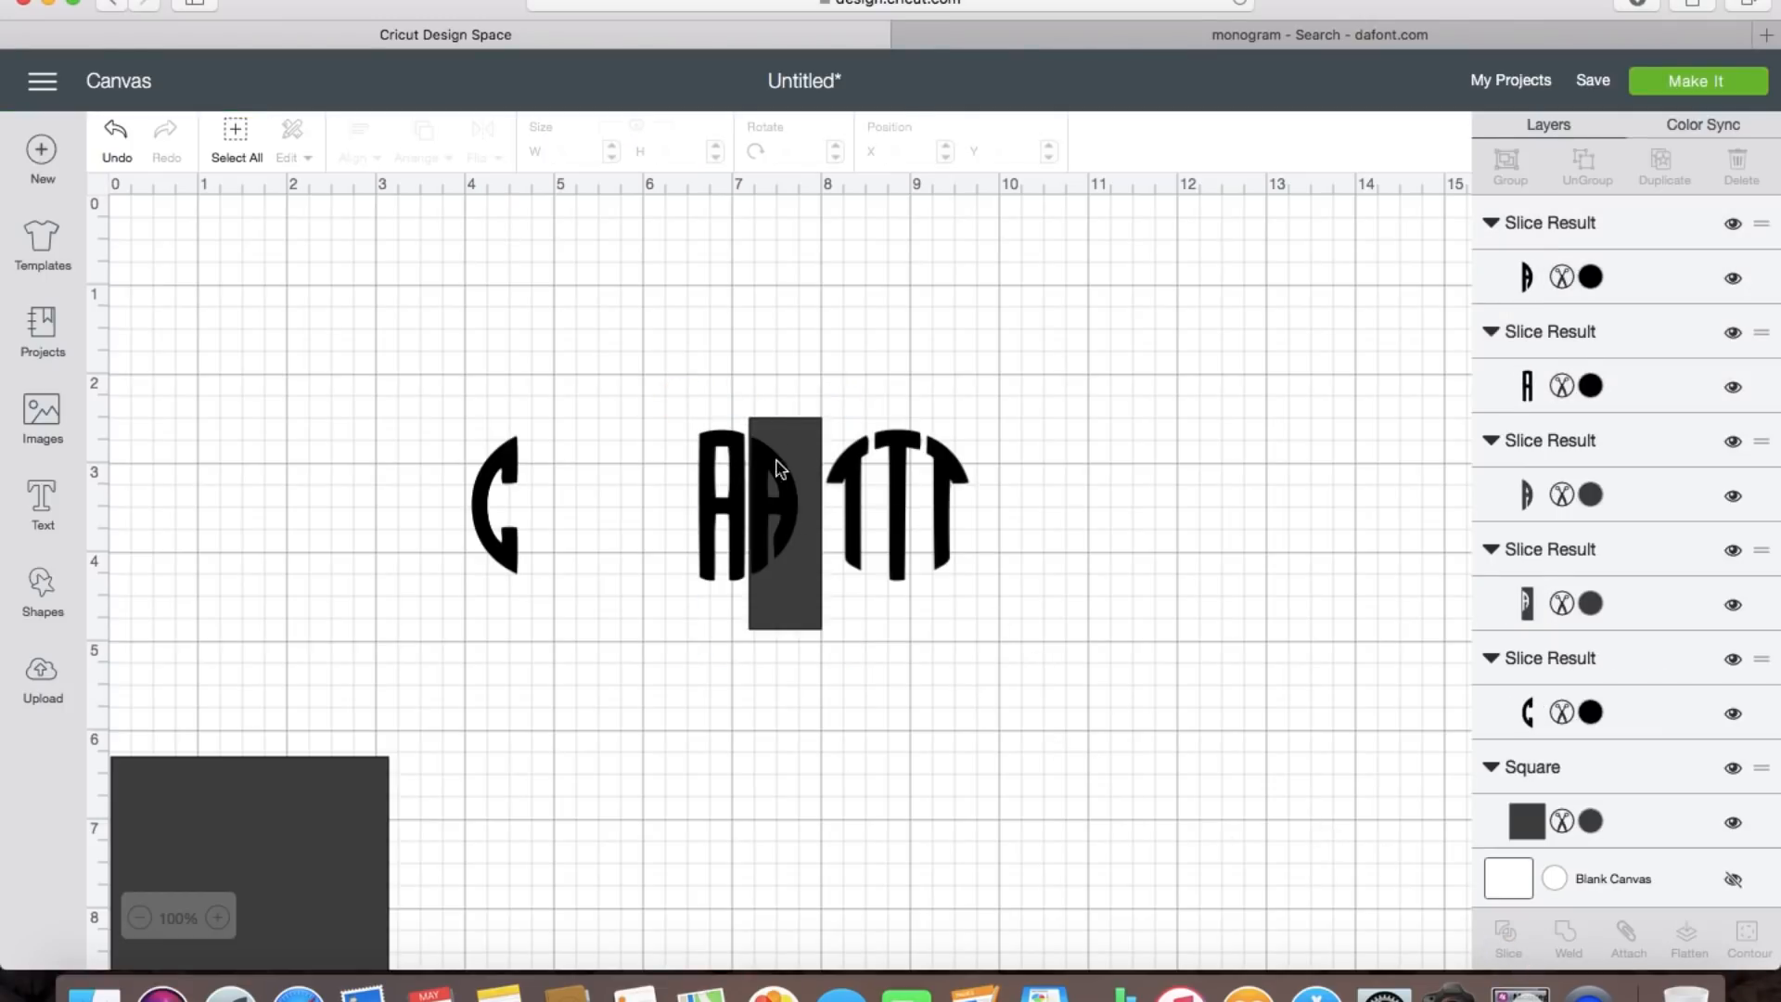
Step: Delete the second sliced rectangle and both cut-out copies of the A's right part, keeping only the middle A
{"action": "left_click", "coordinate": [779, 469]}
{"action": "key", "text": "Delete"}
{"action": "left_click", "coordinate": [777, 483]}
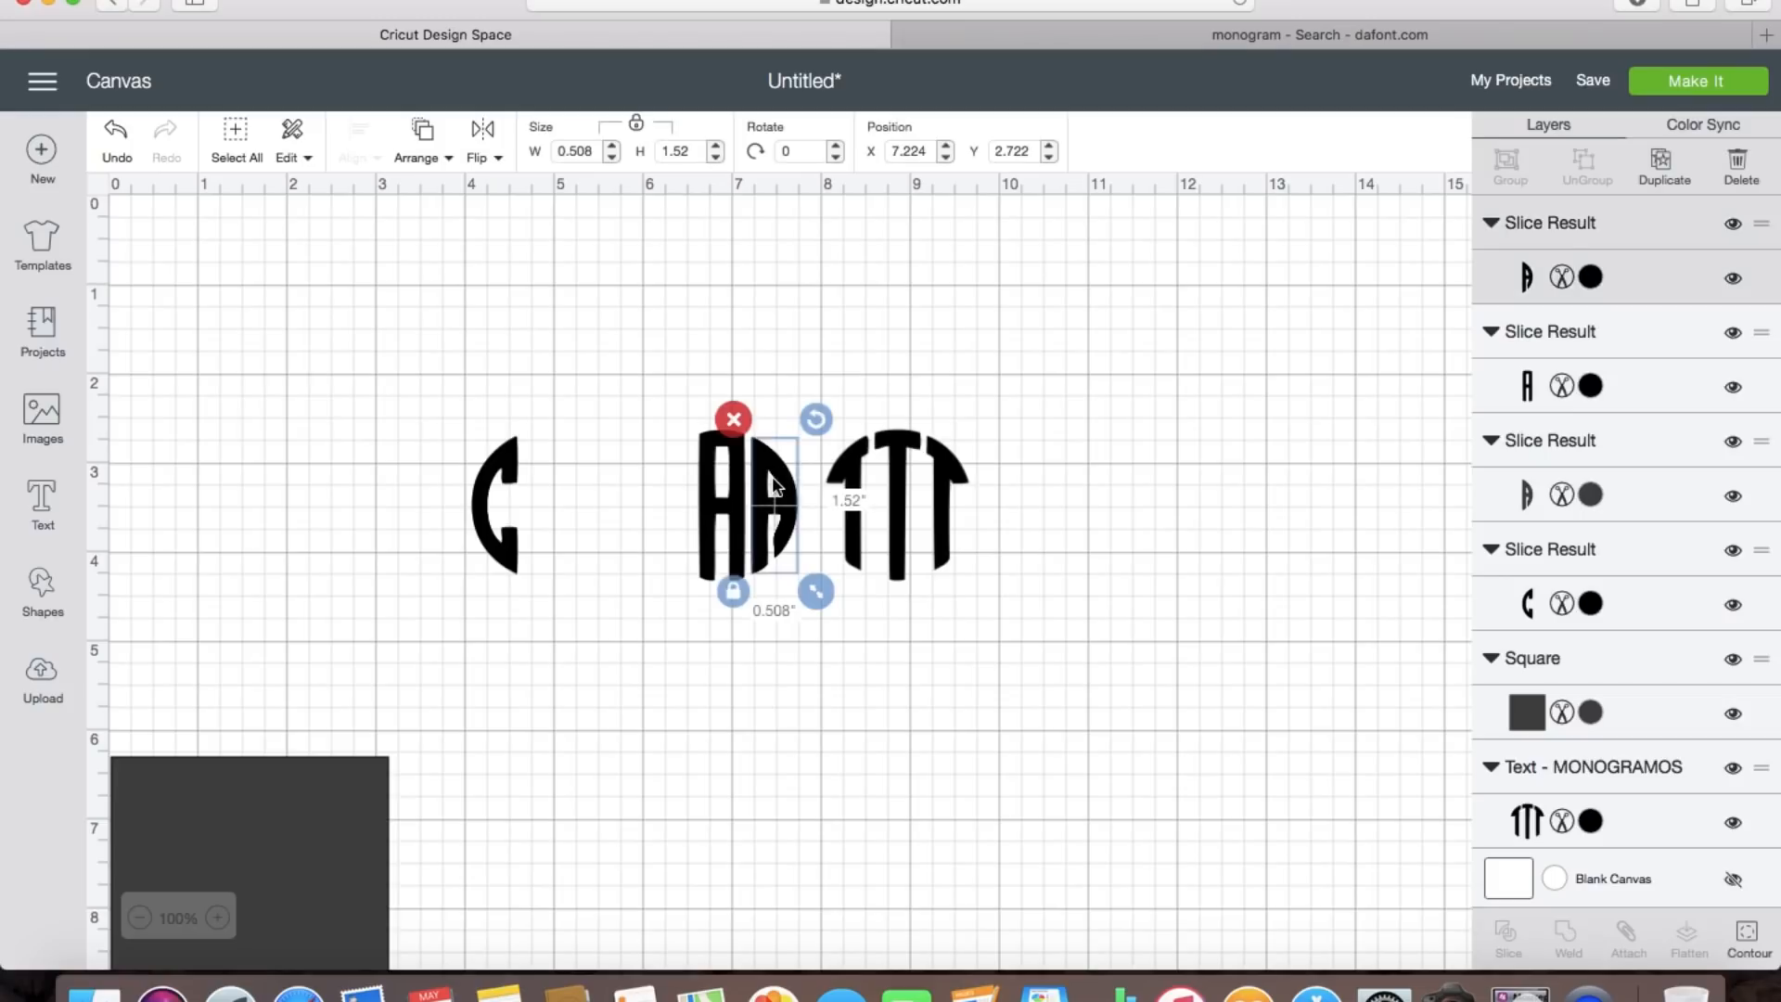
{"action": "key", "text": "Delete"}
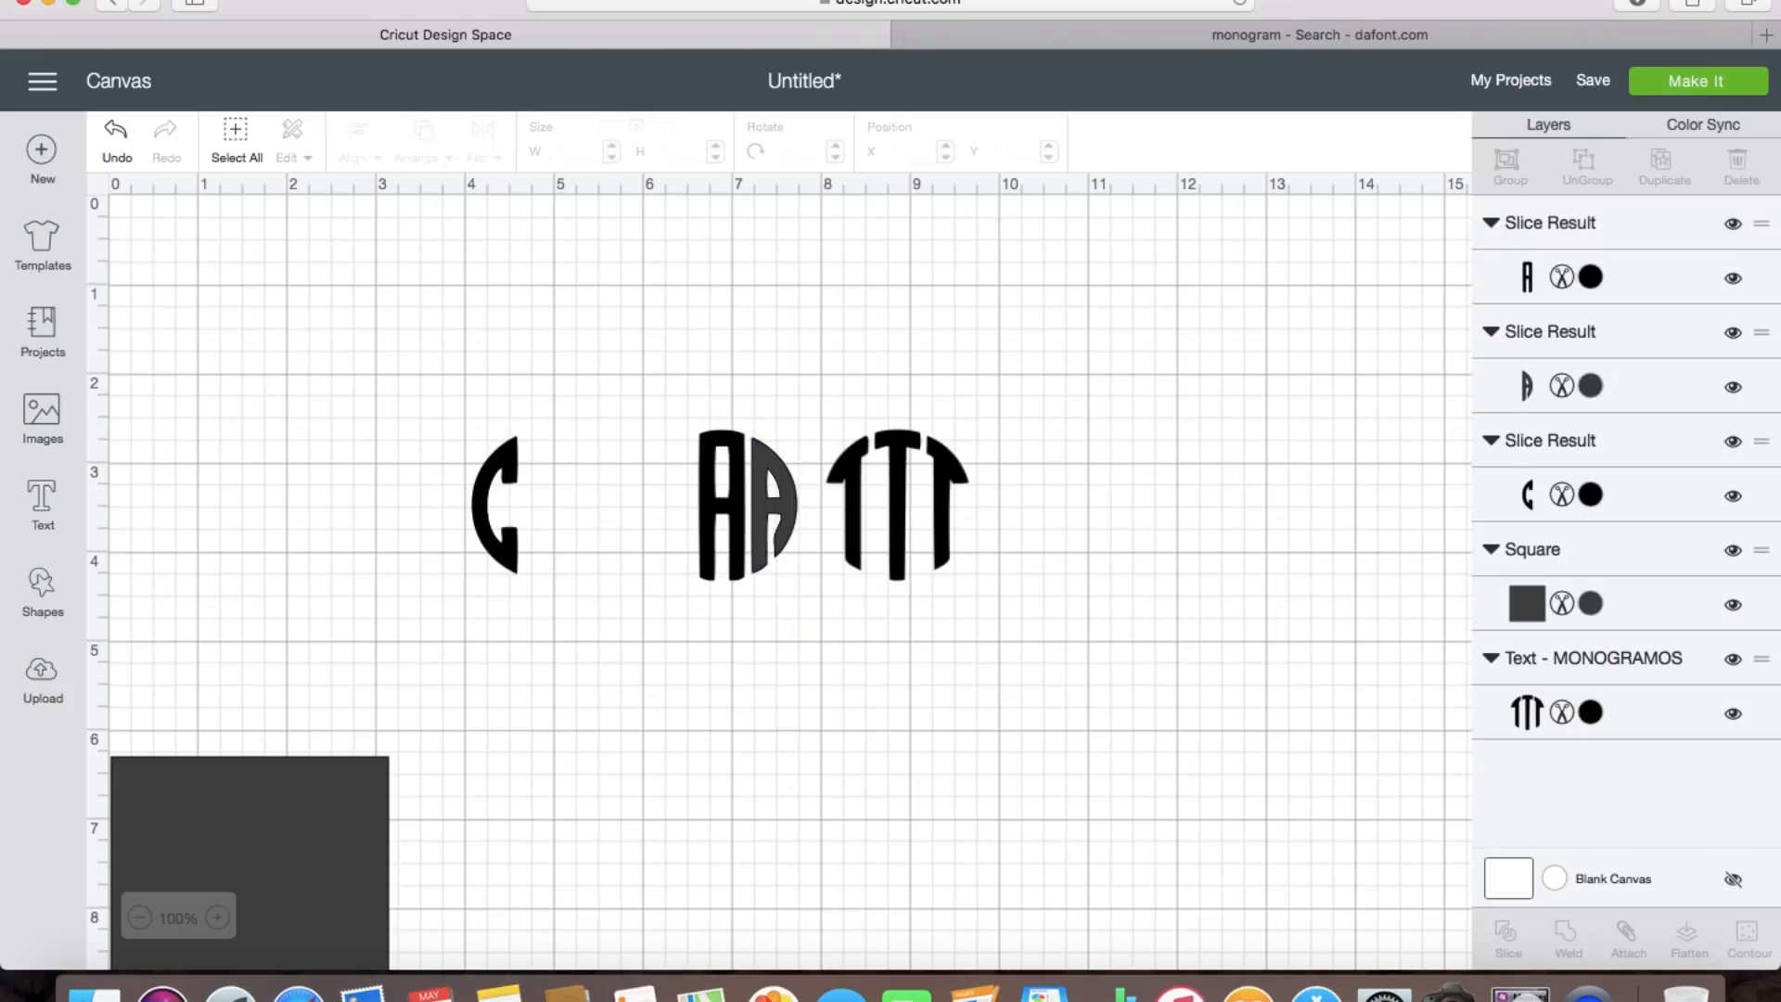
{"action": "left_click", "coordinate": [779, 478]}
{"action": "key", "text": "Delete"}
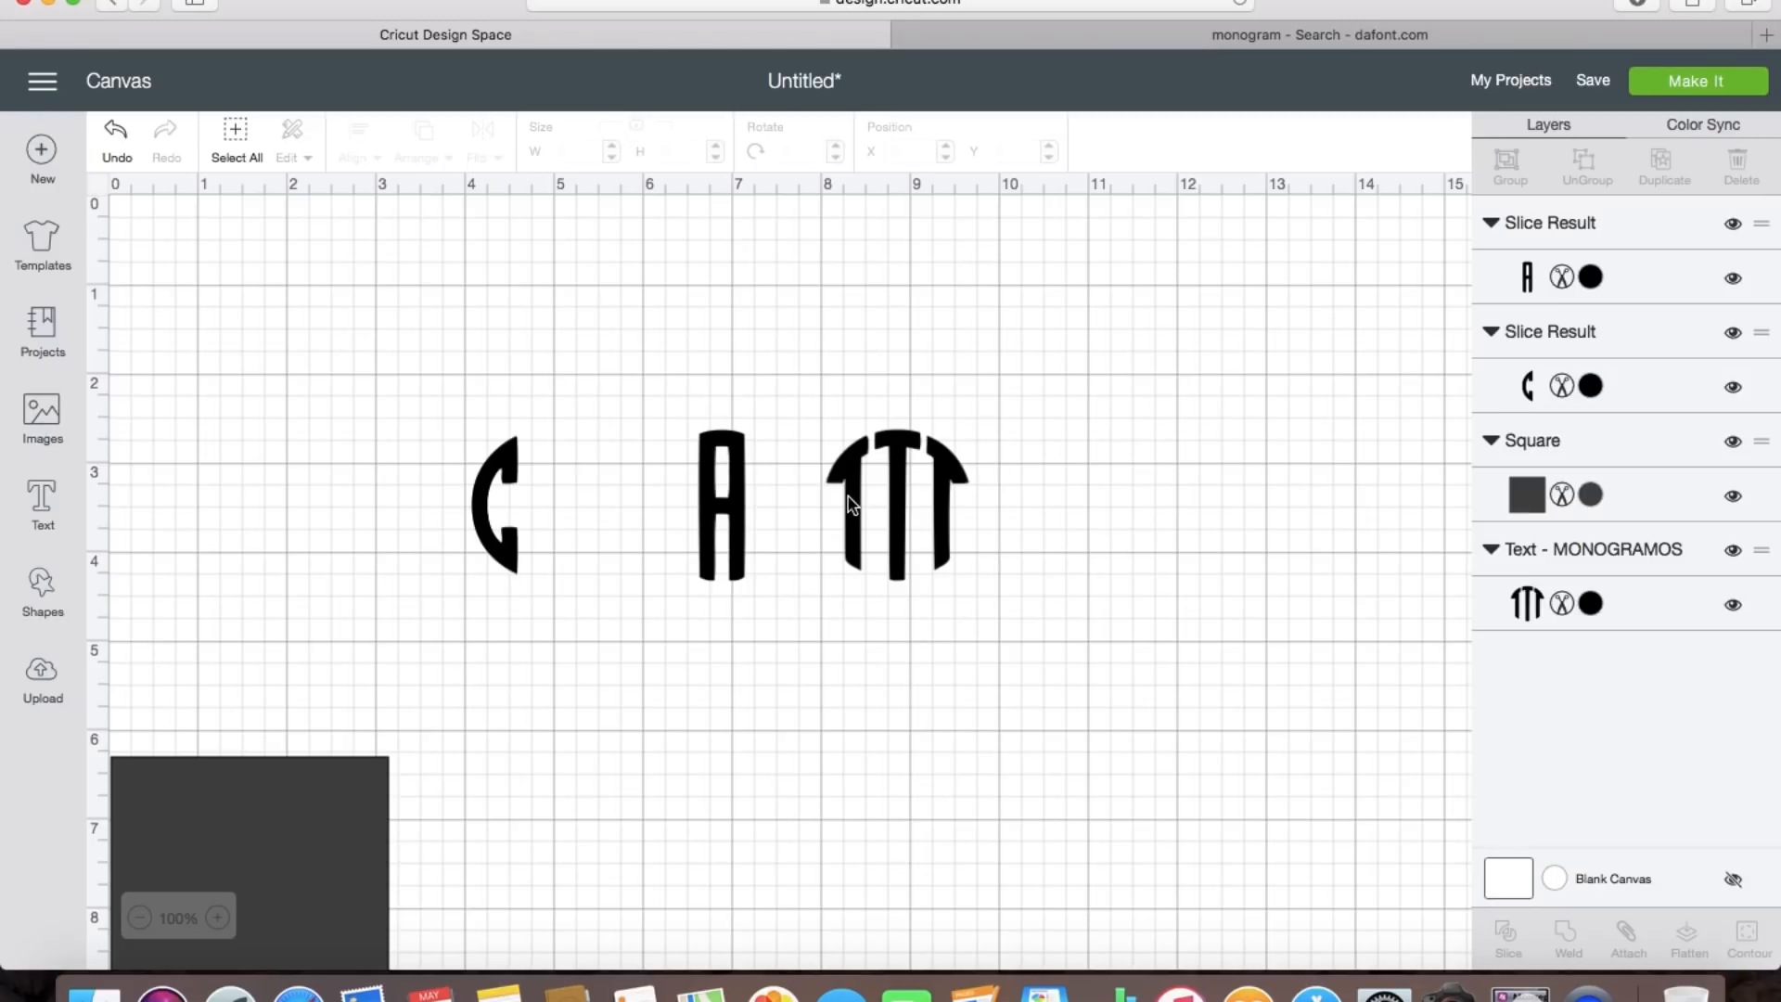
Step: Duplicate the large square, shrink the copy to about 1.93 in over the left and middle parts of the T circle, and slice them
{"action": "left_click", "coordinate": [338, 857]}
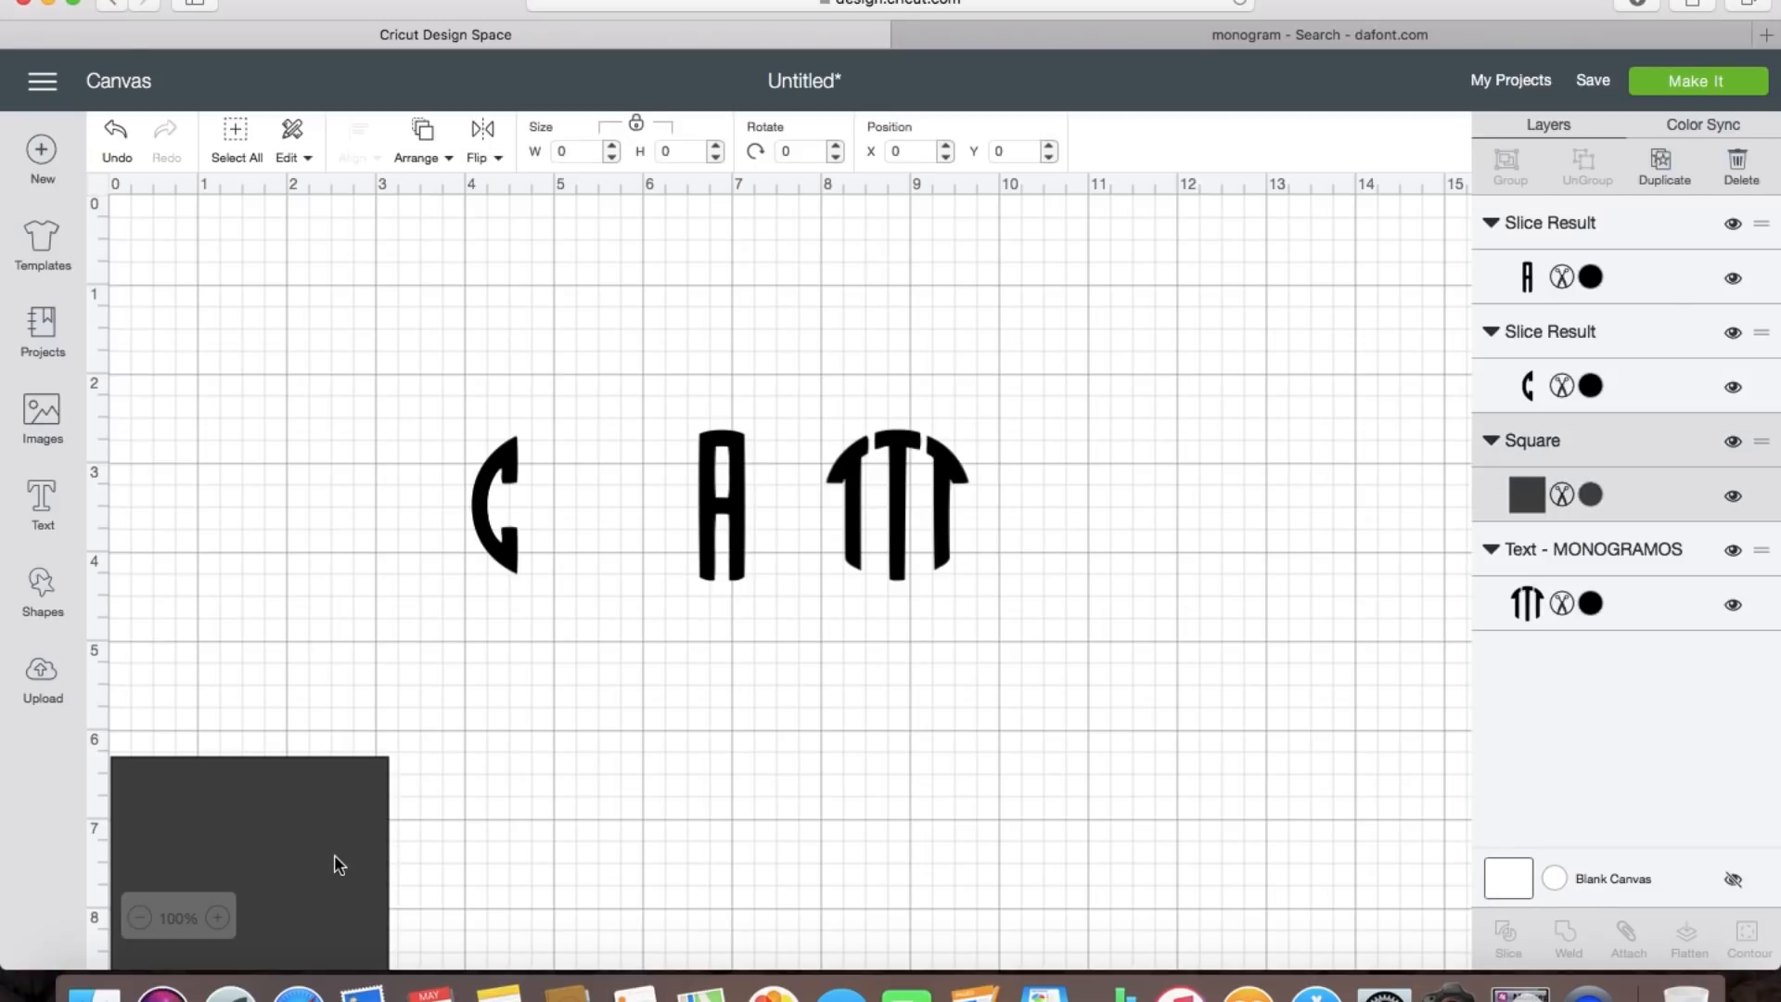
{"action": "left_click", "coordinate": [1663, 170]}
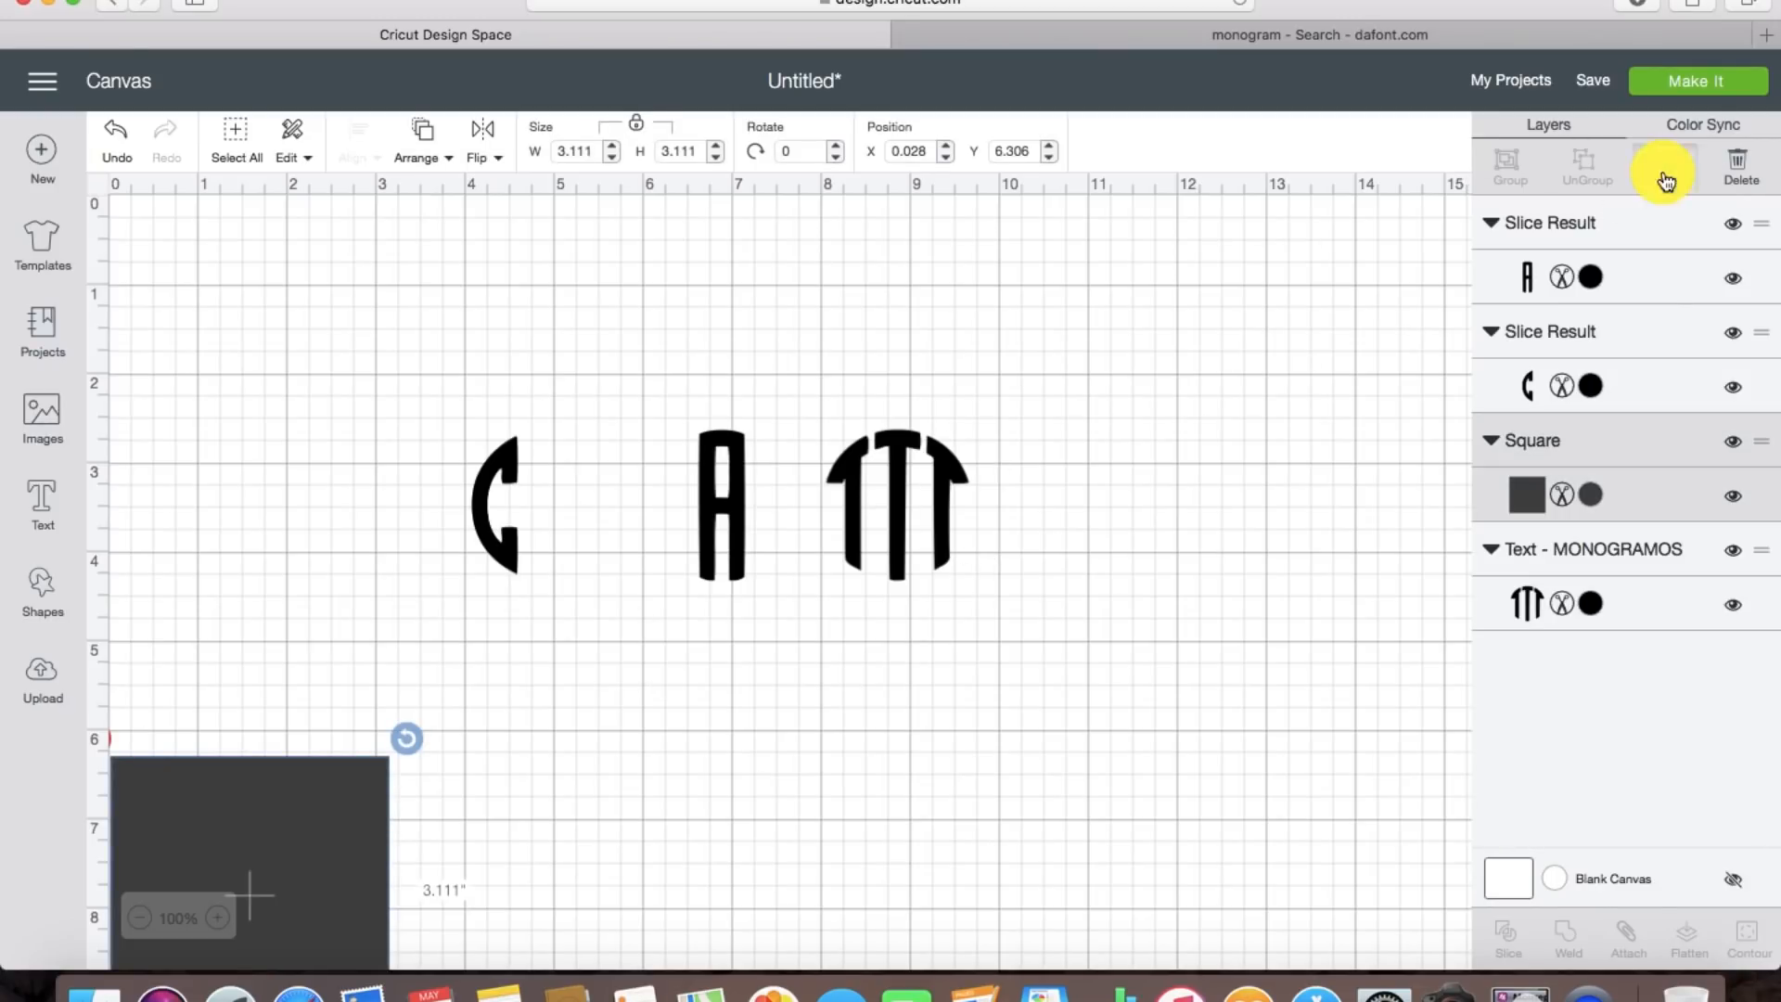
{"action": "left_click_drag", "start_coordinate": [348, 902], "coordinate": [835, 541]}
{"action": "left_click_drag", "start_coordinate": [955, 723], "coordinate": [900, 586]}
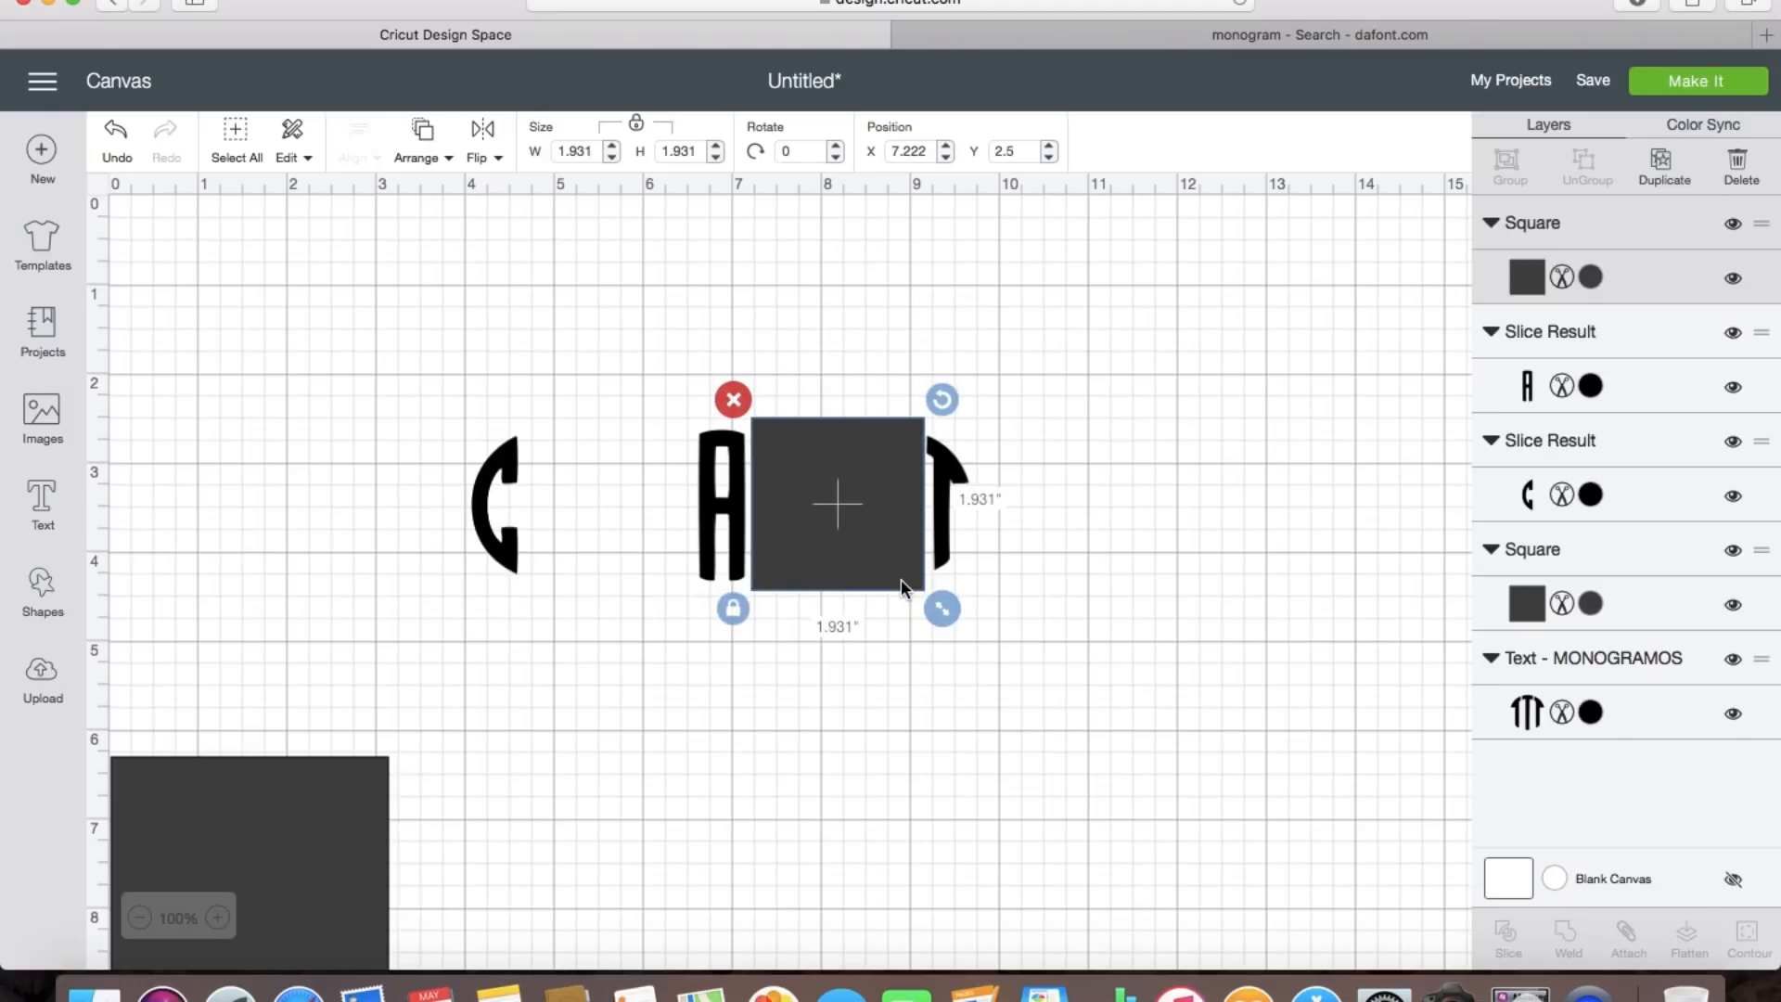
{"action": "left_click", "coordinate": [941, 538], "text": "shift"}
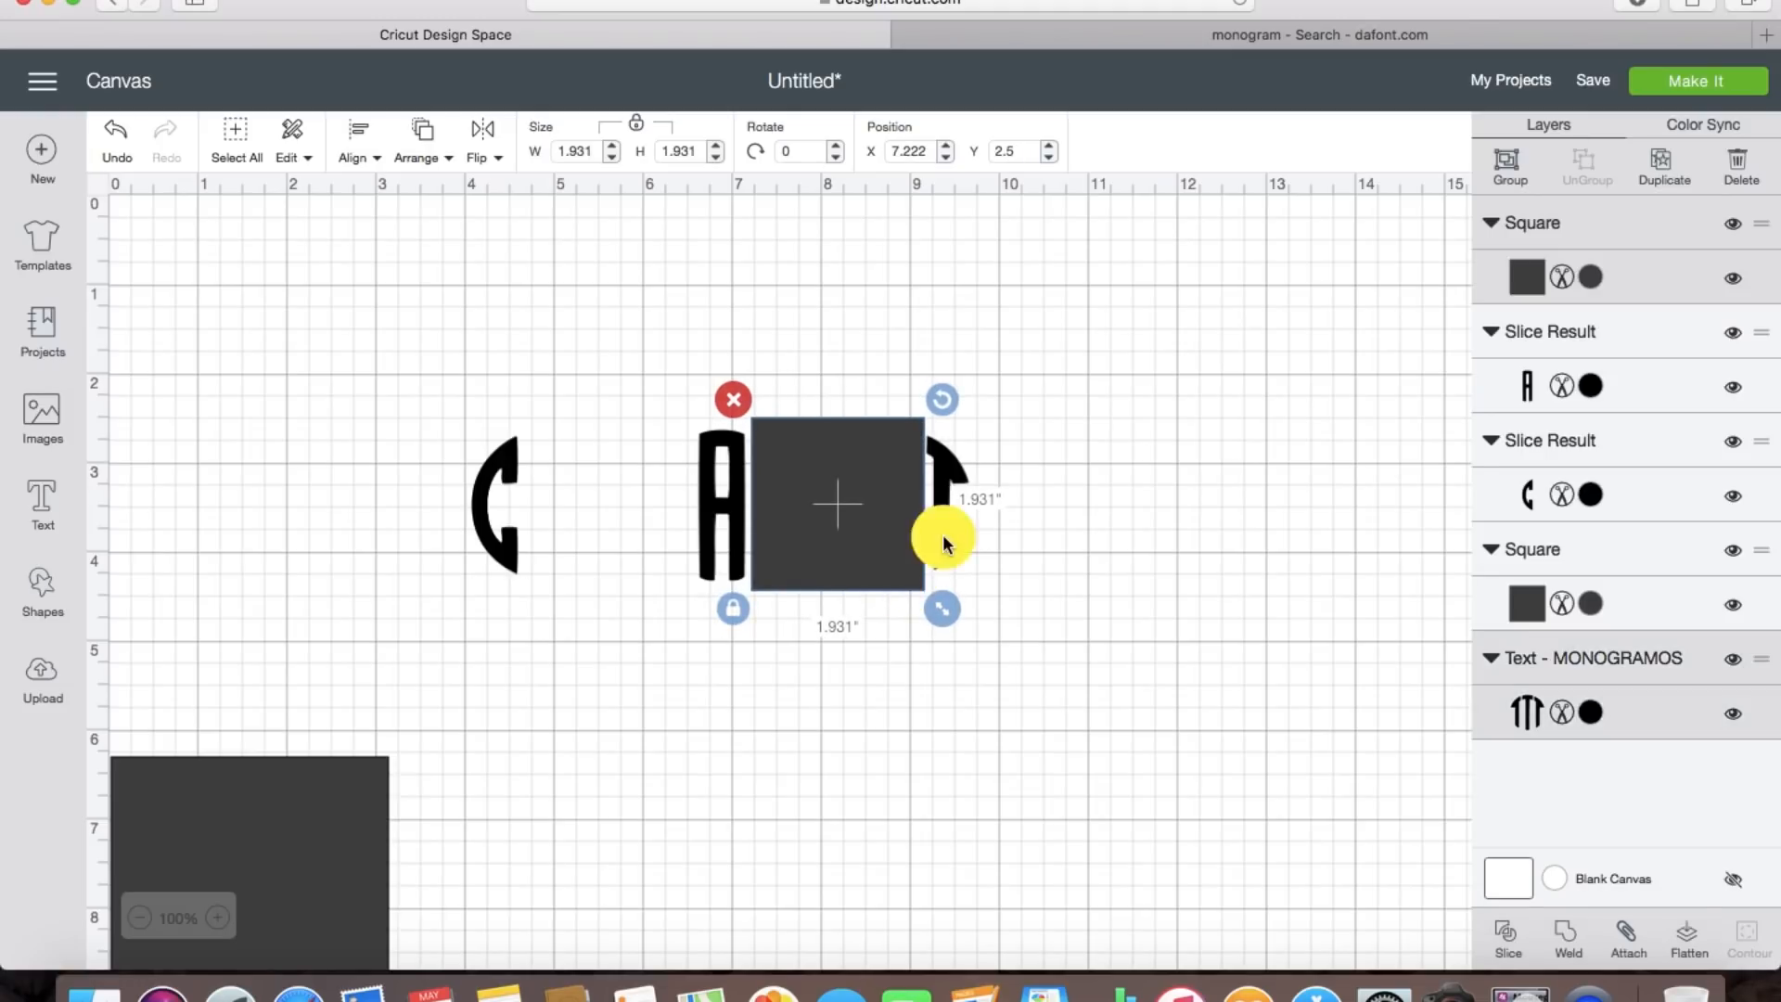
{"action": "left_click", "coordinate": [1508, 932]}
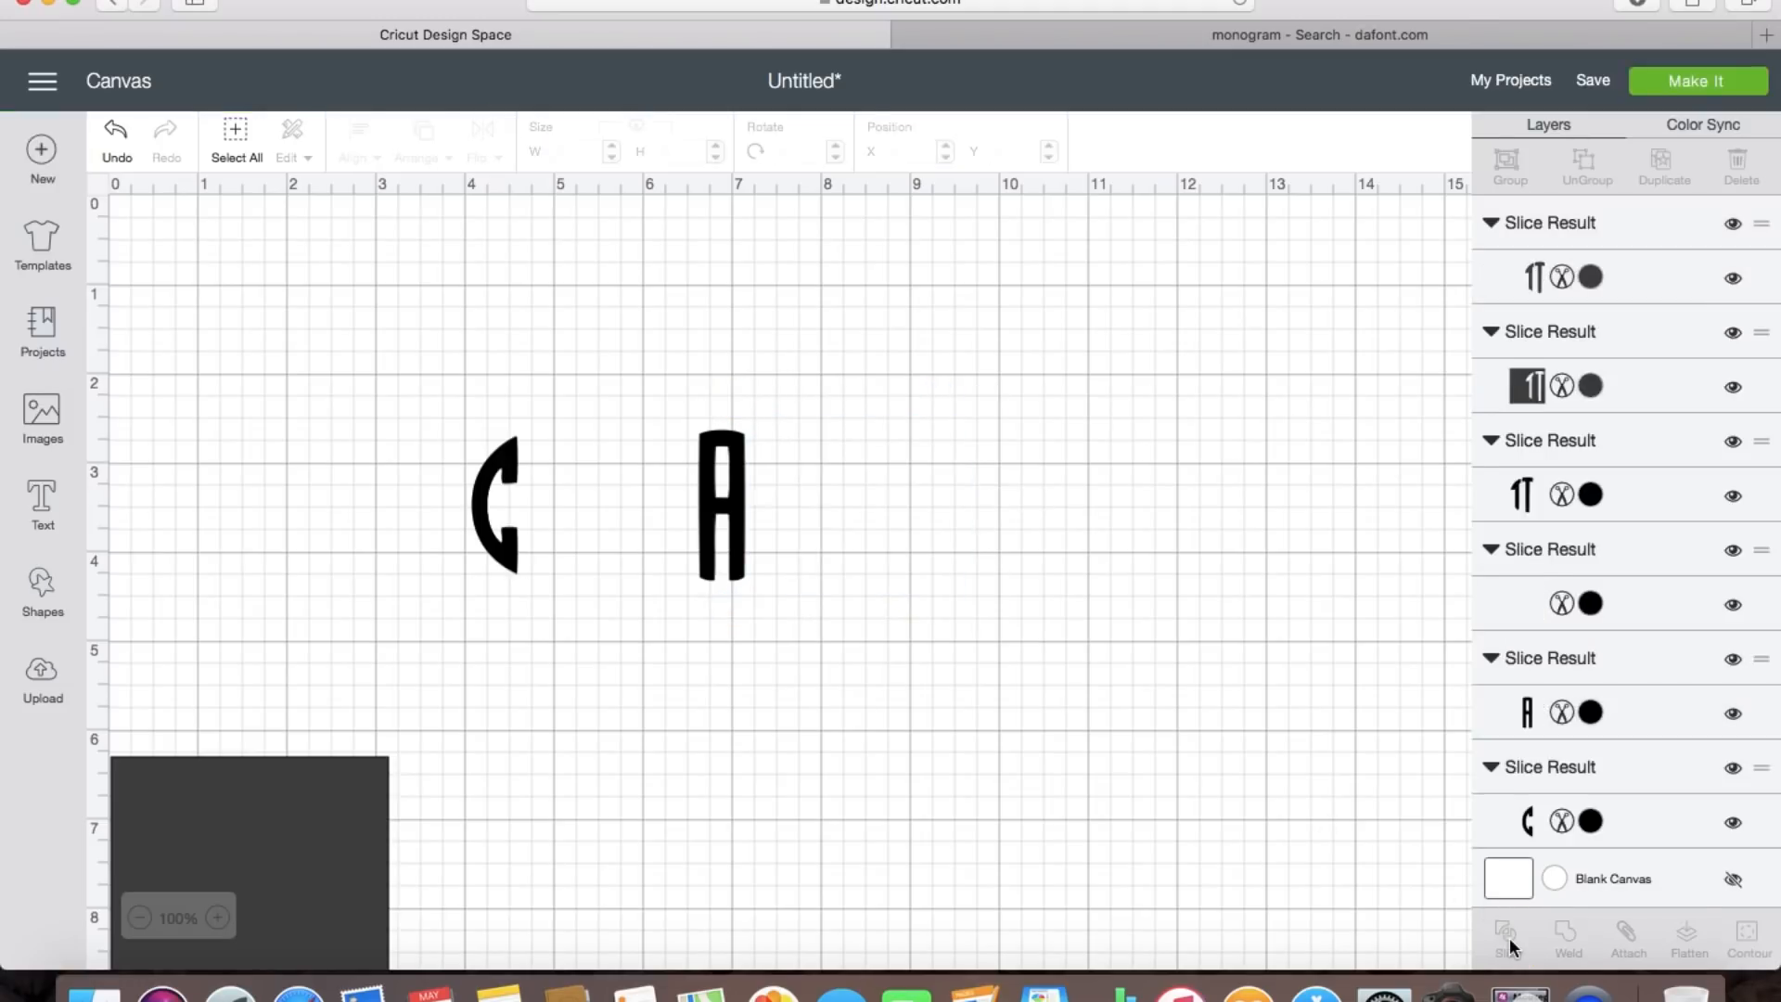
Step: Delete the sliced square and both cut-out copies of the T's left and middle parts, keeping only the right part
{"action": "left_click", "coordinate": [850, 431]}
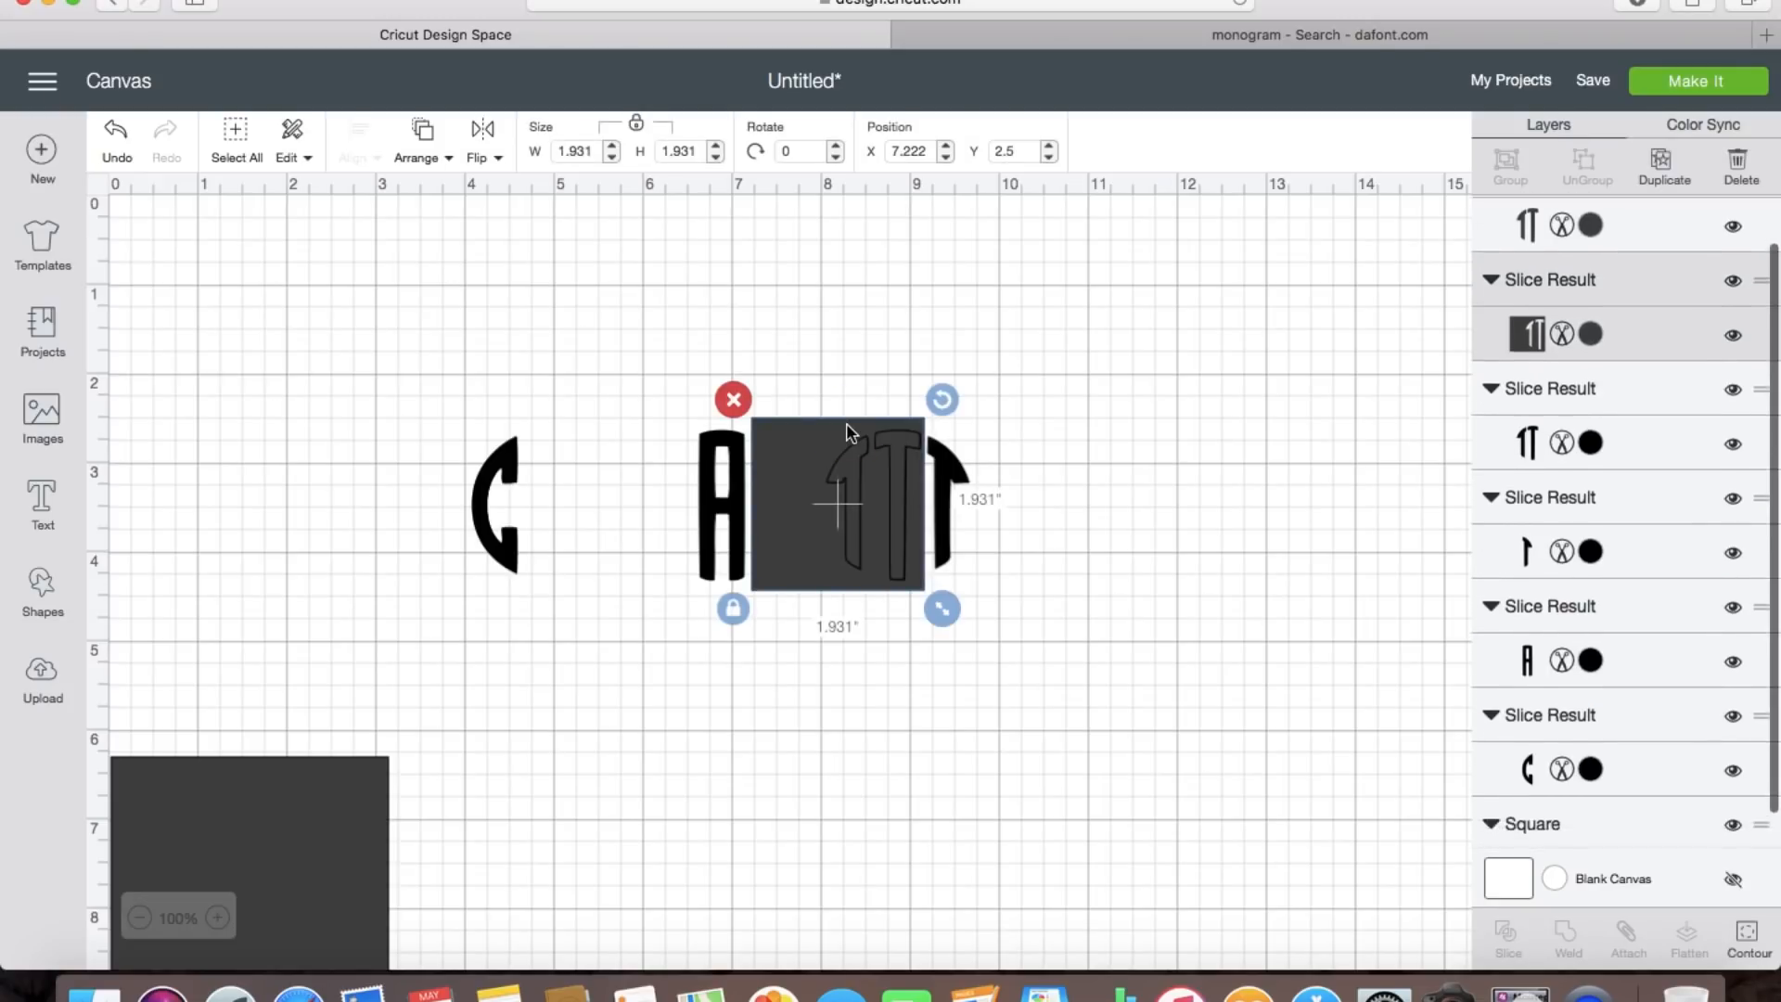
{"action": "key", "text": "Delete"}
{"action": "left_click", "coordinate": [860, 450]}
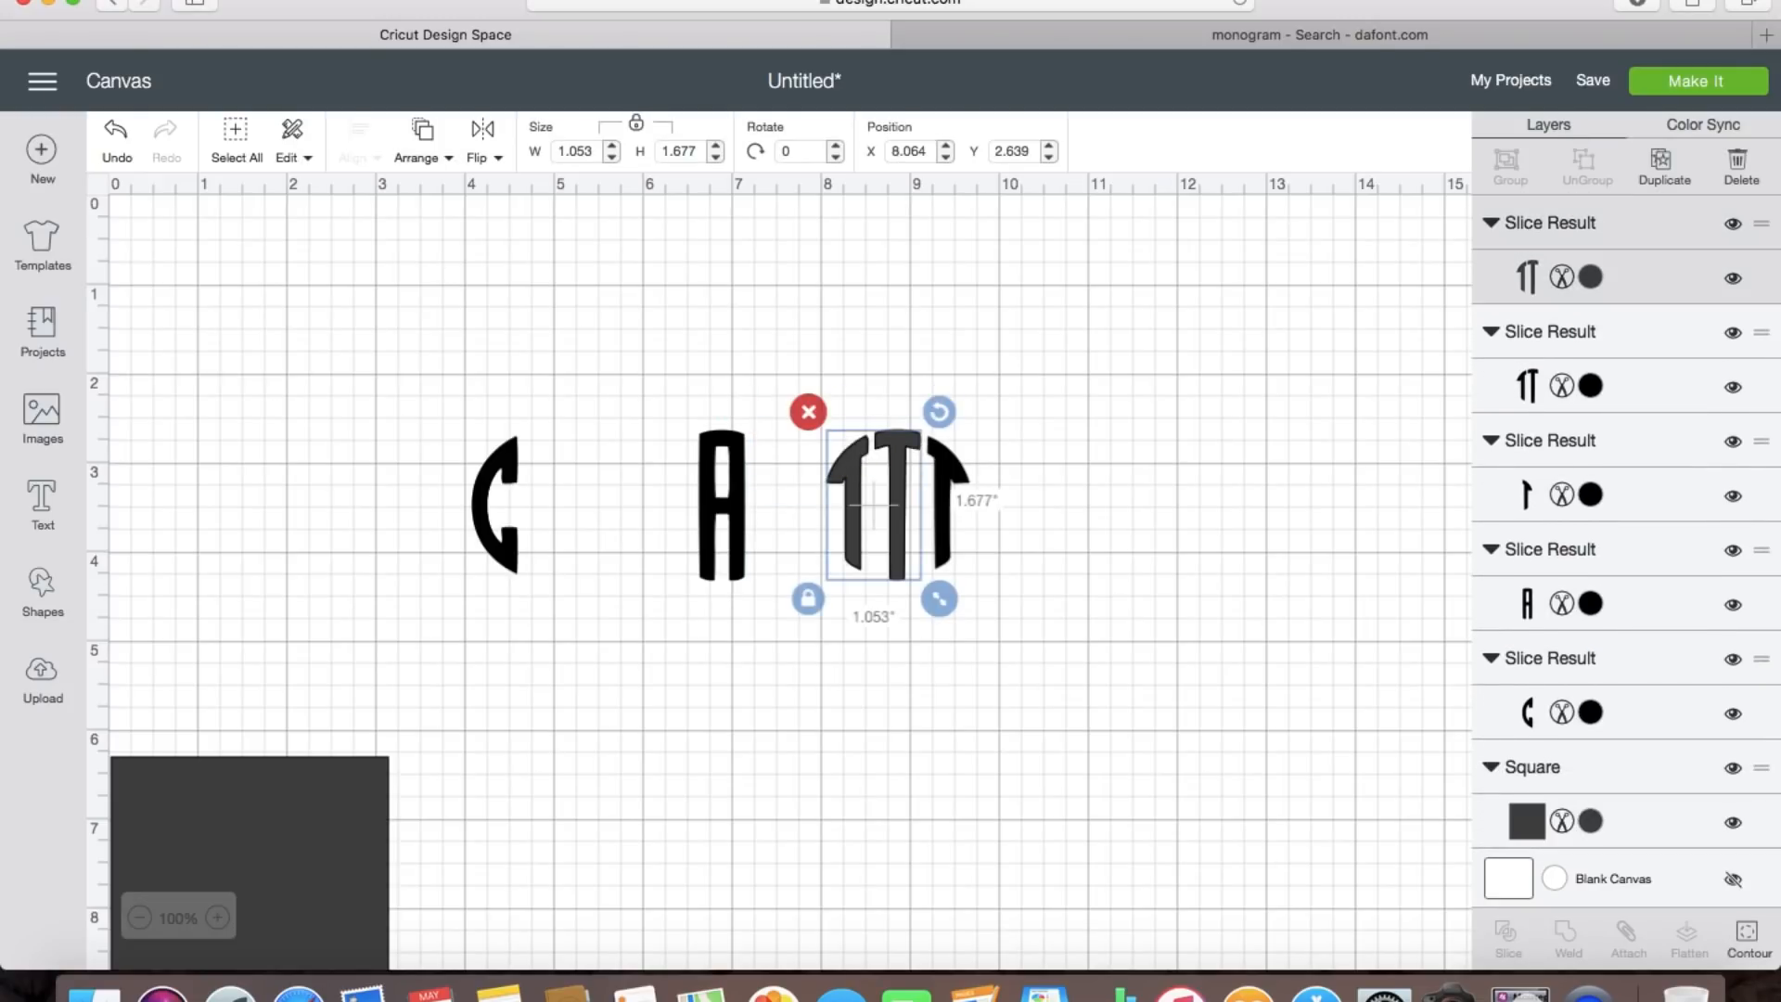
{"action": "key", "text": "Delete"}
{"action": "left_click", "coordinate": [855, 461]}
{"action": "key", "text": "Delete"}
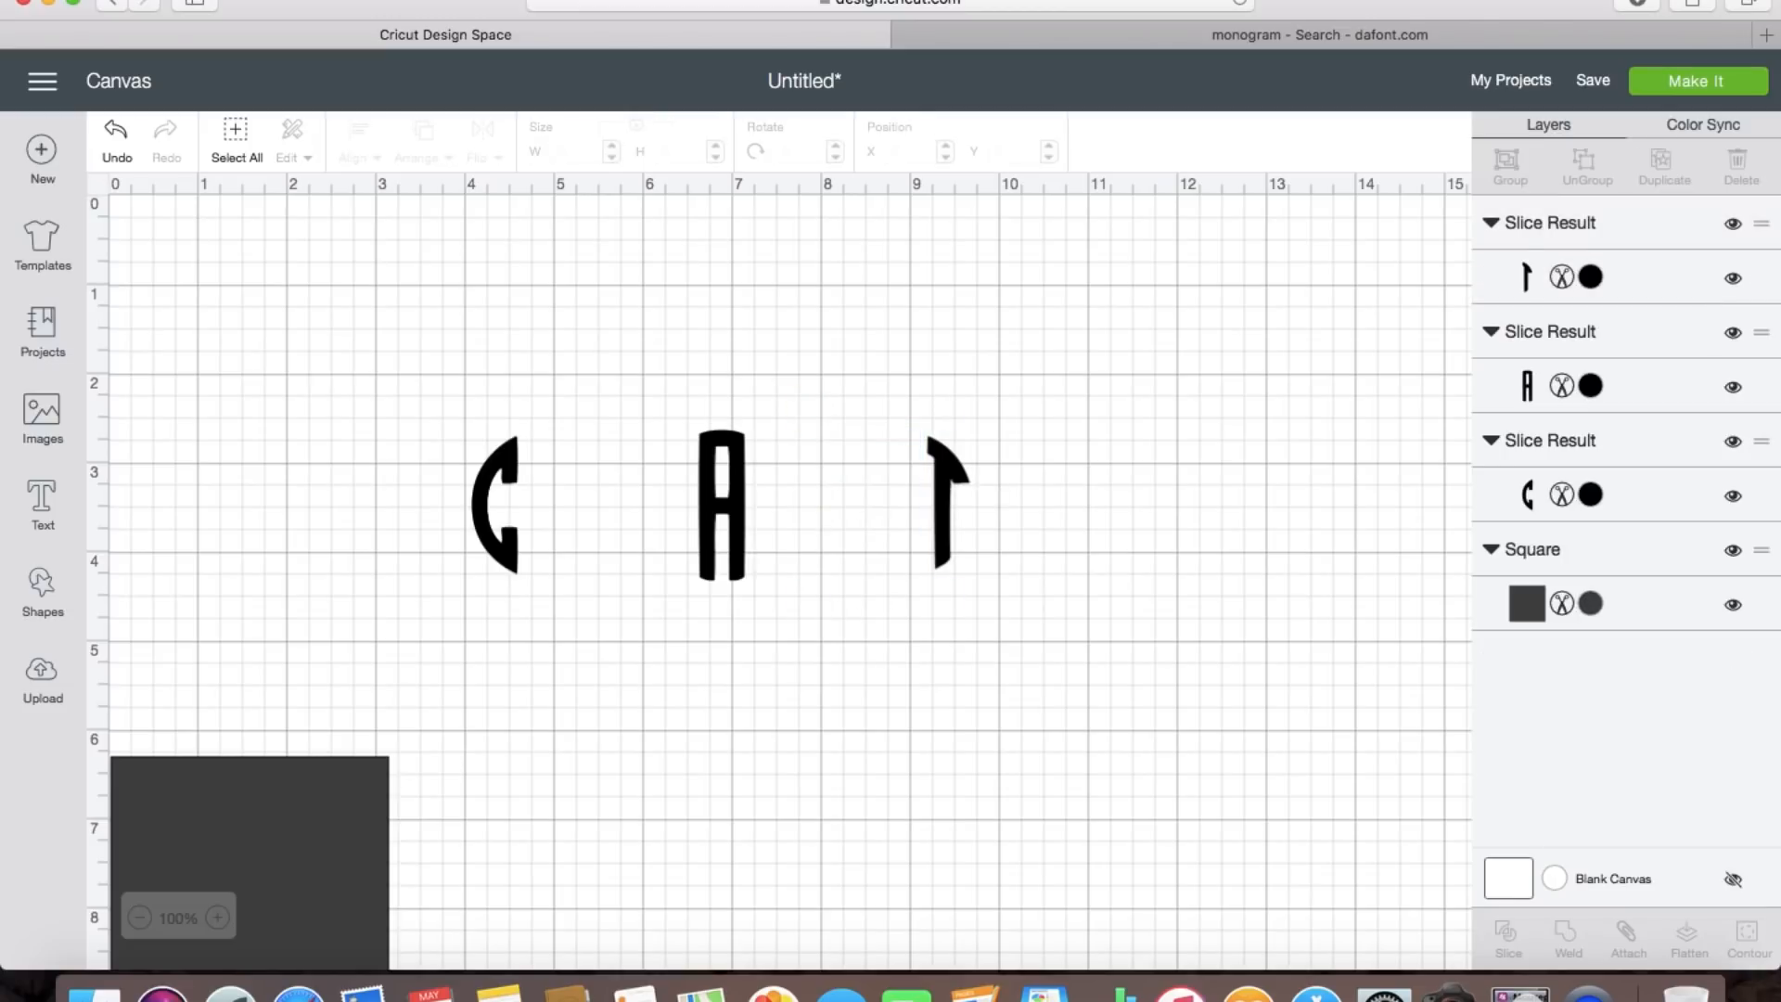
Step: Move the middle A beside the left C and the right T beside the A to form the circle monogram
{"action": "left_click", "coordinate": [730, 520]}
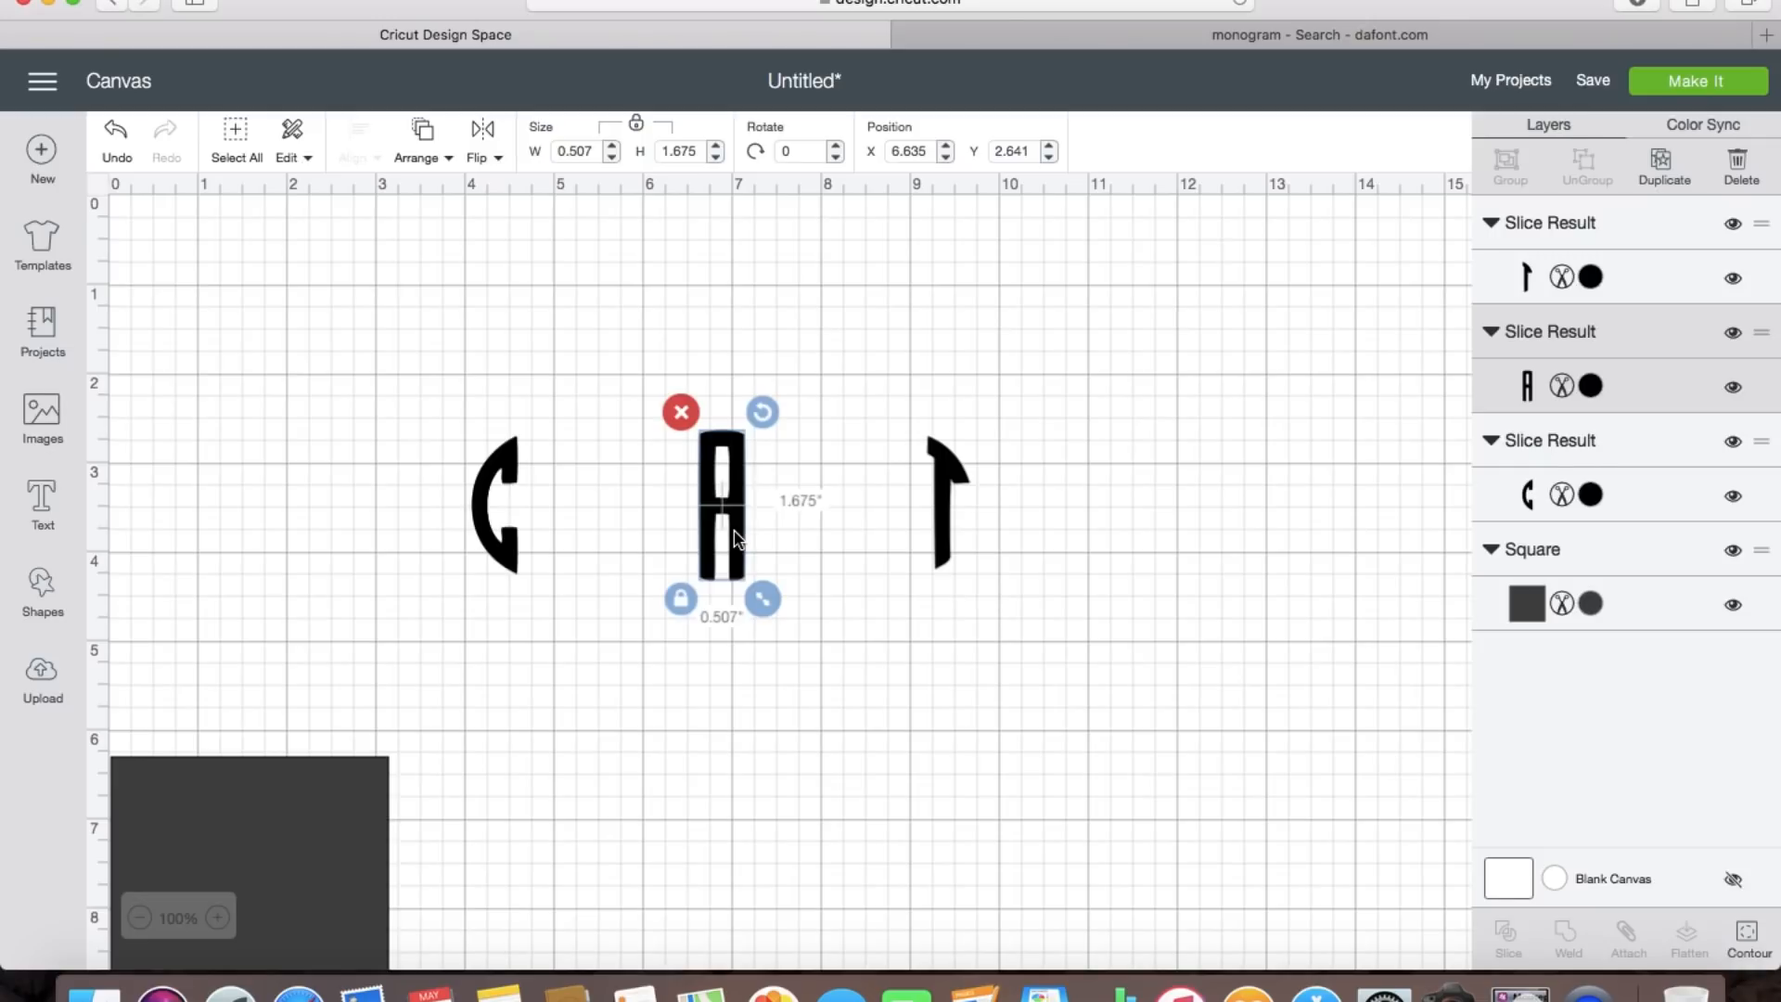
{"action": "left_click_drag", "start_coordinate": [736, 538], "coordinate": [567, 538]}
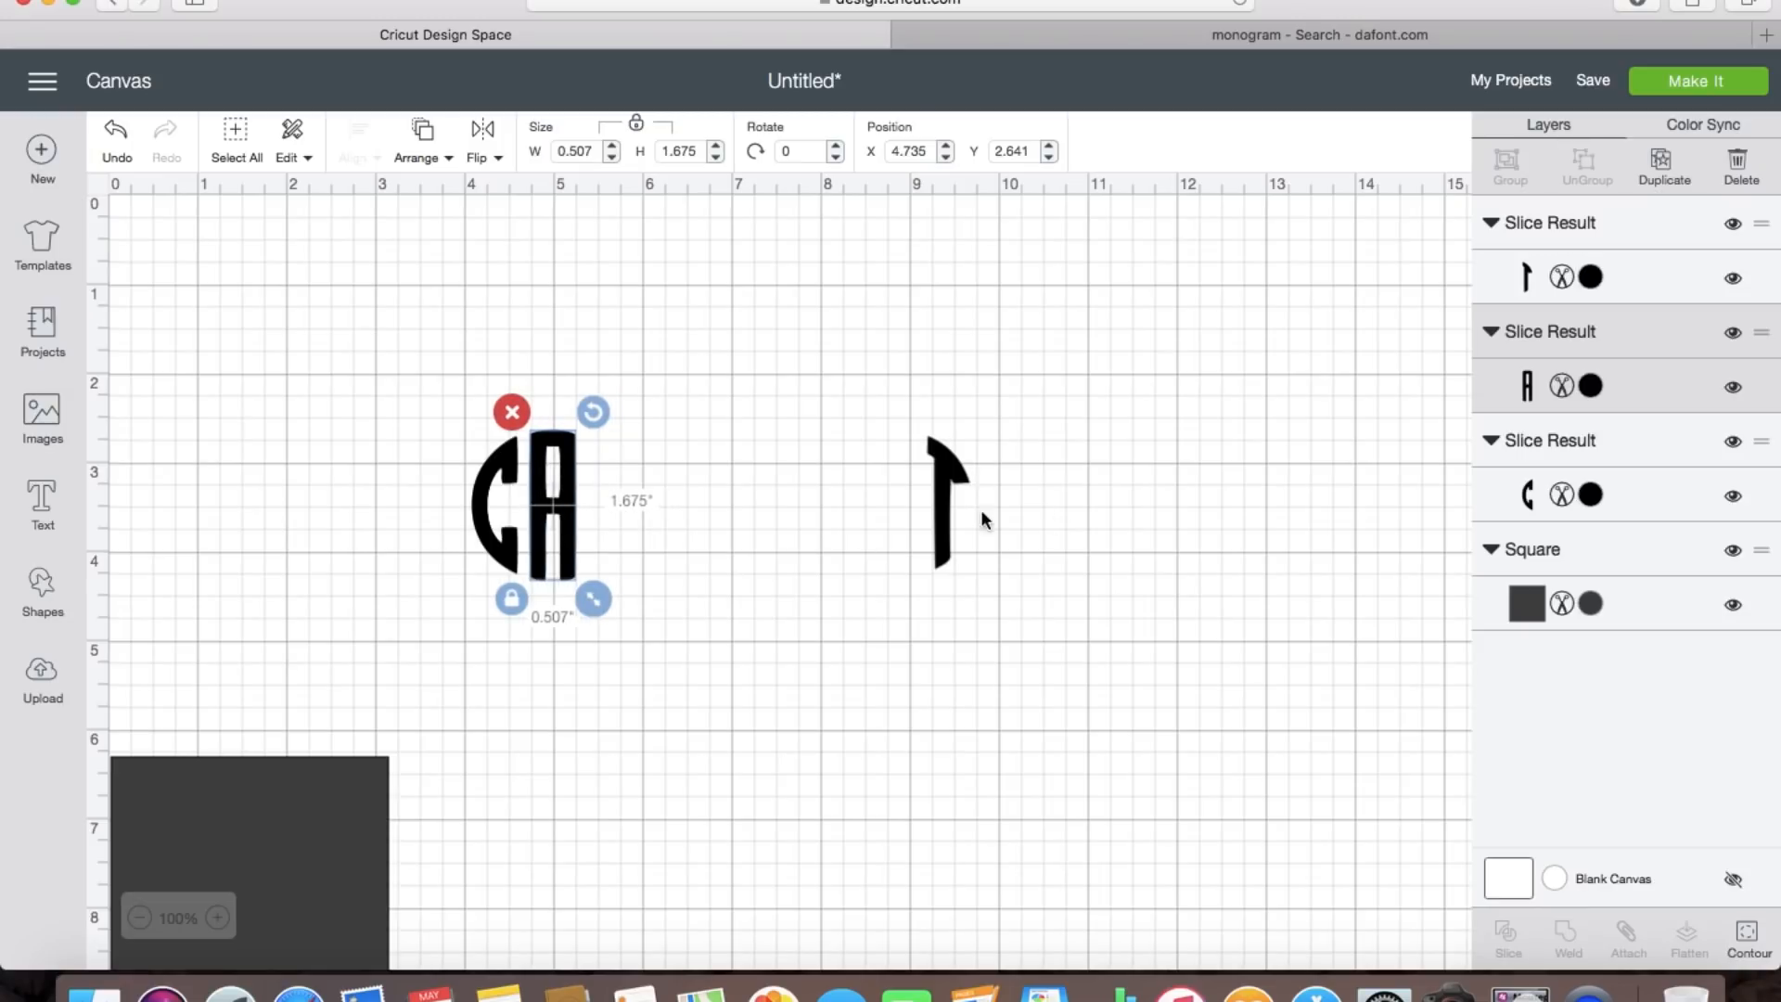
{"action": "left_click_drag", "start_coordinate": [942, 523], "coordinate": [612, 506]}
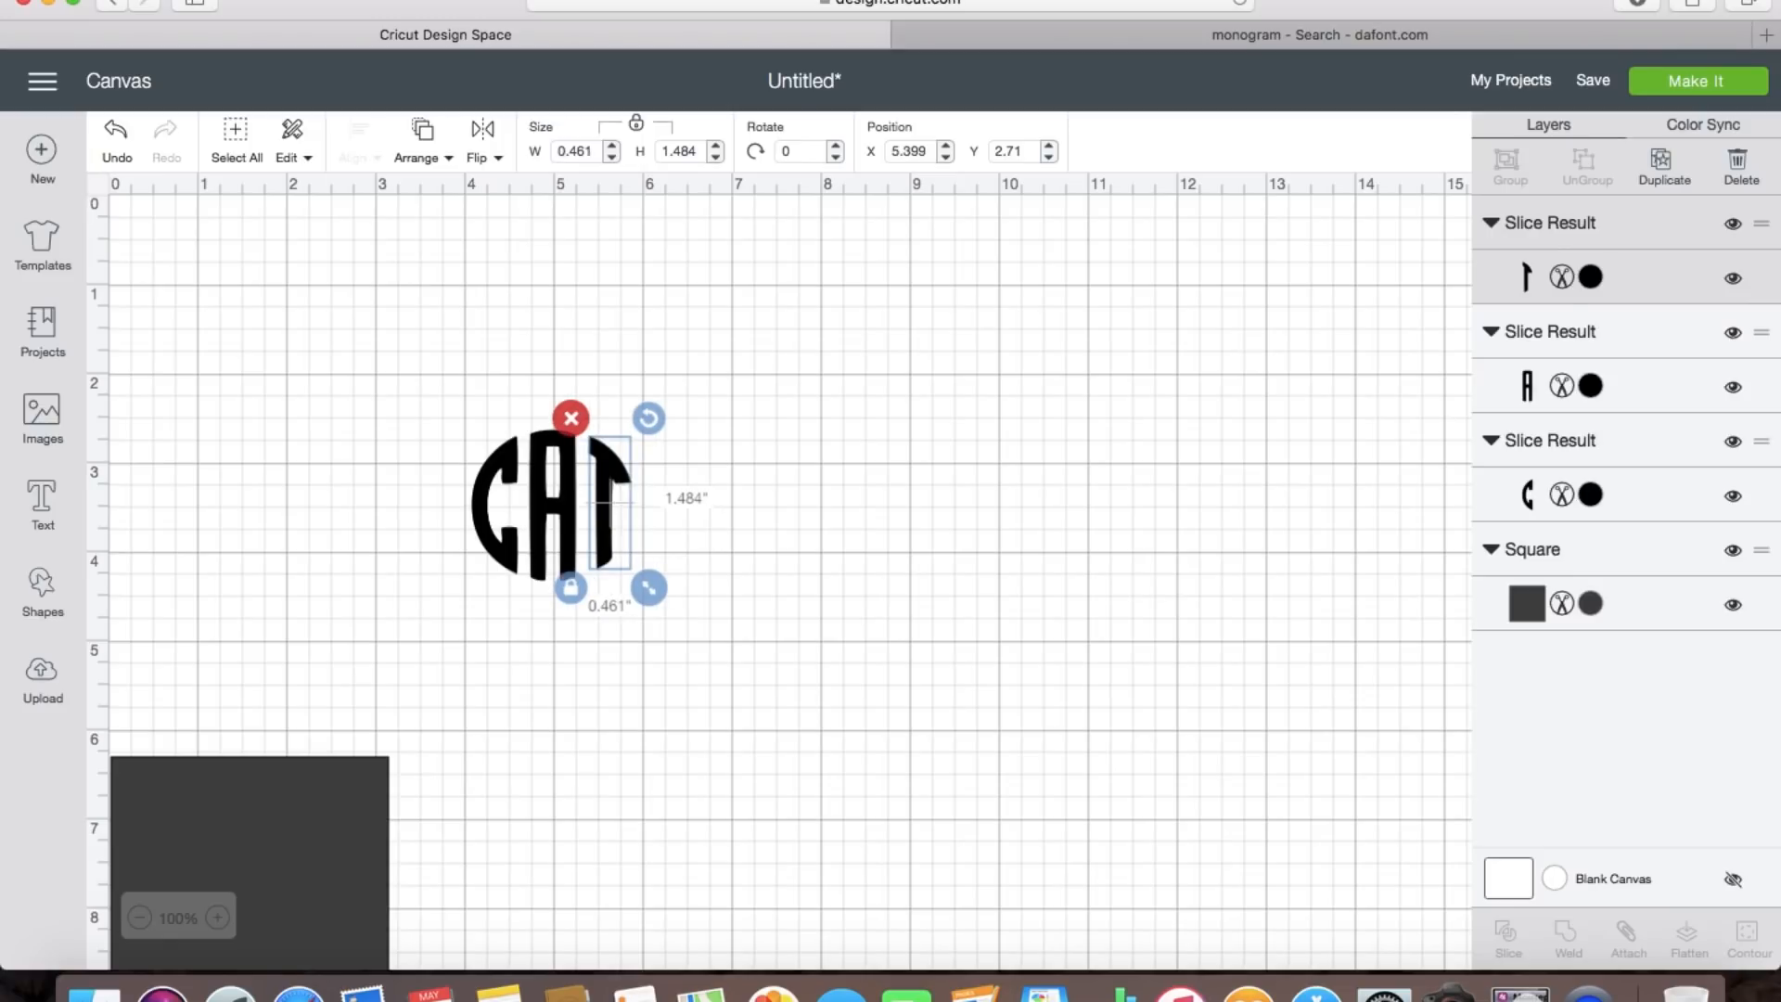
{"action": "left_click", "coordinate": [1008, 545]}
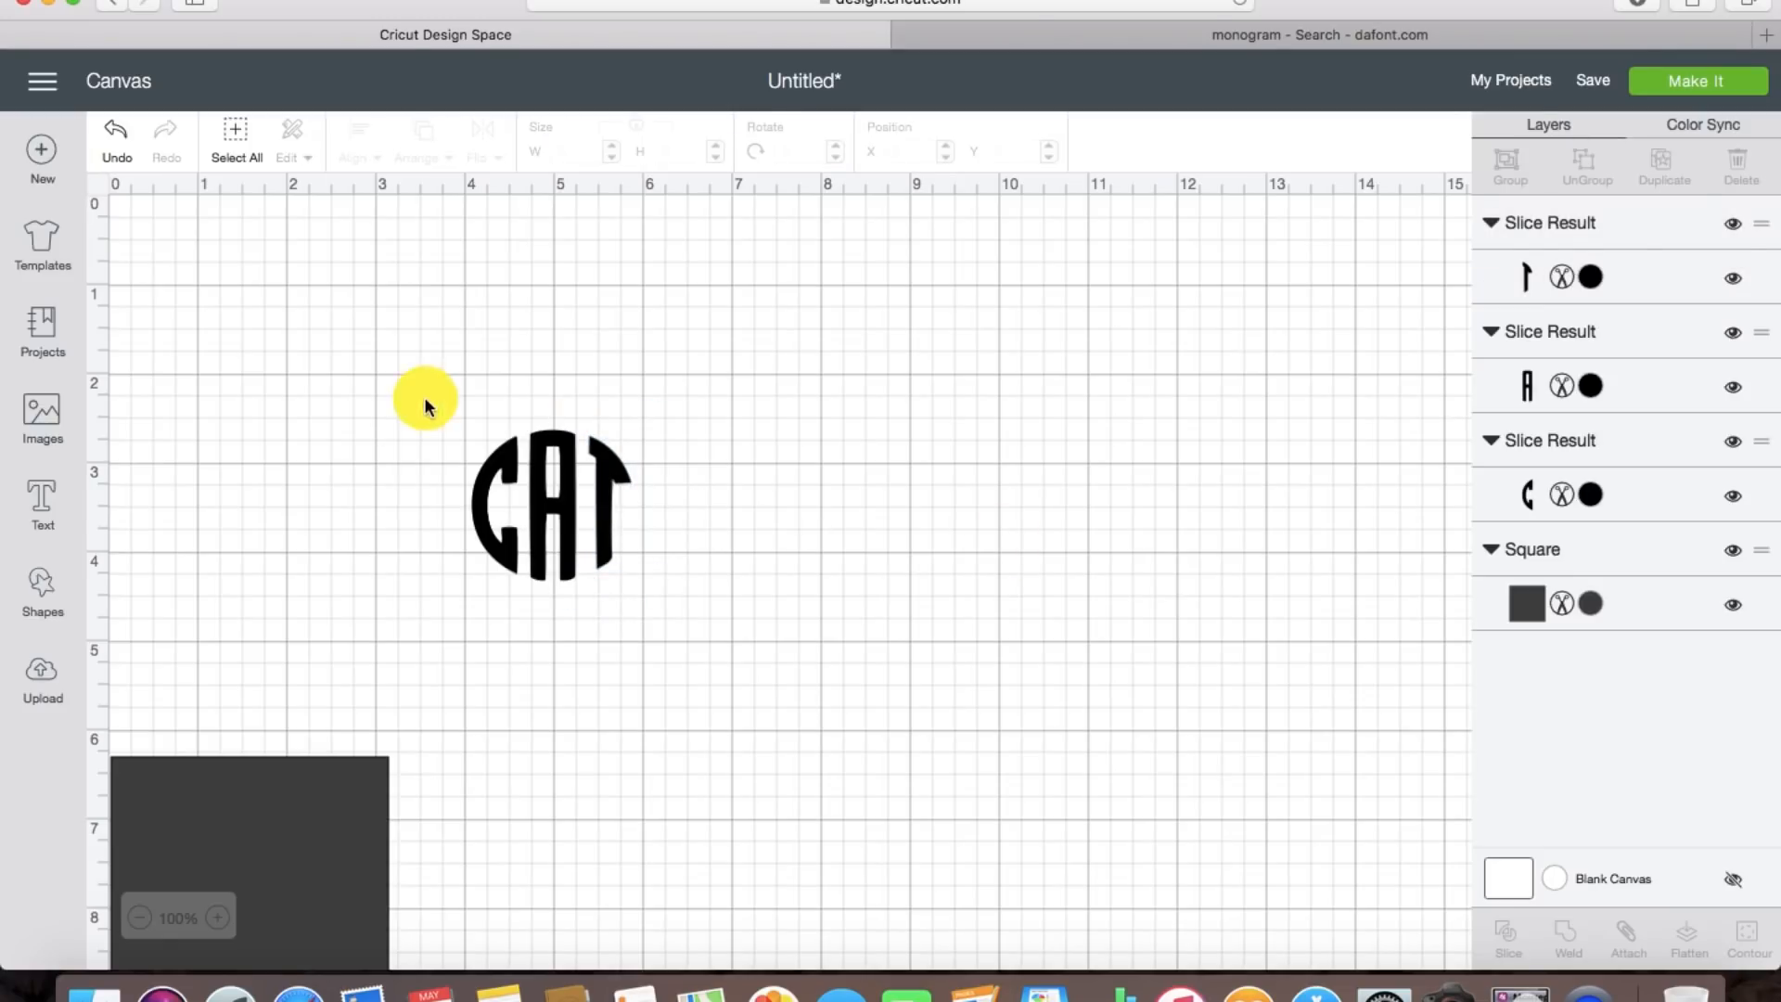
Step: Select the three monogram letters C, A and T together and attach them
{"action": "left_click_drag", "start_coordinate": [425, 397], "coordinate": [708, 668]}
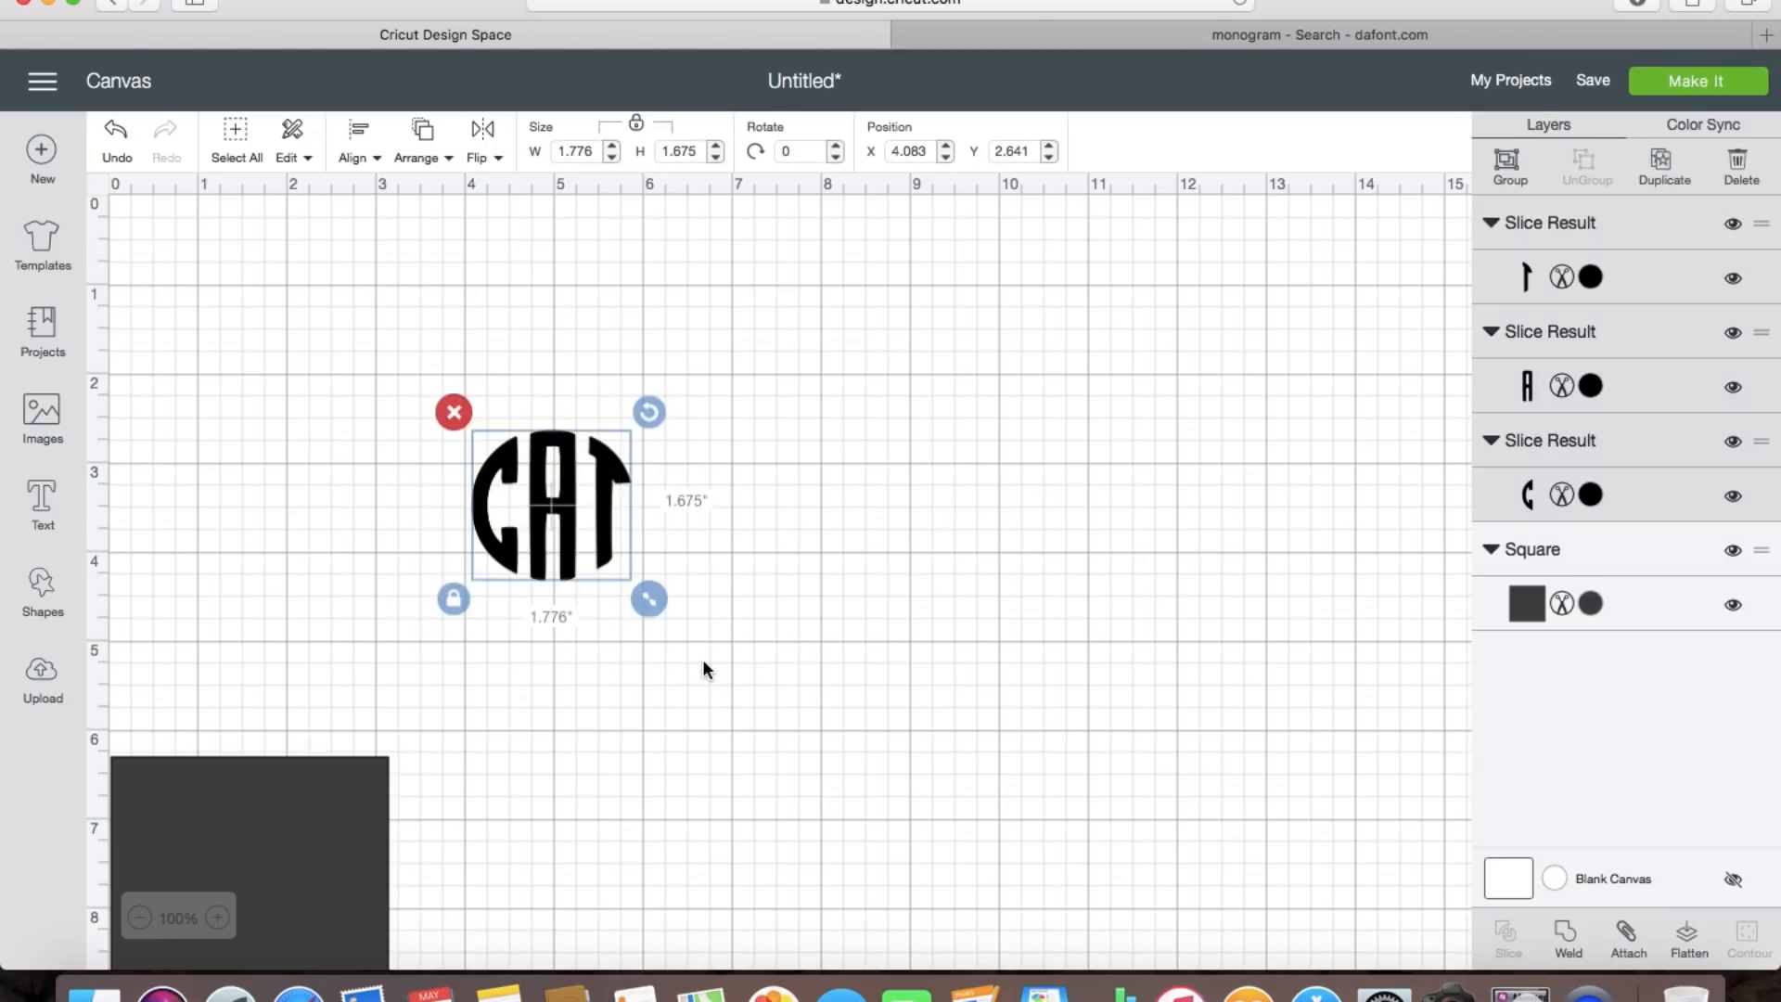
{"action": "left_click", "coordinate": [1629, 944]}
{"action": "left_click", "coordinate": [791, 600]}
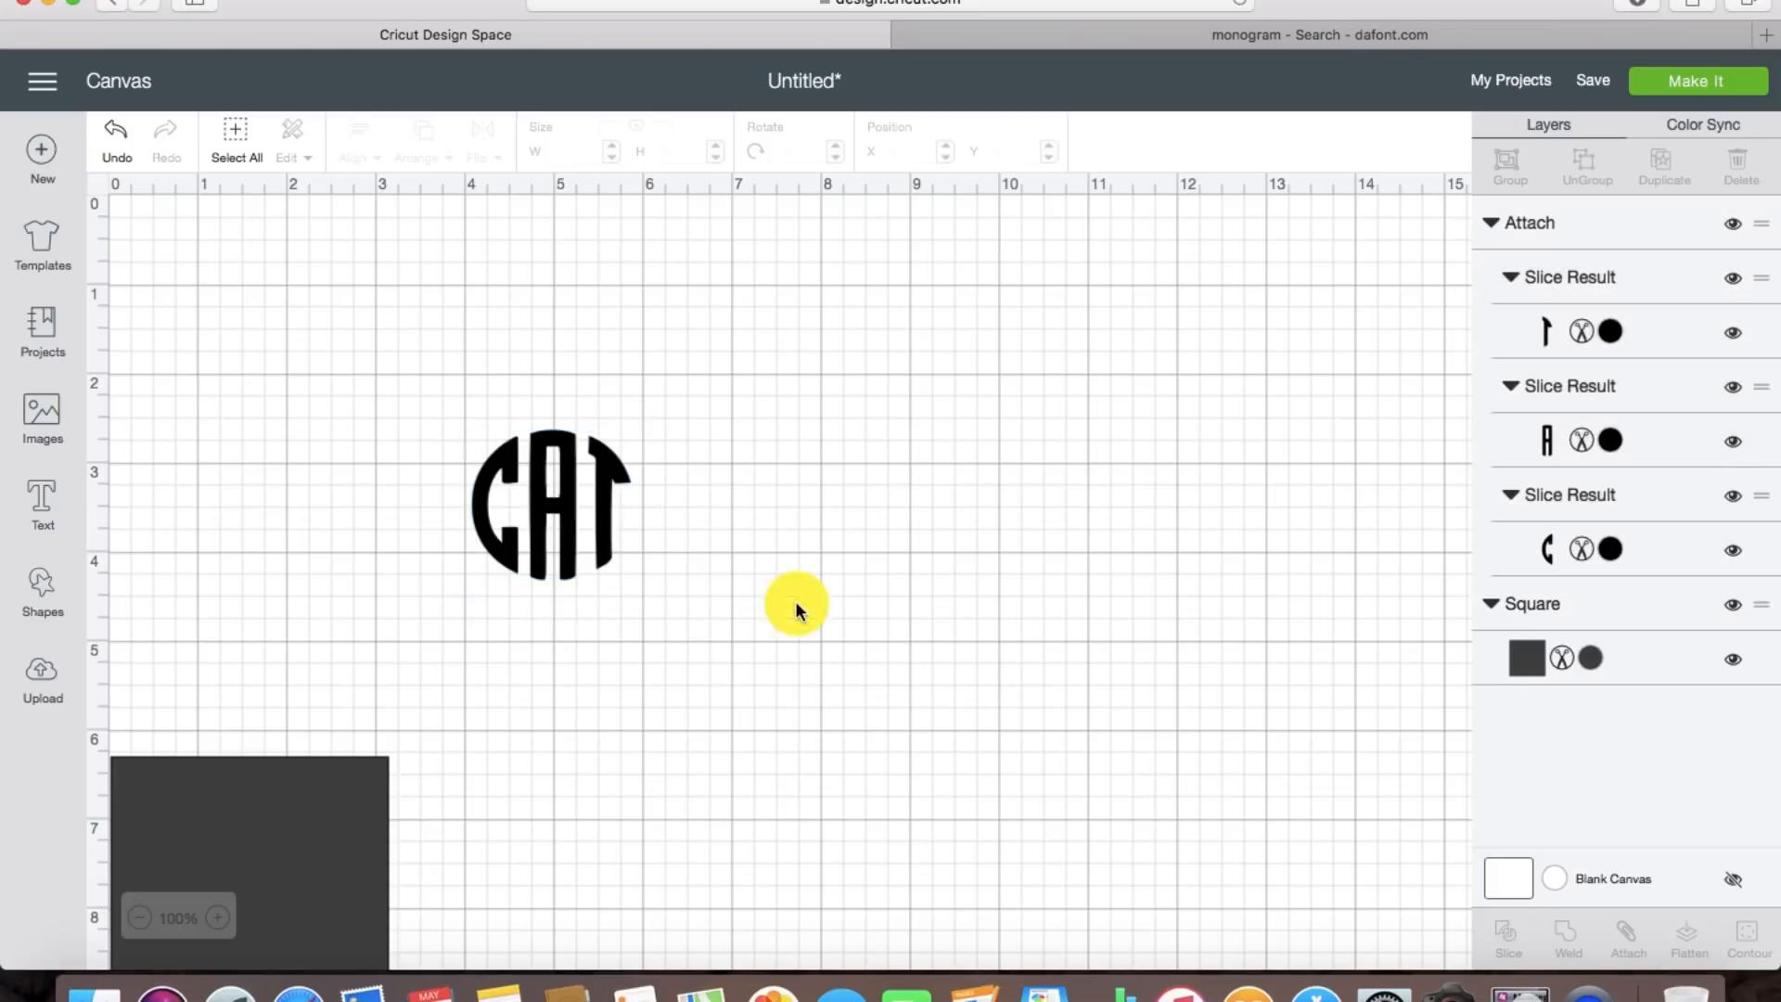
Step: Enlarge the attached monogram to about 3.17 × 2.99 in and move it to the canvas's upper right area
{"action": "left_click", "coordinate": [568, 508]}
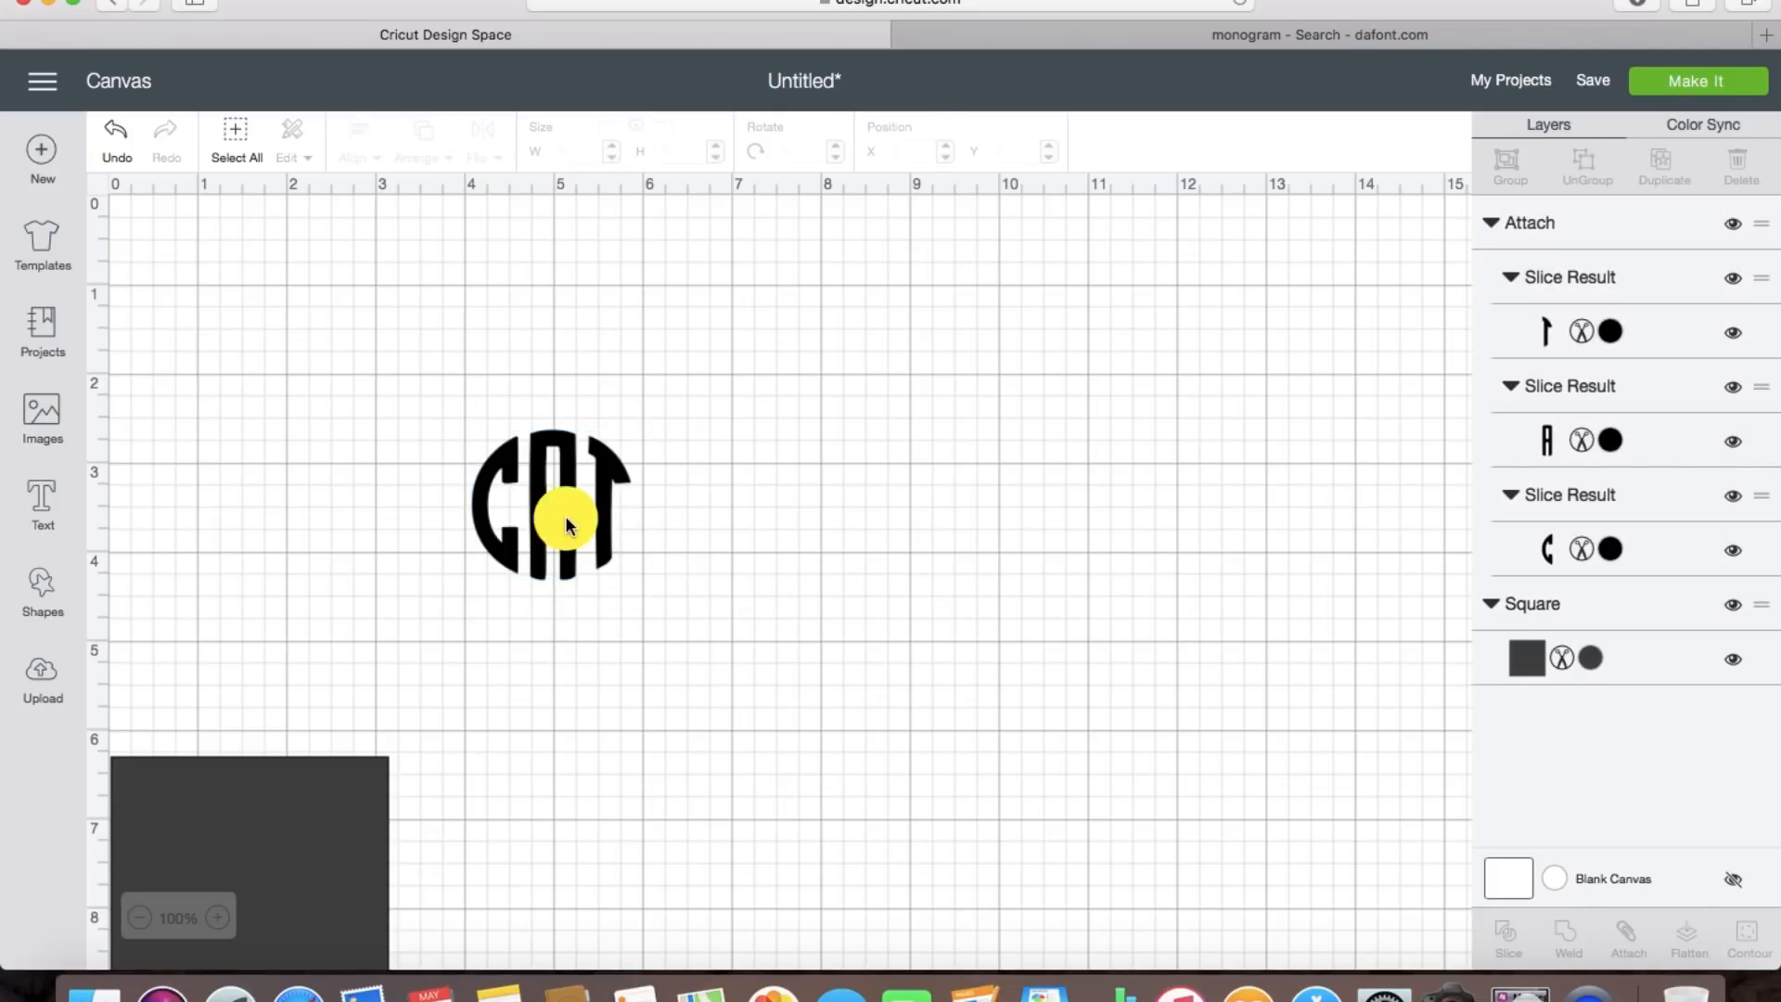
{"action": "left_click_drag", "start_coordinate": [649, 596], "coordinate": [772, 715]}
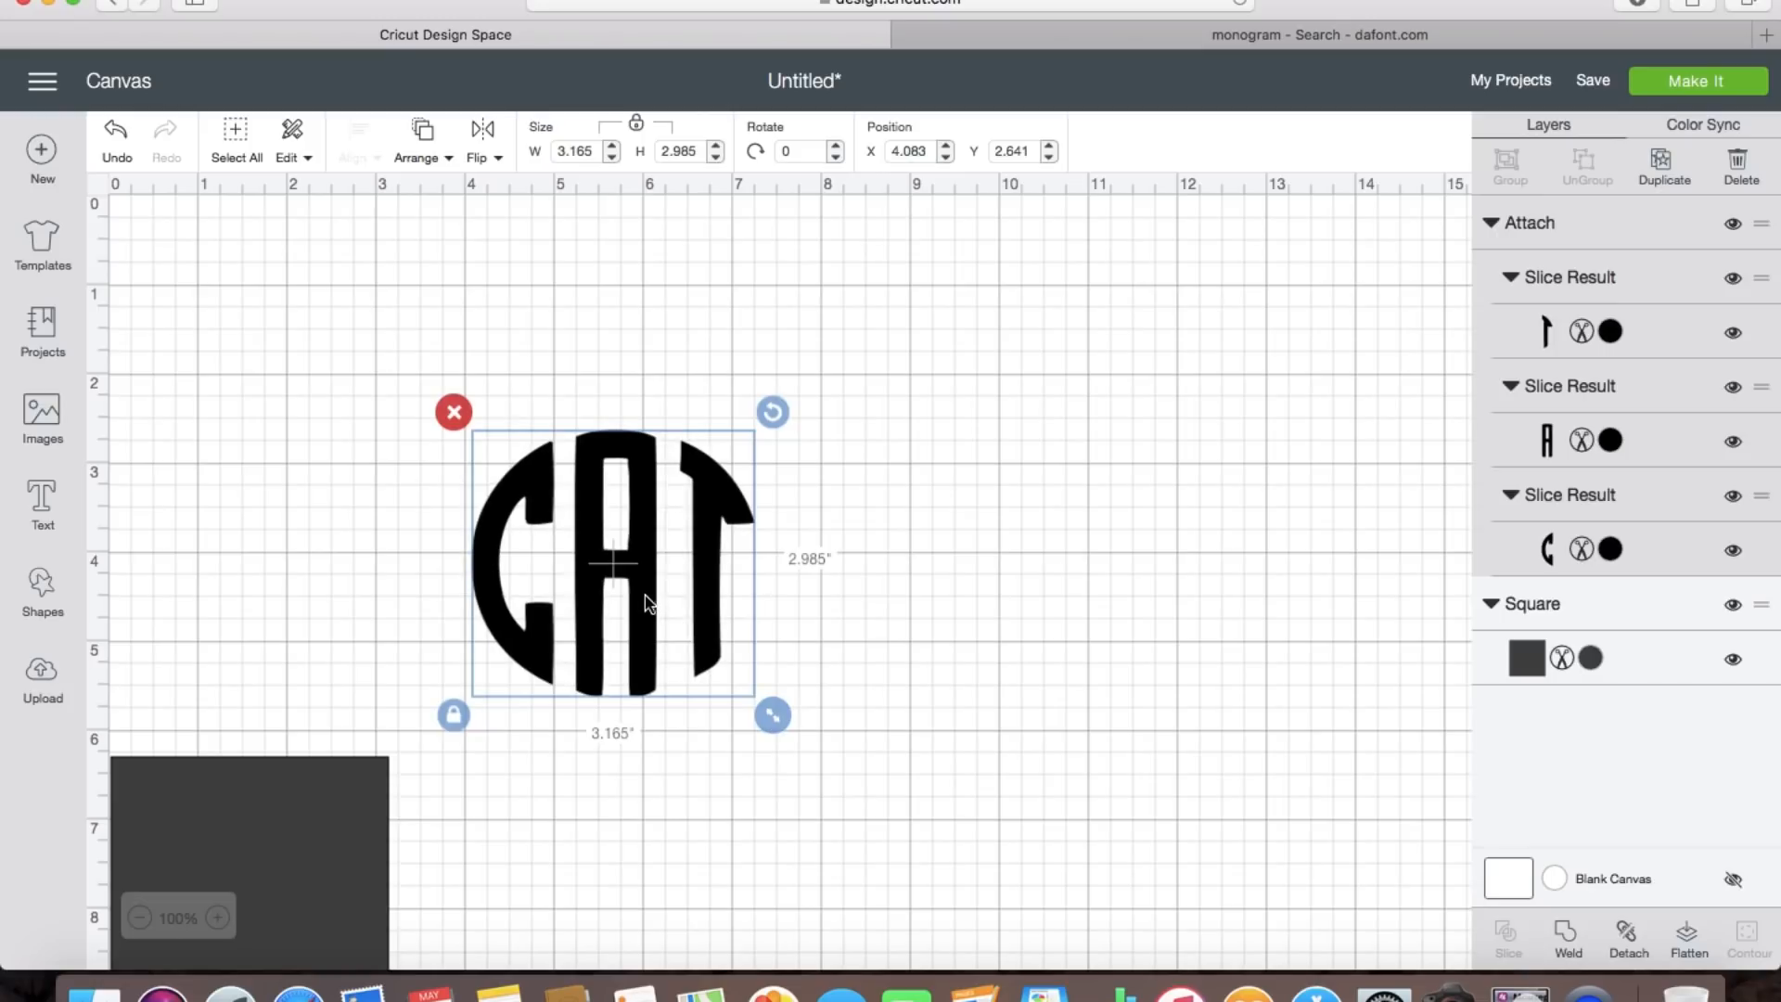
{"action": "left_click_drag", "start_coordinate": [650, 589], "coordinate": [677, 563]}
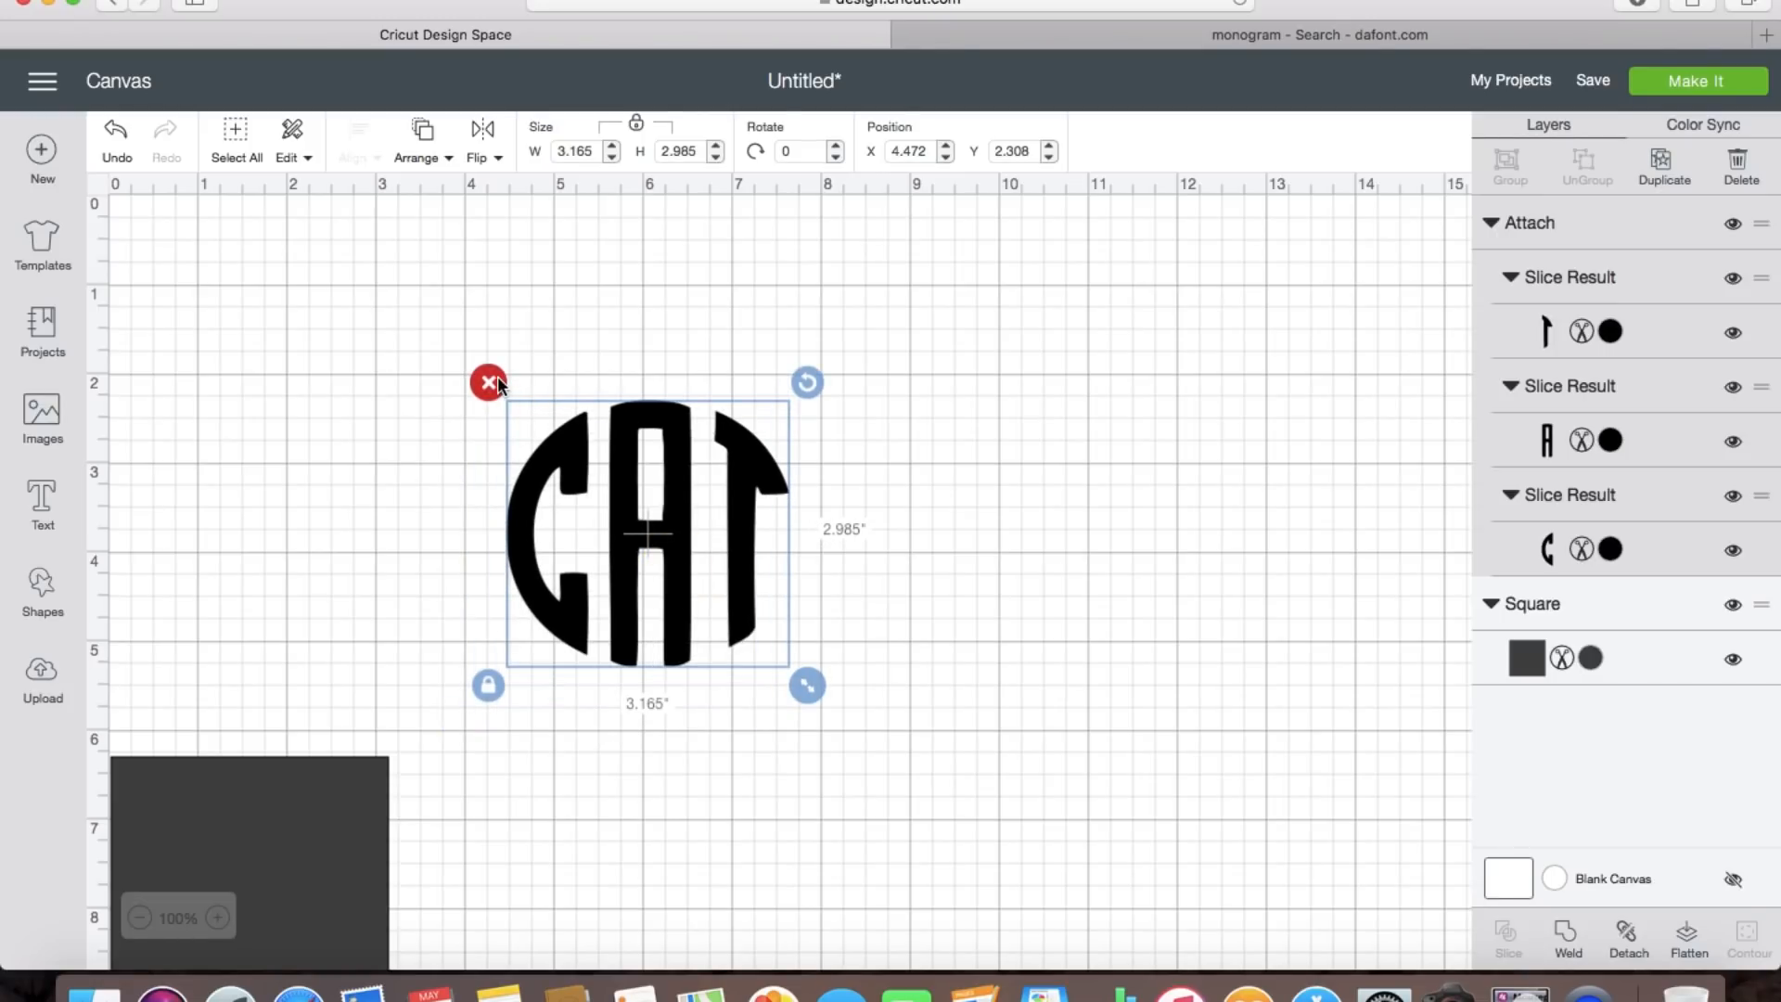
{"action": "left_click_drag", "start_coordinate": [661, 529], "coordinate": [1297, 329]}
{"action": "left_click", "coordinate": [362, 584]}
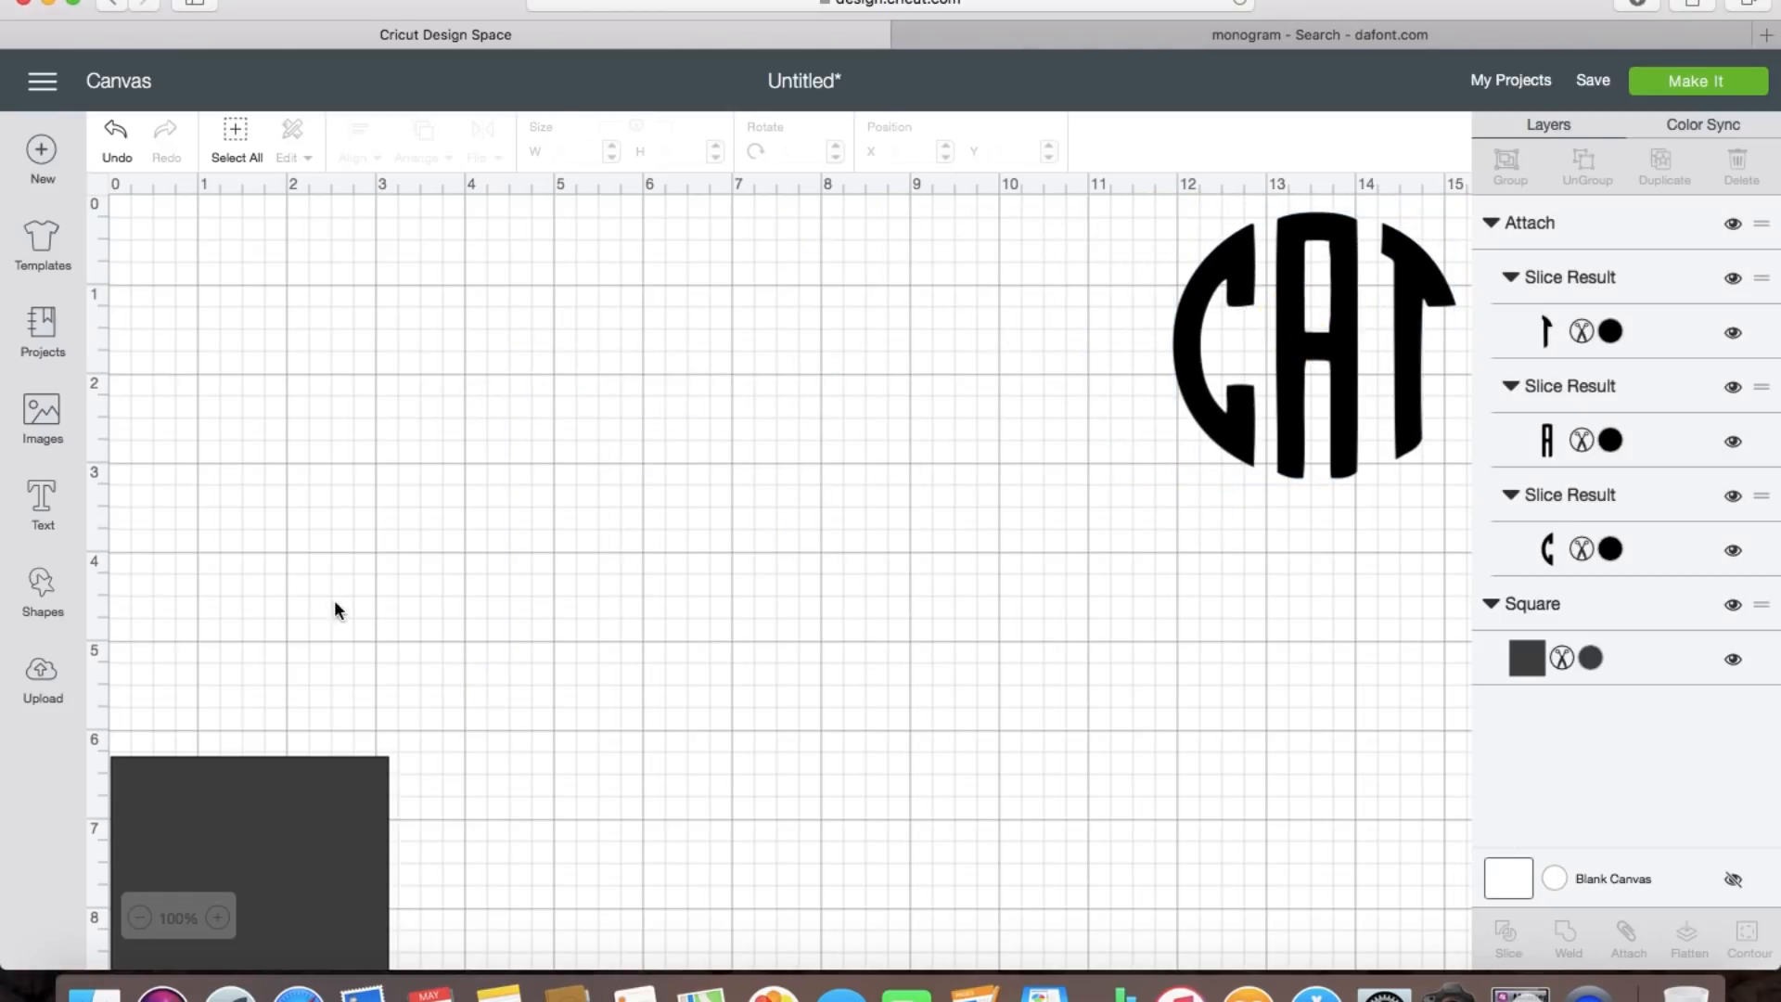
Step: Start a new text object and set its font to Times, found by searching the fonts for "times"
{"action": "left_click", "coordinate": [219, 788]}
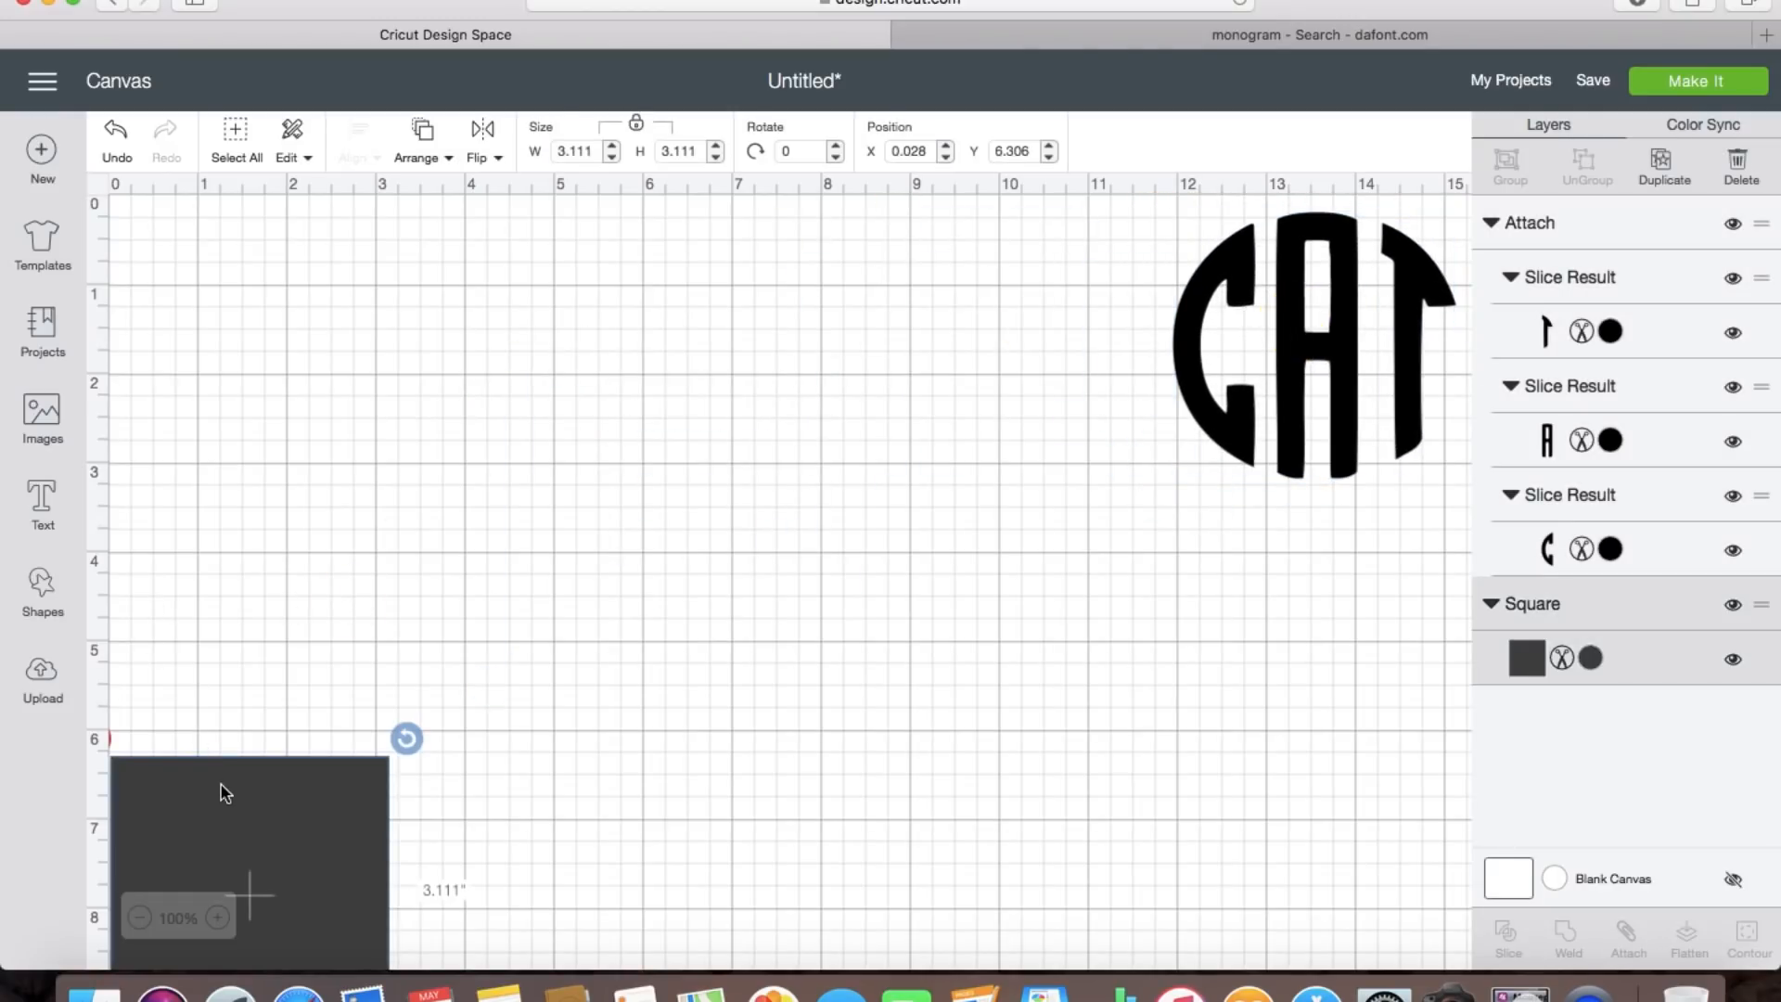
{"action": "left_click", "coordinate": [283, 554]}
{"action": "left_click", "coordinate": [39, 510]}
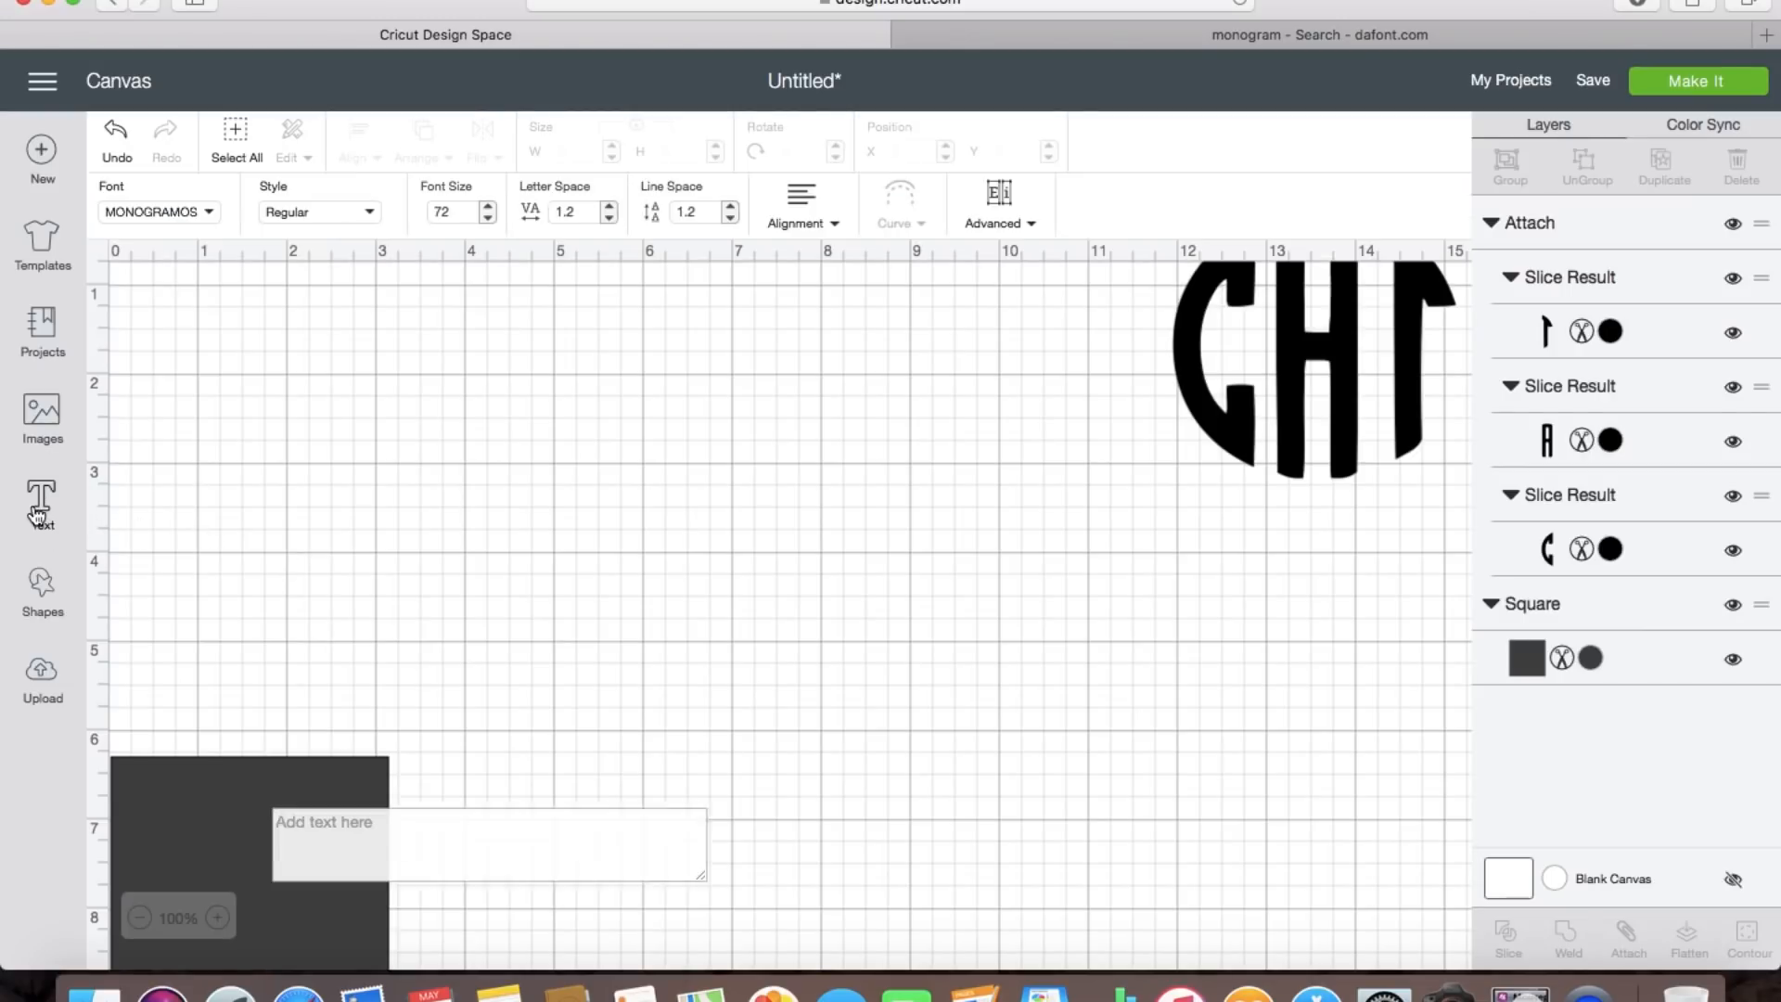
{"action": "left_click", "coordinate": [210, 215]}
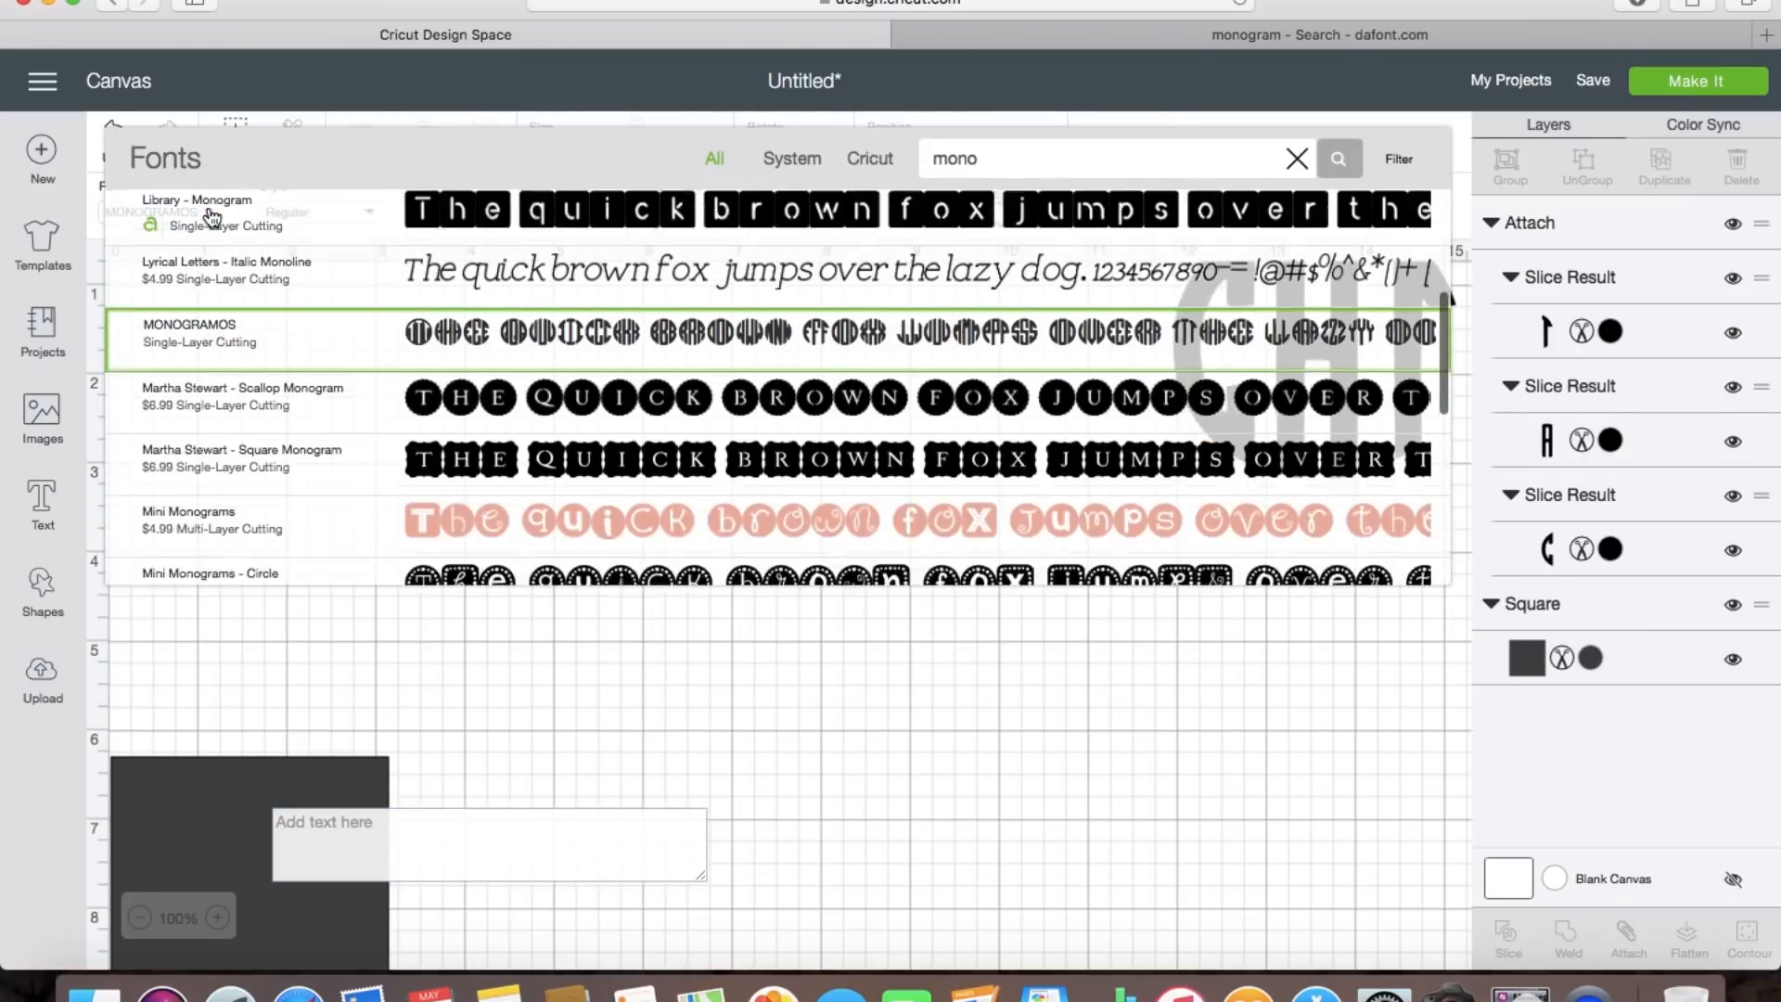
{"action": "scroll", "coordinate": [212, 217], "scroll_direction": "up", "scroll_amount": 1}
{"action": "double_click", "coordinate": [931, 158]}
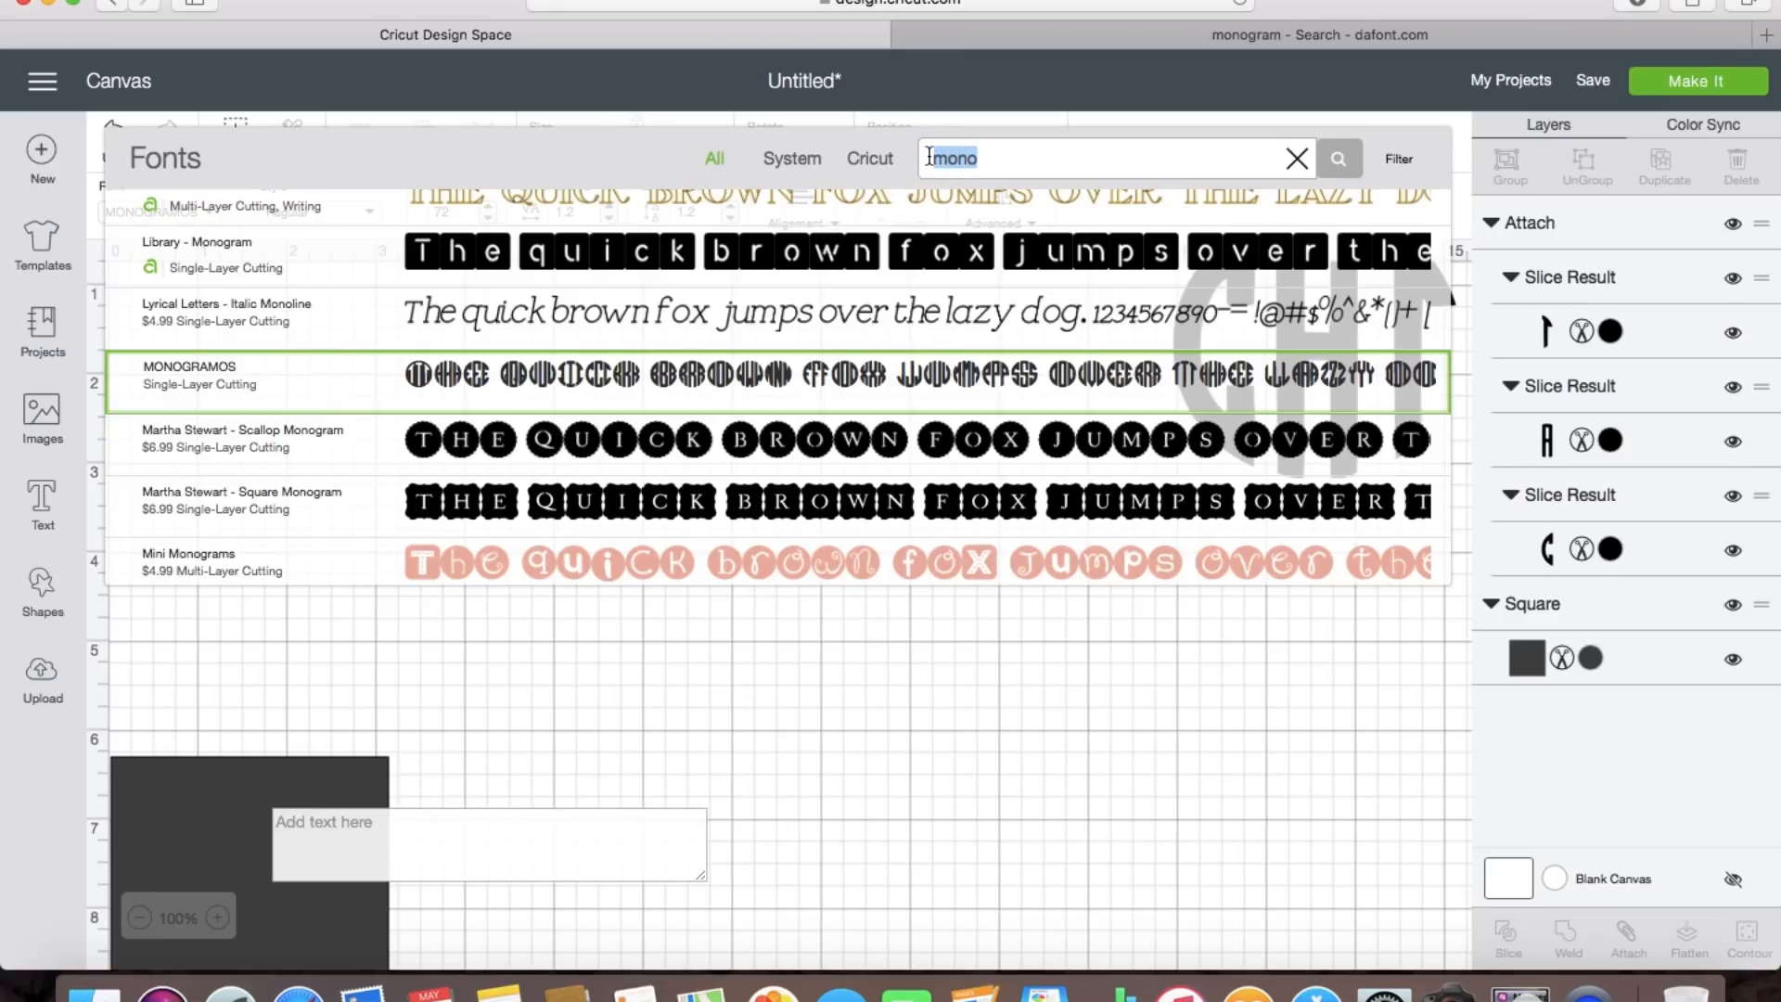
{"action": "type", "text": "tim"}
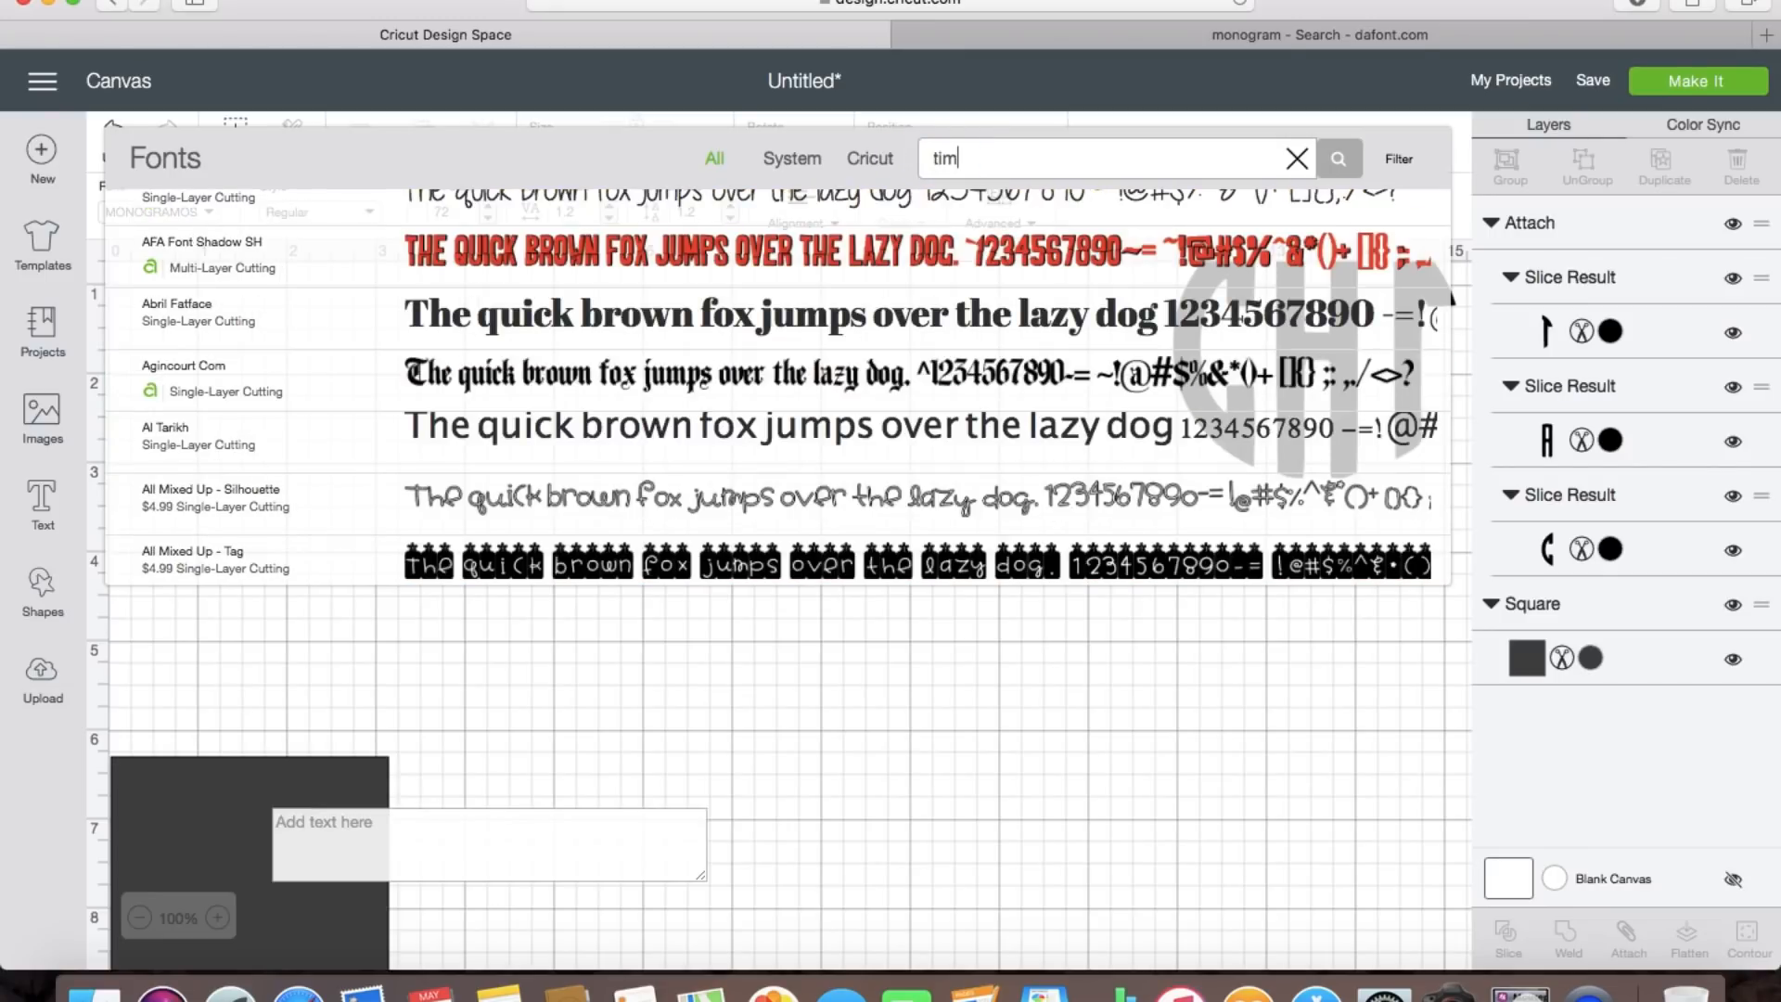
{"action": "type", "text": "es"}
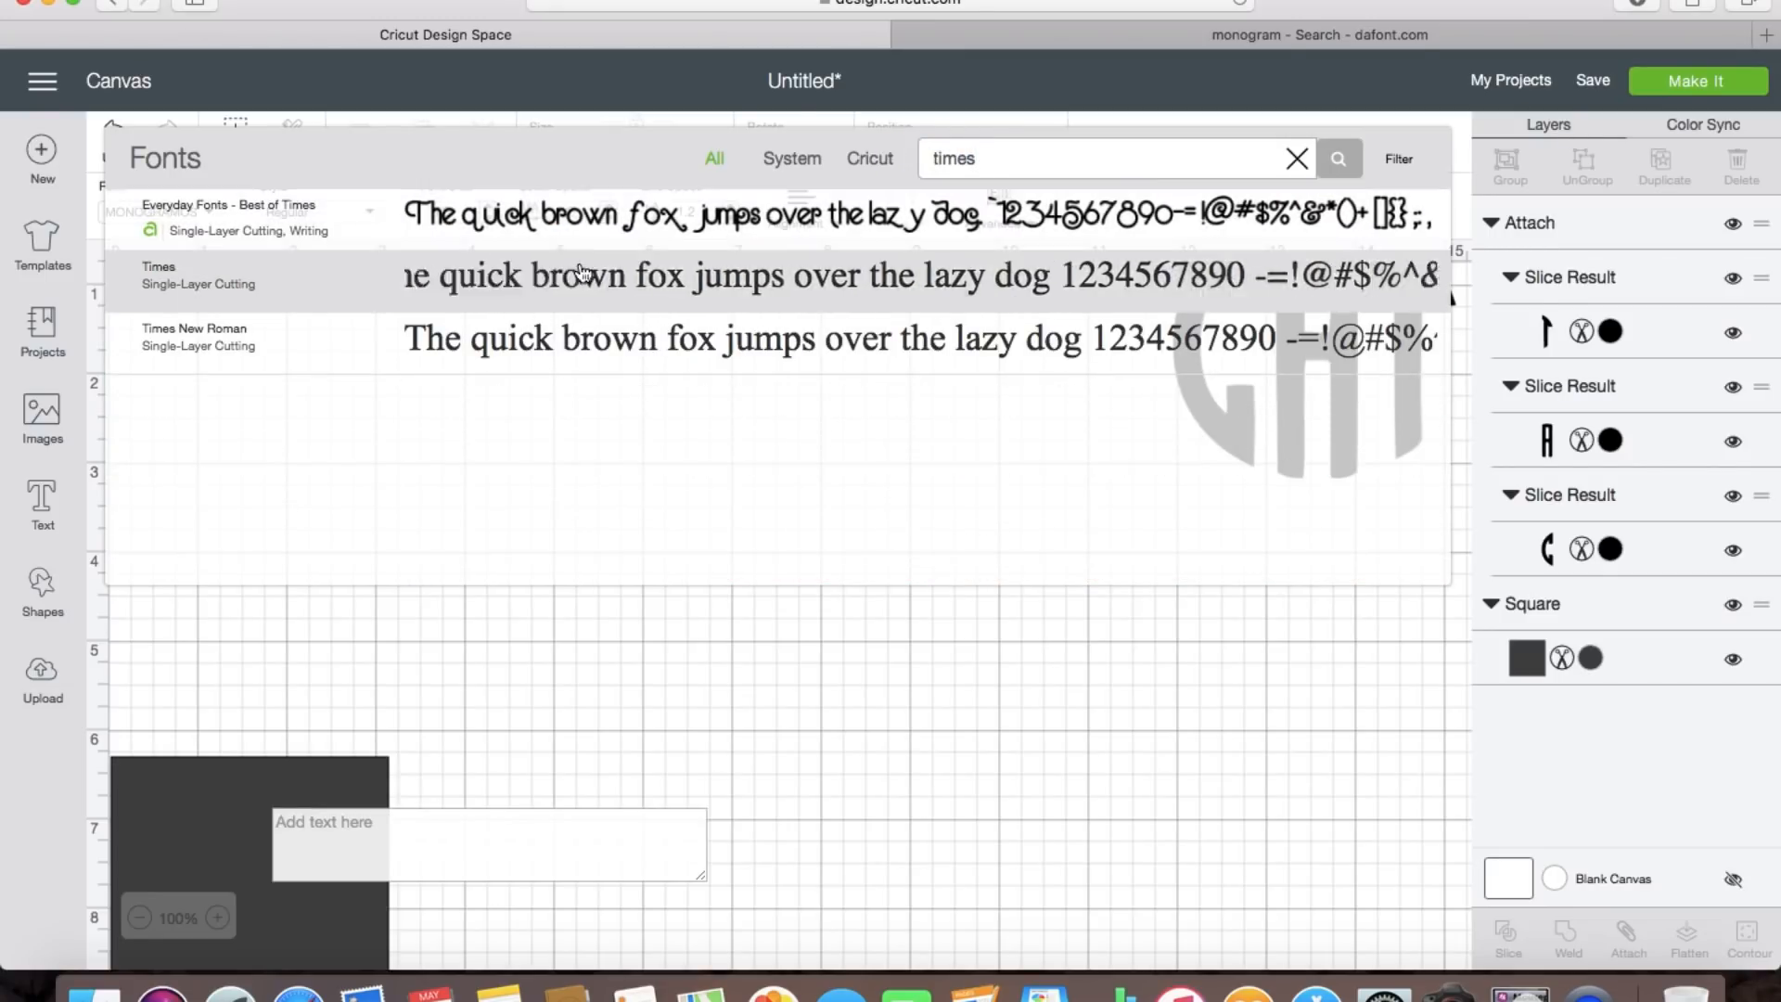
{"action": "left_click", "coordinate": [581, 275]}
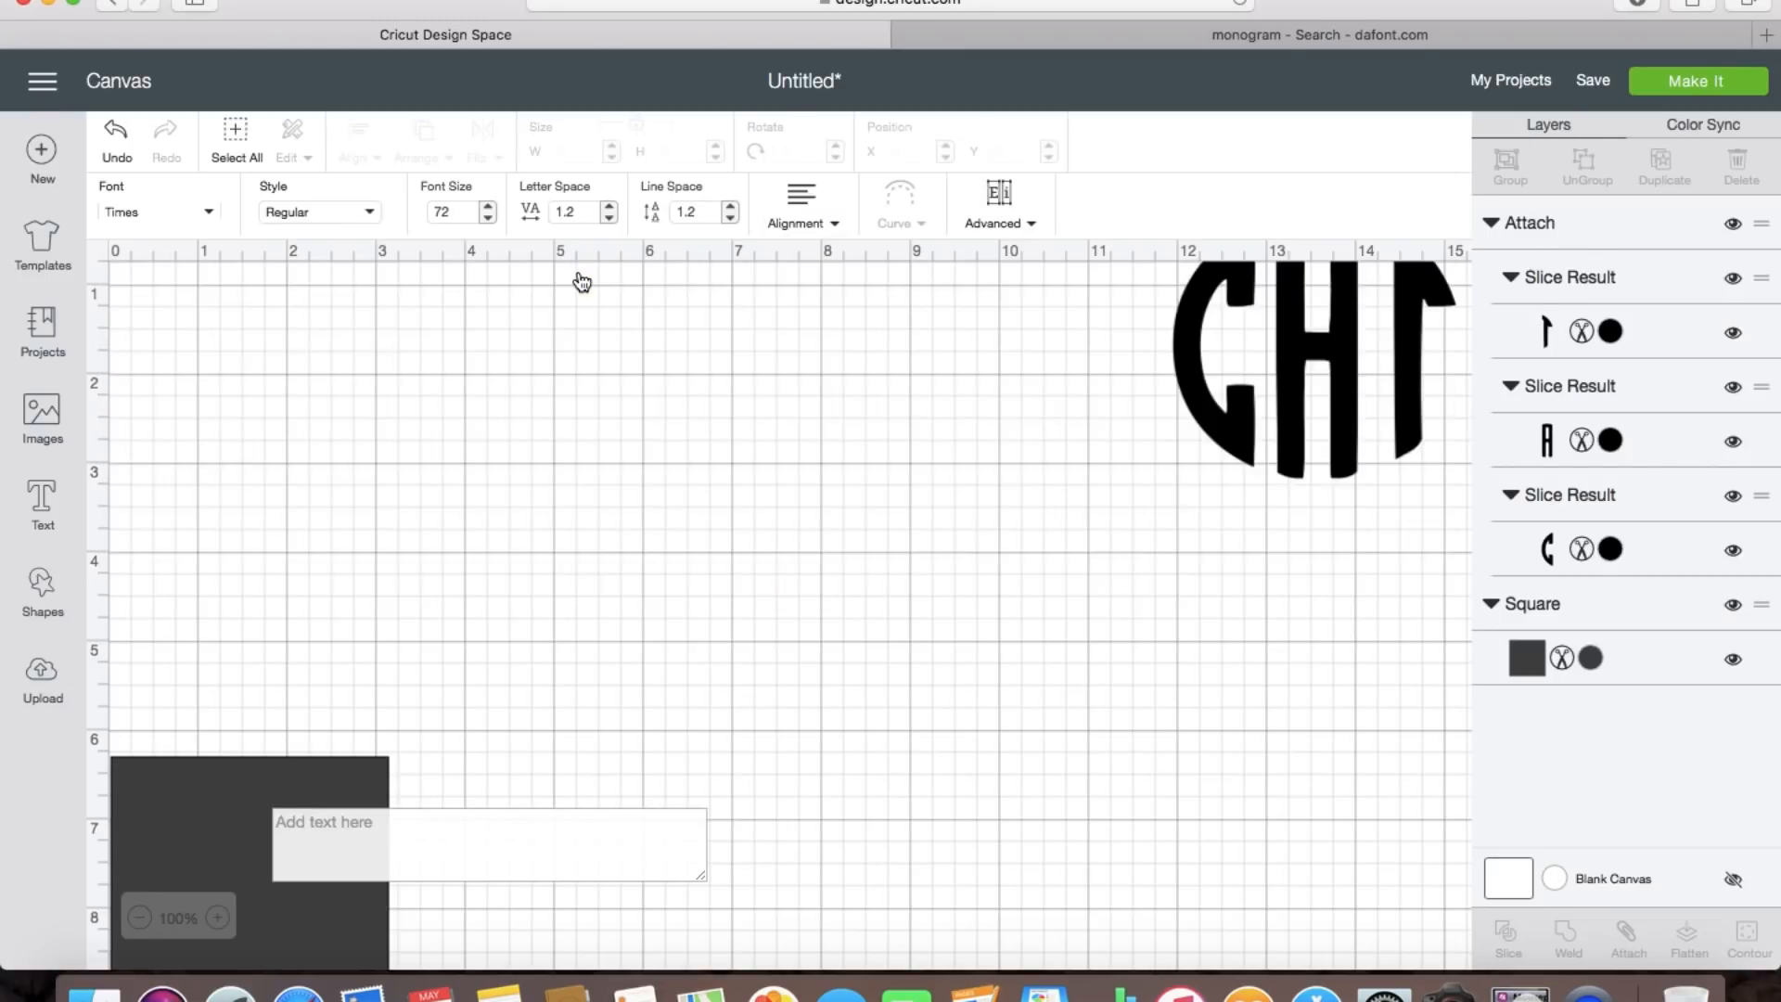
Step: Enter the letter M as the text and move it to the empty area above the dark square
{"action": "left_click", "coordinate": [345, 838]}
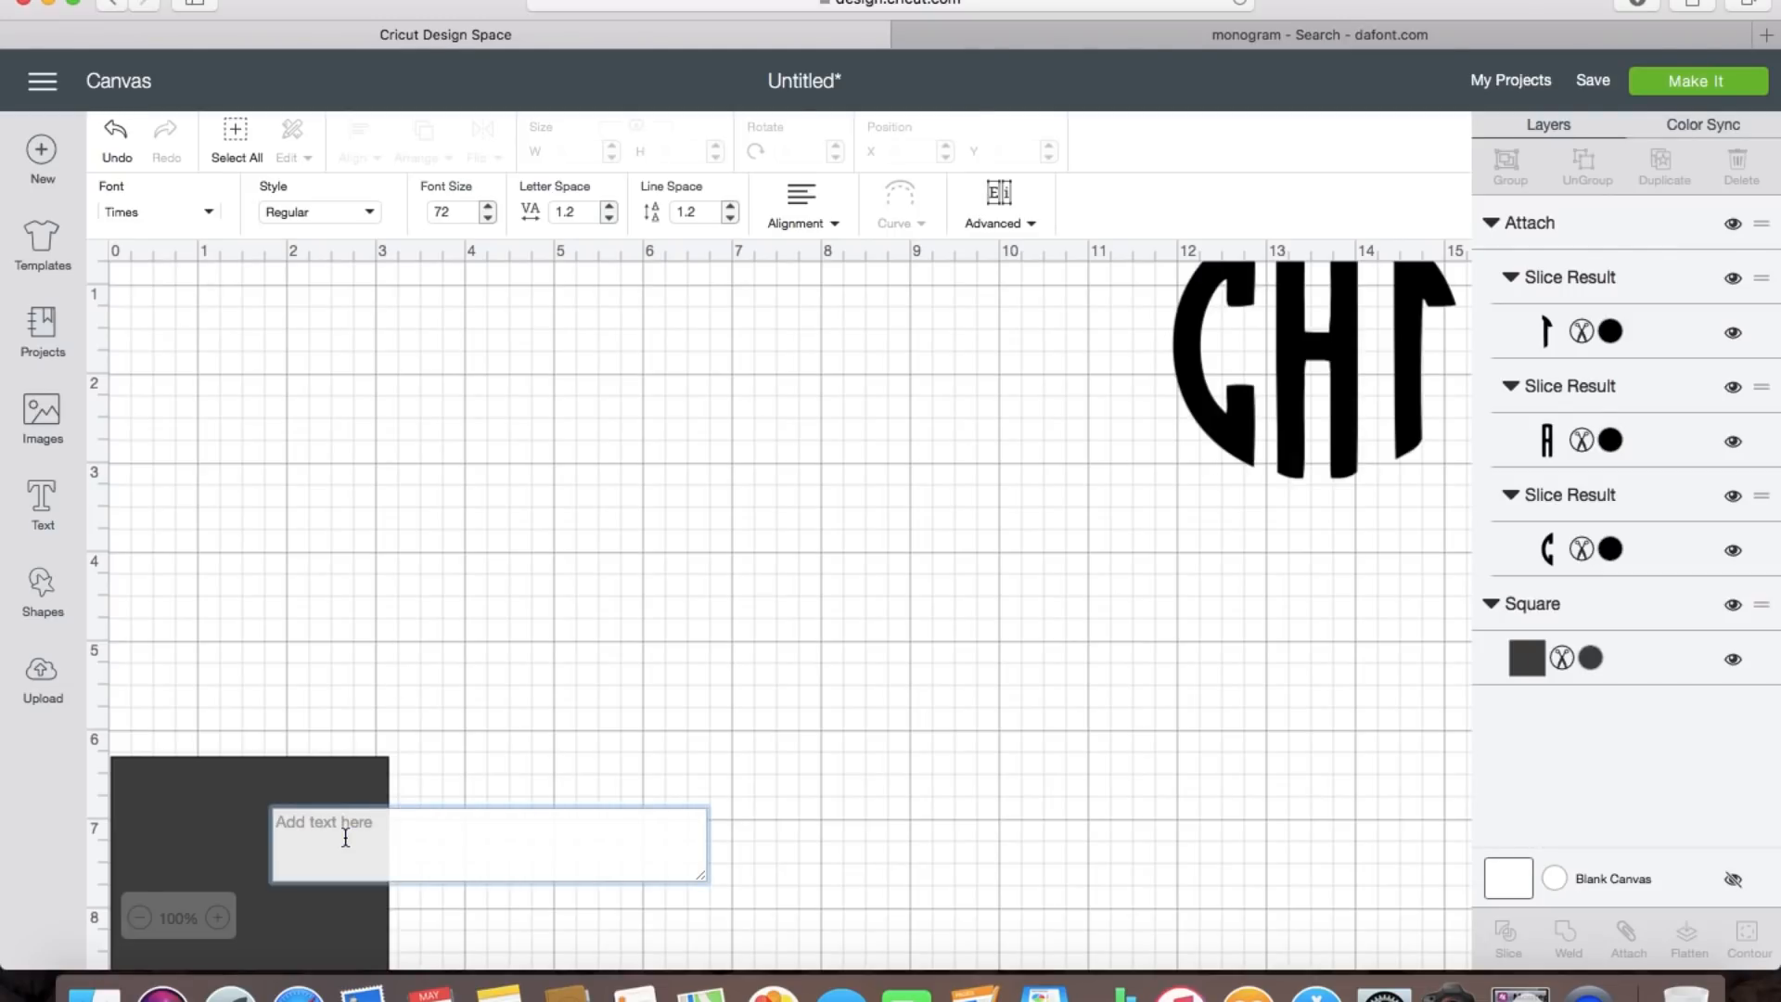
{"action": "type", "text": "M"}
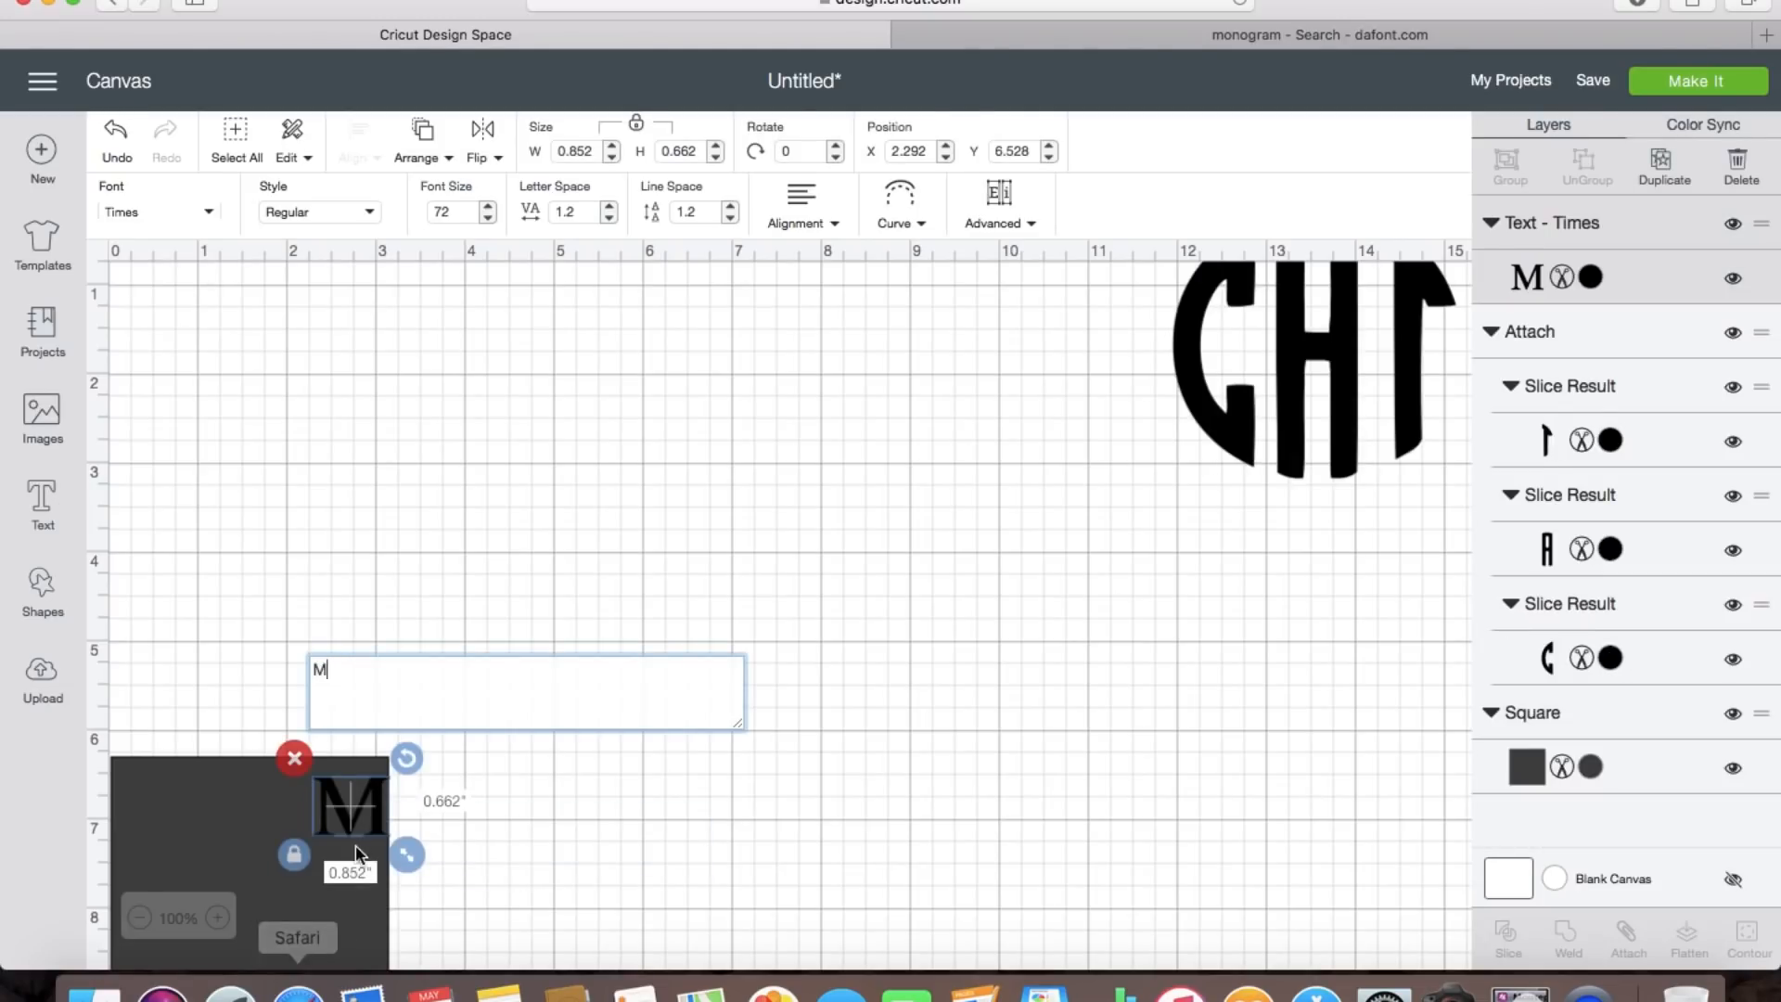
{"action": "left_click_drag", "start_coordinate": [349, 807], "coordinate": [408, 459]}
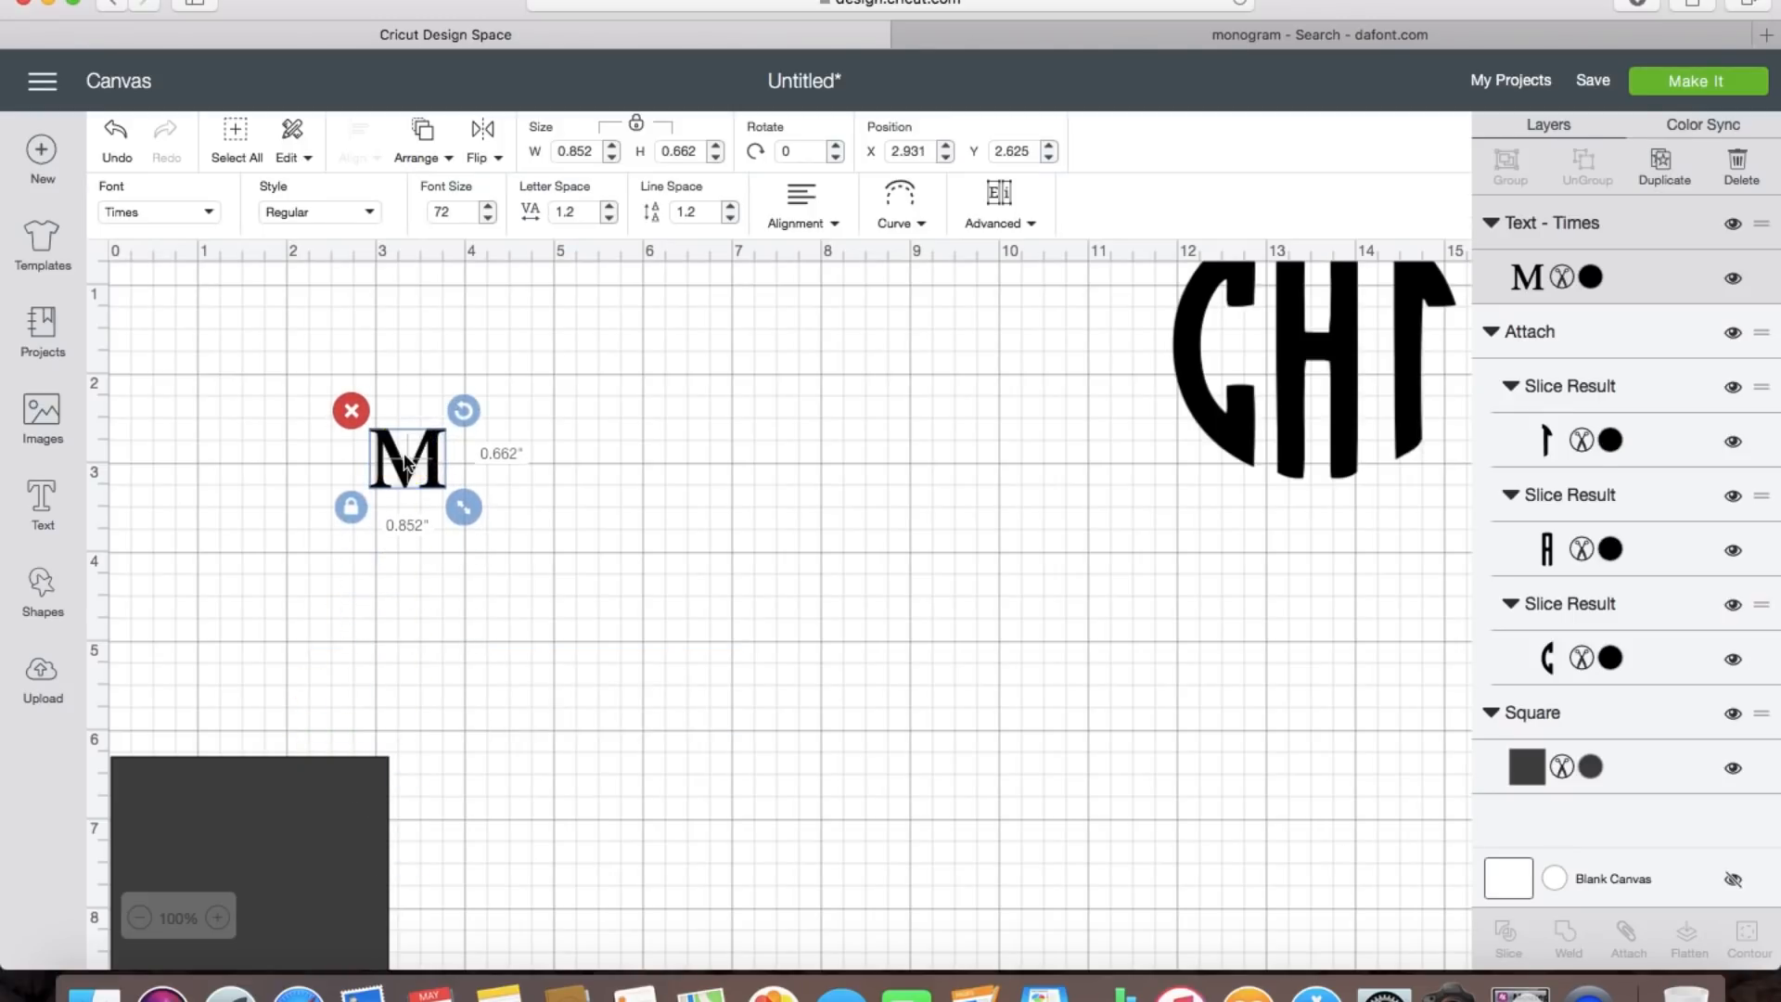
Step: Set the M's height to 4 in with proportions locked and move it to about X 3.86, Y 2.01
{"action": "left_click", "coordinate": [466, 508]}
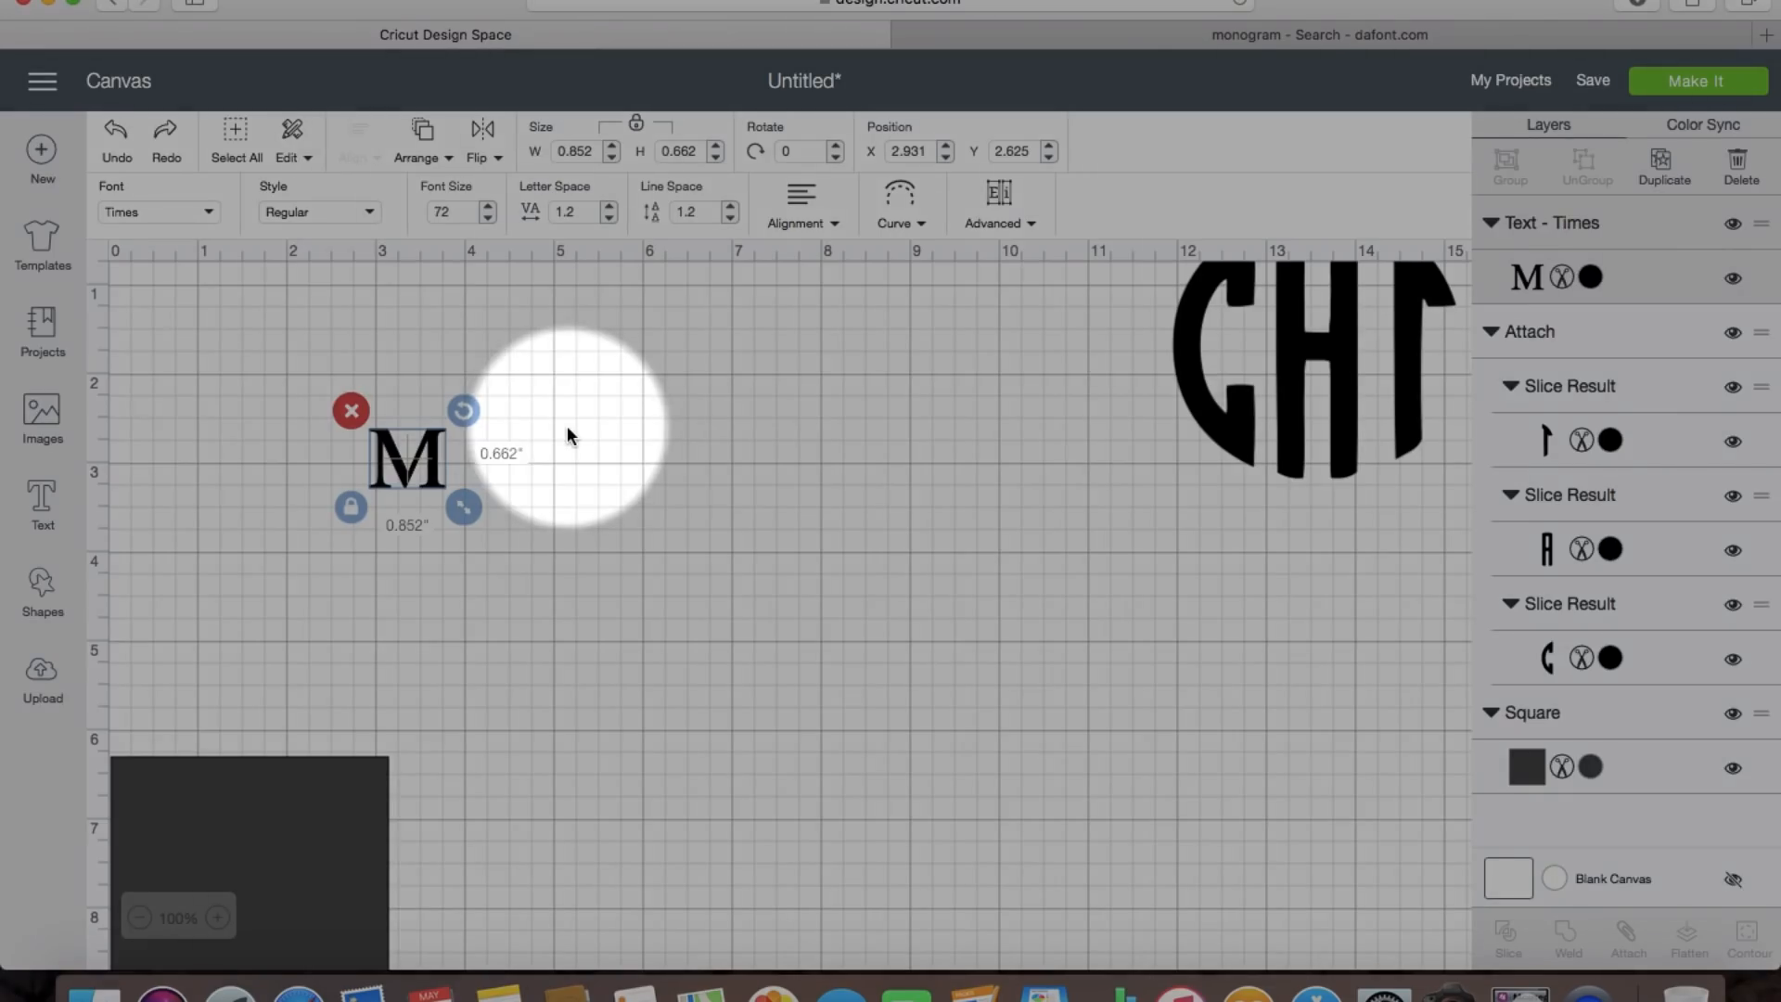
{"action": "left_click", "coordinate": [576, 152]}
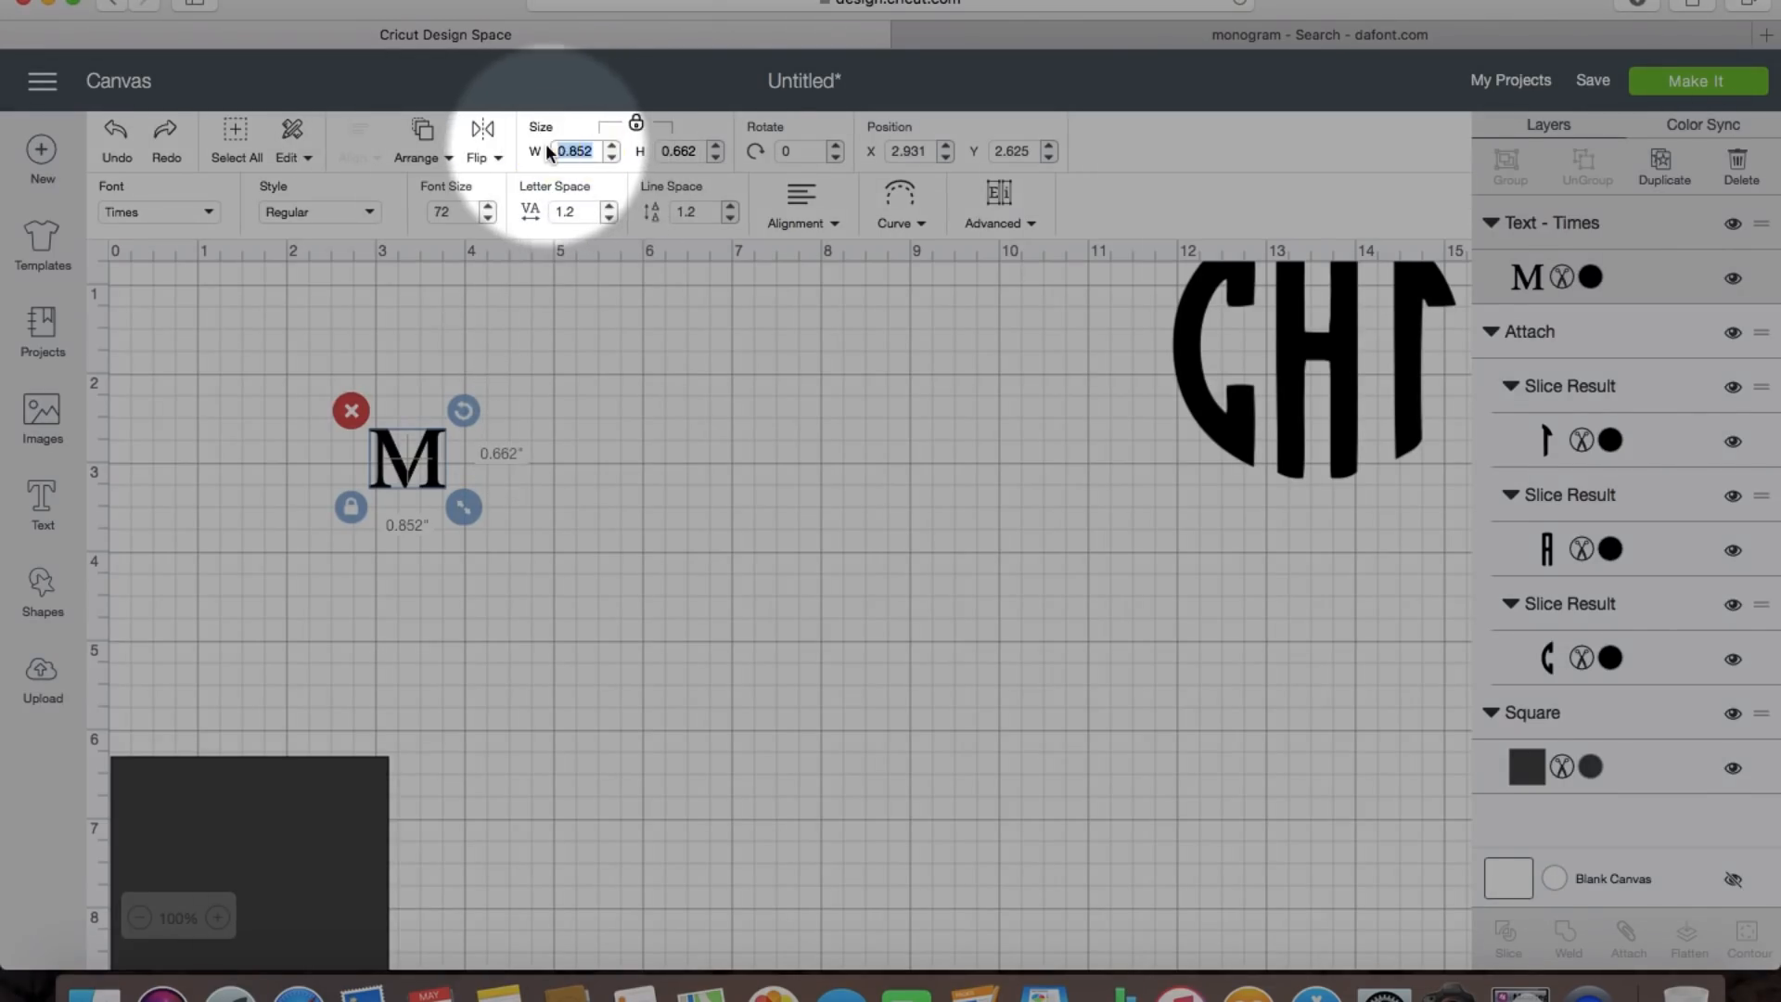
{"action": "left_click", "coordinate": [703, 145]}
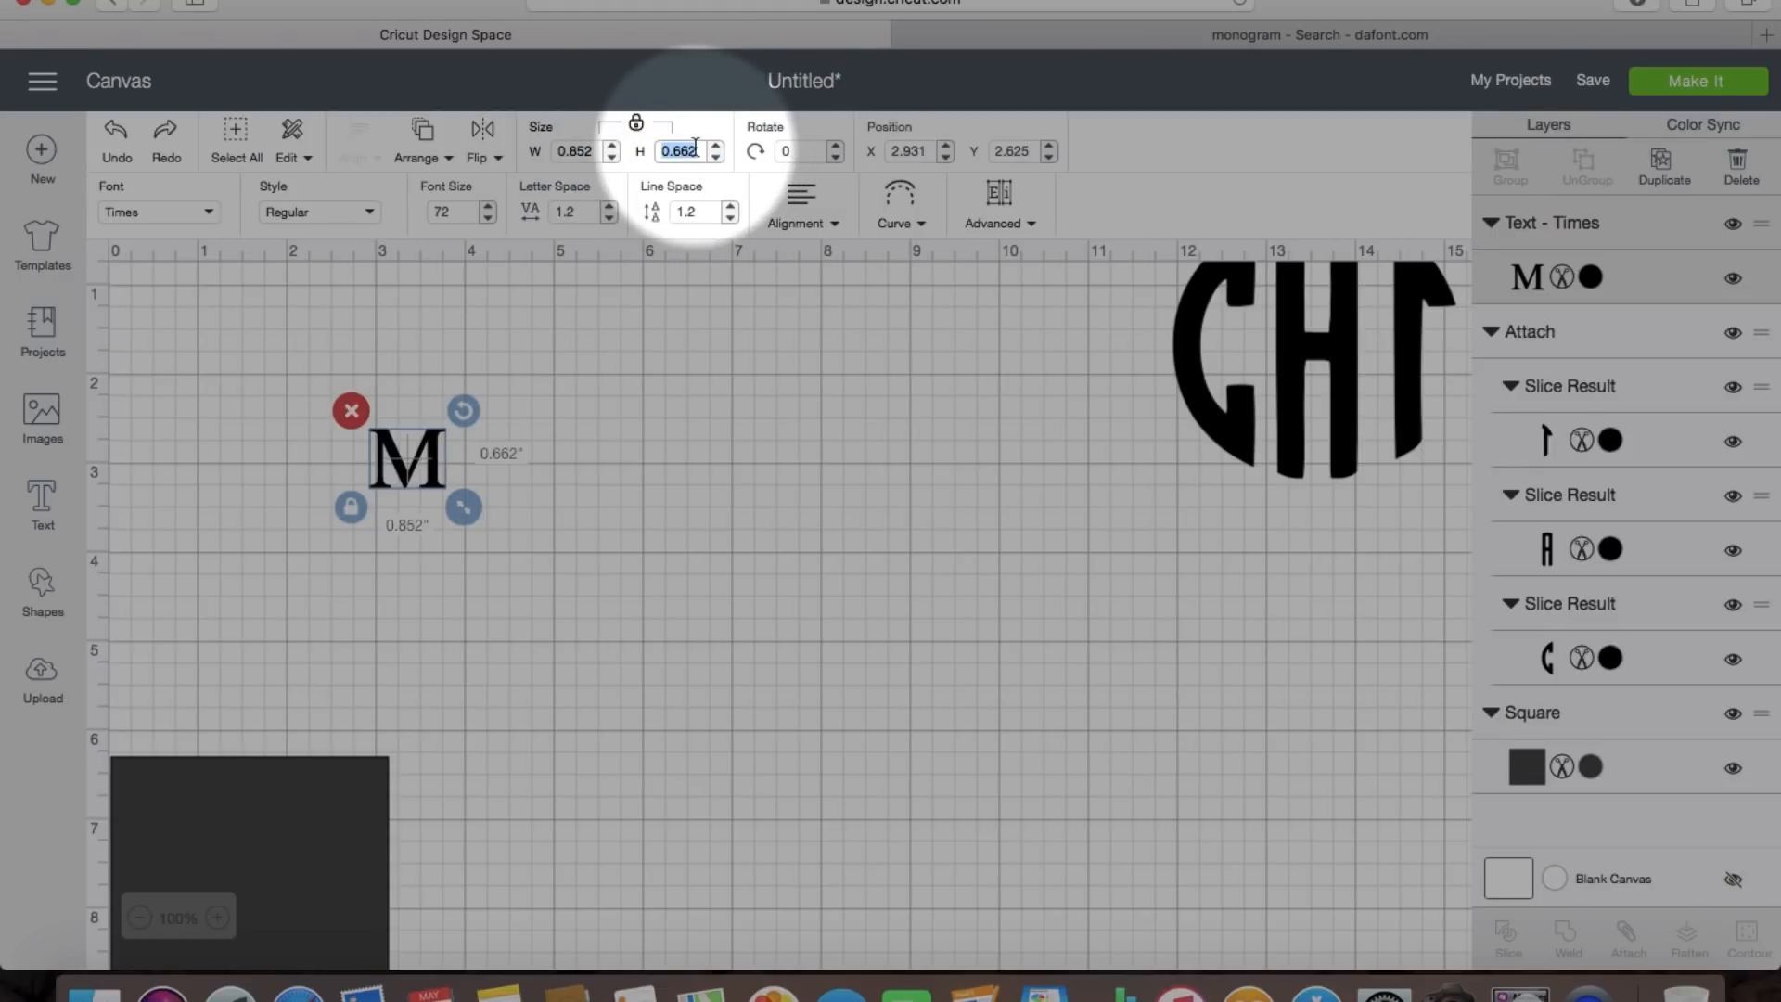
{"action": "type", "text": "4"}
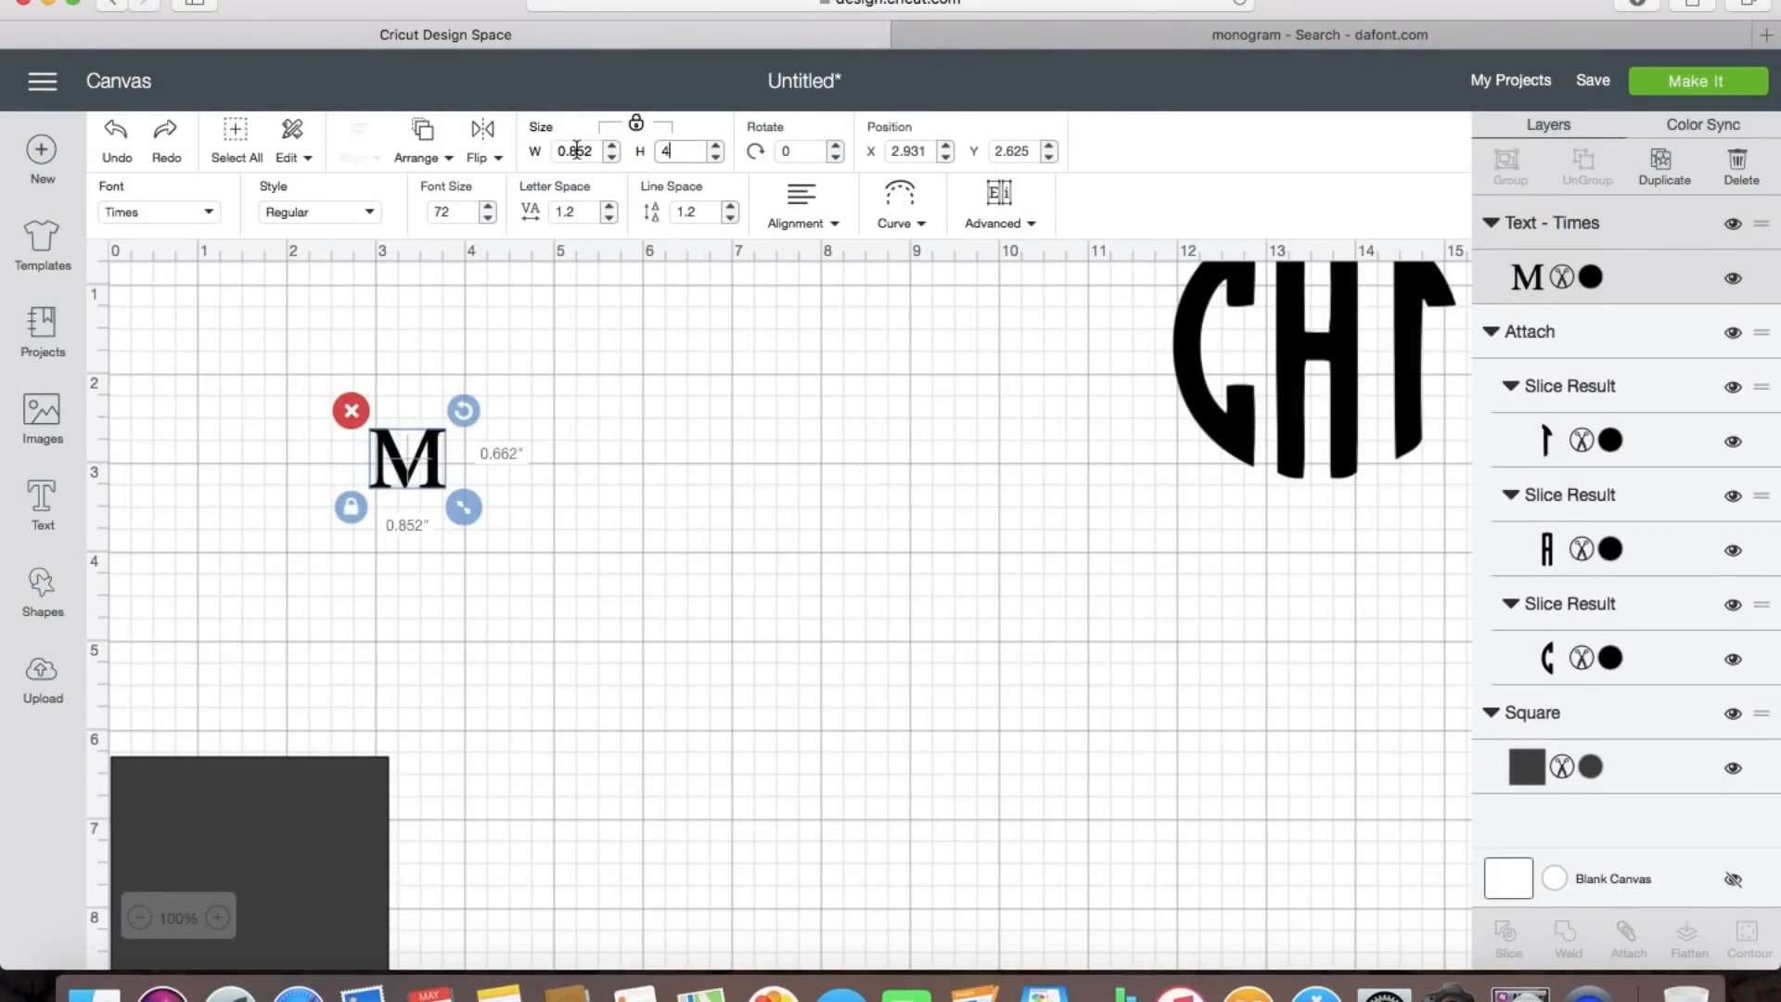
{"action": "key", "text": "Return"}
{"action": "left_click_drag", "start_coordinate": [763, 608], "coordinate": [844, 548]}
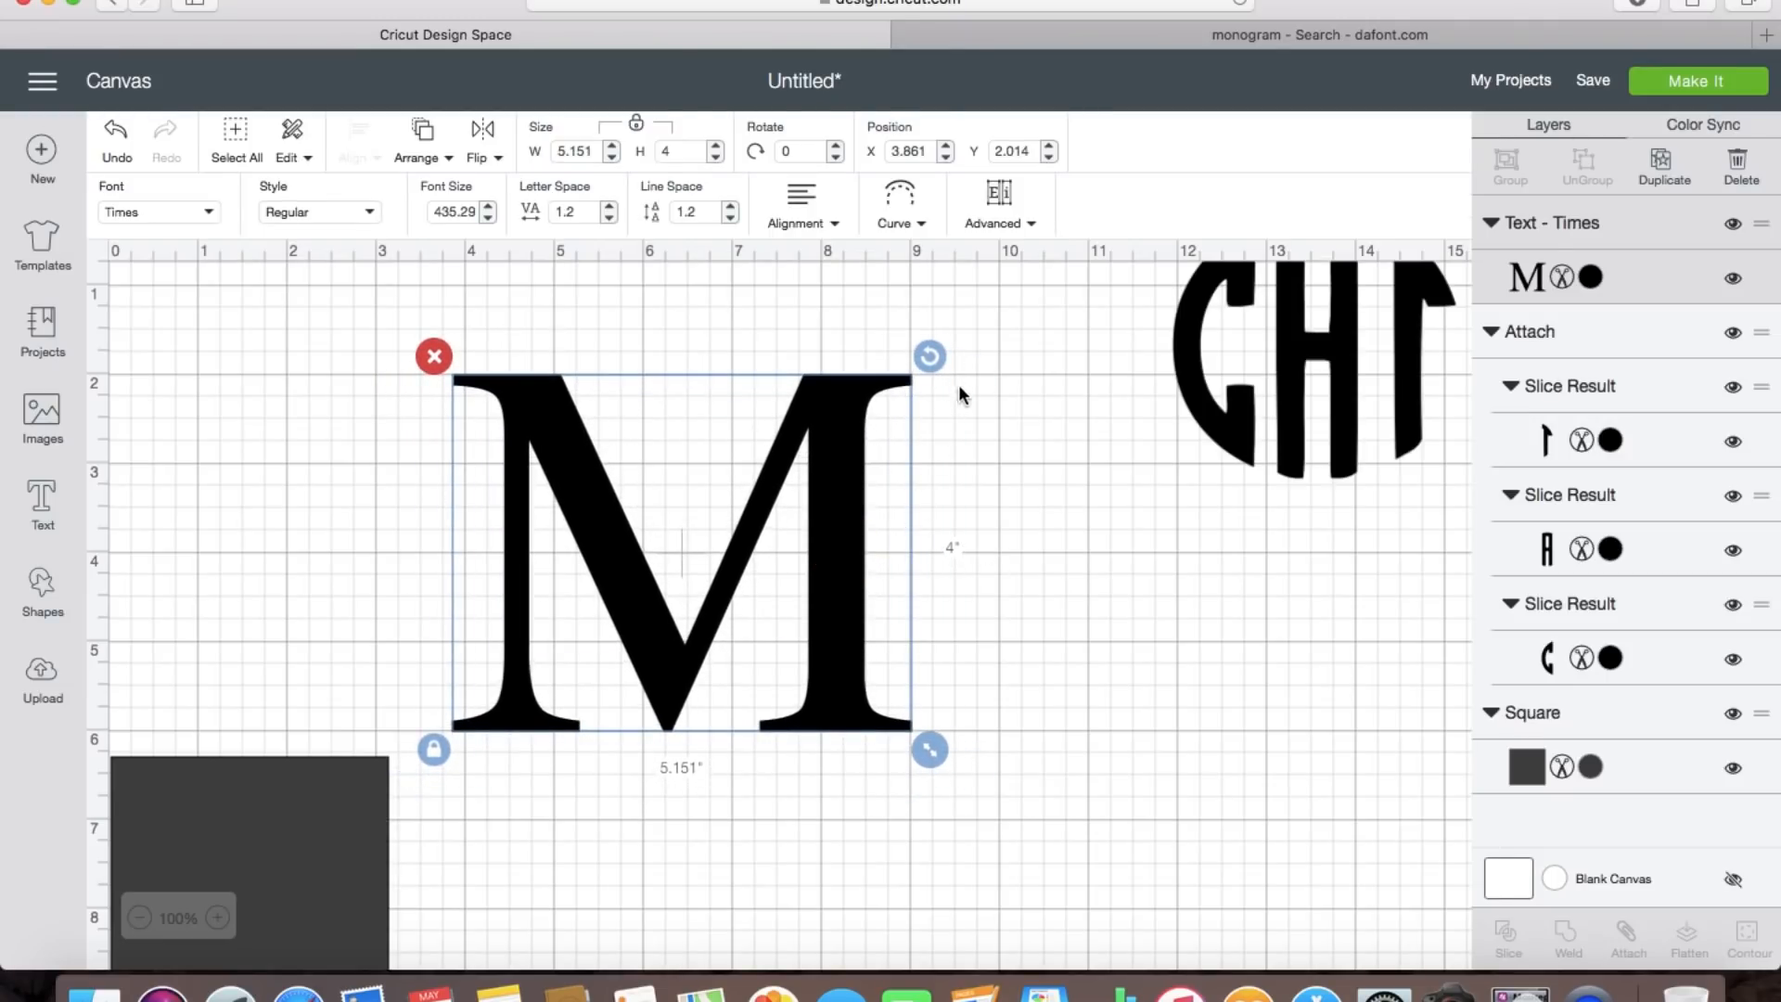
{"action": "left_click", "coordinate": [982, 695]}
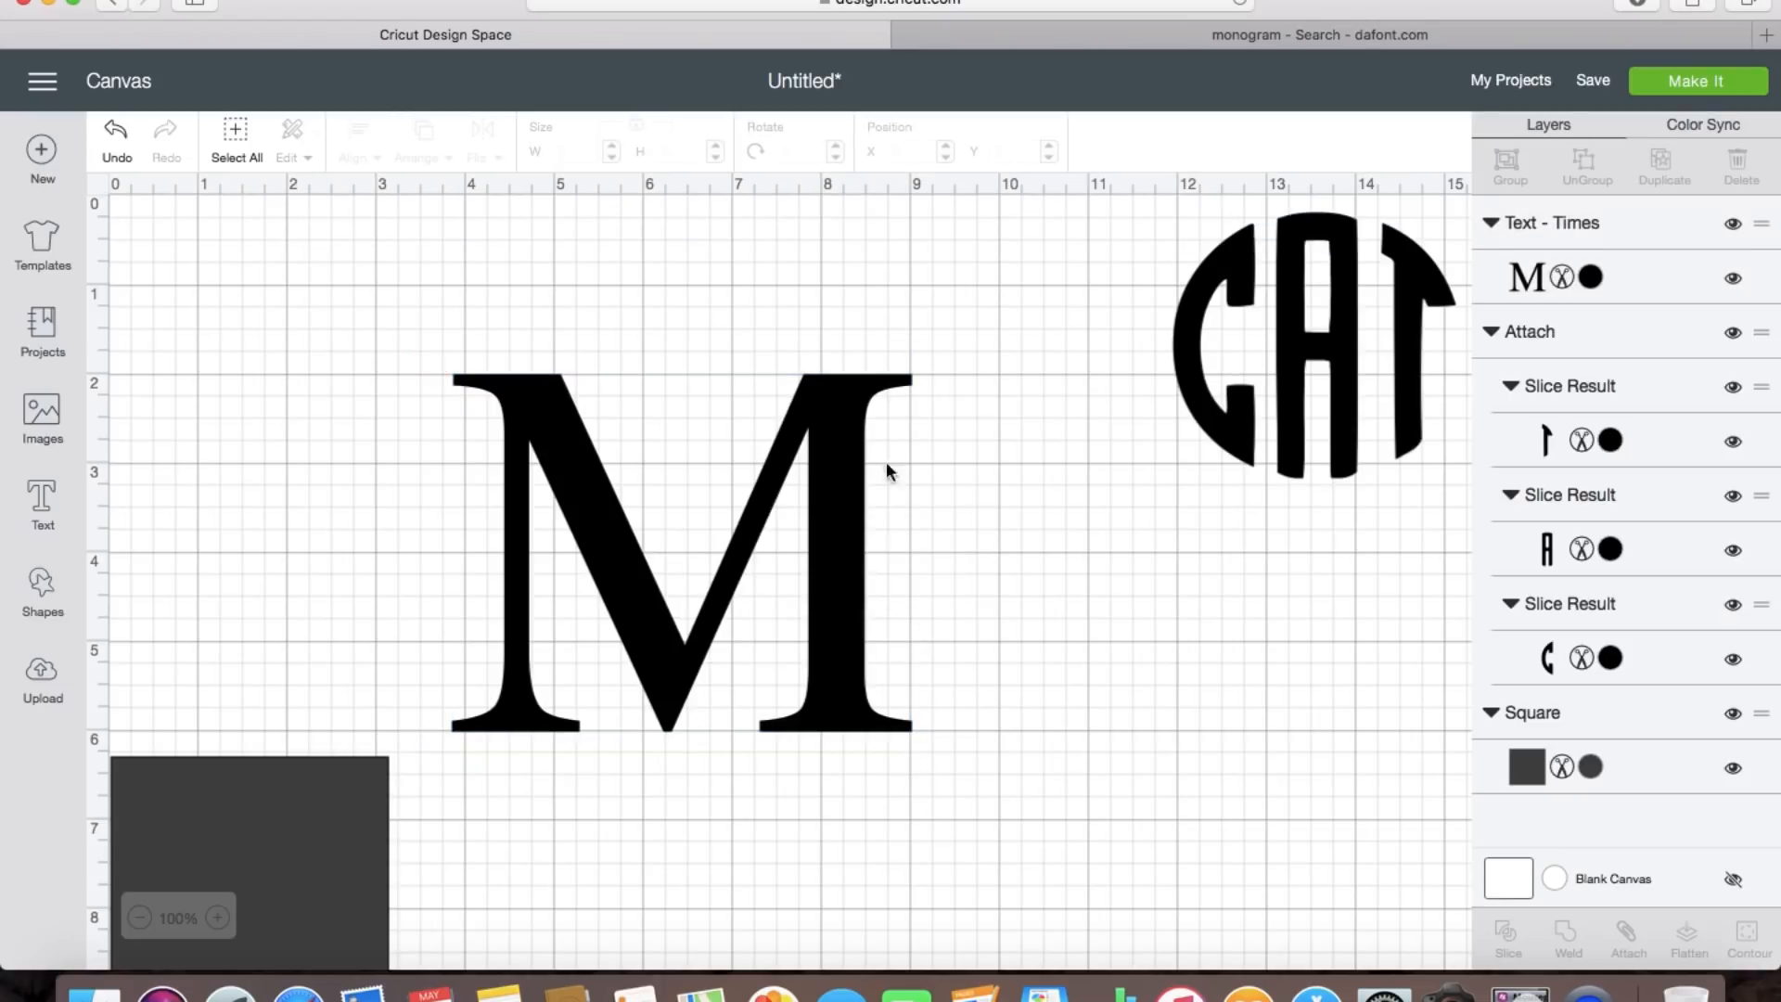
Step: Enlarge the dark square to about 6.78 in wide and arrange it and the M so it covers the letter's upper half
{"action": "left_click_drag", "start_coordinate": [249, 839], "coordinate": [349, 320]}
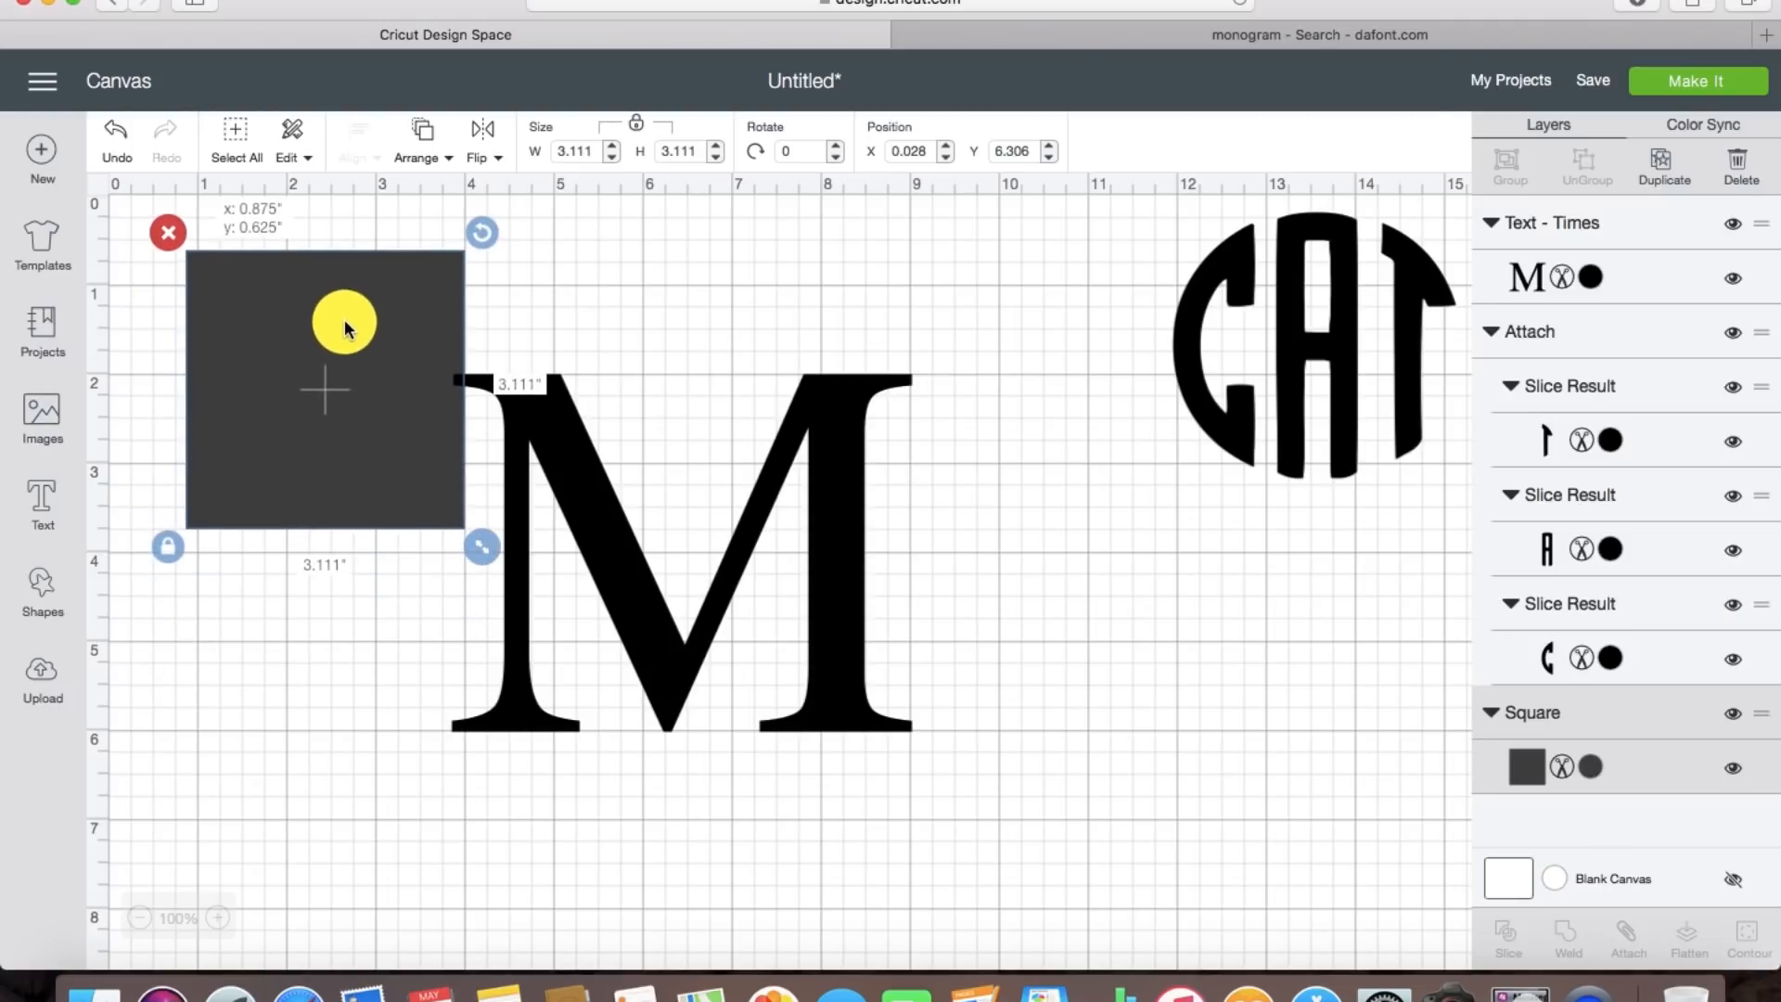
{"action": "left_click_drag", "start_coordinate": [481, 553], "coordinate": [796, 533]}
{"action": "left_click_drag", "start_coordinate": [557, 621], "coordinate": [530, 784]}
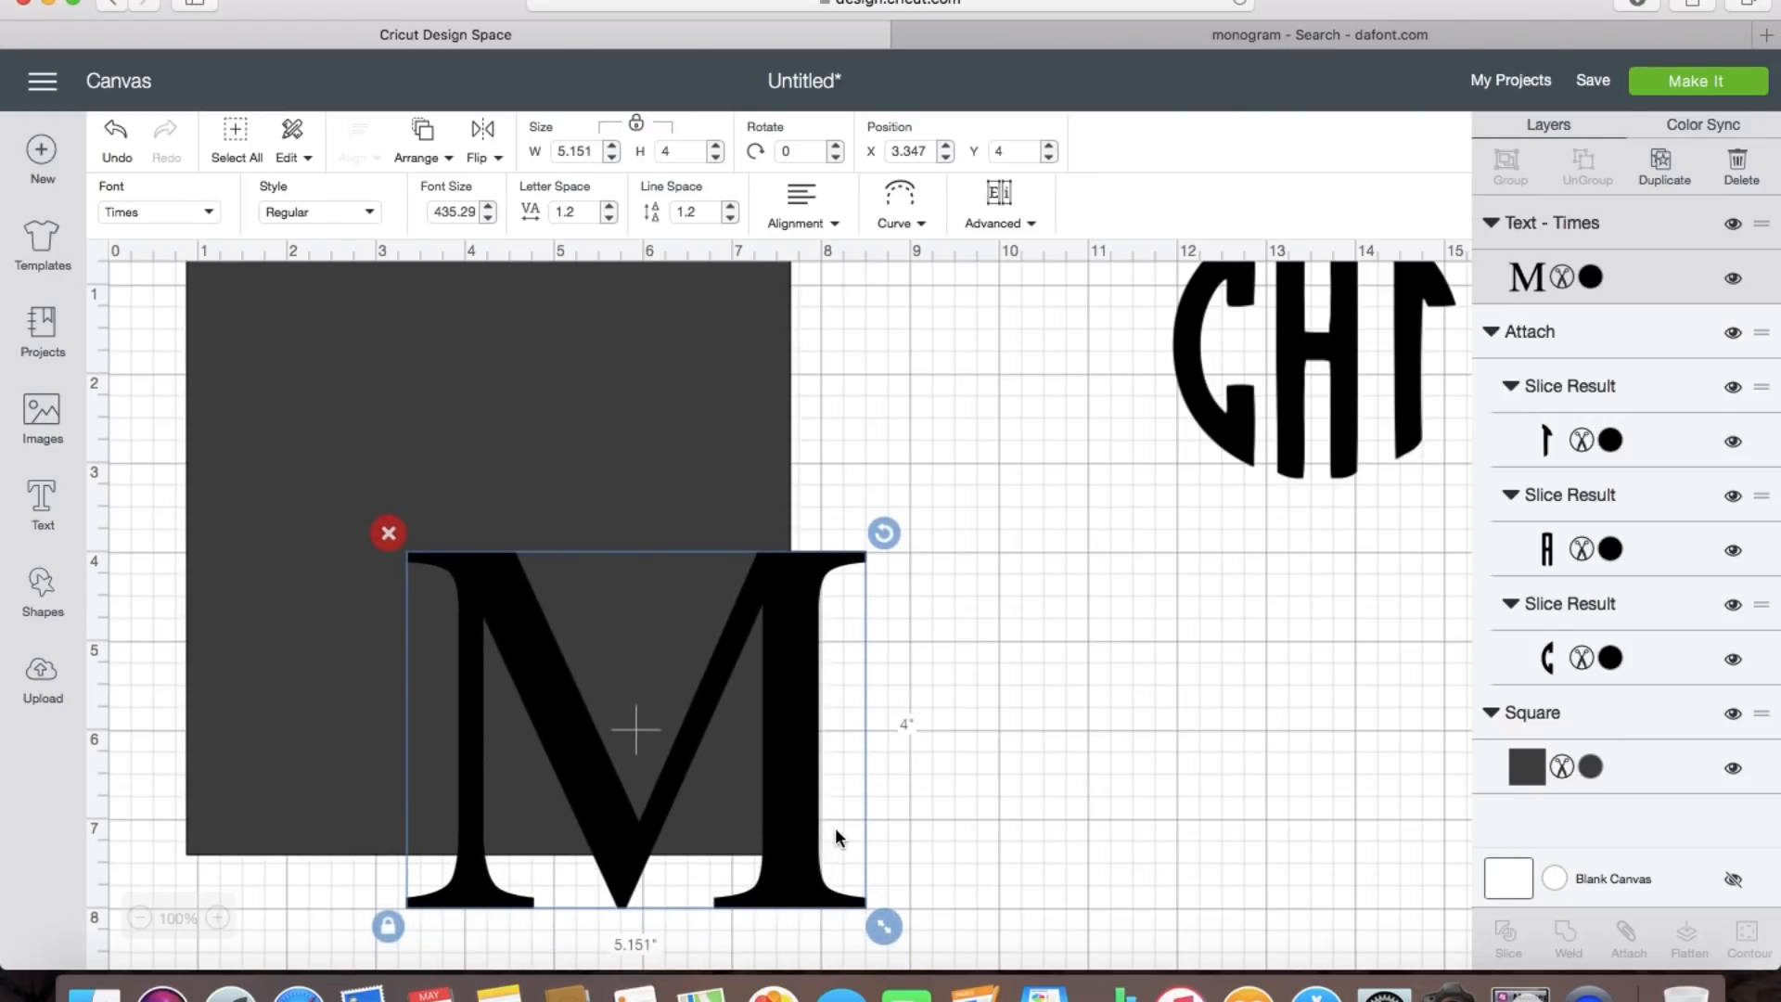
{"action": "scroll", "coordinate": [1028, 840], "scroll_direction": "down", "scroll_amount": 3}
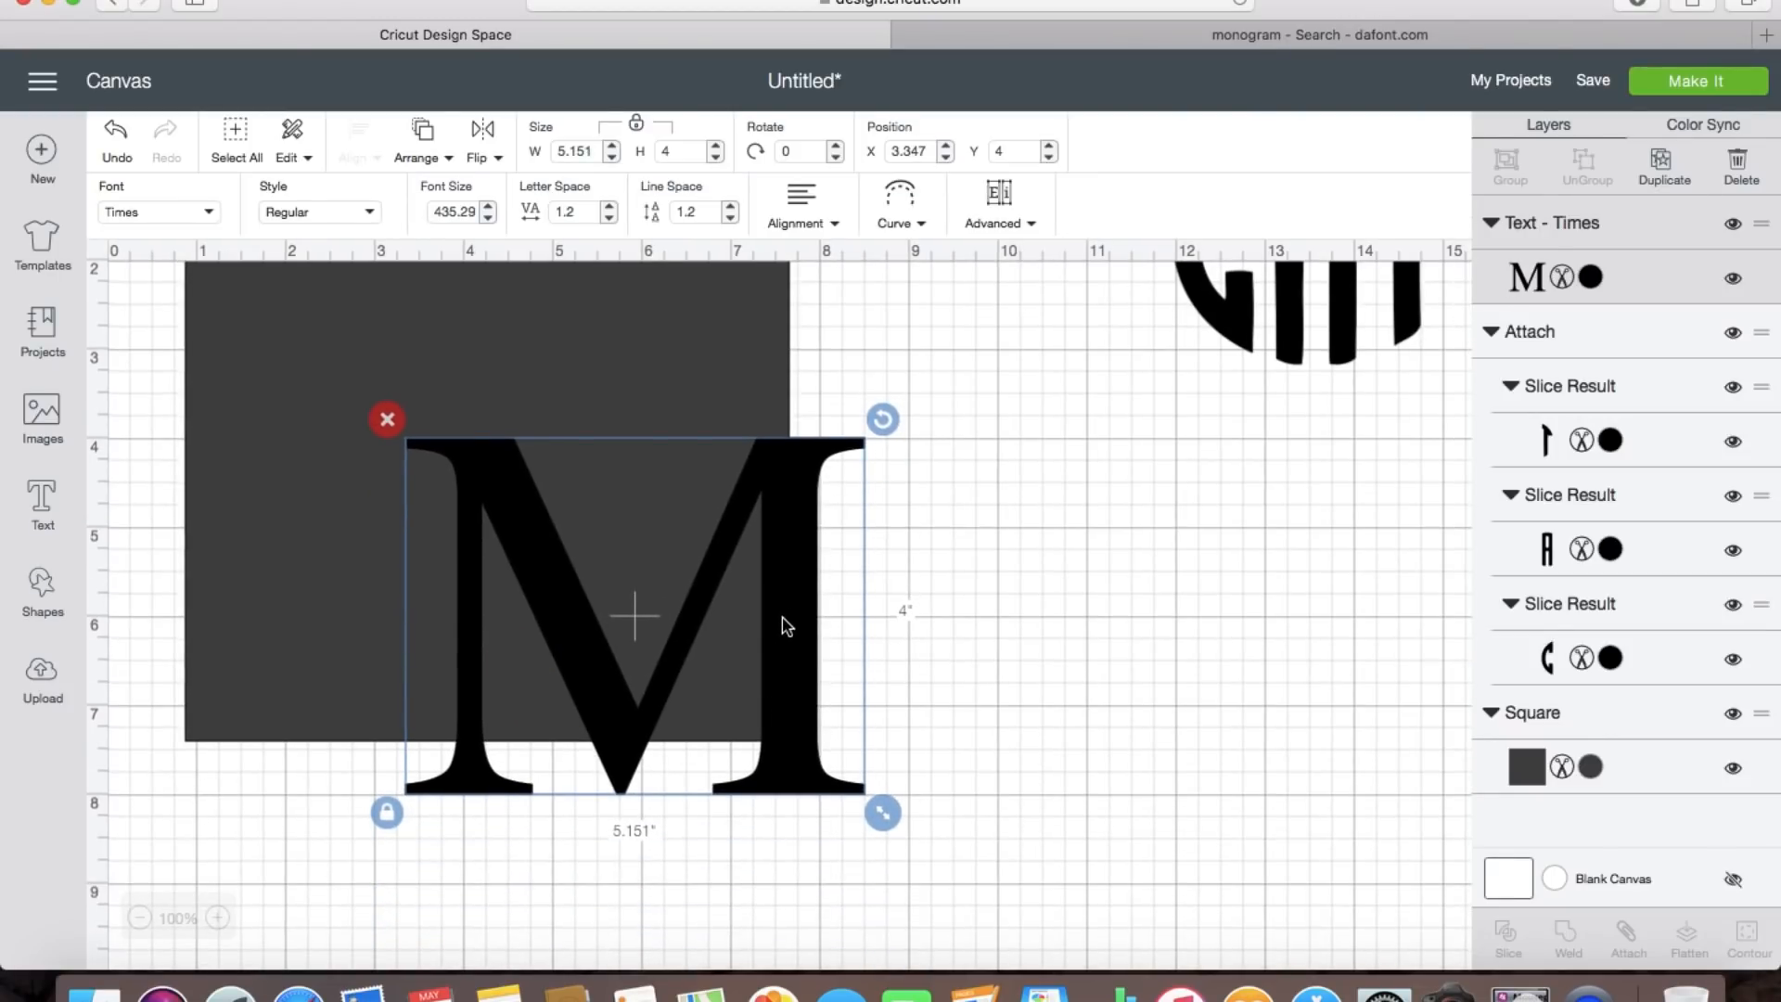
{"action": "left_click_drag", "start_coordinate": [547, 348], "coordinate": [620, 223]}
{"action": "left_click_drag", "start_coordinate": [785, 761], "coordinate": [782, 883]}
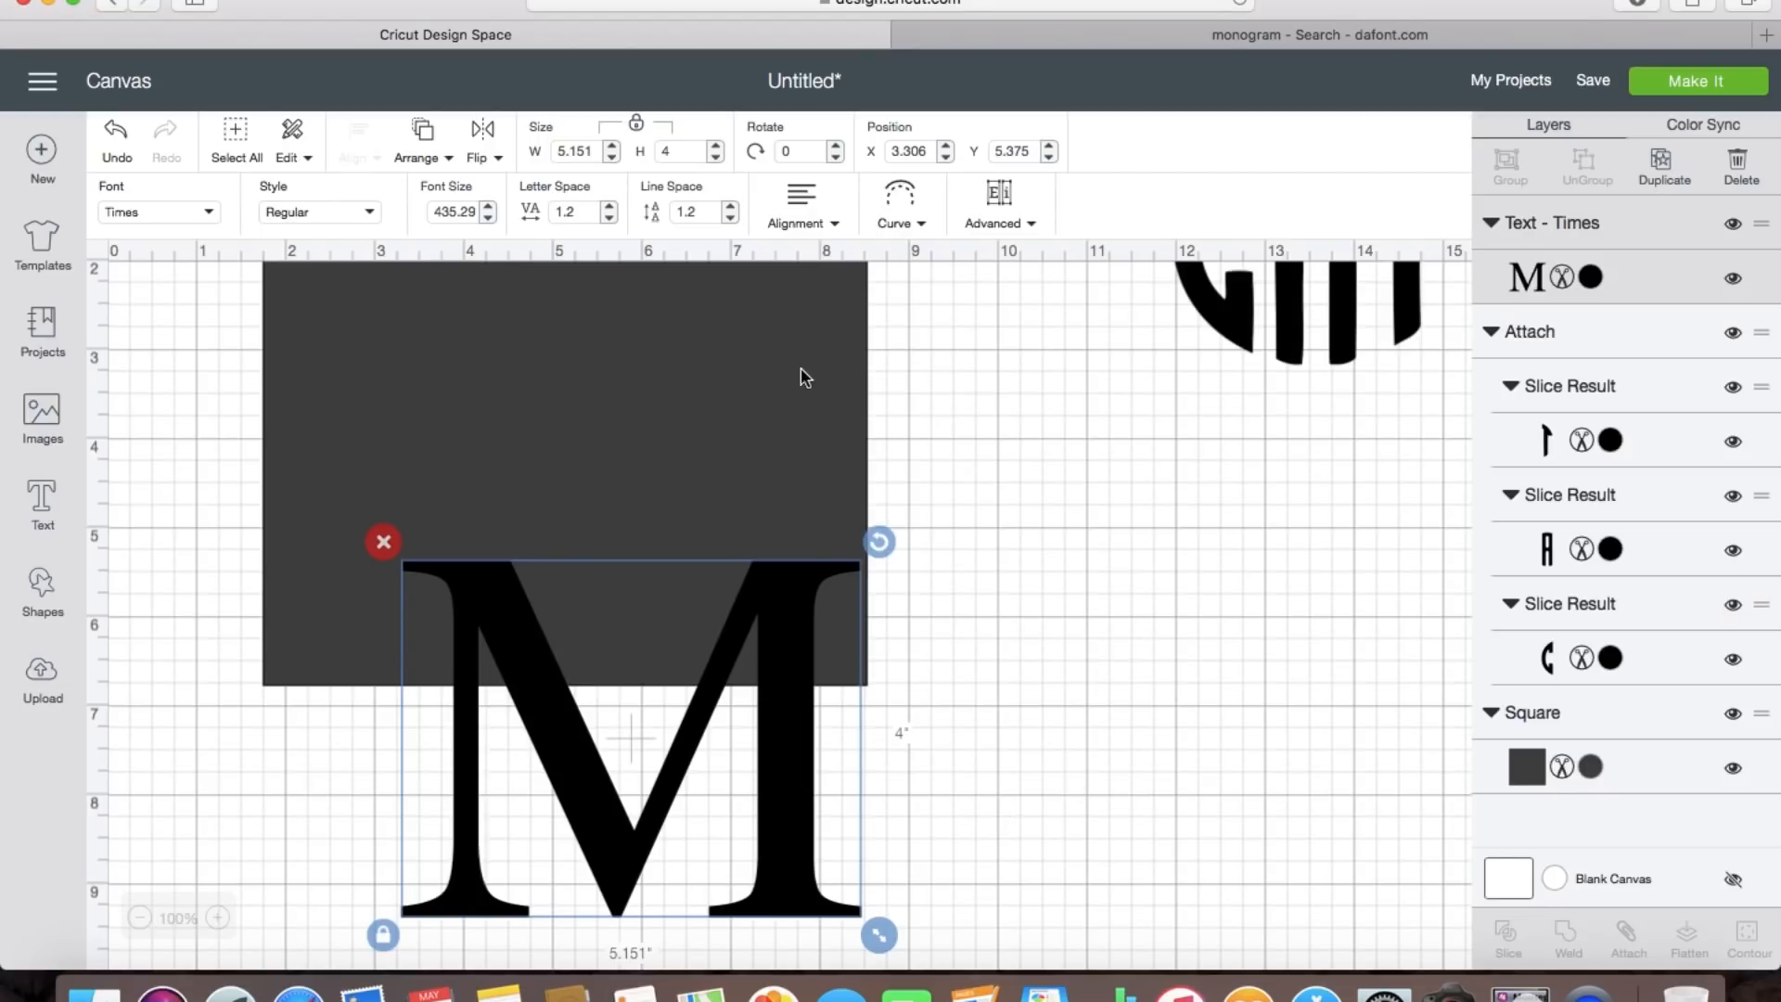
{"action": "mouse_move", "coordinate": [799, 380]}
{"action": "left_mouse_down"}
{"action": "mouse_move", "coordinate": [798, 403]}
{"action": "mouse_move", "coordinate": [767, 279]}
{"action": "mouse_move", "coordinate": [770, 371]}
{"action": "left_mouse_up"}
{"action": "left_click_drag", "start_coordinate": [787, 793], "coordinate": [799, 757]}
{"action": "left_click", "coordinate": [935, 756]}
{"action": "left_click_drag", "start_coordinate": [720, 405], "coordinate": [791, 425]}
{"action": "left_click", "coordinate": [905, 731]}
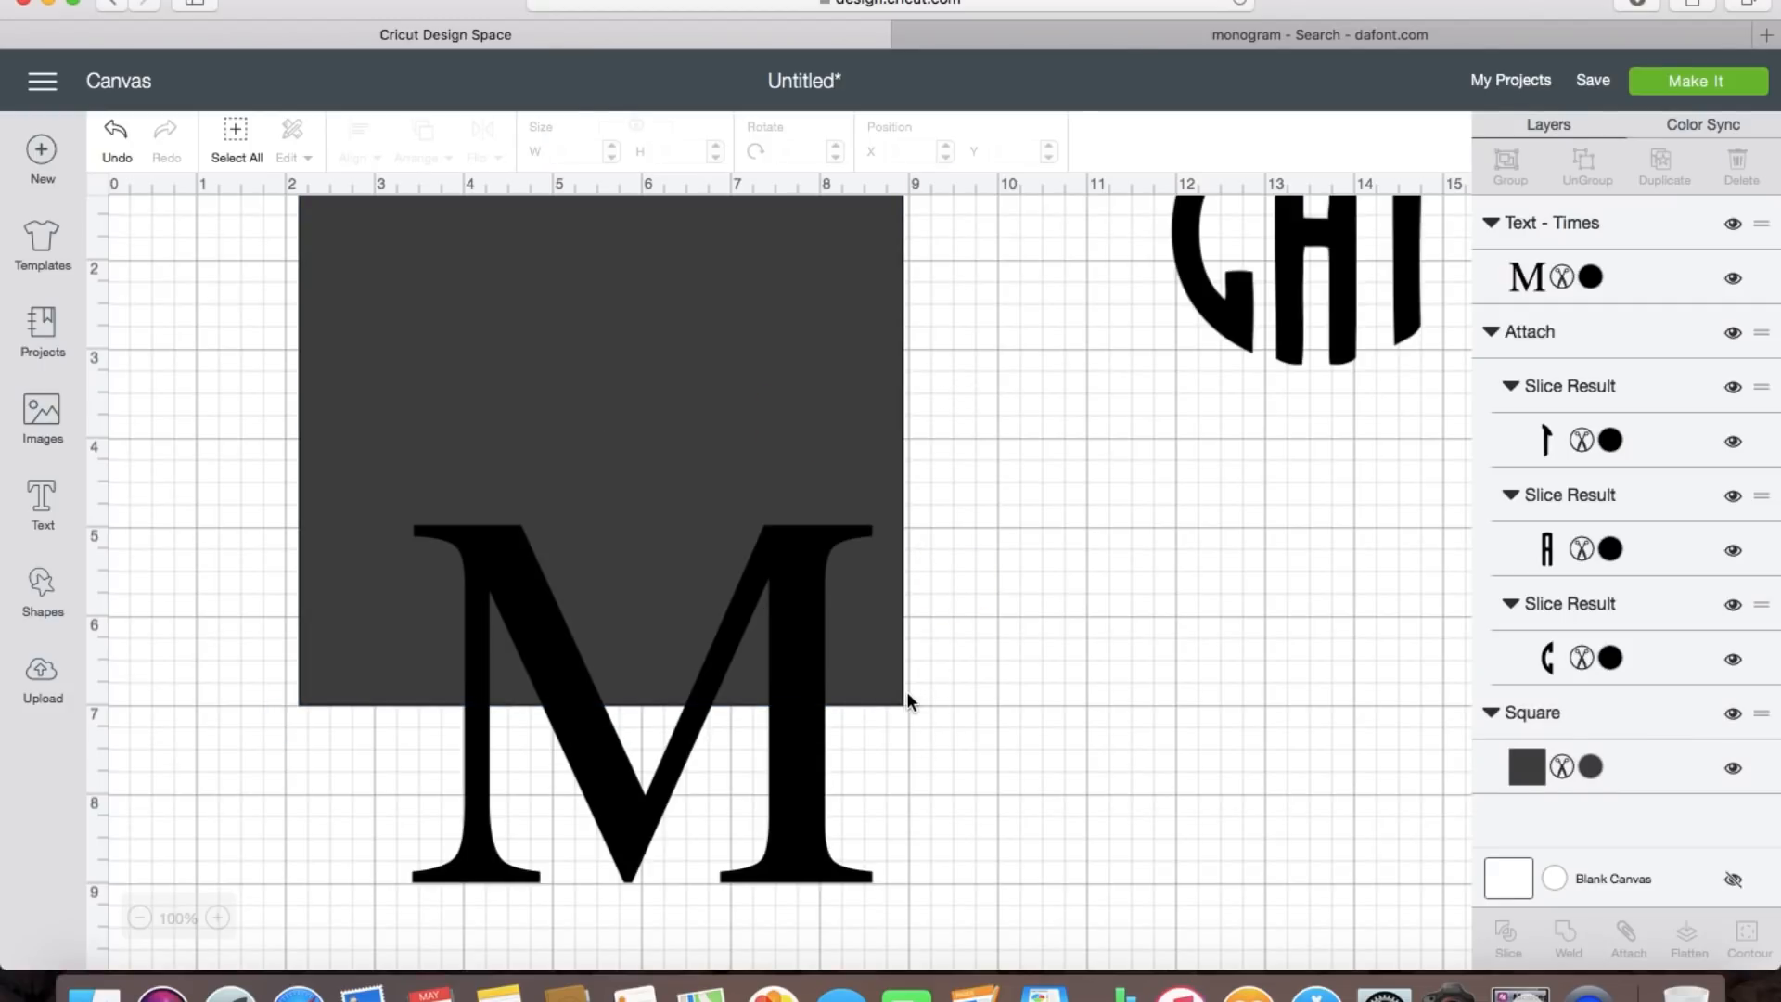
Step: Select the M together with the square and slice them
{"action": "left_click", "coordinate": [792, 807]}
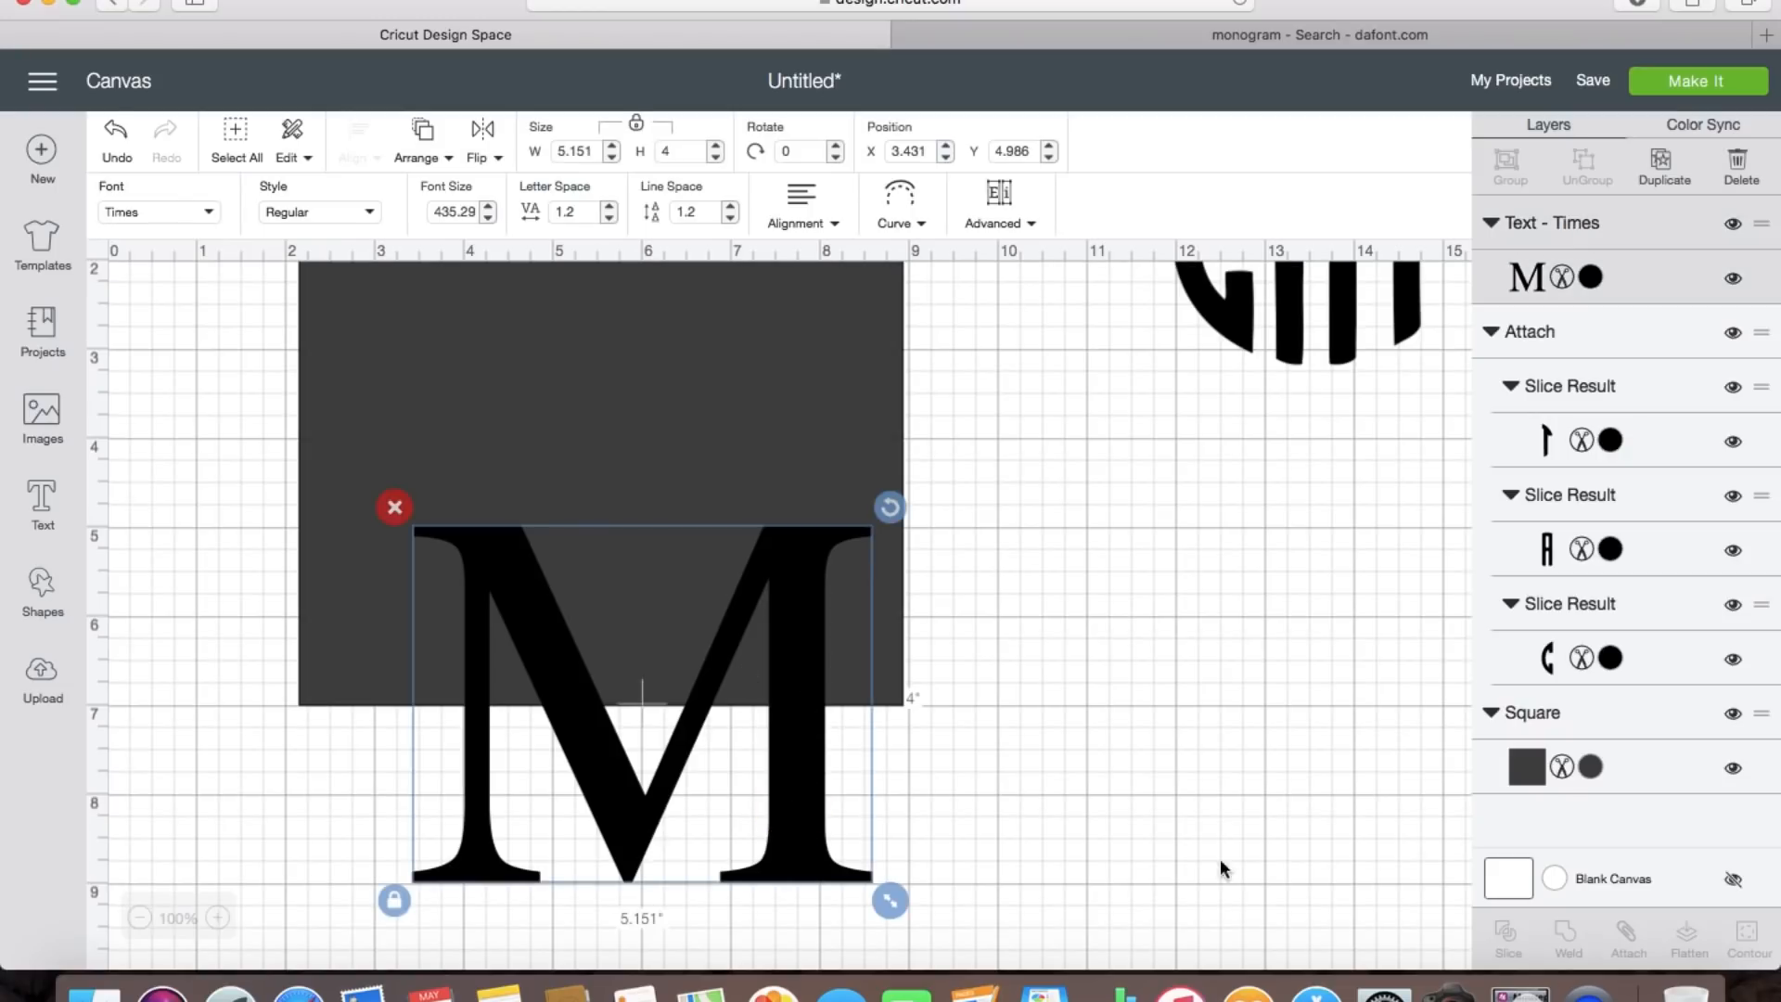
{"action": "left_click", "coordinate": [777, 464], "text": "shift"}
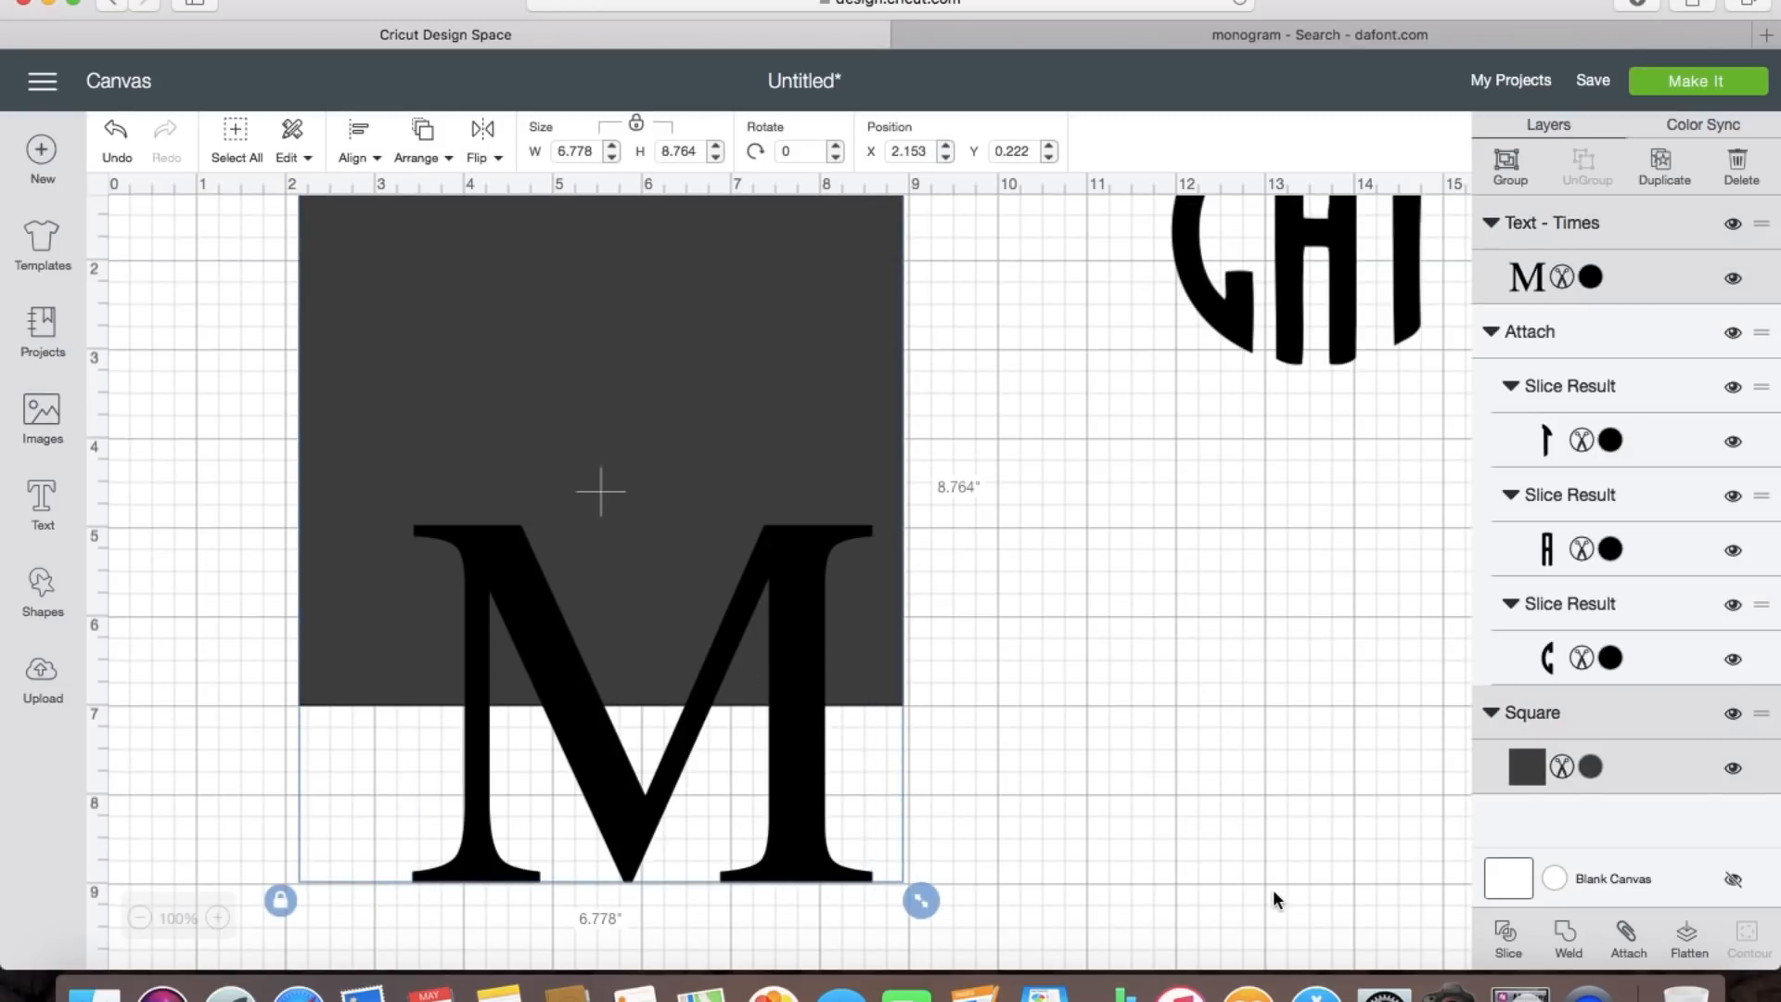
{"action": "left_click", "coordinate": [1487, 945]}
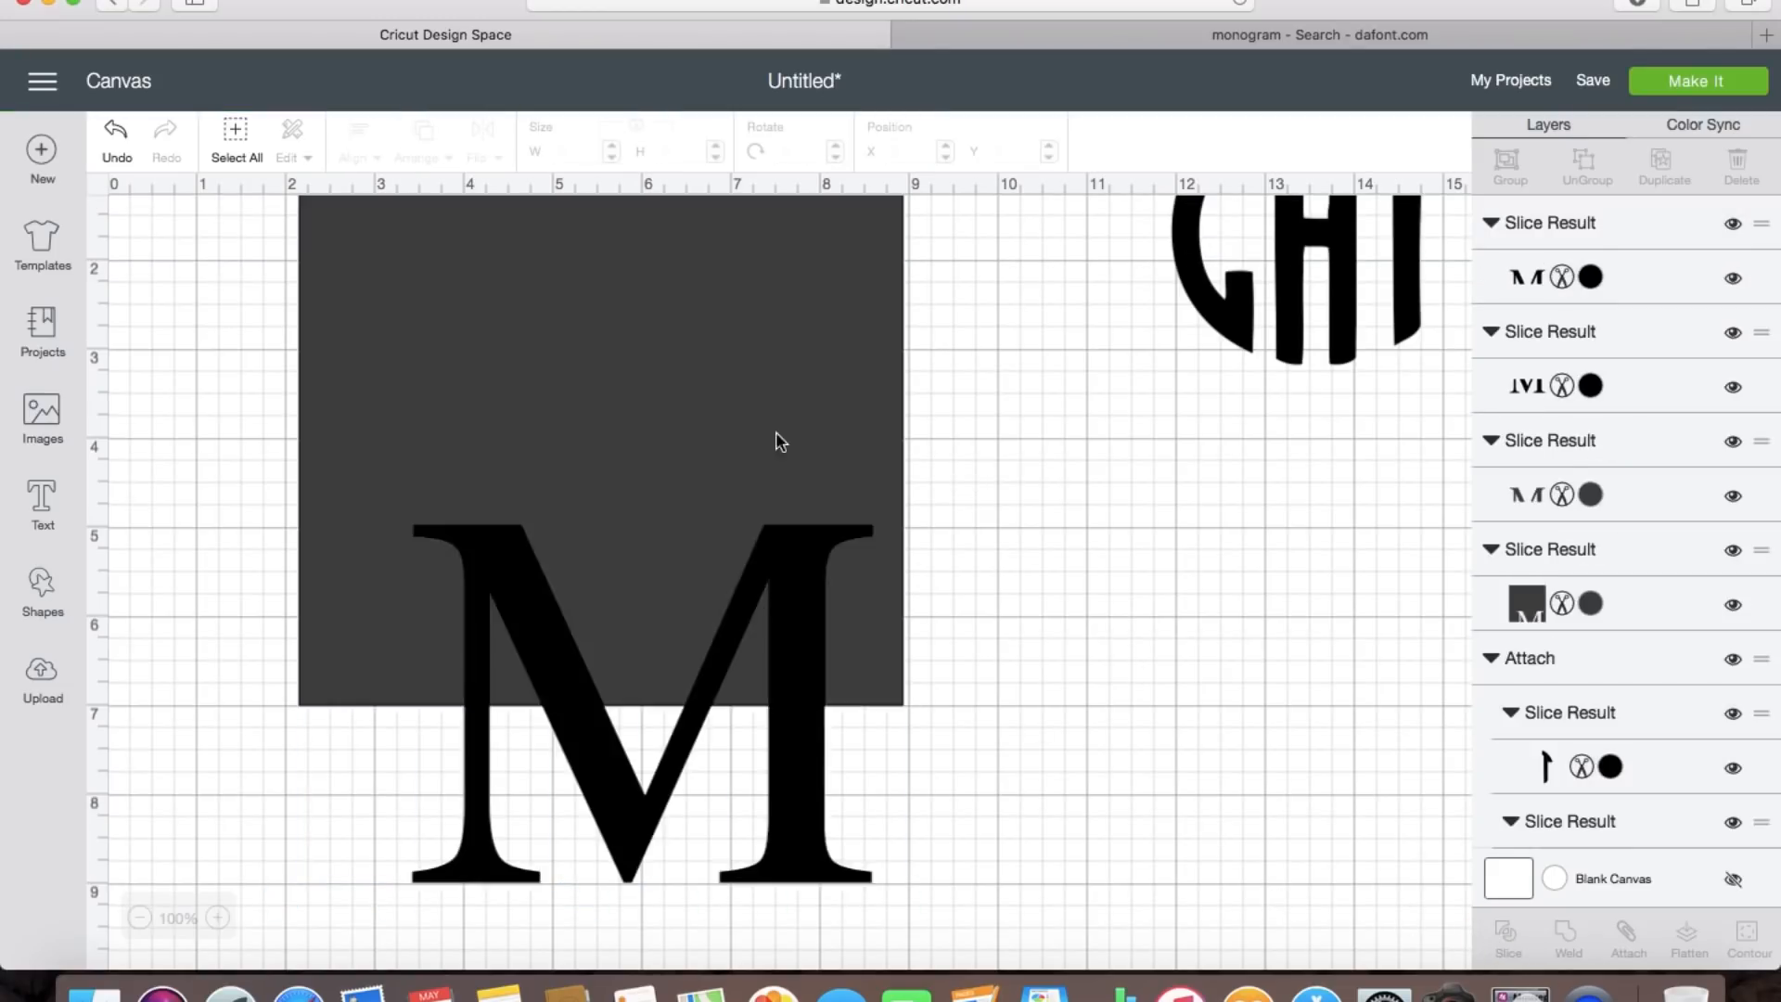
Step: Delete the sliced square and the black duplicate of the M's upper half, keeping the dark grey copy
{"action": "left_click", "coordinate": [769, 441]}
{"action": "key", "text": "Delete"}
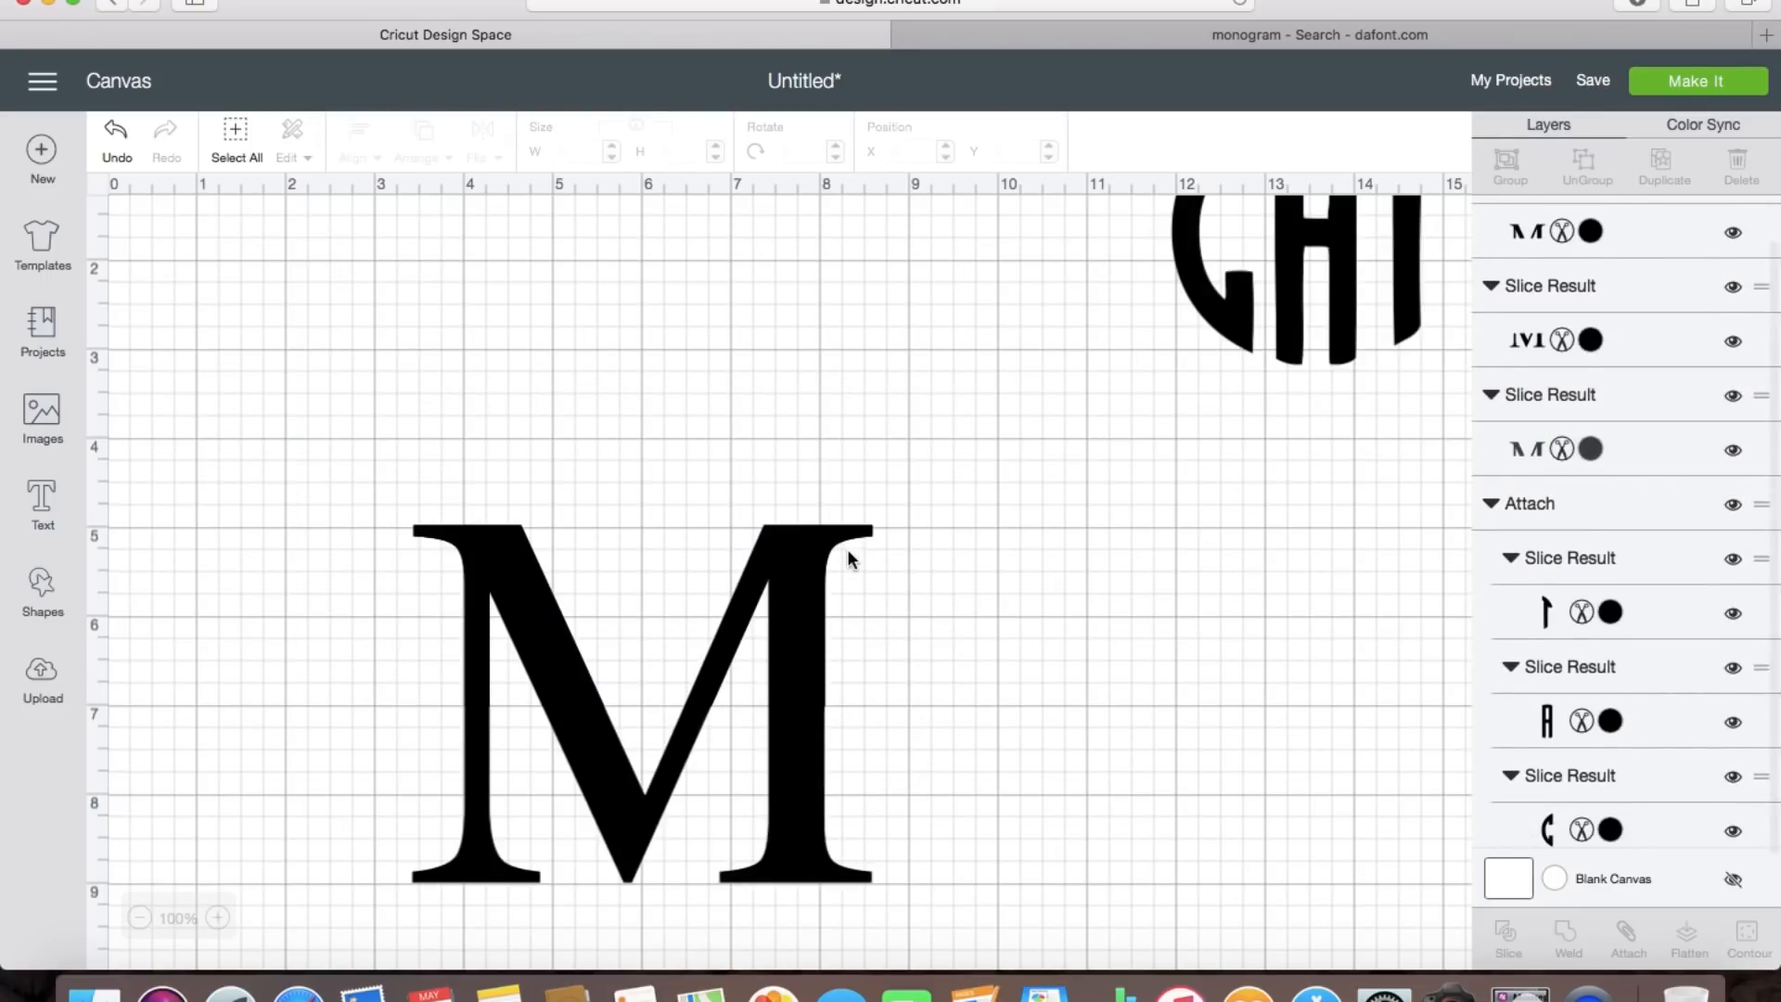
{"action": "left_click", "coordinate": [793, 563]}
{"action": "key", "text": "Delete"}
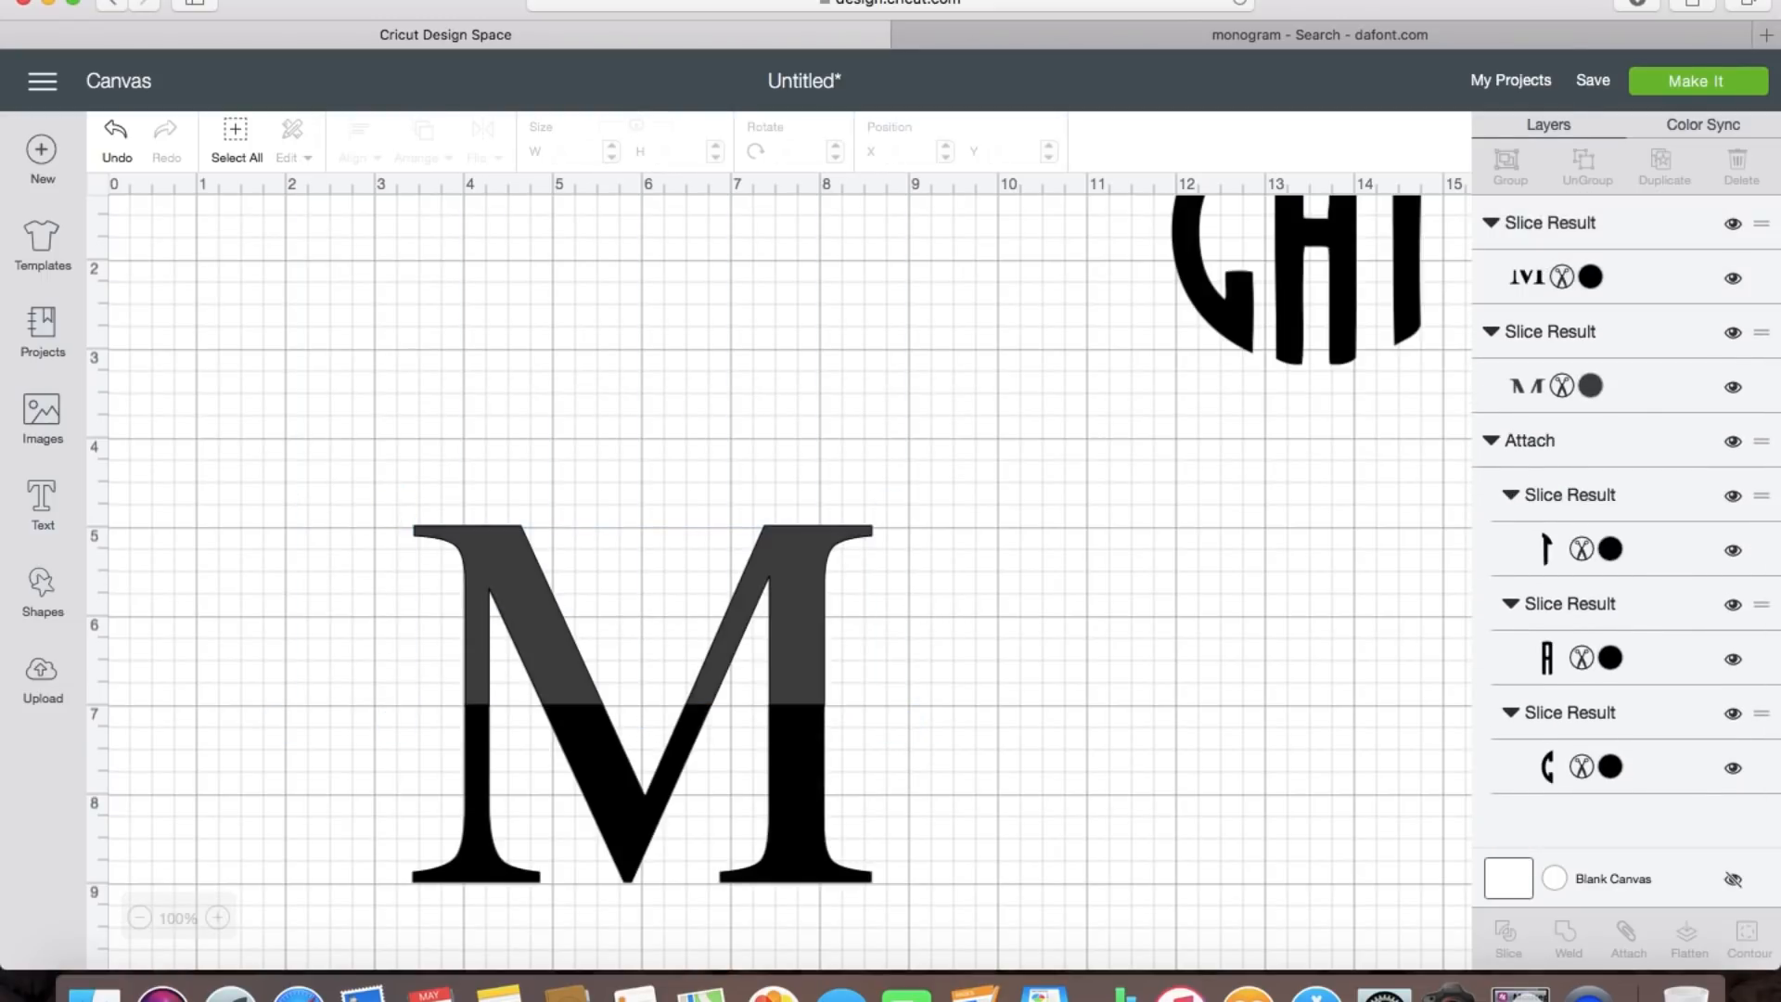
Step: Recolor the dark grey upper half of the M to black
{"action": "left_click", "coordinate": [770, 572]}
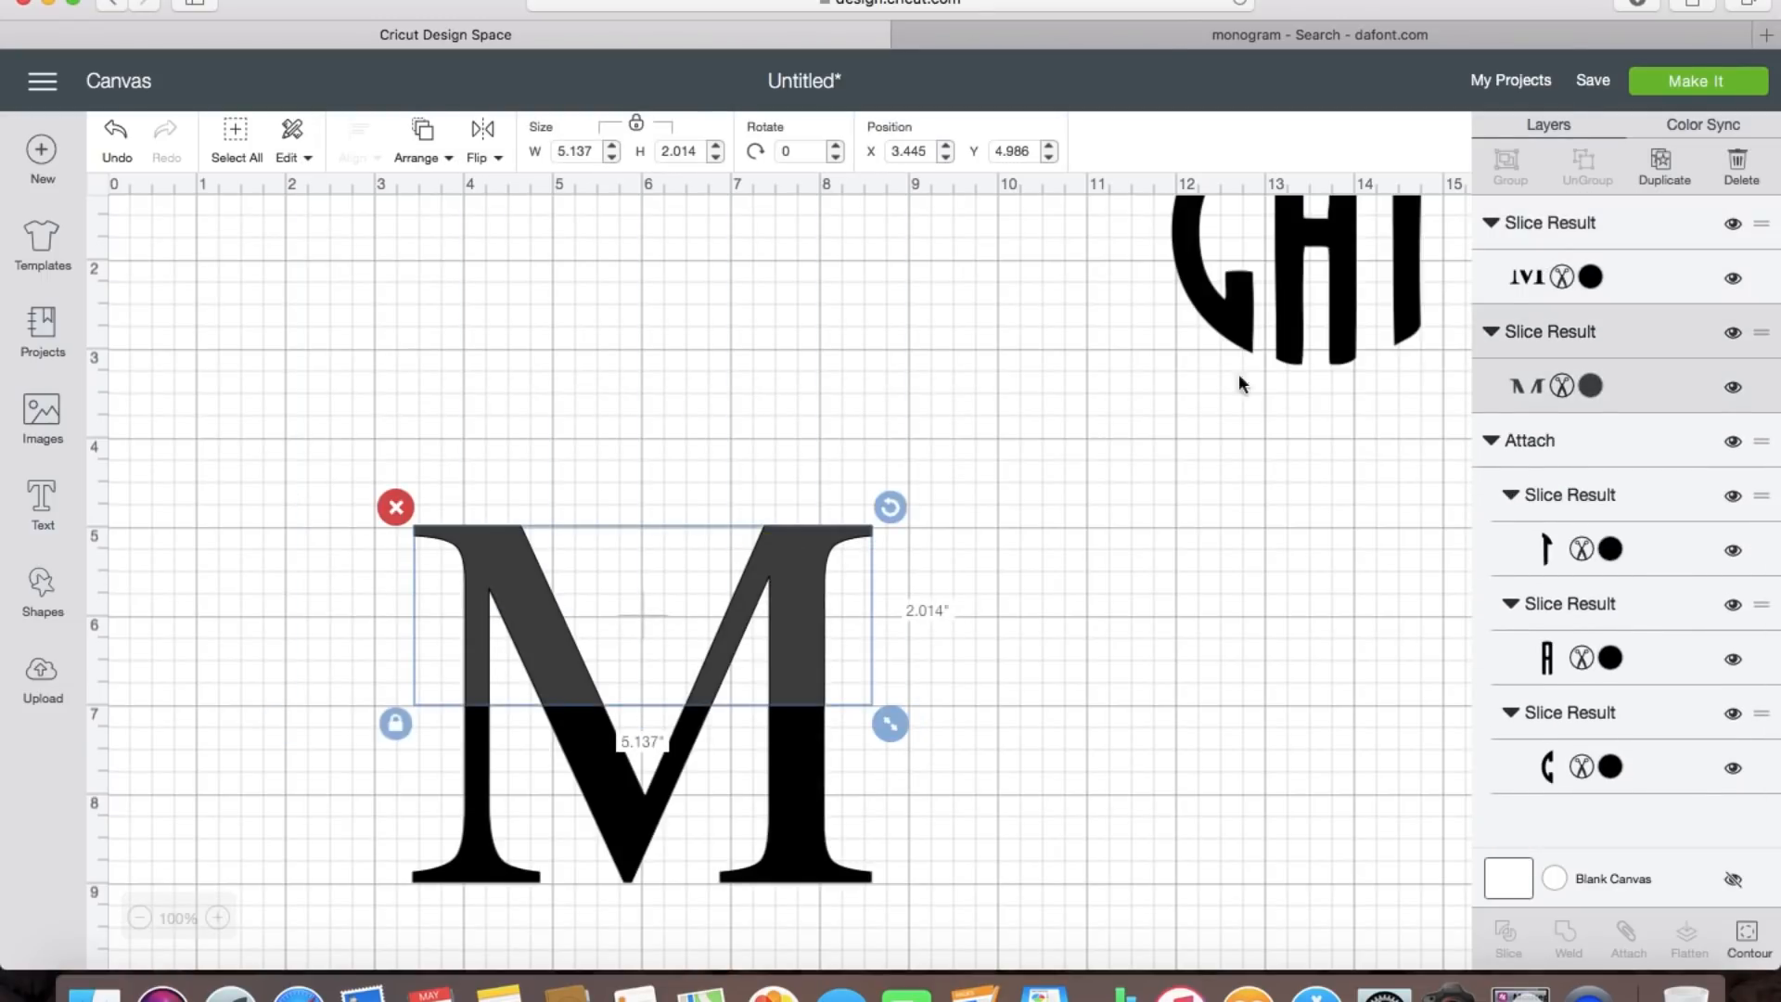
{"action": "left_click", "coordinate": [1595, 382]}
{"action": "left_click", "coordinate": [1220, 321]}
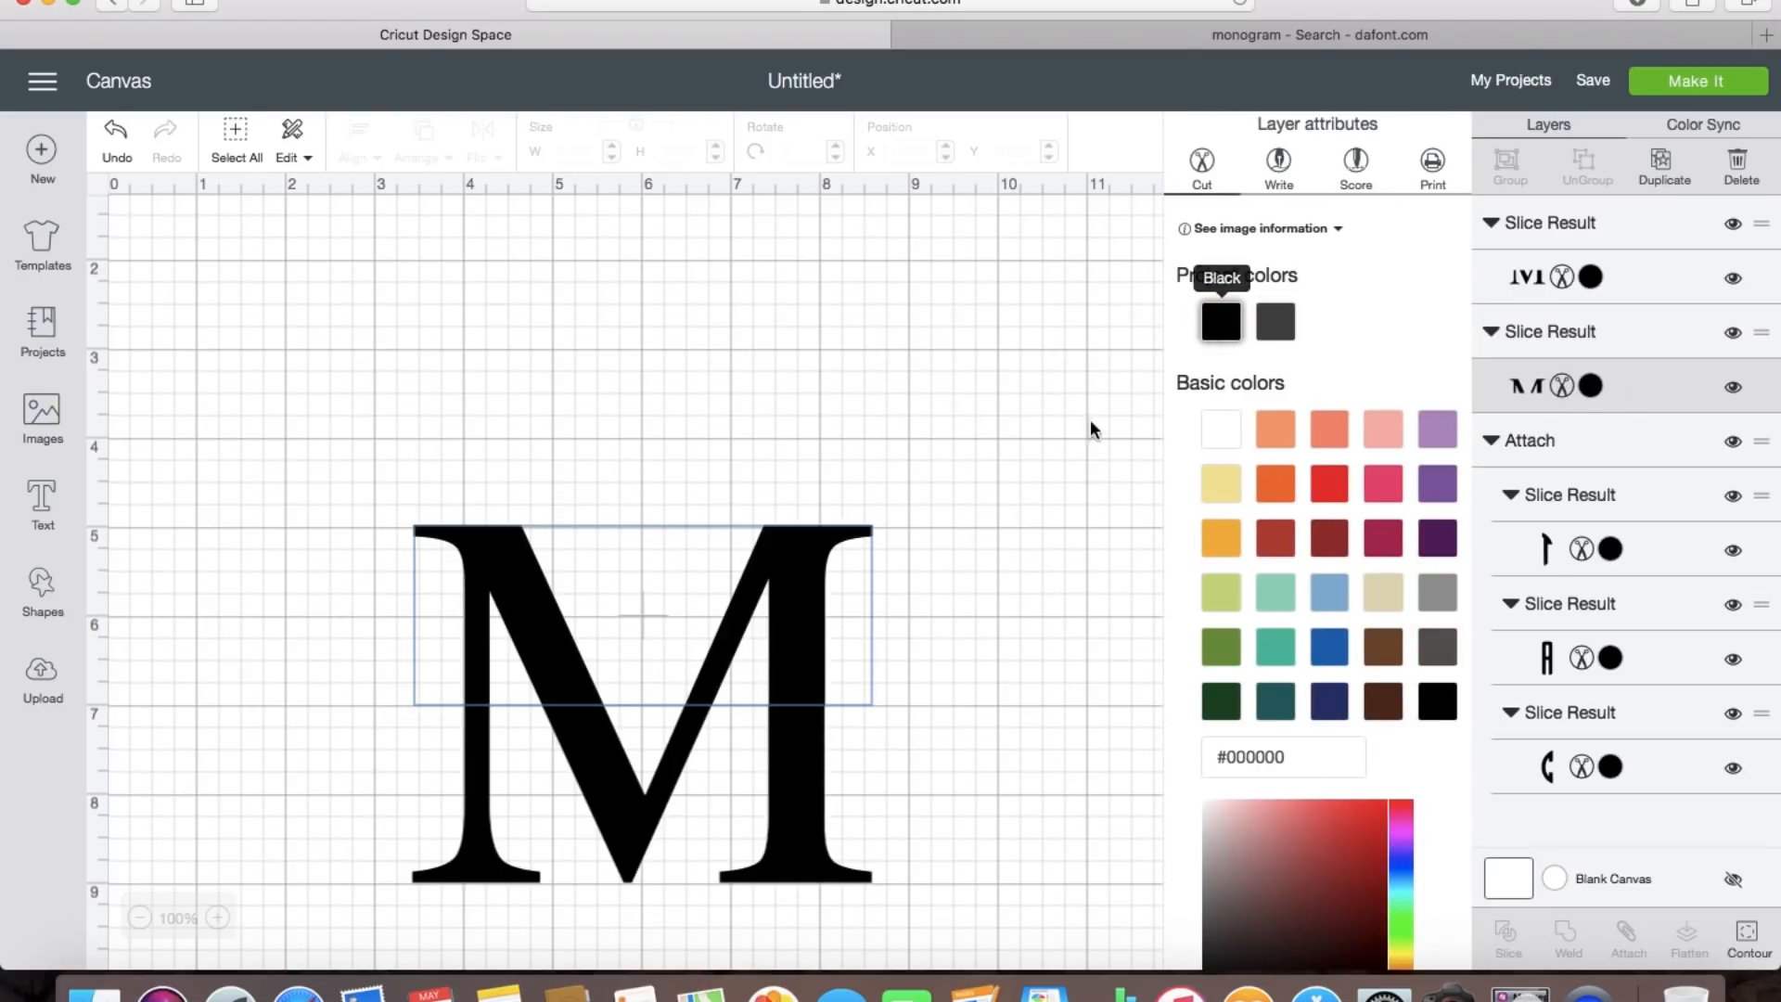
Step: Nudge the M's upper half straight up to Y 3.986, opening a gap of about 1 in above the lower half
{"action": "left_click", "coordinate": [772, 614]}
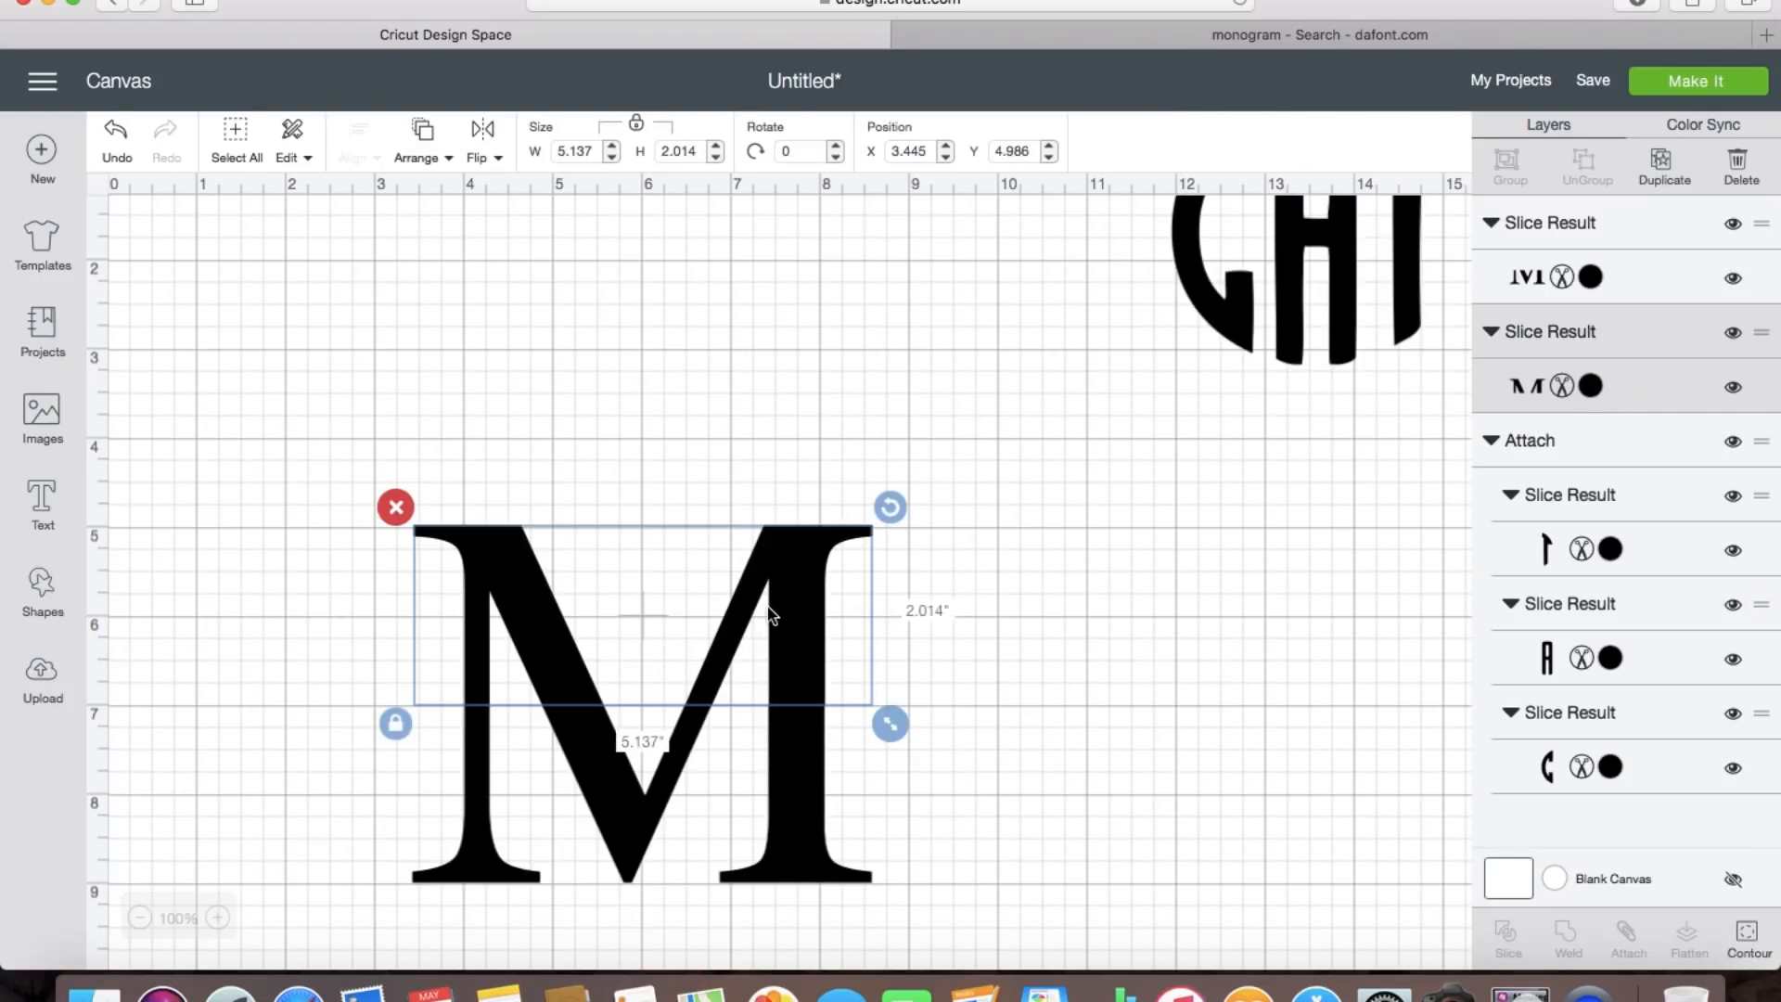
{"action": "key", "text": "Up"}
{"action": "key", "text": "Up"}
{"action": "key", "text": "Up"}
{"action": "key", "text": "Up"}
{"action": "key", "text": "Up"}
{"action": "key", "text": "Up"}
{"action": "key", "text": "Up"}
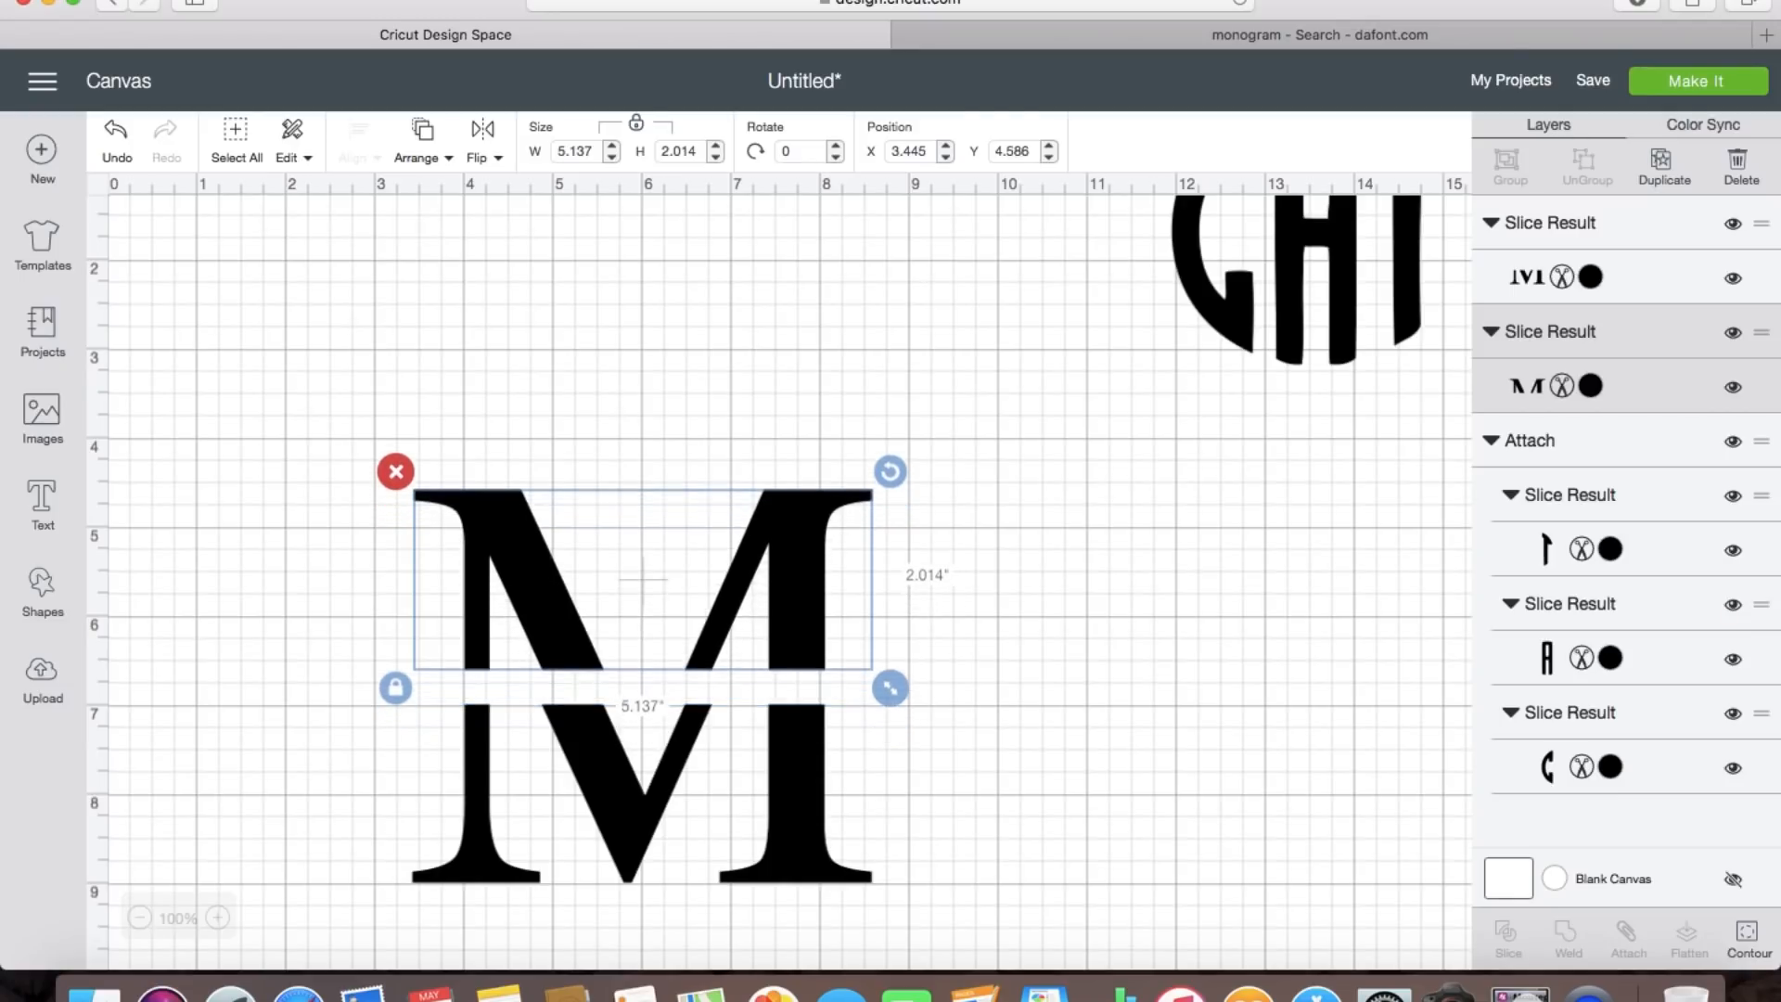
{"action": "key", "text": "Up"}
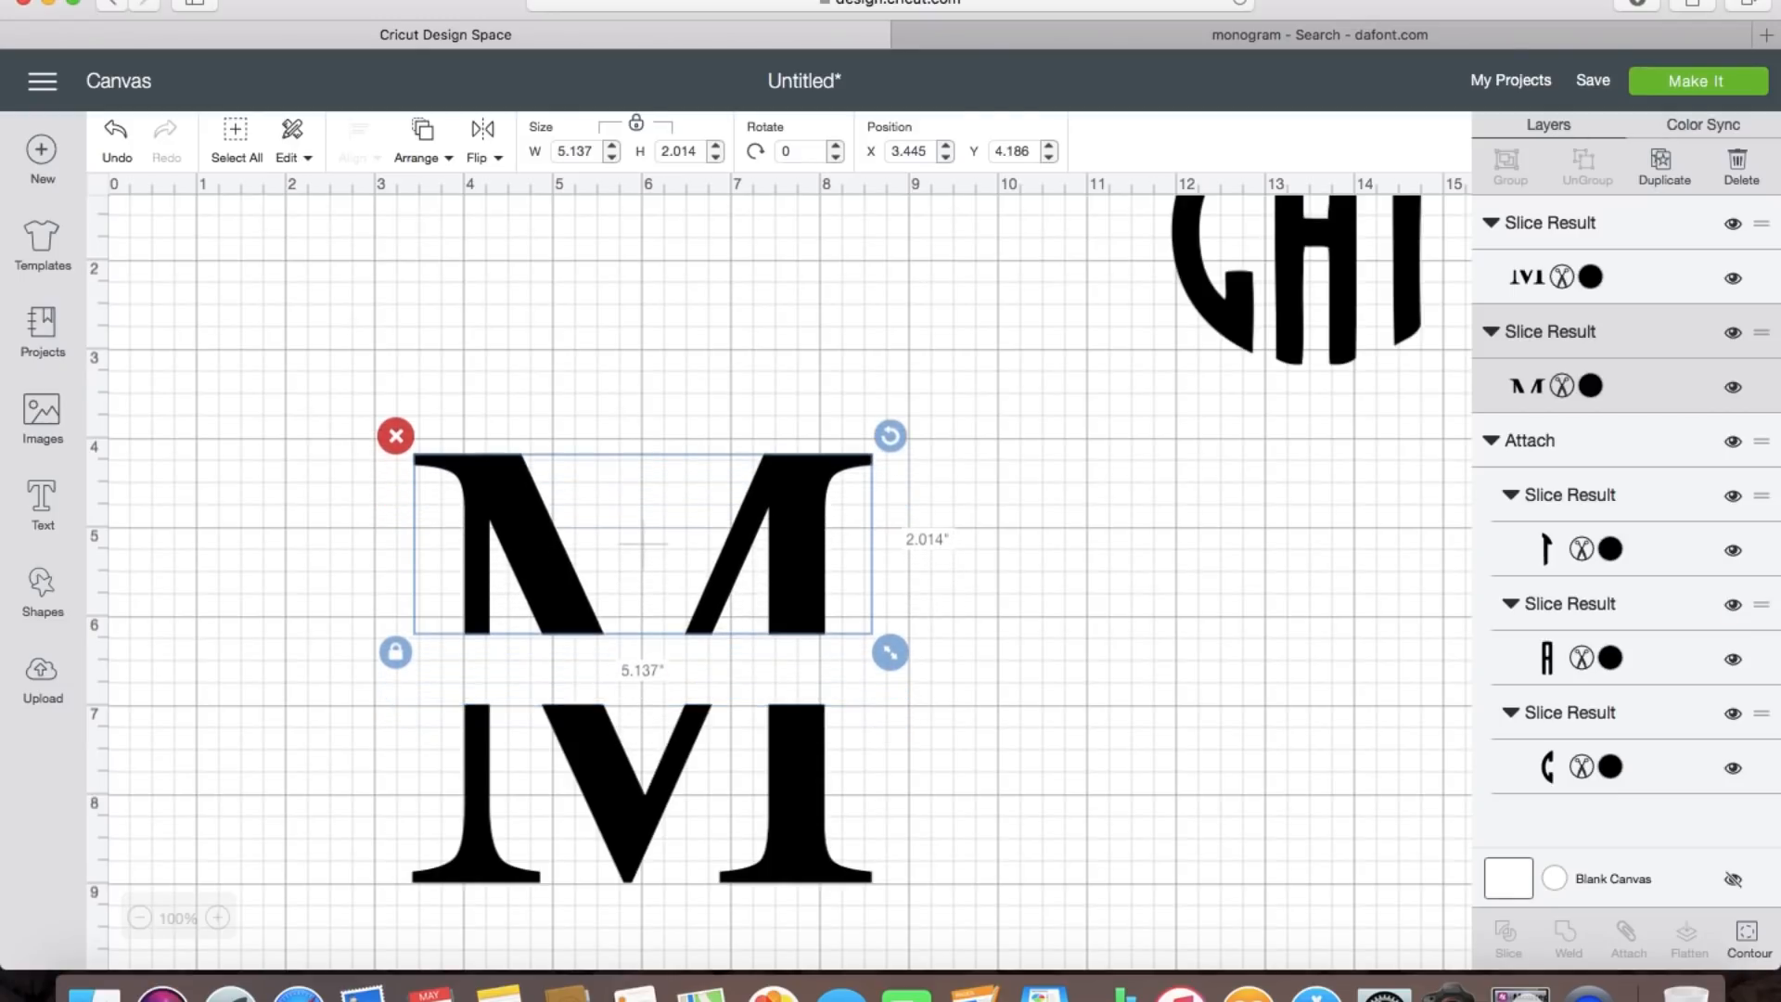
{"action": "key", "text": "Up"}
{"action": "key", "text": "Up"}
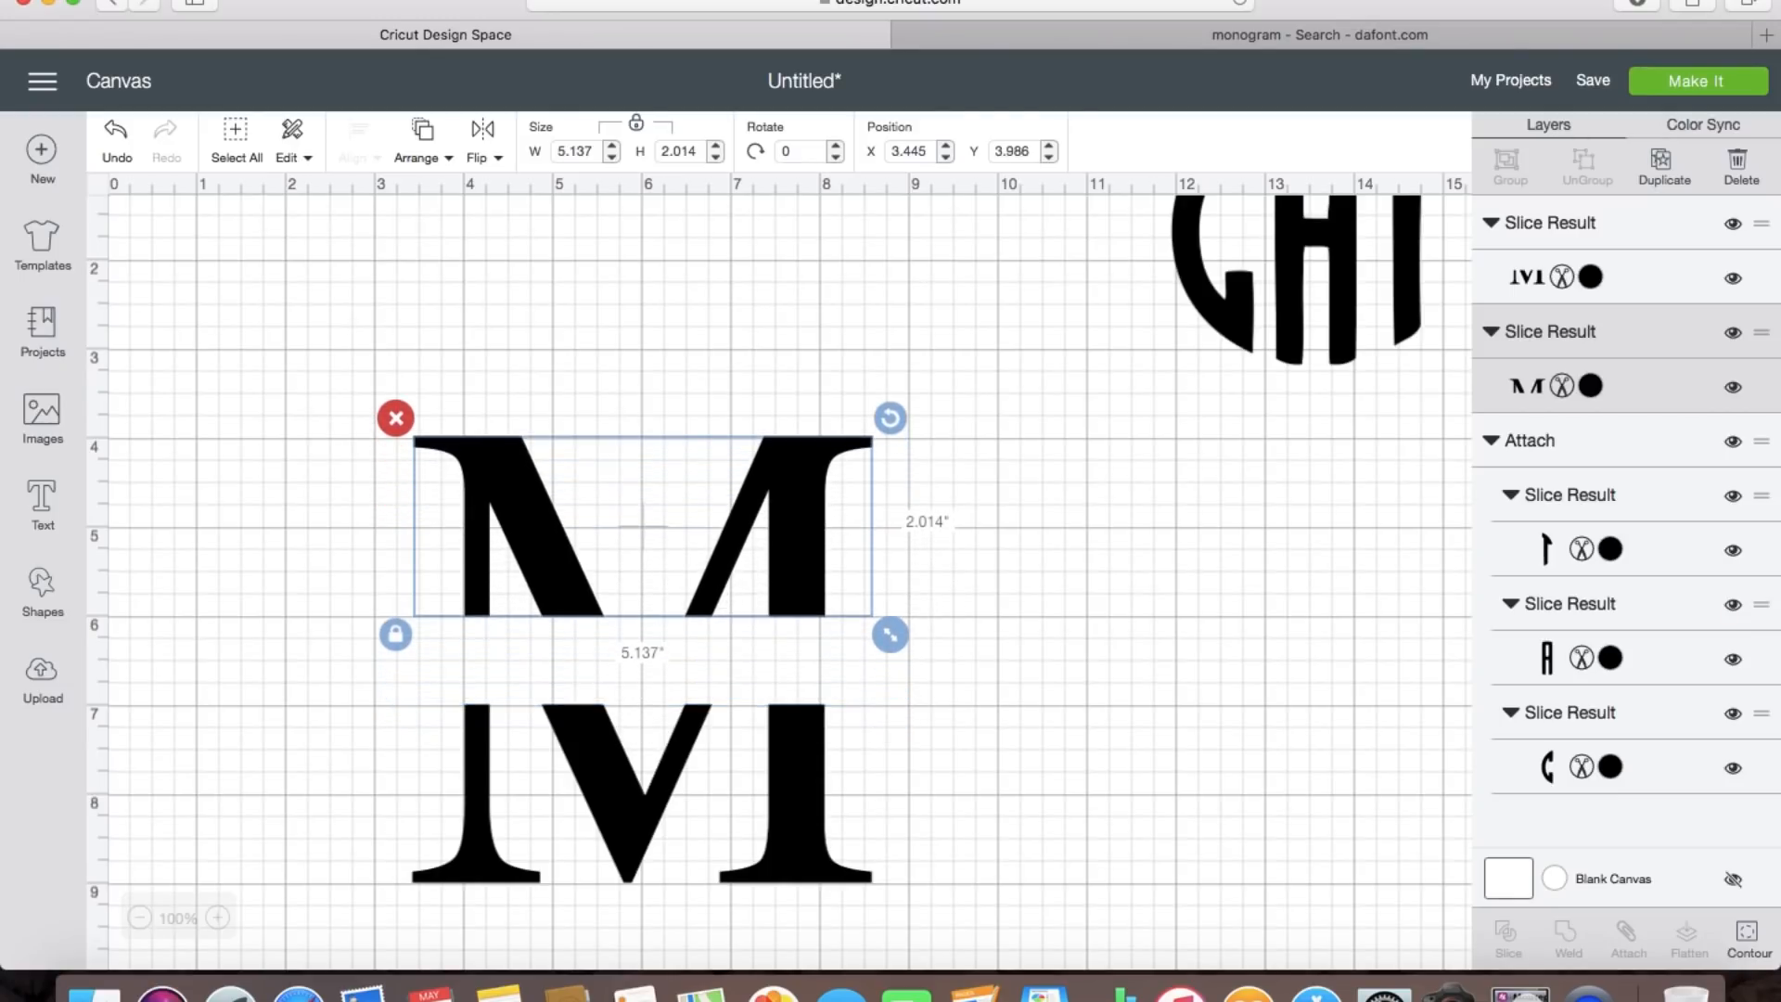
{"action": "left_click", "coordinate": [928, 706]}
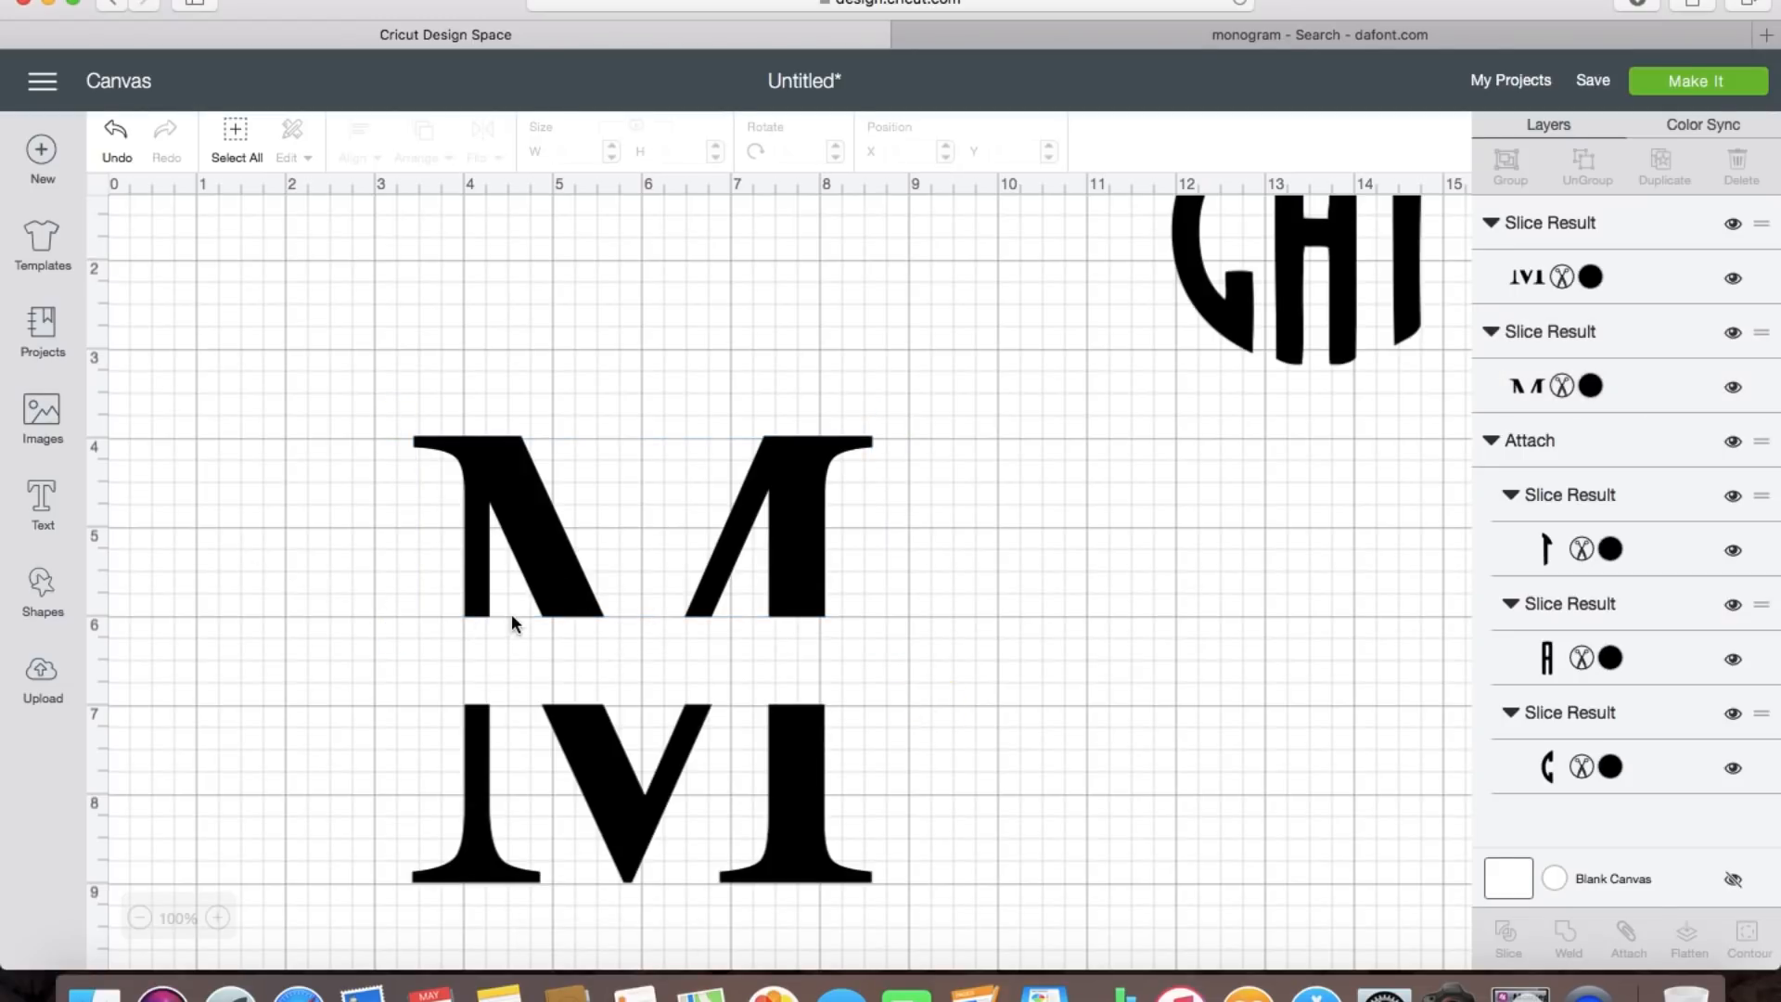
Step: Add a new square shape to the canvas
{"action": "left_click", "coordinate": [40, 589]}
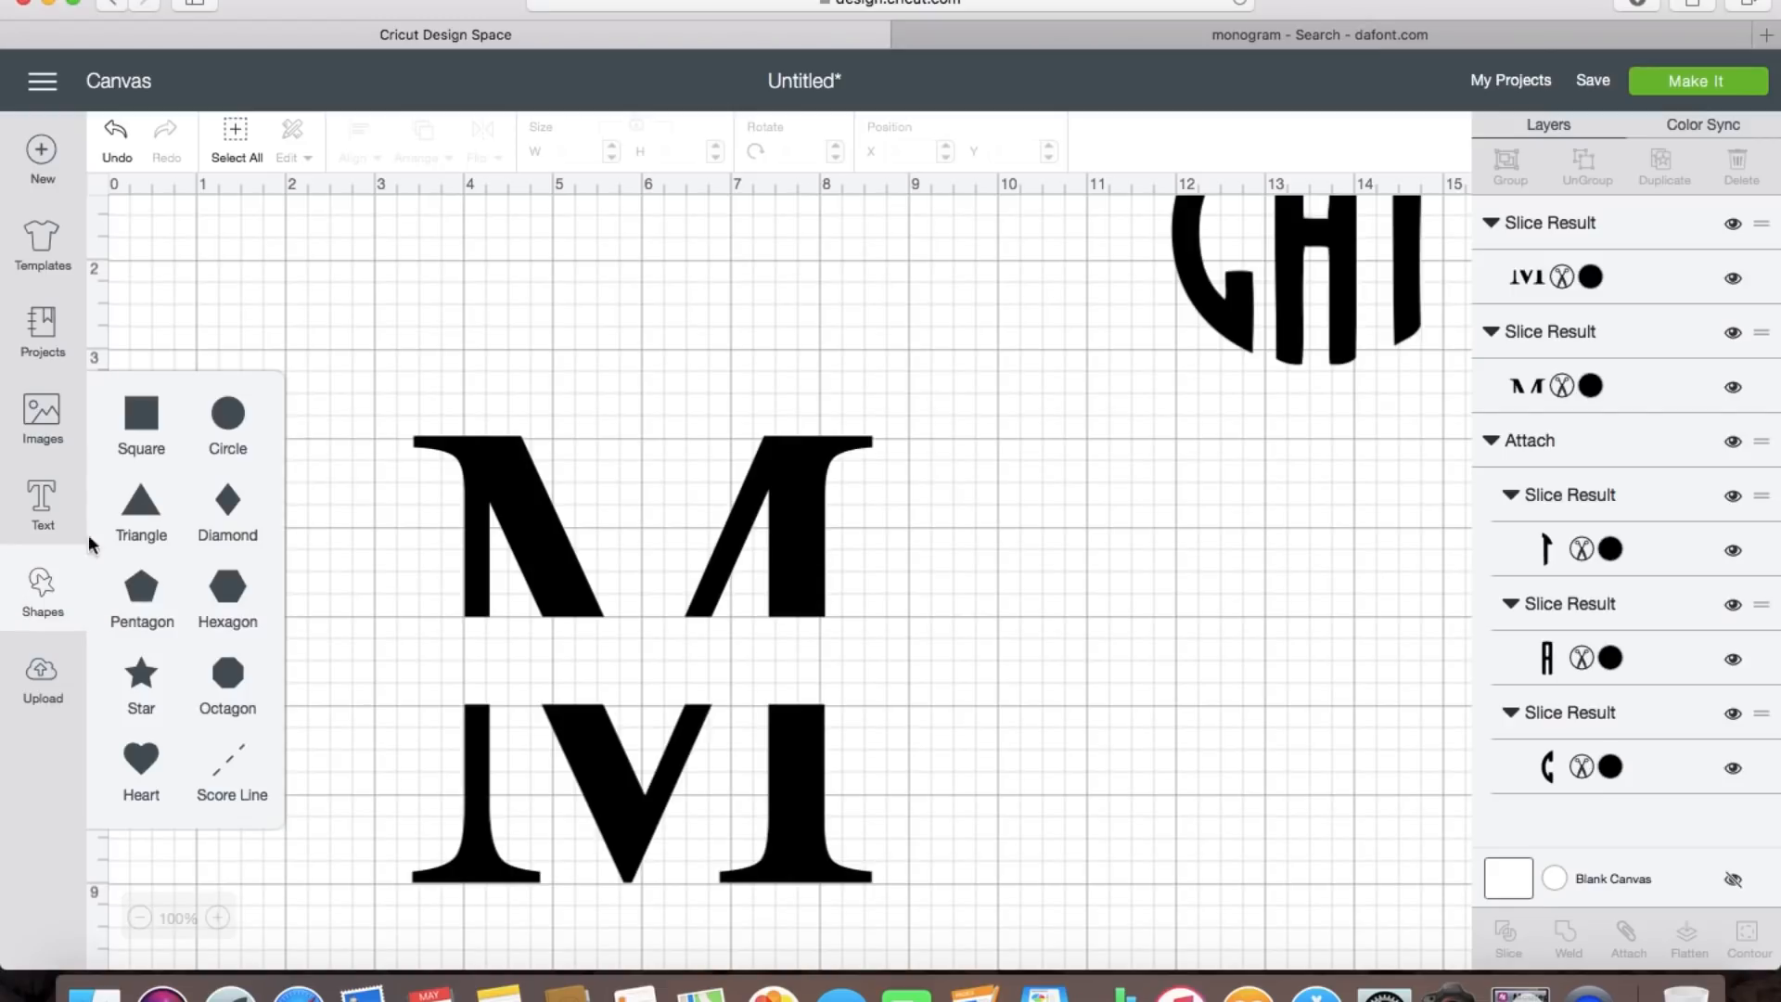
{"action": "left_click", "coordinate": [139, 408]}
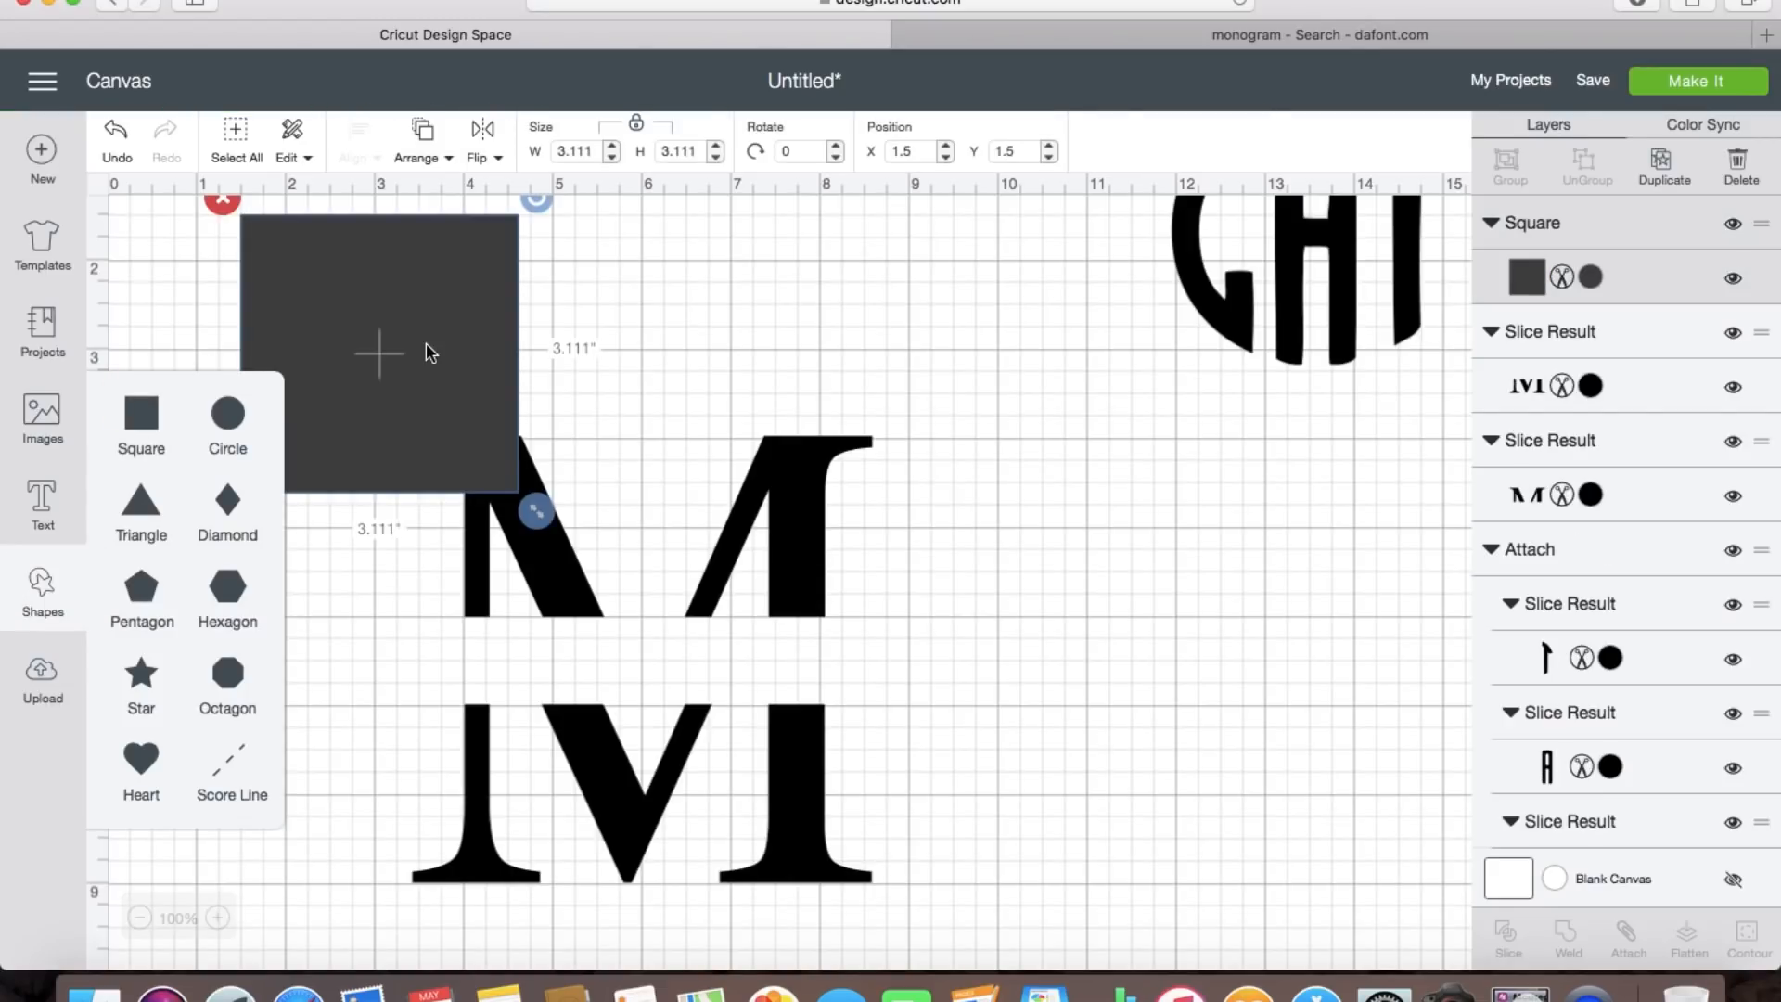
Step: Set the new square's width to 5.151 in with proportions locked, using the width of the M's halves as reference
{"action": "left_click", "coordinate": [431, 395]}
{"action": "left_click_drag", "start_coordinate": [432, 394], "coordinate": [435, 398]}
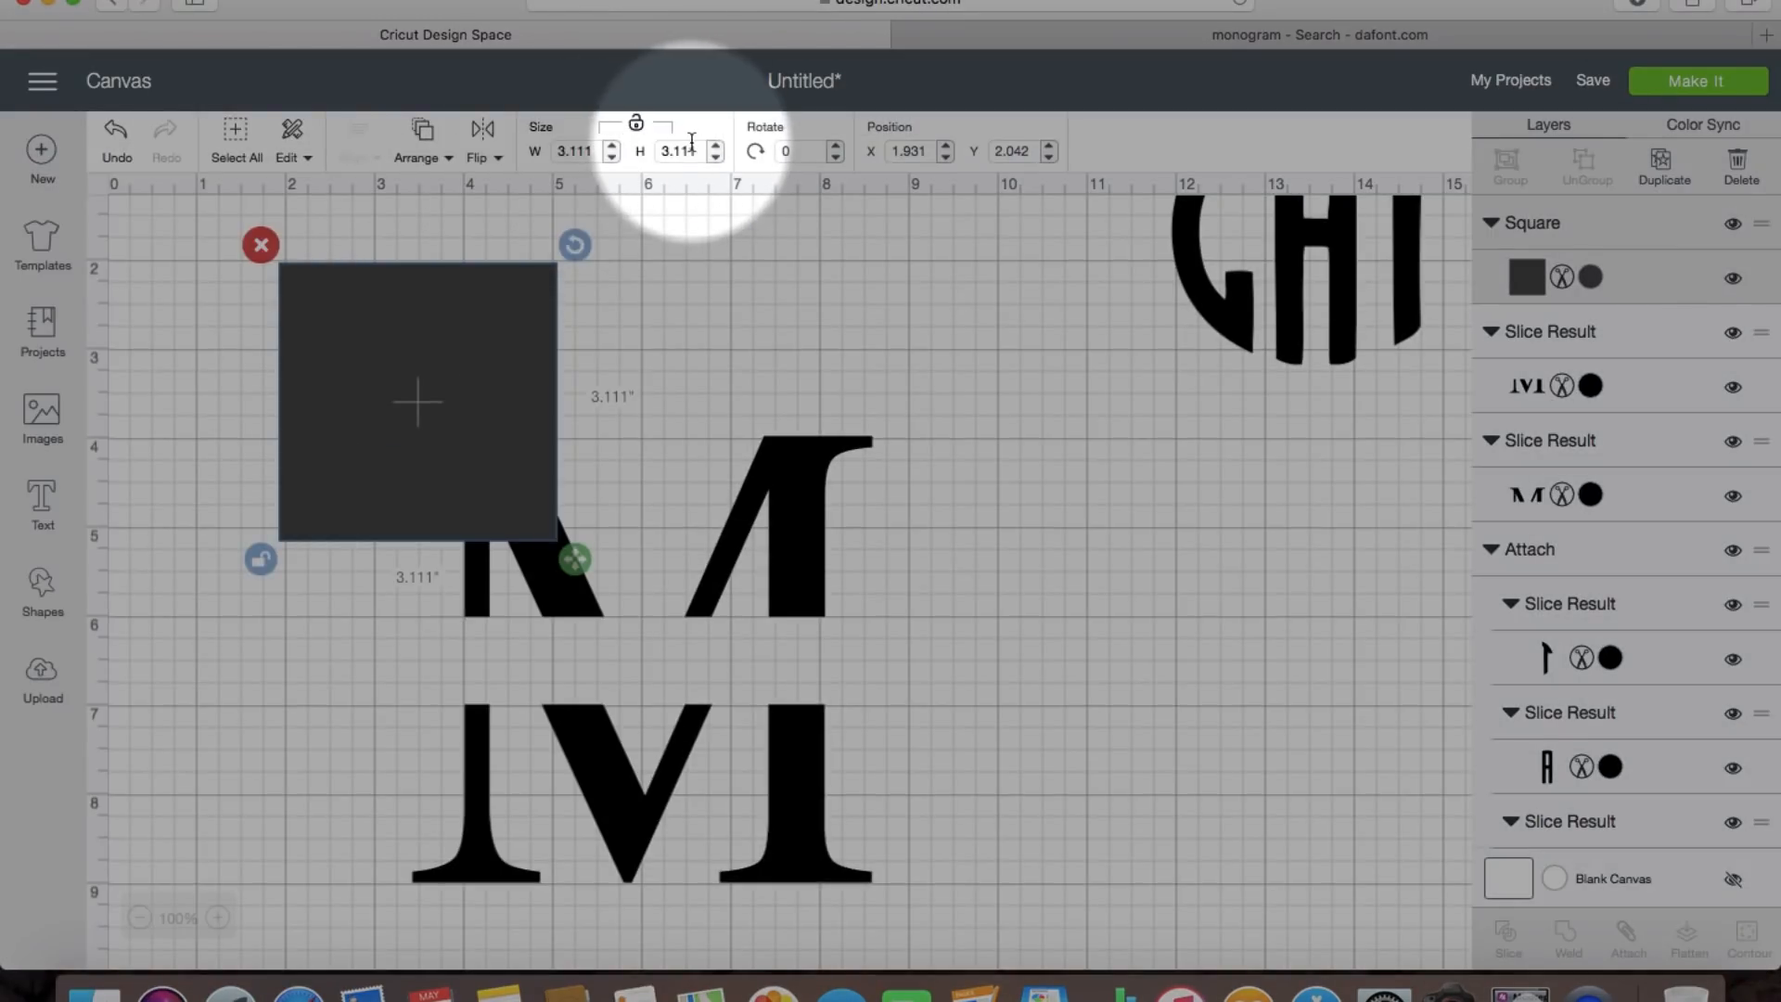
{"action": "left_click", "coordinate": [597, 149]}
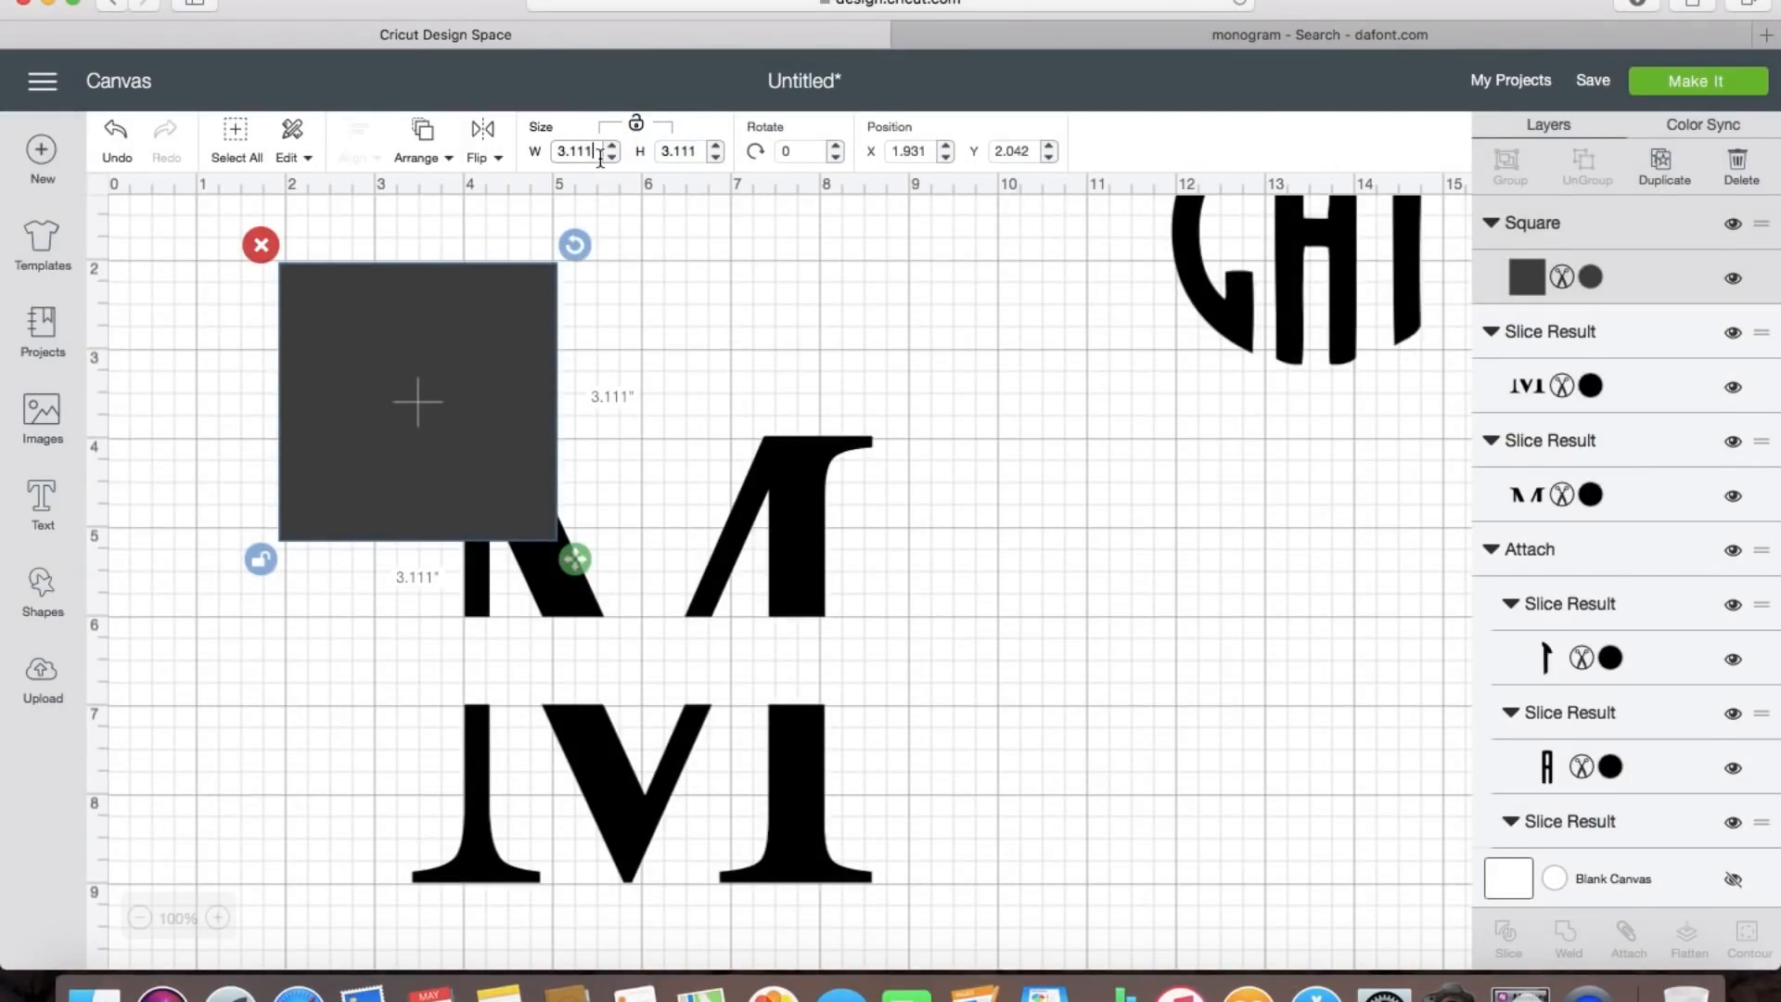
{"action": "left_click", "coordinate": [821, 519]}
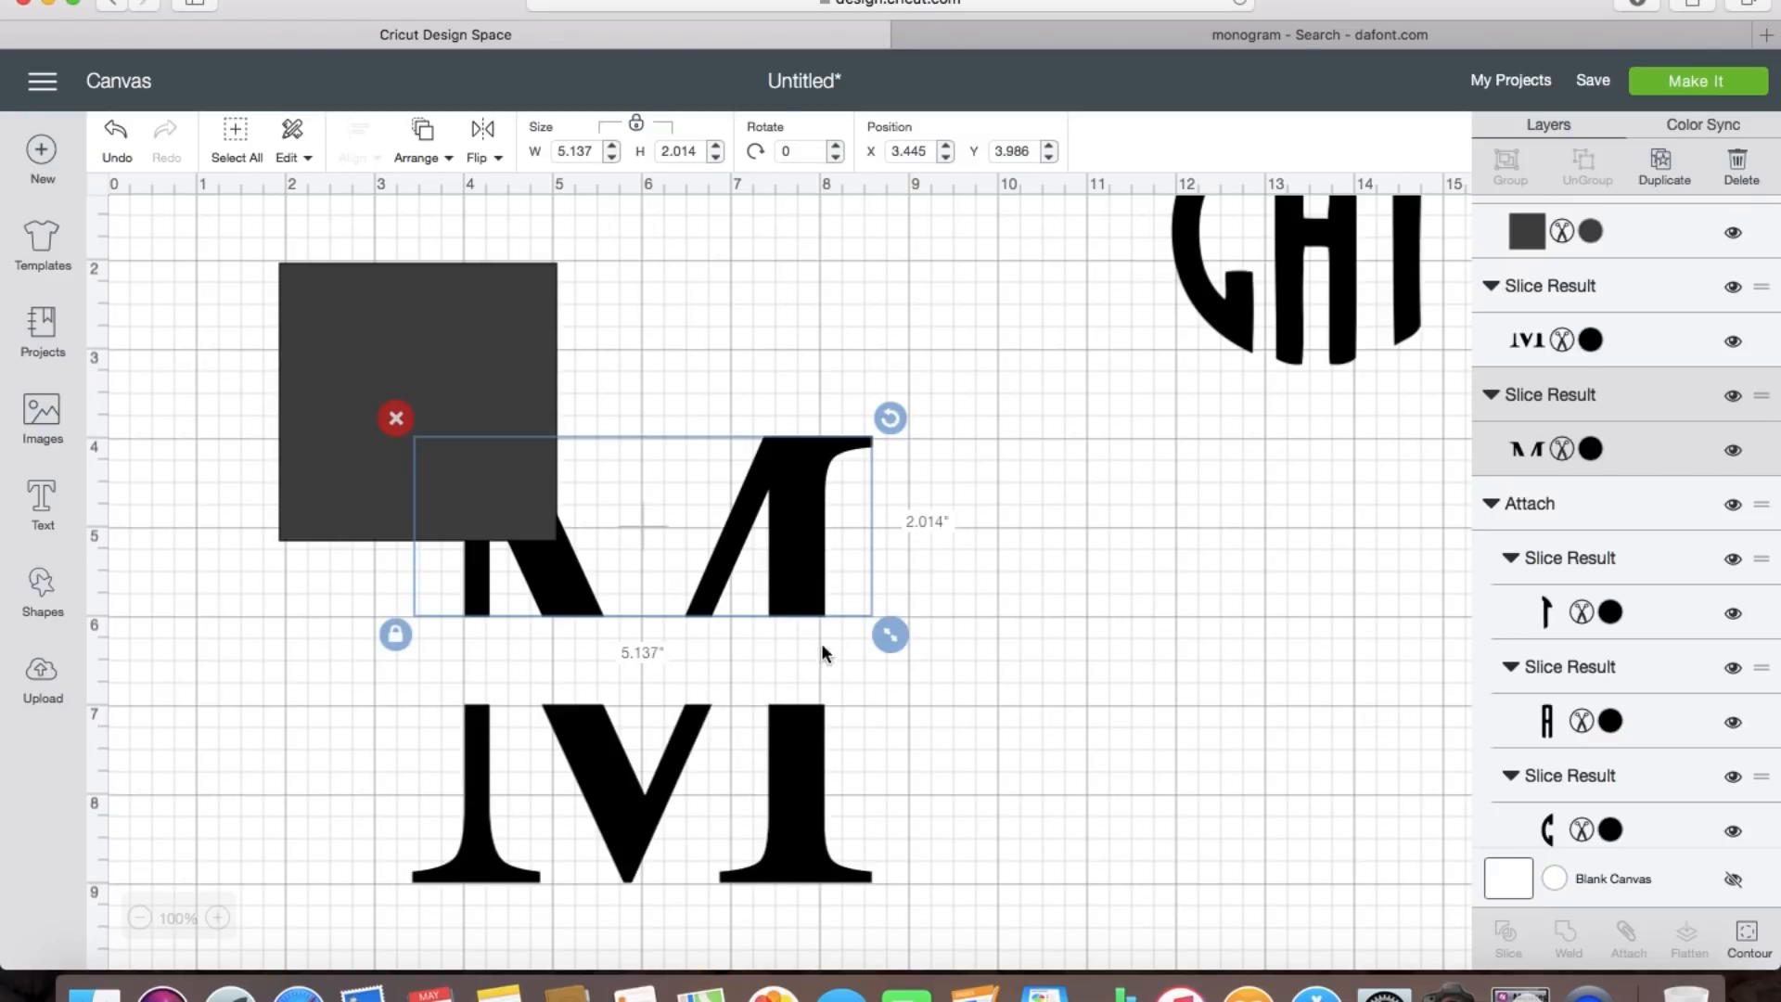
{"action": "left_click", "coordinate": [801, 738], "text": "shift"}
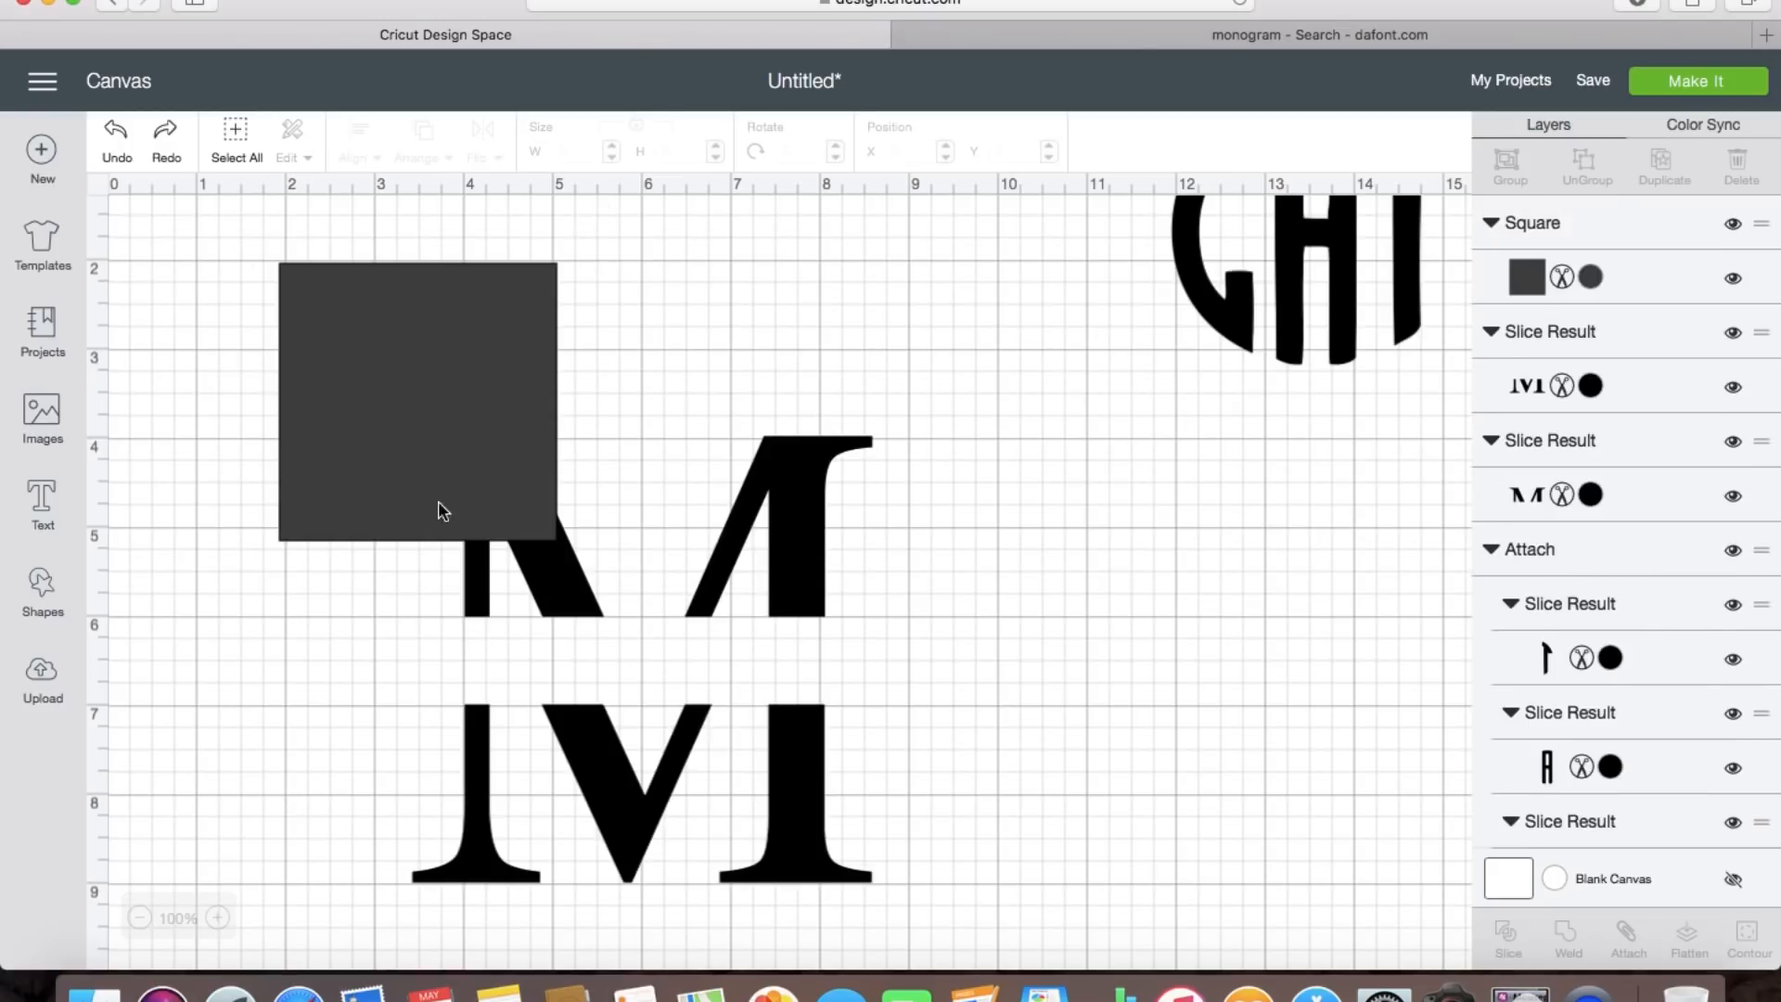
{"action": "left_click", "coordinate": [442, 511]}
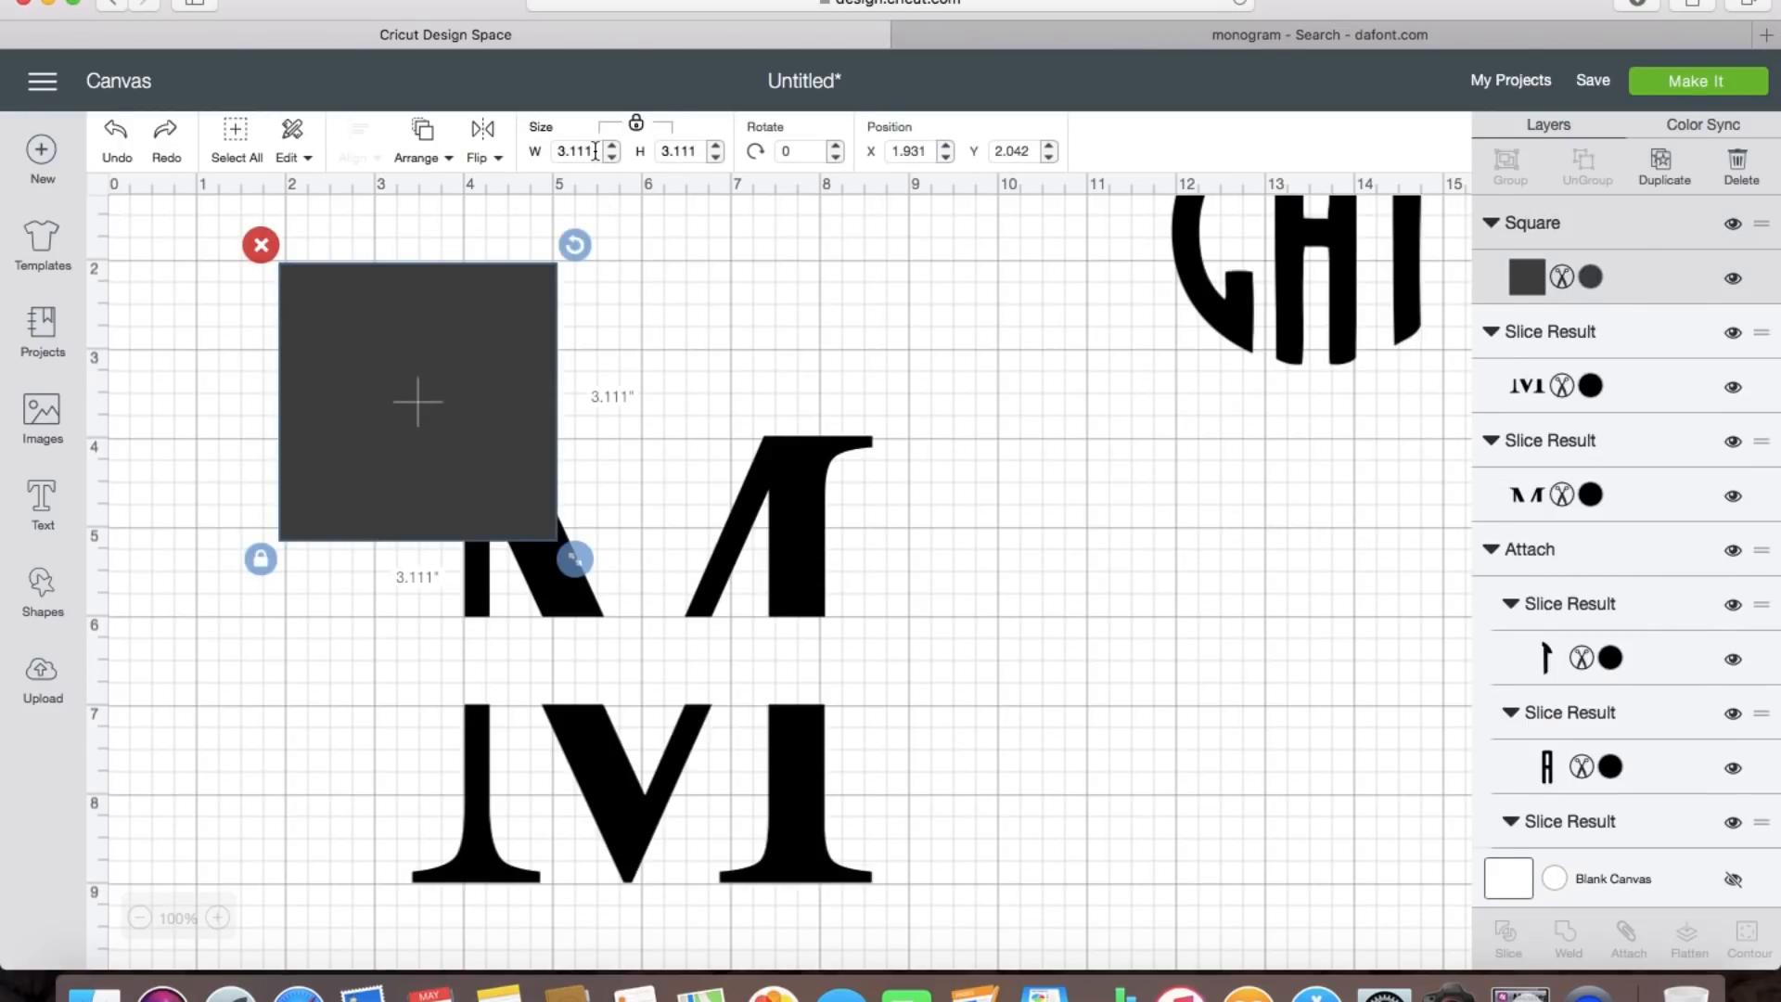
{"action": "left_click_drag", "start_coordinate": [595, 151], "coordinate": [545, 149]}
{"action": "type", "text": "5"}
{"action": "left_click", "coordinate": [678, 146]}
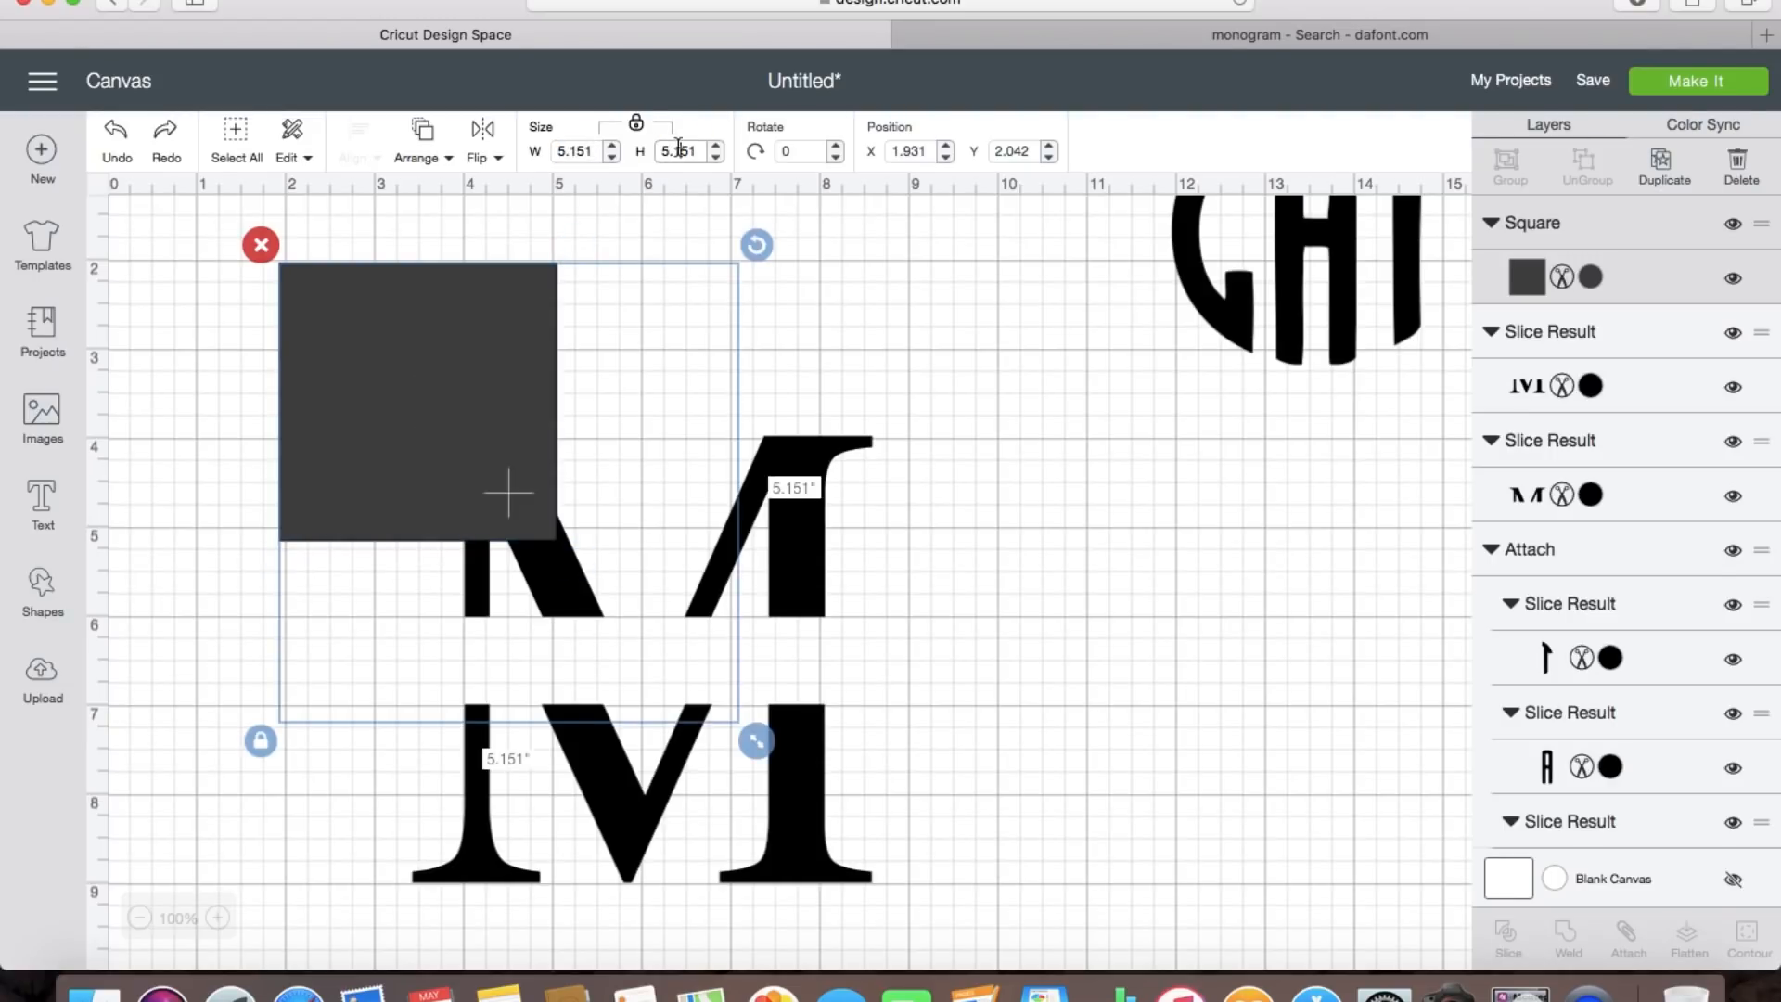
Step: Unlock the square's proportions and set its height to 0.03 in to form a thin line
{"action": "left_click_drag", "start_coordinate": [556, 402], "coordinate": [567, 351]}
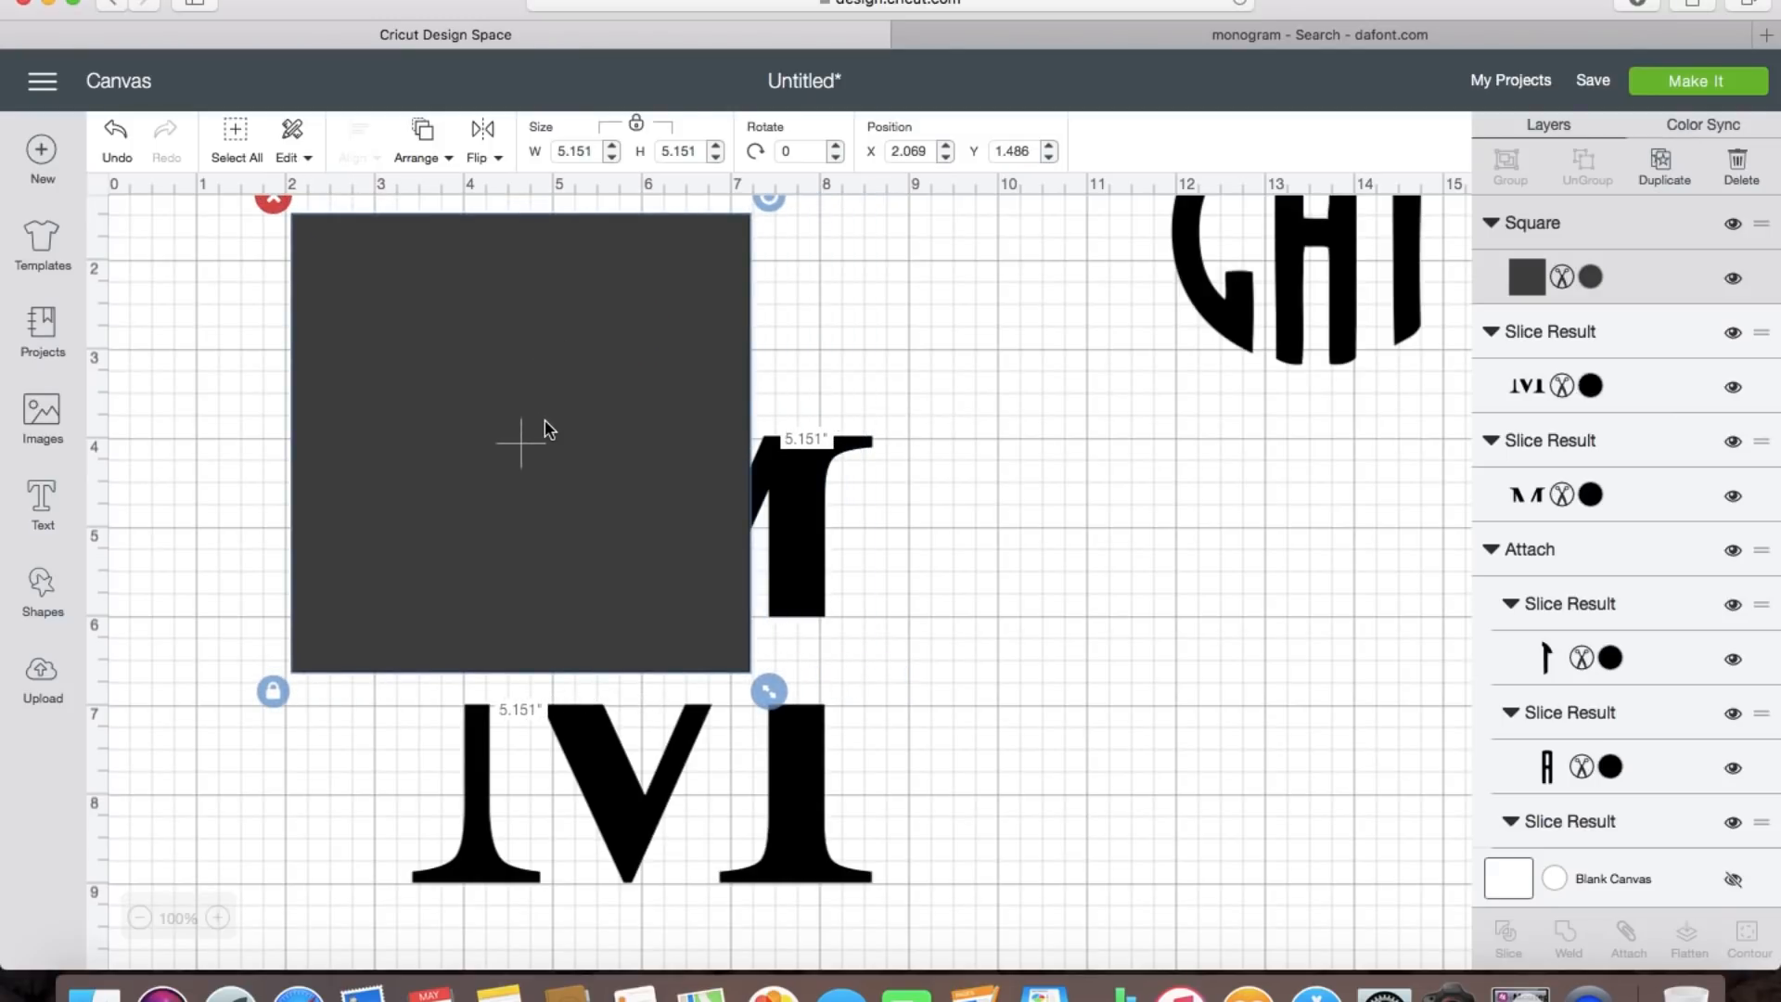
{"action": "left_click", "coordinate": [275, 692]}
{"action": "double_click", "coordinate": [702, 150]}
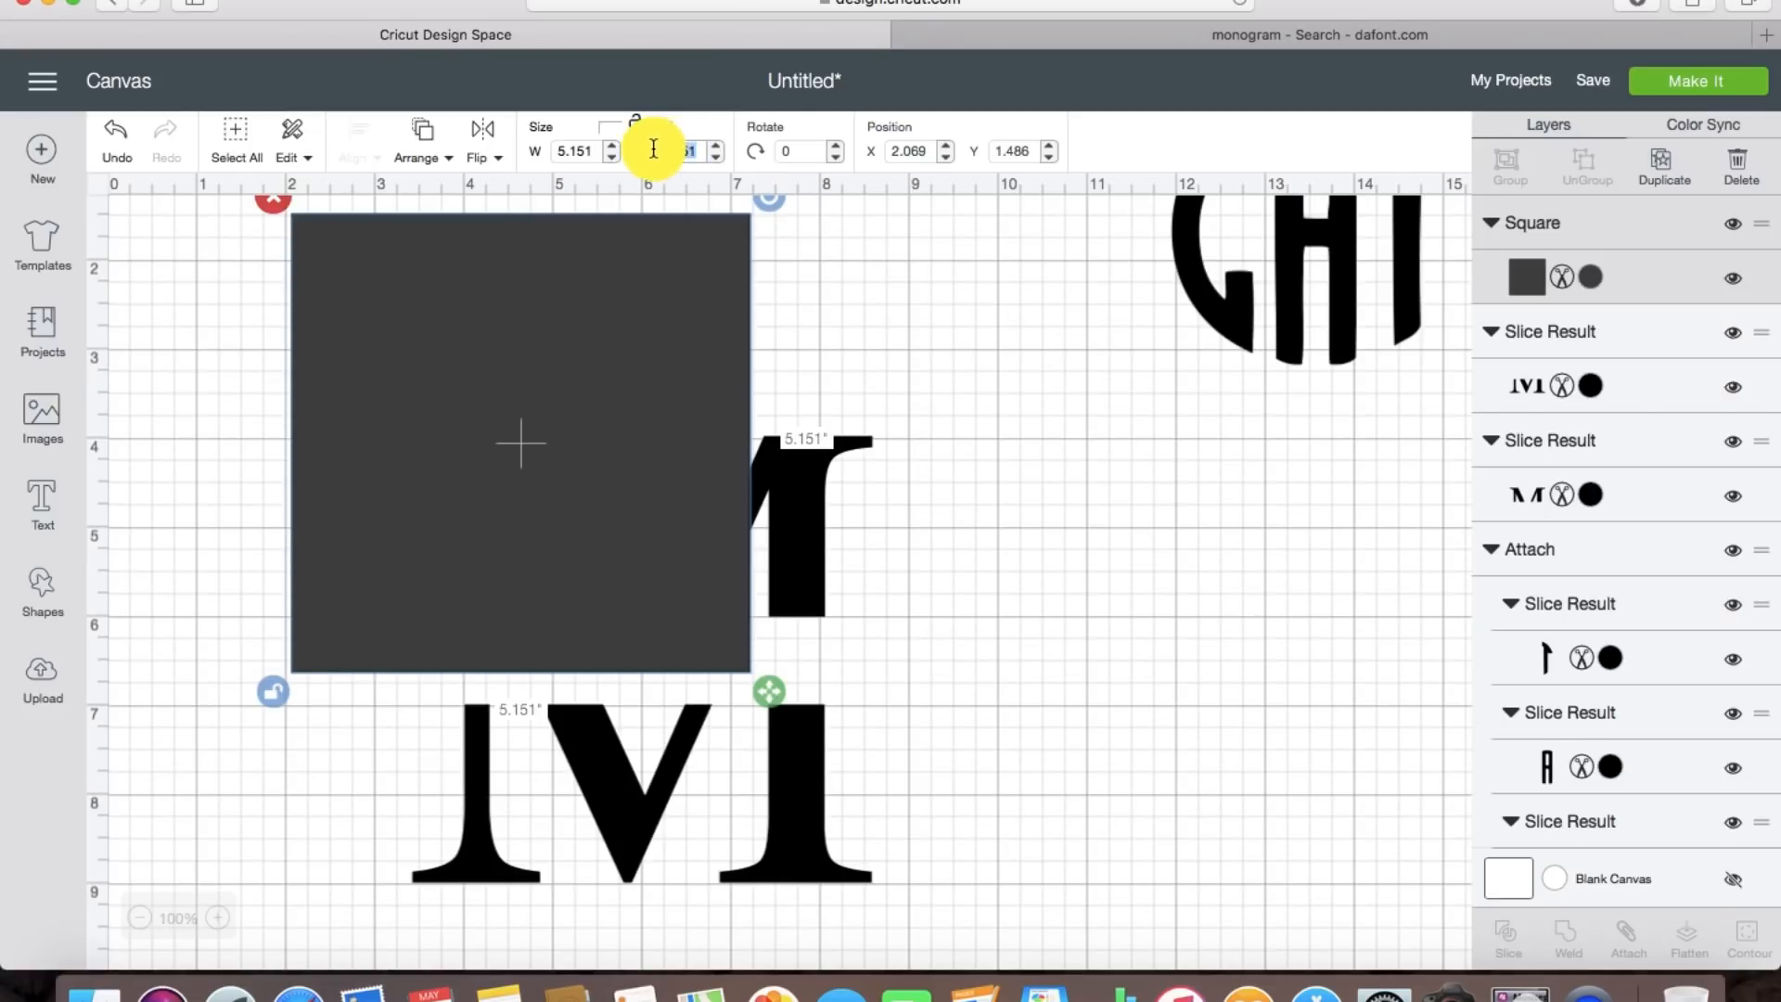
{"action": "type", "text": "0.03"}
{"action": "left_click", "coordinate": [559, 150]}
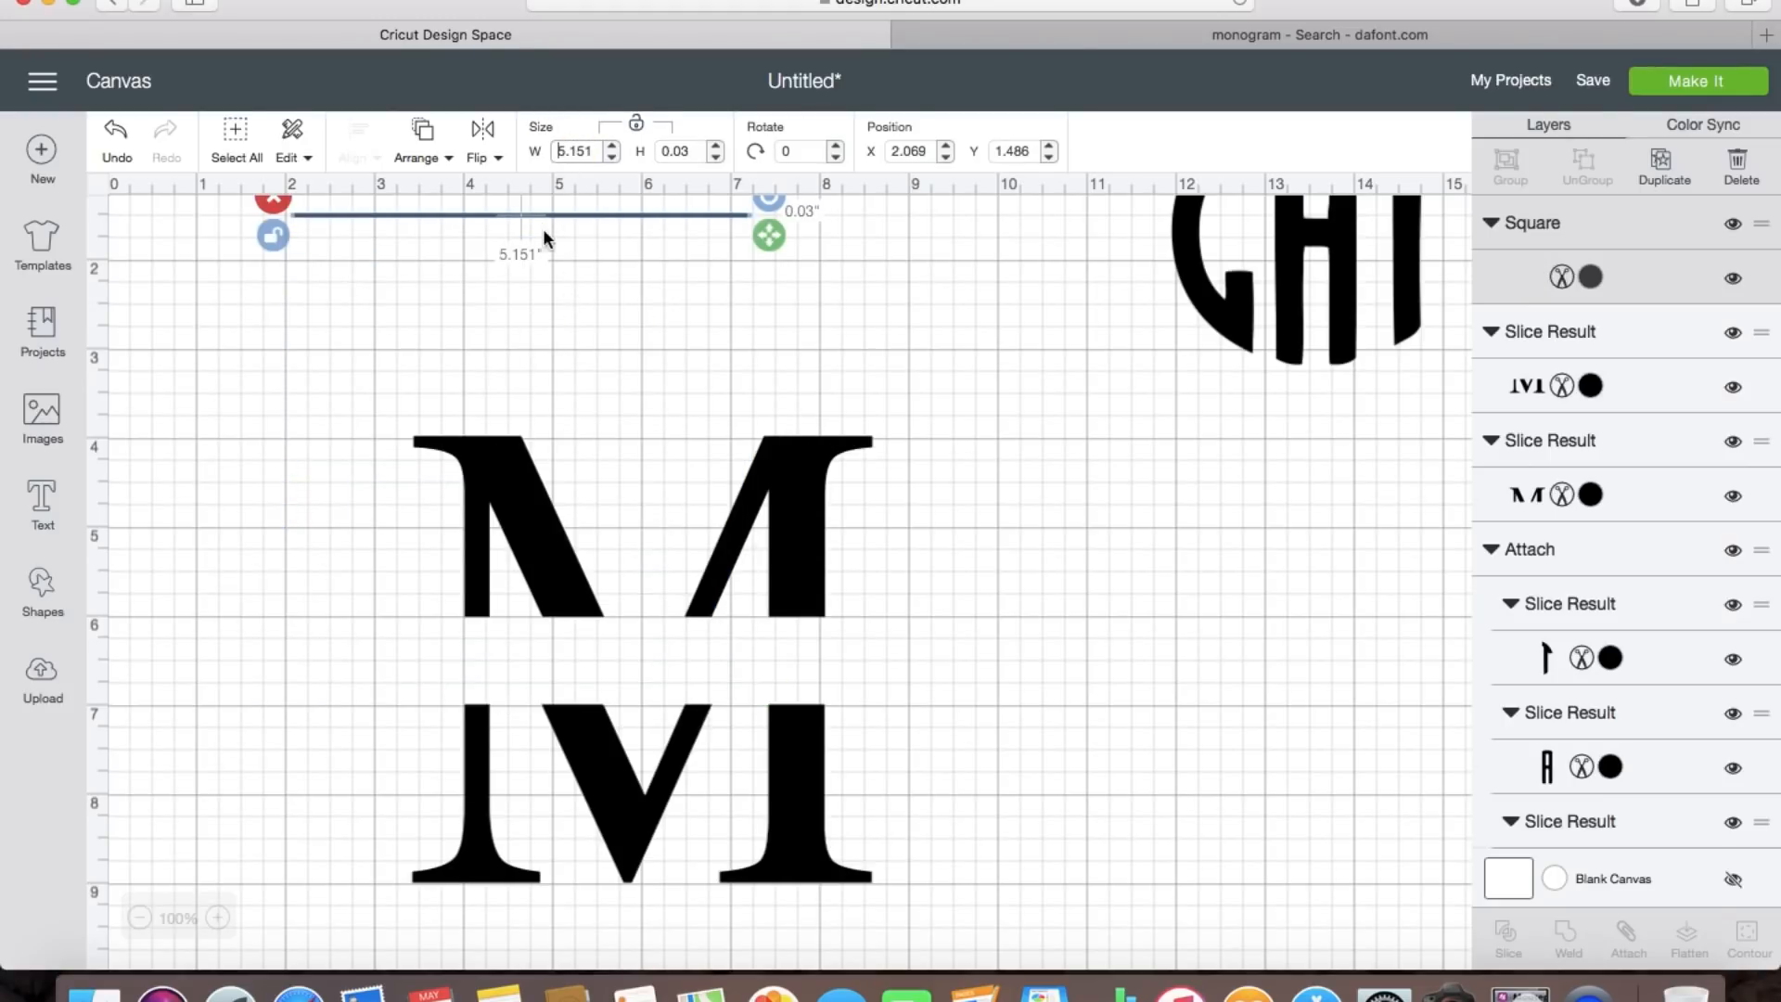
Step: Move the thin line just above the M, then lock its proportions and duplicate it
{"action": "left_click_drag", "start_coordinate": [531, 213], "coordinate": [631, 344]}
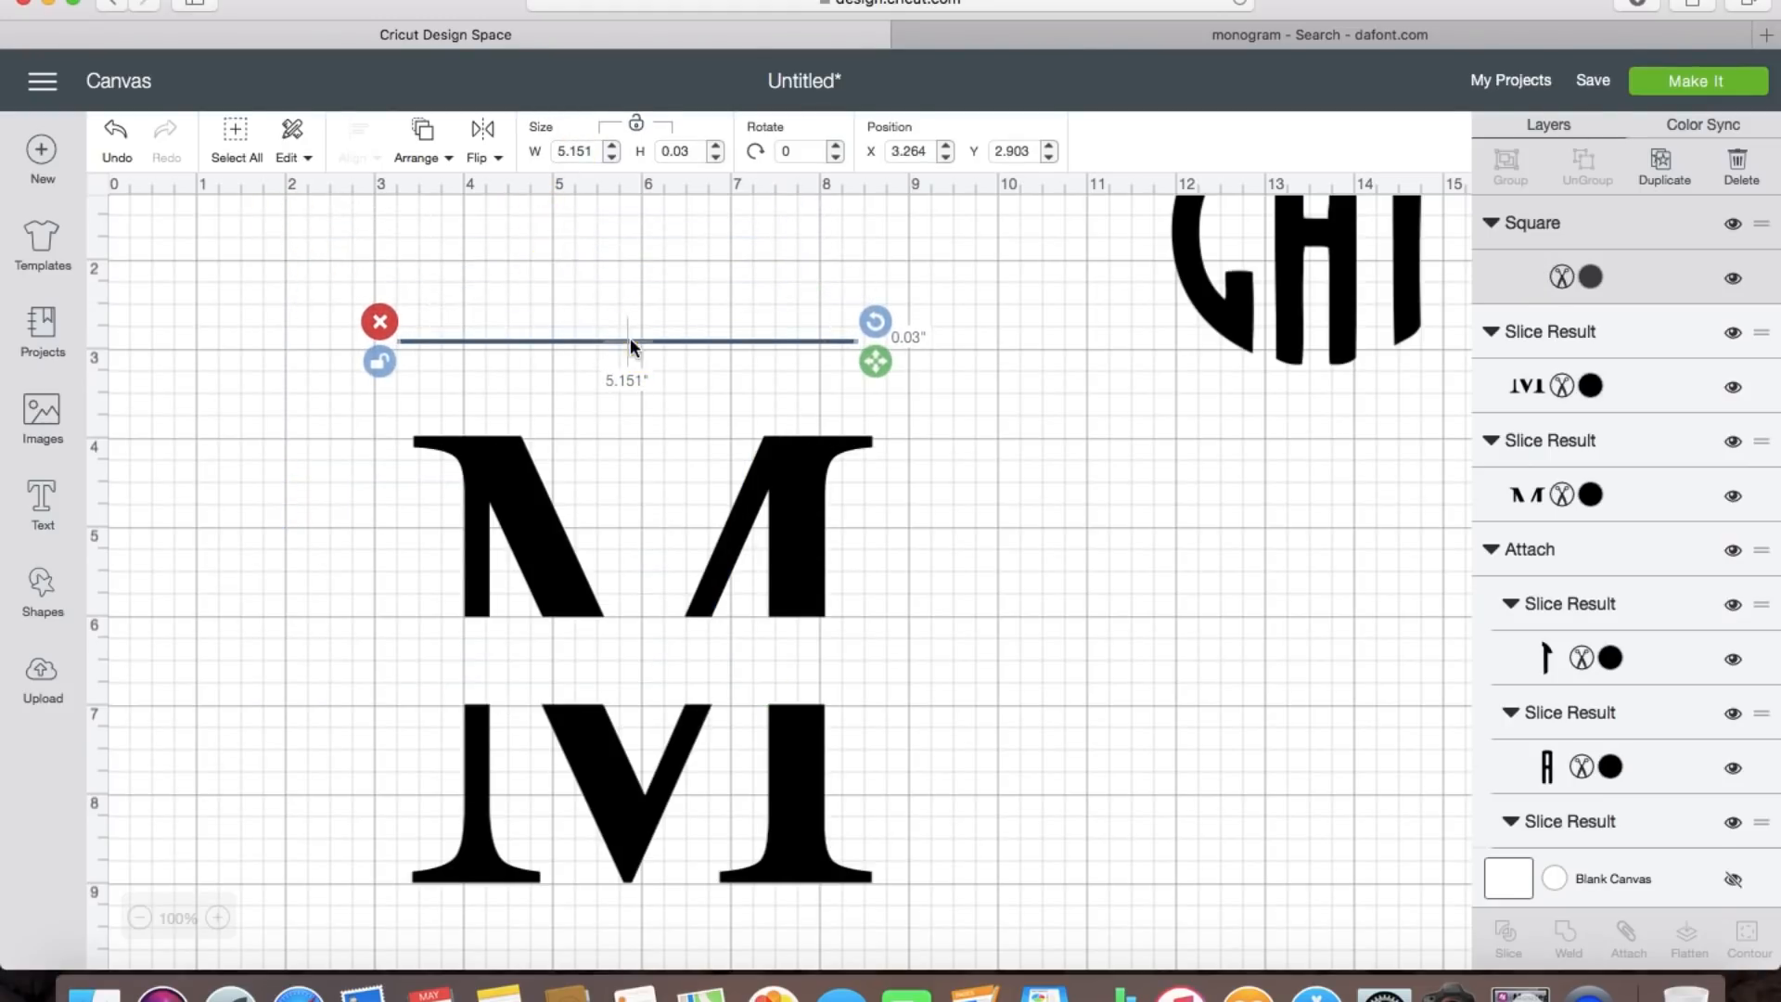
{"action": "left_click", "coordinate": [375, 364]}
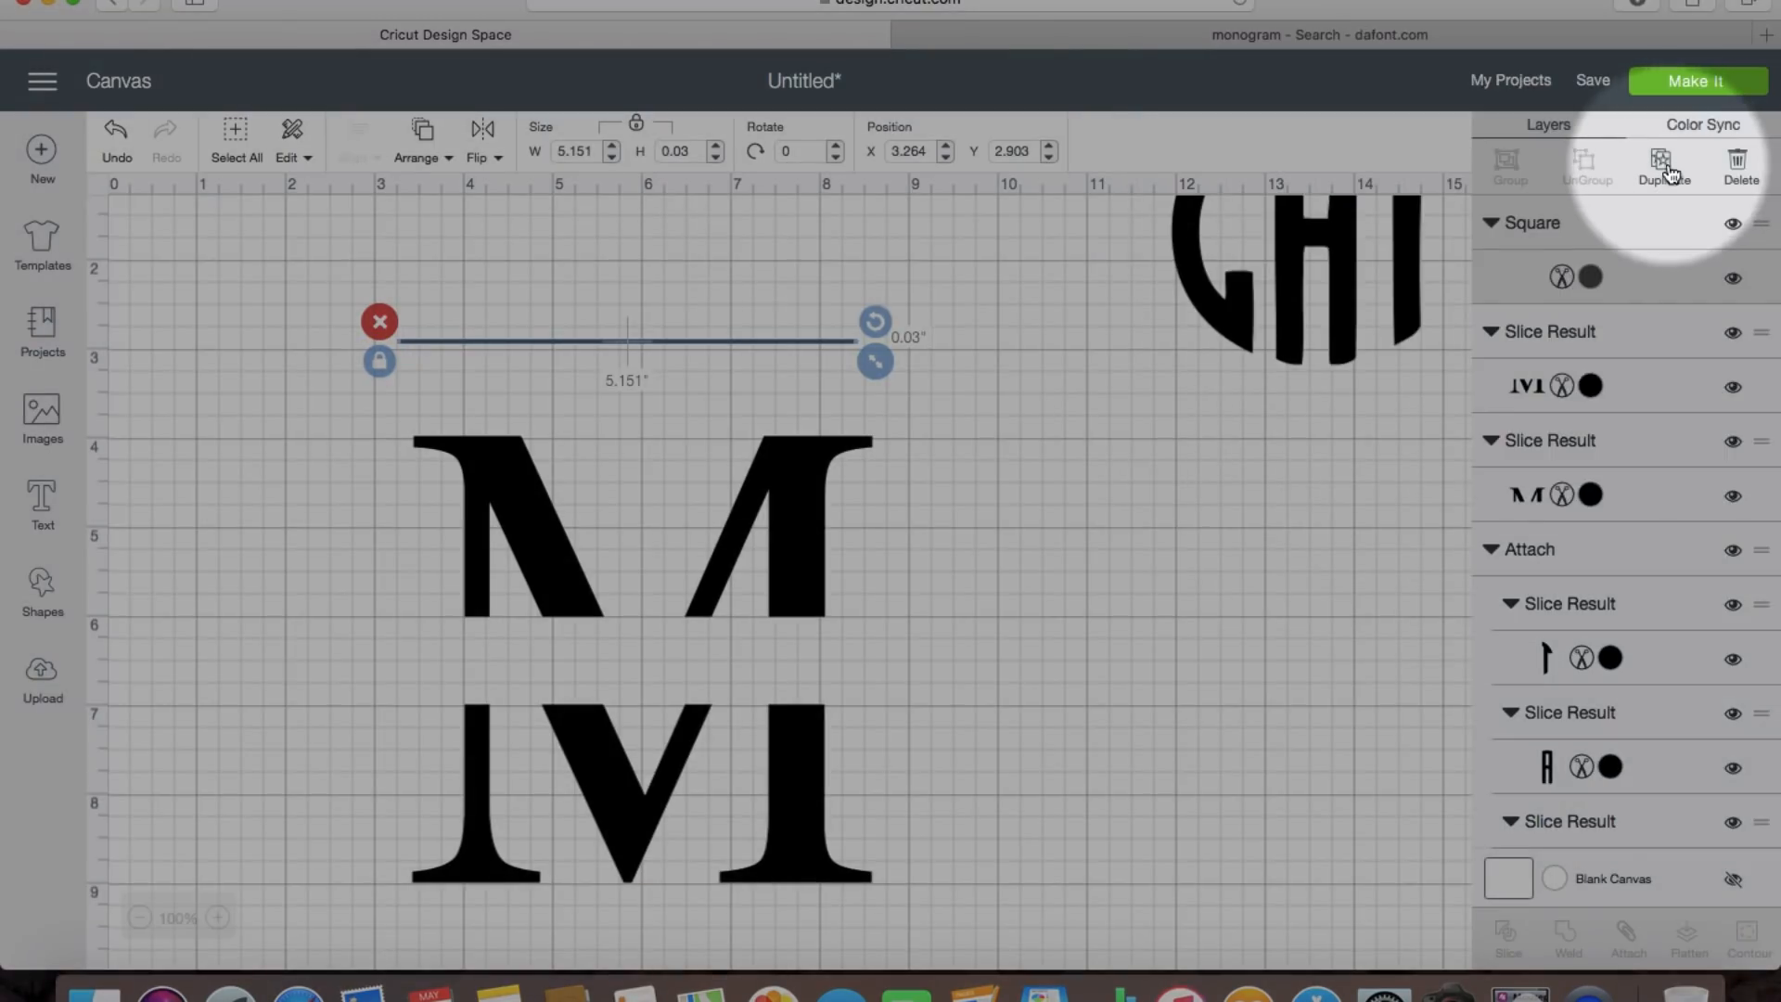
{"action": "left_click", "coordinate": [1686, 165]}
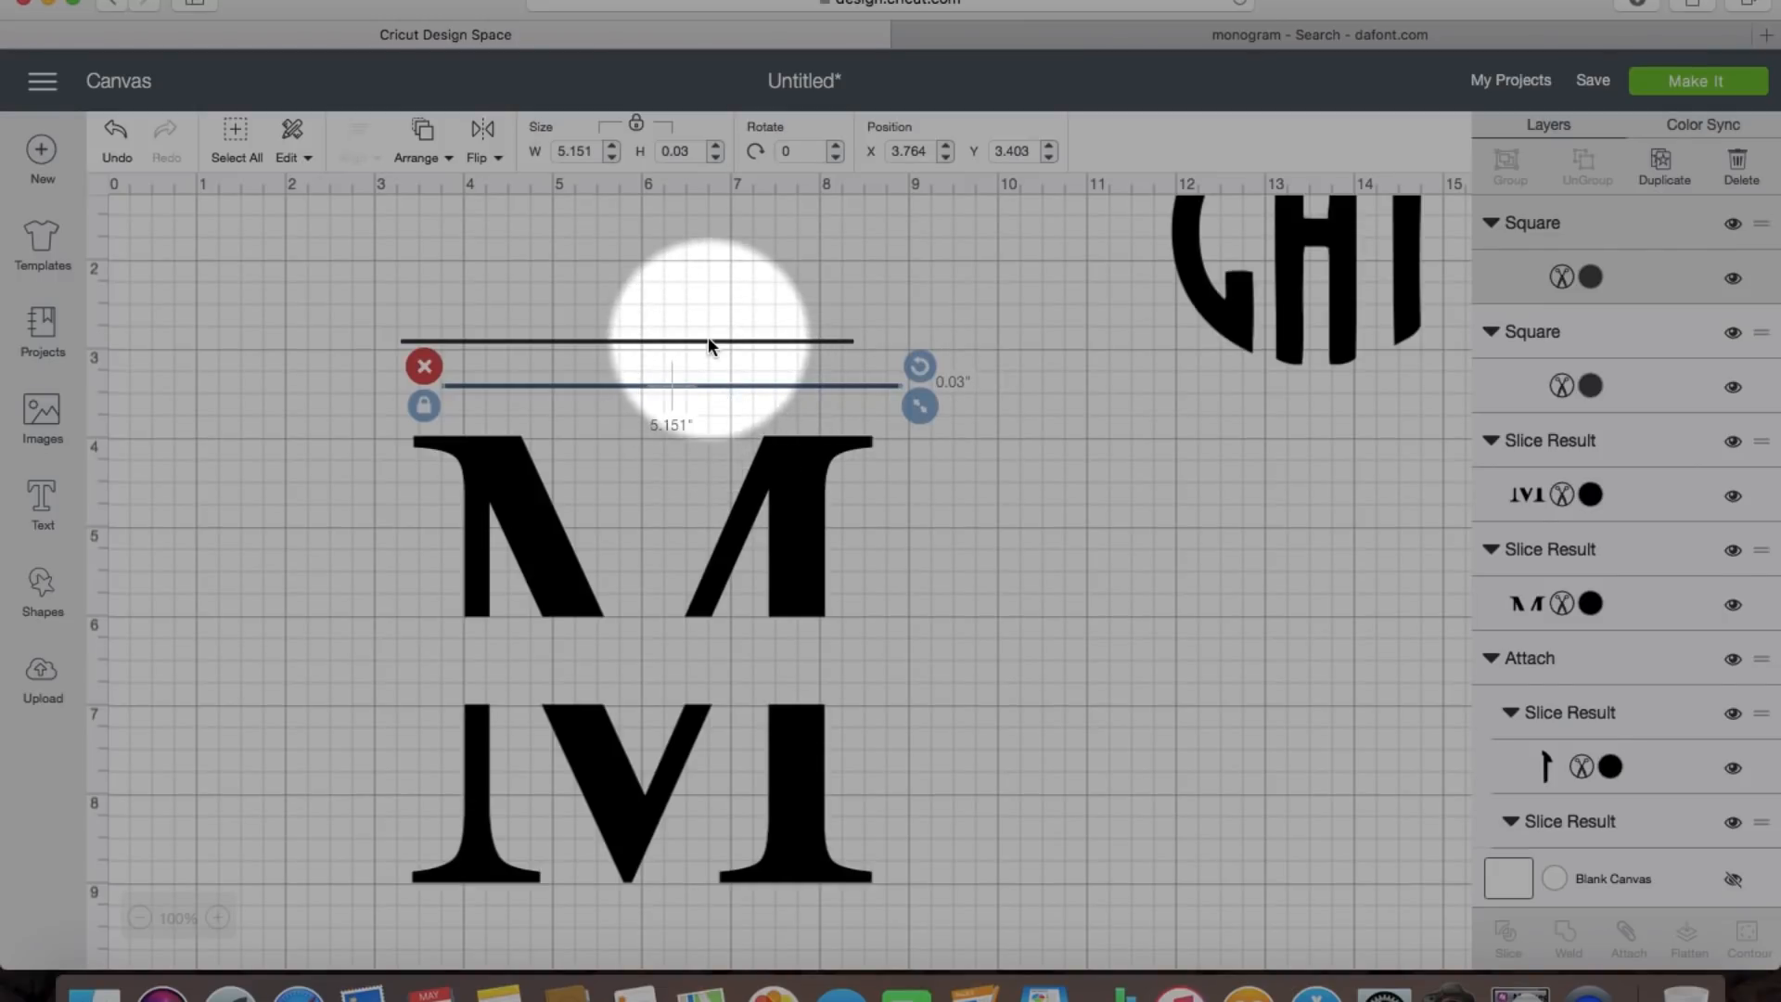
Step: Place the original line along the lower edge of the M's upper half at Y 6 and center the two horizontally
{"action": "left_click_drag", "start_coordinate": [705, 341], "coordinate": [726, 620]}
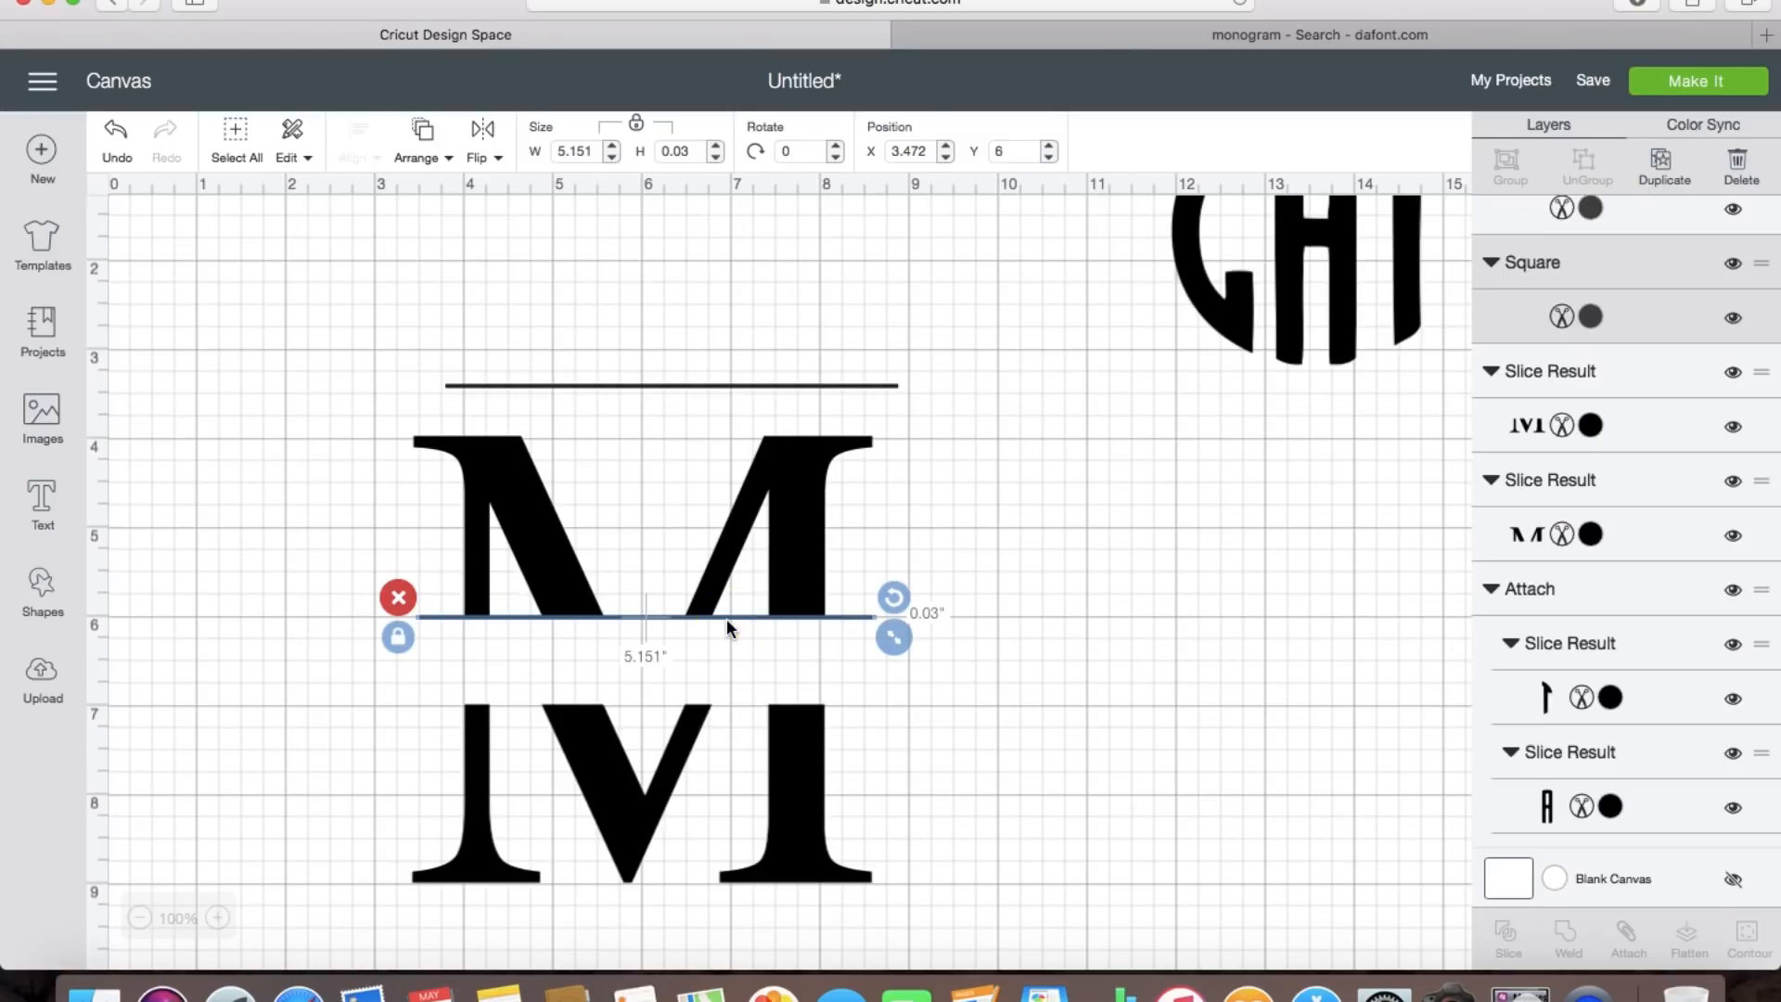
{"action": "left_click", "coordinate": [533, 543]}
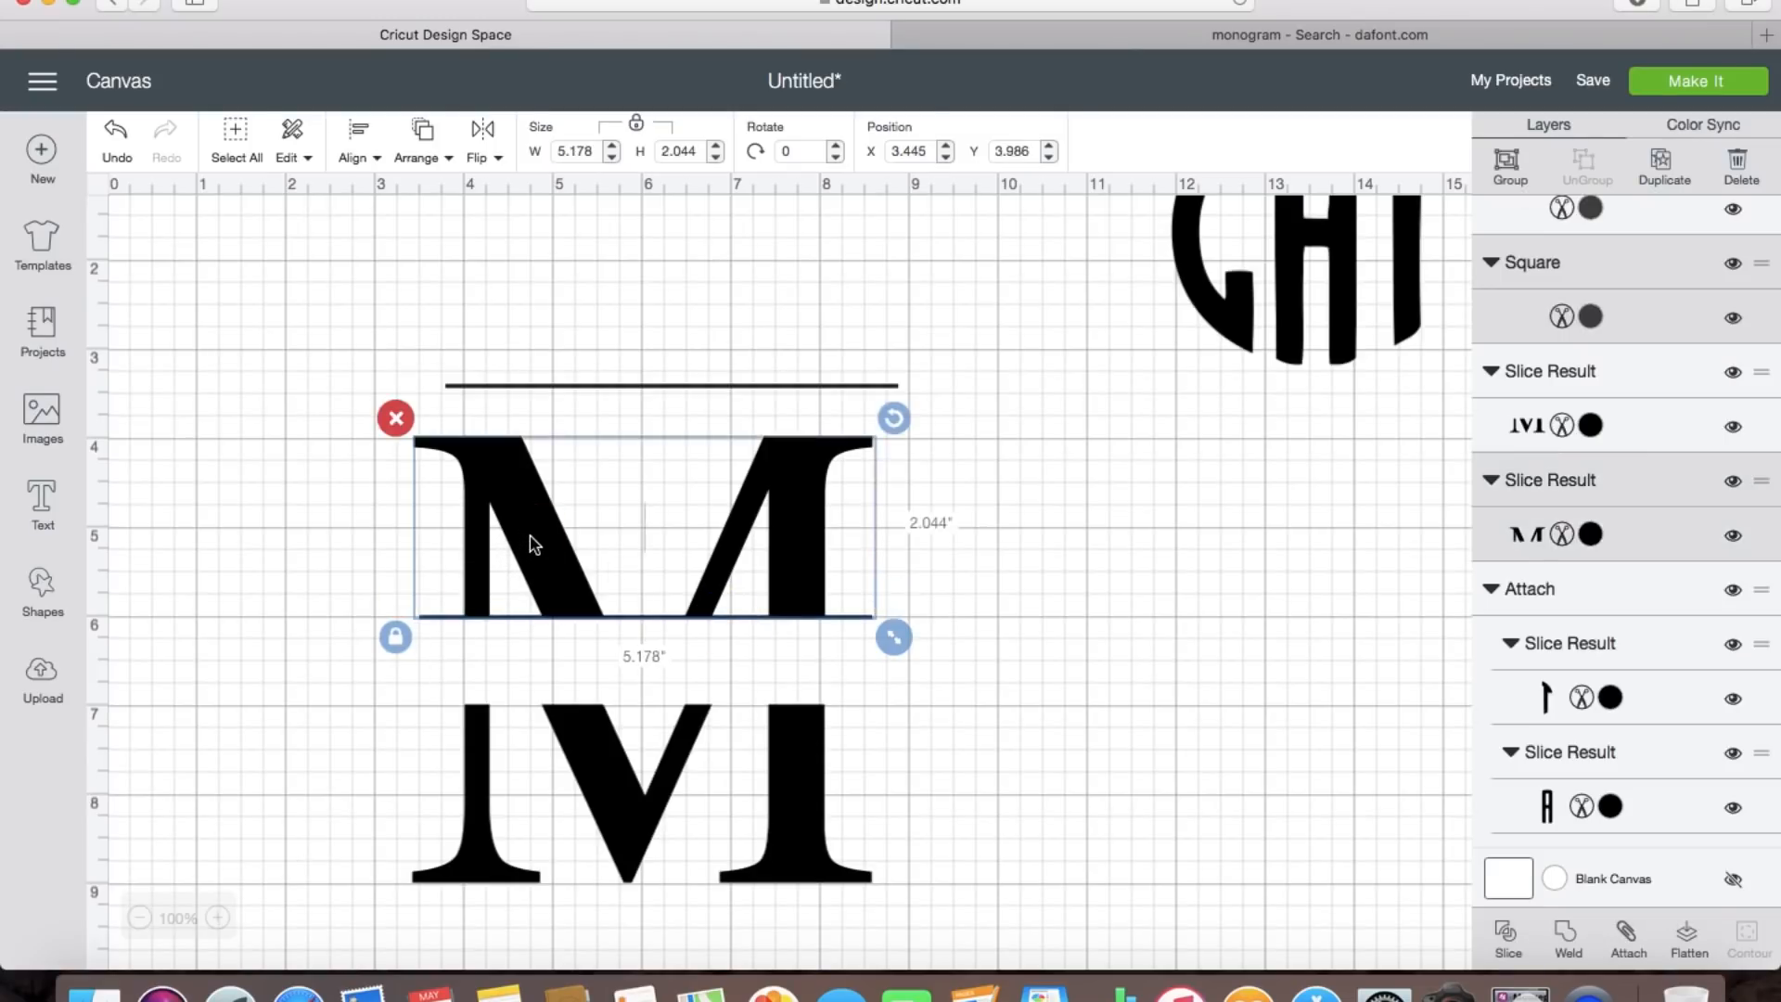
{"action": "left_click", "coordinate": [357, 153]}
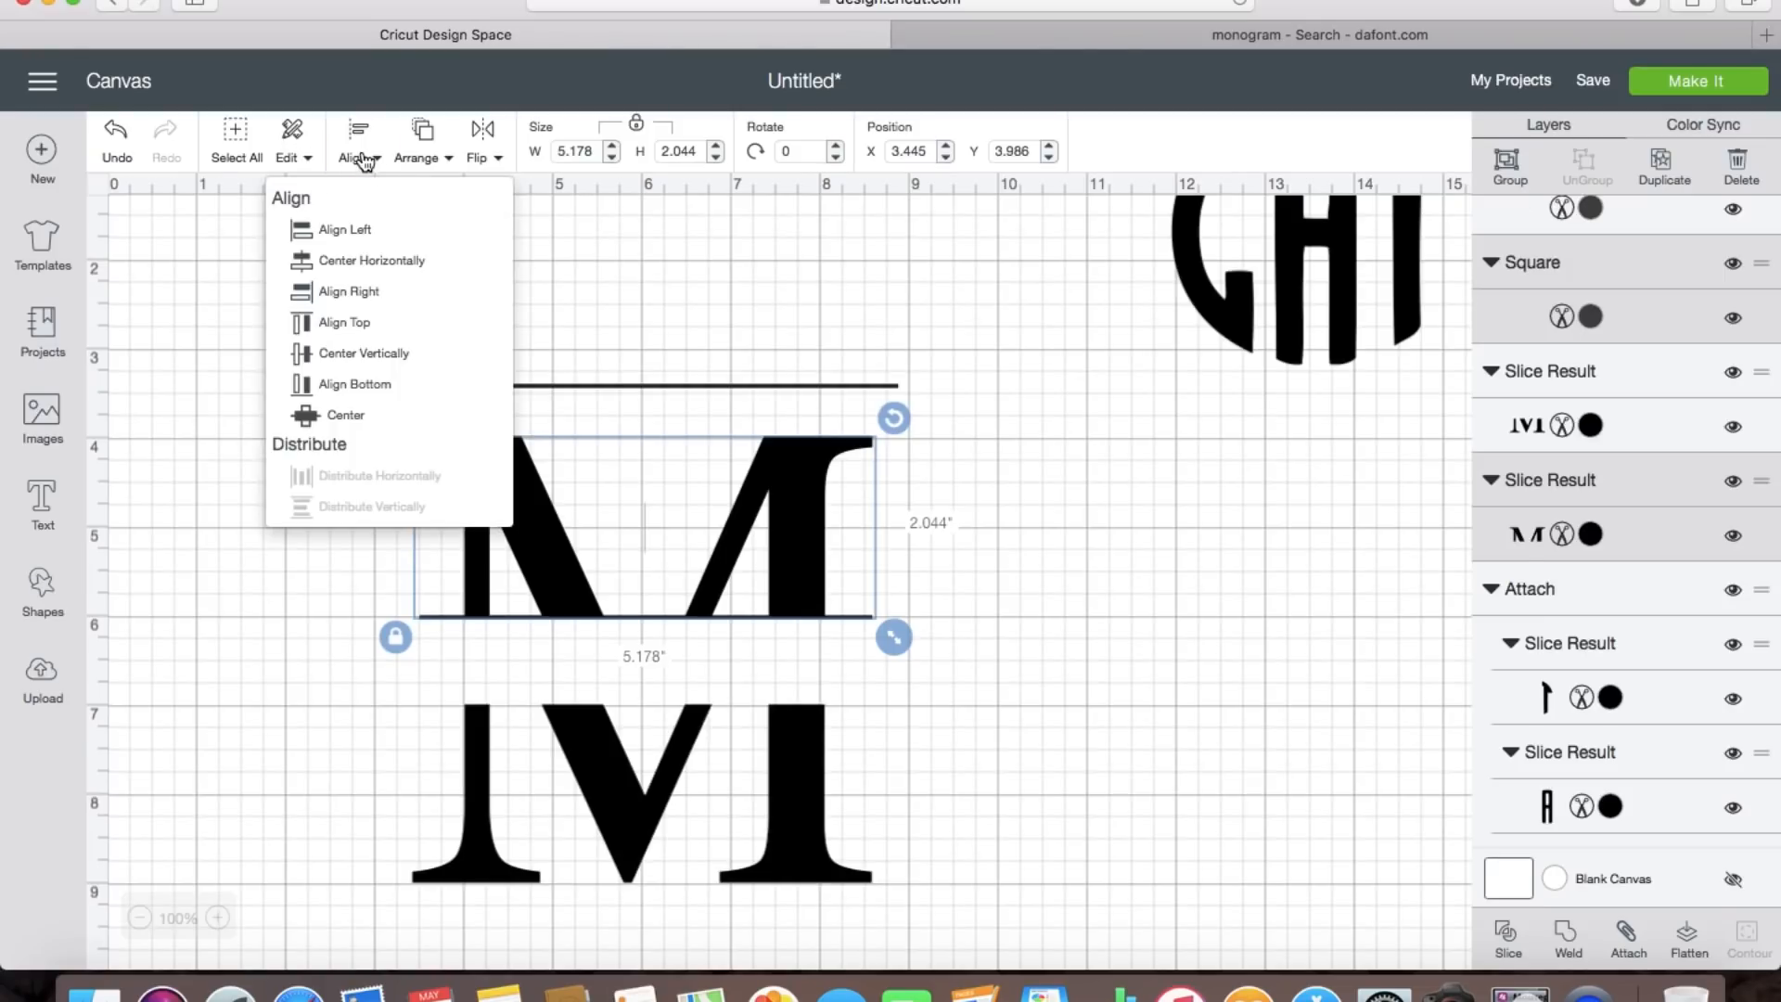
{"action": "left_click", "coordinate": [336, 262]}
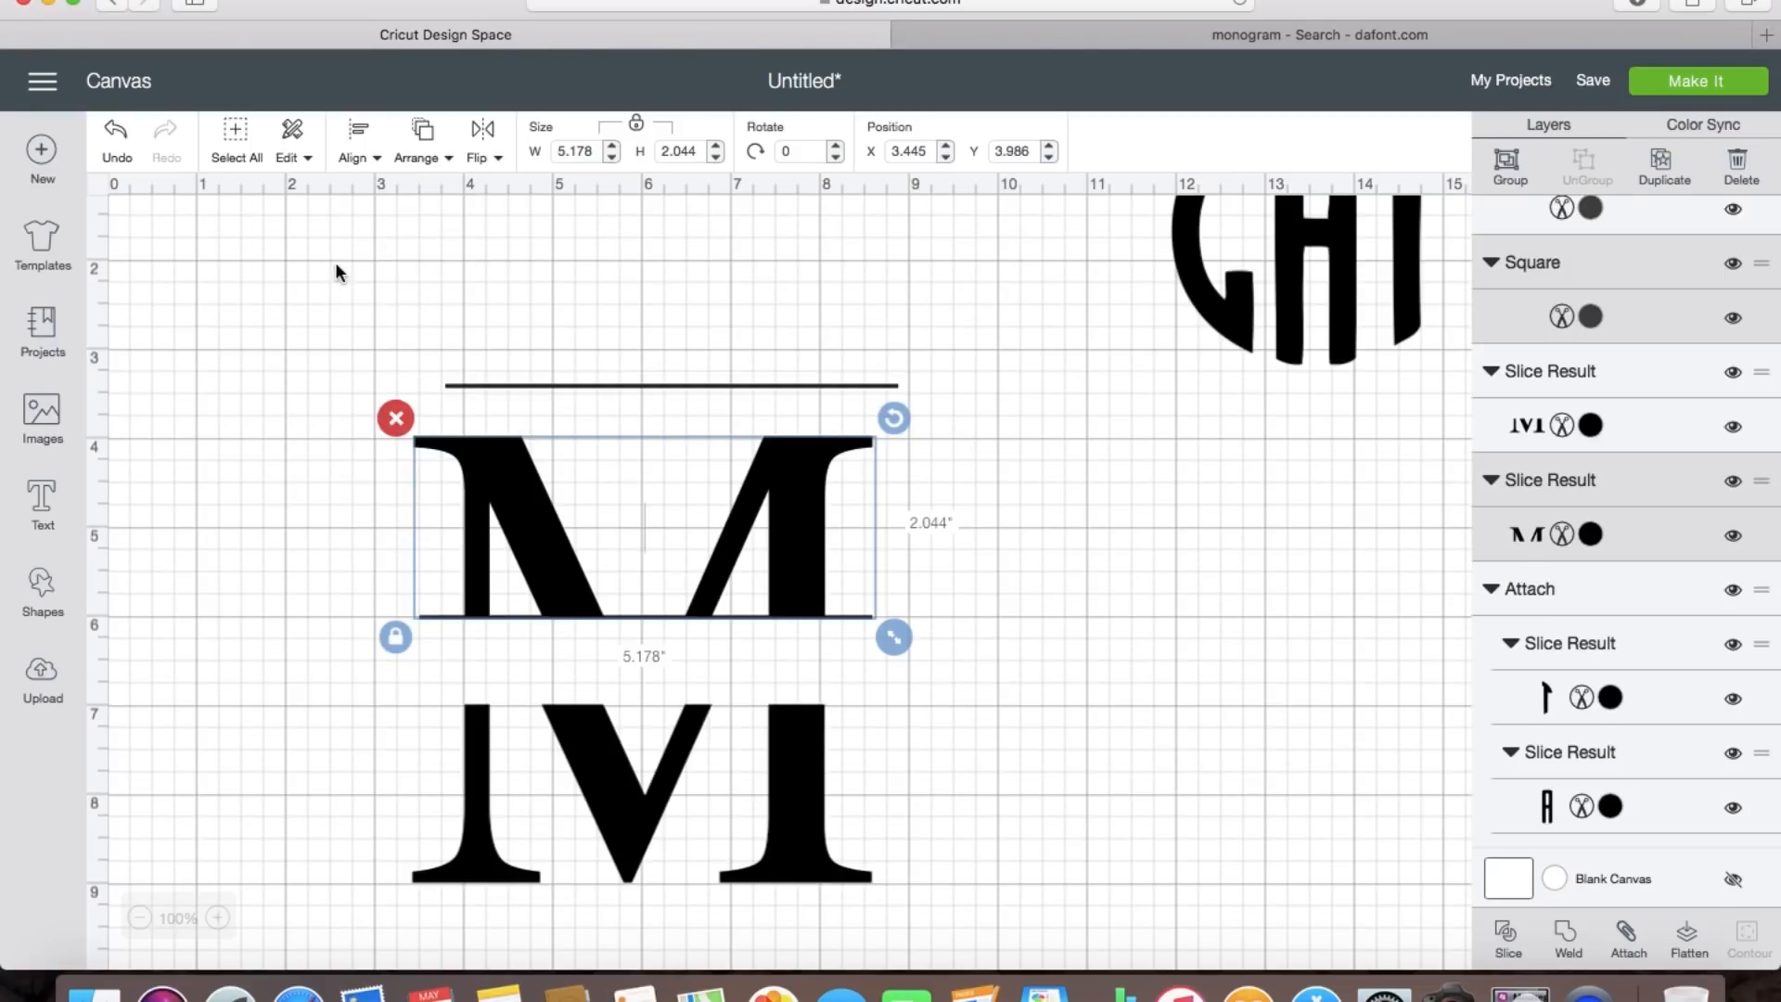
Step: Move the duplicate line onto the upper edge of the M's lower half, at about X 3.417, Y 6.986
{"action": "left_click", "coordinate": [656, 388]}
{"action": "left_click_drag", "start_coordinate": [656, 386], "coordinate": [656, 455]}
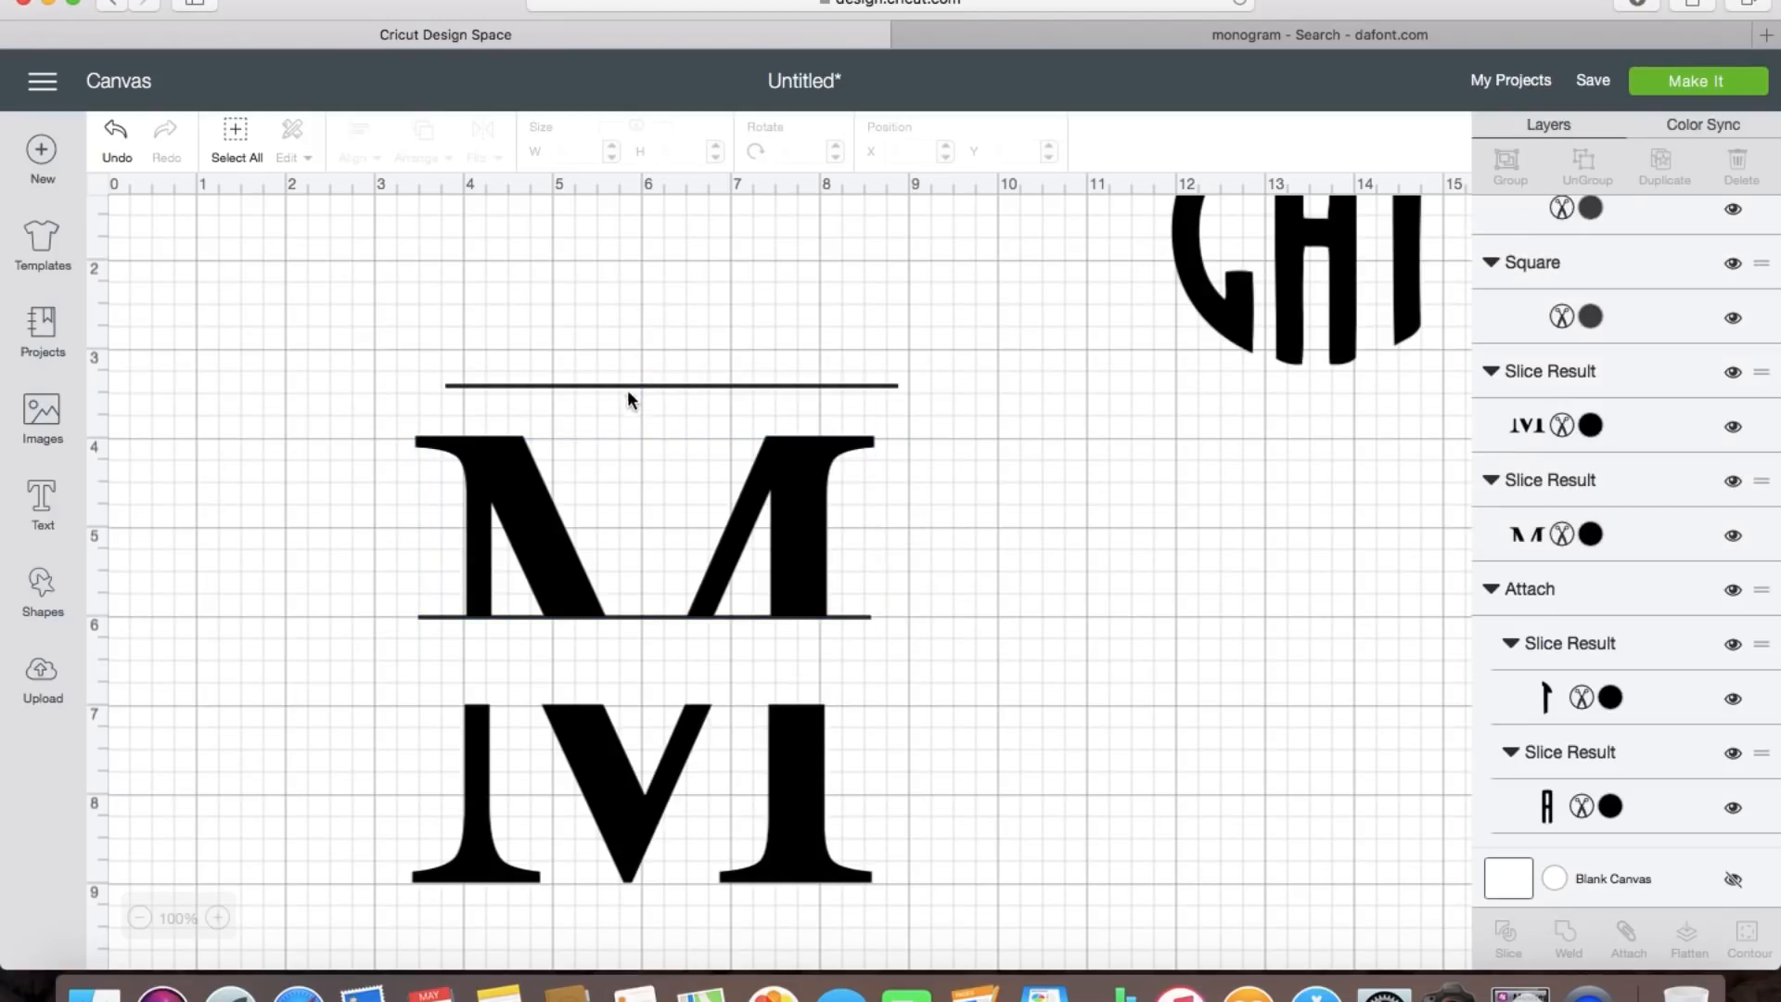
{"action": "left_click", "coordinate": [466, 386]}
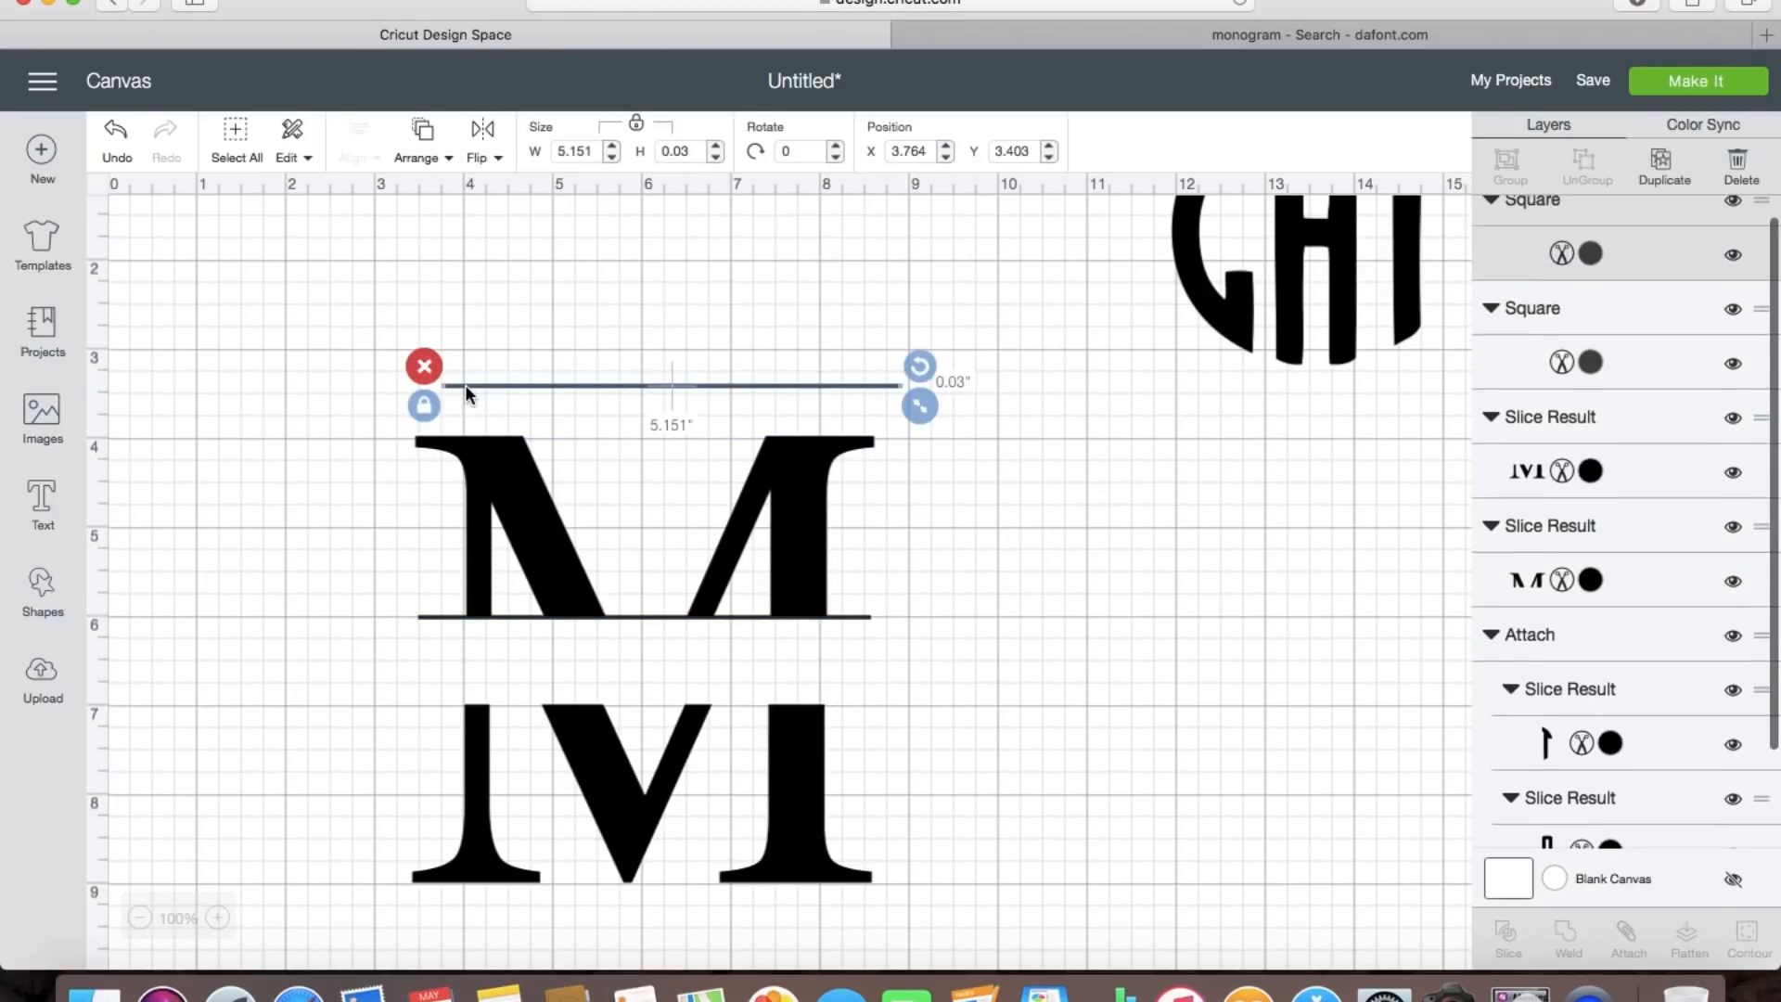
{"action": "left_click_drag", "start_coordinate": [465, 384], "coordinate": [434, 705]}
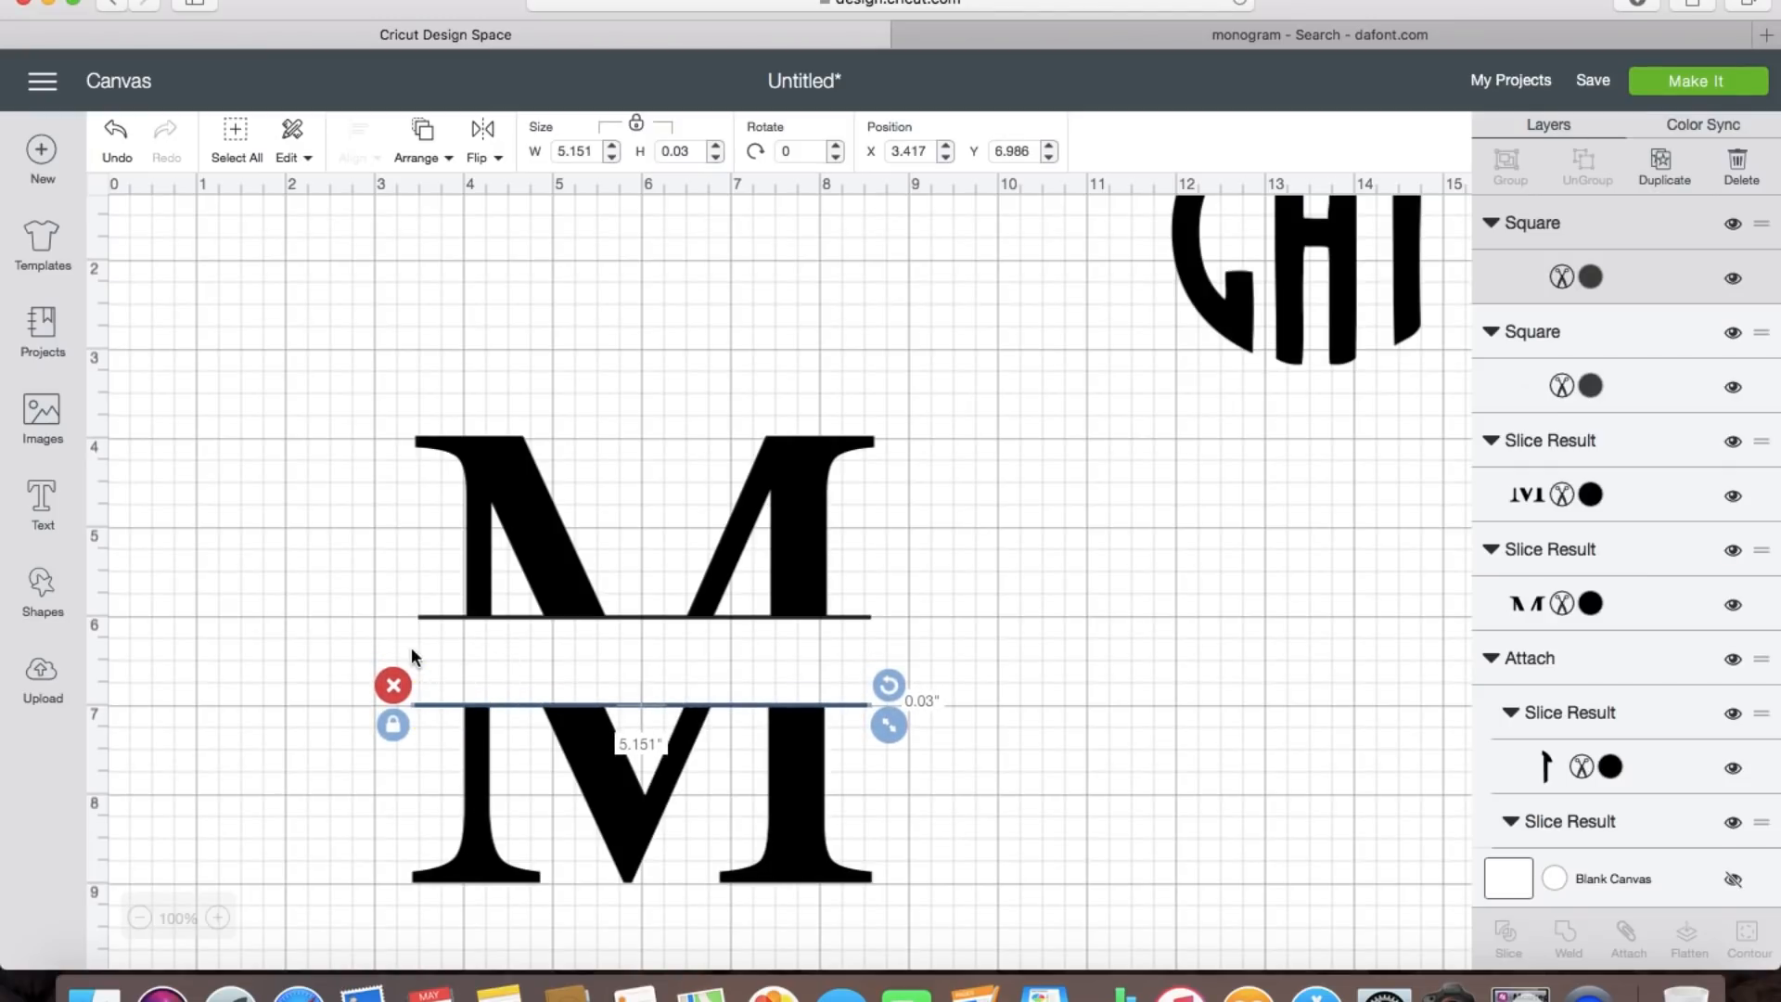
{"action": "left_click", "coordinate": [427, 616], "text": "shift"}
{"action": "left_click", "coordinate": [319, 631]}
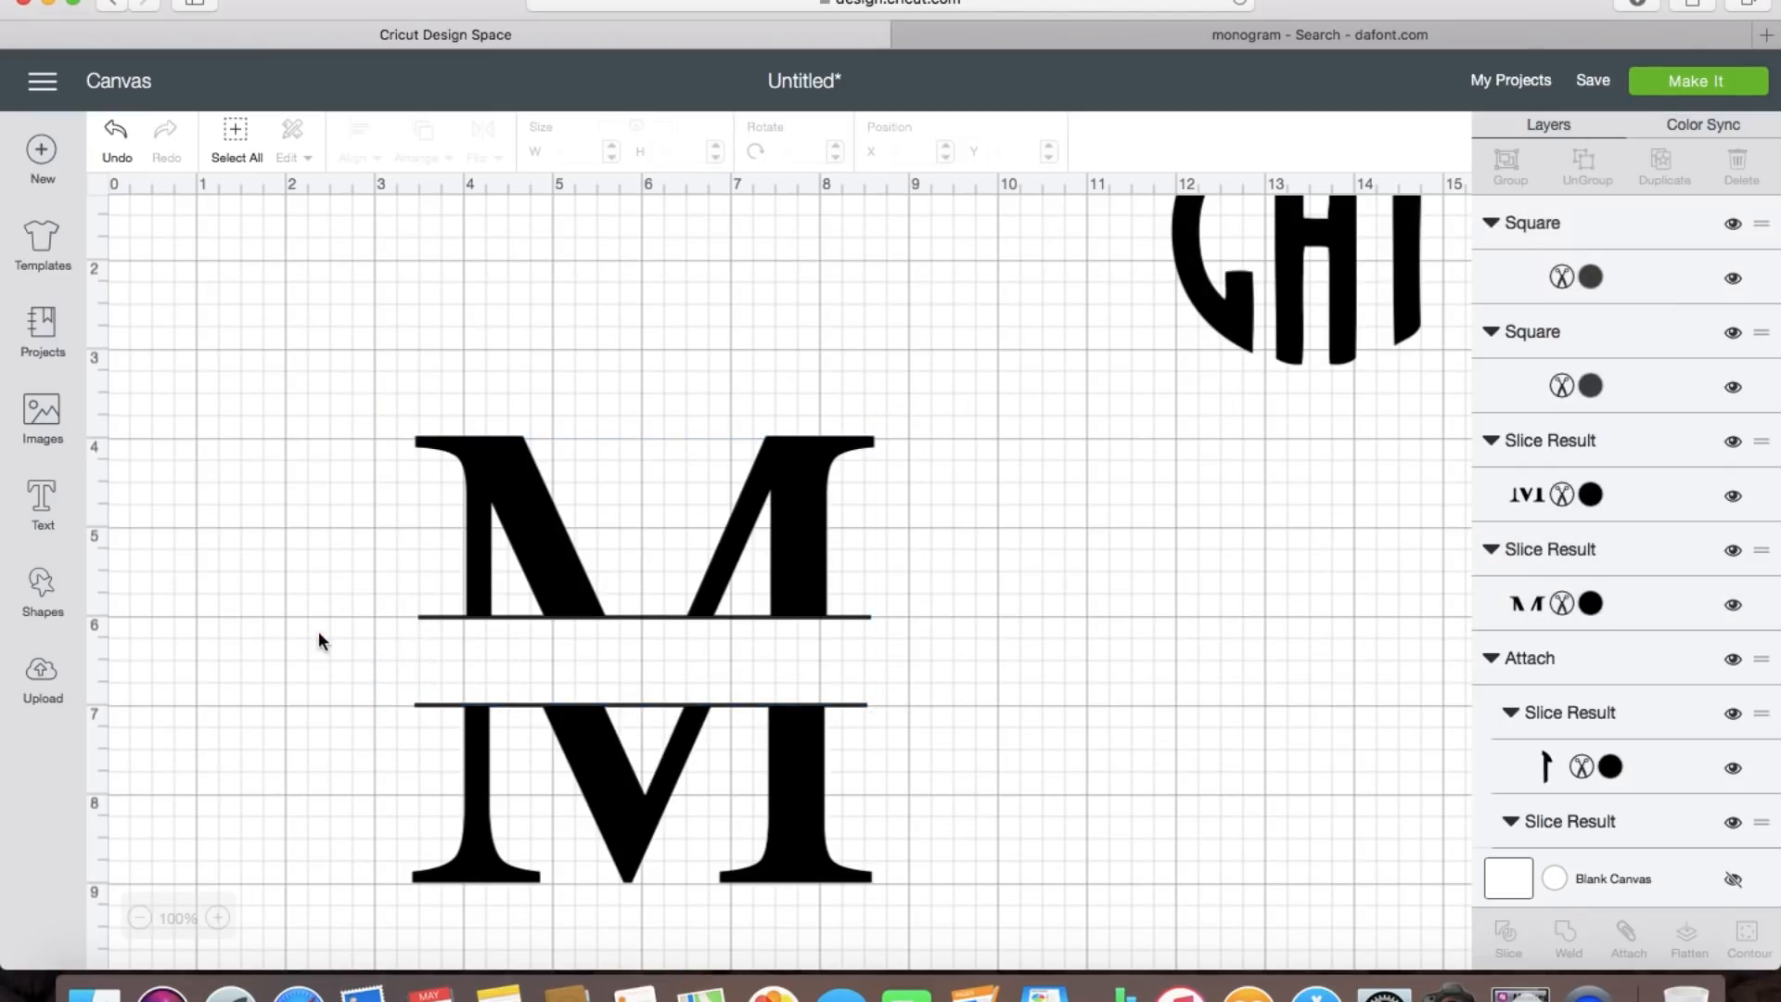
Step: Center the two thin lines horizontally with each other
{"action": "left_click", "coordinate": [420, 614]}
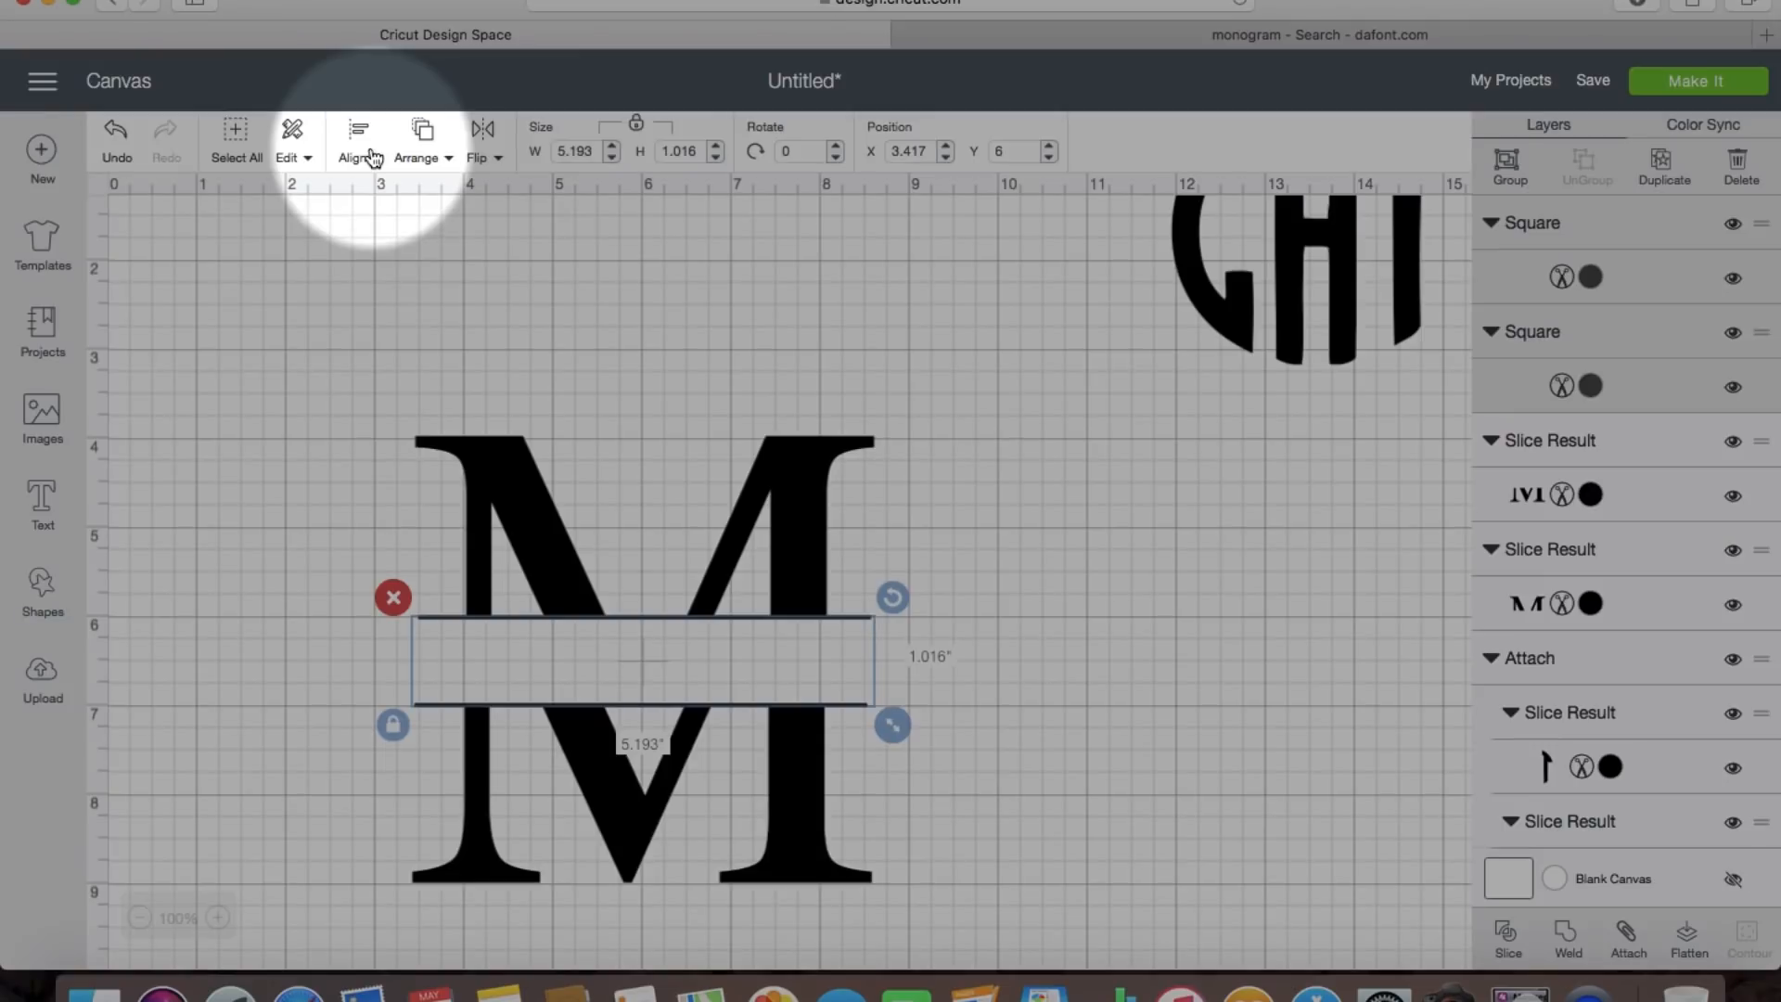
{"action": "left_click", "coordinate": [358, 158]}
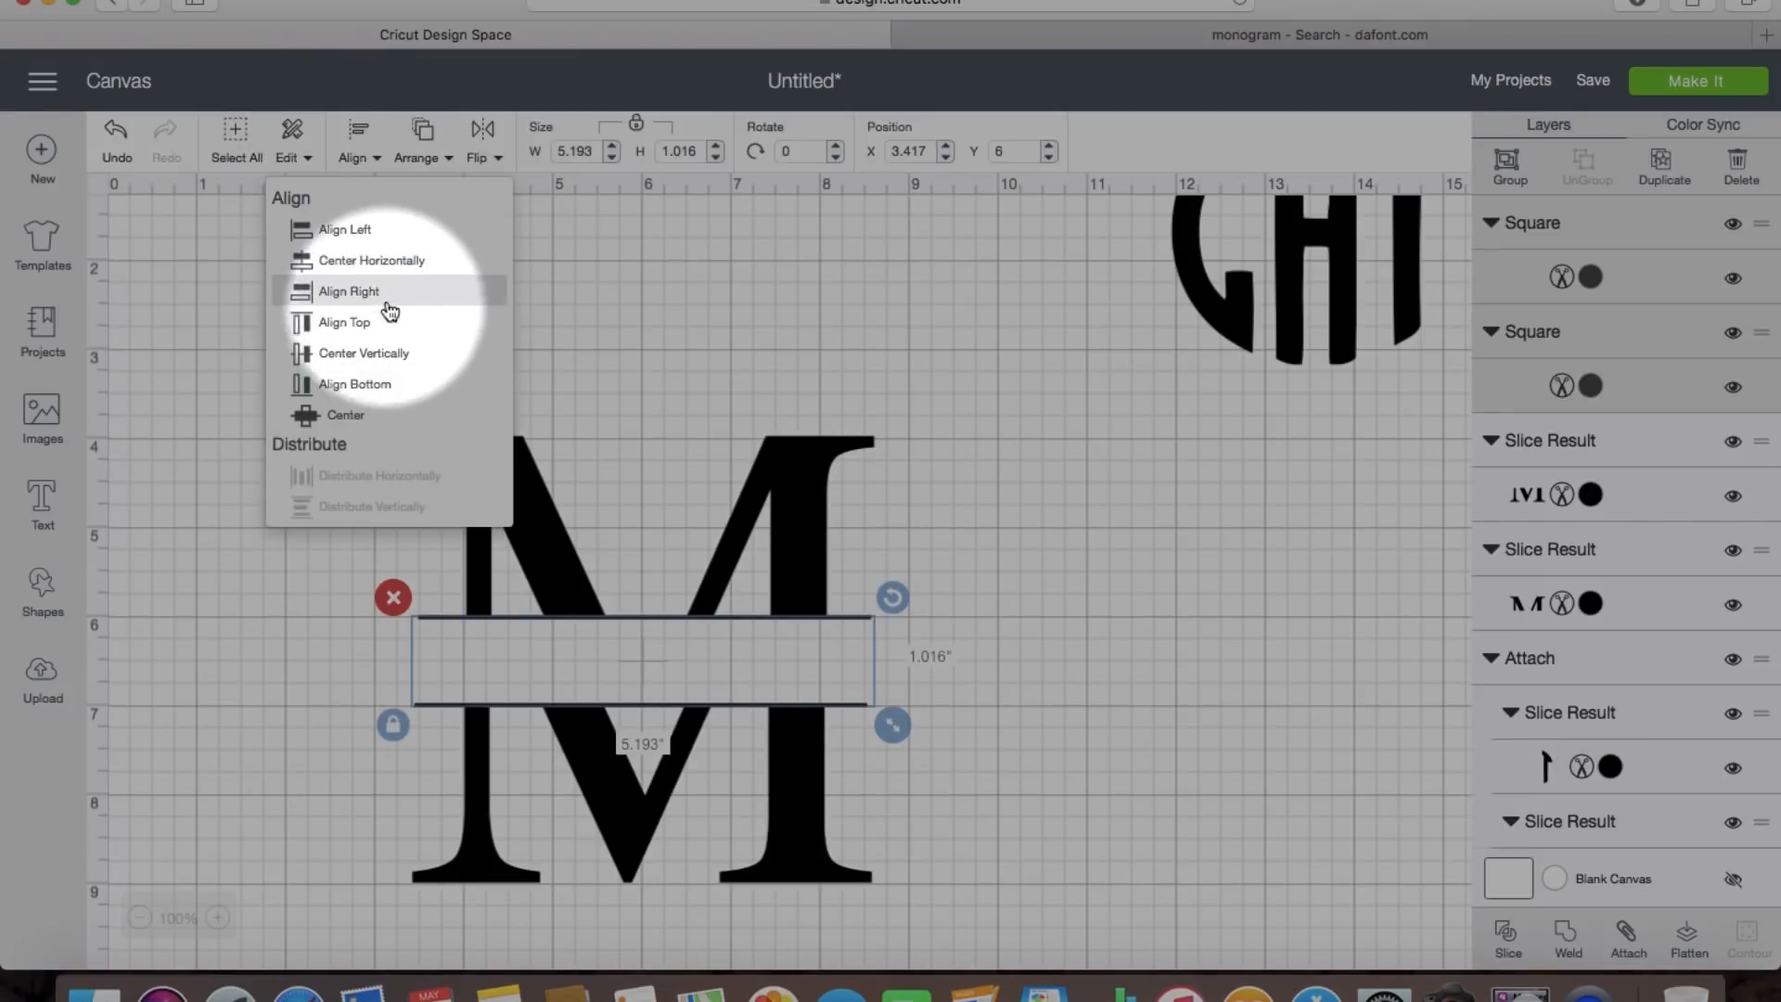
{"action": "left_click", "coordinate": [393, 263]}
Step: Weld both M halves and the two lines into one shape and move it to about X 3.069, Y 3.653
{"action": "left_click", "coordinate": [954, 512]}
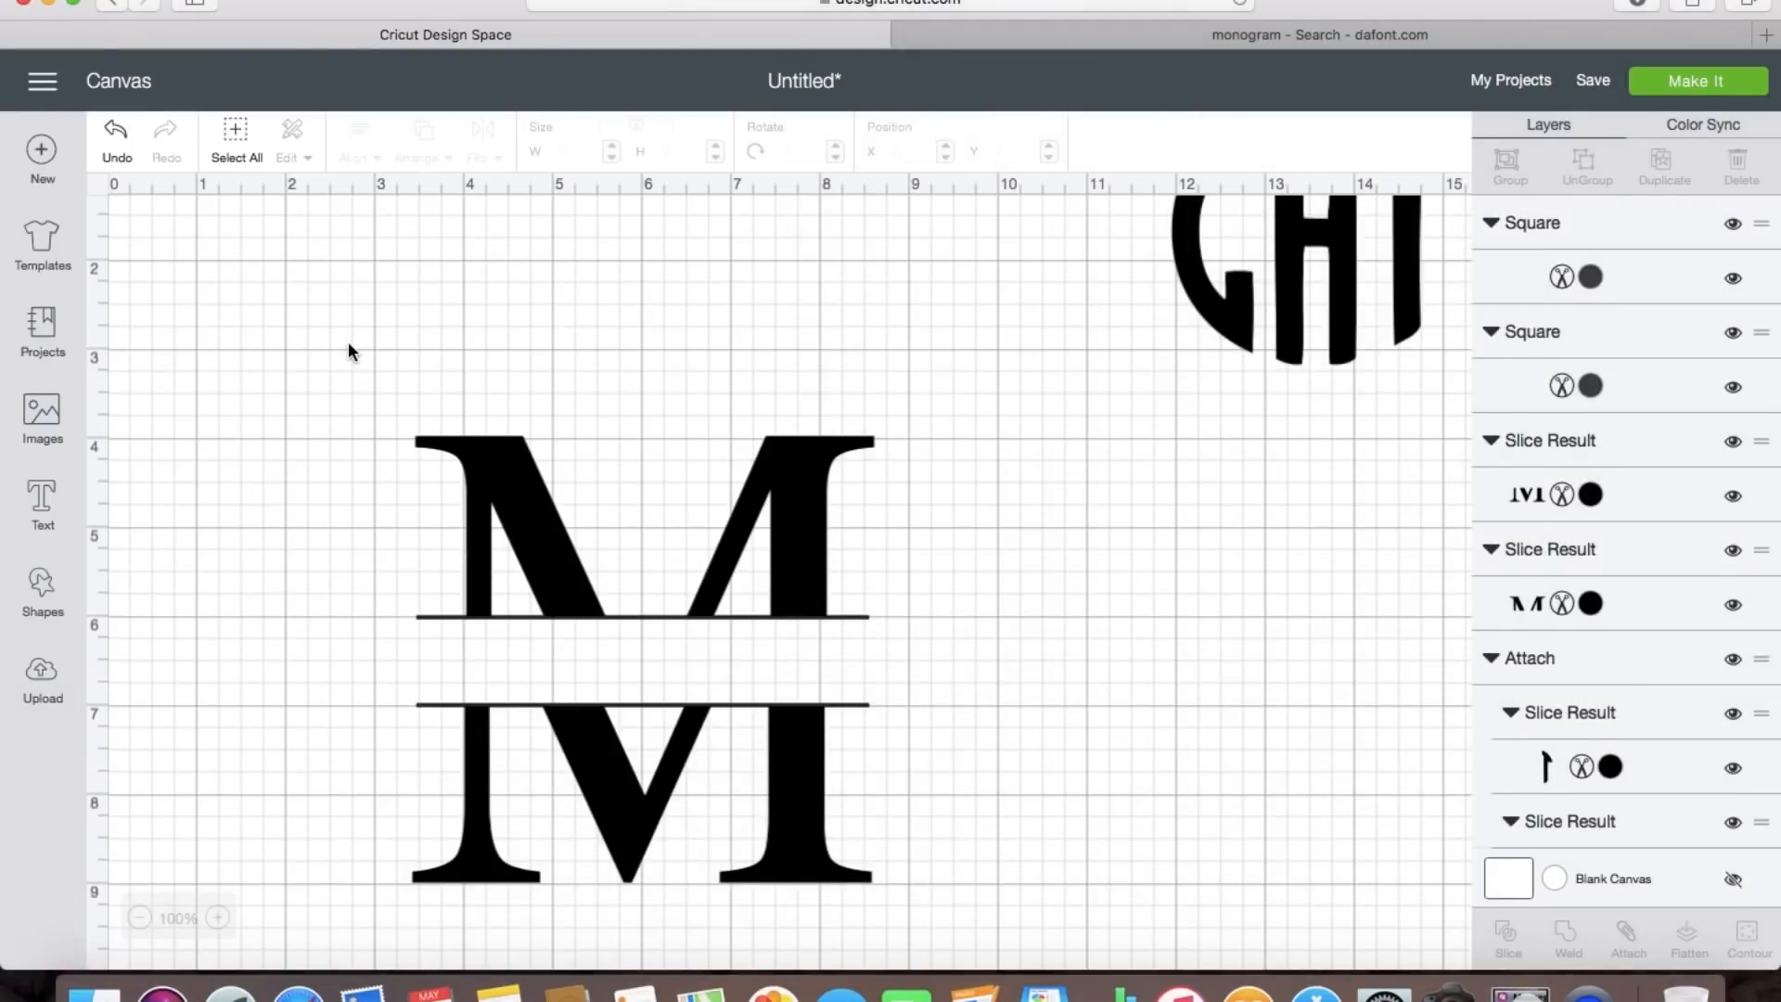
{"action": "left_click_drag", "start_coordinate": [348, 343], "coordinate": [926, 945]}
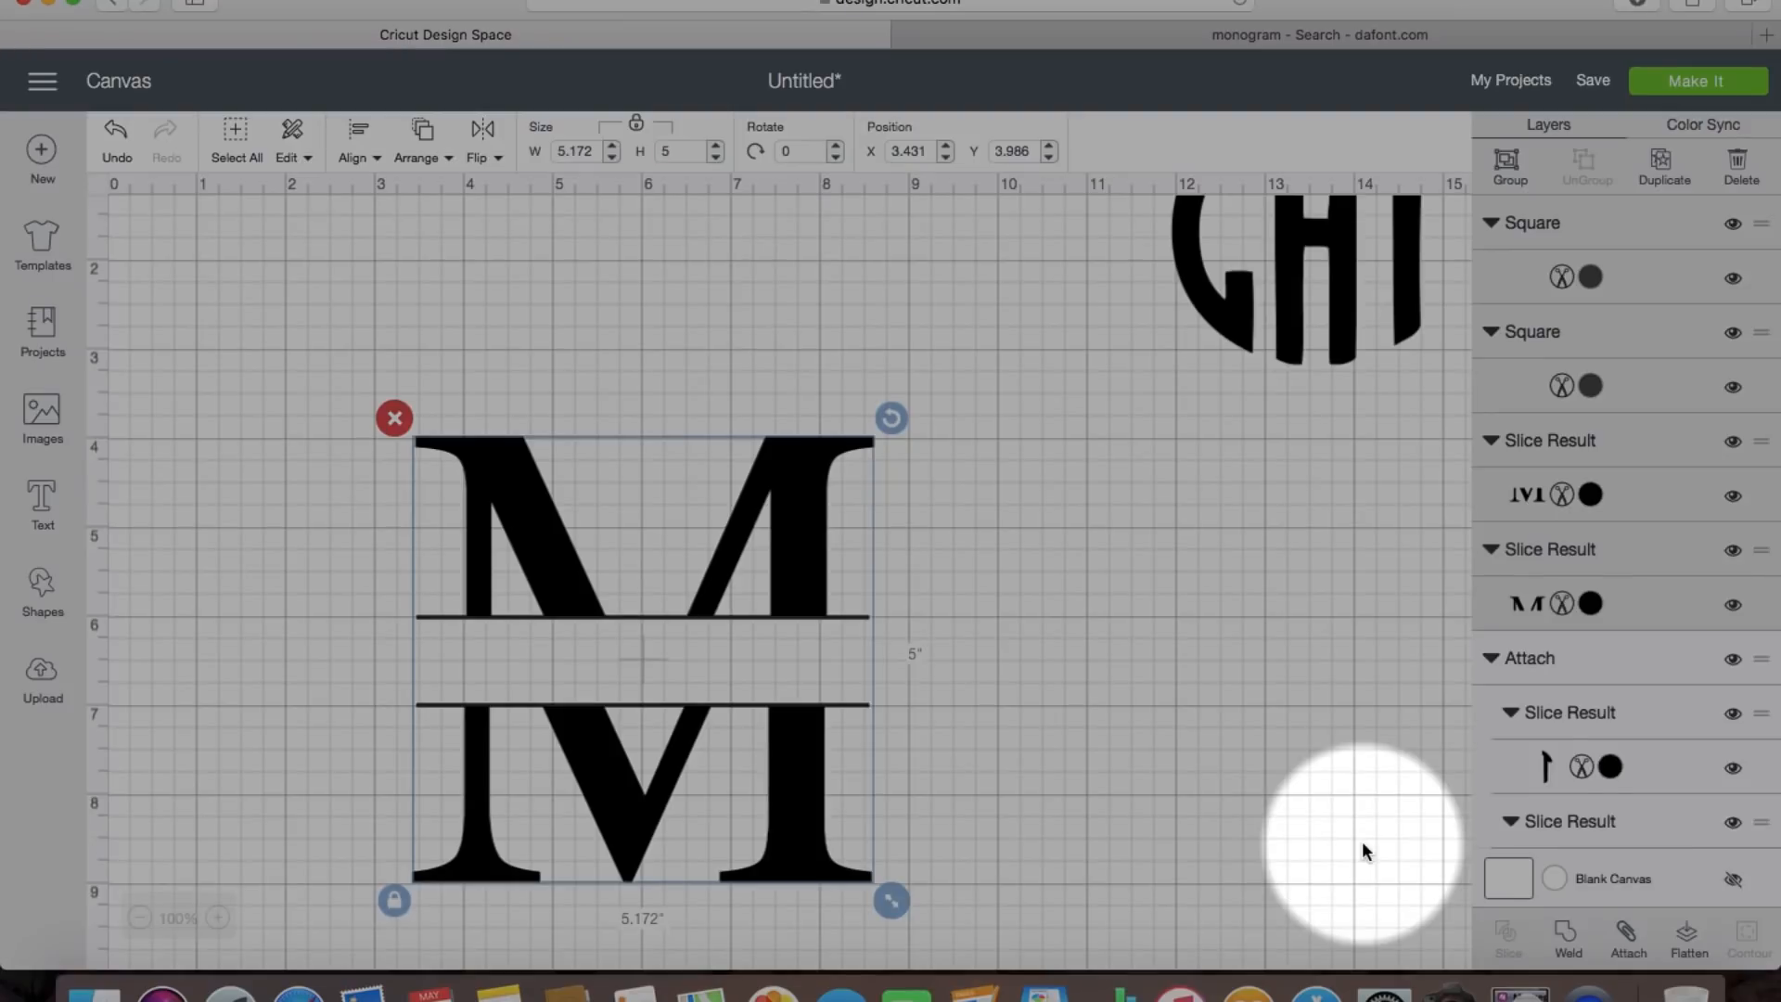
{"action": "left_click", "coordinate": [1566, 933]}
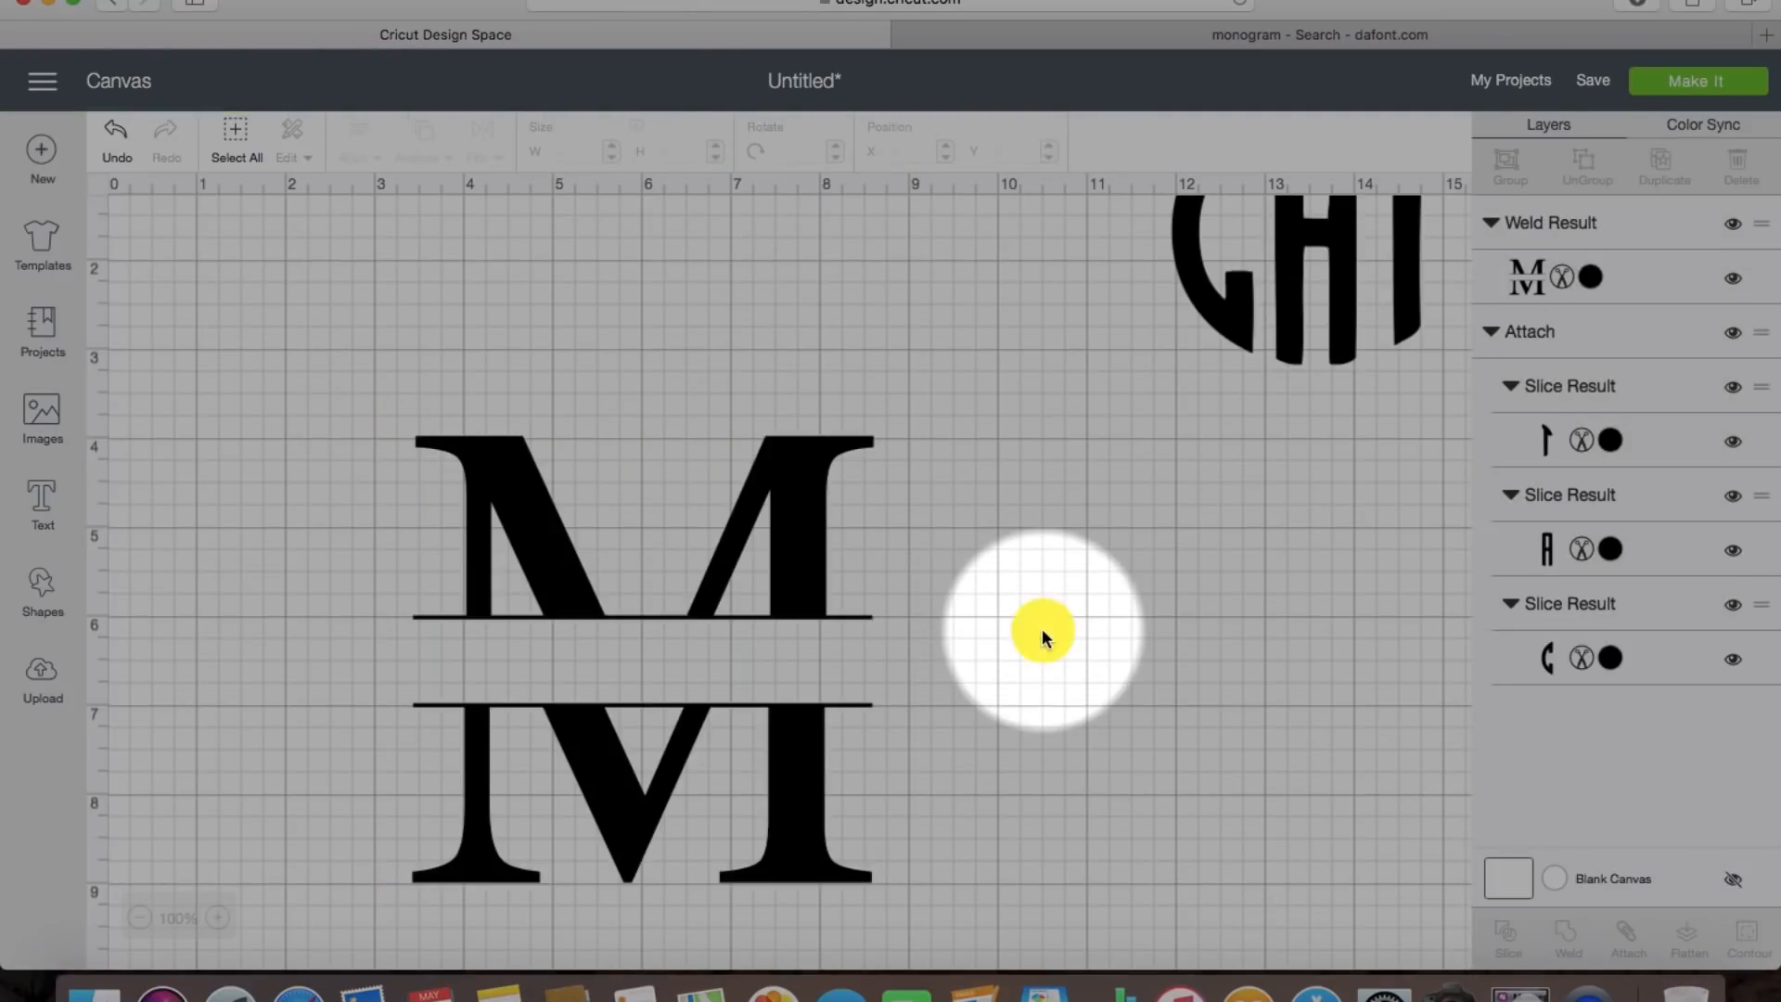
{"action": "left_click", "coordinate": [782, 517]}
{"action": "left_click_drag", "start_coordinate": [782, 517], "coordinate": [749, 488]}
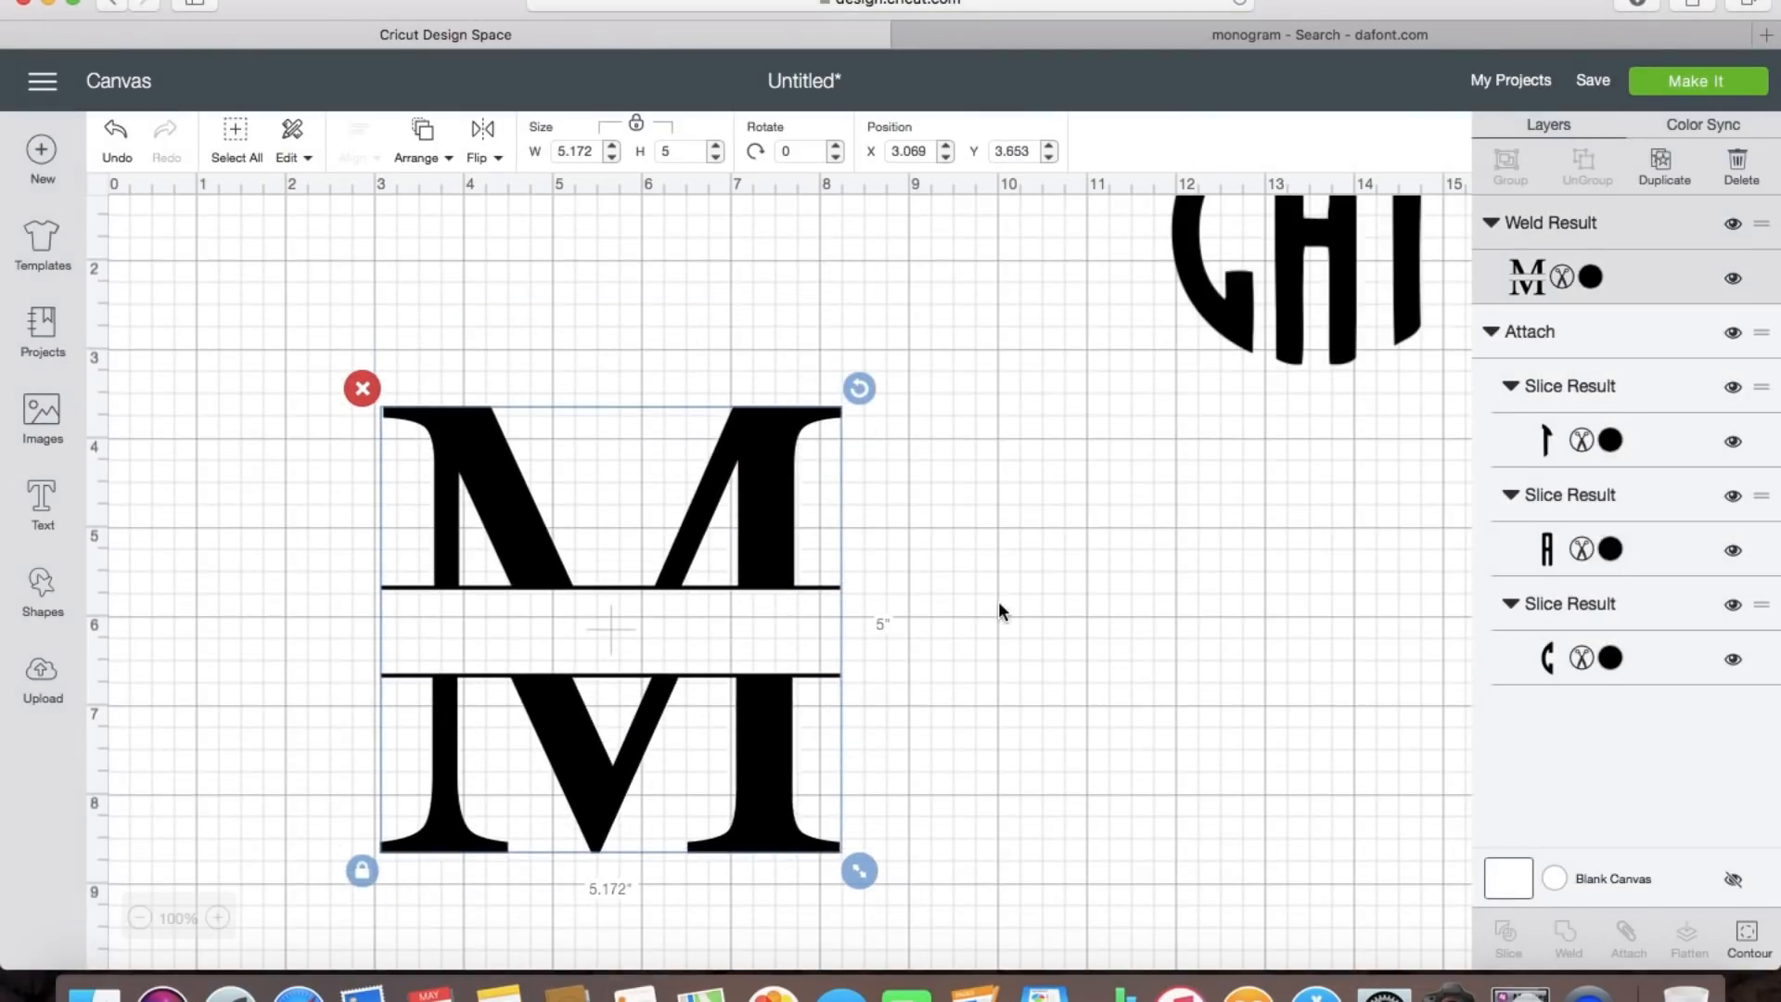
{"action": "left_click", "coordinate": [898, 619]}
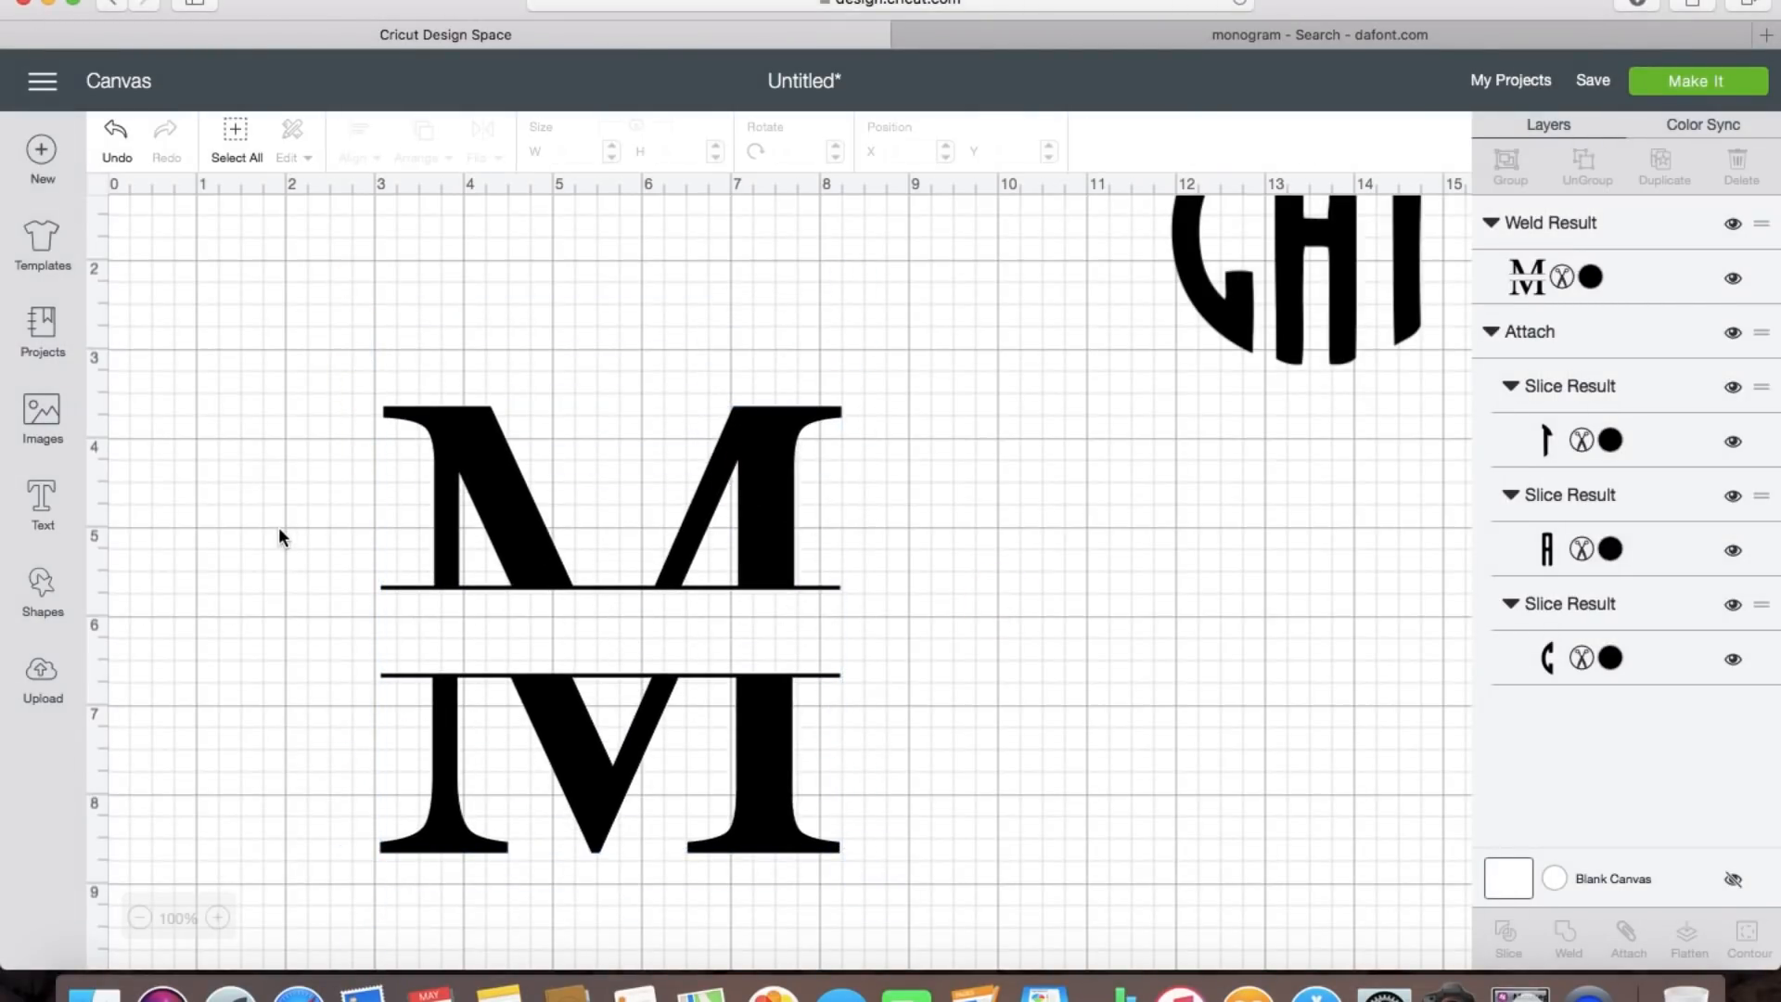
Step: Add a text object in Times containing the person's name for the monogram
{"action": "left_click", "coordinate": [40, 505]}
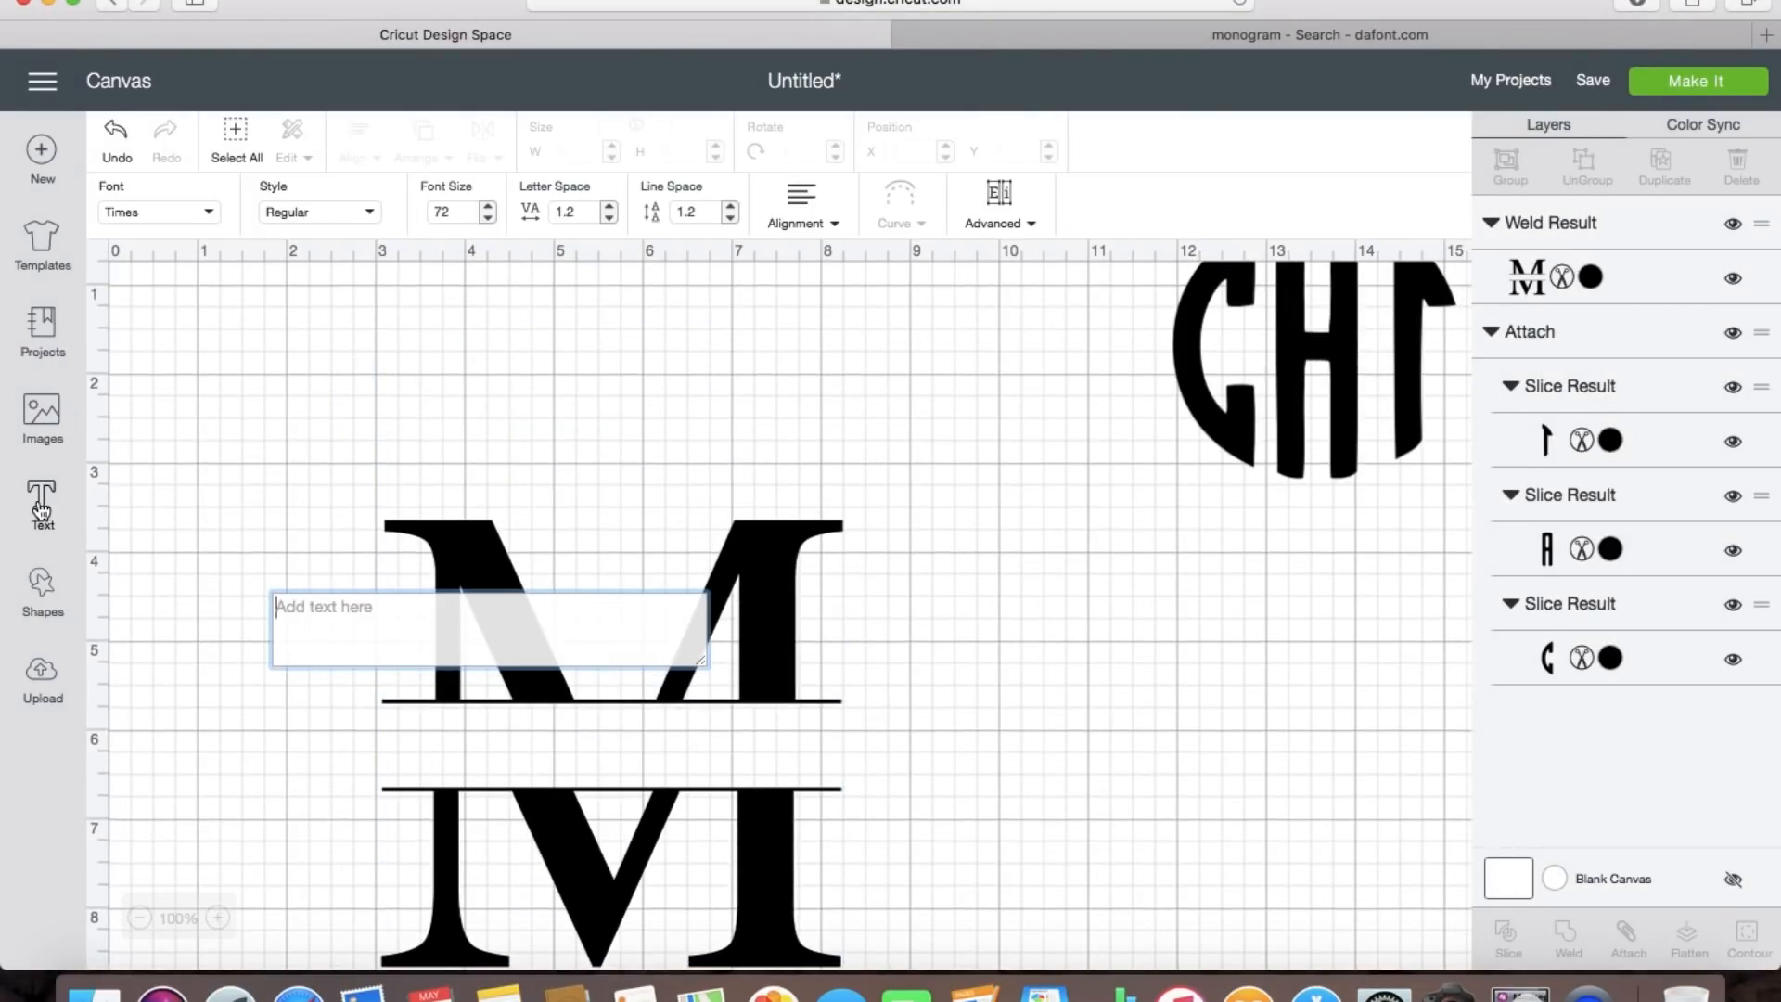
{"action": "type", "text": "Mirand"}
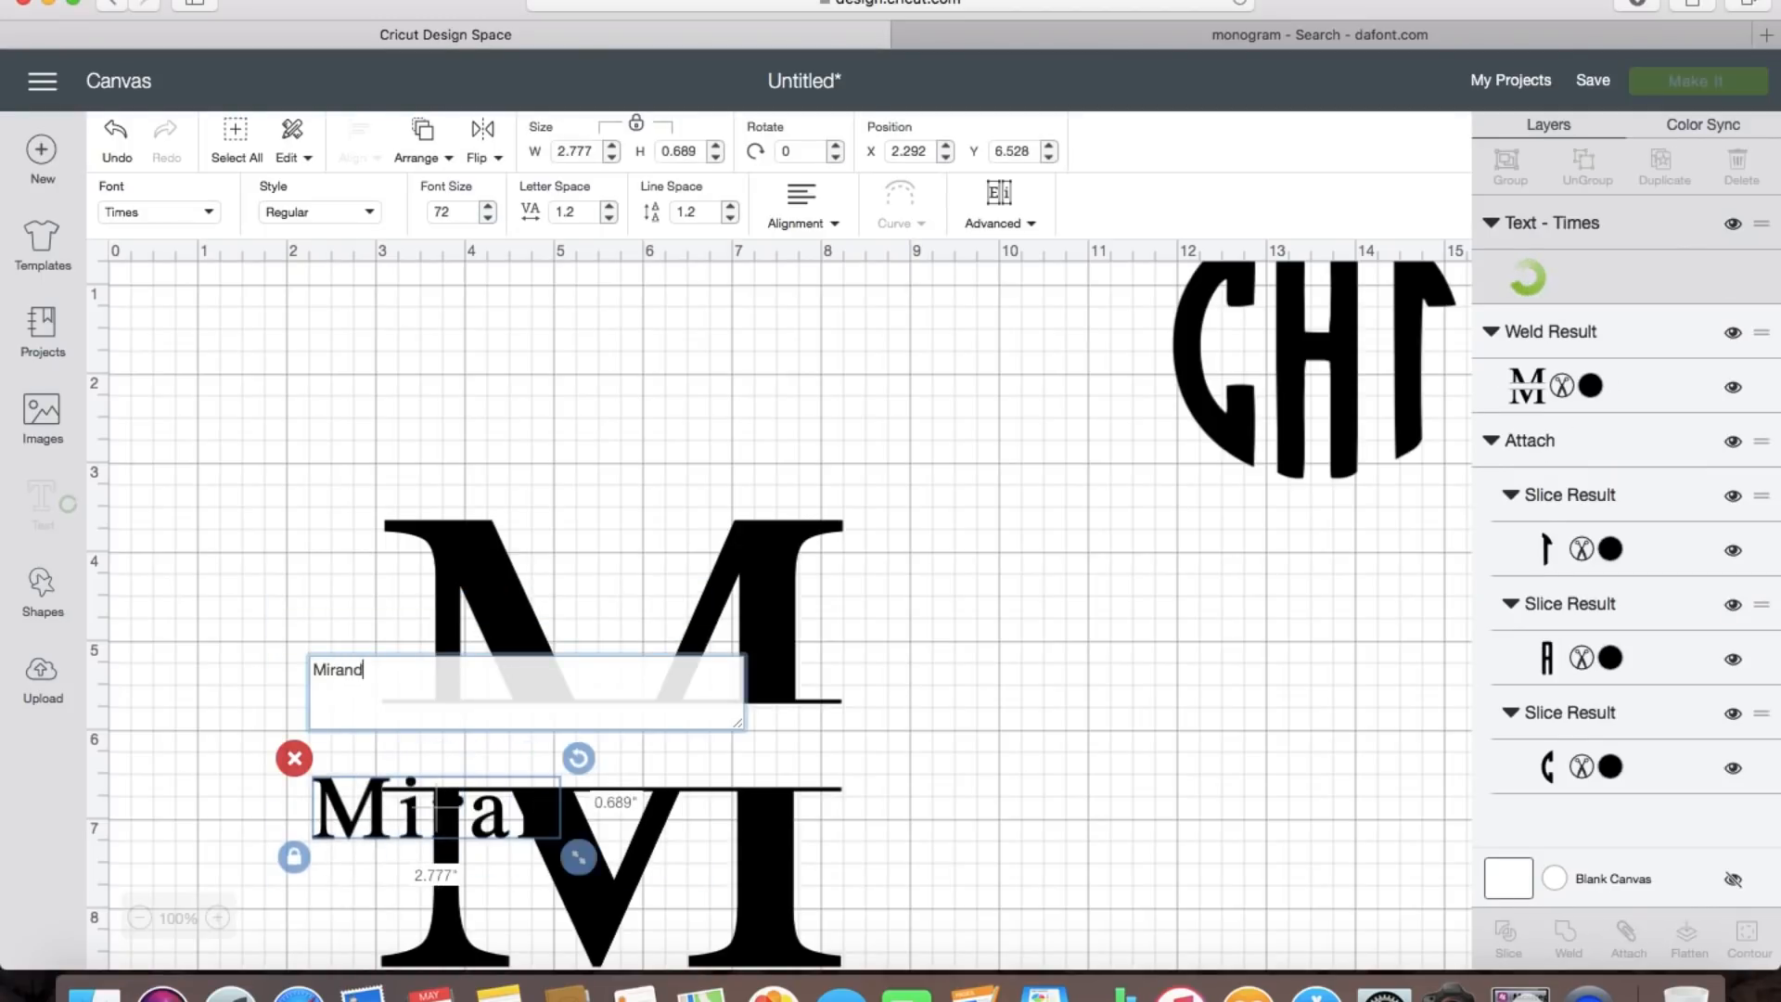
{"action": "type", "text": "a"}
{"action": "left_click", "coordinate": [898, 865]}
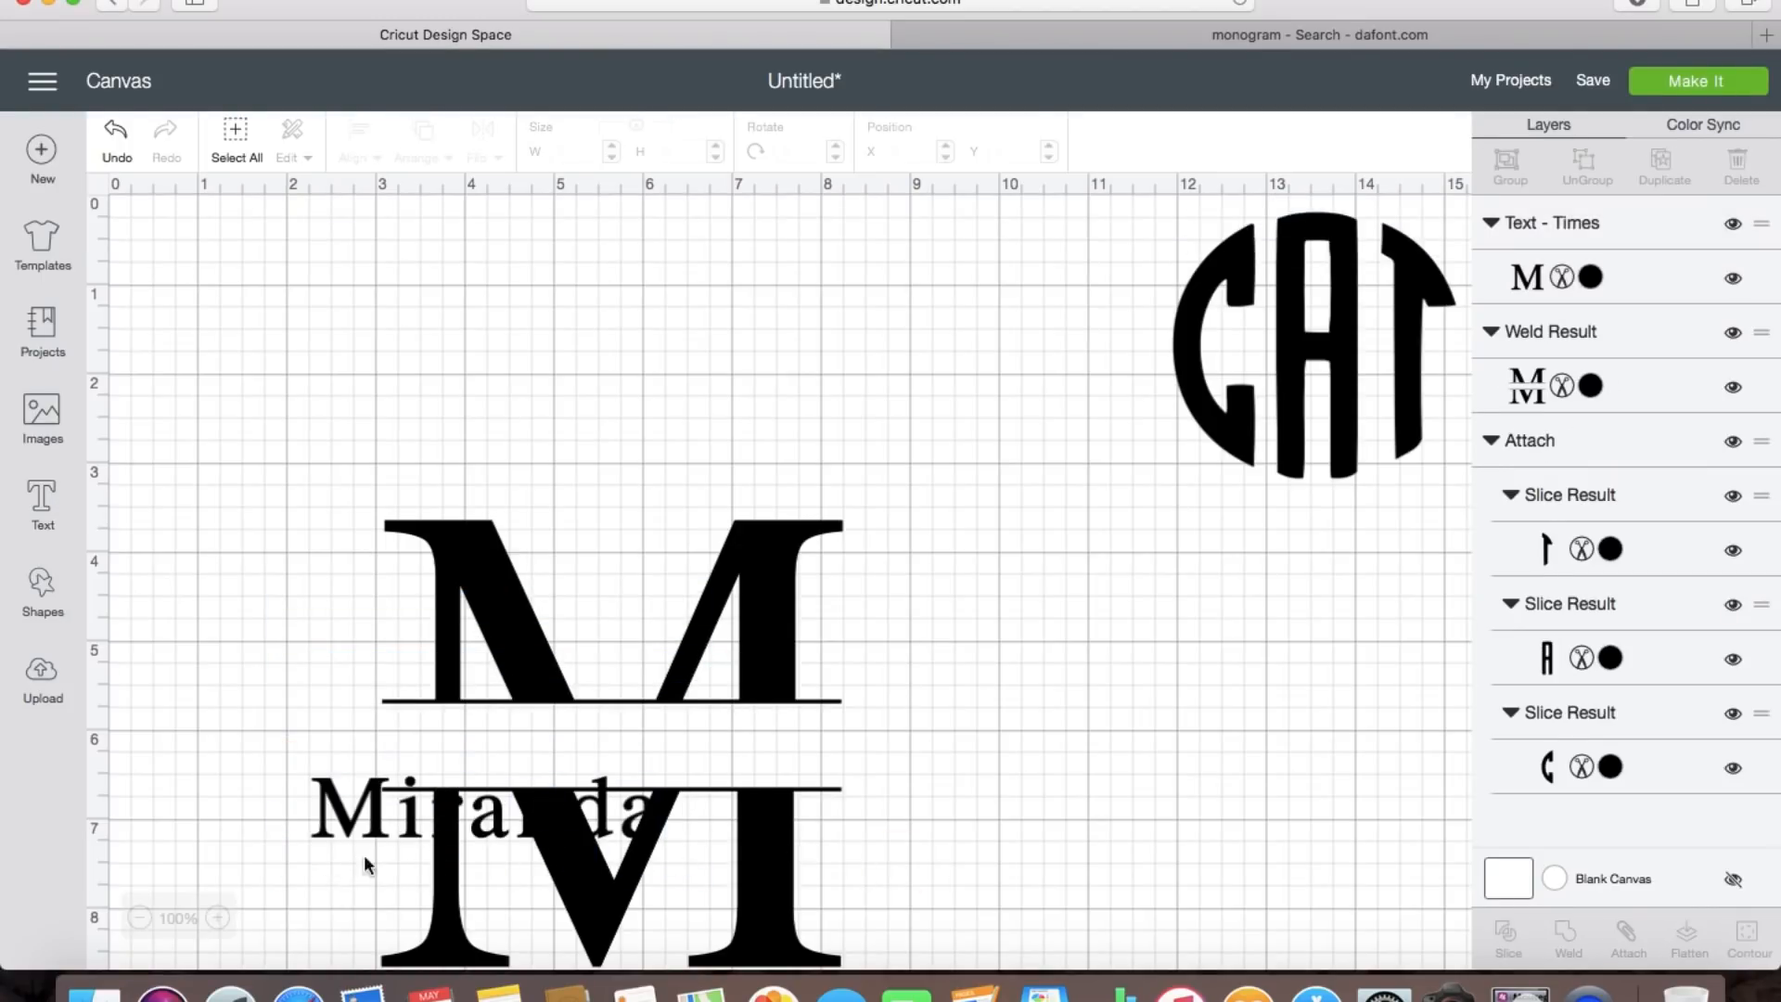
Step: Fit the name into the M's gap between the lines, enlarging it to about 4.68 in wide at X 3.347, Y 5.778
{"action": "left_click_drag", "start_coordinate": [346, 816], "coordinate": [461, 768]}
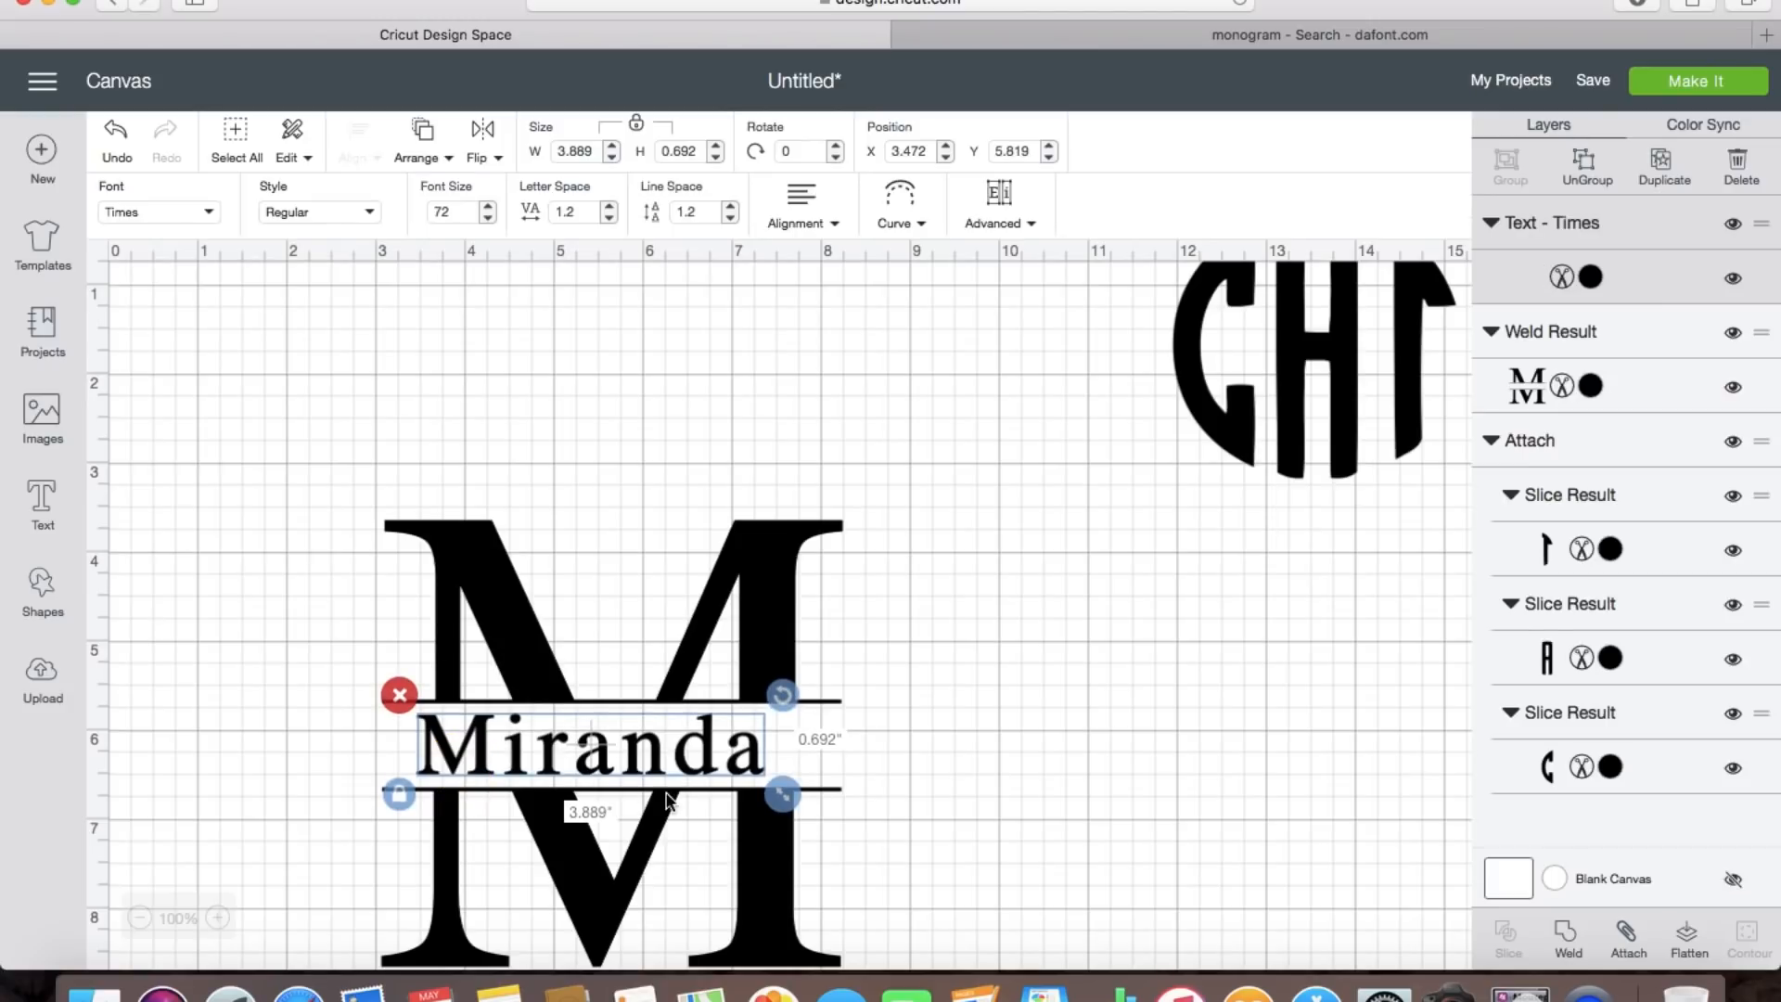
{"action": "left_click_drag", "start_coordinate": [784, 803], "coordinate": [839, 803]}
{"action": "left_click", "coordinate": [952, 800]}
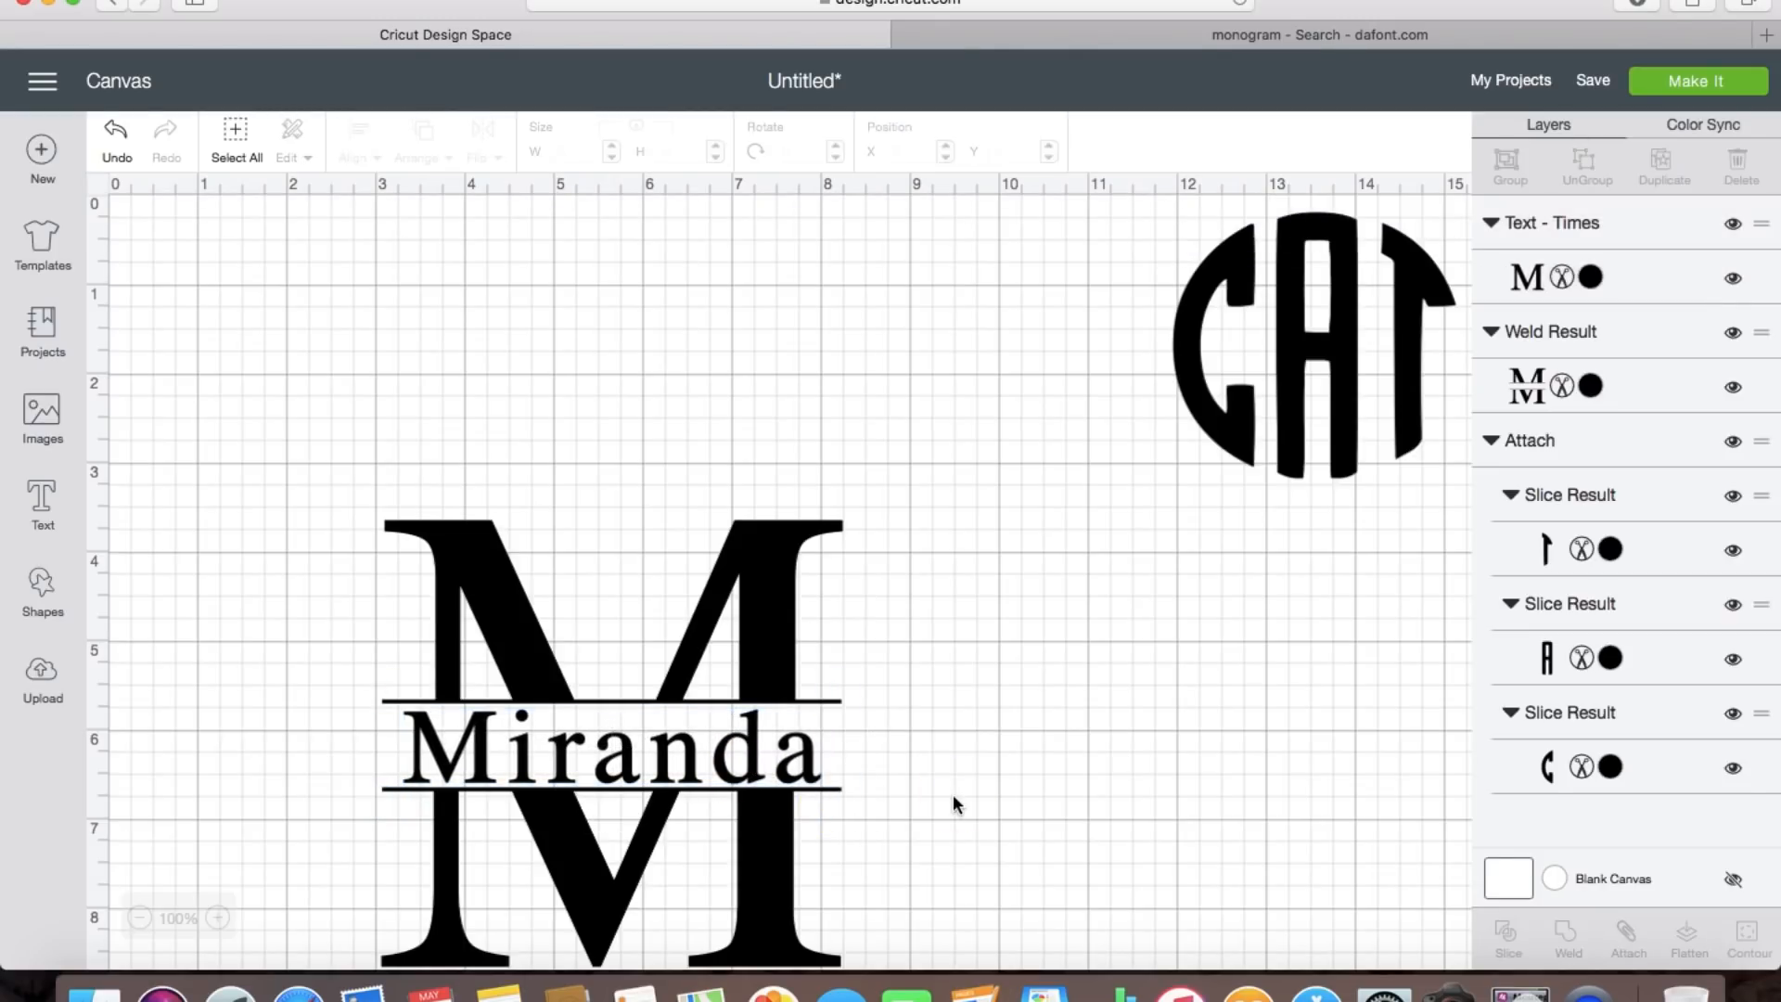
{"action": "left_click", "coordinate": [757, 766]}
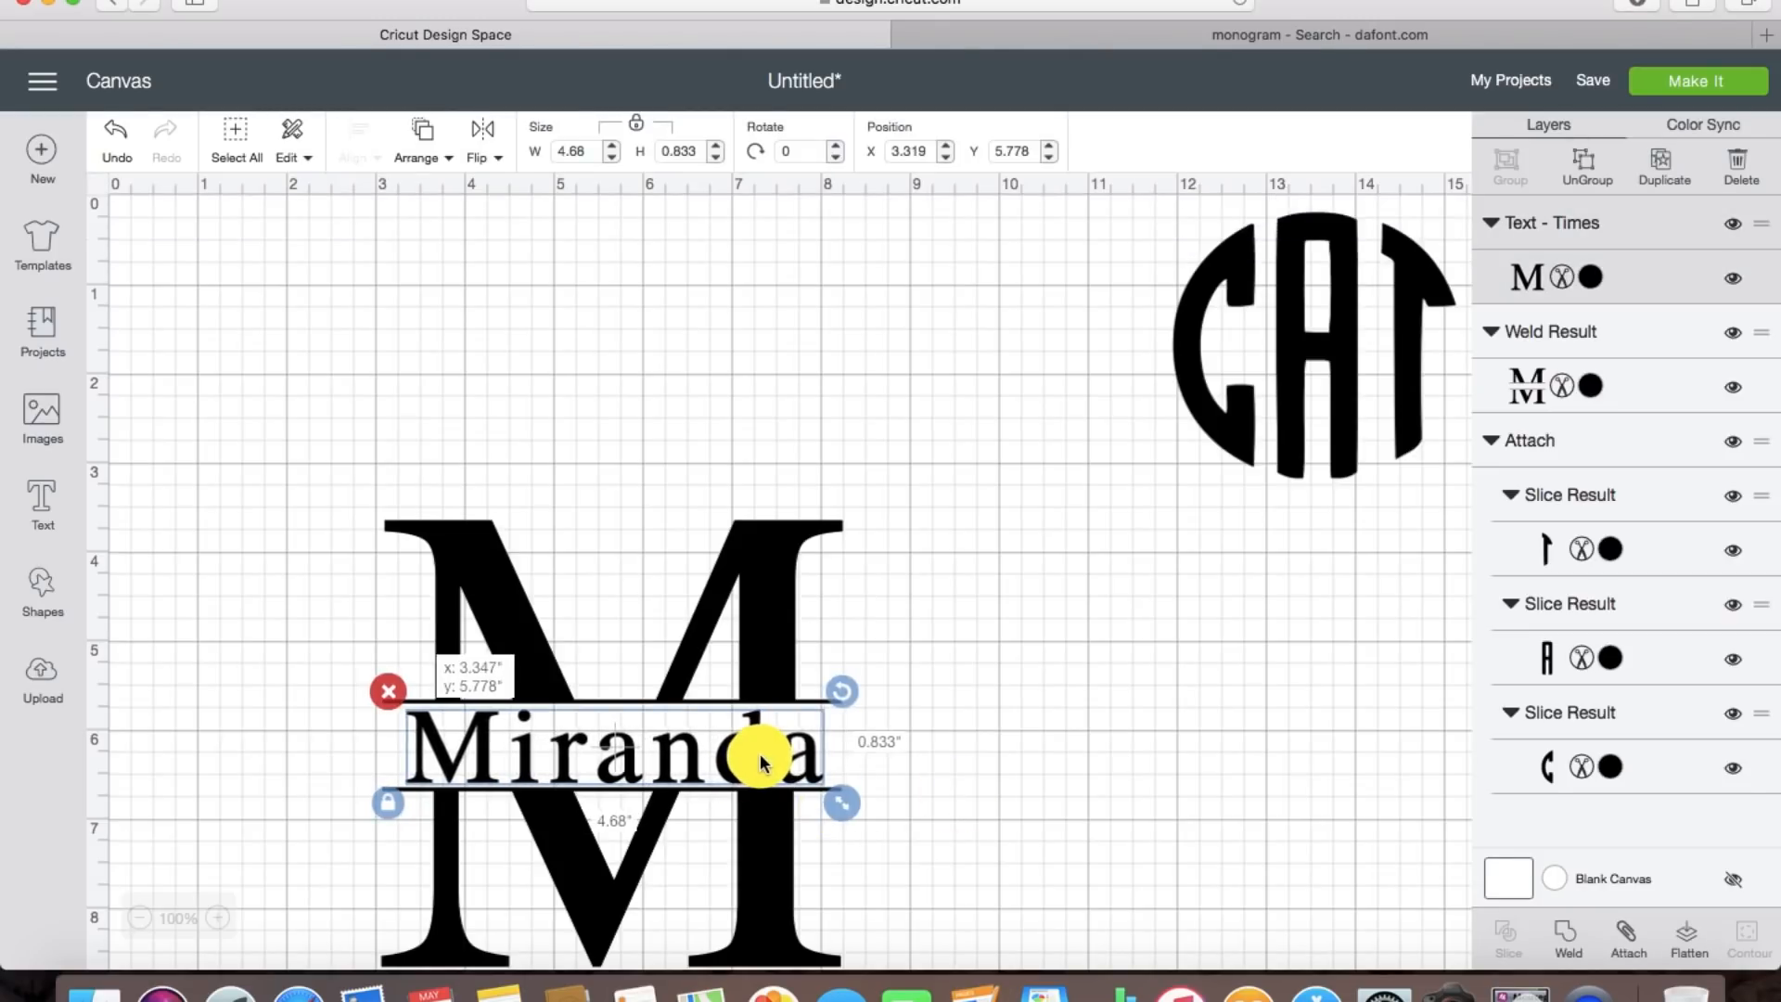
{"action": "left_click", "coordinate": [922, 765]}
{"action": "scroll", "coordinate": [922, 764], "scroll_direction": "down", "scroll_amount": 2}
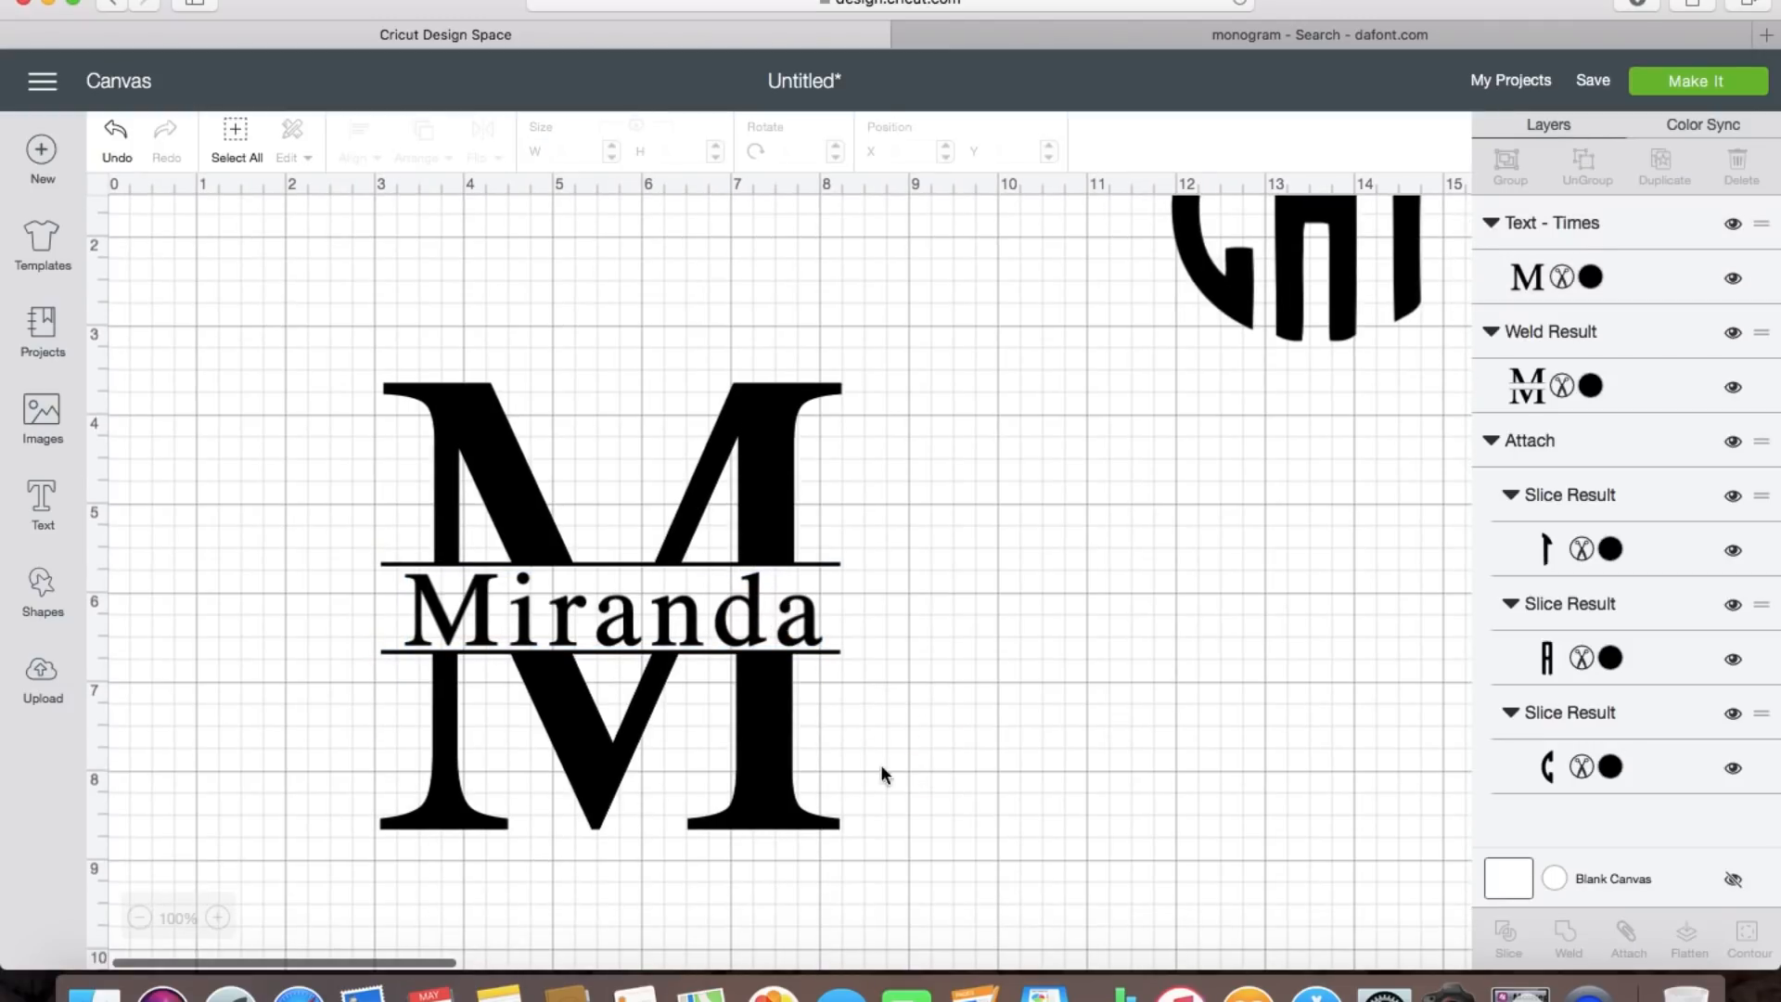
{"action": "left_click", "coordinate": [758, 625]}
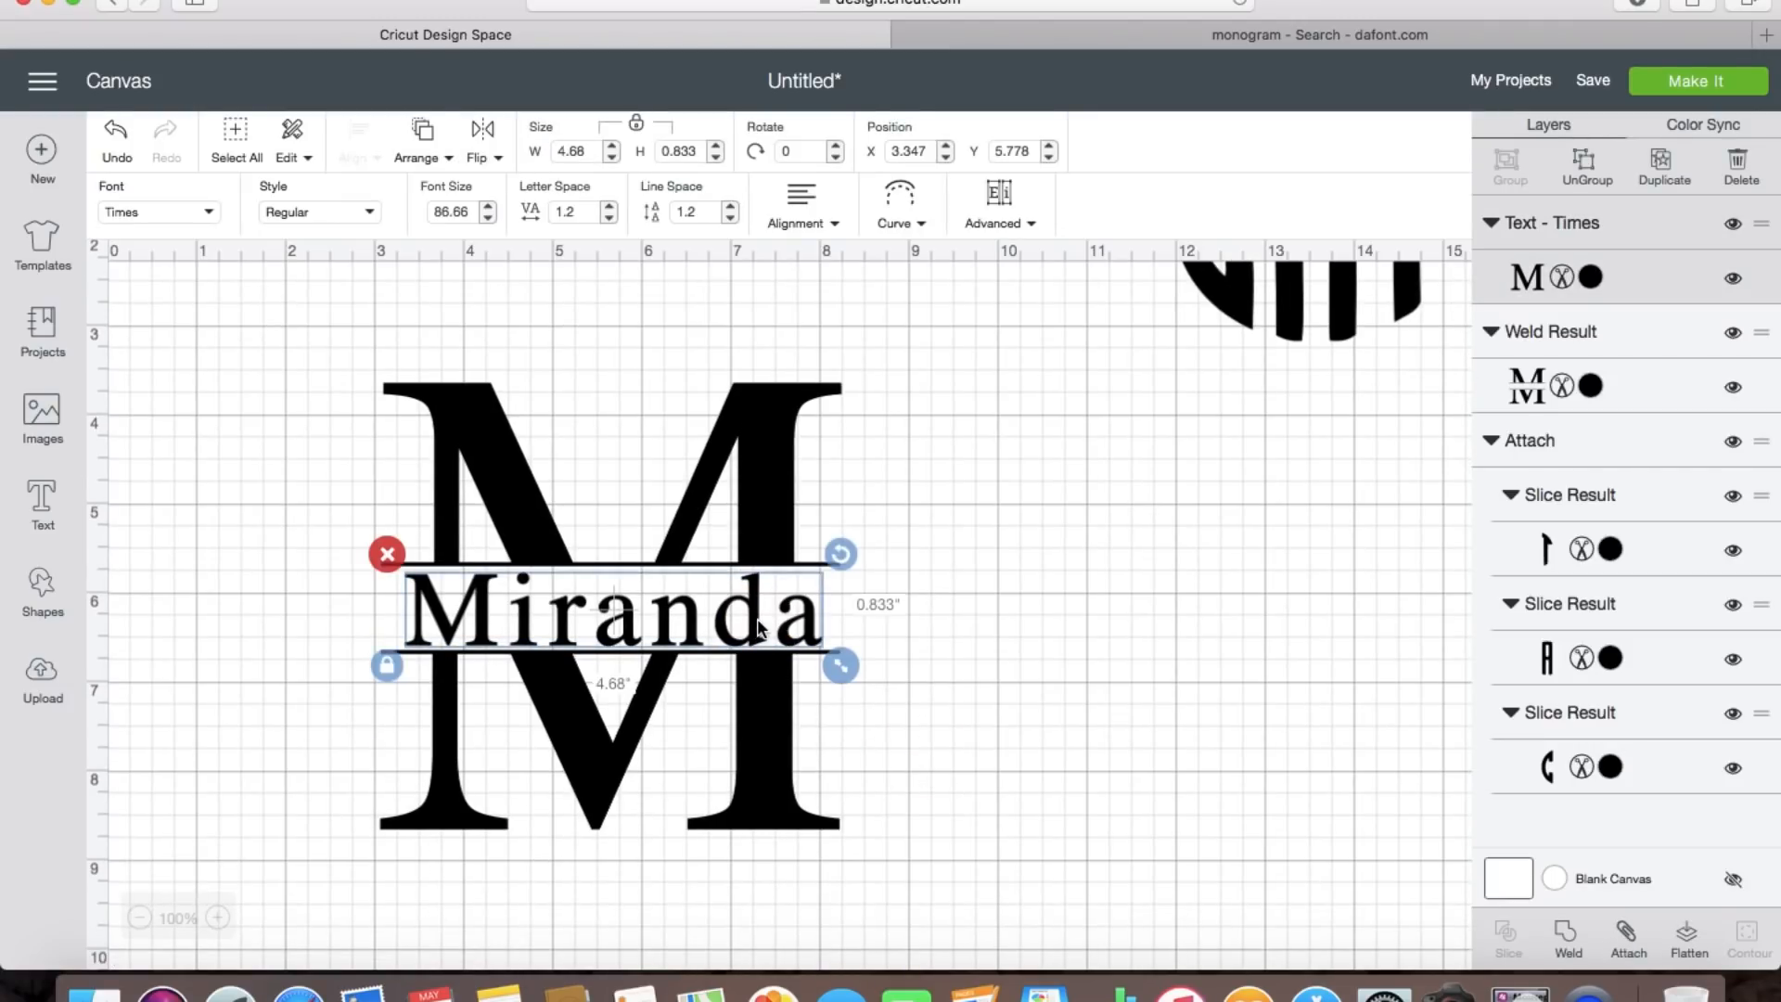
Step: Nudge the name slightly up in the M's gap and change its font to American Typewriter
{"action": "left_click_drag", "start_coordinate": [756, 627], "coordinate": [757, 624]}
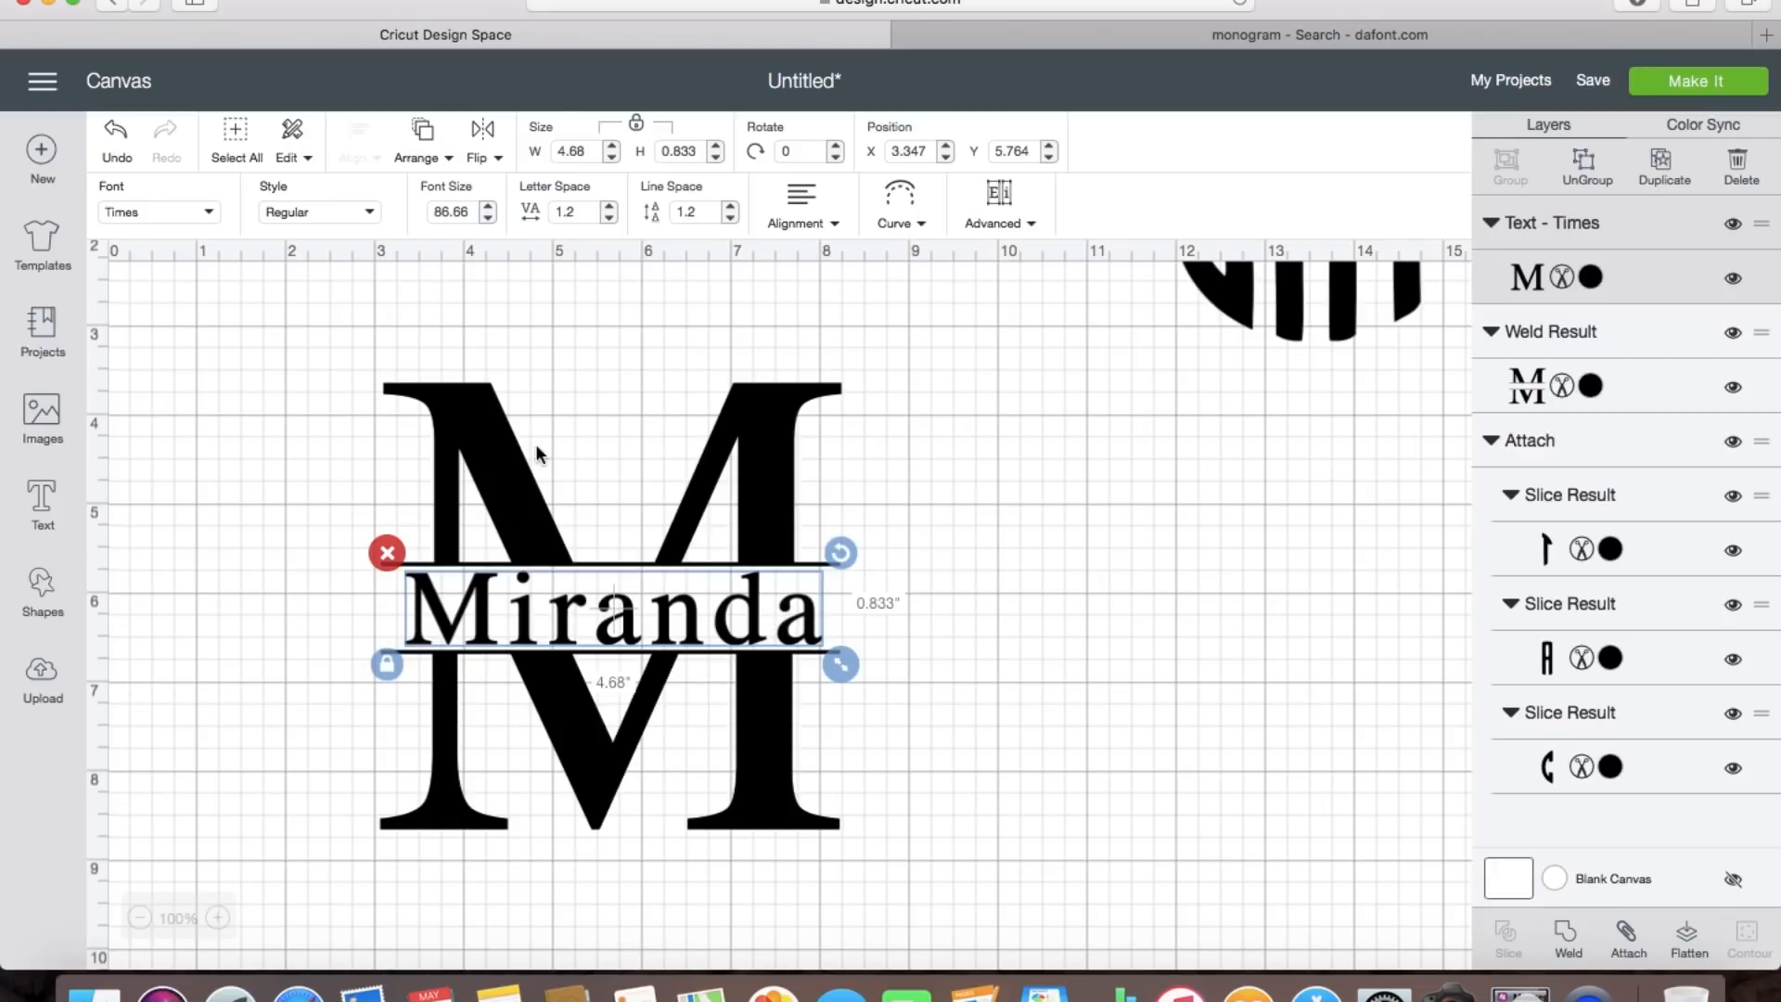
{"action": "left_click", "coordinate": [205, 232]}
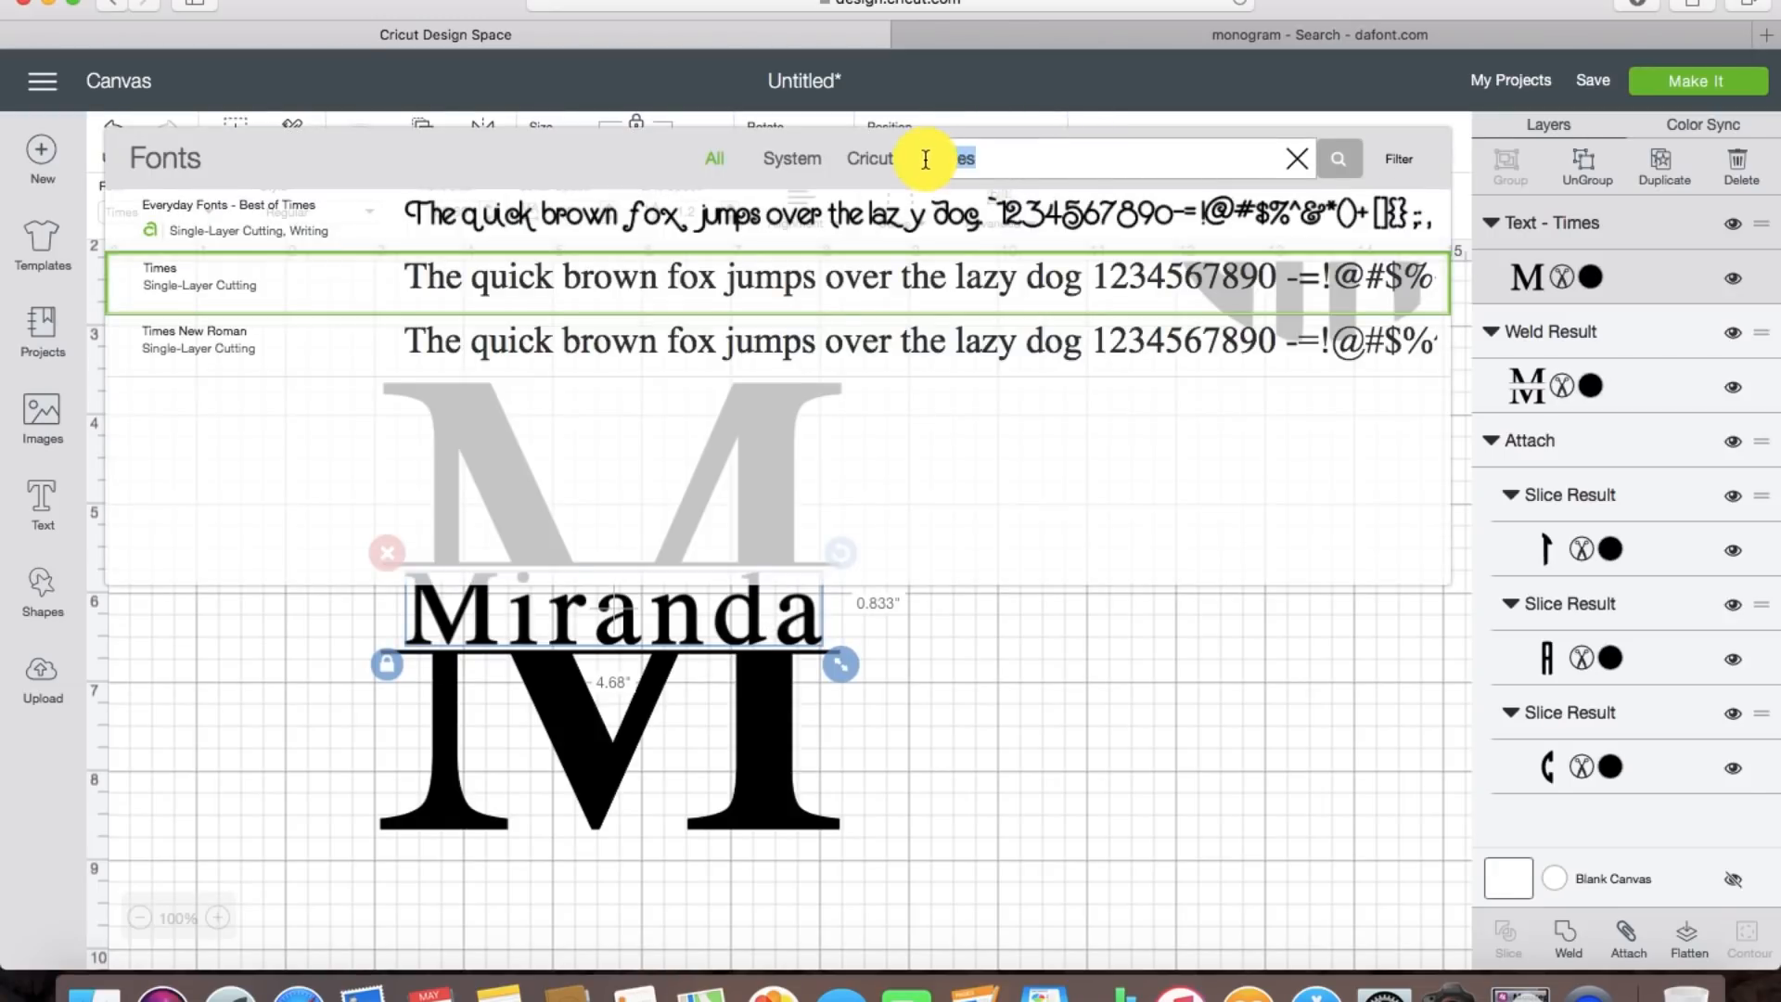
{"action": "double_click", "coordinate": [923, 158]}
{"action": "type", "text": "ameruca"}
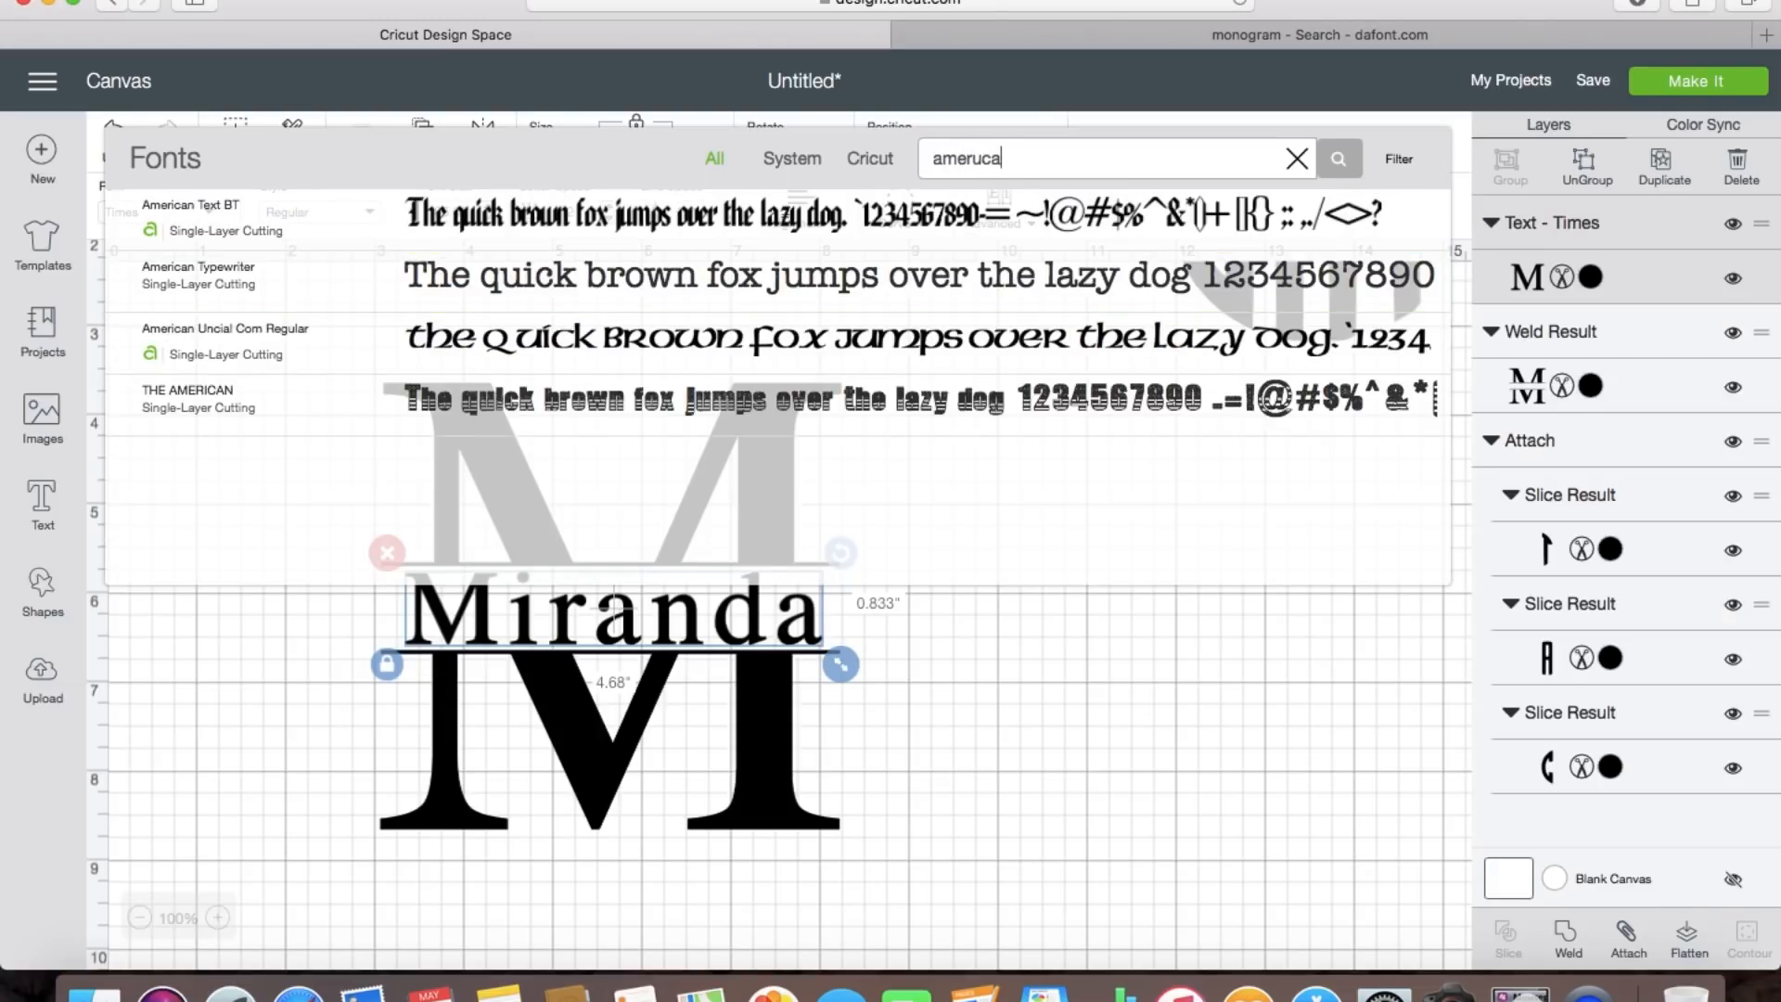
{"action": "key", "text": "BackSpace"}
{"action": "left_click", "coordinate": [661, 290]}
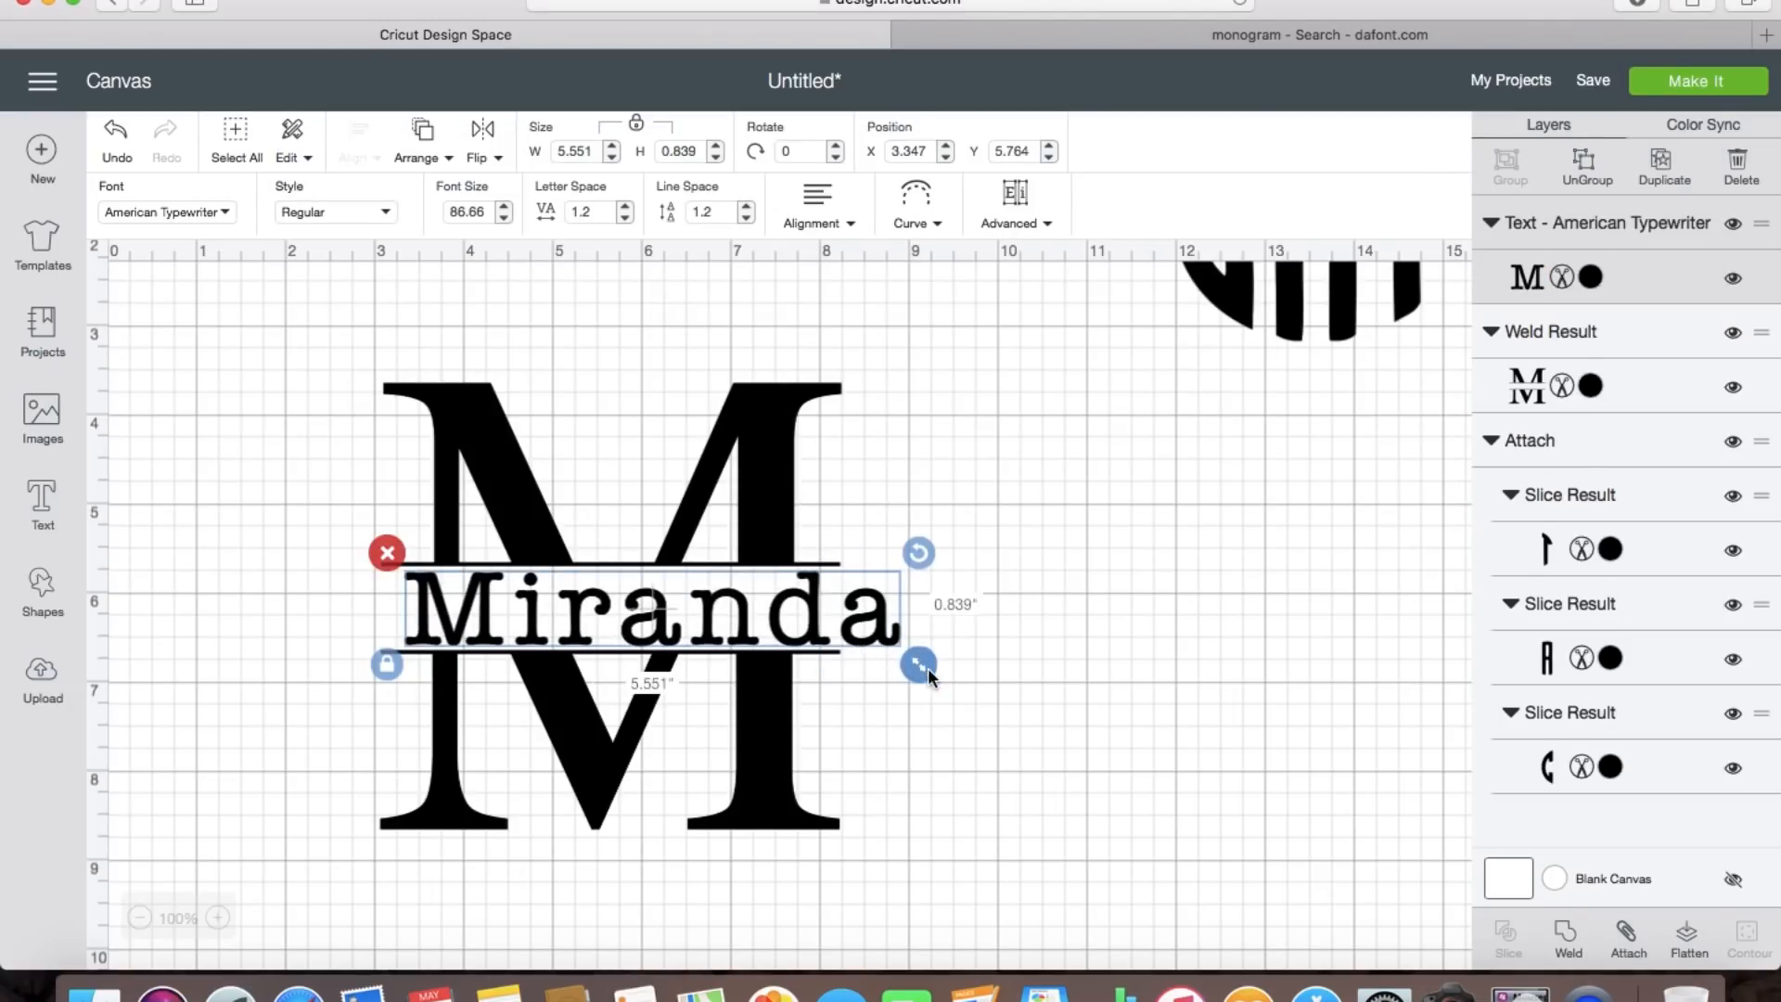
Step: Refit the name between the M's lines, shrinking it to about 4.995 in wide at X 3.208, Y 5.819
{"action": "left_click_drag", "start_coordinate": [928, 668], "coordinate": [766, 606]}
{"action": "left_click", "coordinate": [950, 661]}
{"action": "left_click", "coordinate": [767, 612]}
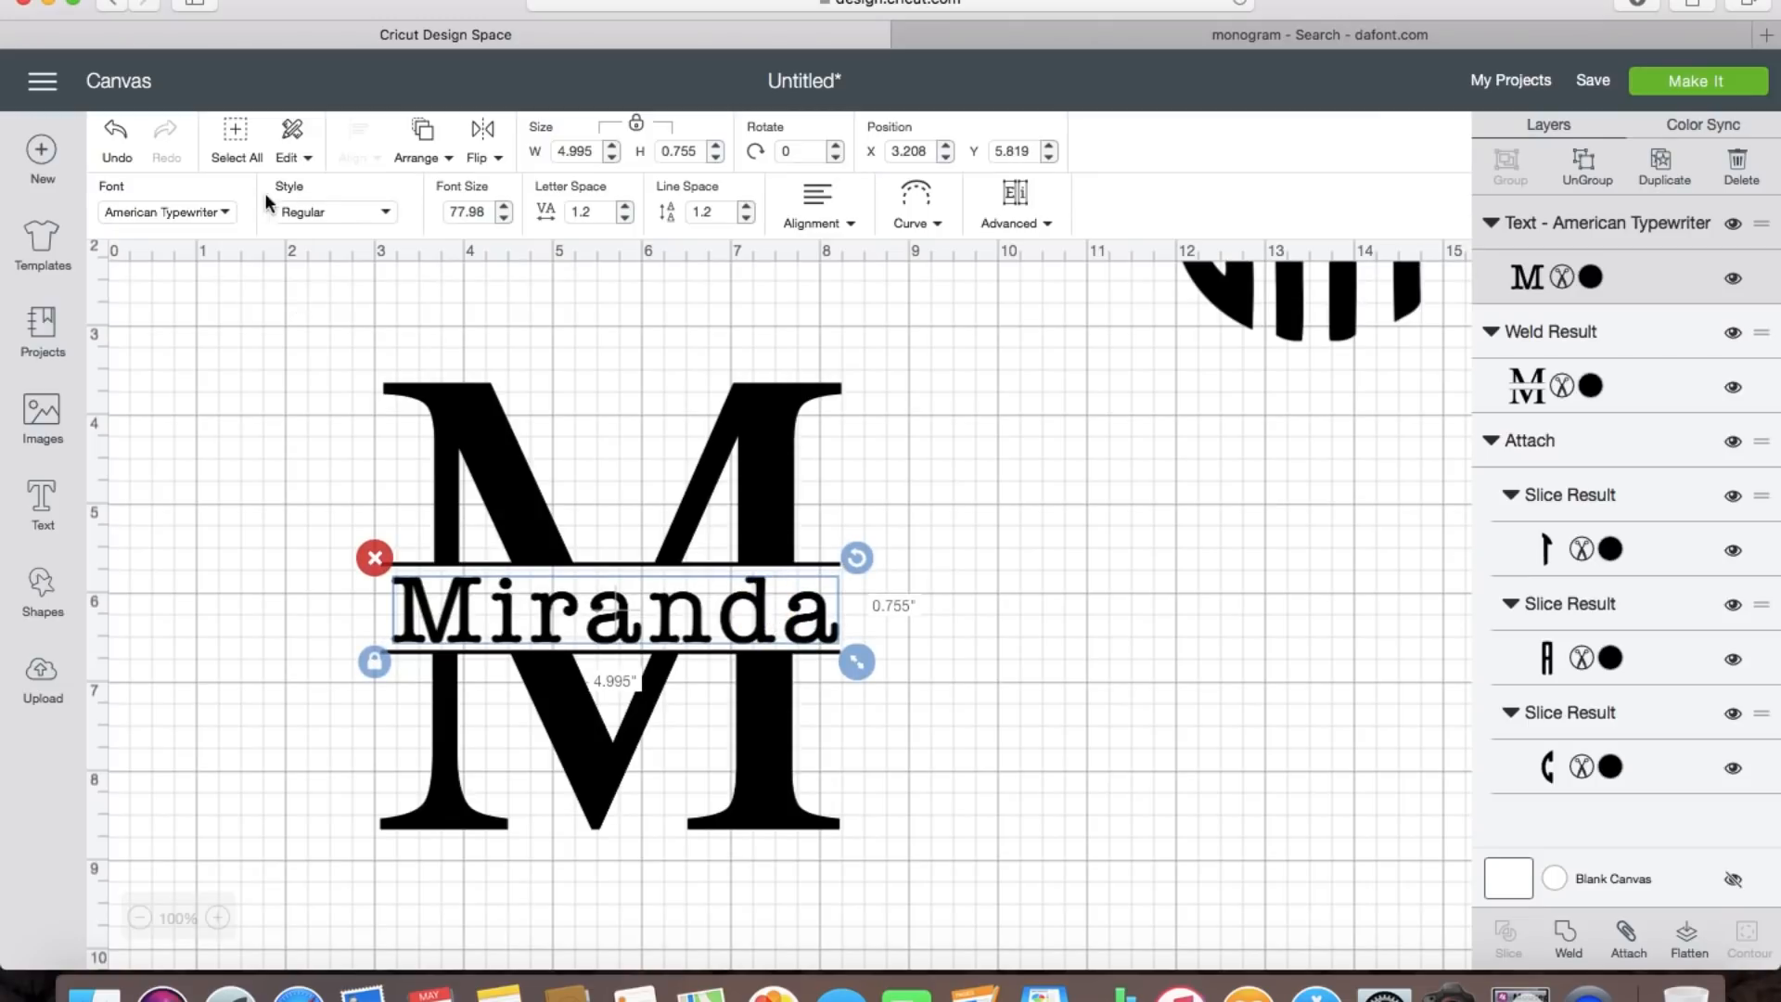
Step: Search the fonts for "water" and change the name's font to Watermelon
{"action": "left_click", "coordinate": [222, 212]}
{"action": "left_click", "coordinate": [956, 156]}
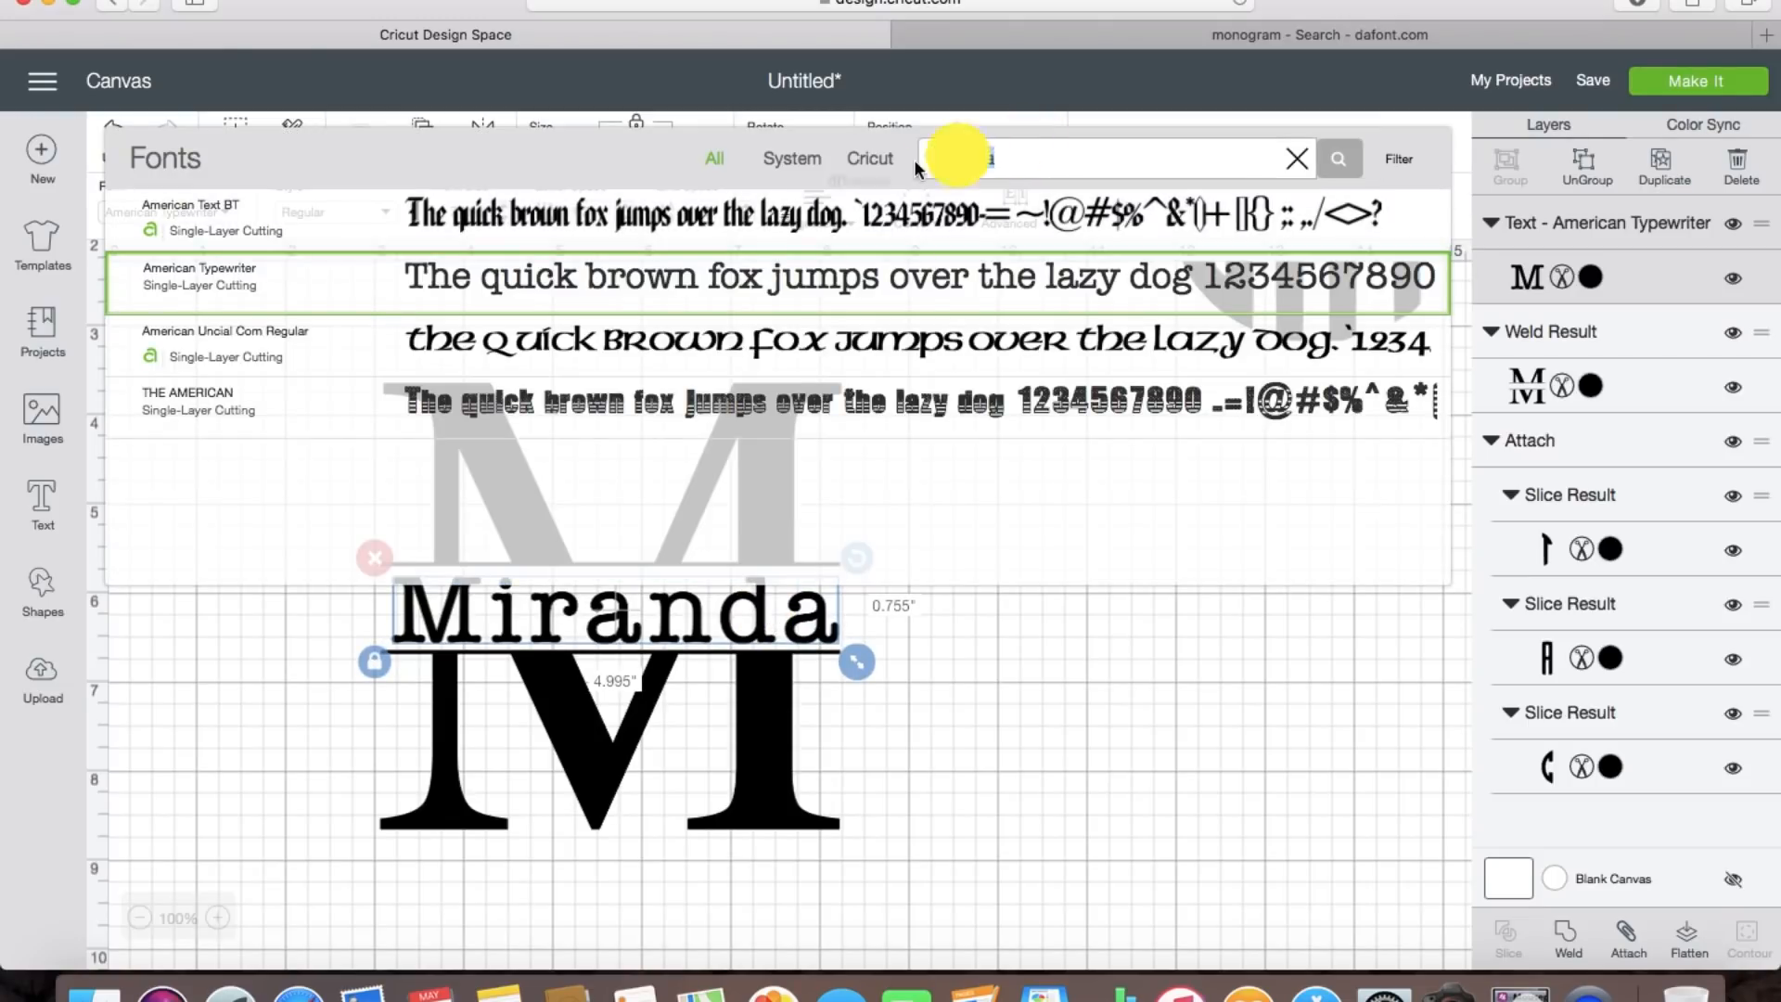
{"action": "type", "text": "water"}
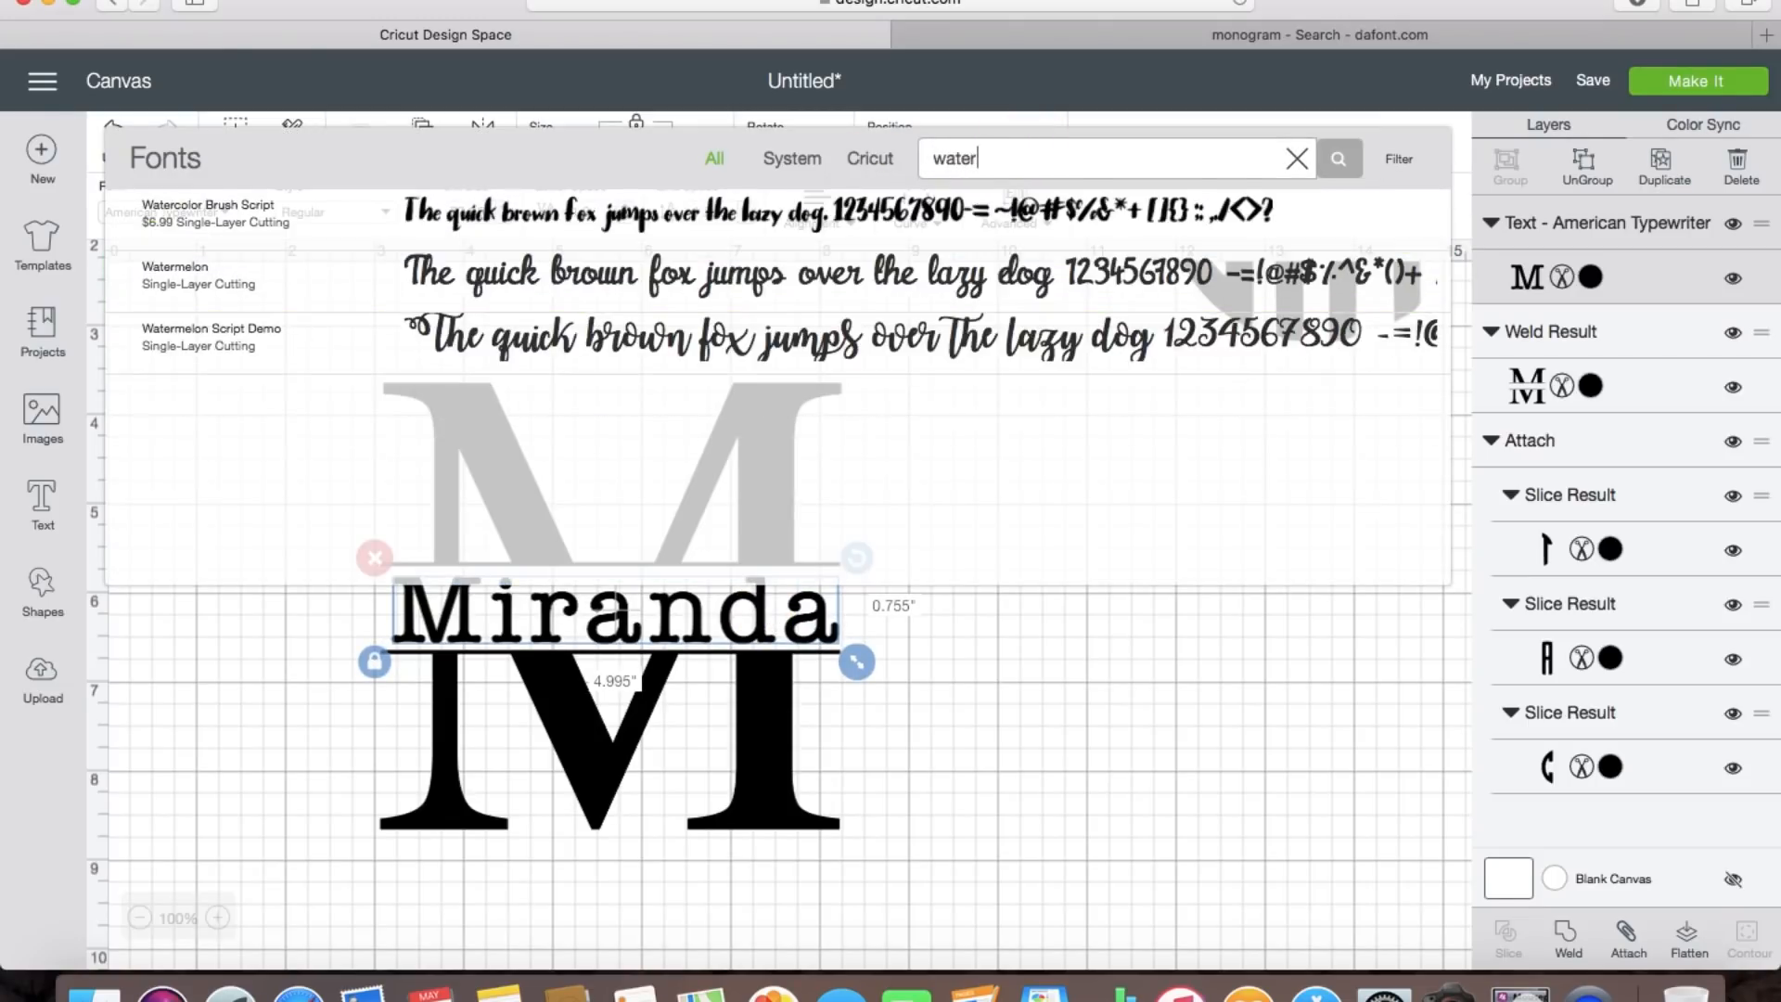
{"action": "left_click", "coordinate": [905, 275]}
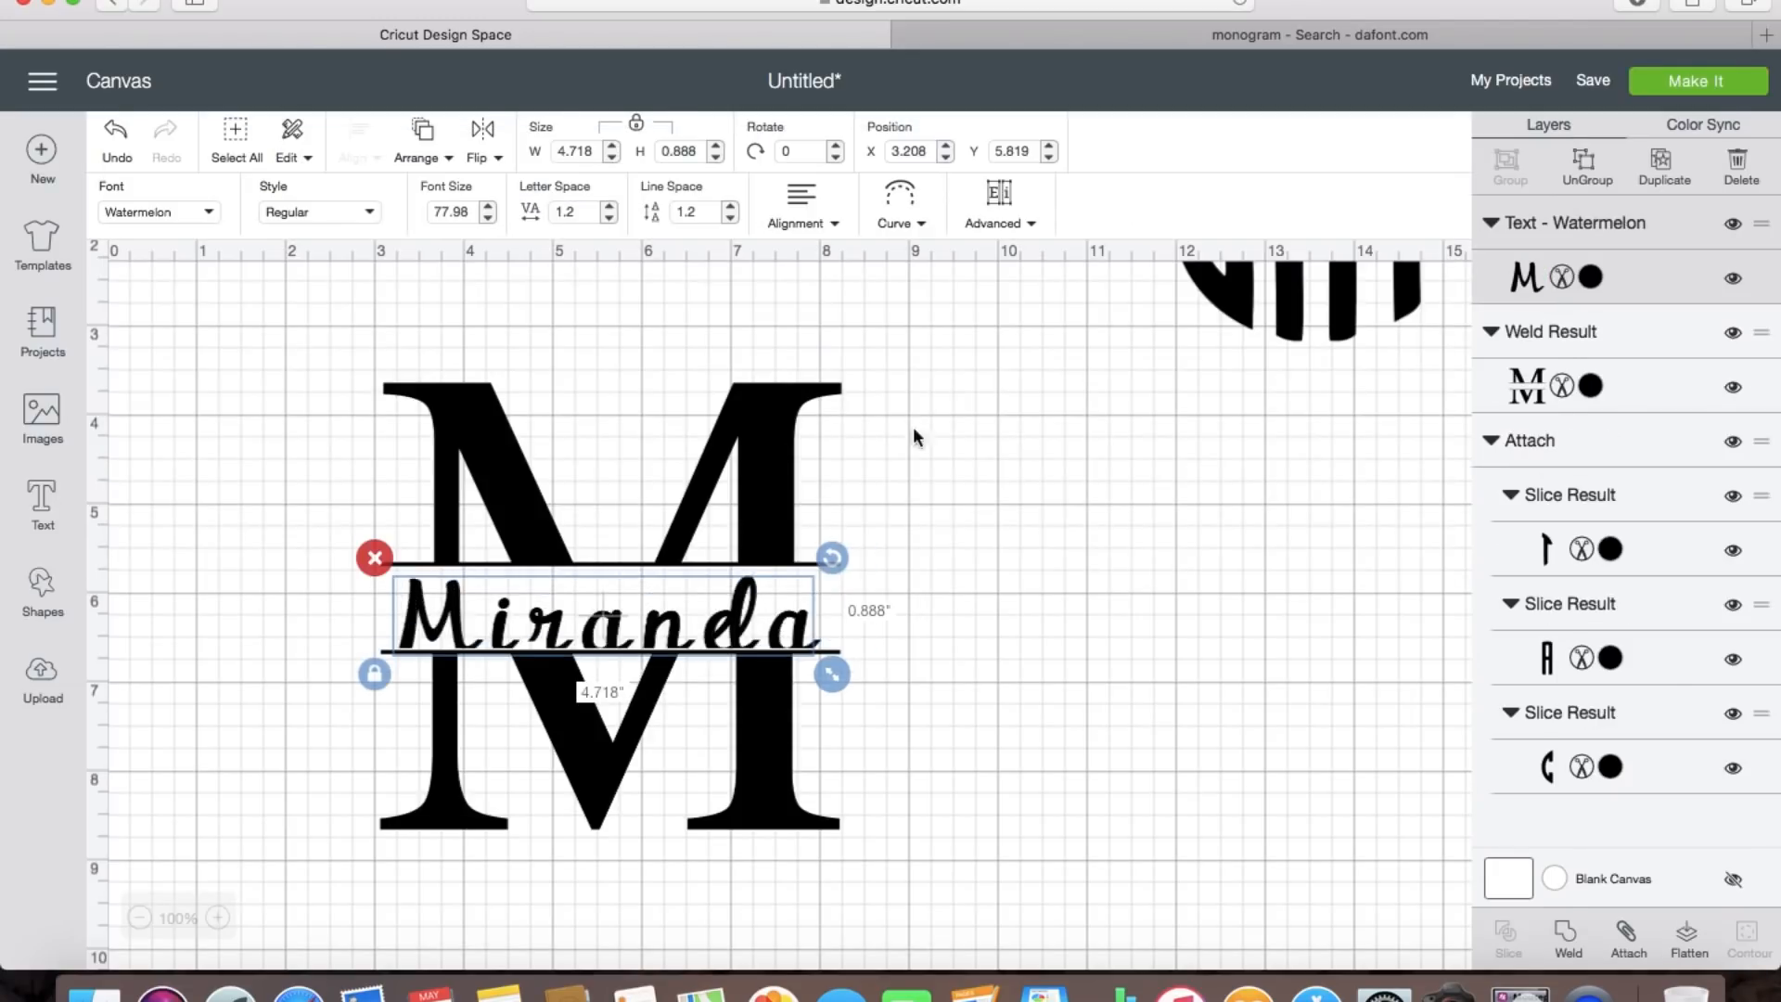
Step: Reduce the name's letter spacing to -0.7 so the script letters overlap
{"action": "left_click", "coordinate": [610, 219]}
{"action": "left_click", "coordinate": [610, 219]}
{"action": "left_click", "coordinate": [610, 219]}
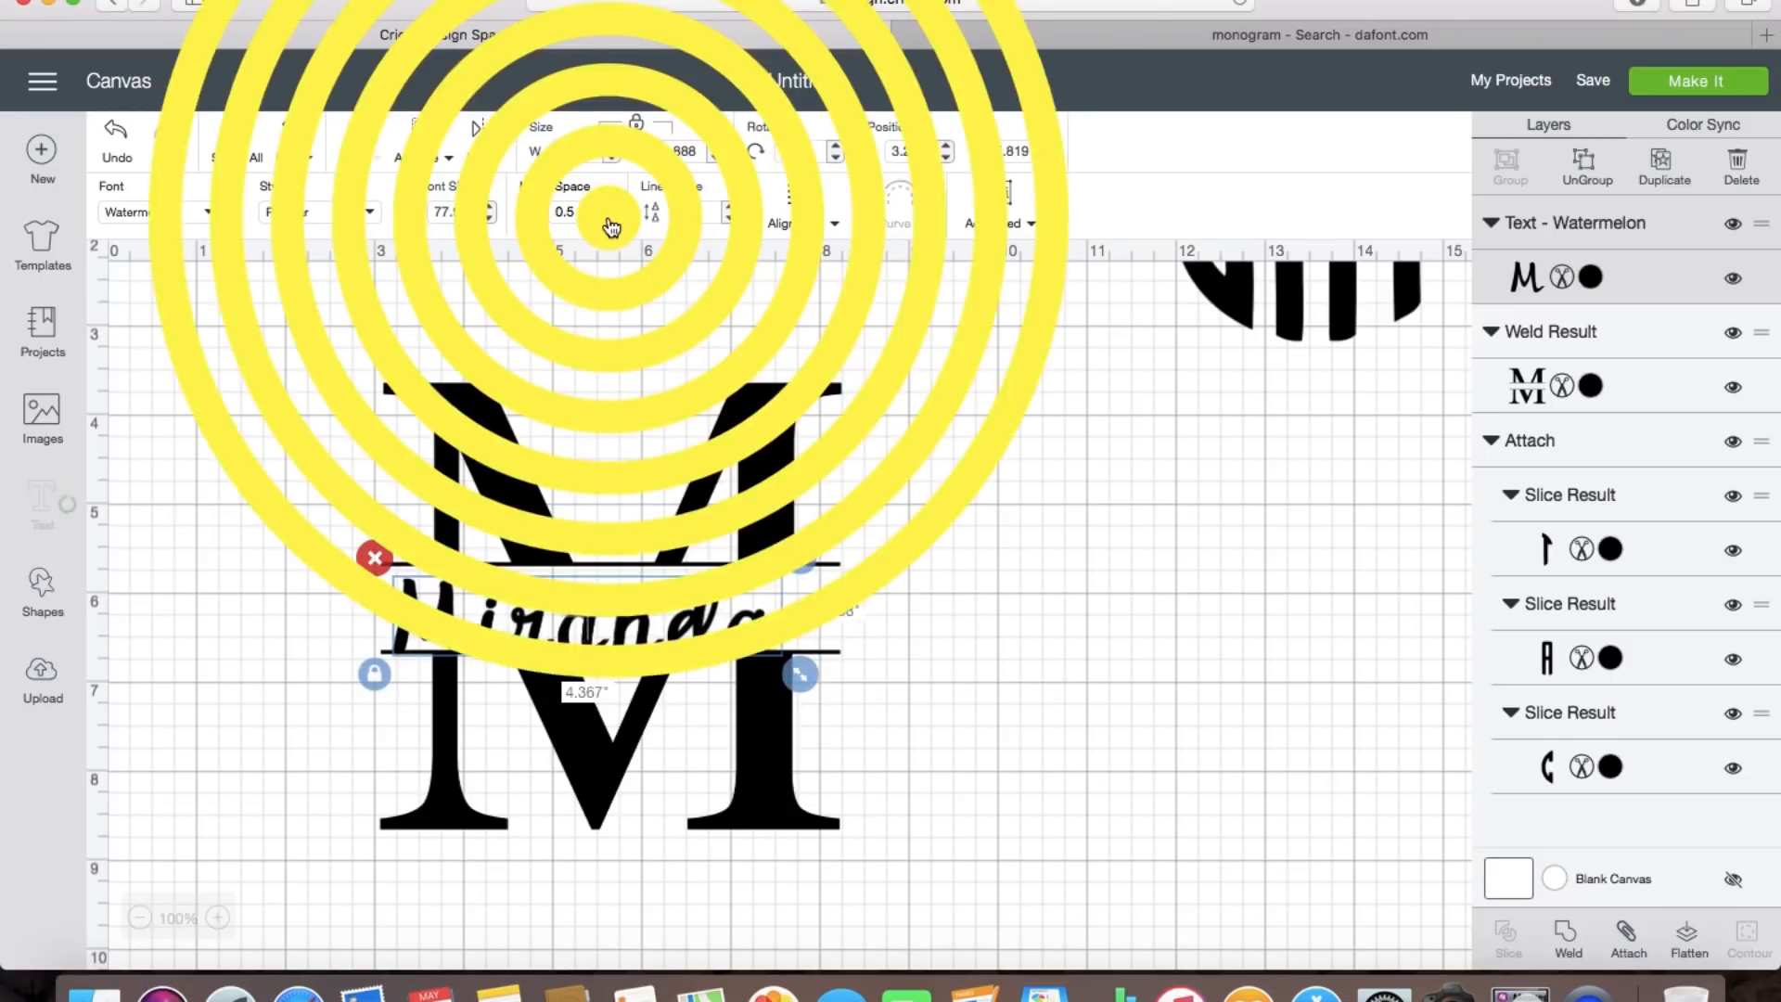
{"action": "left_click", "coordinate": [610, 219]}
{"action": "left_click", "coordinate": [609, 219]}
{"action": "left_click", "coordinate": [610, 219]}
{"action": "left_click", "coordinate": [610, 219]}
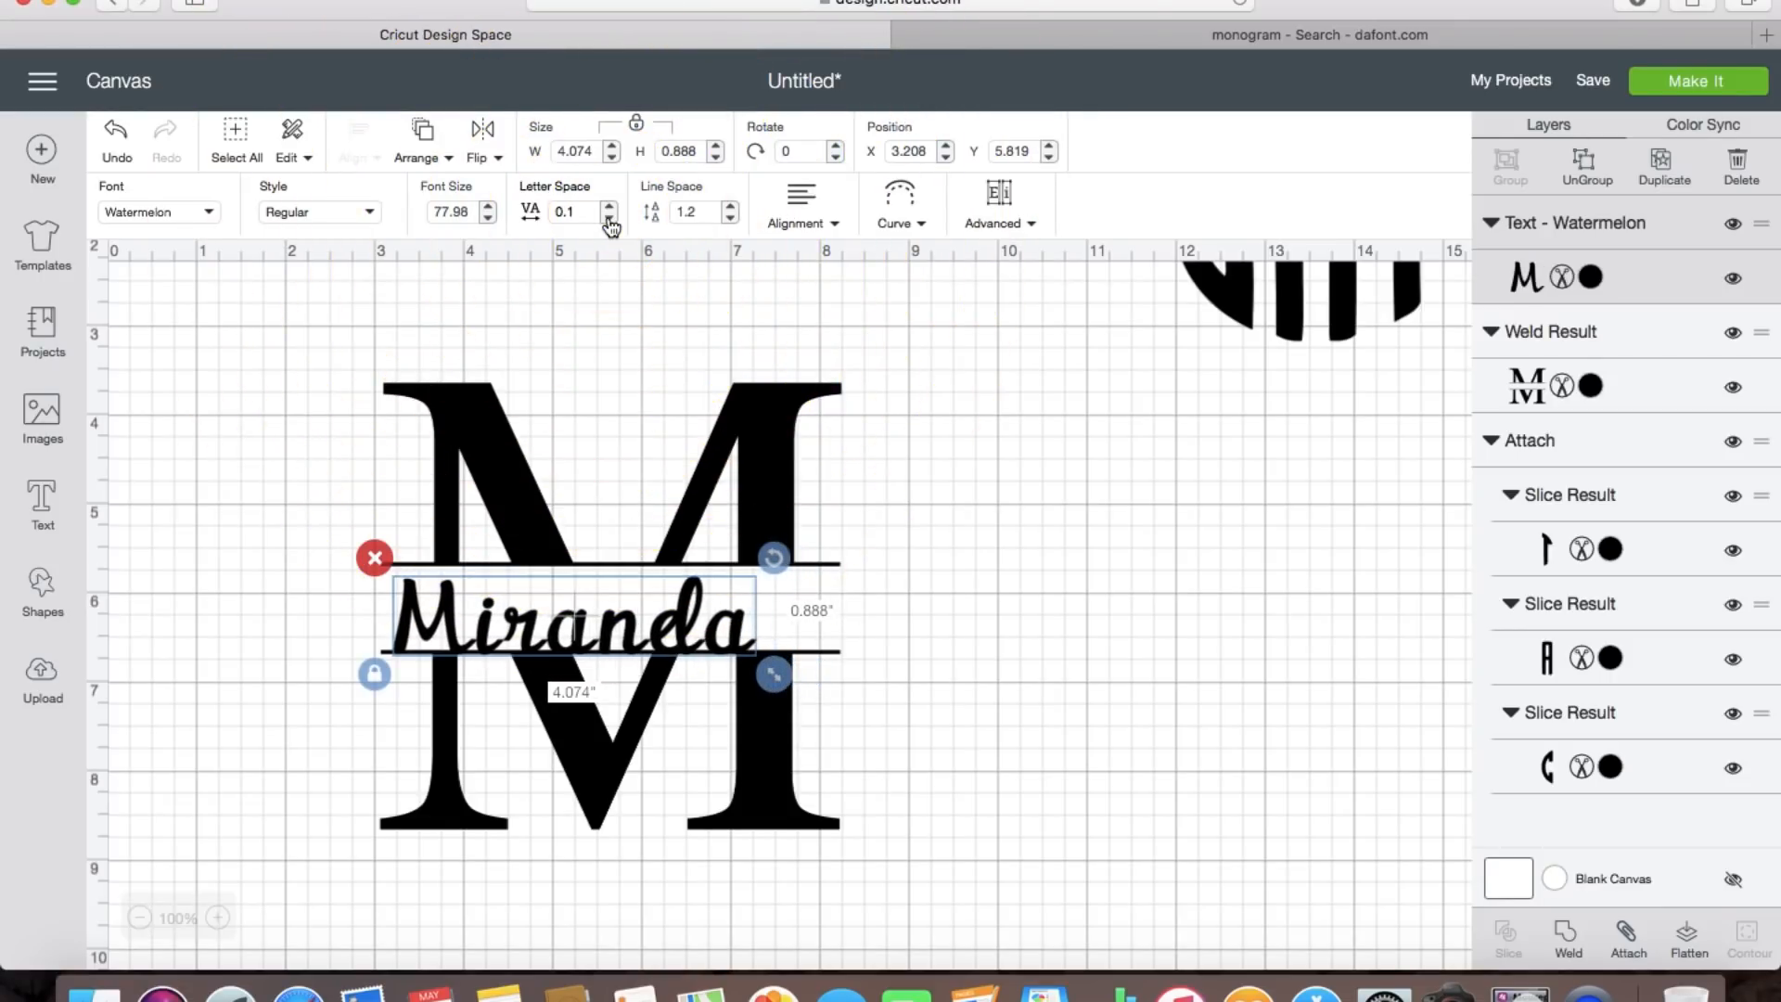
{"action": "left_click", "coordinate": [609, 219]}
{"action": "left_click", "coordinate": [609, 219]}
{"action": "left_click", "coordinate": [609, 219]}
{"action": "left_click", "coordinate": [610, 219]}
{"action": "left_click", "coordinate": [609, 218]}
{"action": "left_click", "coordinate": [609, 219]}
{"action": "left_click", "coordinate": [610, 219]}
{"action": "left_click", "coordinate": [609, 219]}
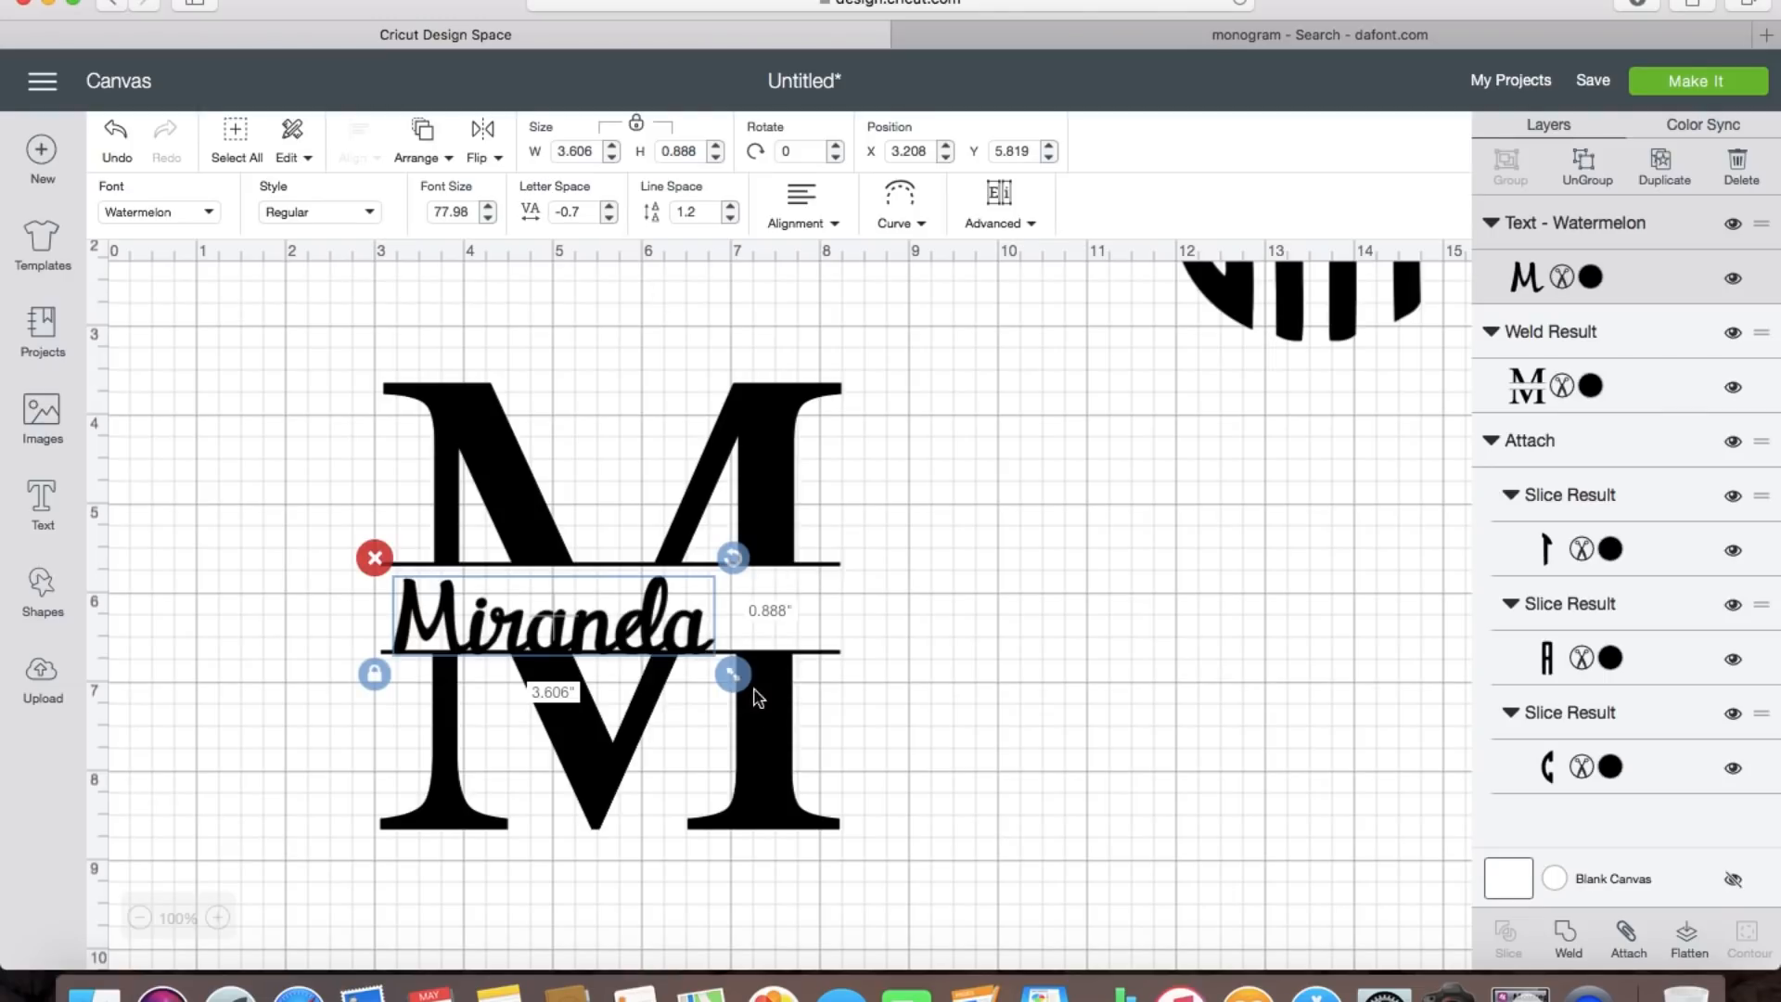
Step: Enlarge the name to about 3.842 in wide, place it at X 3.722, Y 5.681, and weld its letters
{"action": "left_click_drag", "start_coordinate": [736, 674], "coordinate": [777, 683]}
{"action": "left_click_drag", "start_coordinate": [684, 647], "coordinate": [716, 612]}
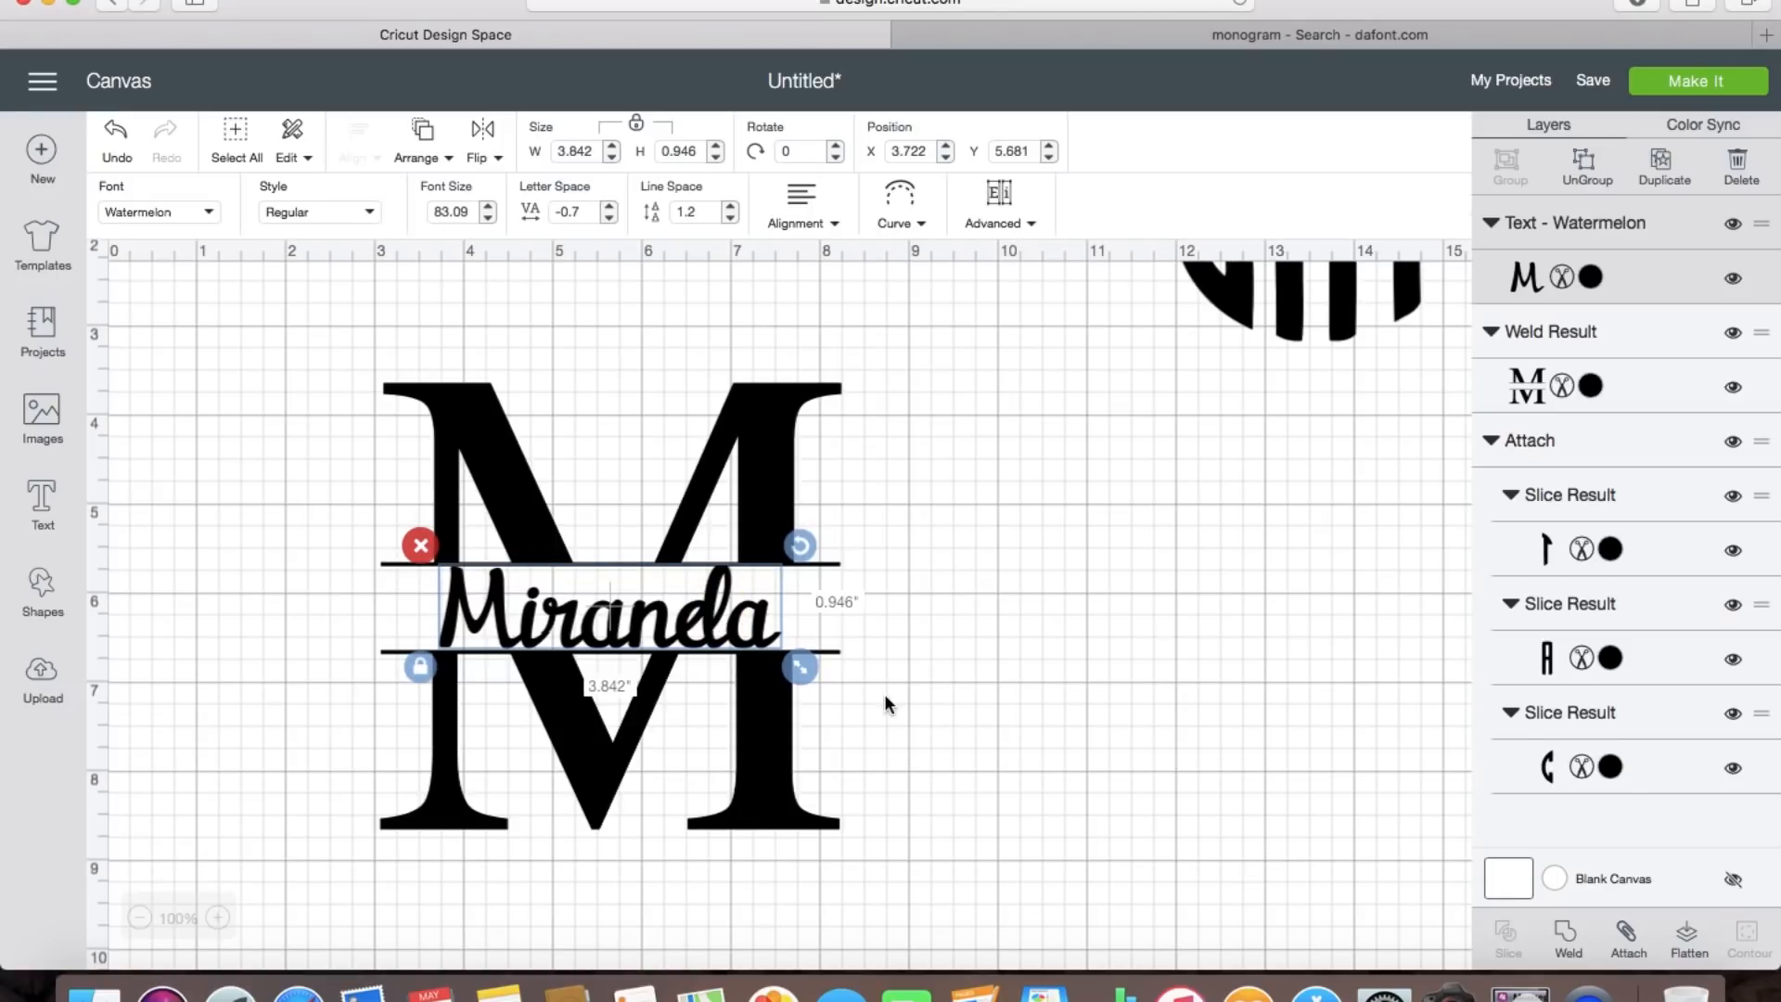
{"action": "left_click", "coordinate": [1567, 938]}
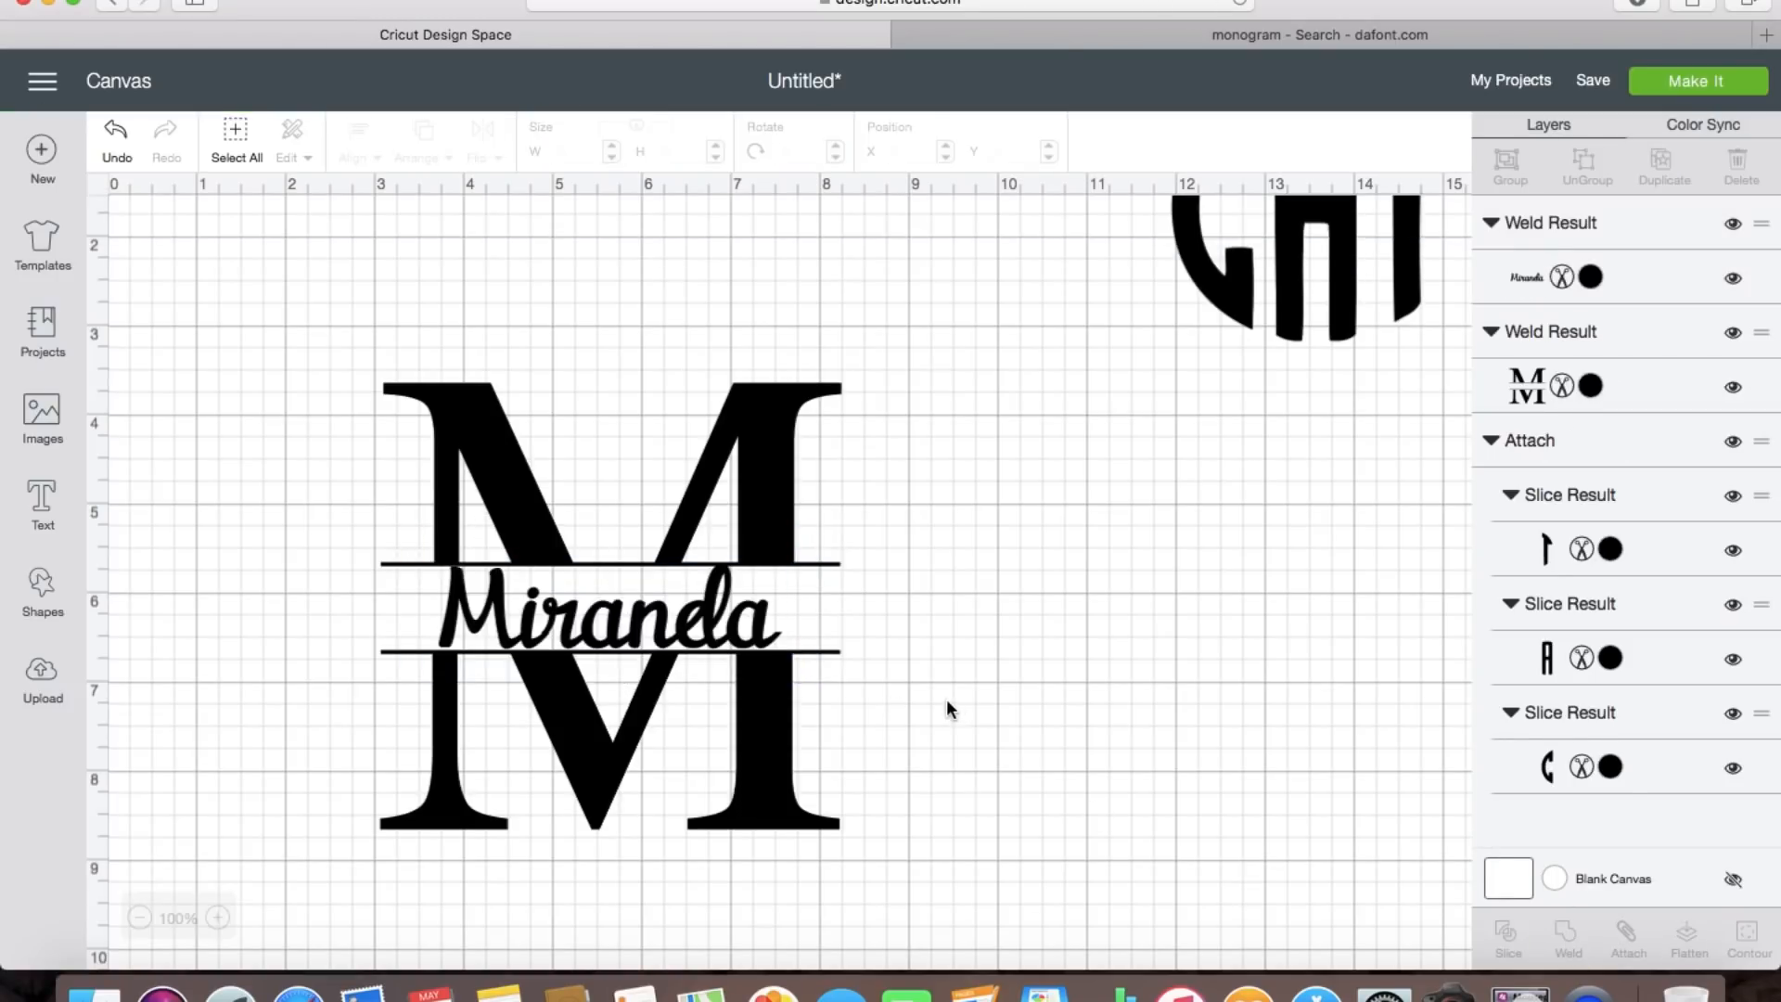
Step: Attach the welded name to the split M and move the monogram to about X 1.278, Y 3.153
{"action": "left_click", "coordinate": [992, 682]}
{"action": "left_click_drag", "start_coordinate": [326, 342], "coordinate": [910, 865]}
{"action": "left_click", "coordinate": [1630, 940]}
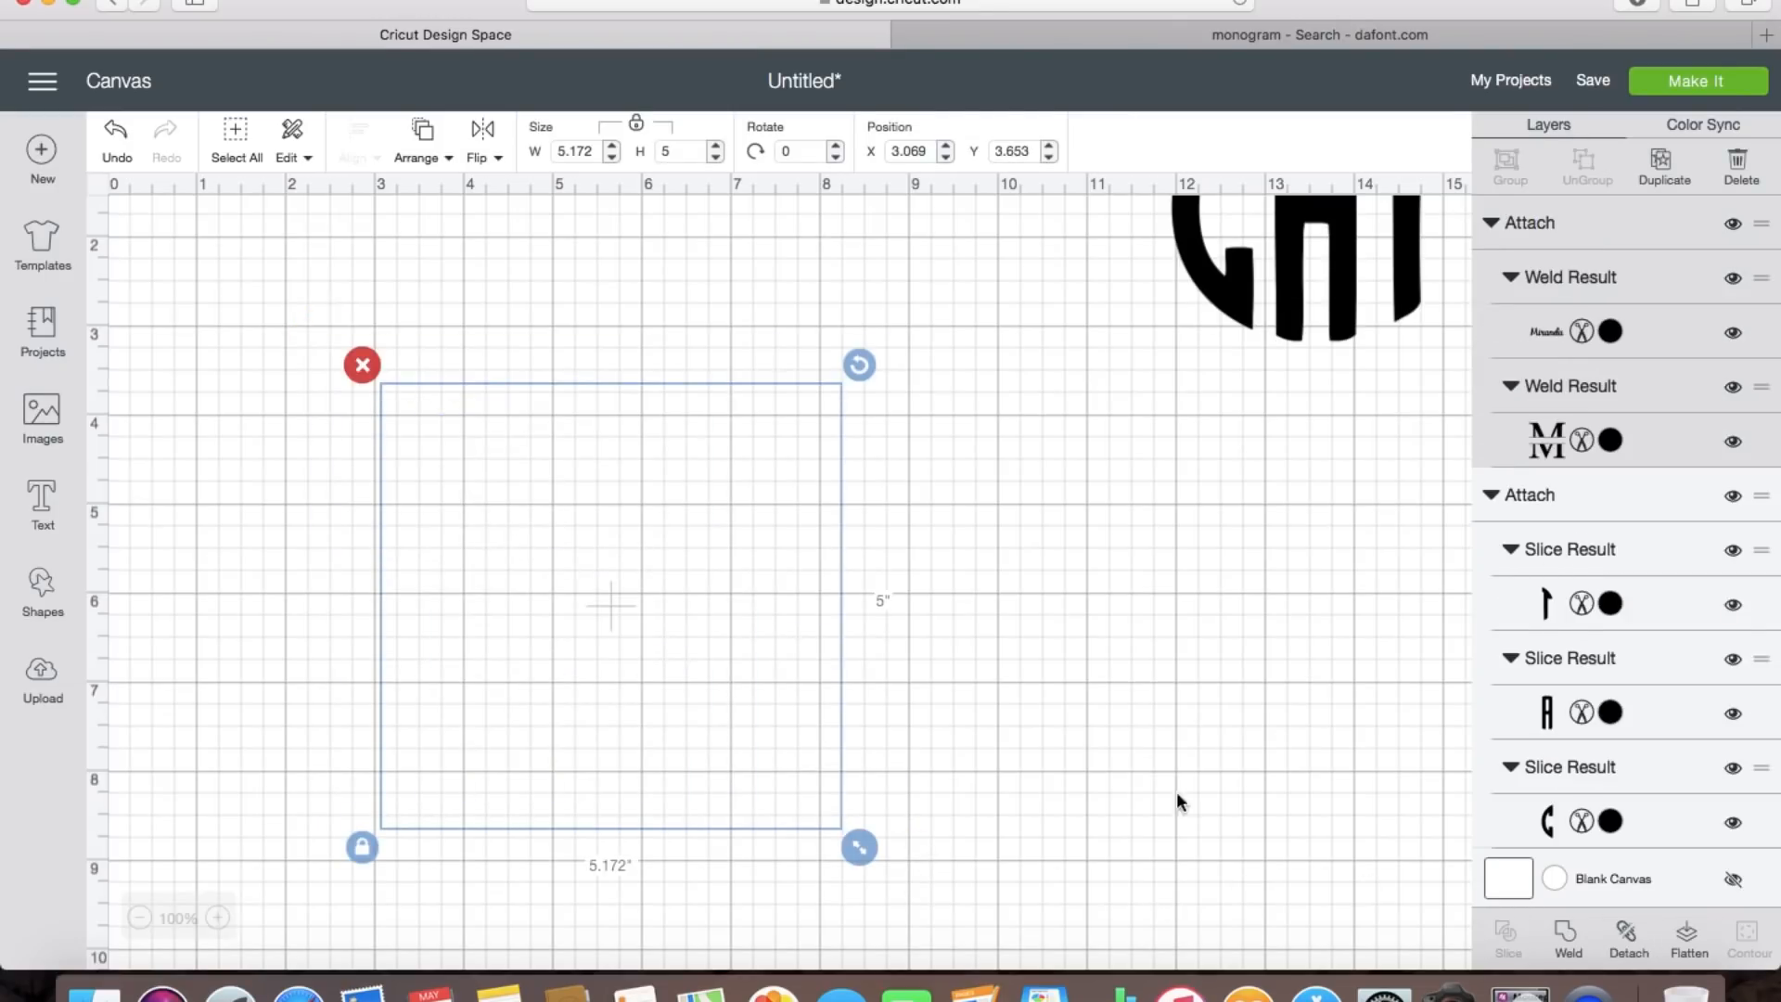
{"action": "mouse_move", "coordinate": [770, 525]}
{"action": "left_mouse_down"}
{"action": "mouse_move", "coordinate": [766, 488]}
{"action": "mouse_move", "coordinate": [727, 637]}
{"action": "mouse_move", "coordinate": [779, 497]}
{"action": "mouse_move", "coordinate": [796, 513]}
{"action": "left_mouse_up"}
{"action": "left_click", "coordinate": [1050, 548]}
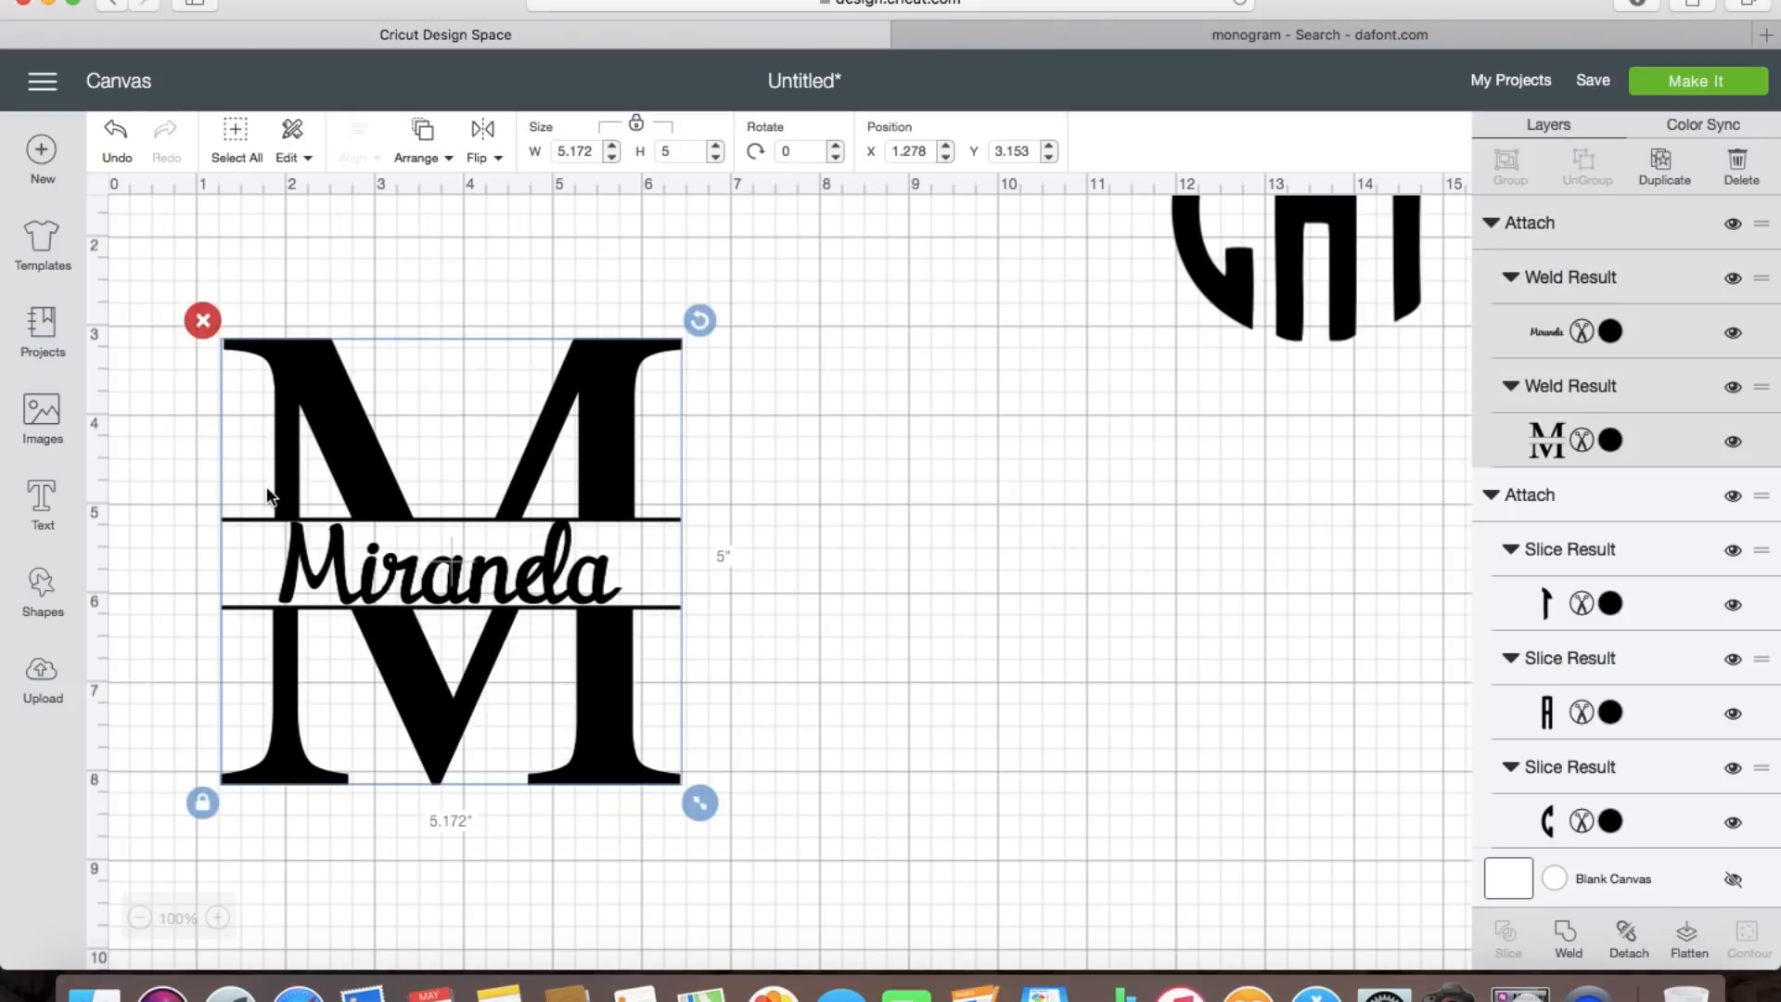
Step: Add a text object containing the letter S and place it in the empty area beside the M monogram
{"action": "left_click", "coordinate": [42, 505]}
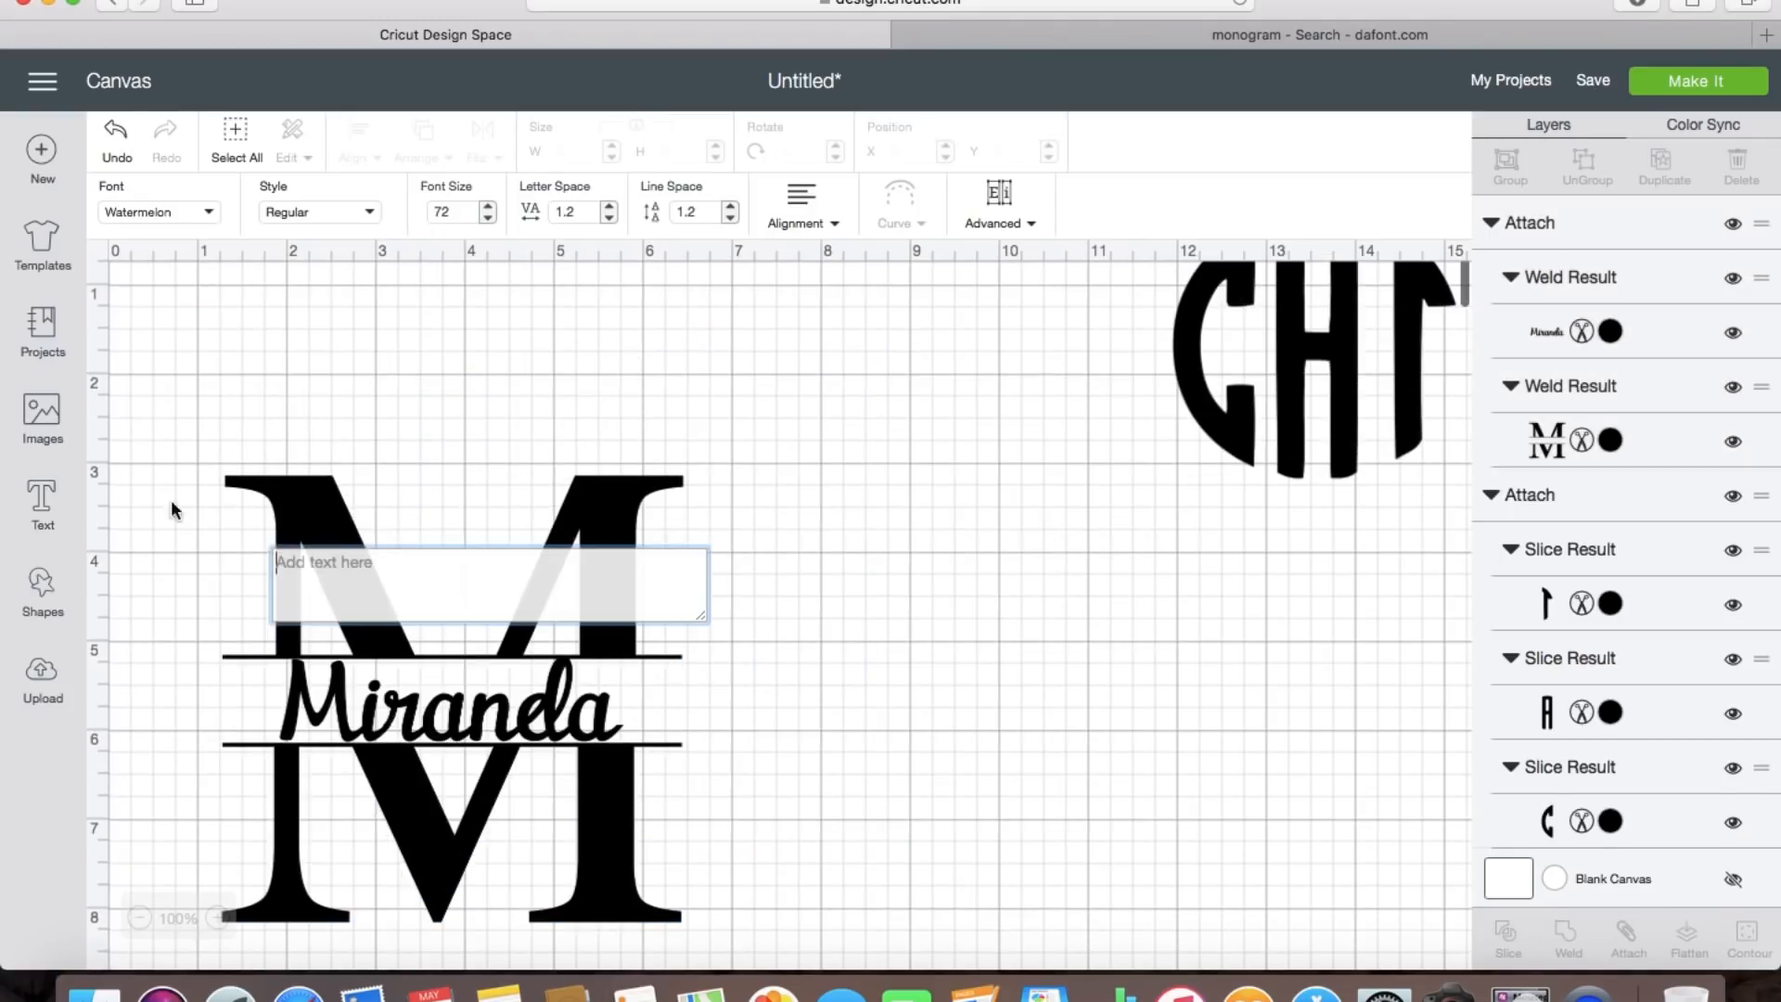
{"action": "type", "text": "S"}
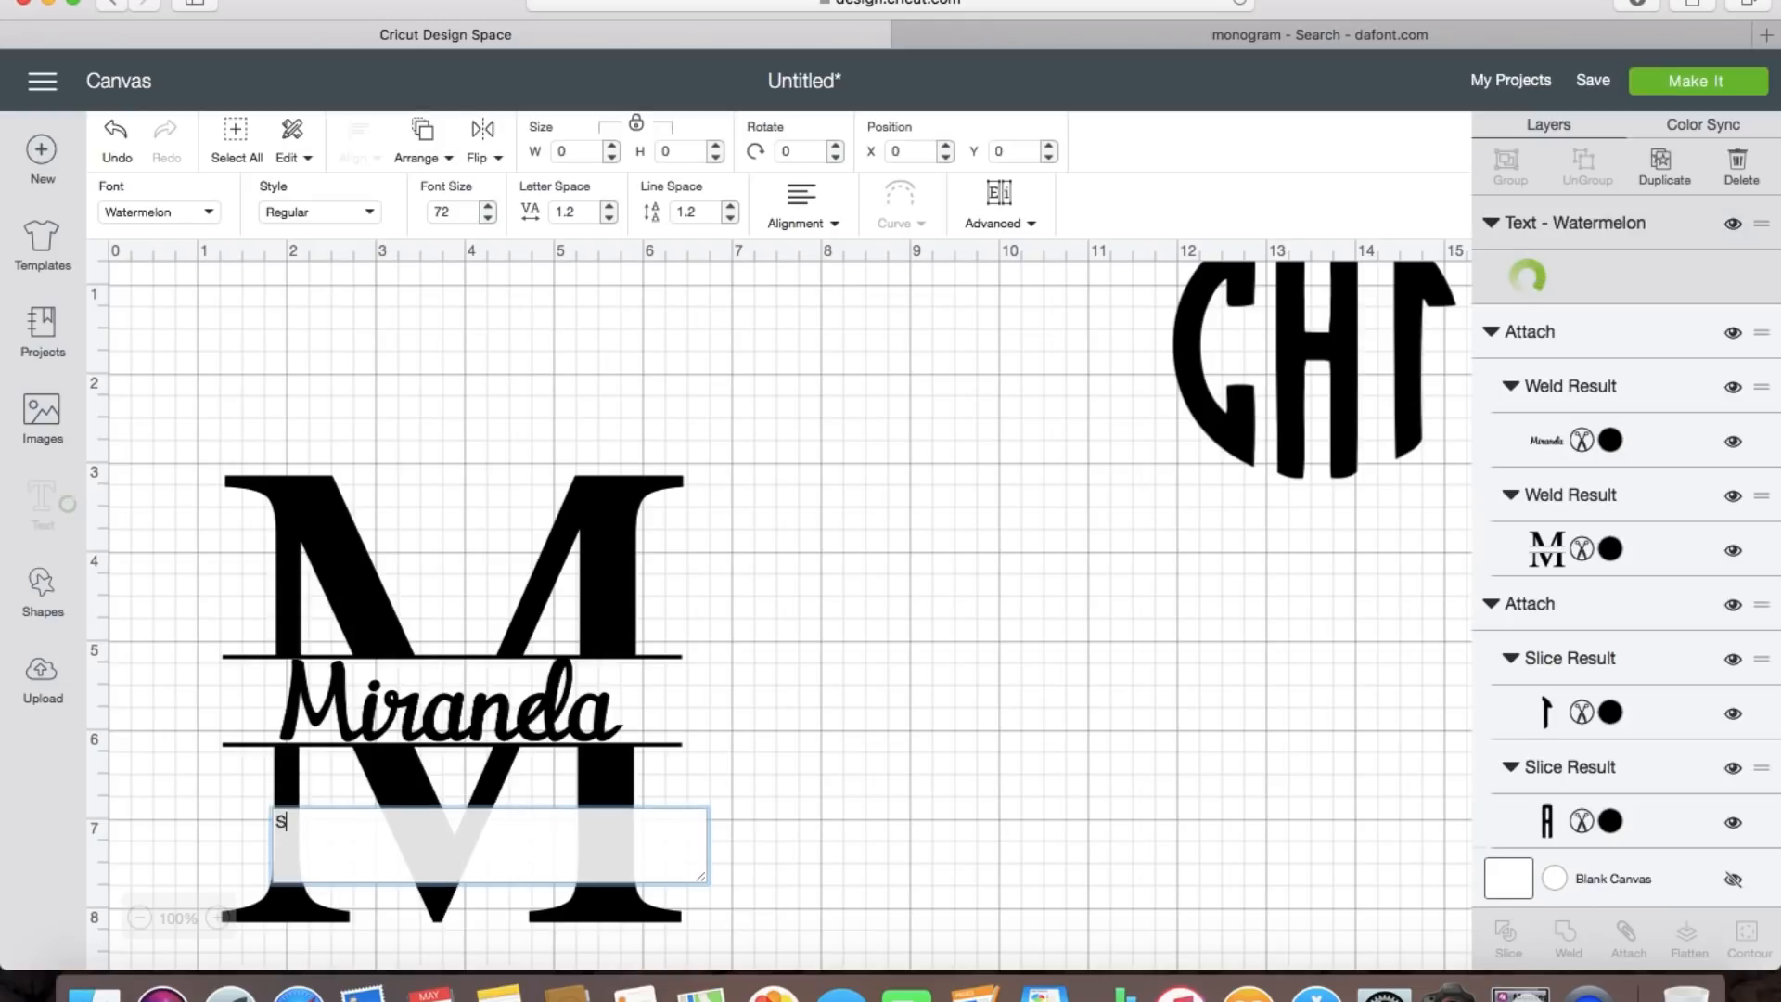
{"action": "left_click", "coordinate": [333, 812]}
{"action": "left_click_drag", "start_coordinate": [332, 813], "coordinate": [865, 649]}
Step: Search the fonts for "times" and change the S to Times
{"action": "left_click", "coordinate": [204, 225]}
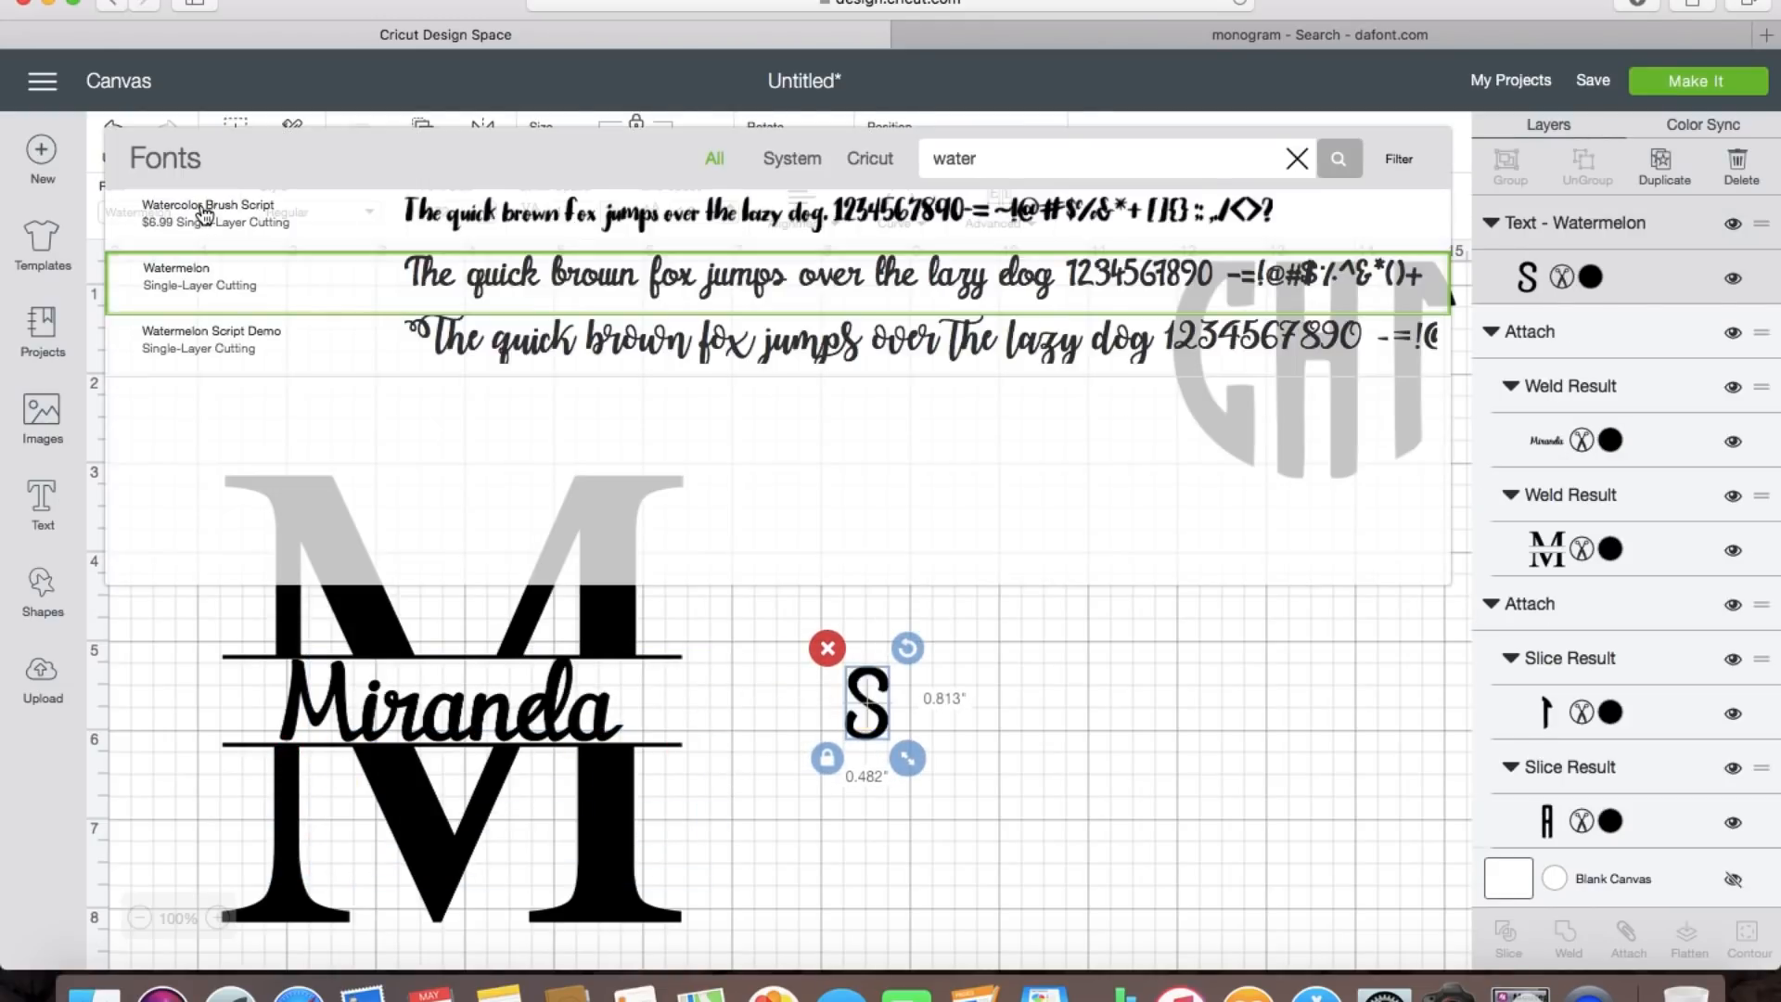
{"action": "left_click", "coordinate": [1004, 160]}
{"action": "type", "text": "times"}
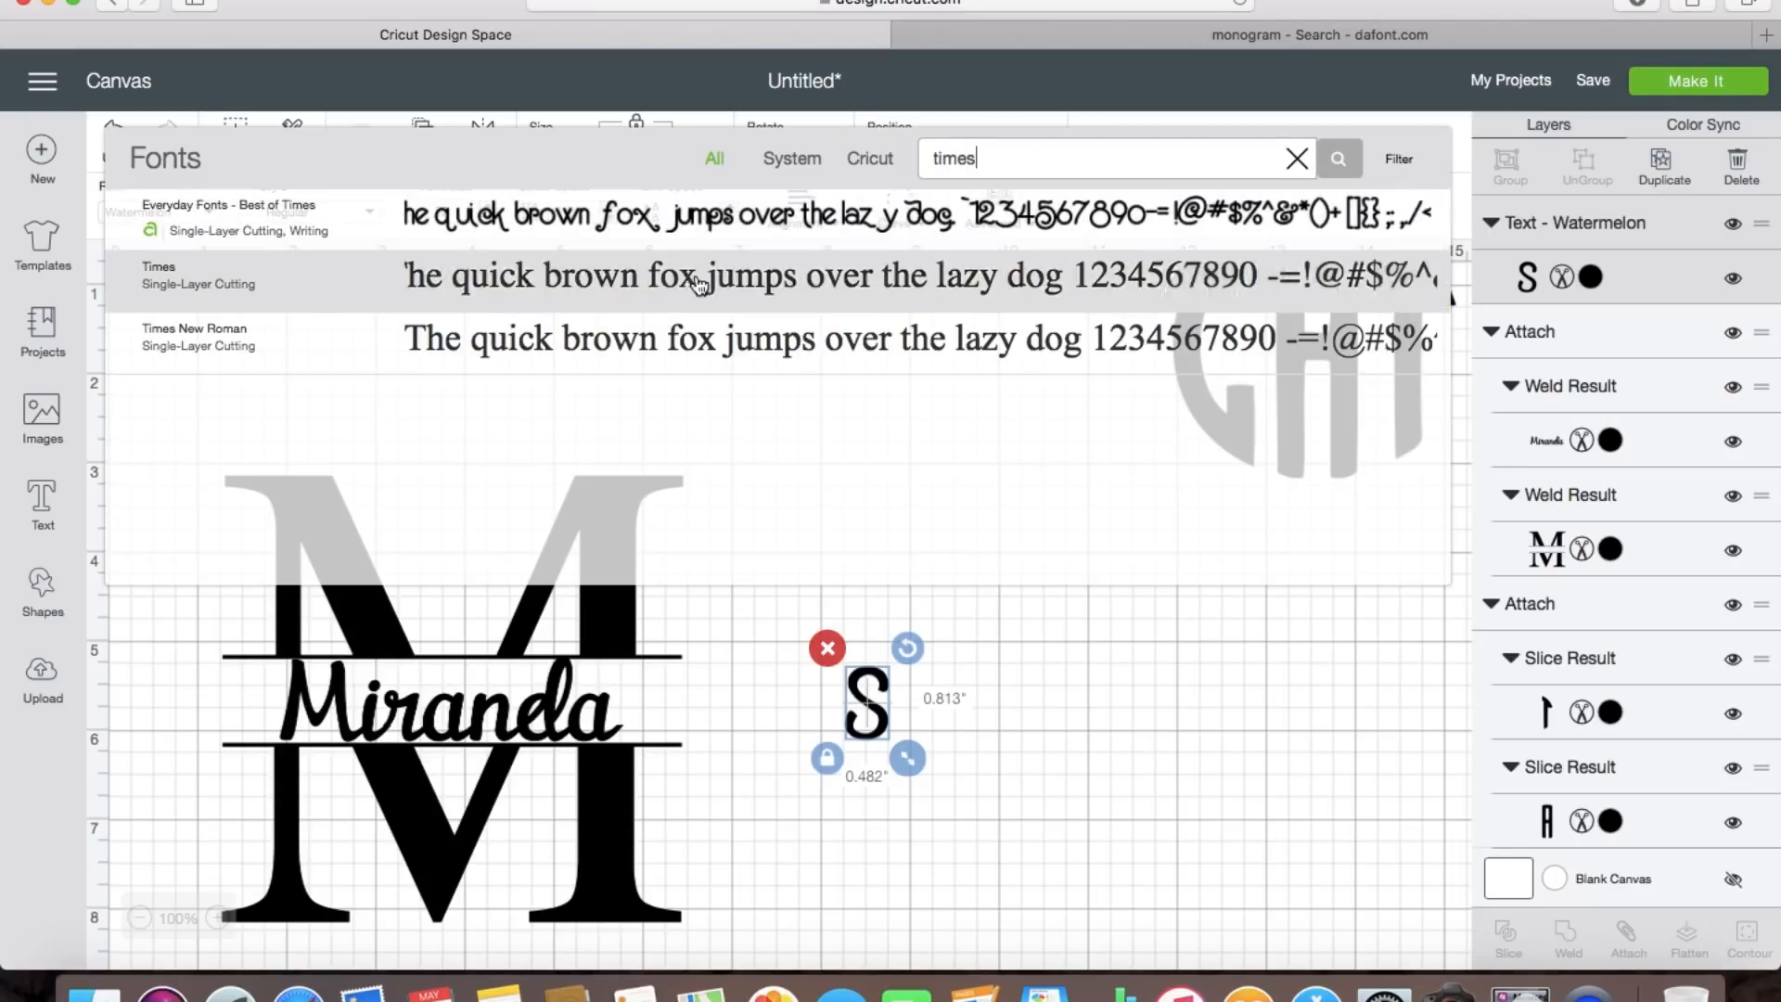
{"action": "left_click", "coordinate": [990, 278]}
Step: Enlarge the S to a height of 4 in and move it up beside the M monogram
{"action": "left_click_drag", "start_coordinate": [904, 747], "coordinate": [1113, 892]}
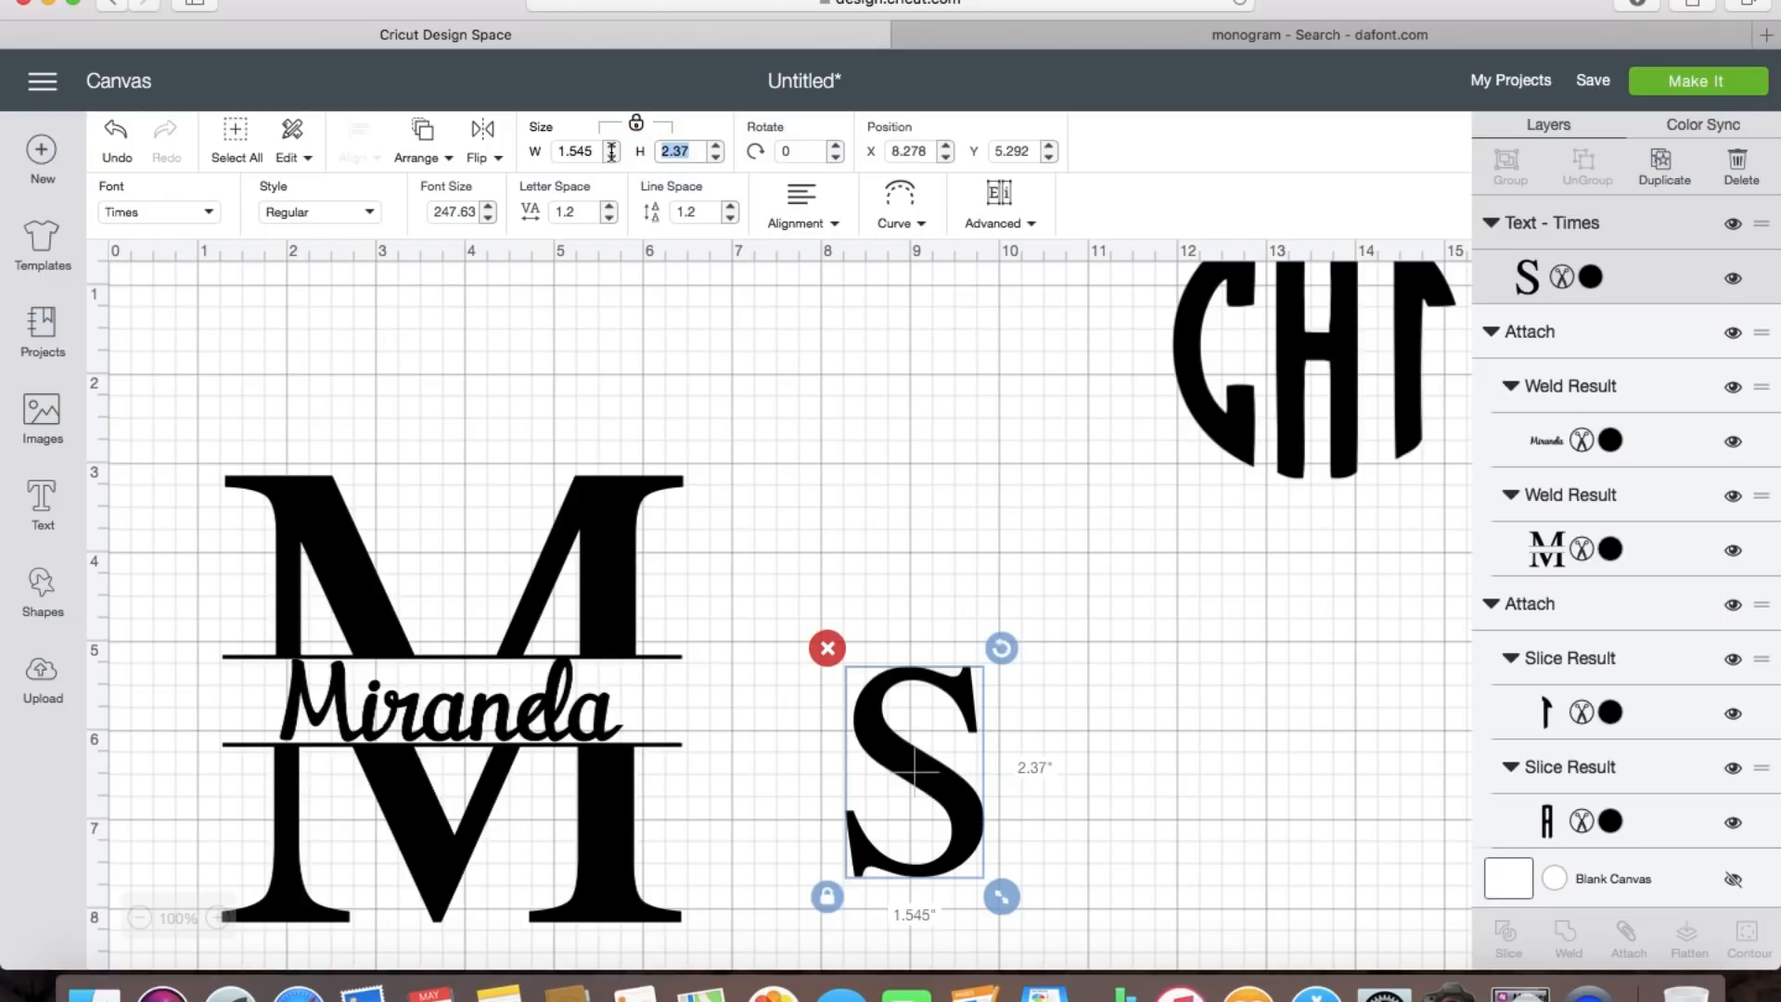
{"action": "type", "text": "4"}
{"action": "left_click", "coordinate": [570, 156]}
{"action": "left_click_drag", "start_coordinate": [904, 782], "coordinate": [920, 565]}
Step: Shrink the M monogram to about 2.797 in wide and move it to about X 0.889, Y 1.111
{"action": "left_click", "coordinate": [608, 515]}
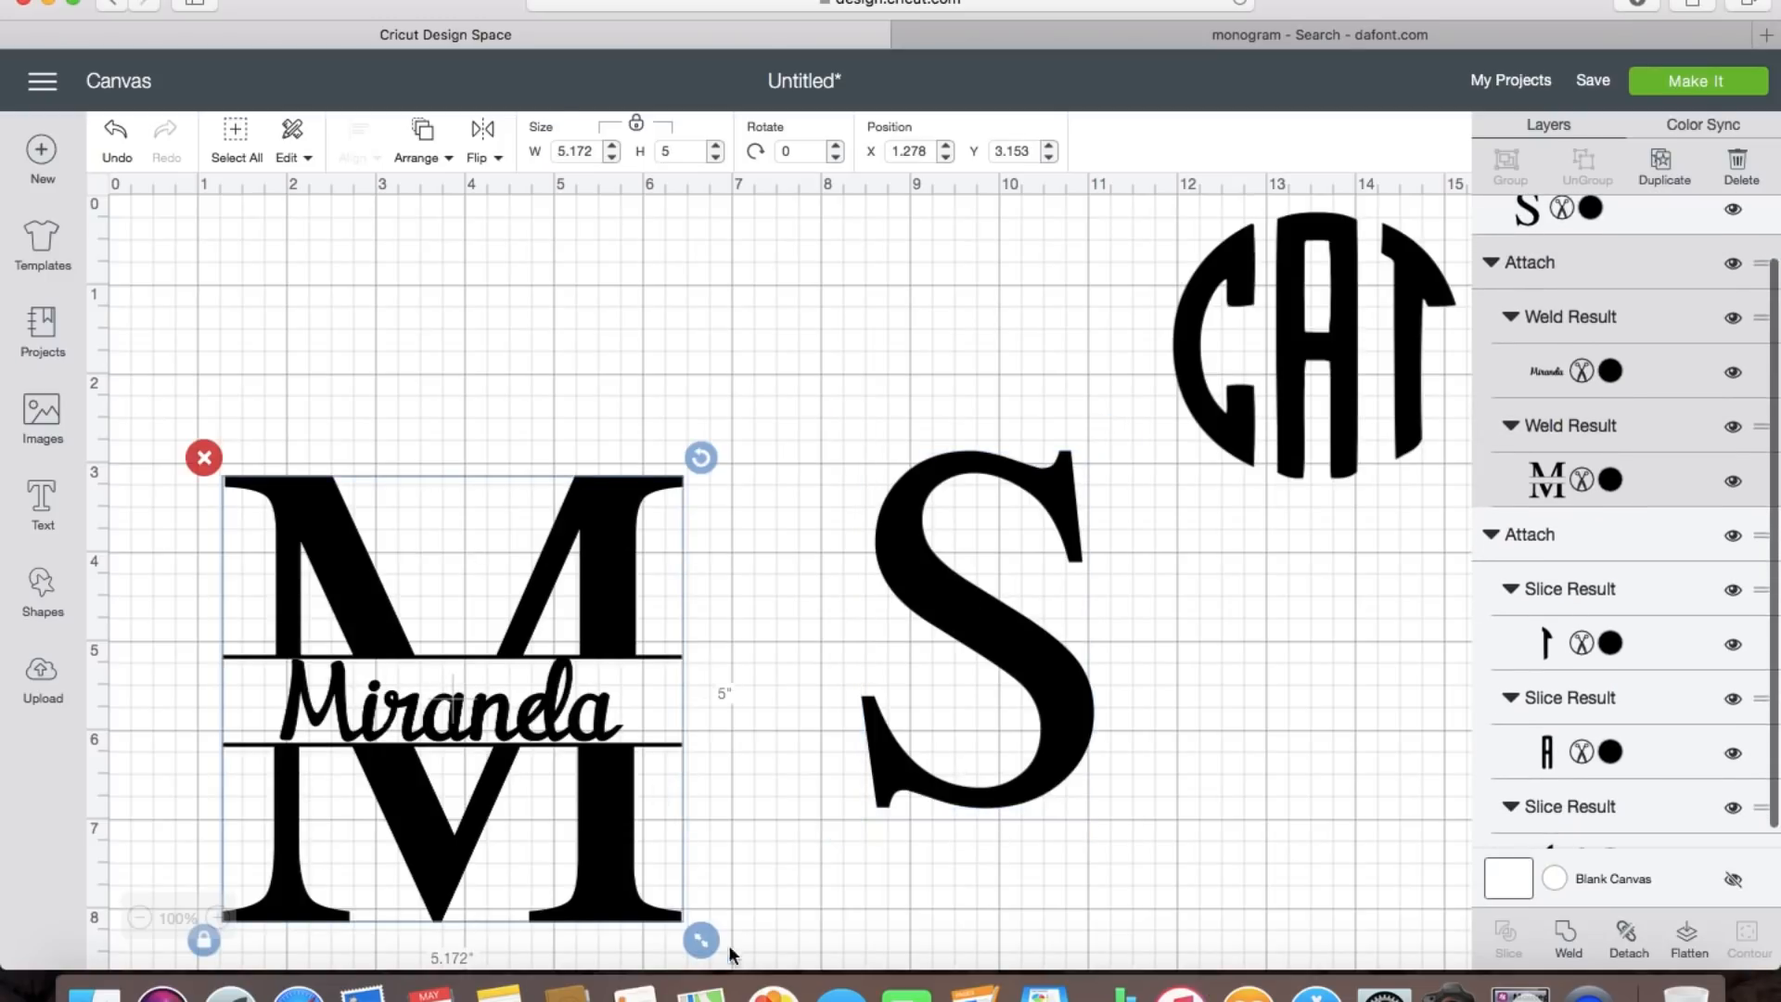
{"action": "left_click_drag", "start_coordinate": [701, 939], "coordinate": [494, 621]}
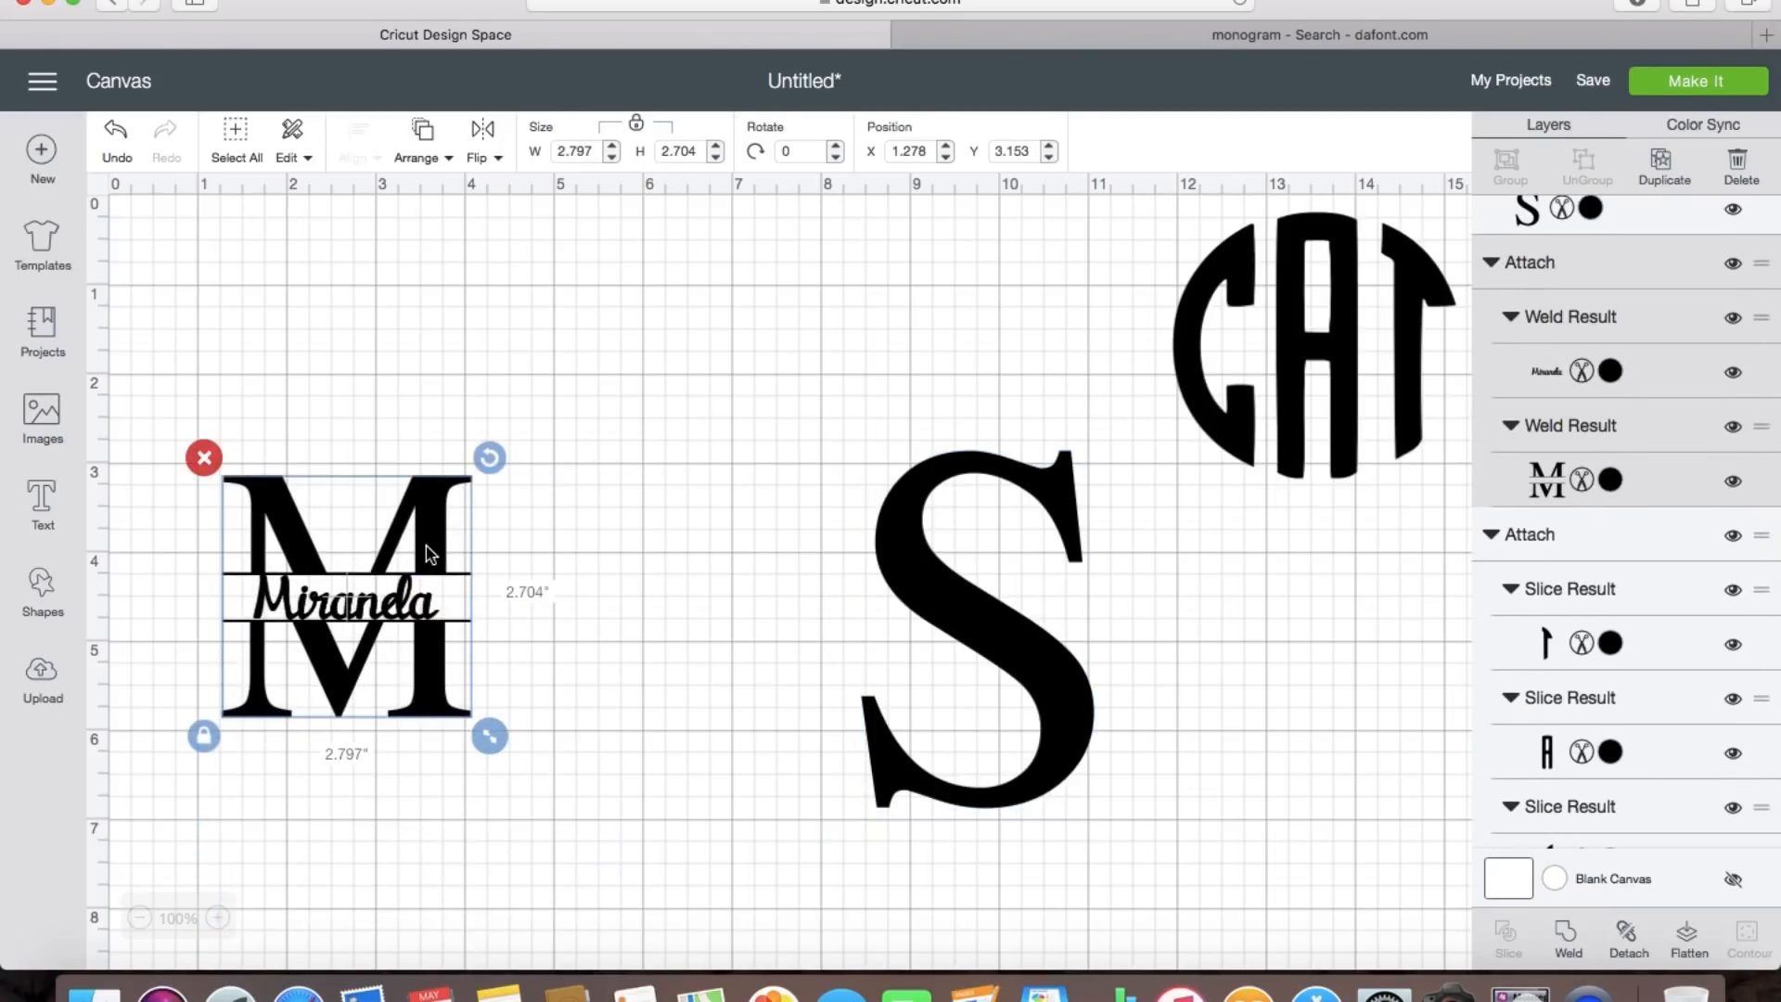
{"action": "left_click_drag", "start_coordinate": [425, 545], "coordinate": [392, 364]}
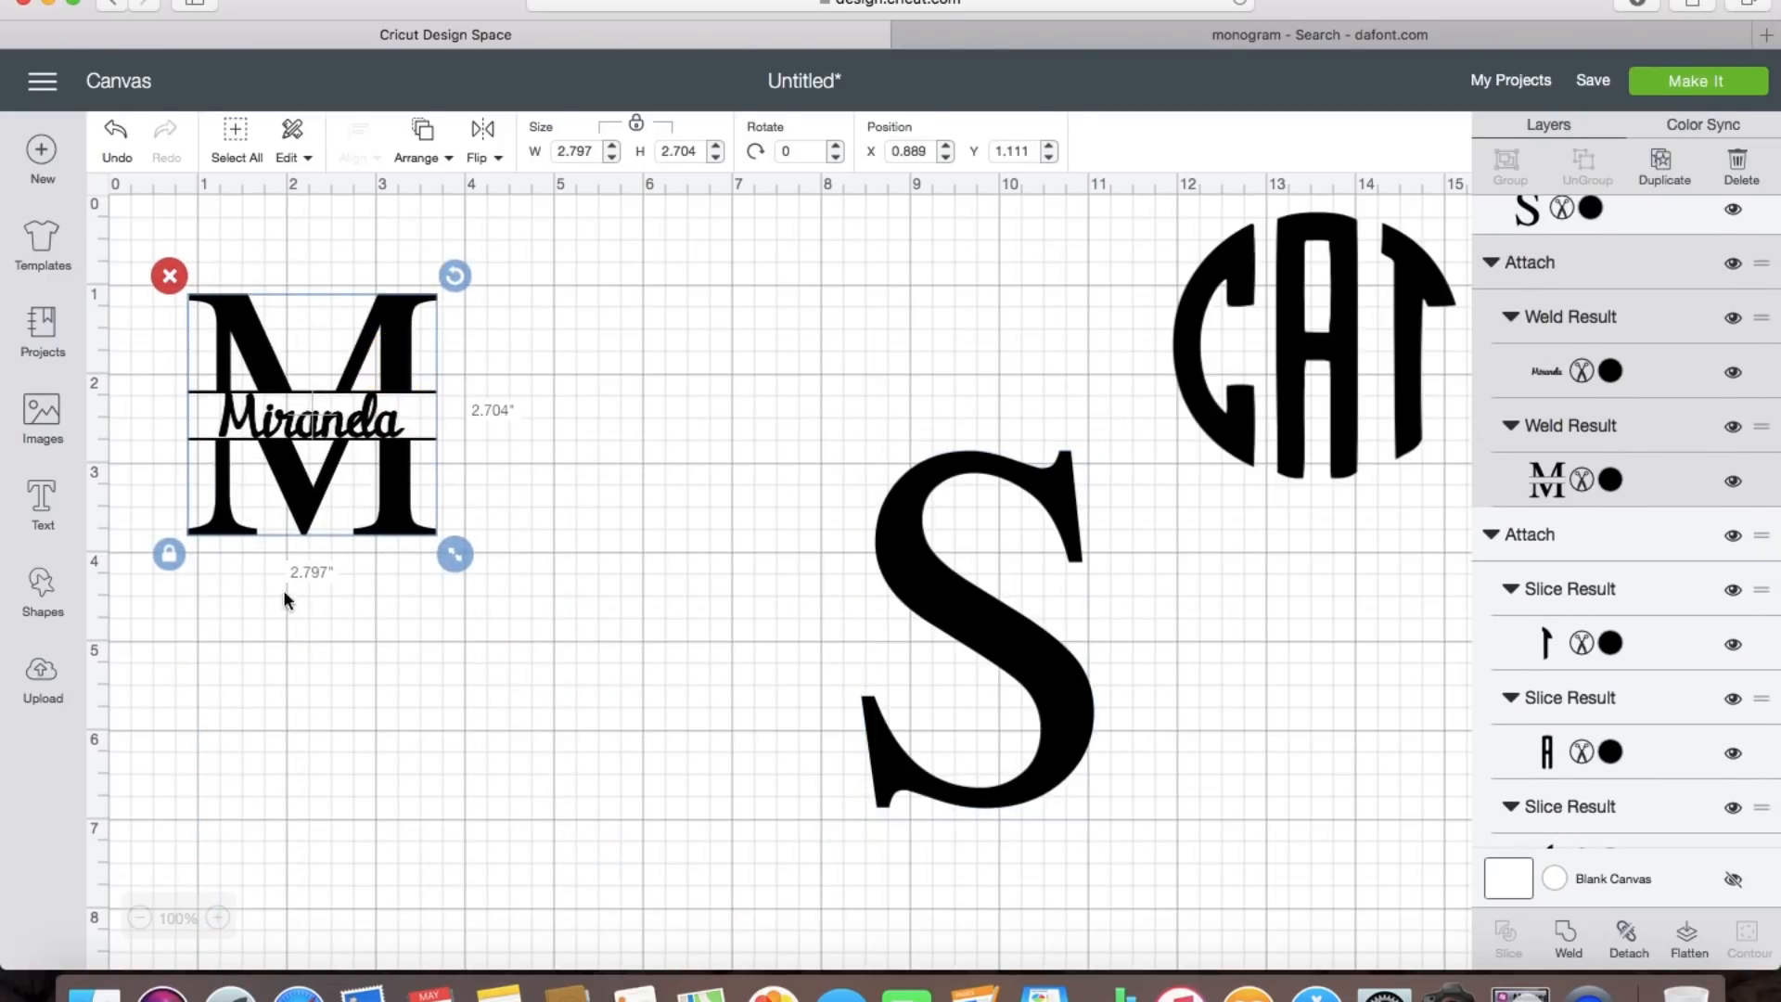
Step: Move the S down to an empty part of the canvas at X 6.5, Y 7
{"action": "left_click_drag", "start_coordinate": [969, 617], "coordinate": [796, 705]}
{"action": "scroll", "coordinate": [1106, 770], "scroll_direction": "down", "scroll_amount": 5}
{"action": "left_click_drag", "start_coordinate": [874, 581], "coordinate": [864, 852]}
{"action": "scroll", "coordinate": [1057, 837], "scroll_direction": "down", "scroll_amount": 4}
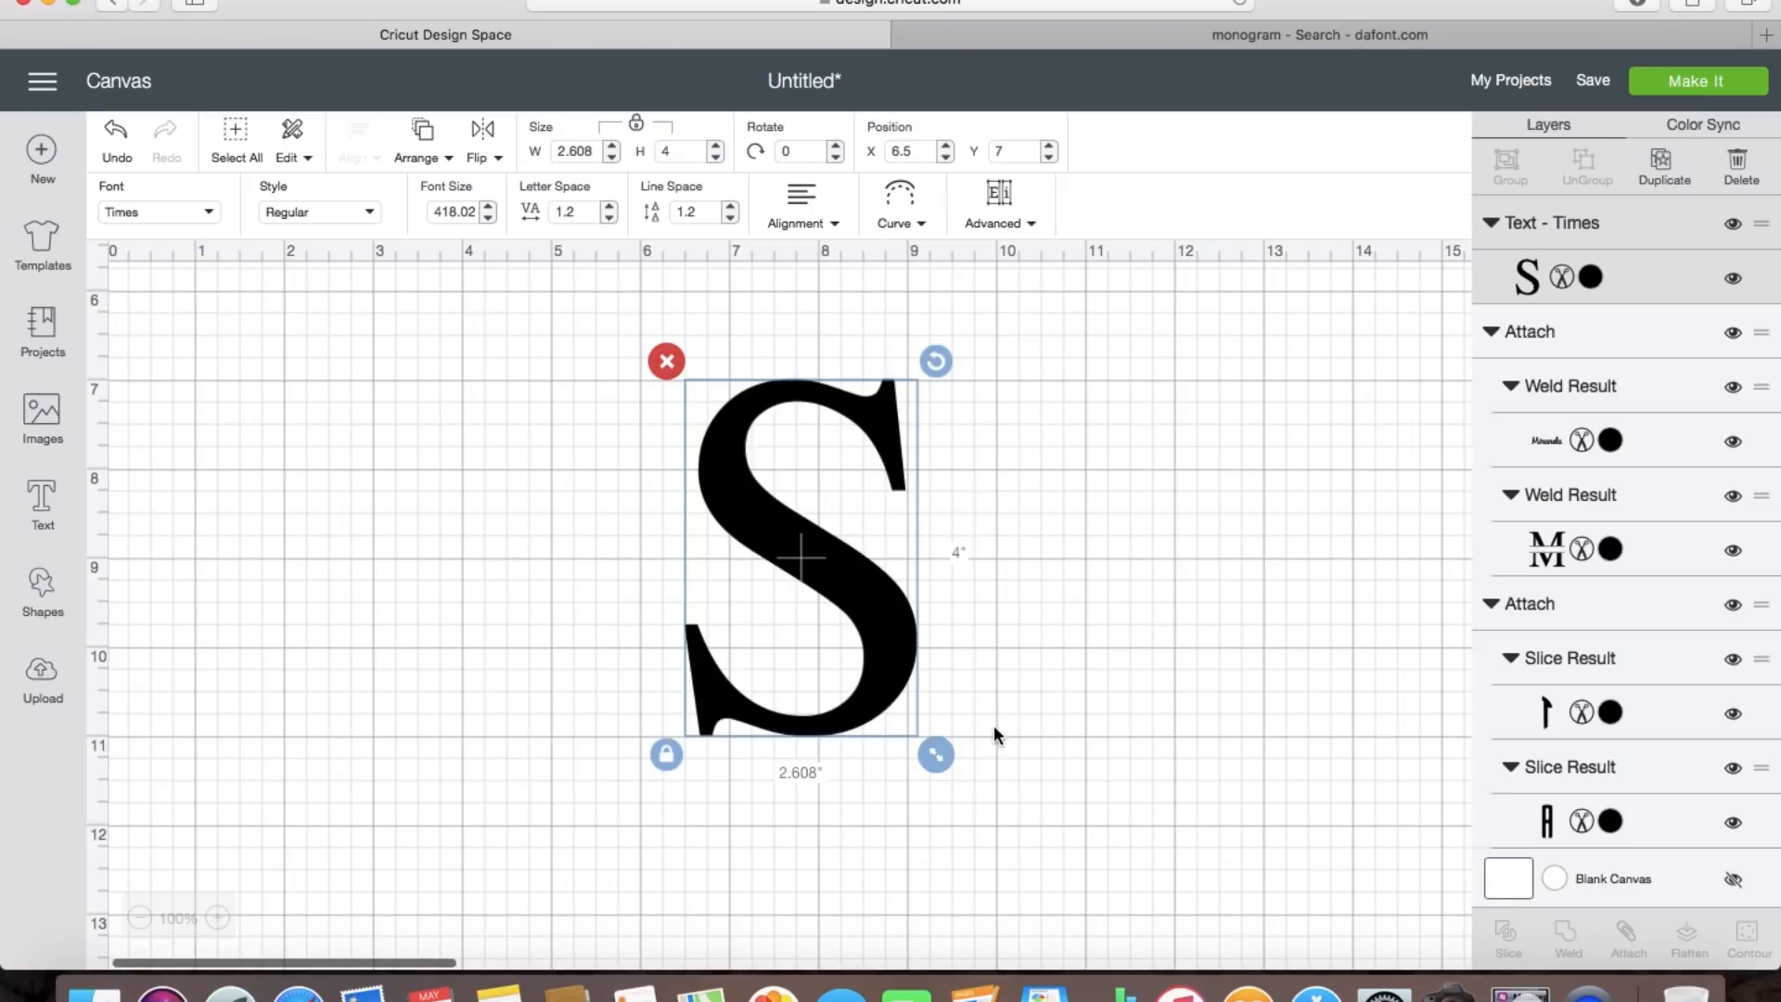
Step: Add a square and place it over the upper half of the S at about X 6.056, Y 5.889
{"action": "left_click", "coordinate": [45, 584]}
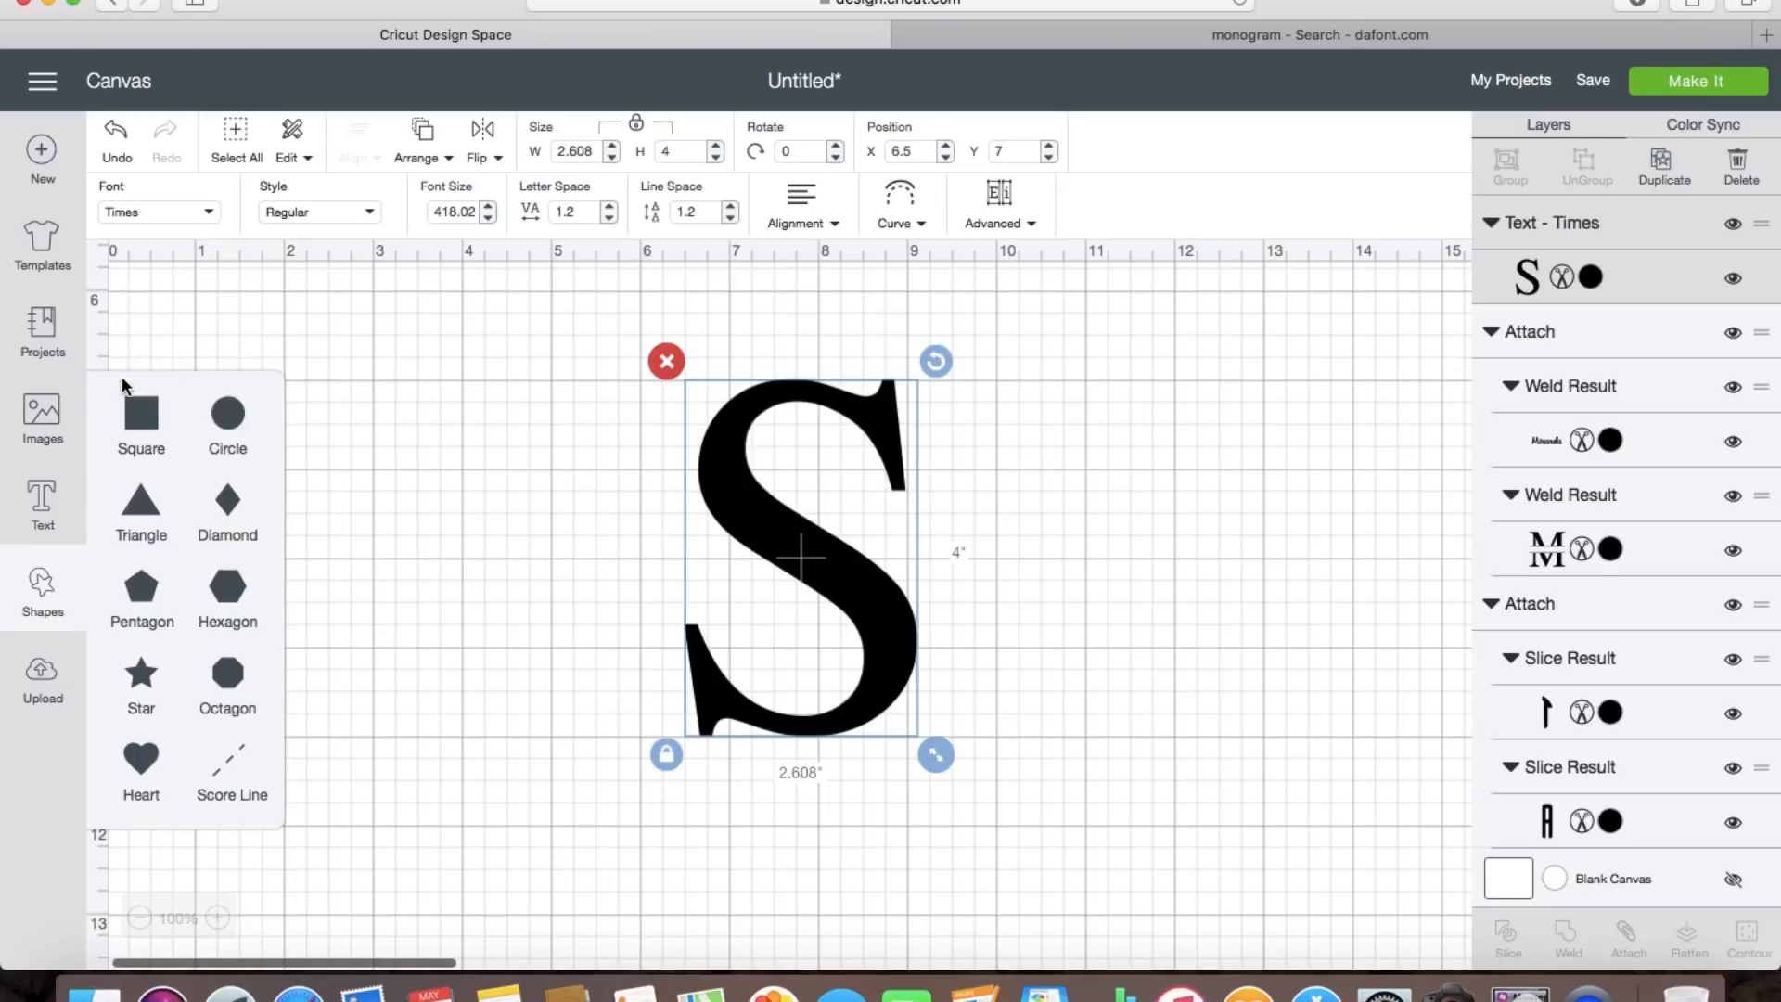
{"action": "left_click", "coordinate": [141, 413]}
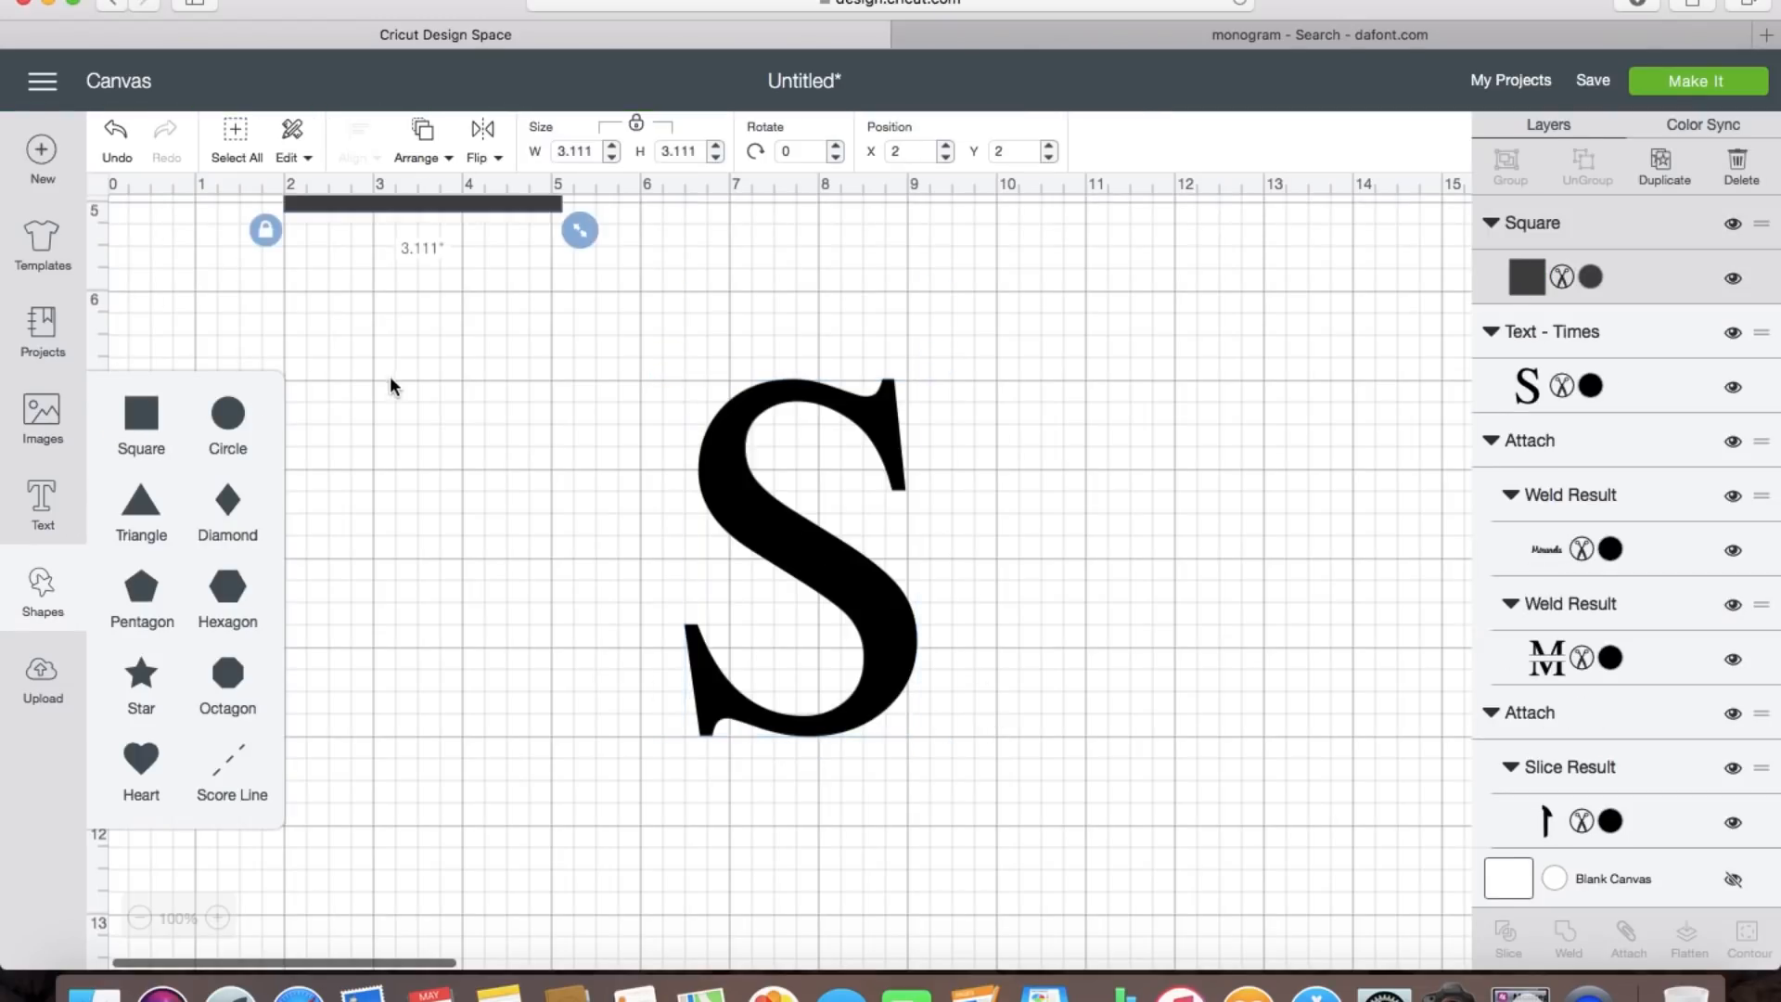
{"action": "left_click_drag", "start_coordinate": [399, 204], "coordinate": [762, 567]}
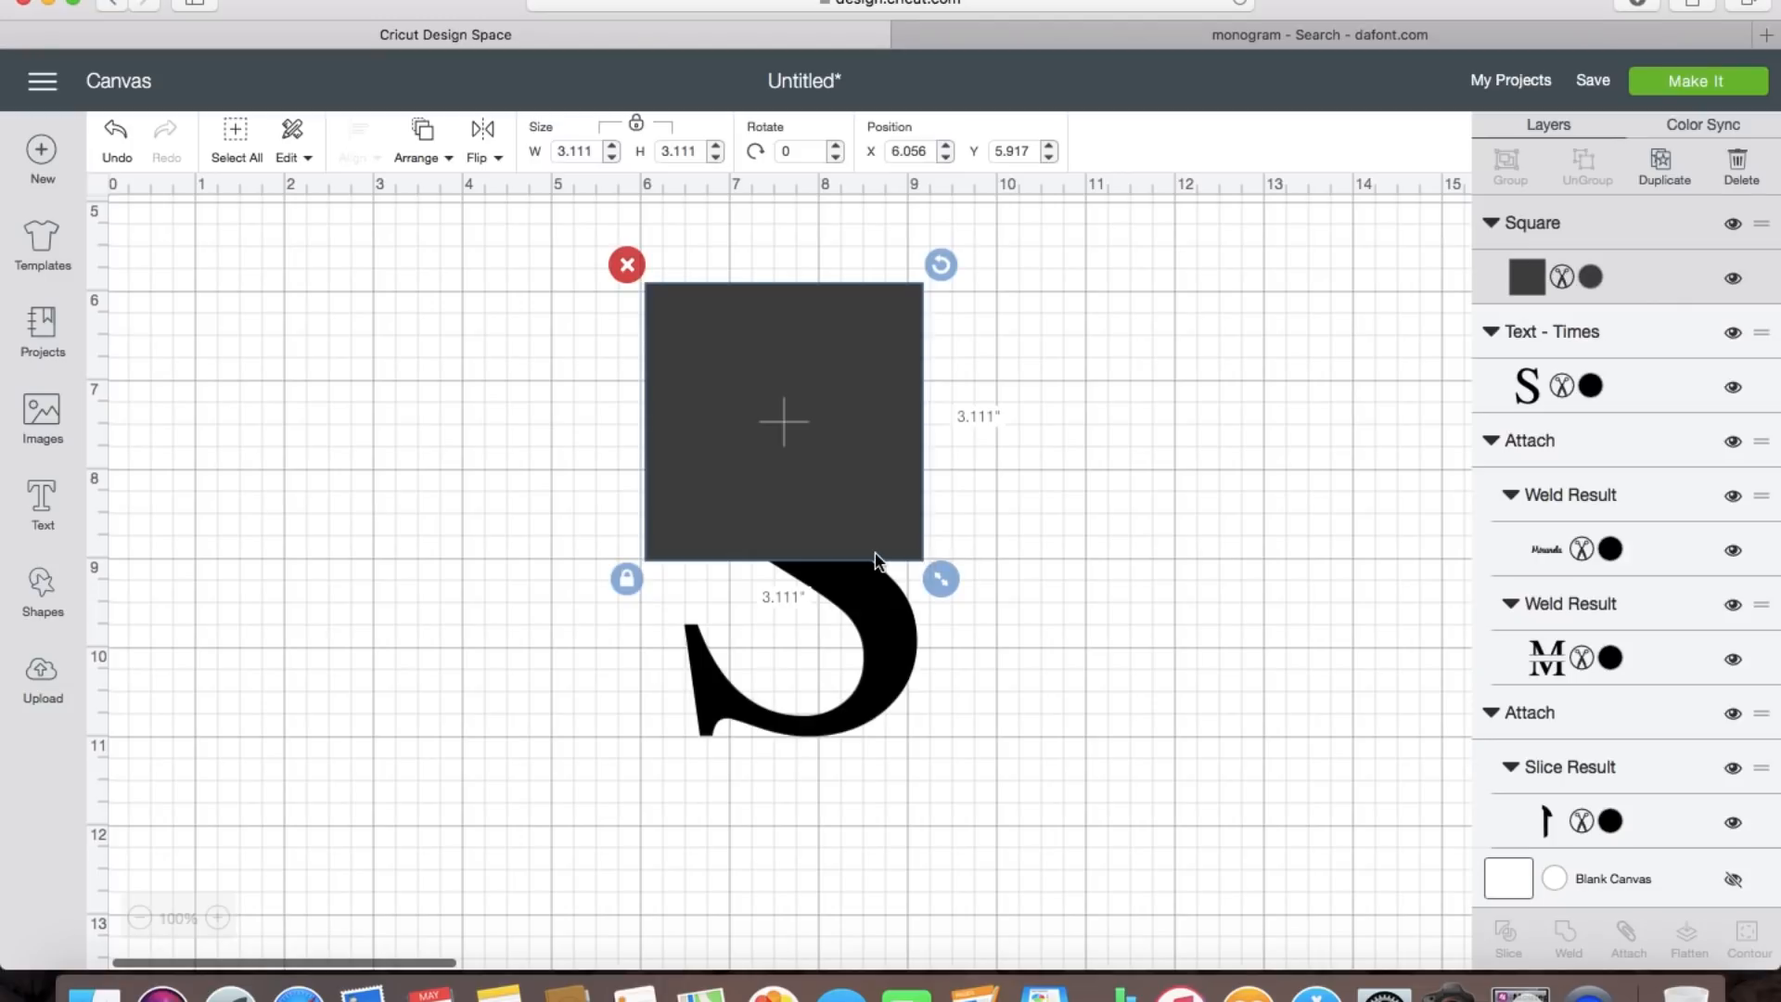
{"action": "left_click_drag", "start_coordinate": [875, 551], "coordinate": [876, 548]}
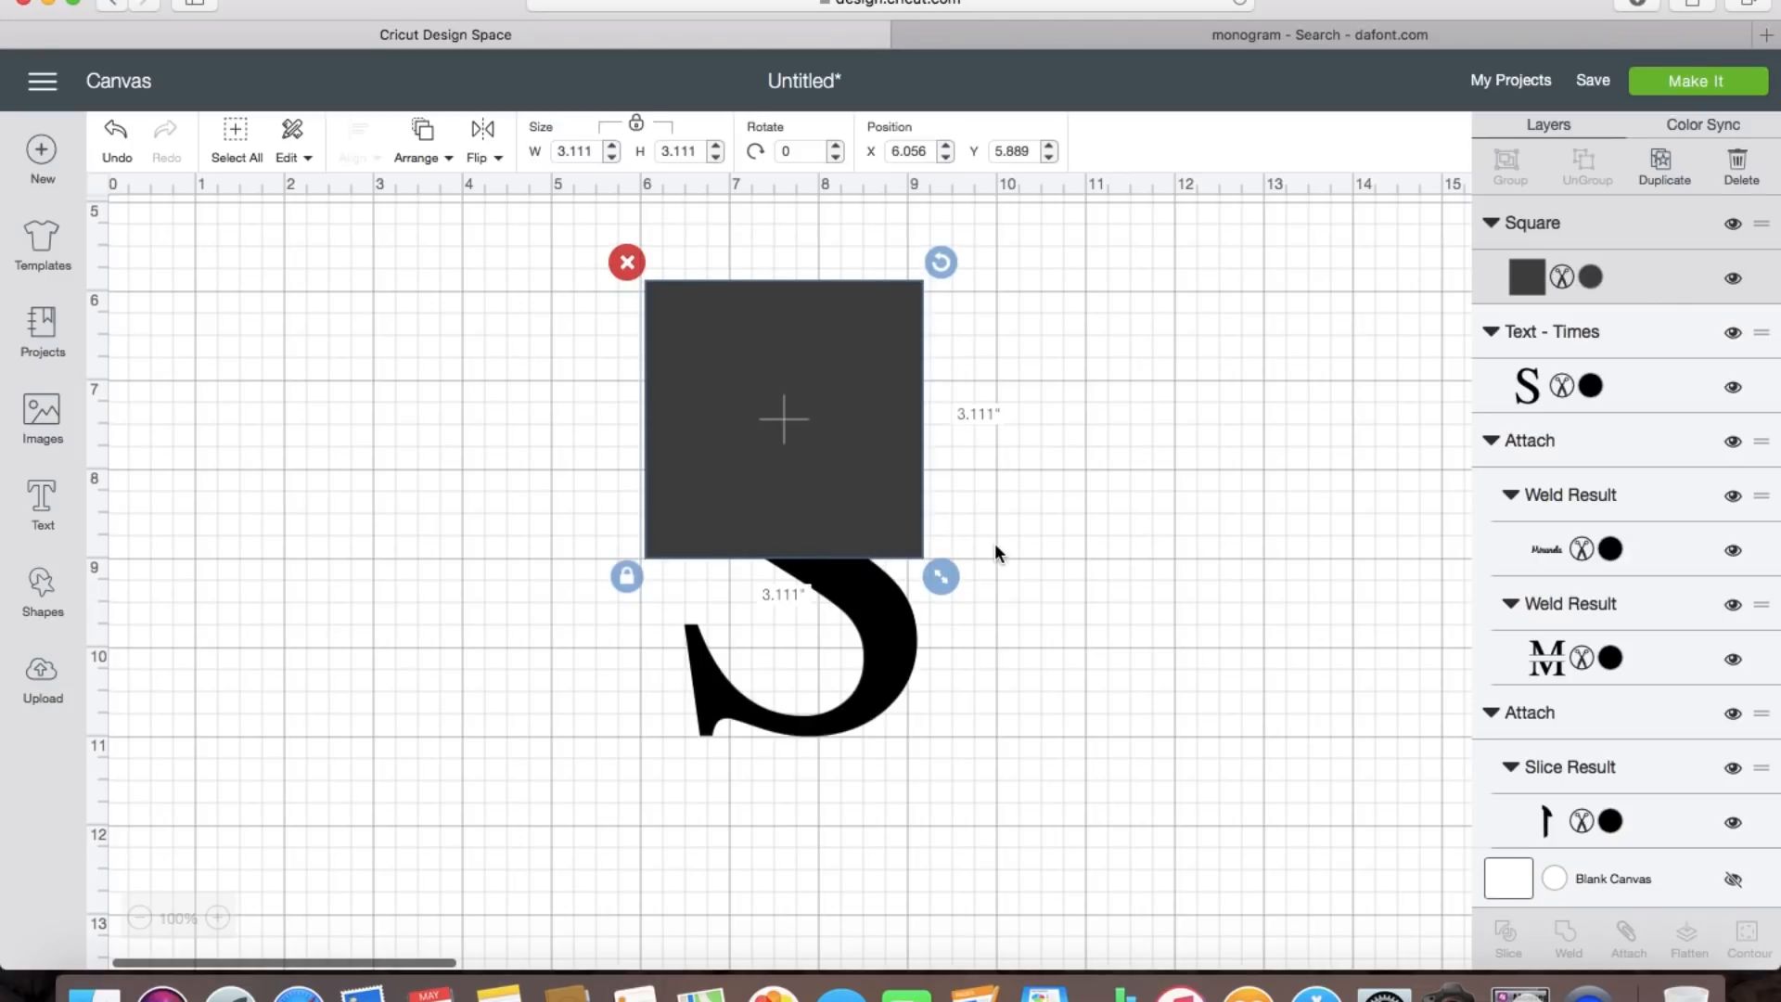
Step: Slice the S with the square and delete the leftover square and the gray cut-out piece
{"action": "left_click", "coordinate": [868, 674], "text": "shift"}
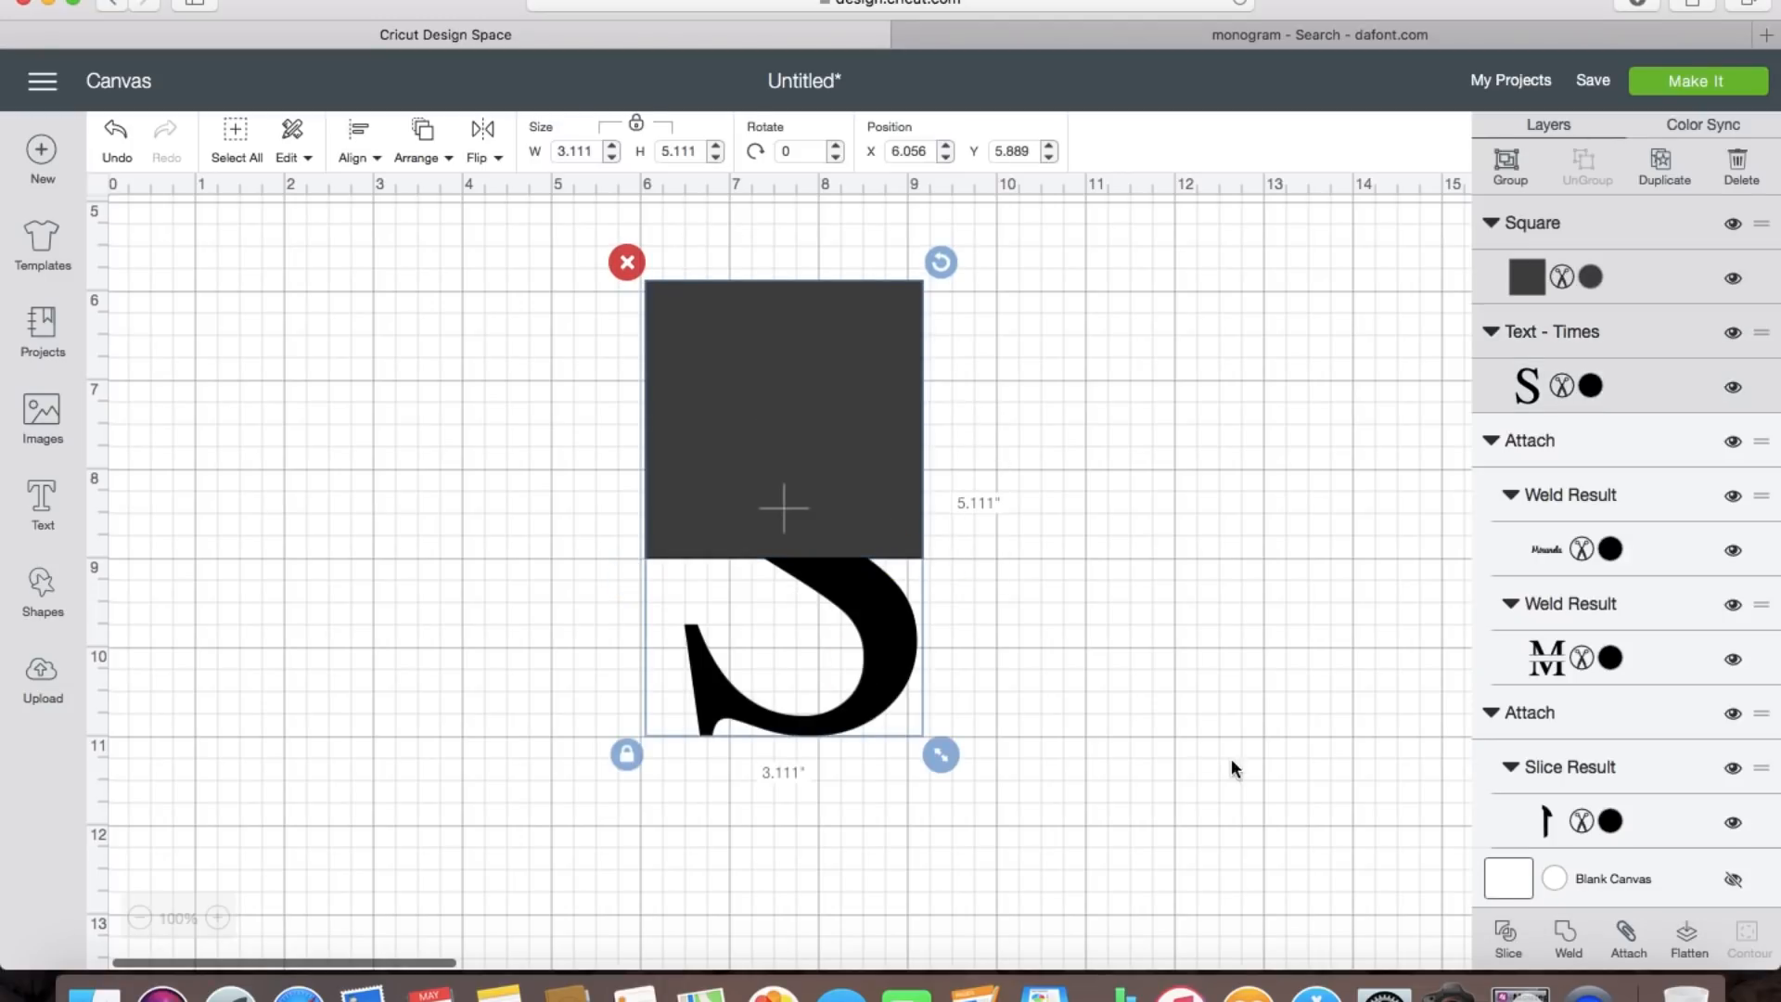
{"action": "left_click", "coordinate": [1509, 937]}
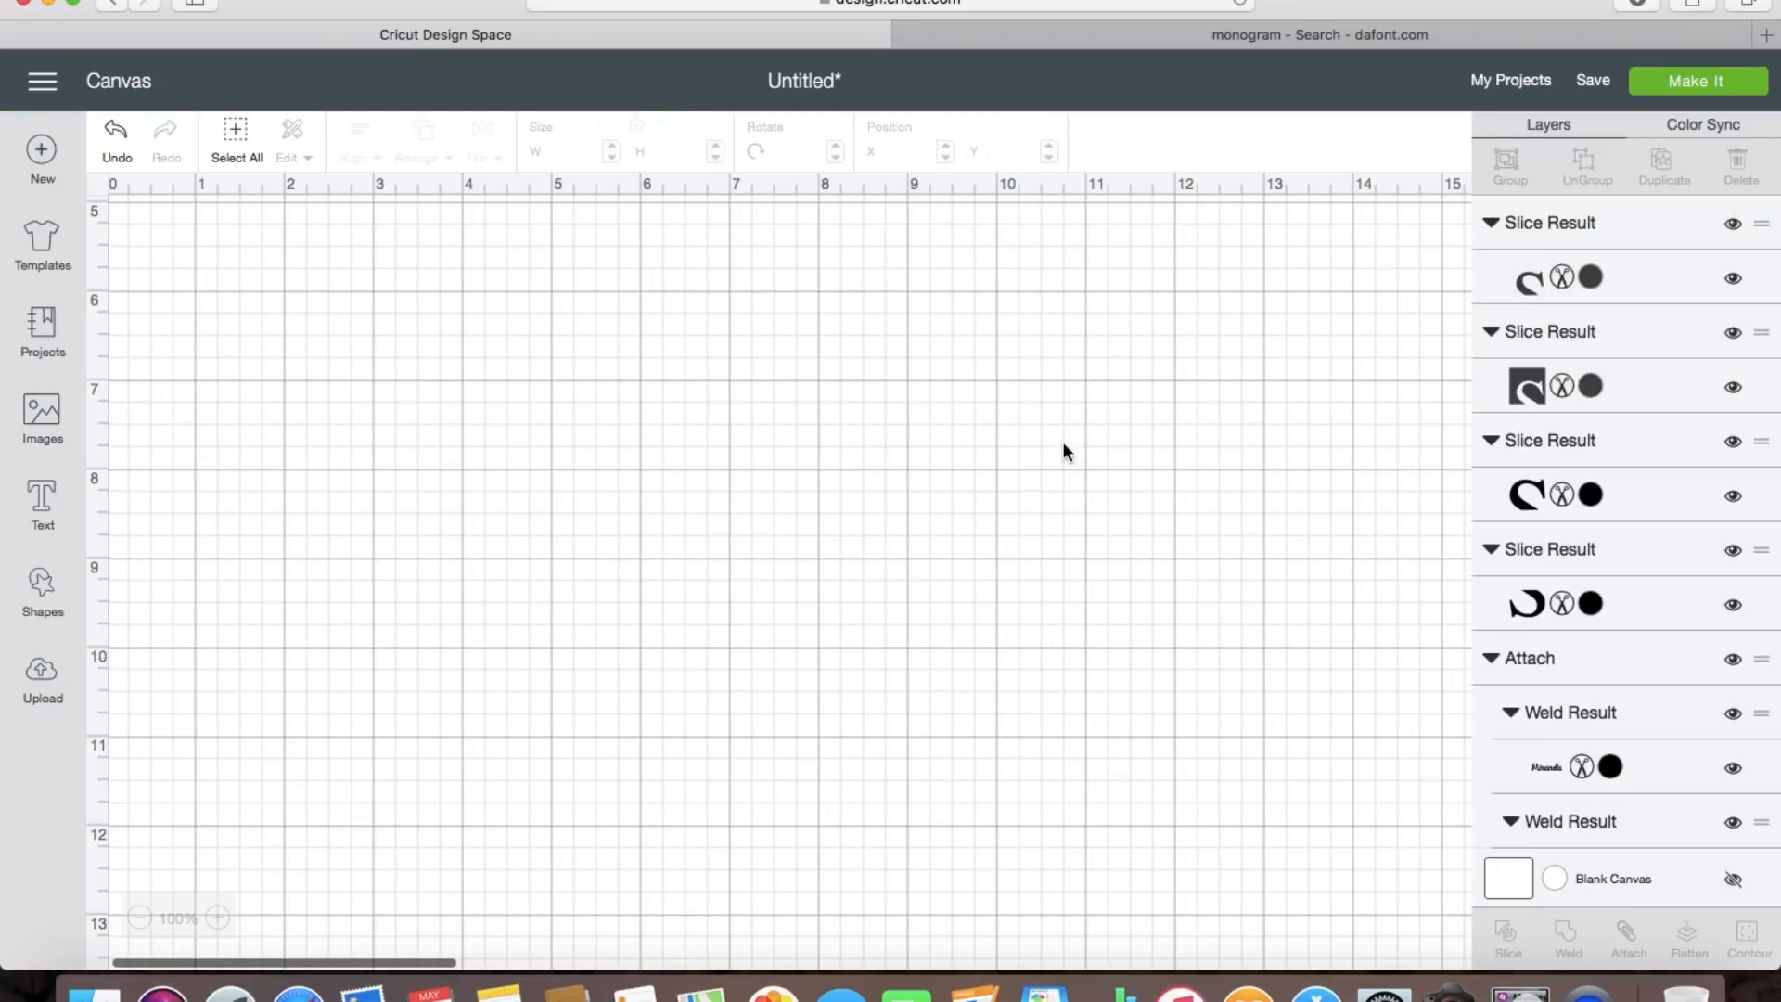
{"action": "left_click", "coordinate": [882, 330]}
{"action": "key", "text": "Delete"}
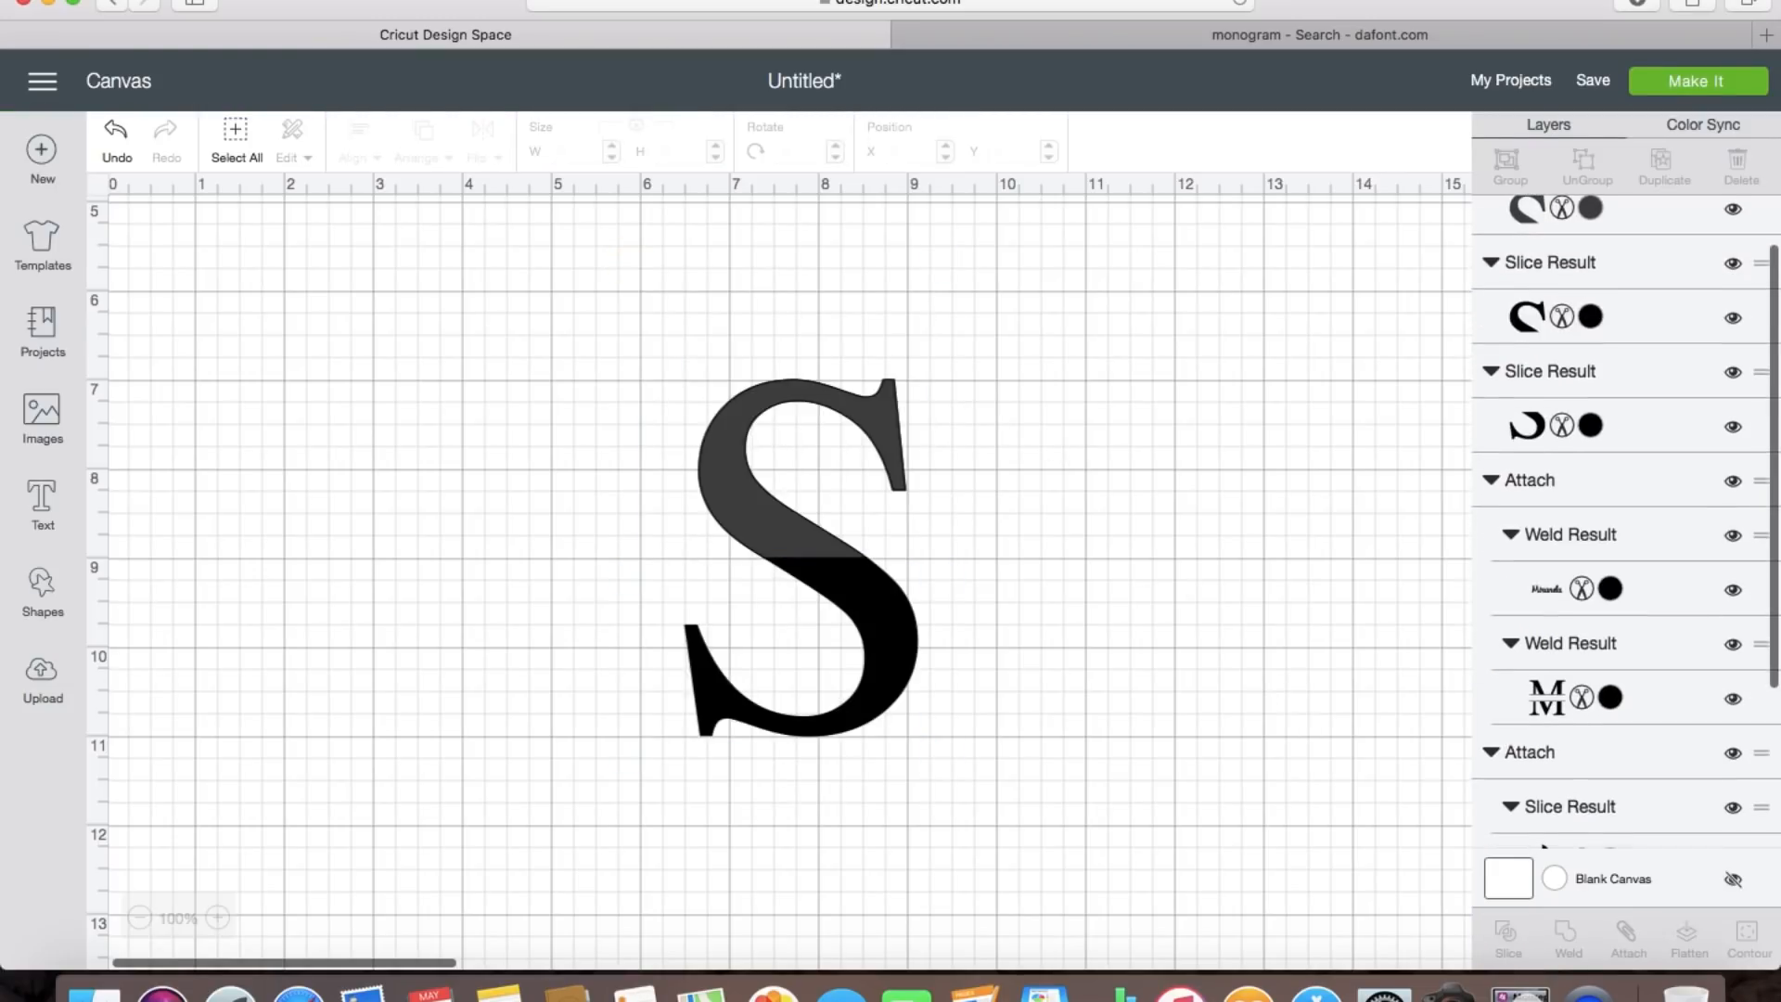
{"action": "left_click", "coordinate": [742, 449]}
{"action": "key", "text": "Delete"}
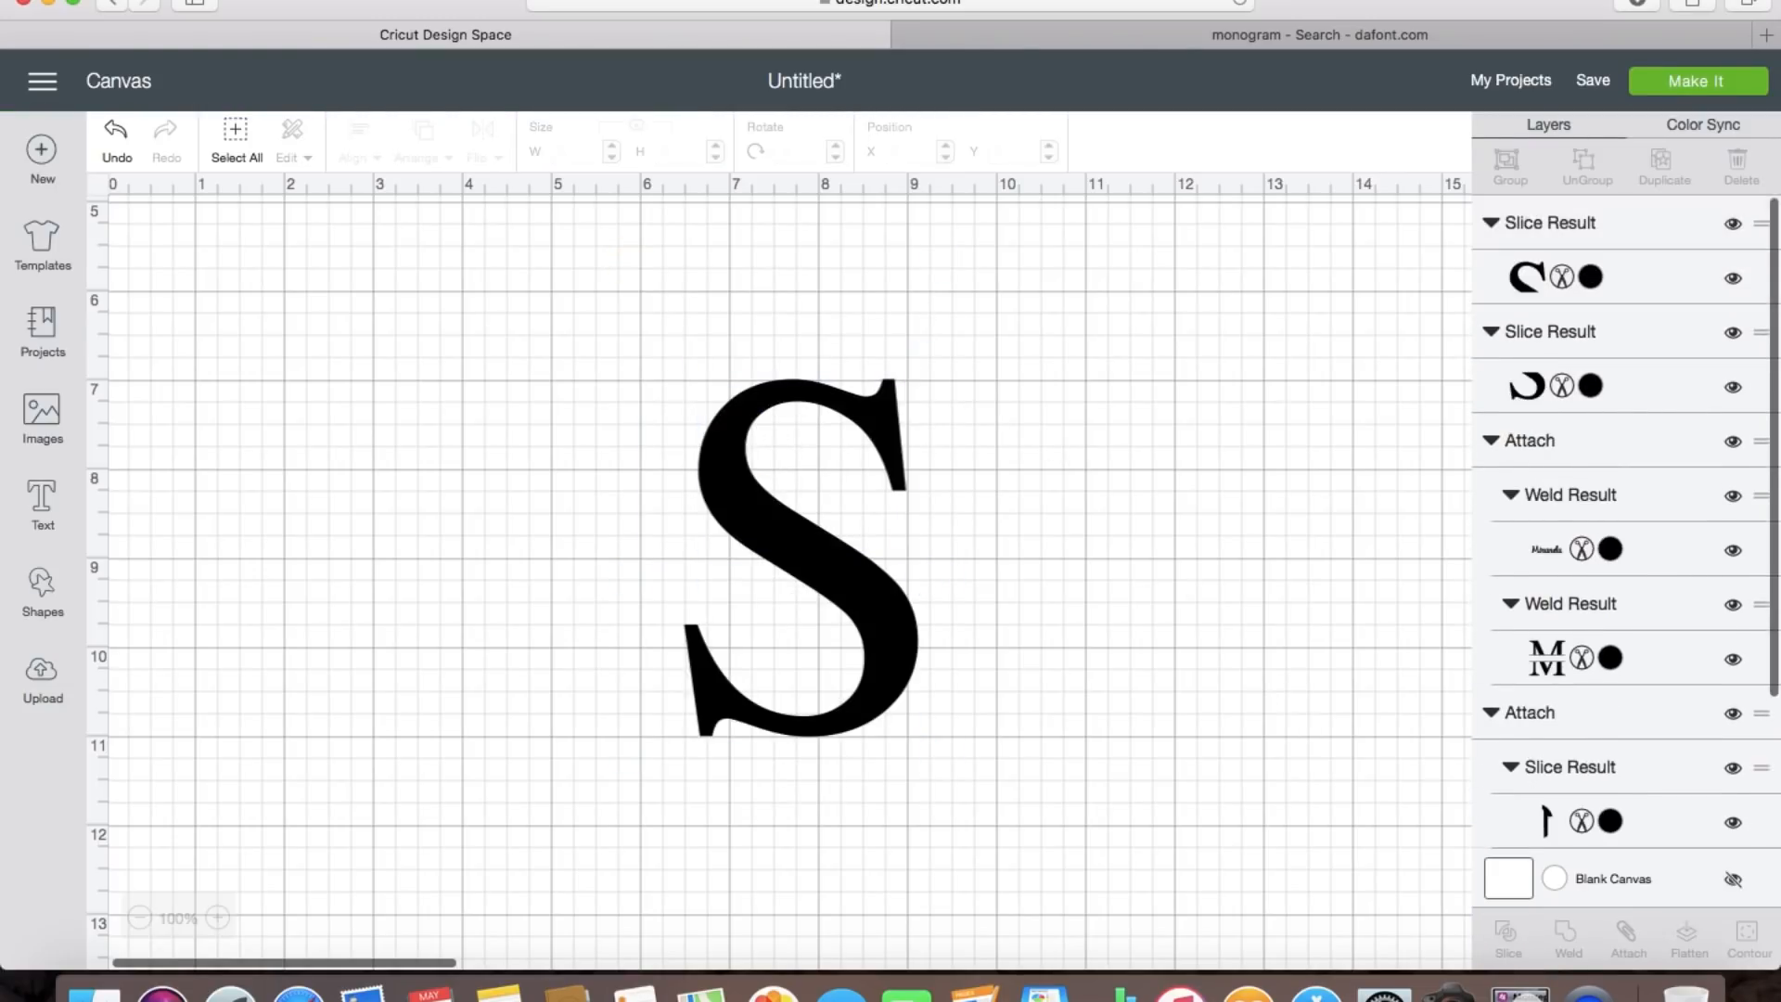
Step: Move the upper half of the S straight up to Y 6.2, leaving a gap between the halves
{"action": "left_click", "coordinate": [724, 461]}
{"action": "left_click_drag", "start_coordinate": [723, 461], "coordinate": [724, 418]}
{"action": "key", "text": "Up"}
{"action": "key", "text": "Up"}
{"action": "key", "text": "Up"}
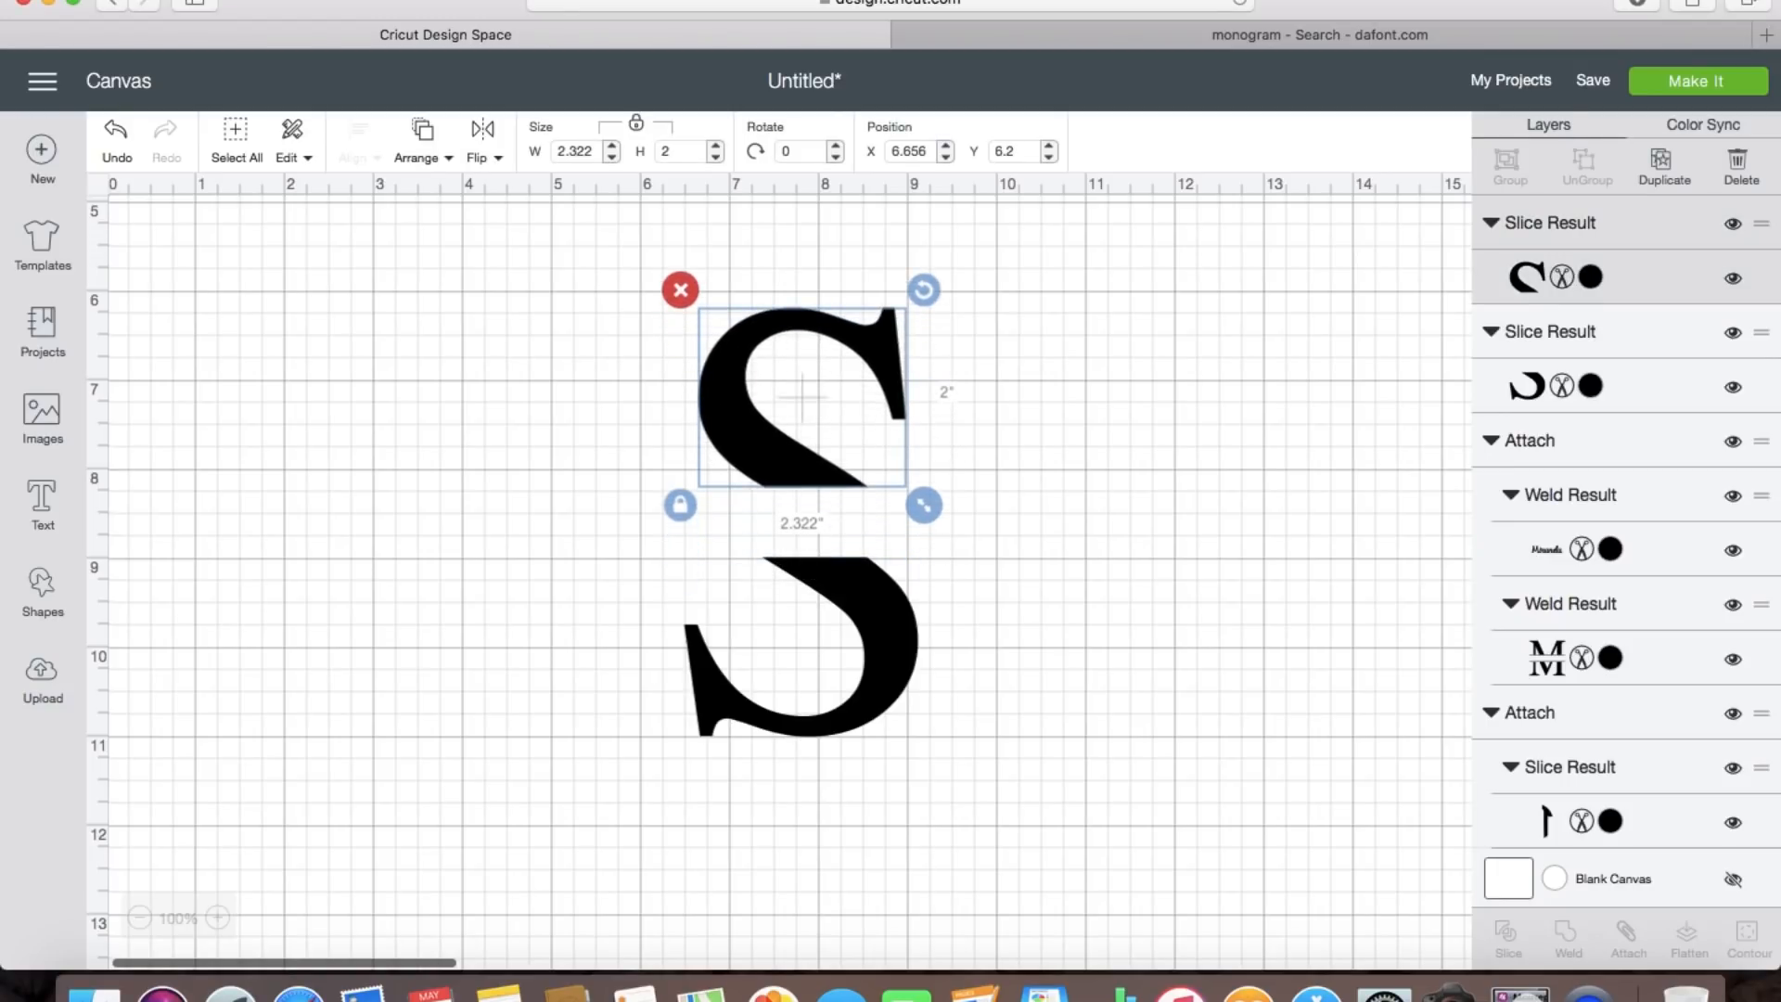
Step: Add a new square and place it in the empty area beside the split S at about X 2.667, Y 4.625
{"action": "left_click", "coordinate": [41, 585]}
{"action": "left_click", "coordinate": [128, 423]}
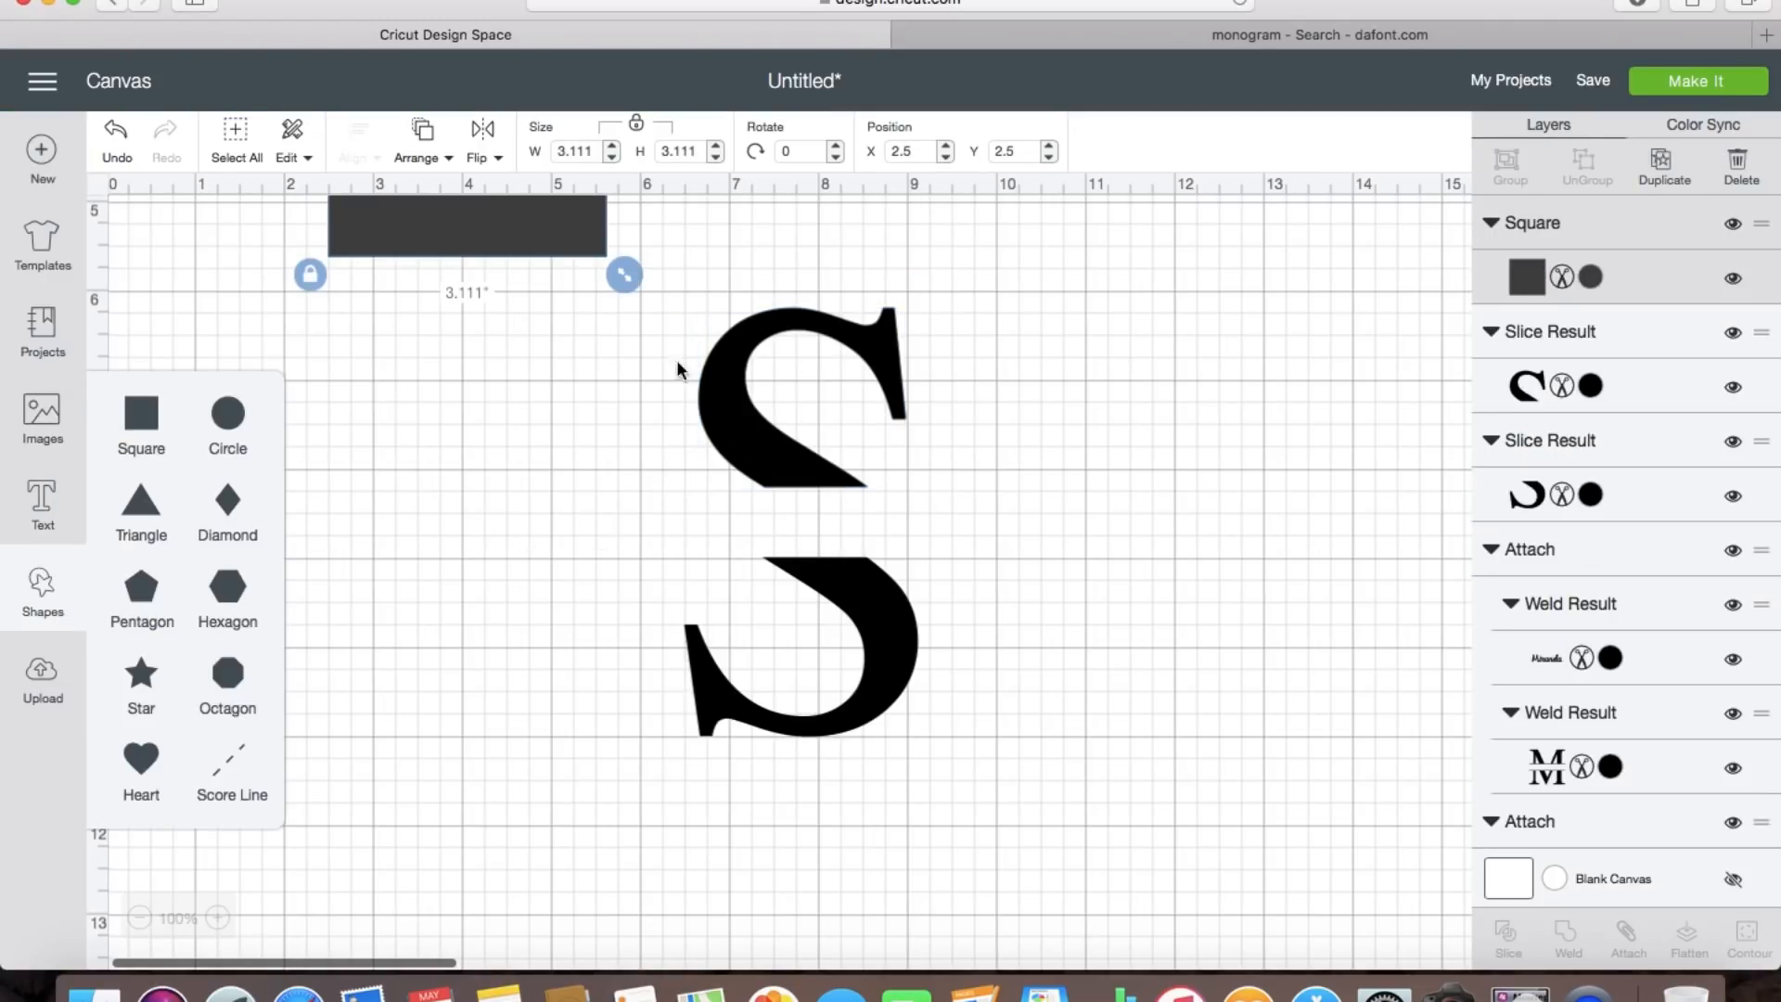
{"action": "left_click", "coordinate": [752, 402]}
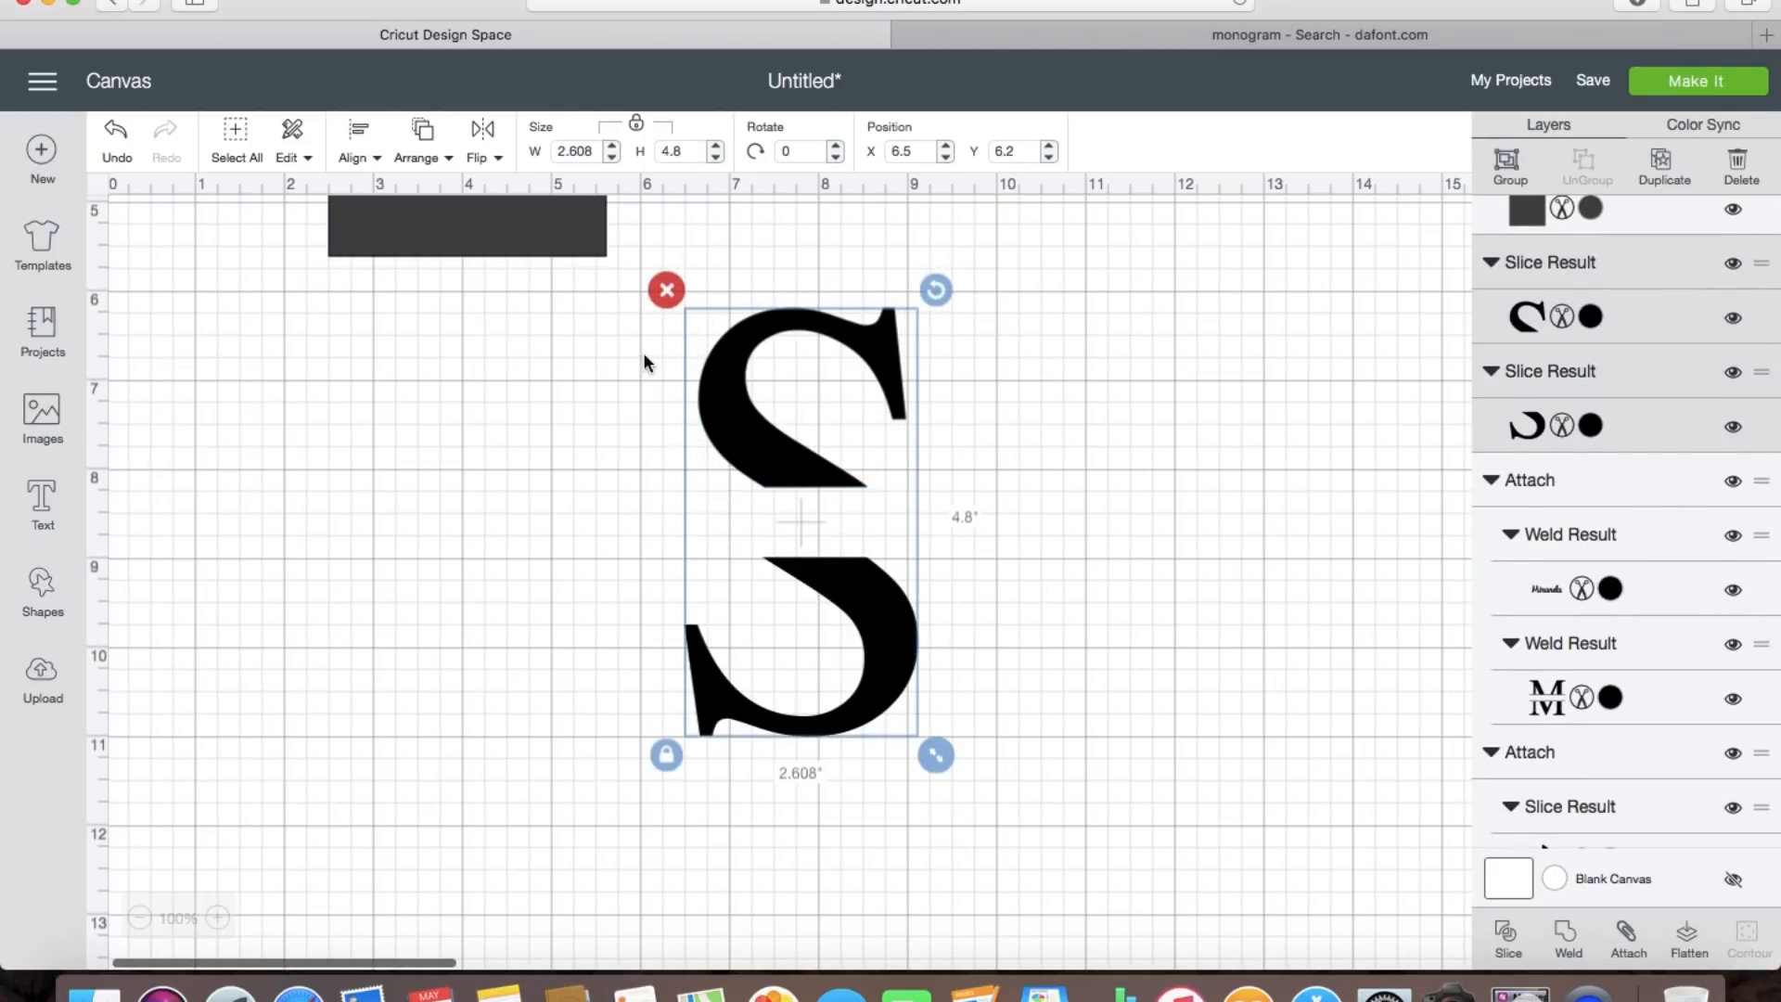
{"action": "left_click", "coordinate": [554, 431]}
{"action": "left_click", "coordinate": [511, 247]}
{"action": "left_click_drag", "start_coordinate": [511, 246], "coordinate": [525, 427]}
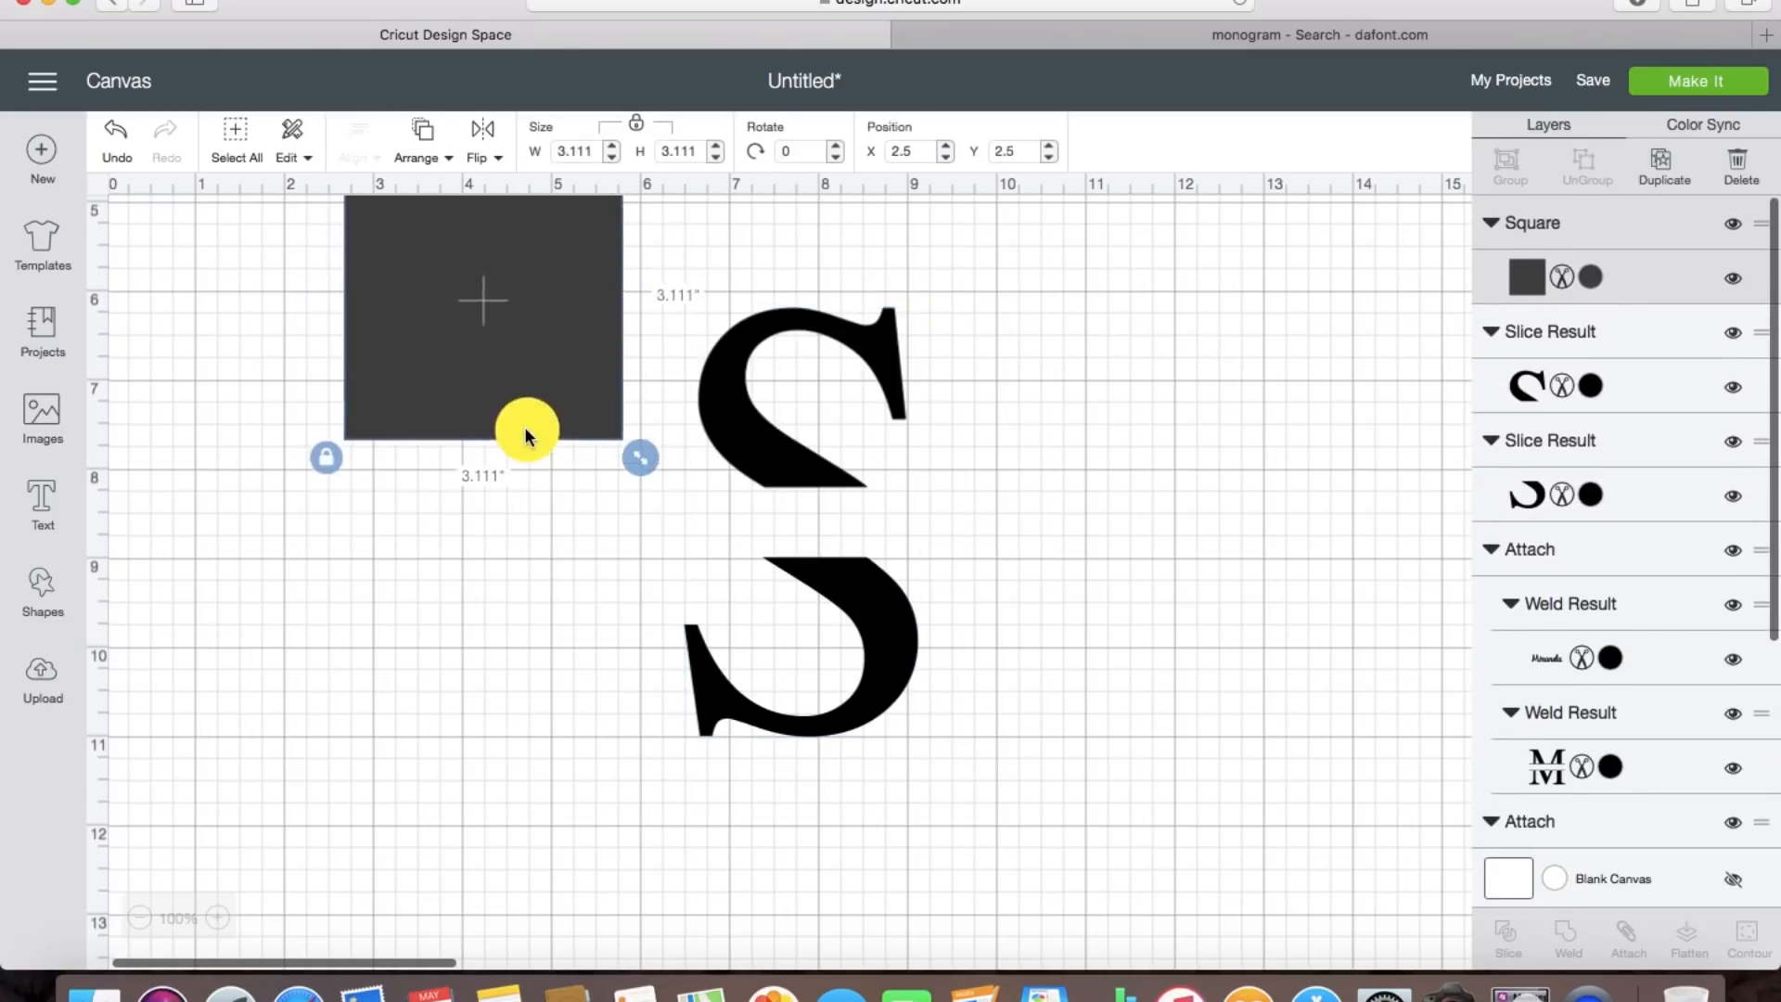
Step: Unlock the square's proportions and resize it into a thin bar, 2.068 wide and 0.03 high
{"action": "left_click", "coordinate": [332, 459]}
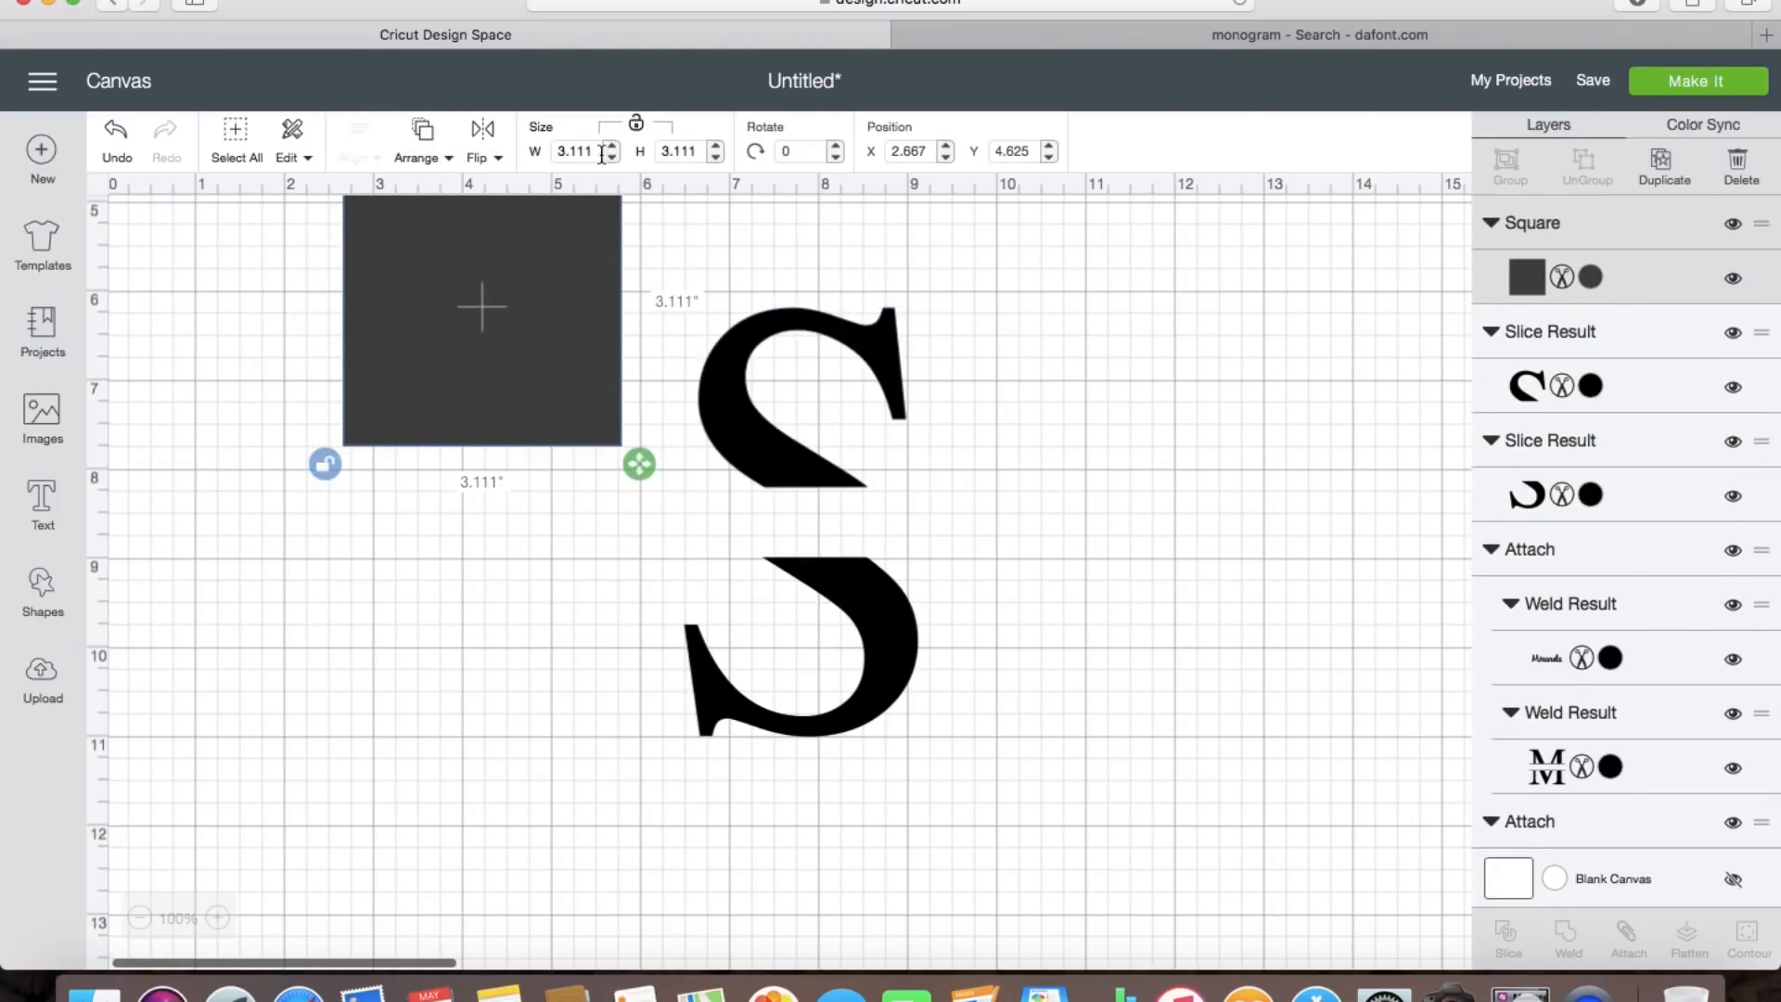
{"action": "left_click_drag", "start_coordinate": [597, 148], "coordinate": [525, 144]}
{"action": "type", "text": "2.068"}
{"action": "key", "text": "Return"}
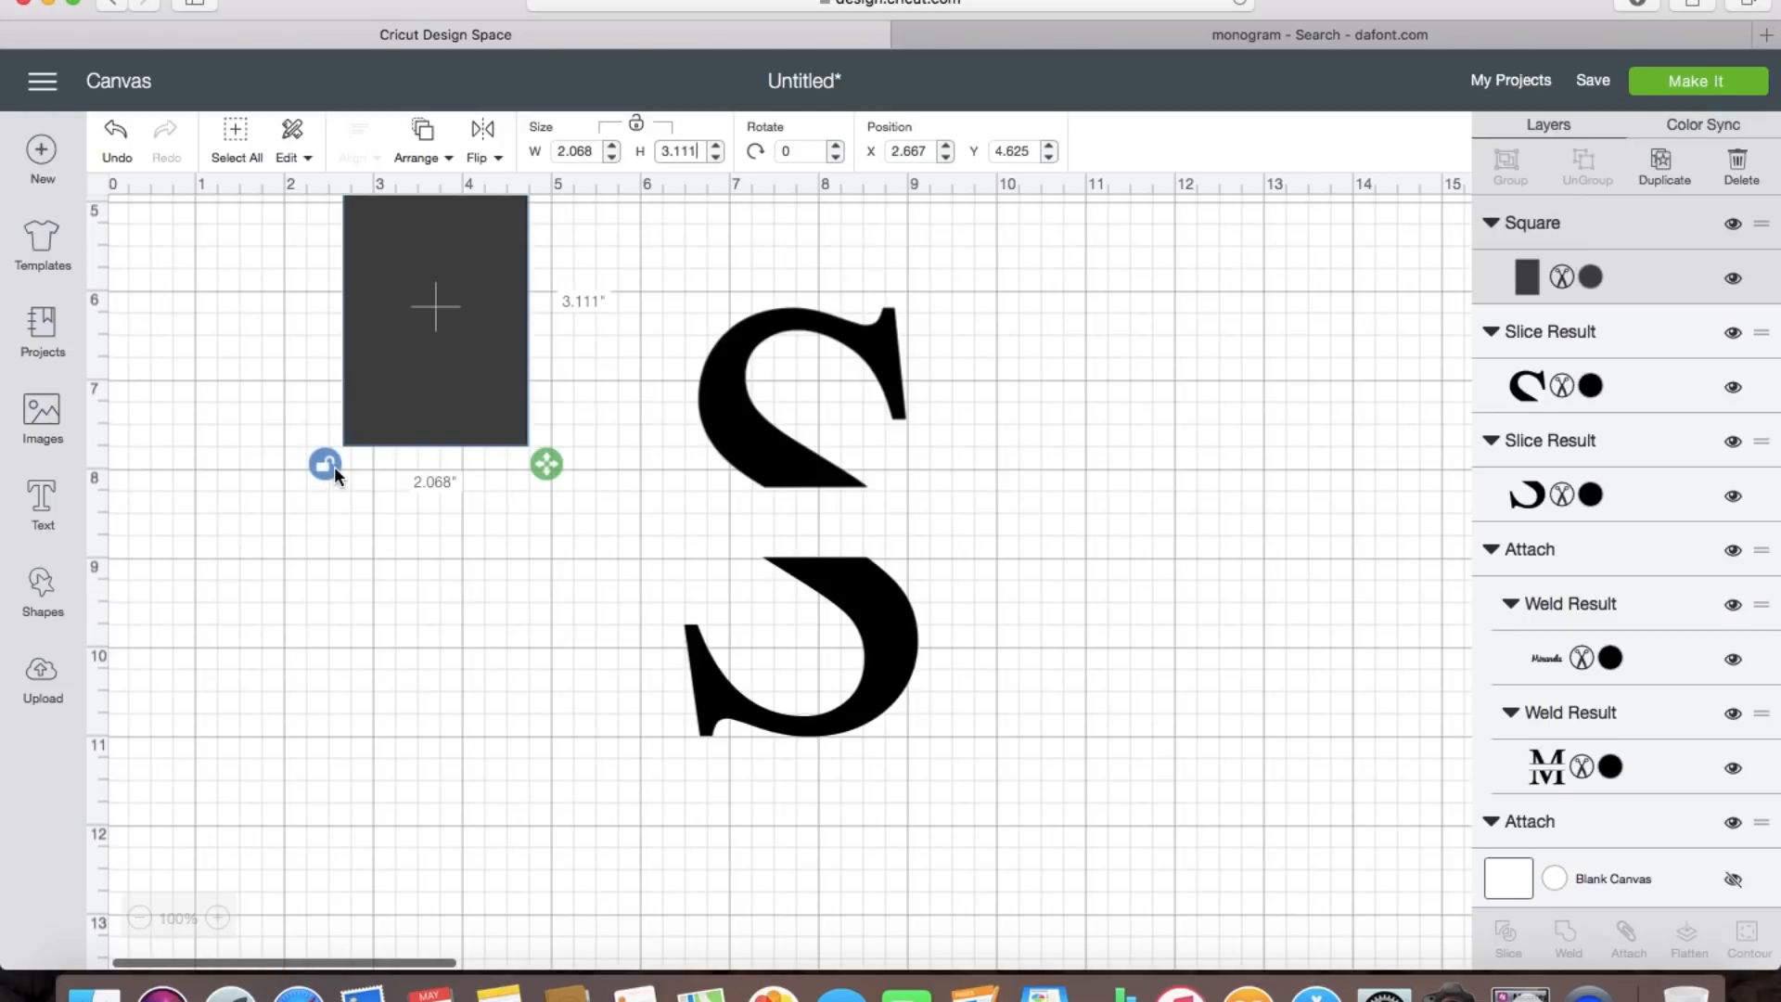
{"action": "scroll", "coordinate": [486, 629], "scroll_direction": "up", "scroll_amount": 4}
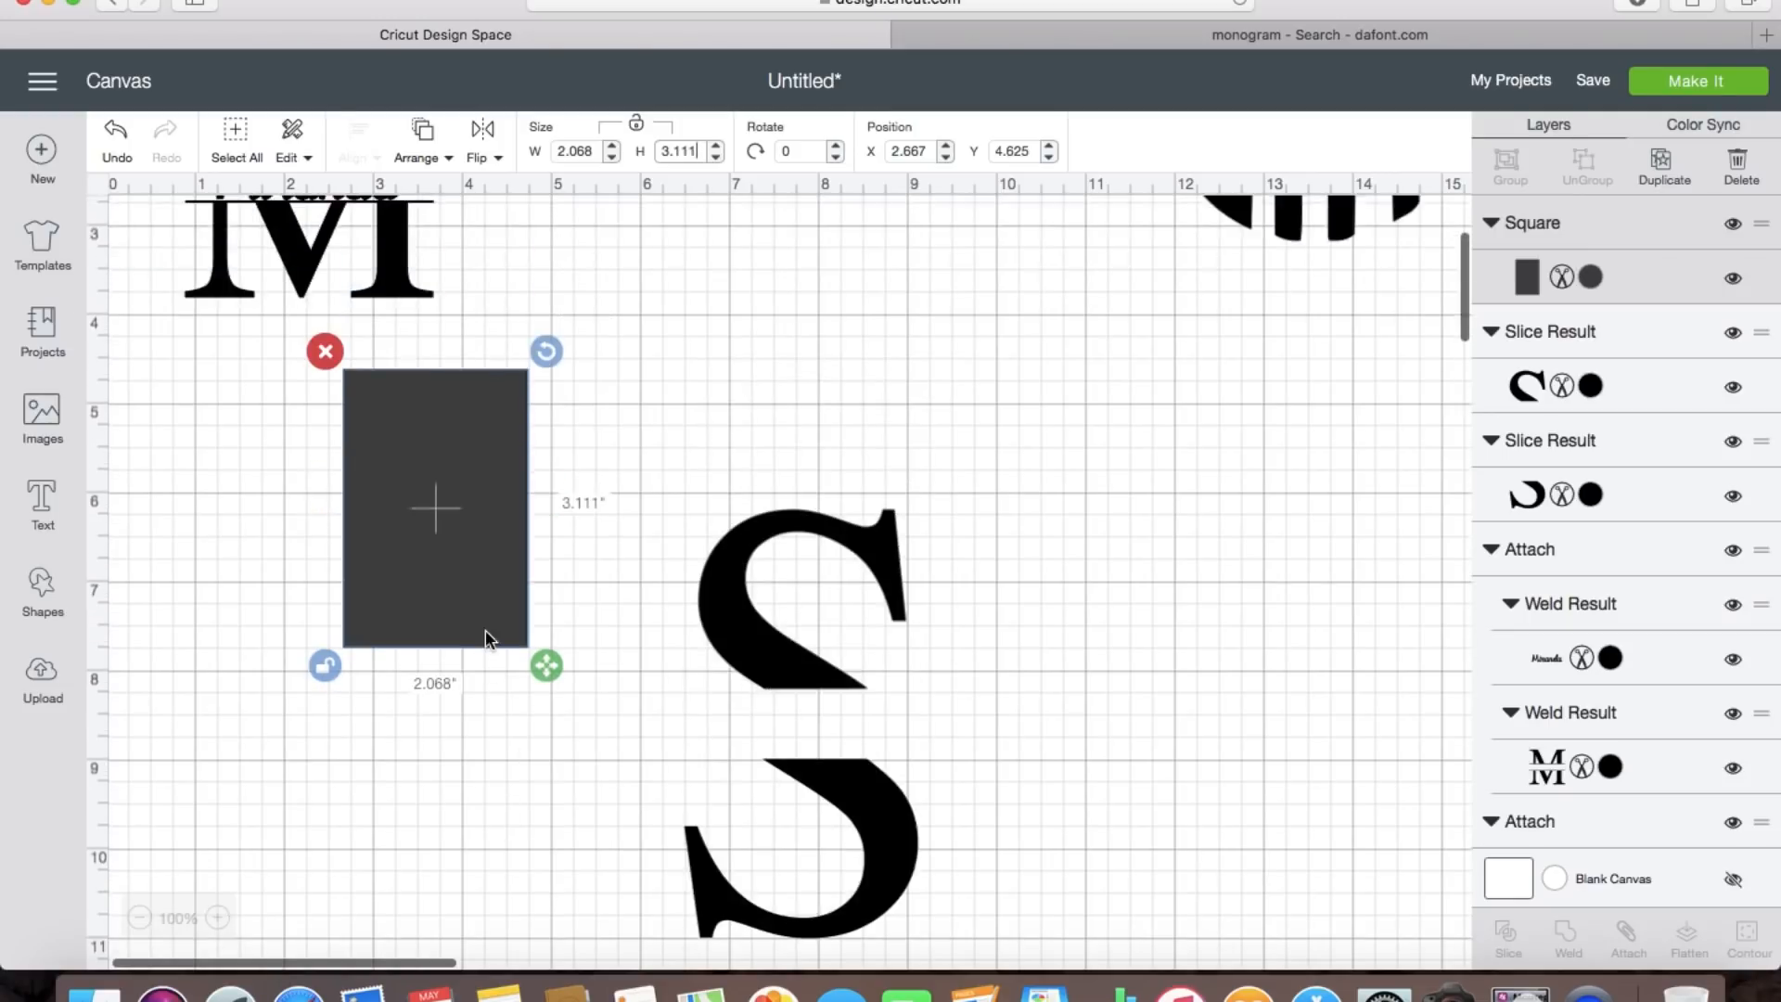
{"action": "left_click_drag", "start_coordinate": [700, 150], "coordinate": [624, 147]}
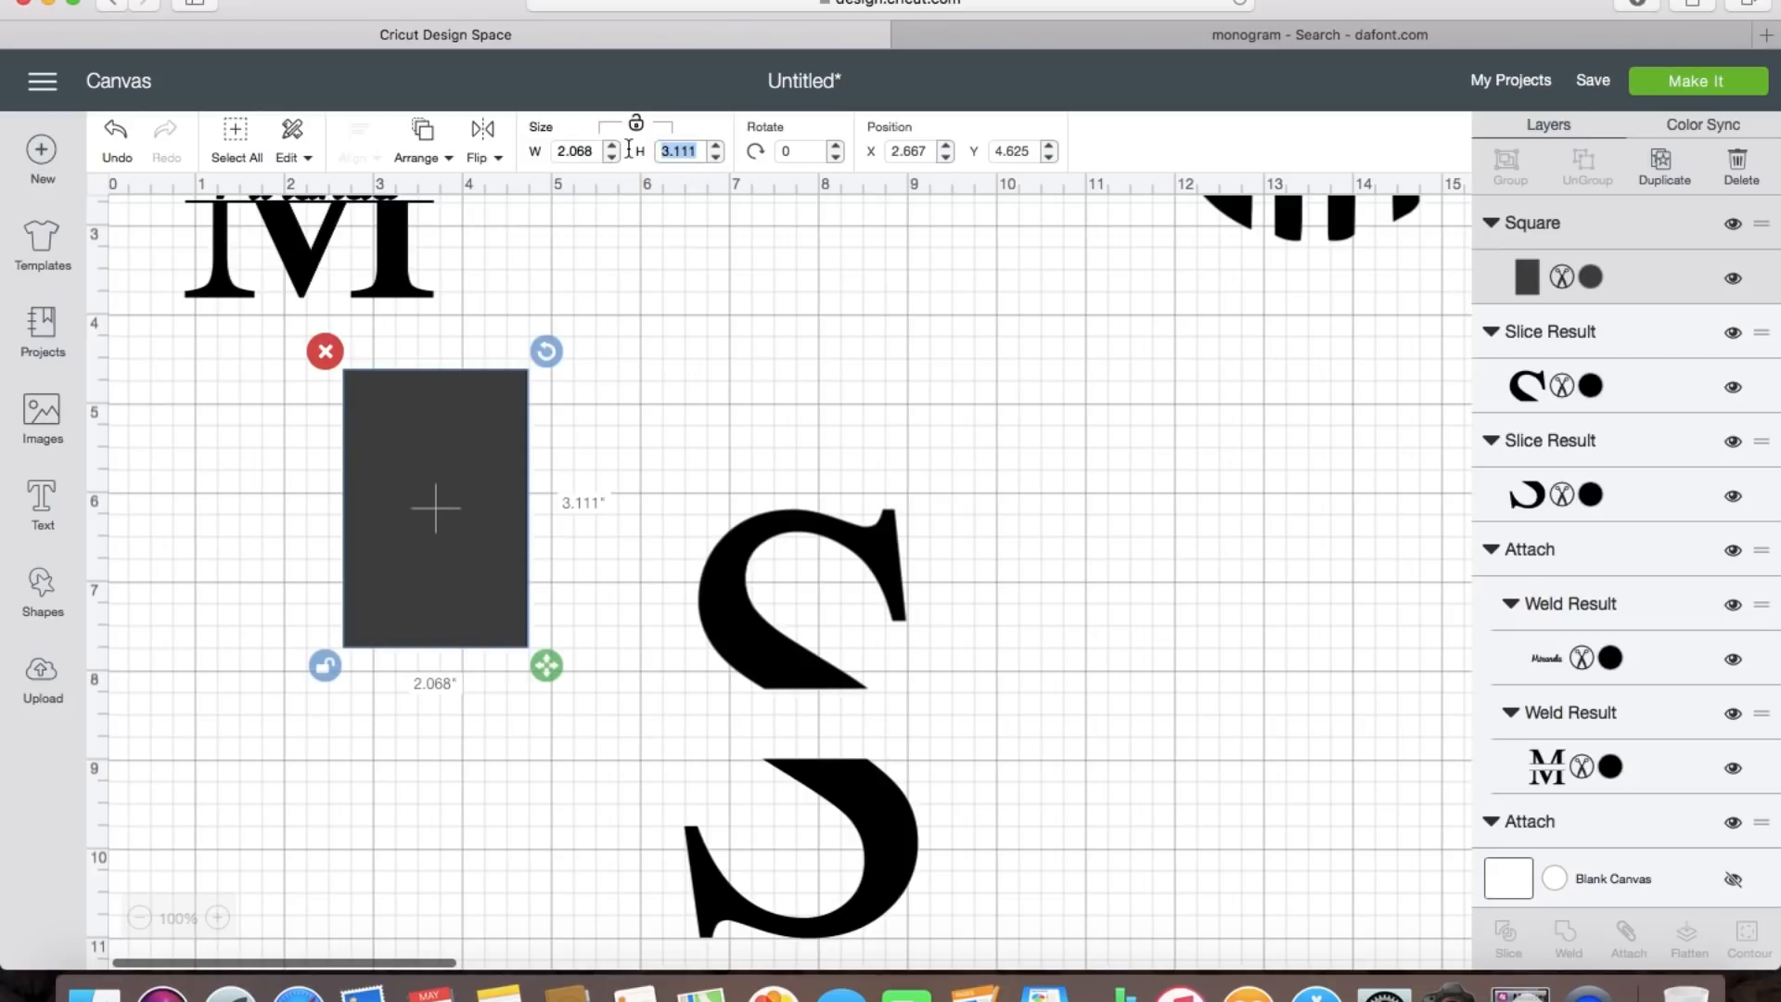
{"action": "type", "text": "0.03"}
{"action": "key", "text": "Return"}
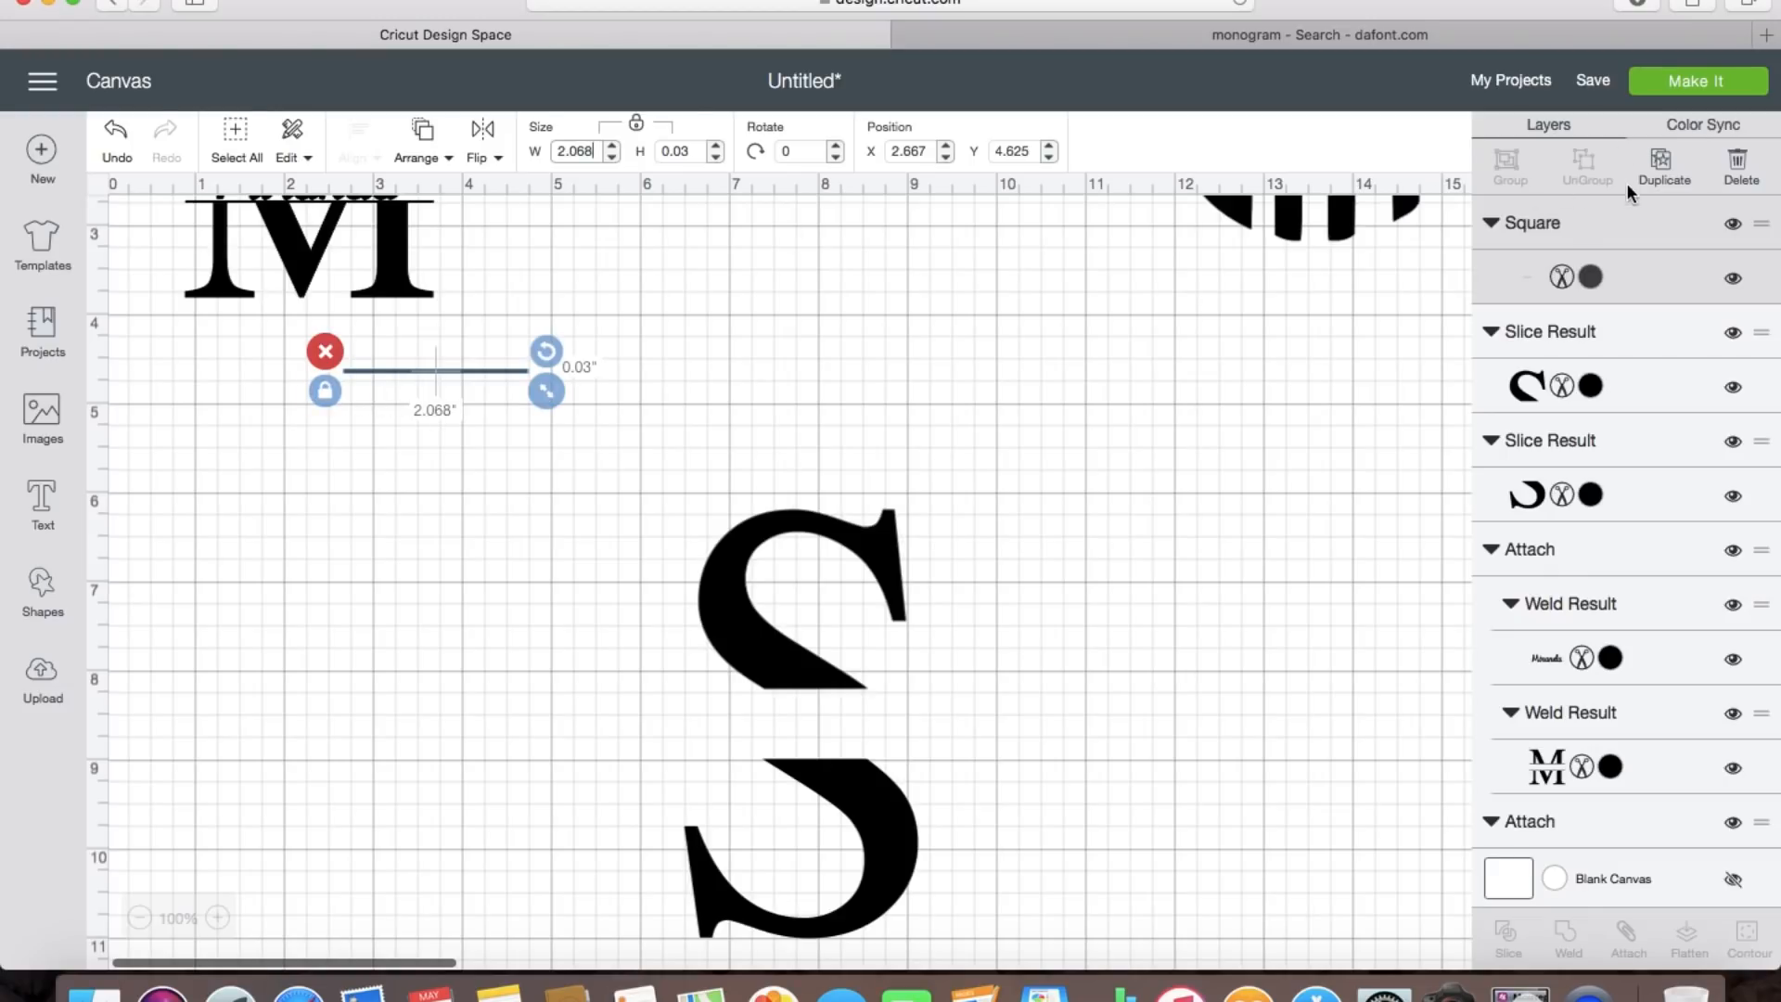
Step: Duplicate the thin bar and place the copy along the bottom edge of the upper S half at about X 6.917, Y 8.222
{"action": "left_click", "coordinate": [1668, 165]}
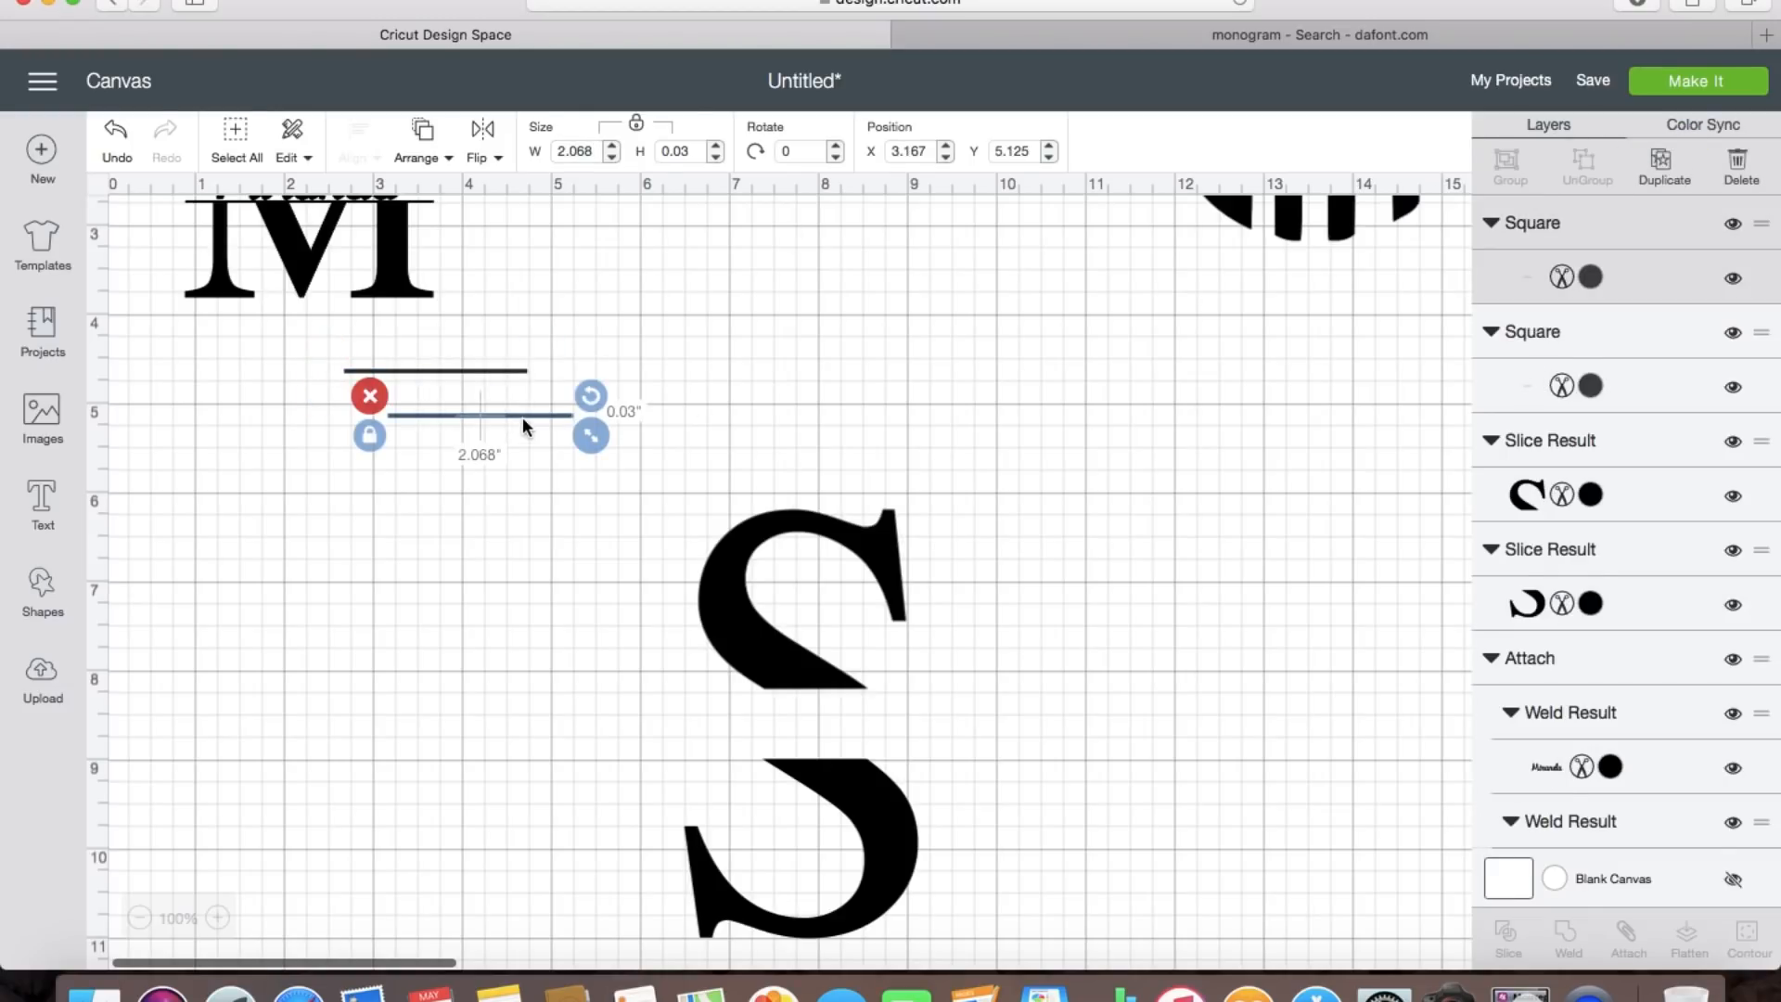
{"action": "left_click_drag", "start_coordinate": [521, 415], "coordinate": [858, 692]}
{"action": "left_click", "coordinate": [766, 620]}
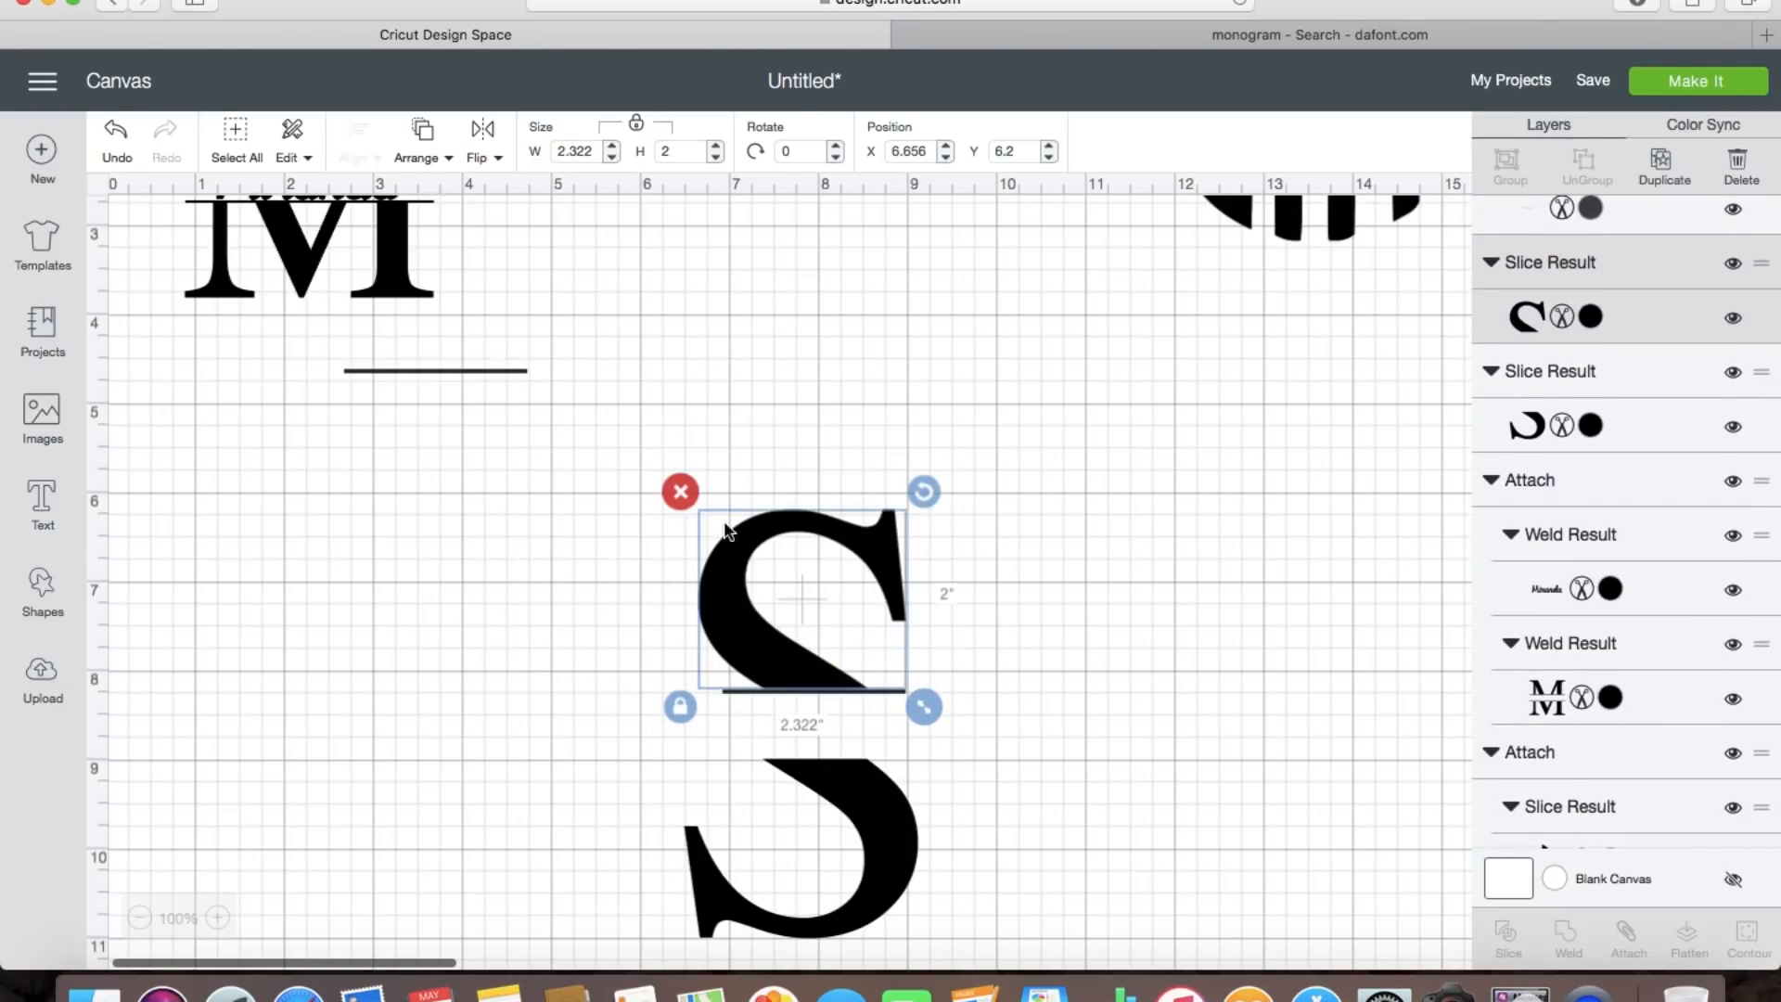
Step: Center the copied bar and the upper half of the S horizontally with each other
{"action": "left_click", "coordinate": [731, 690]}
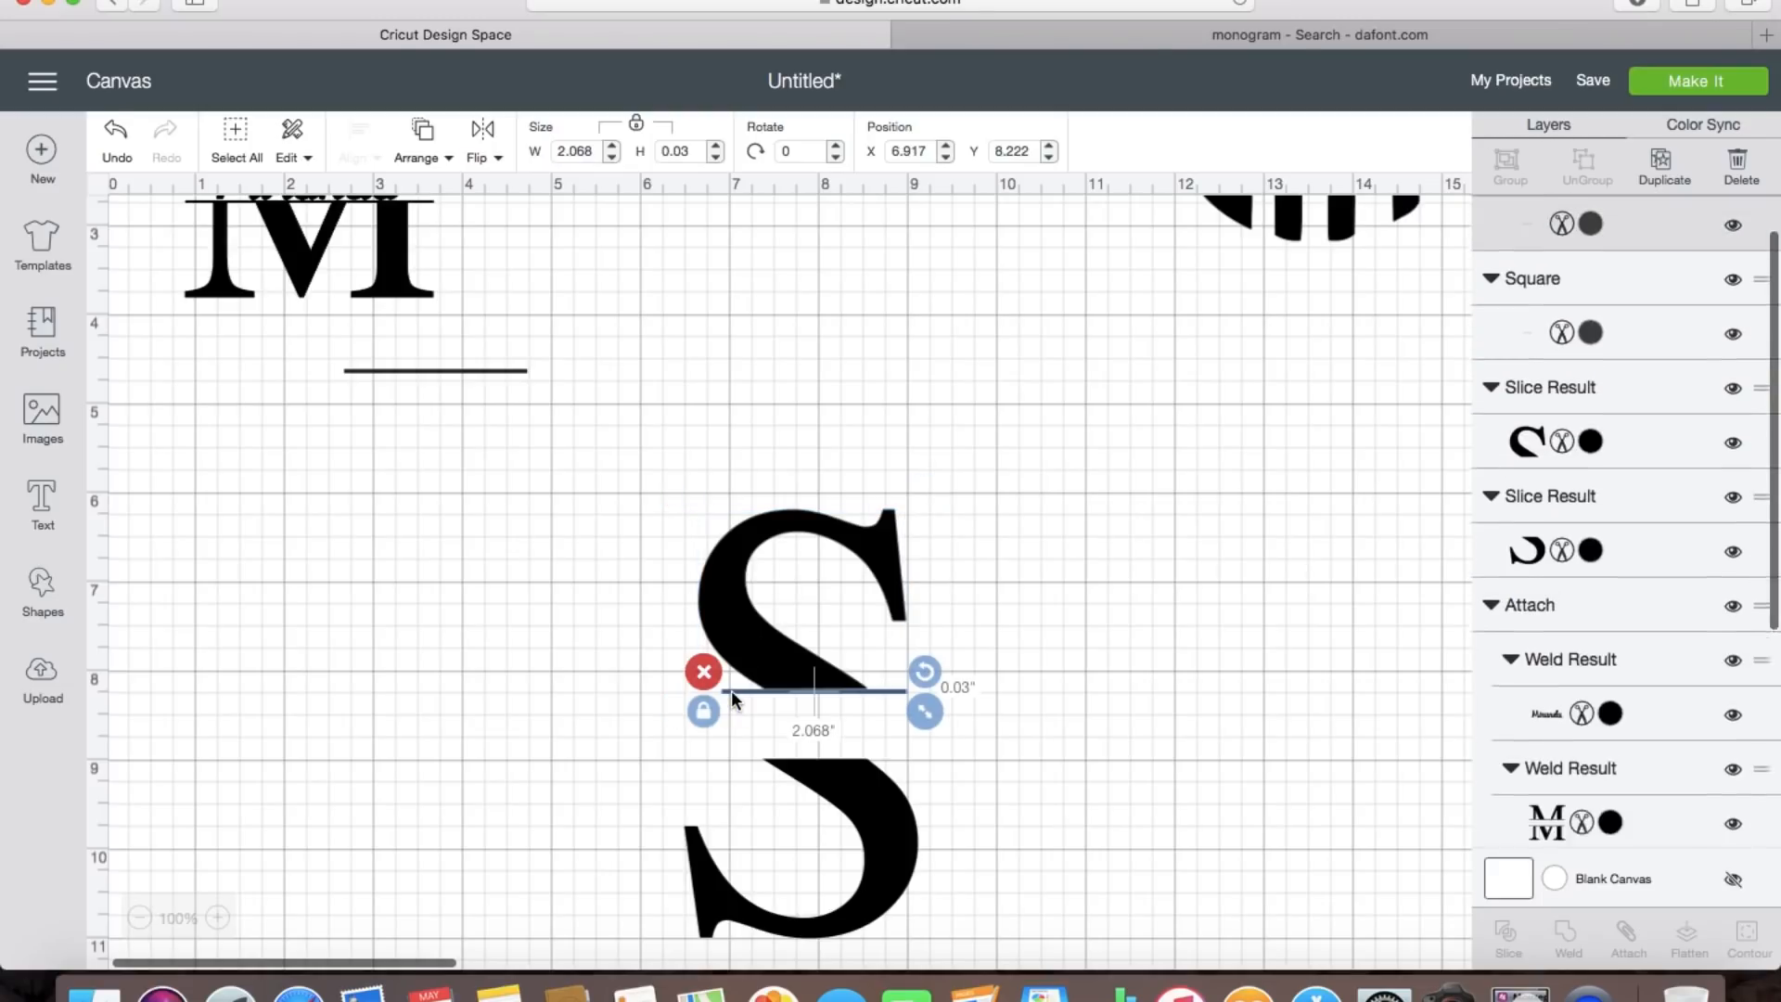
{"action": "left_click", "coordinate": [739, 601], "text": "shift"}
{"action": "left_click", "coordinate": [360, 158]}
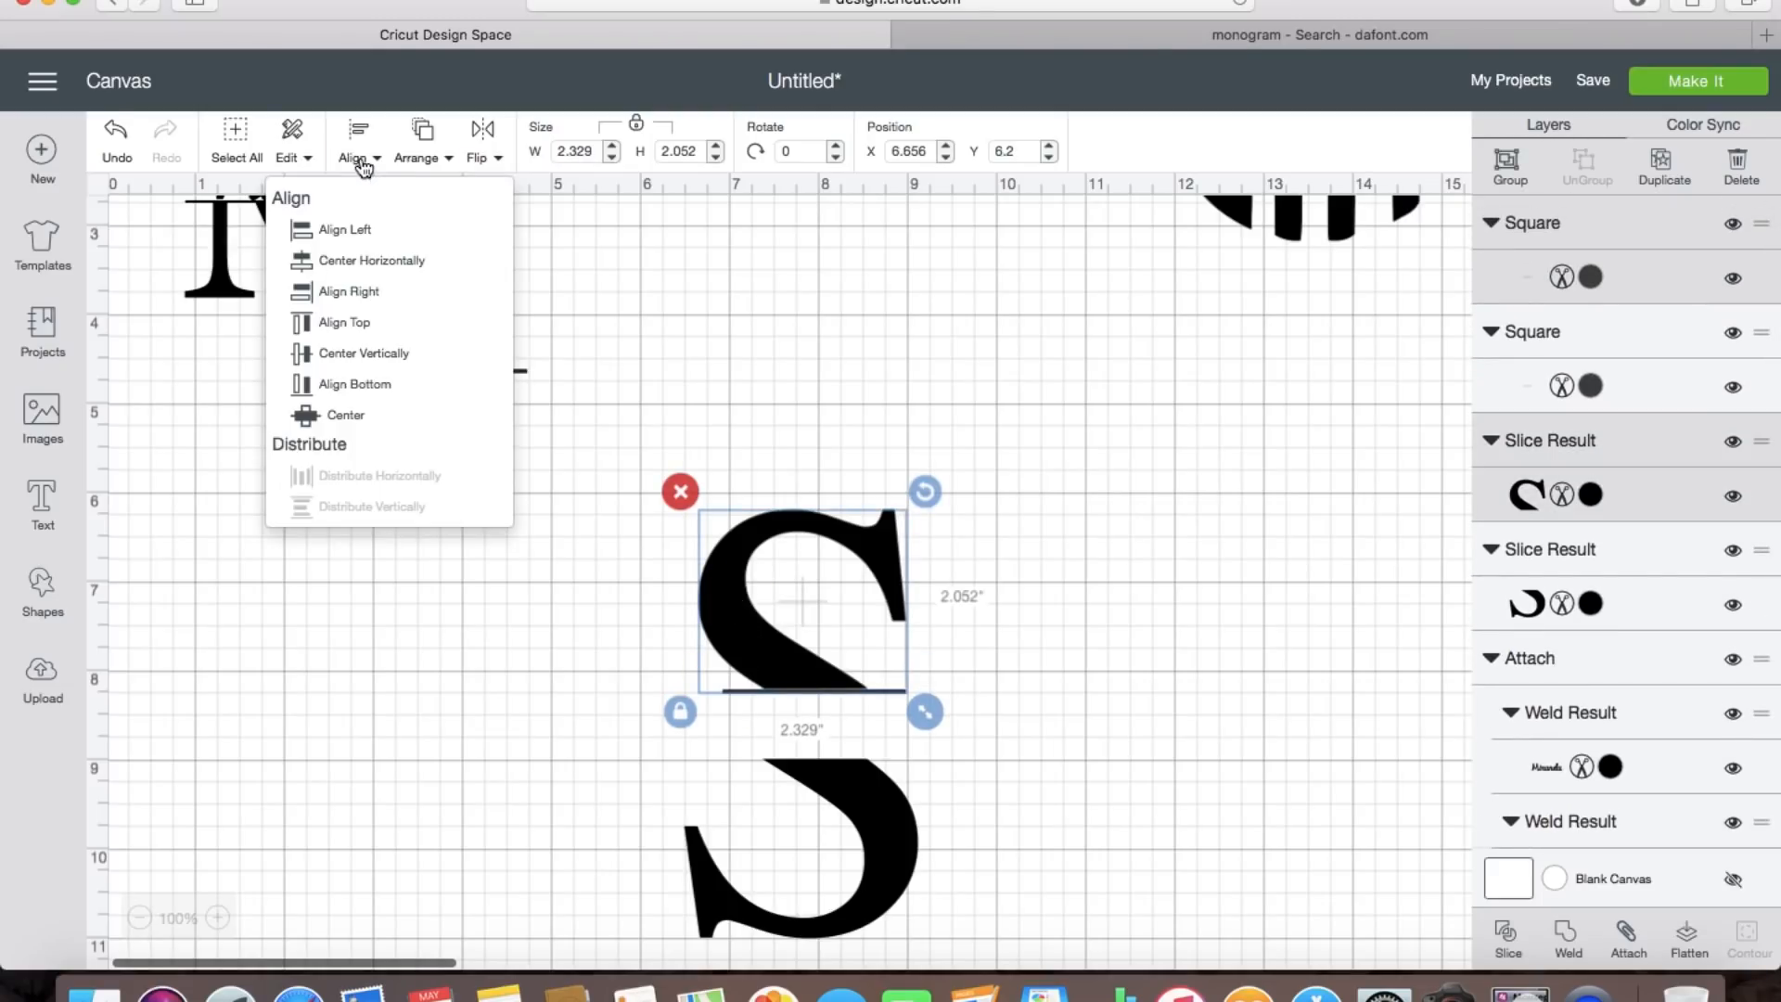
{"action": "left_click", "coordinate": [380, 262]}
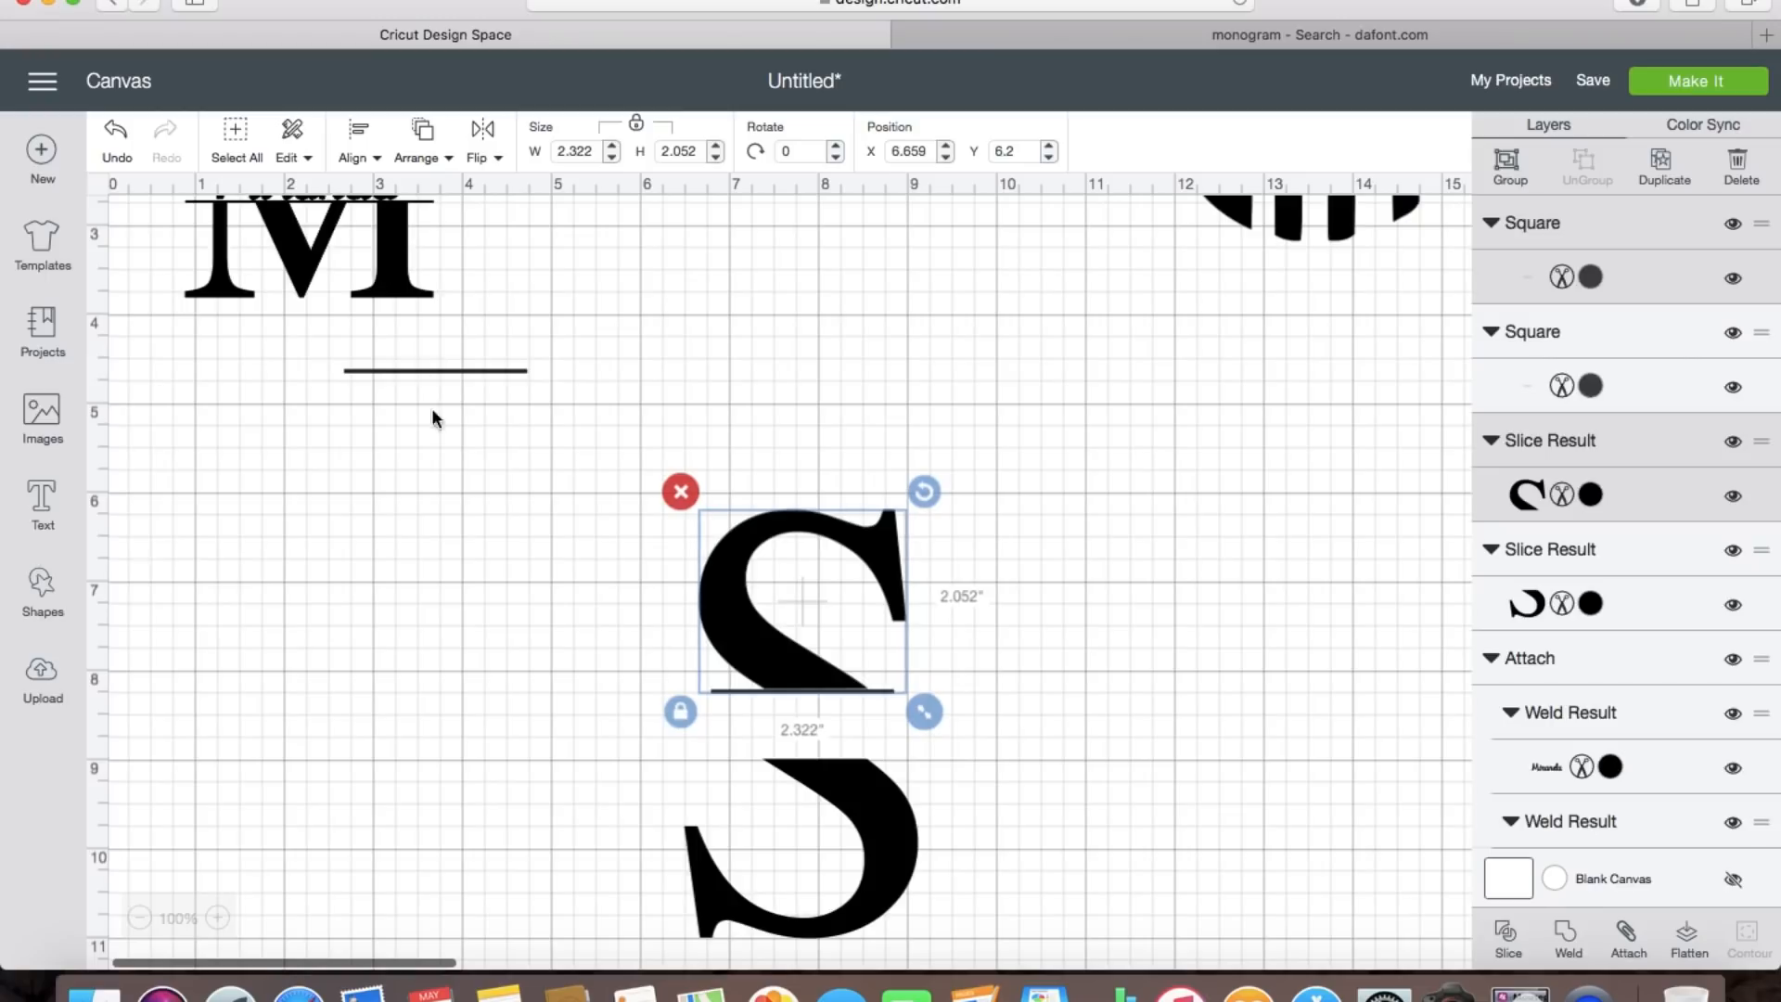
{"action": "left_click", "coordinate": [392, 566]}
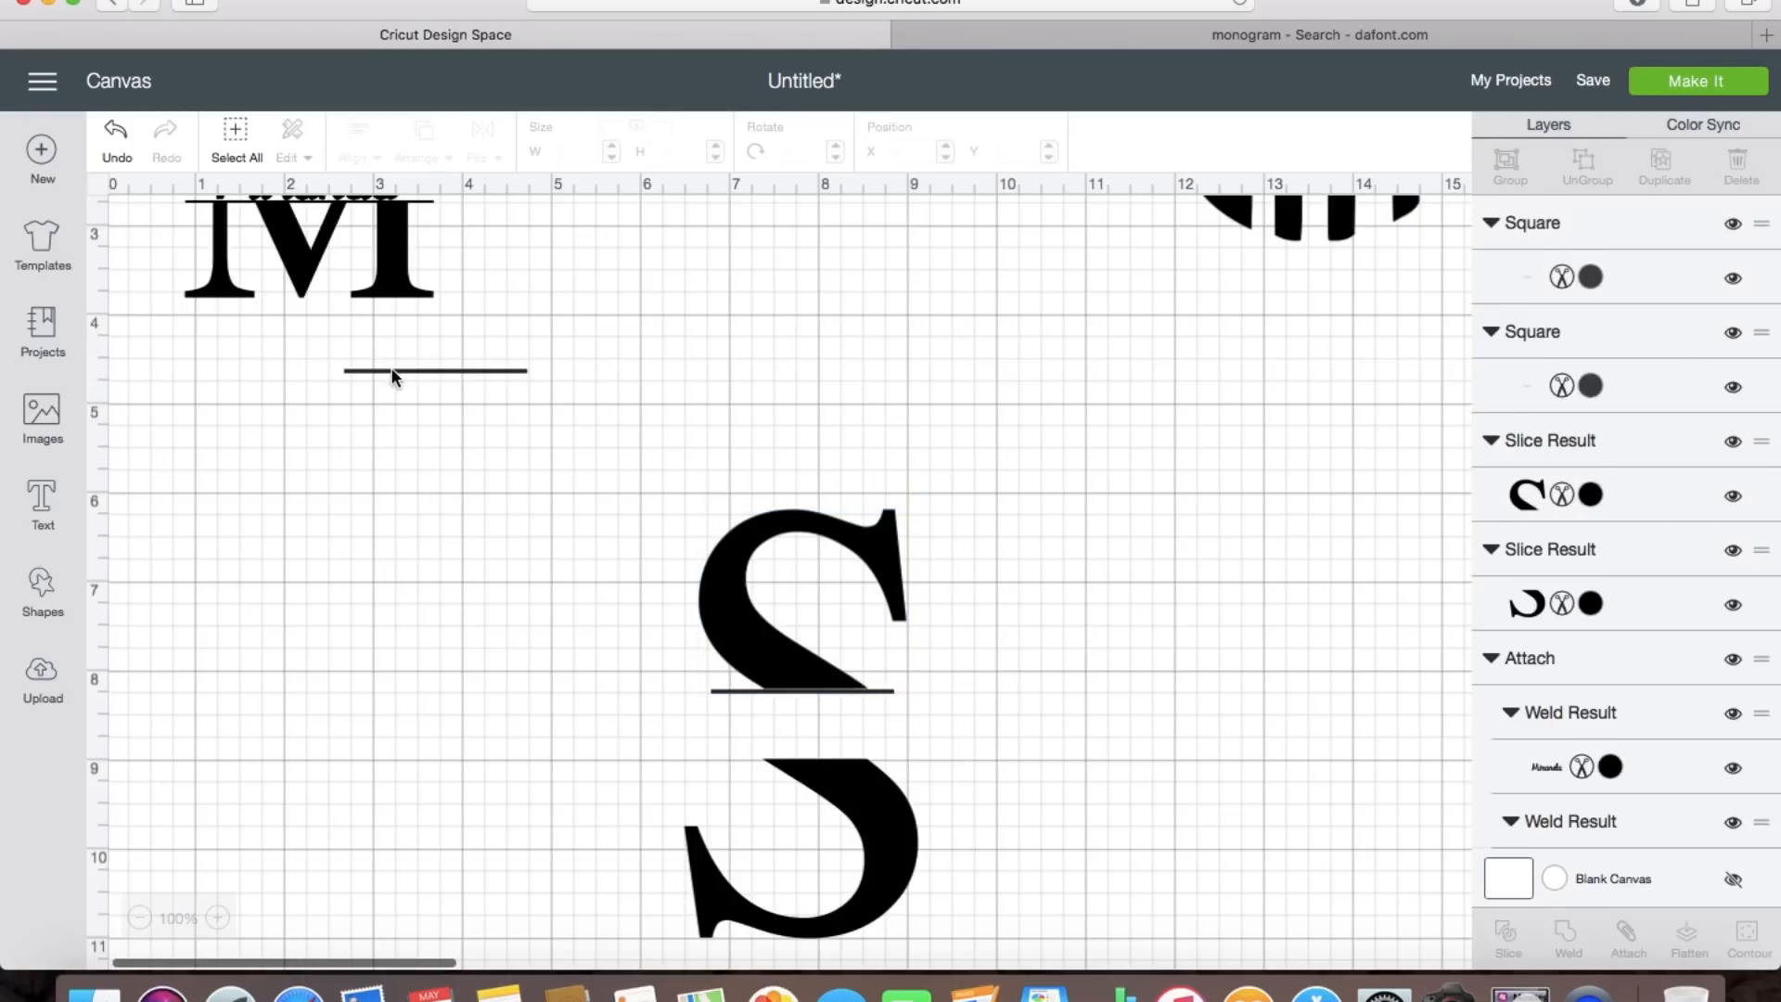
Step: Place the original bar along the top edge of the lower S half and center the two bars horizontally
{"action": "left_click_drag", "start_coordinate": [392, 371], "coordinate": [791, 752]}
{"action": "left_click", "coordinate": [333, 534]}
{"action": "left_click_drag", "start_coordinate": [361, 371], "coordinate": [755, 759]}
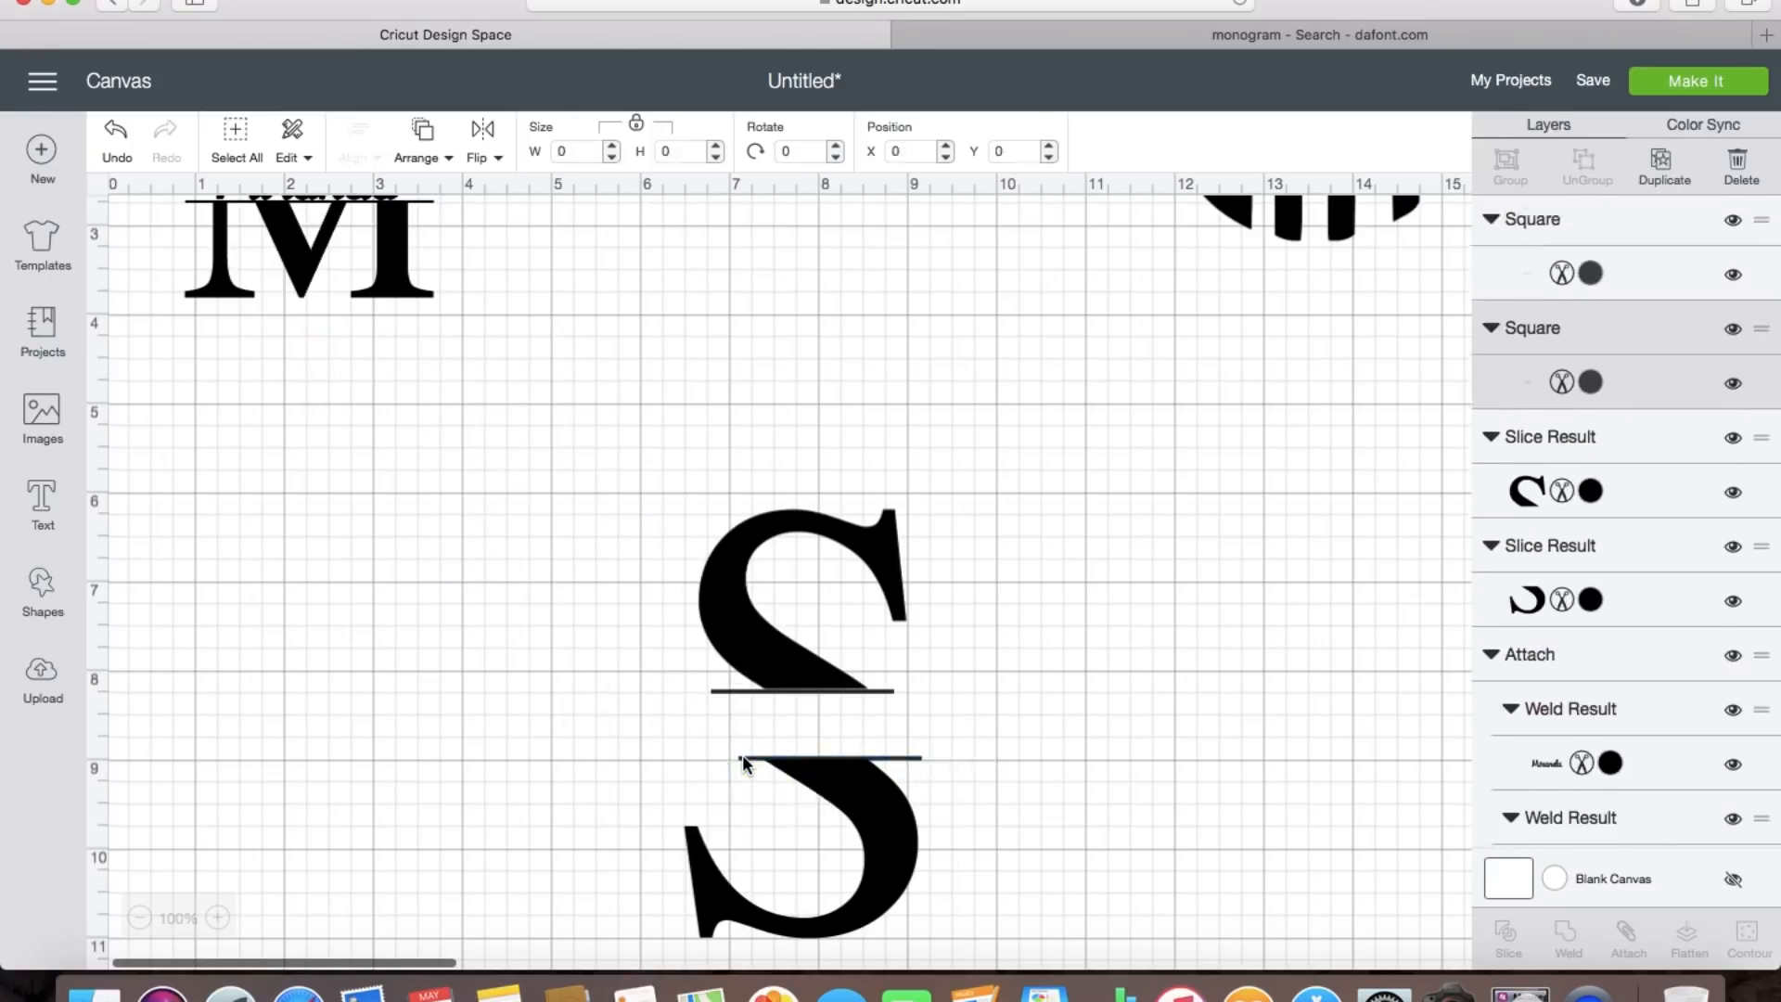
{"action": "left_click", "coordinate": [716, 689], "text": "shift"}
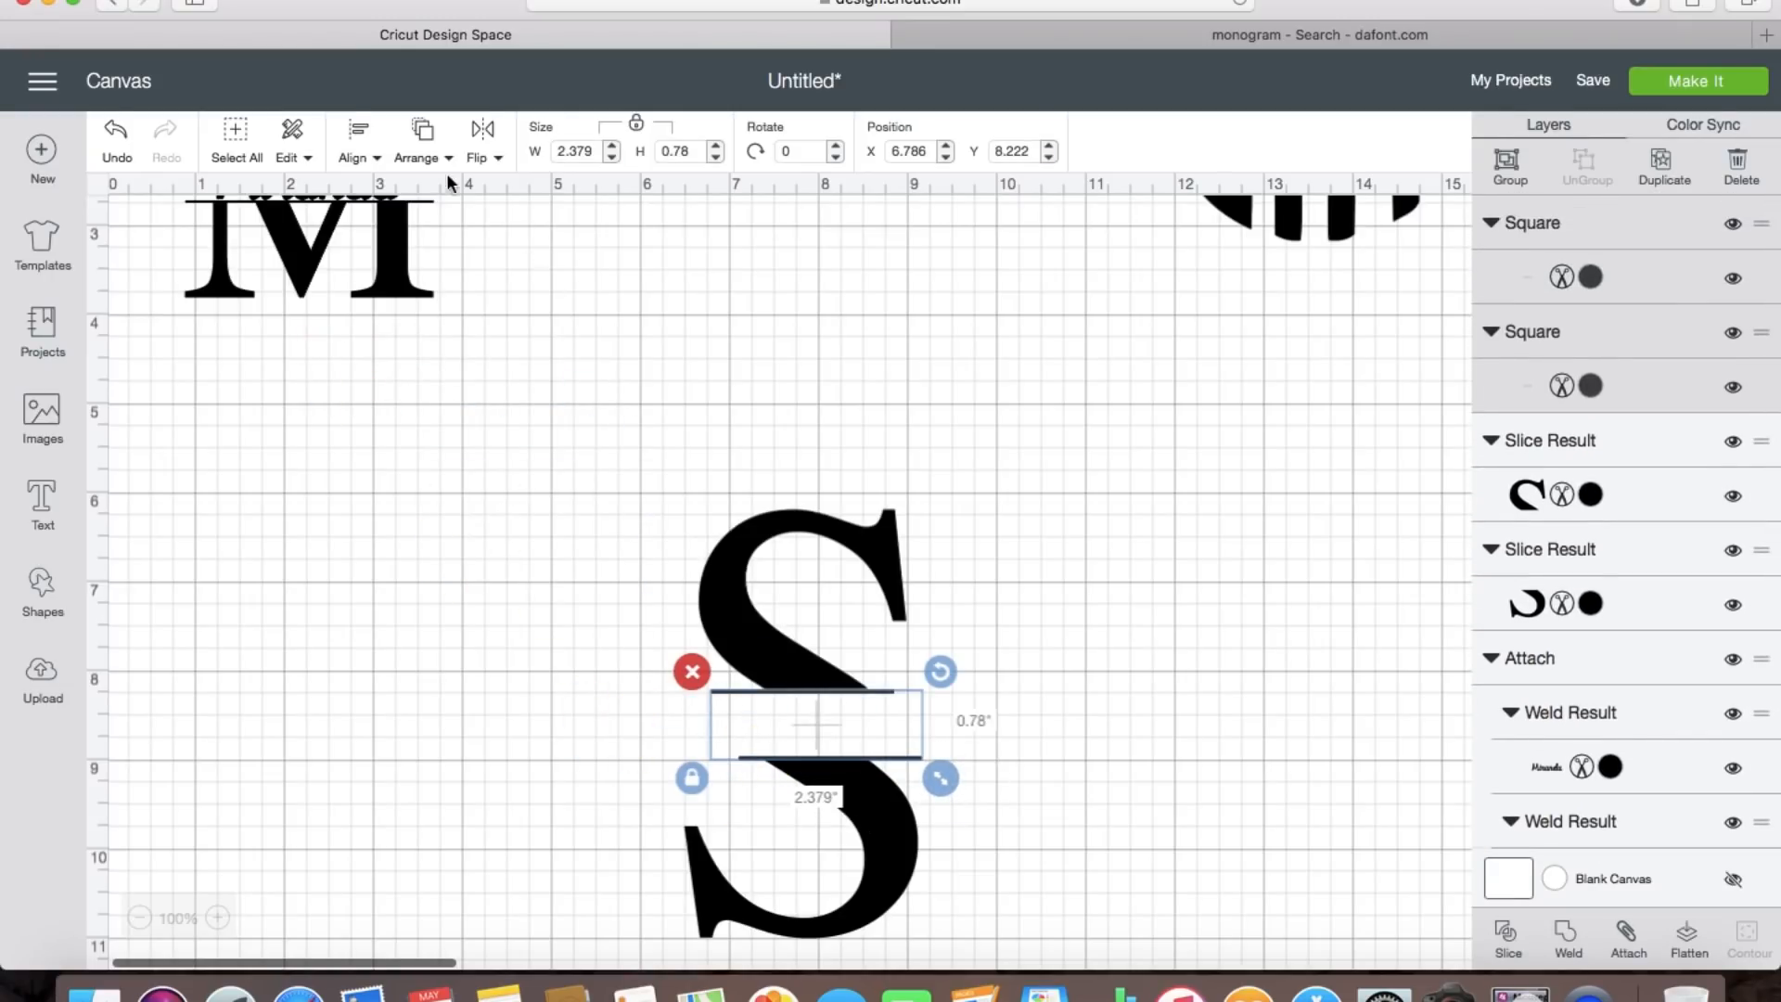
{"action": "left_click", "coordinate": [366, 150]}
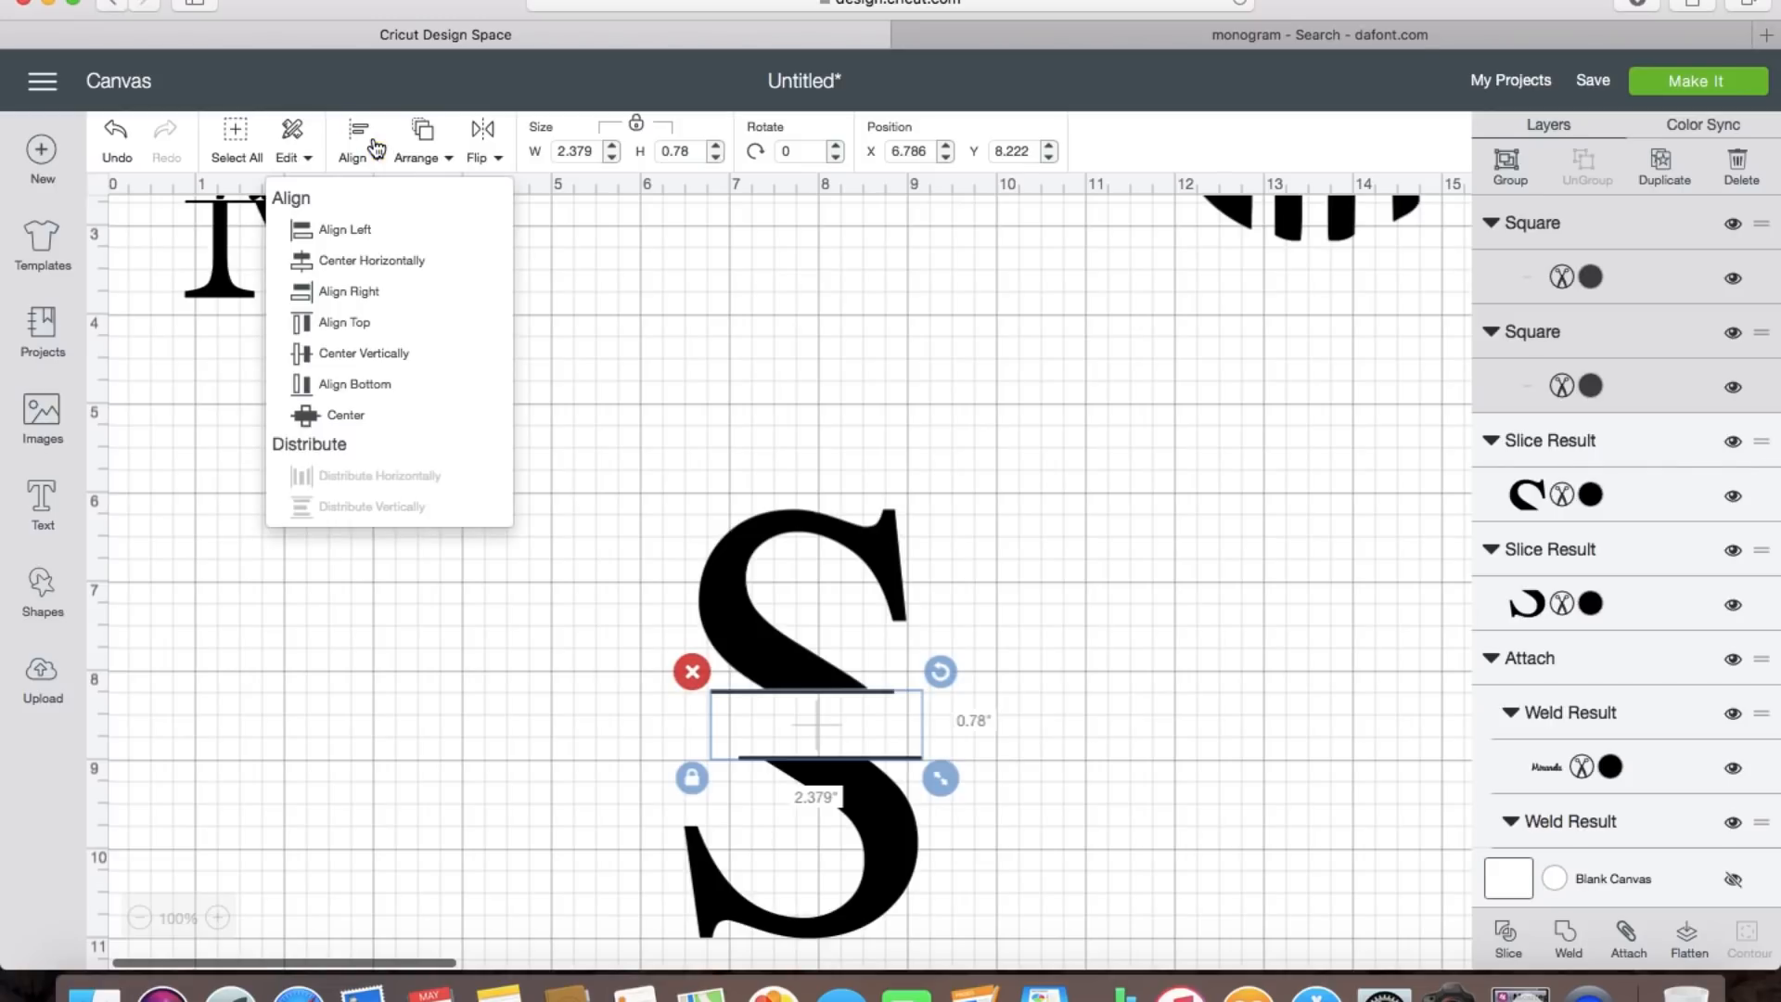
{"action": "left_click", "coordinate": [388, 268]}
{"action": "left_click", "coordinate": [412, 386]}
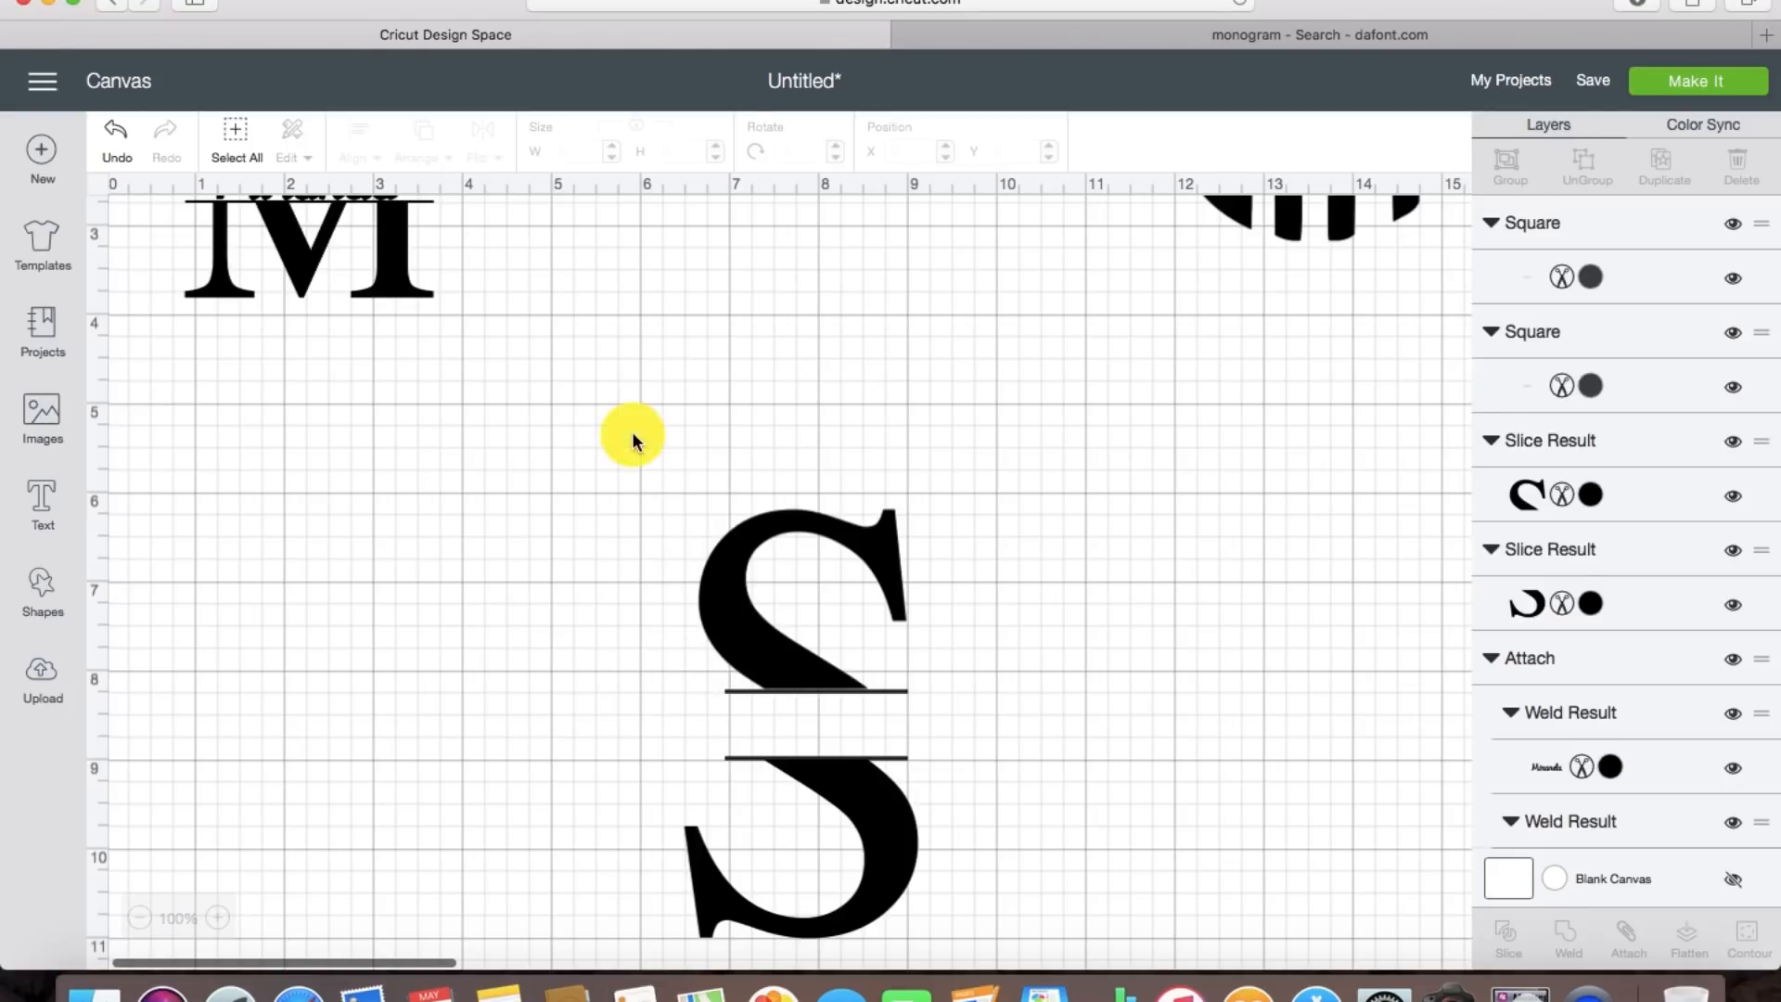
{"action": "left_click_drag", "start_coordinate": [631, 431], "coordinate": [992, 935]}
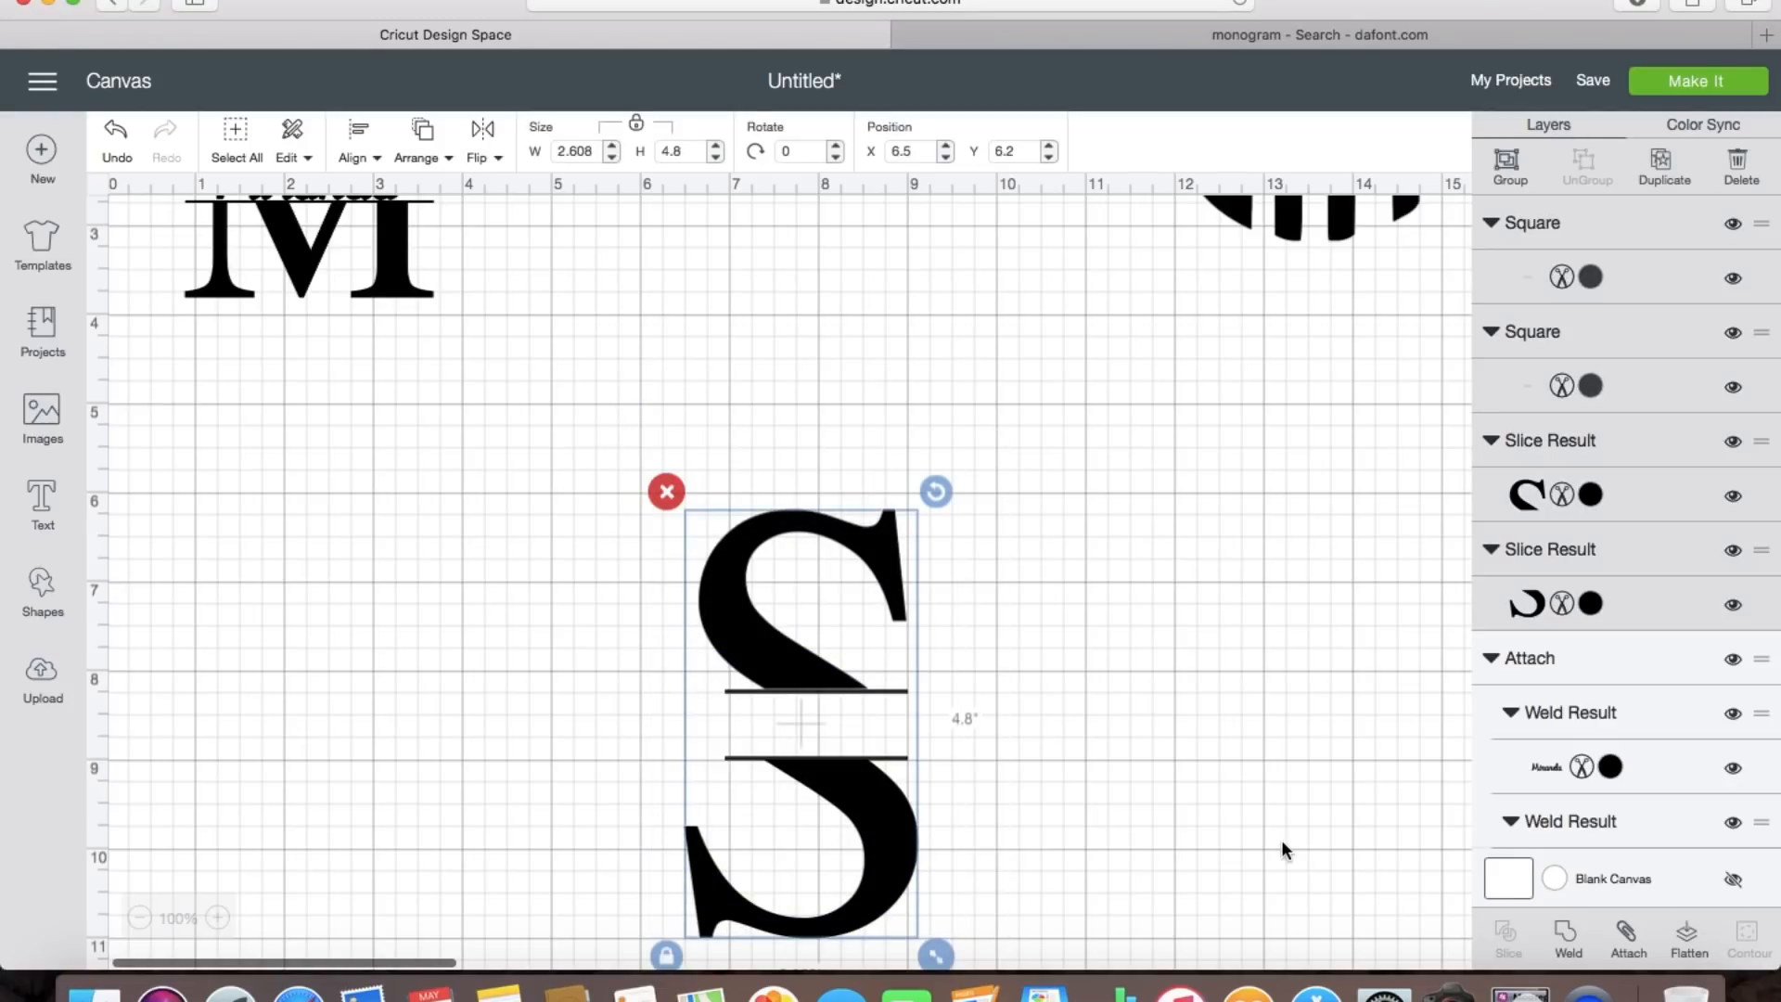
{"action": "left_click", "coordinate": [865, 703]}
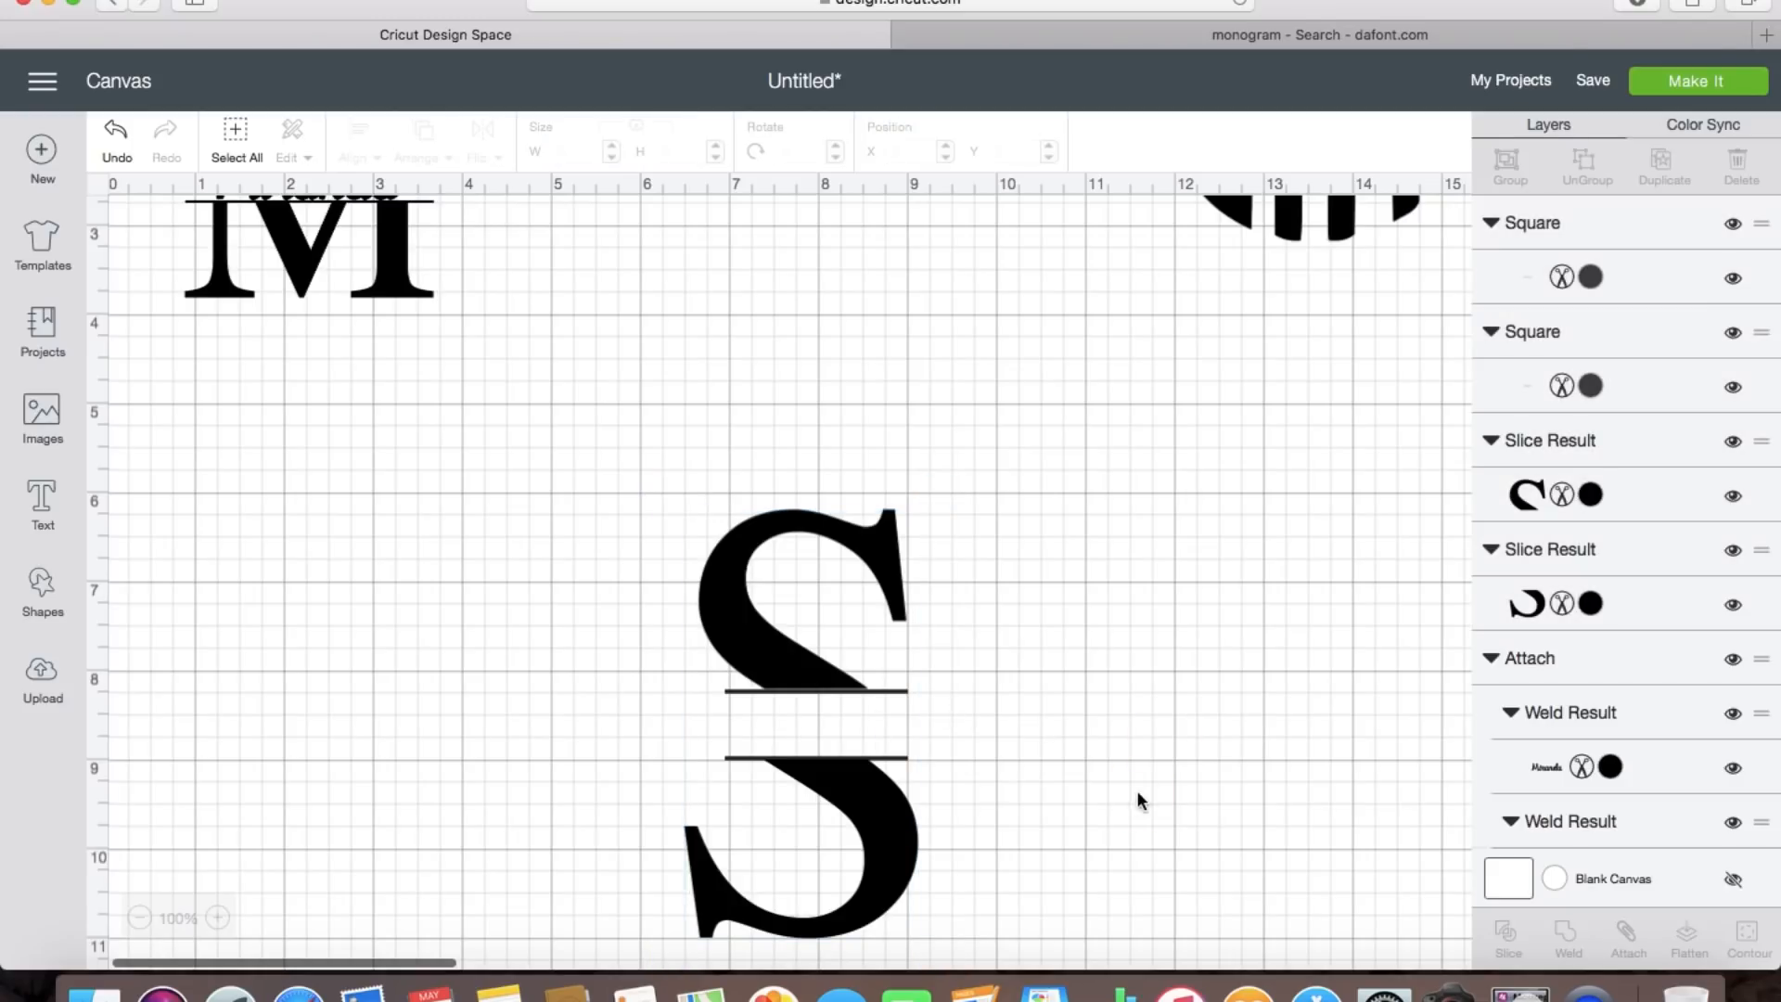
{"action": "left_click", "coordinate": [890, 685]}
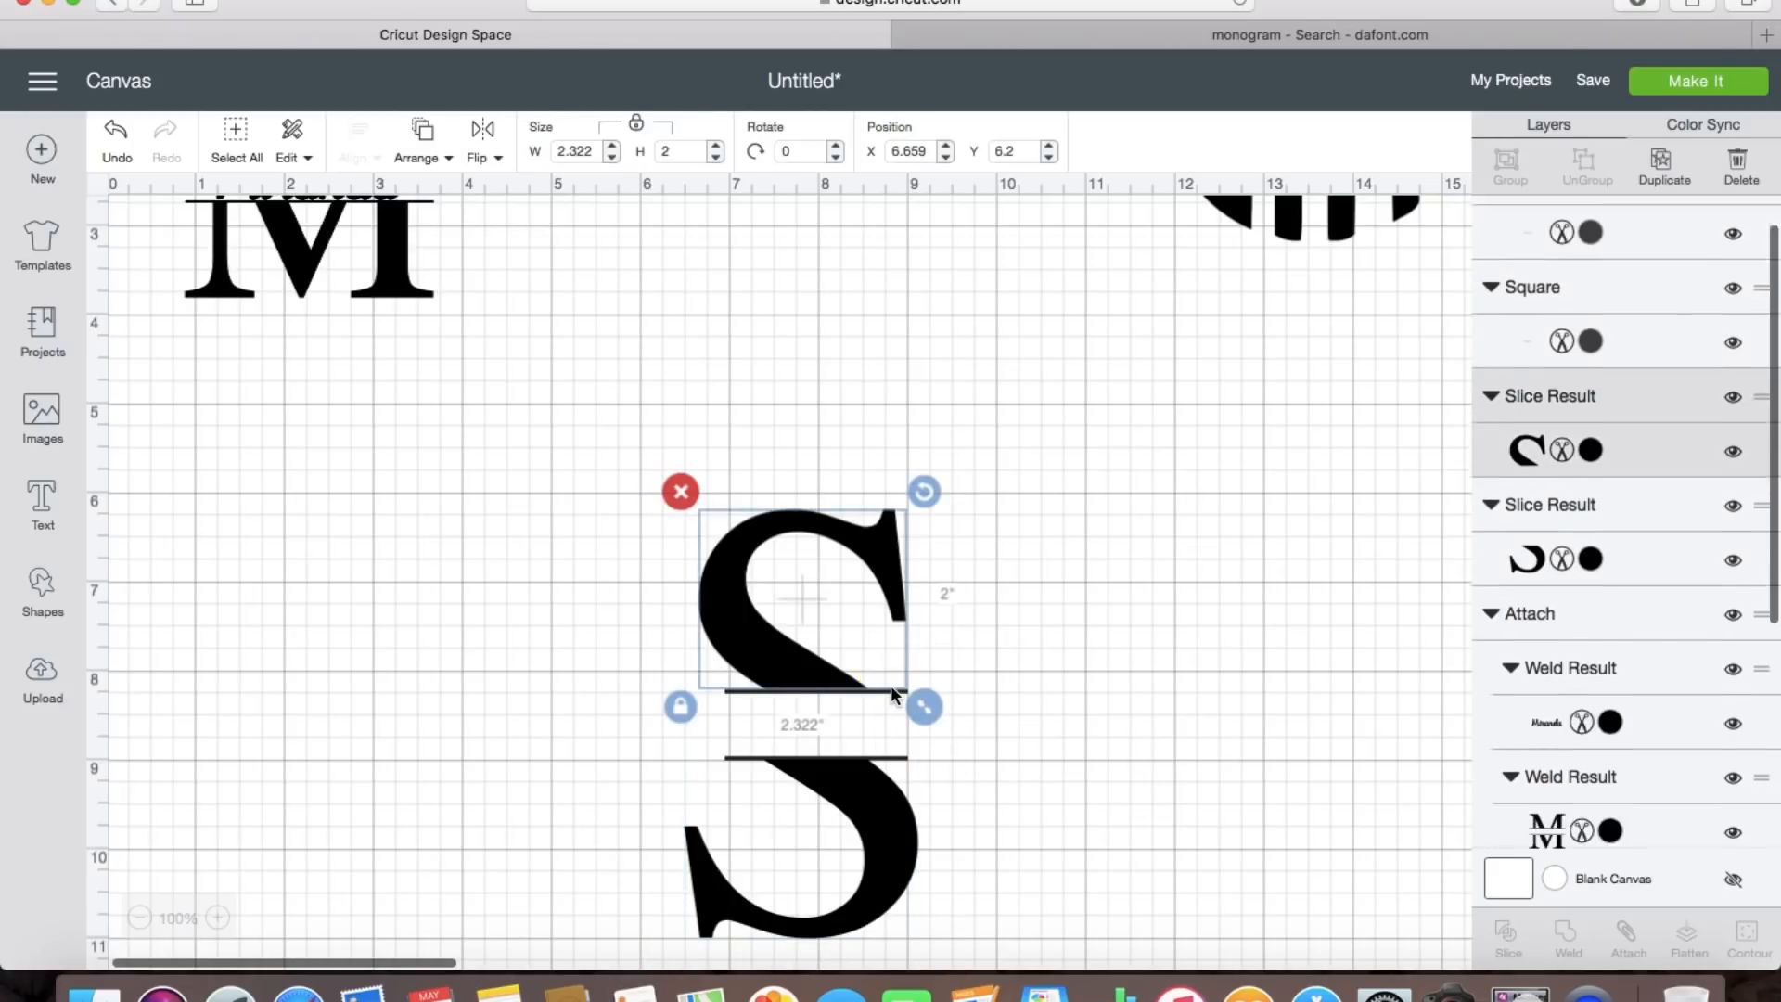
{"action": "left_click", "coordinate": [766, 729]}
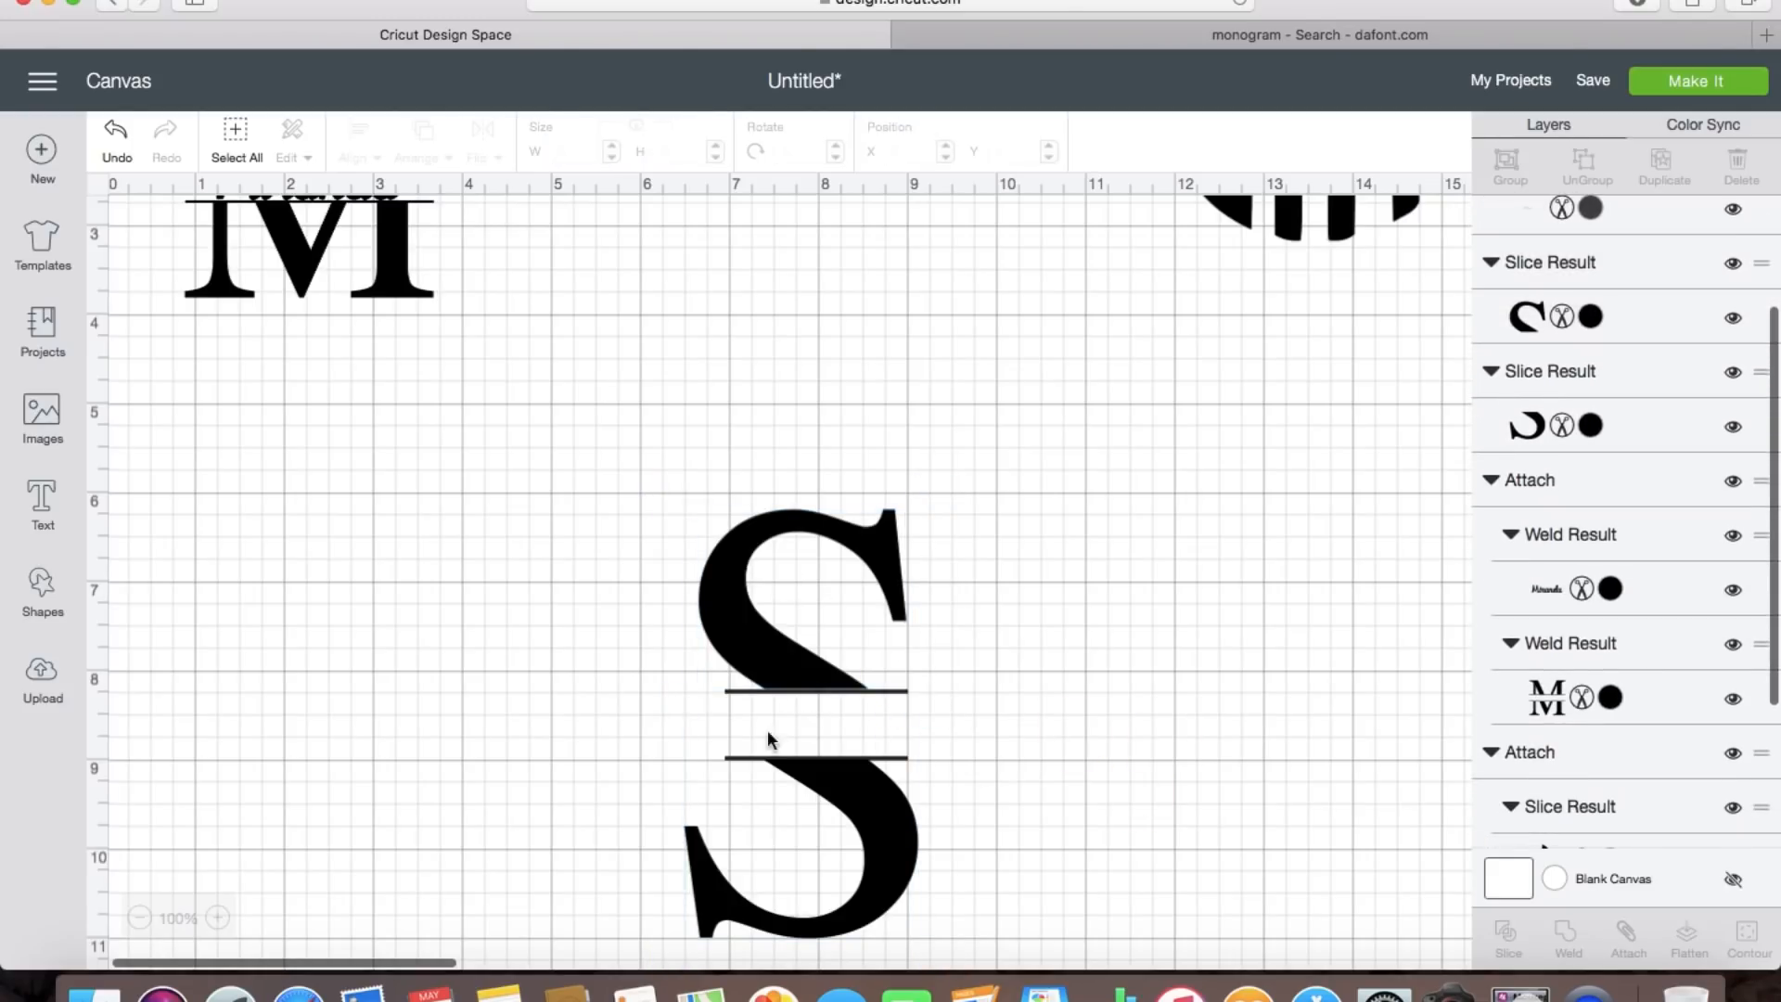
Step: Widen the bar under the upper S half to 3 with its proportions unlocked, keeping its height at 0.03
{"action": "left_click", "coordinate": [731, 690]}
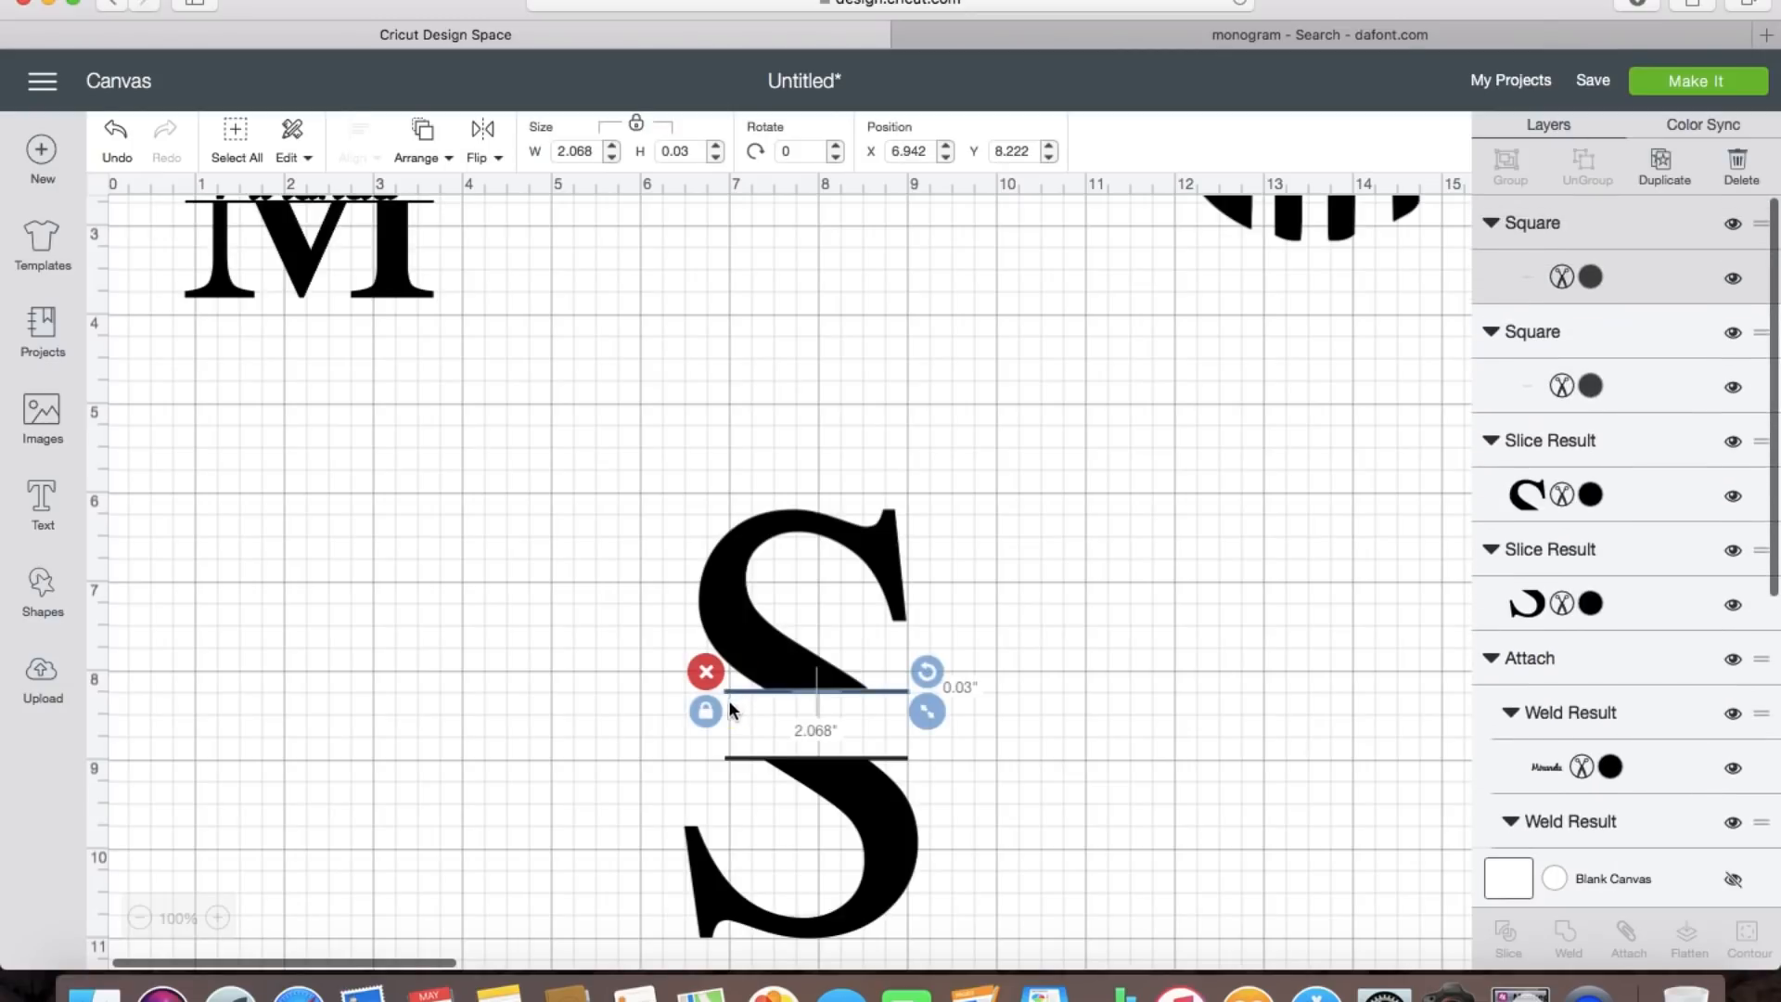
{"action": "left_click", "coordinate": [557, 150]}
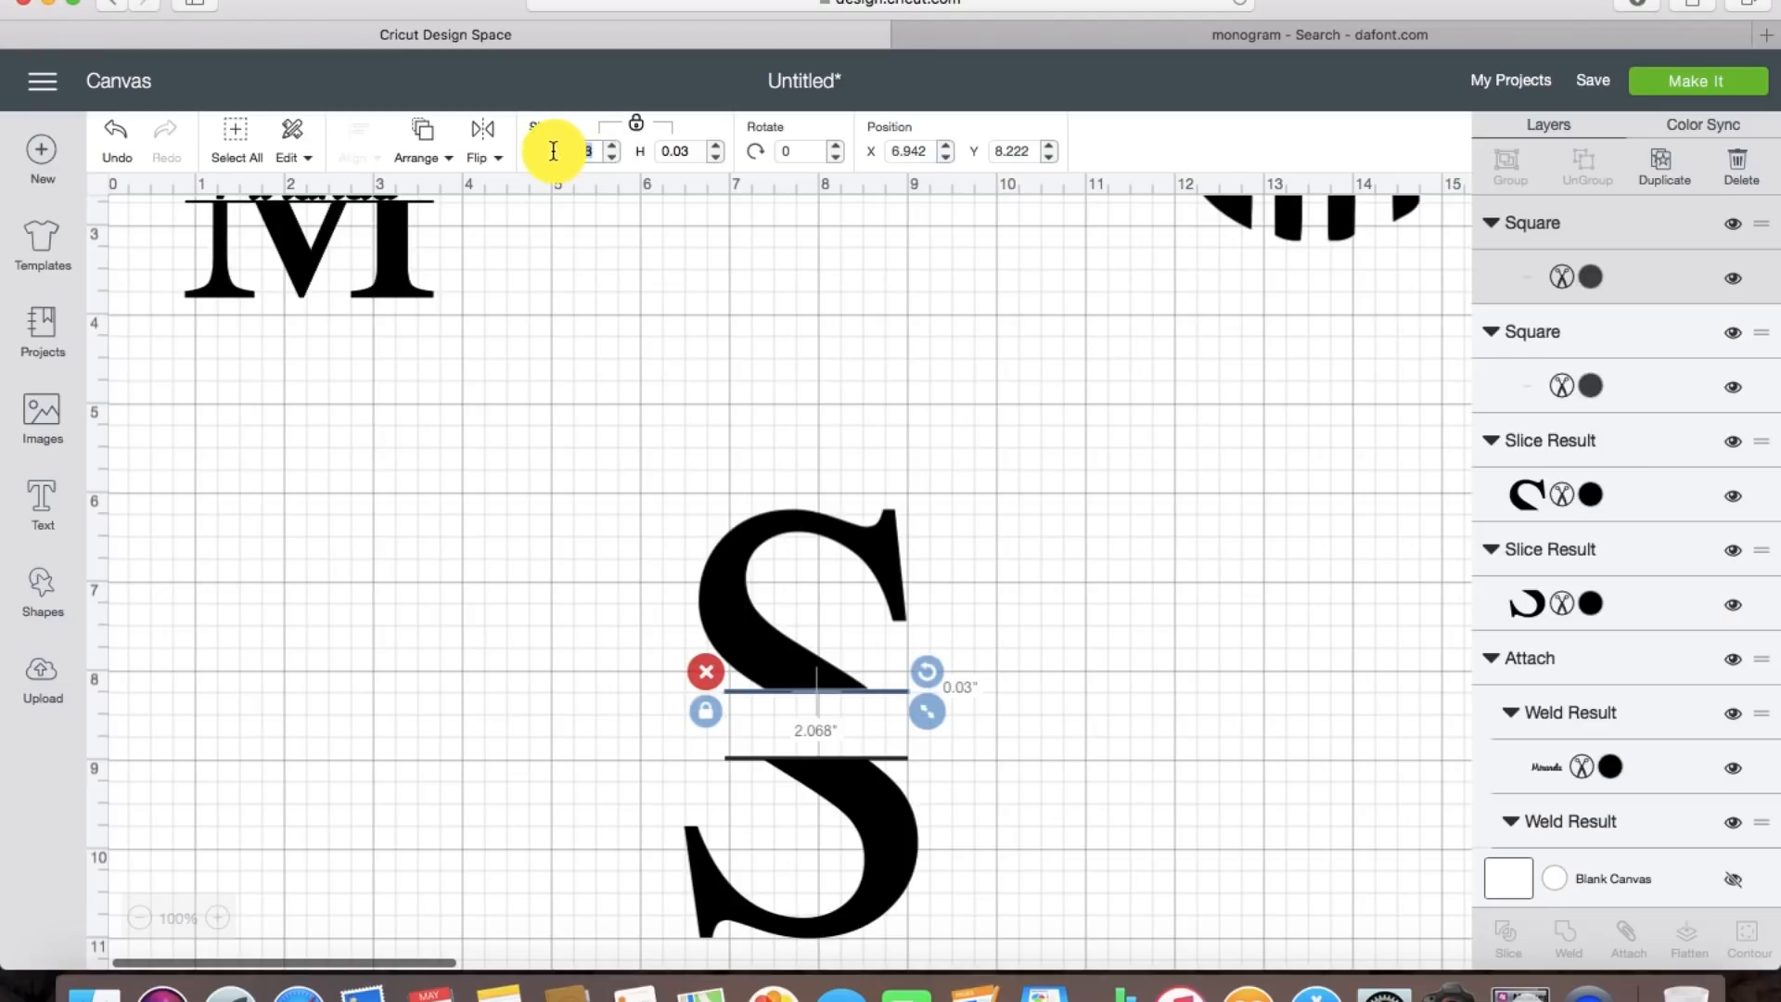
{"action": "type", "text": "3"}
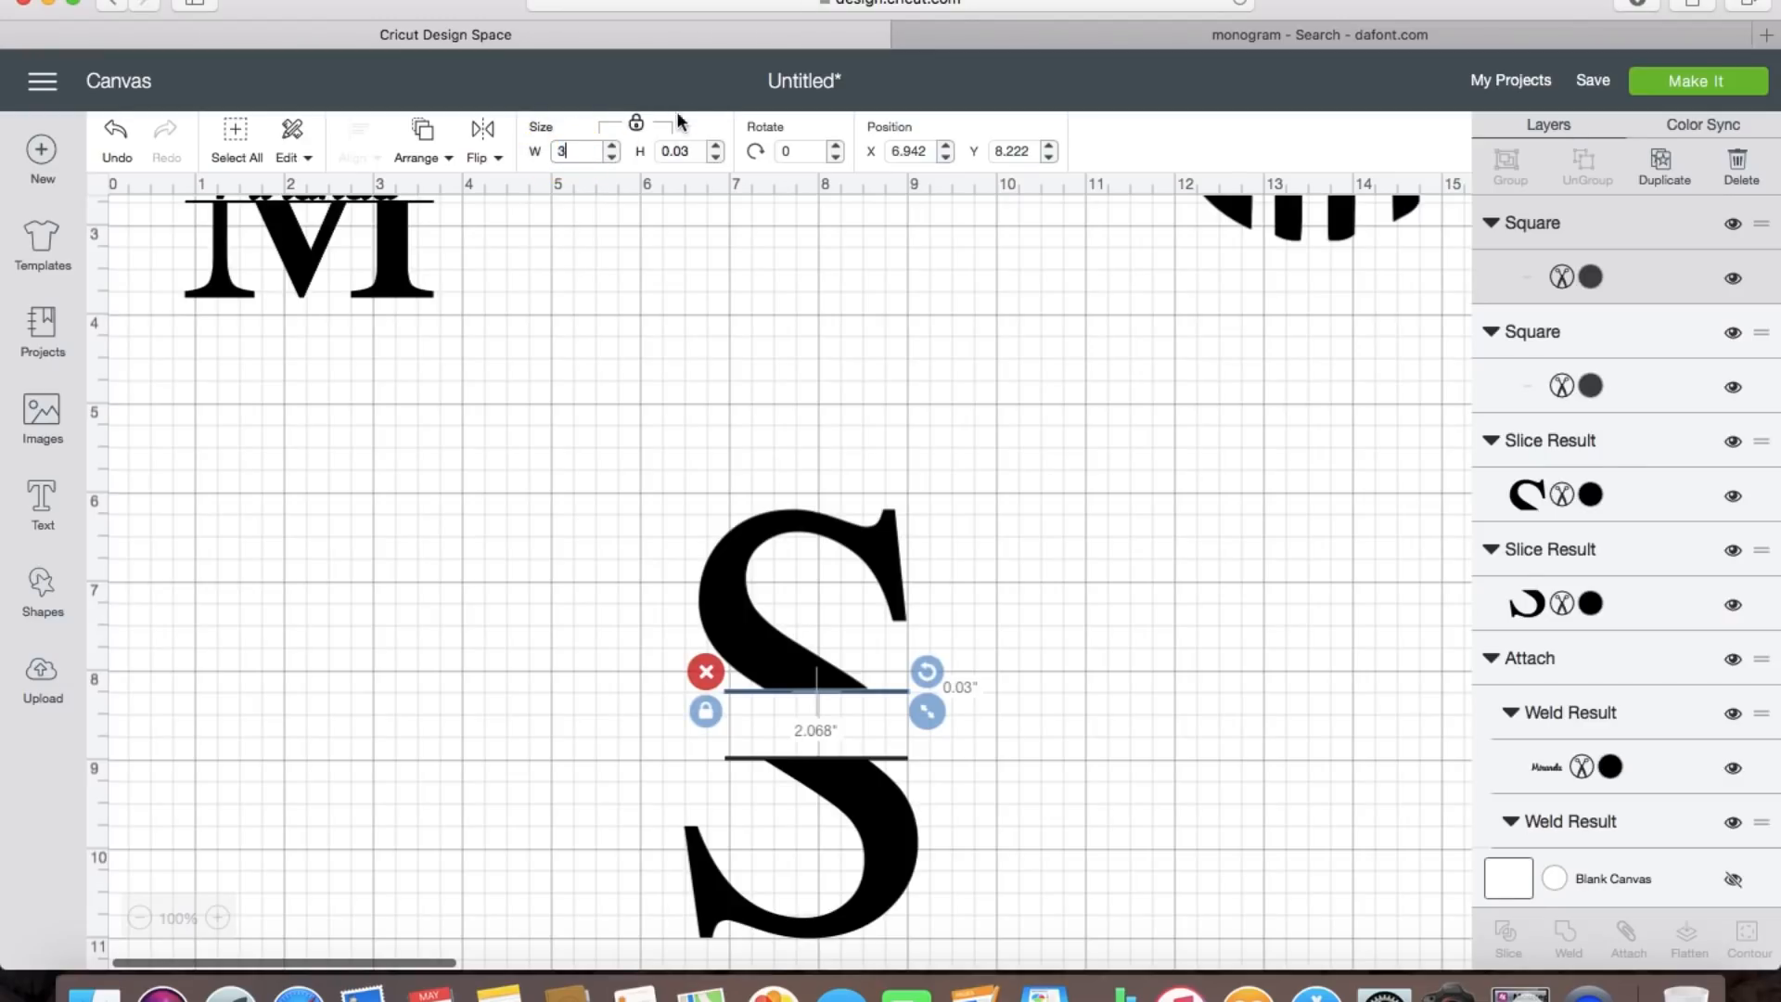
{"action": "left_click", "coordinate": [683, 151]}
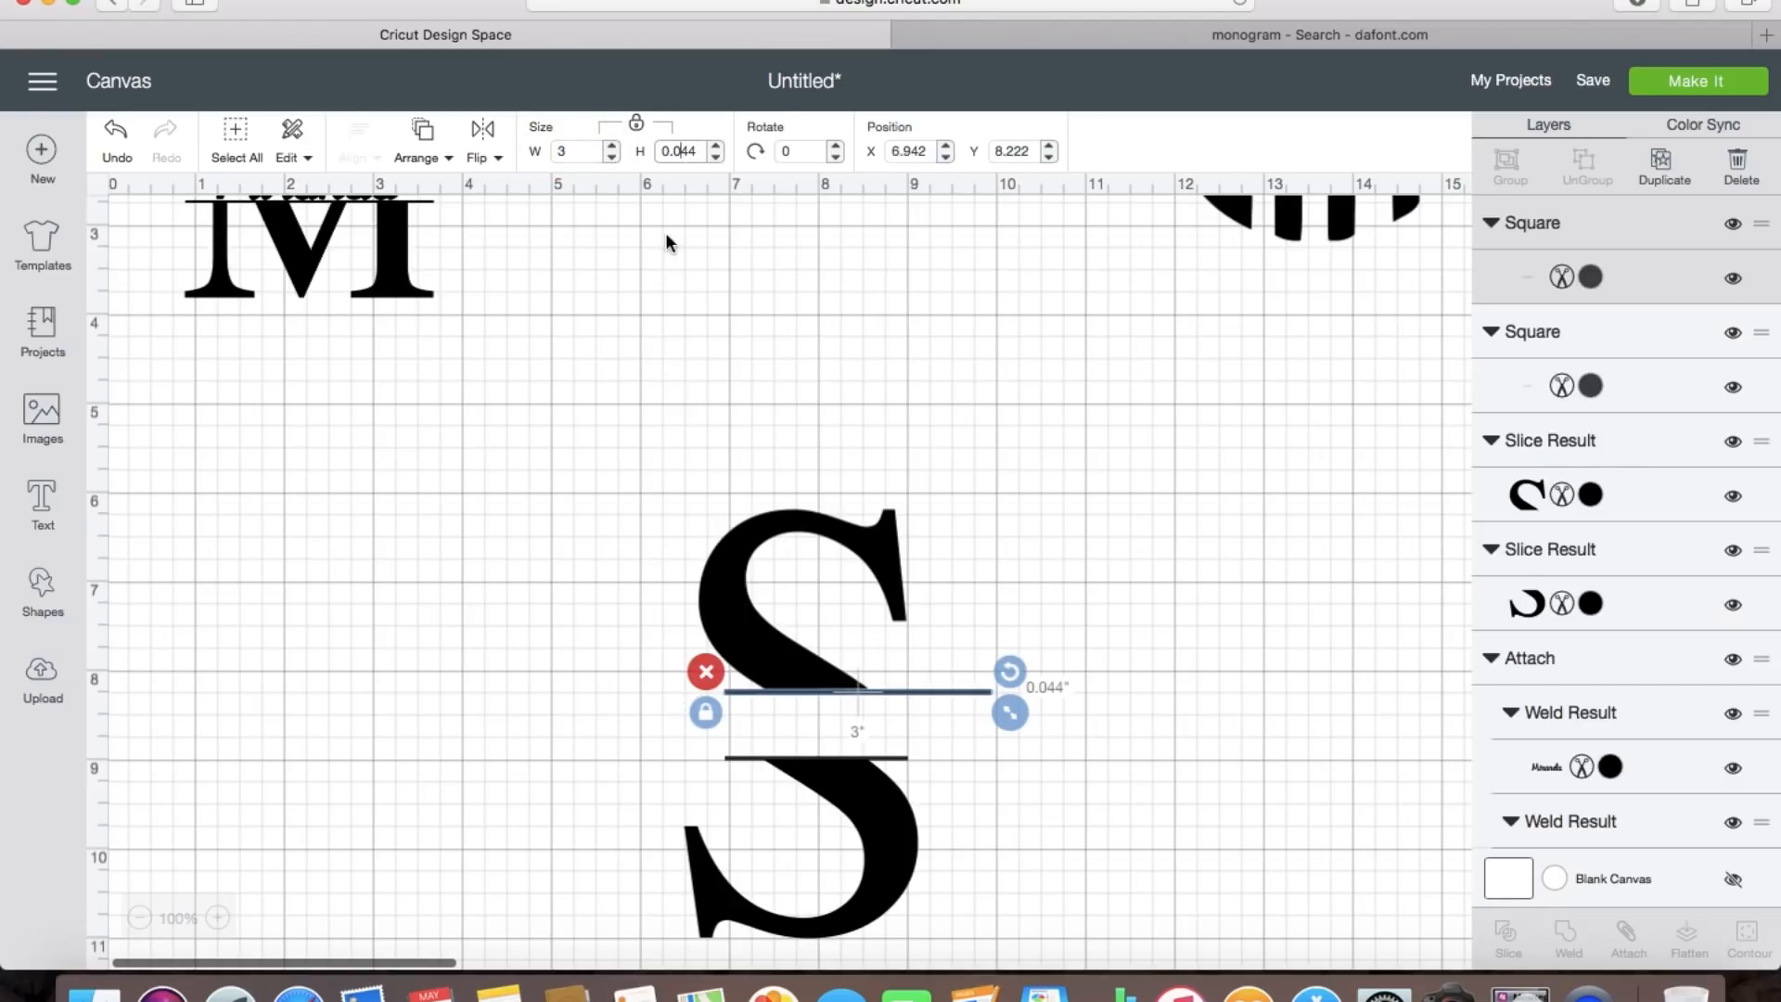
{"action": "left_click", "coordinate": [707, 713]}
{"action": "left_click_drag", "start_coordinate": [702, 150], "coordinate": [628, 148]}
{"action": "type", "text": "0"}
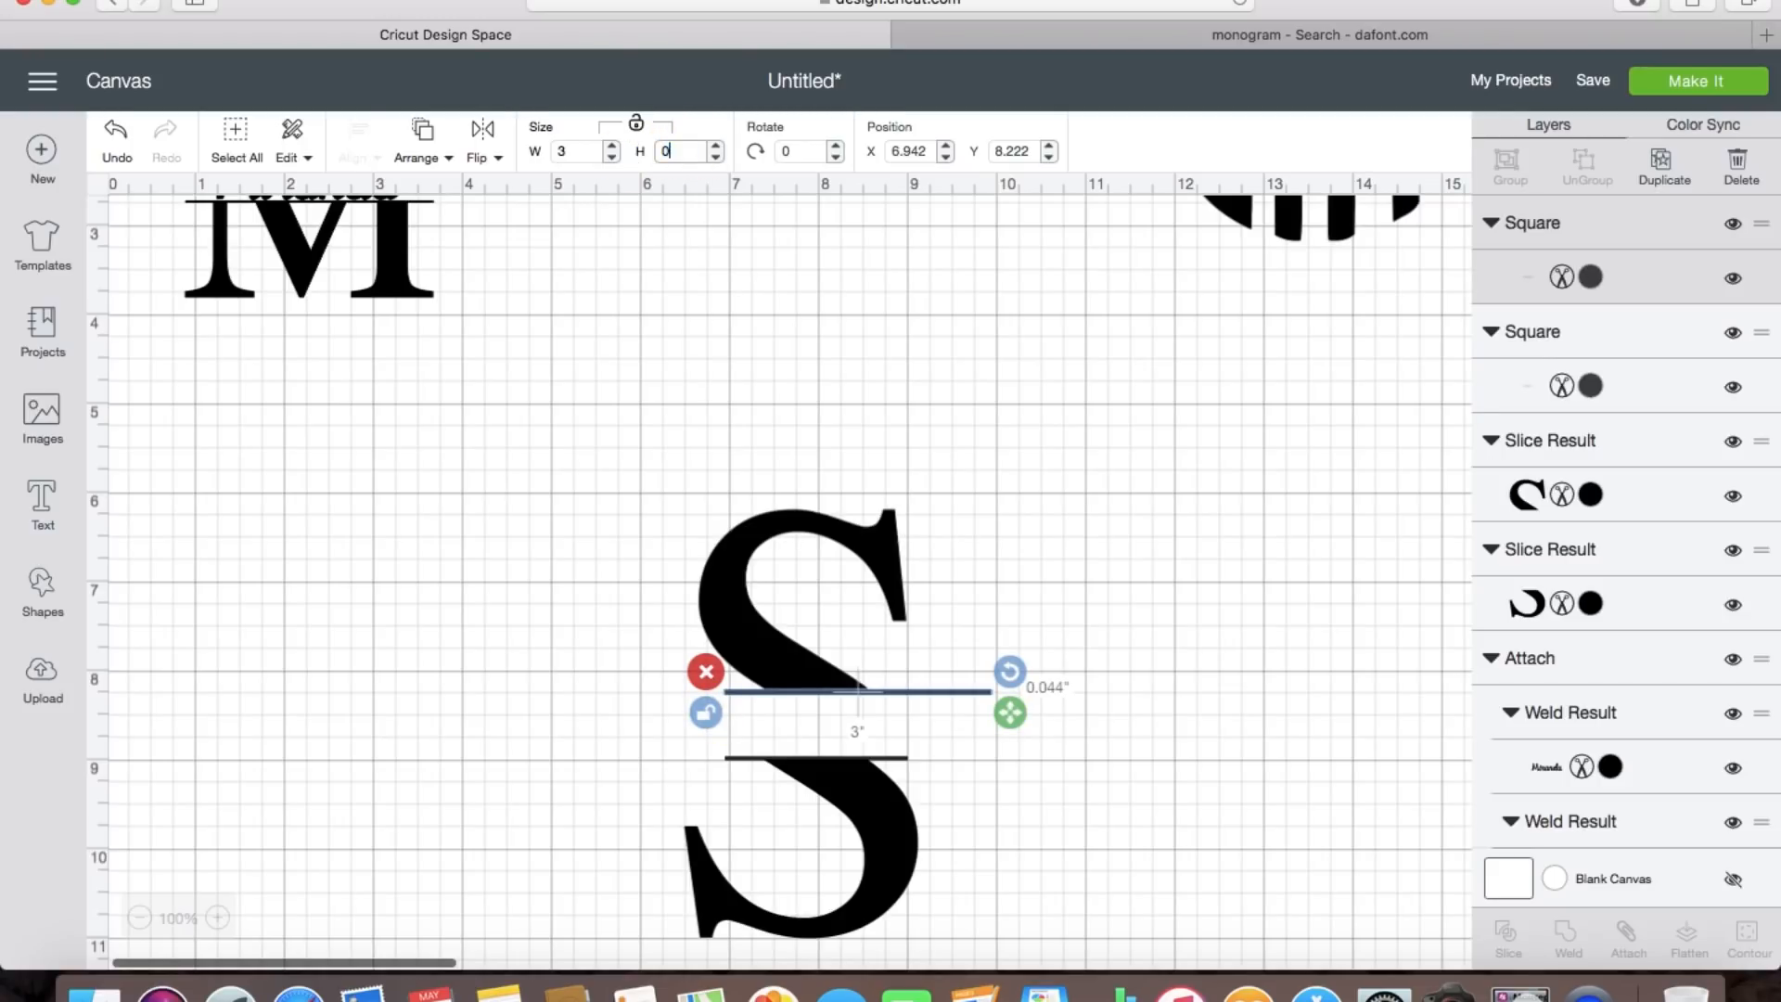
{"action": "left_click", "coordinate": [587, 150]}
{"action": "left_click", "coordinate": [705, 711]}
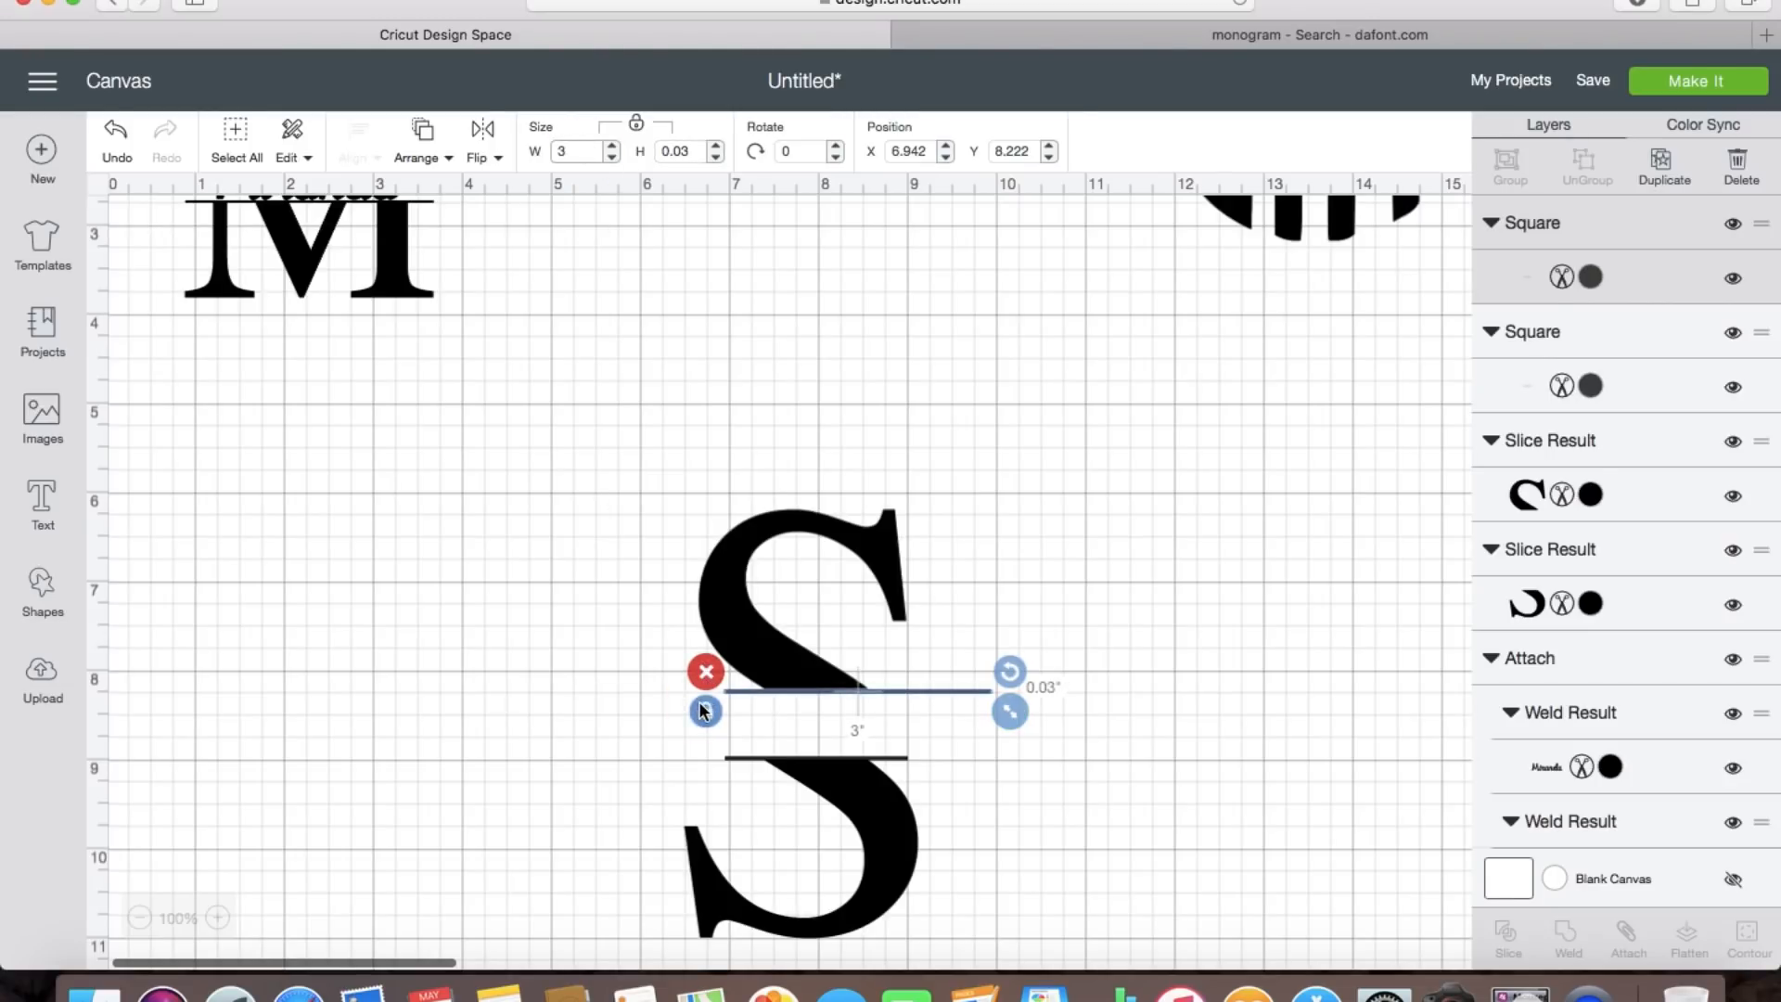
Step: Center the widened bar and the upper half of the S horizontally with each other
{"action": "left_click", "coordinate": [759, 630]}
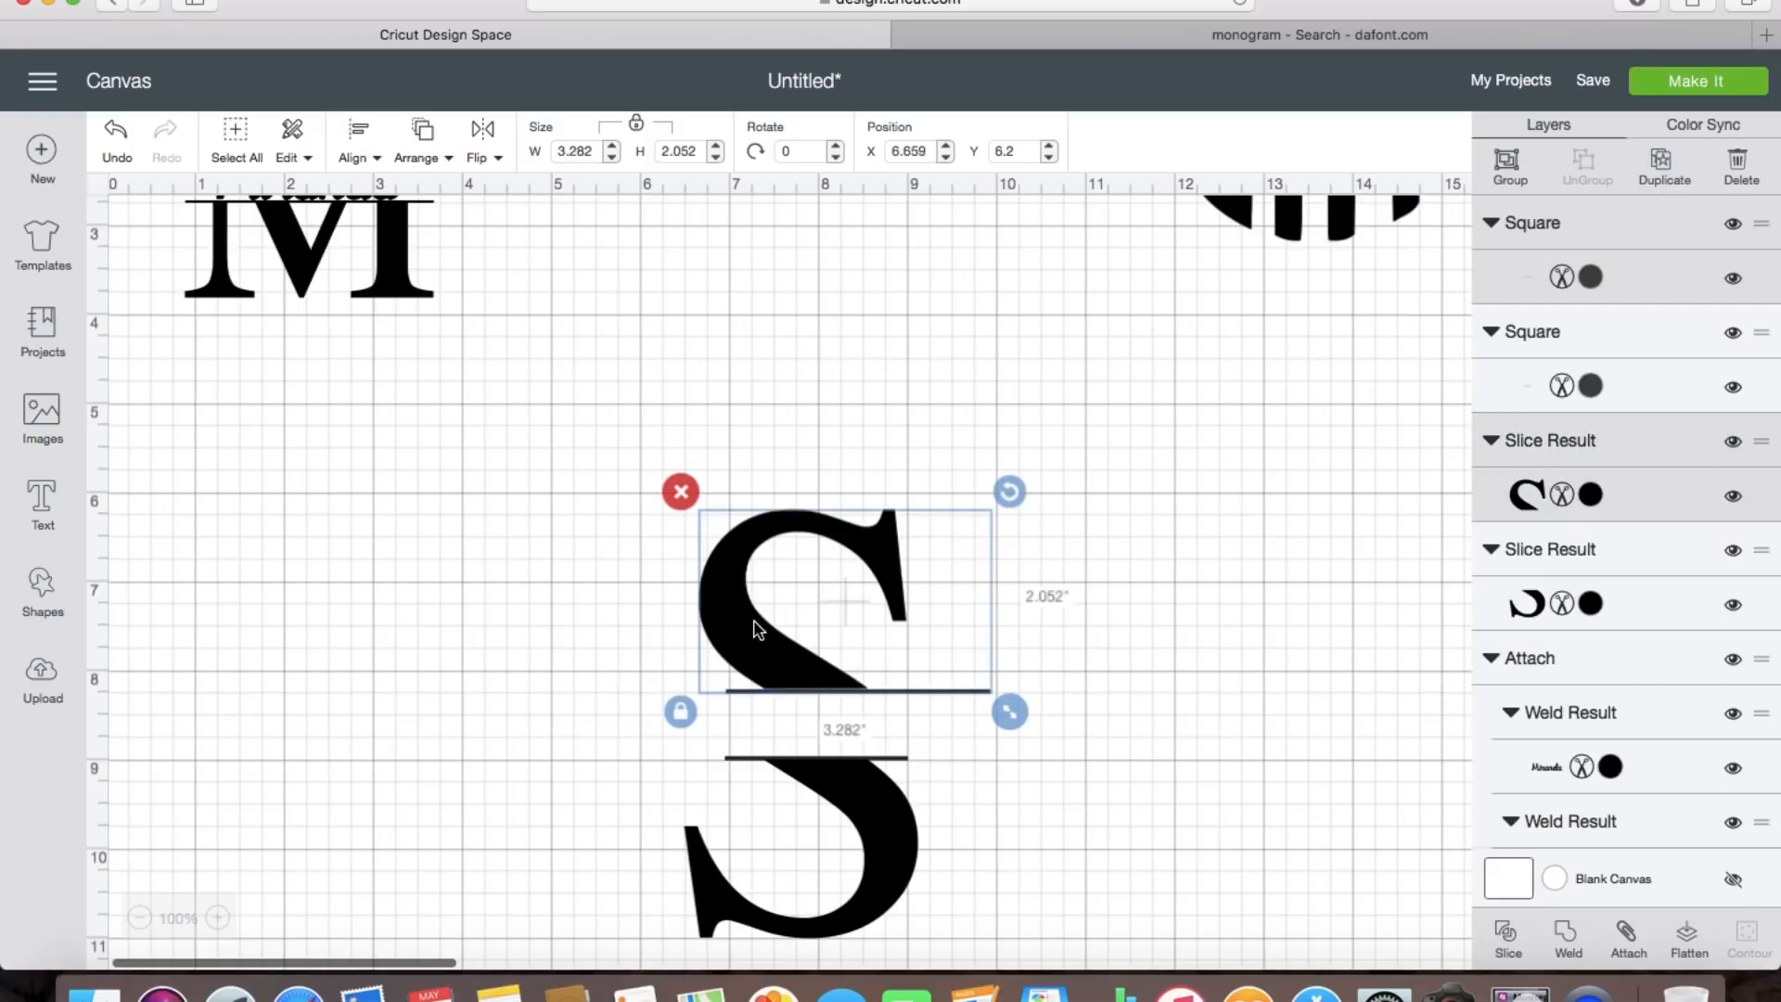
{"action": "left_click", "coordinate": [353, 145]}
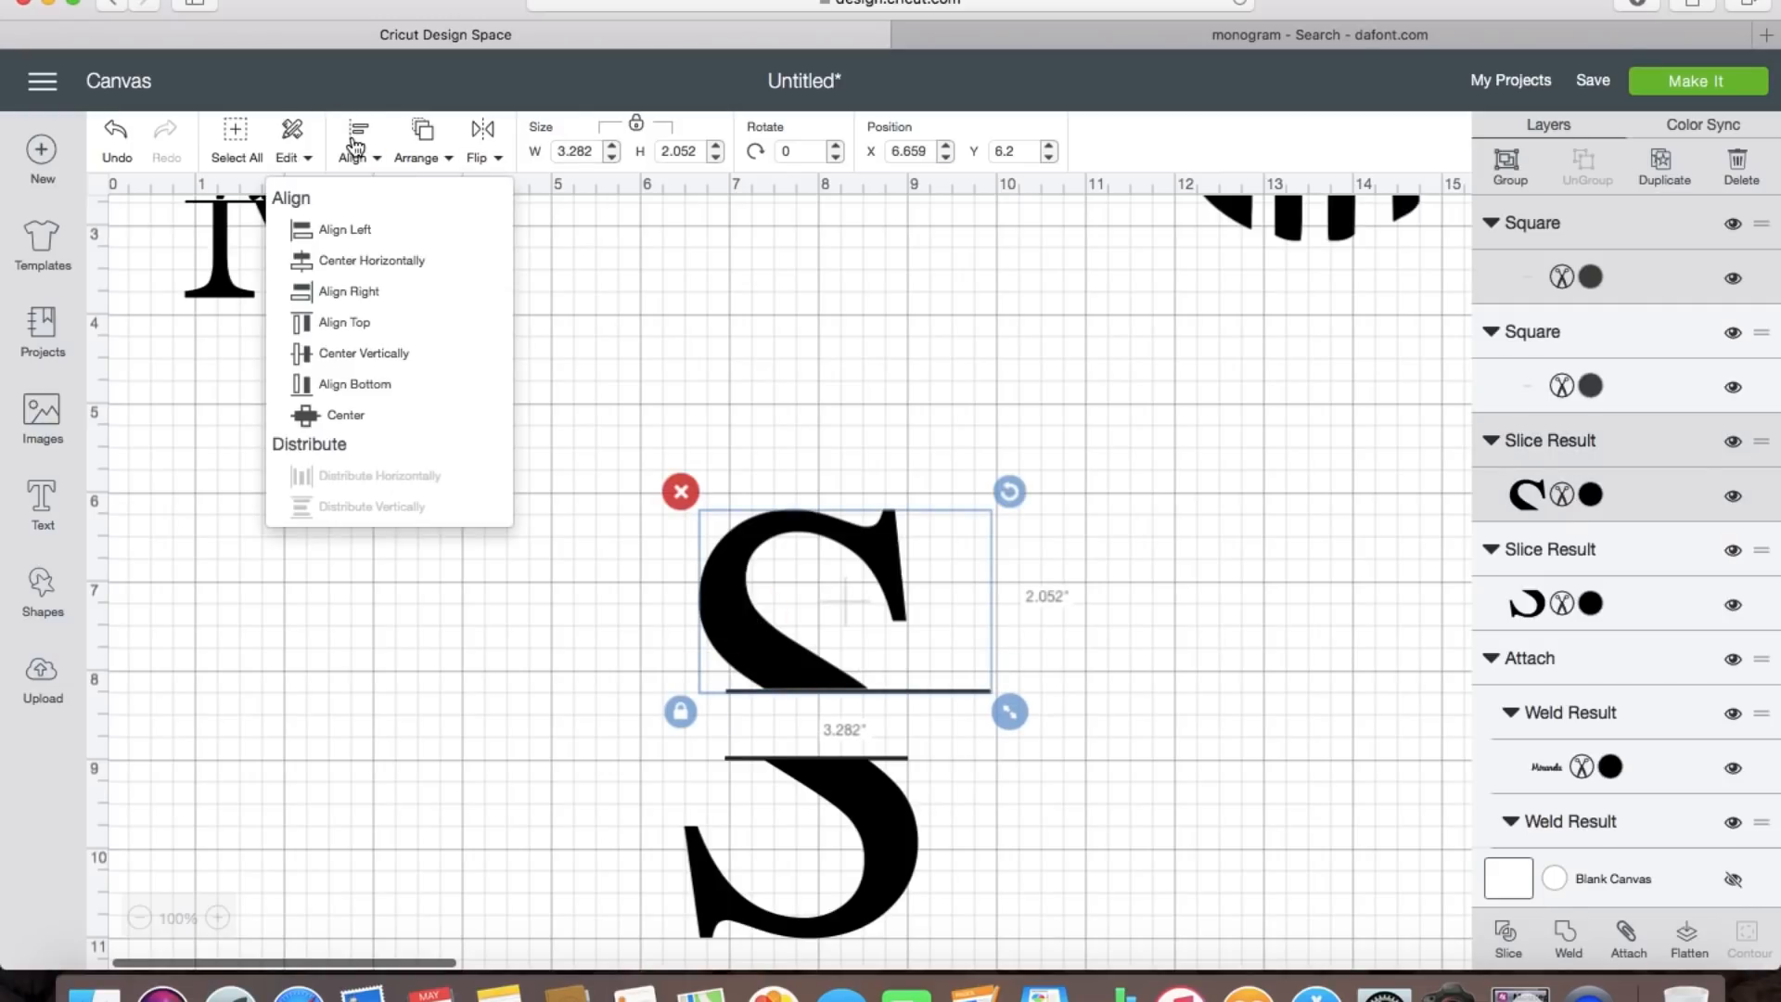
{"action": "left_click", "coordinate": [377, 259]}
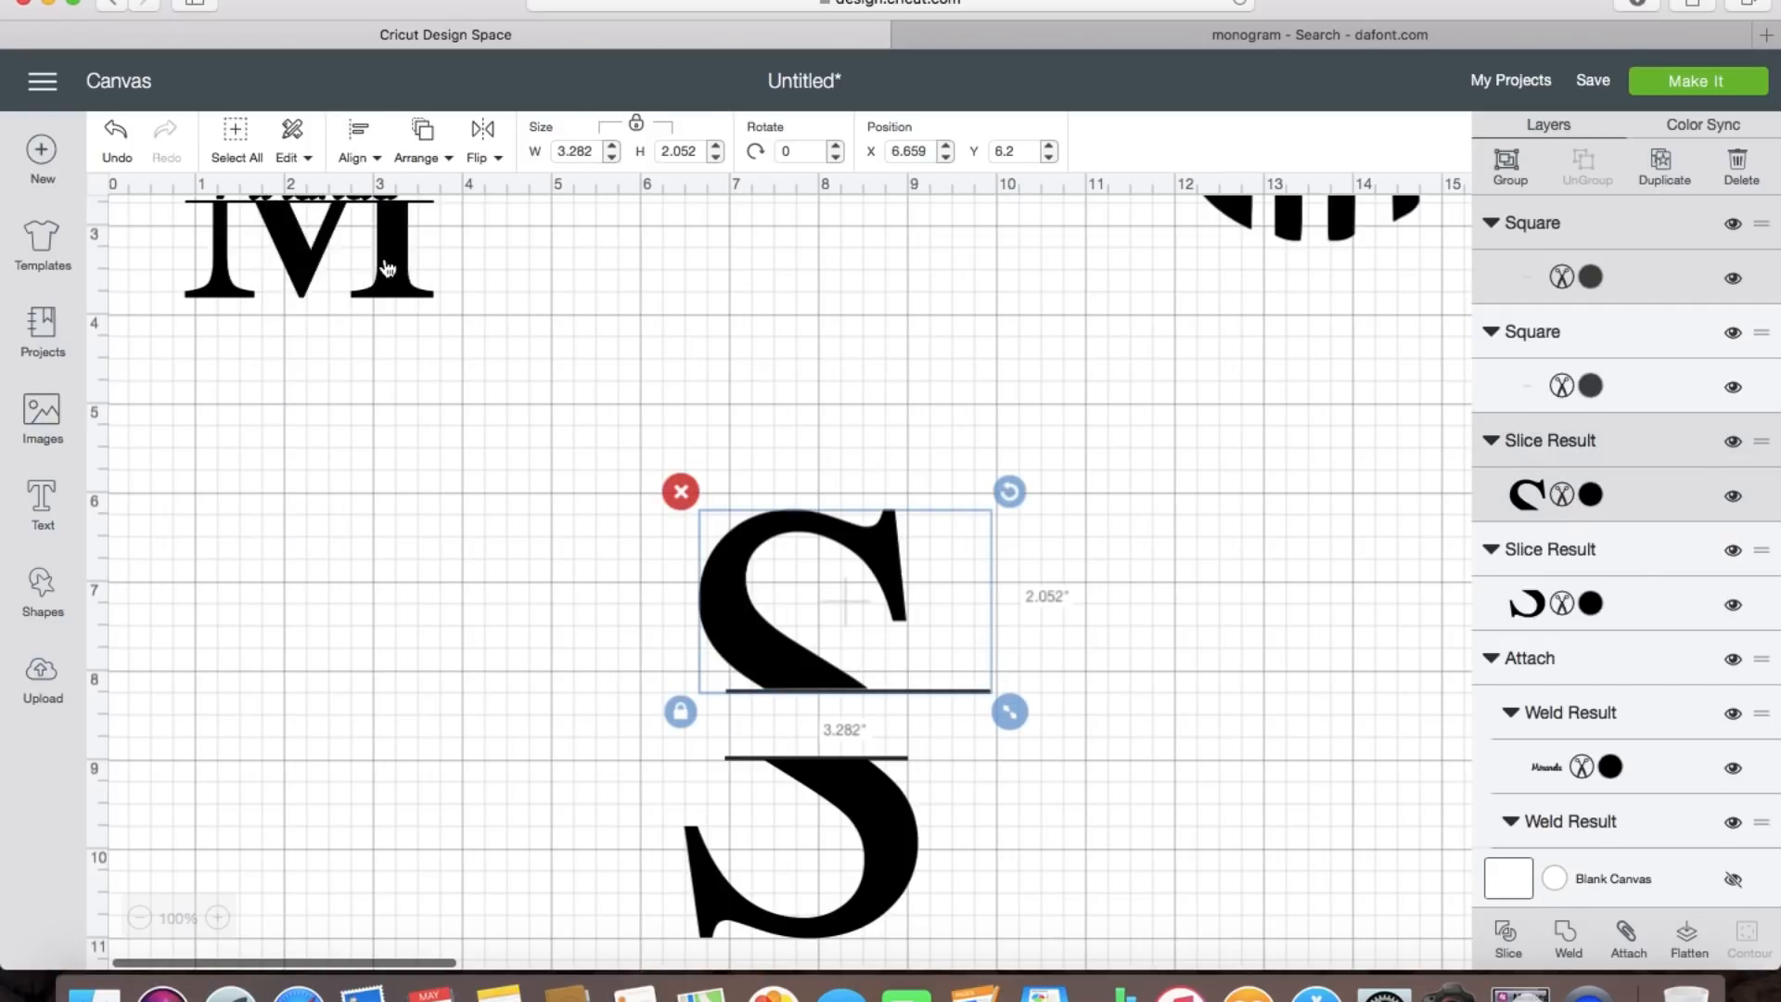
{"action": "left_click", "coordinate": [1002, 861]}
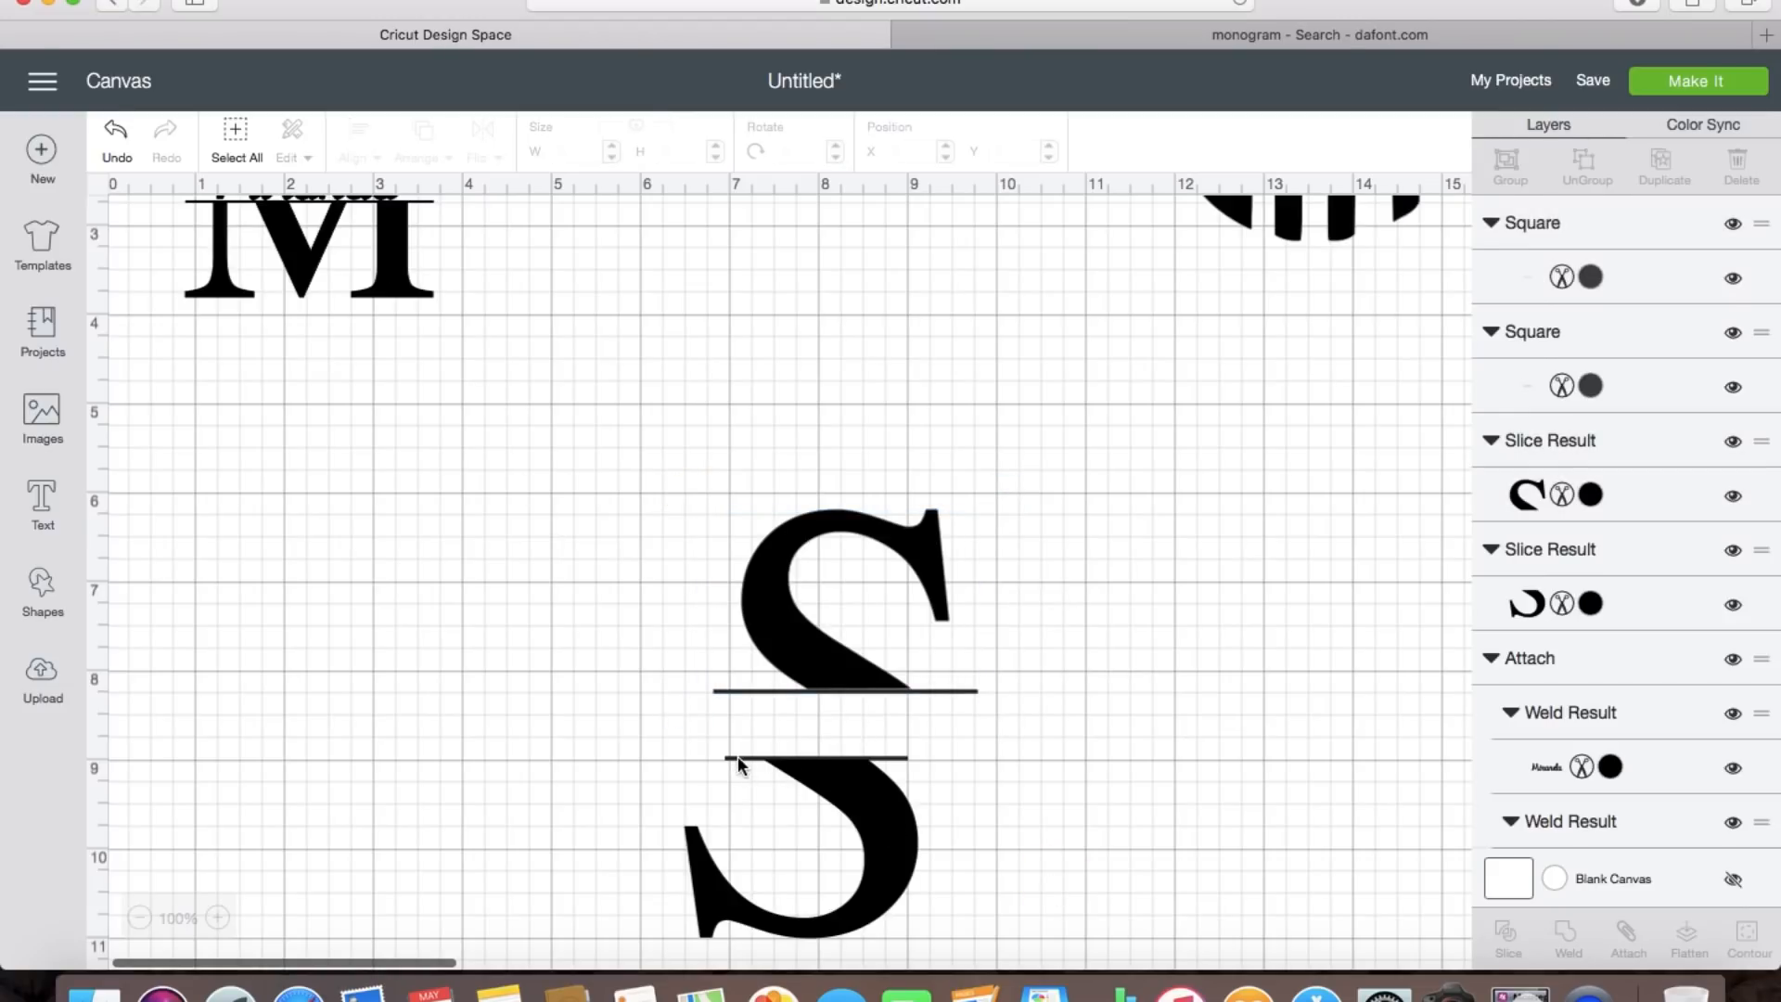
Step: Delete the short bar above the lower S half and move that half right to about X 7.4, Y 9
{"action": "left_click", "coordinate": [859, 798]}
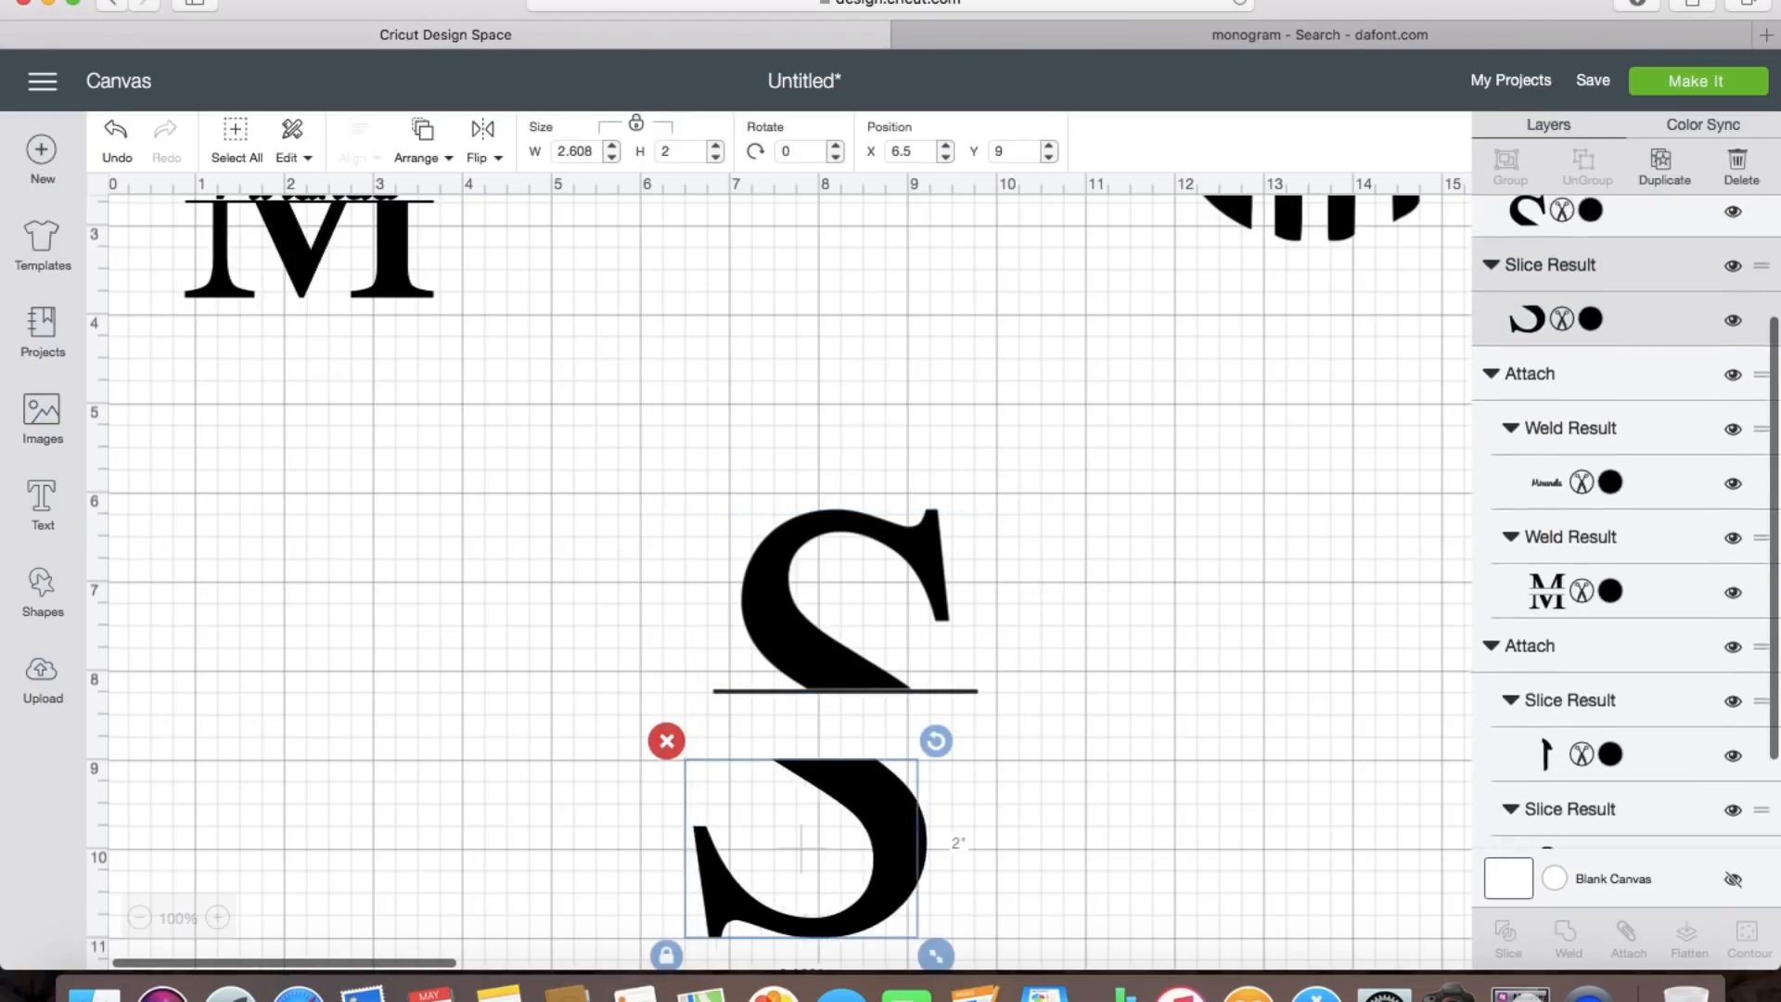
{"action": "left_click_drag", "start_coordinate": [859, 799], "coordinate": [940, 798]}
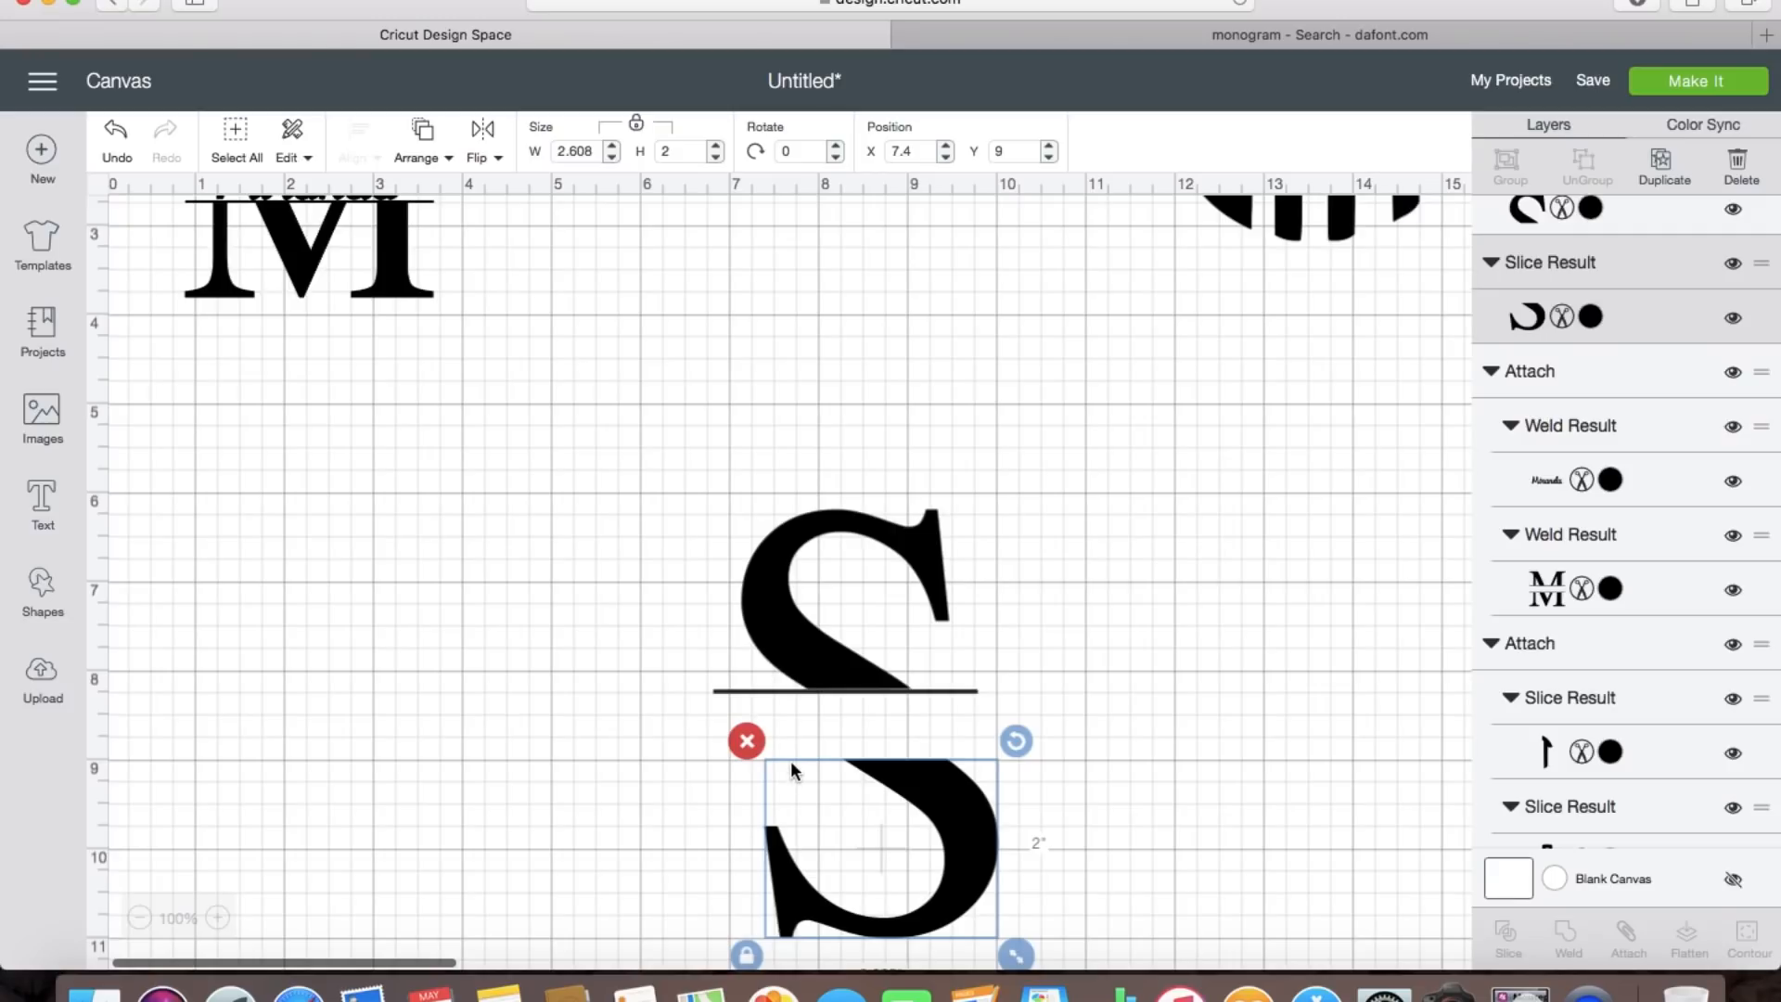
Step: Duplicate the wide bar under the upper S half and place the copy along the top edge of the lower half
{"action": "left_click", "coordinate": [764, 690]}
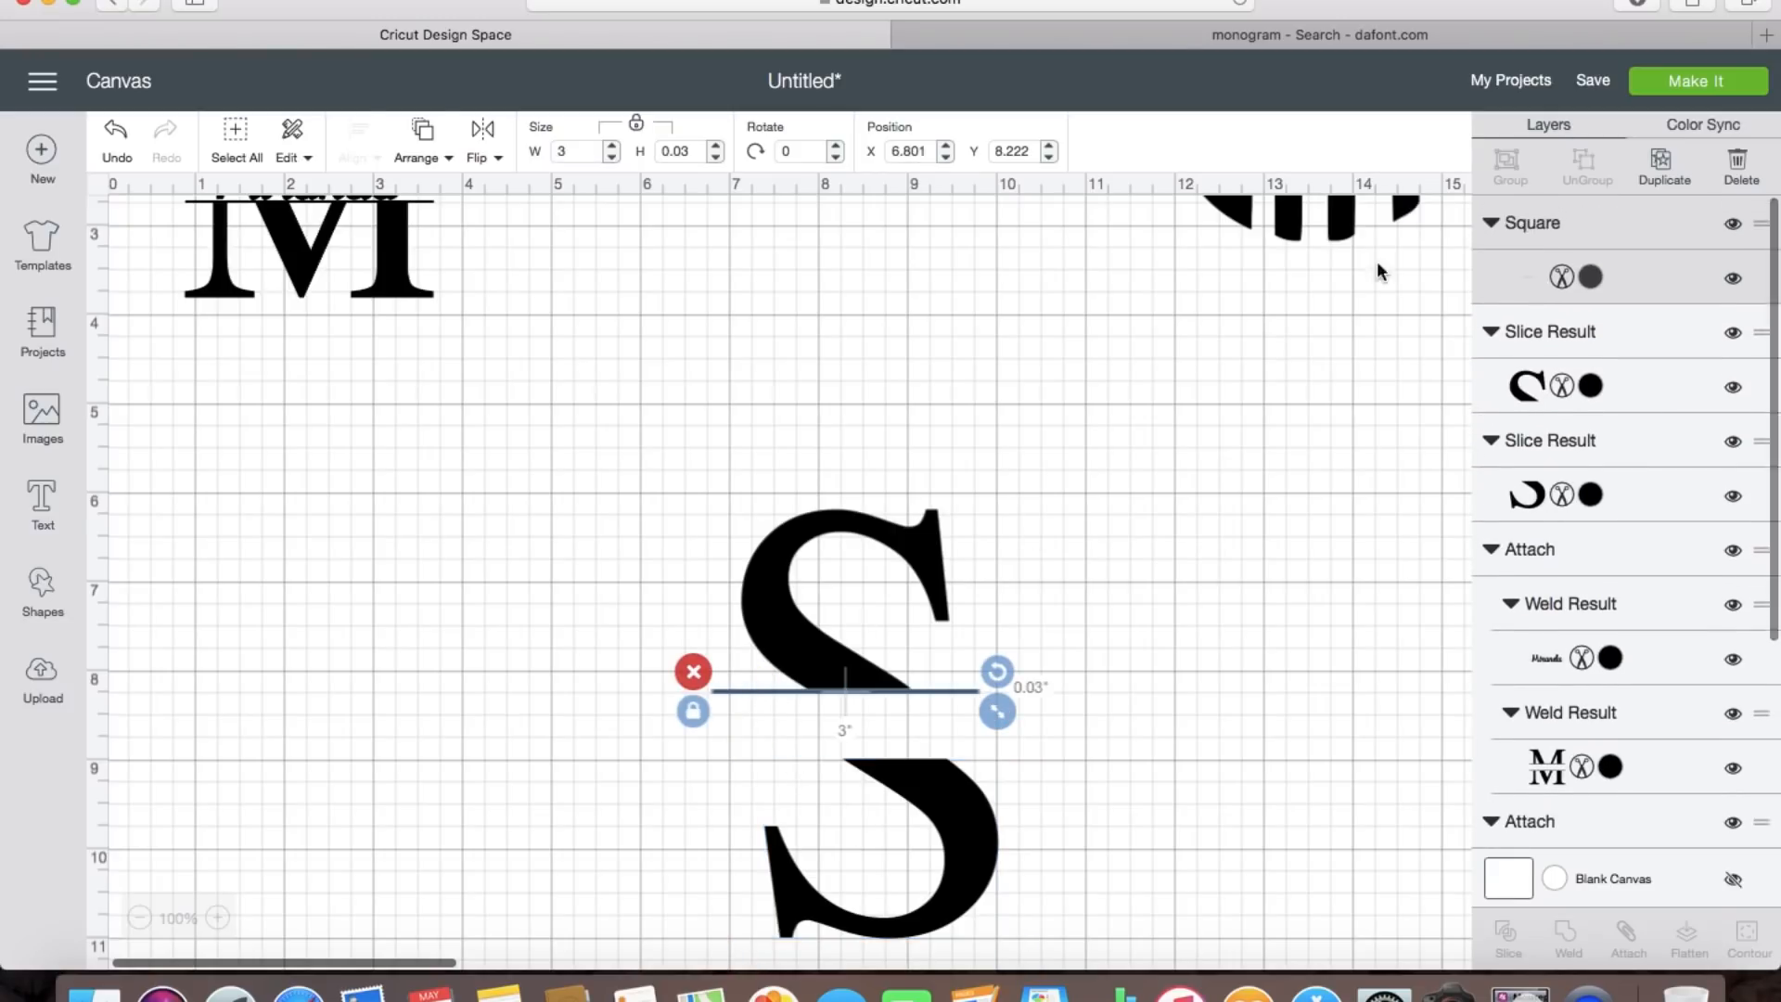
{"action": "left_click", "coordinate": [1661, 159]}
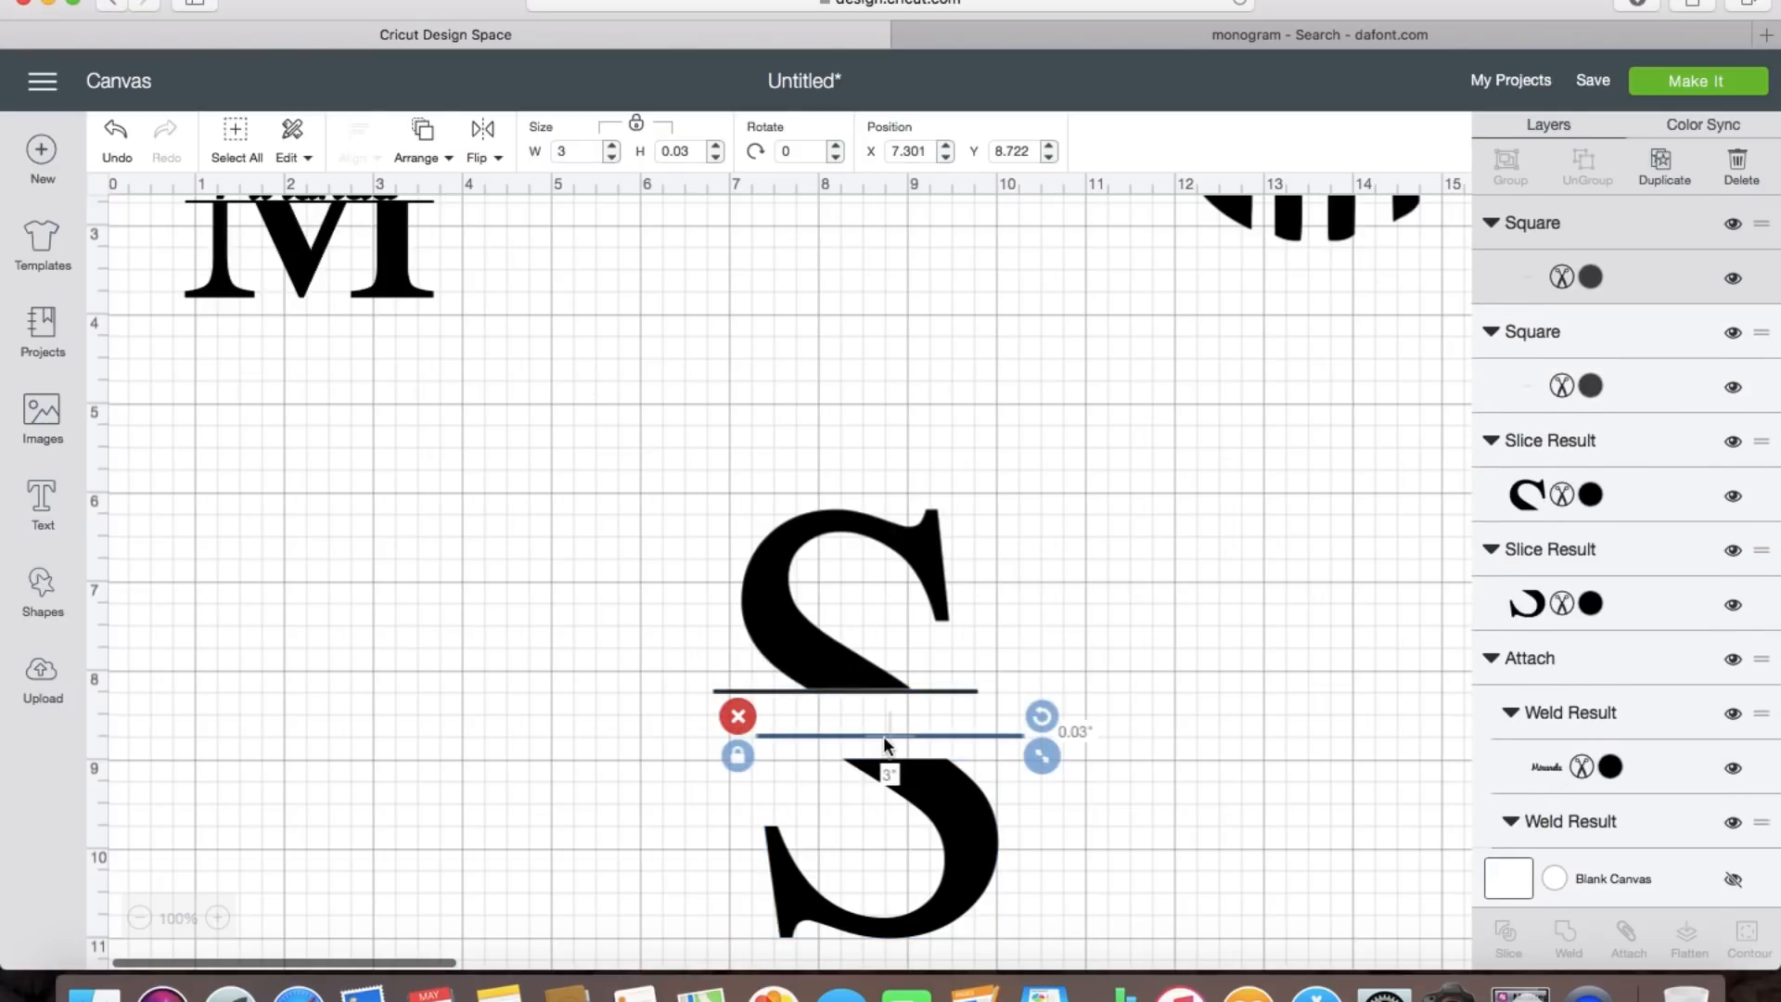
{"action": "left_click", "coordinate": [910, 728]}
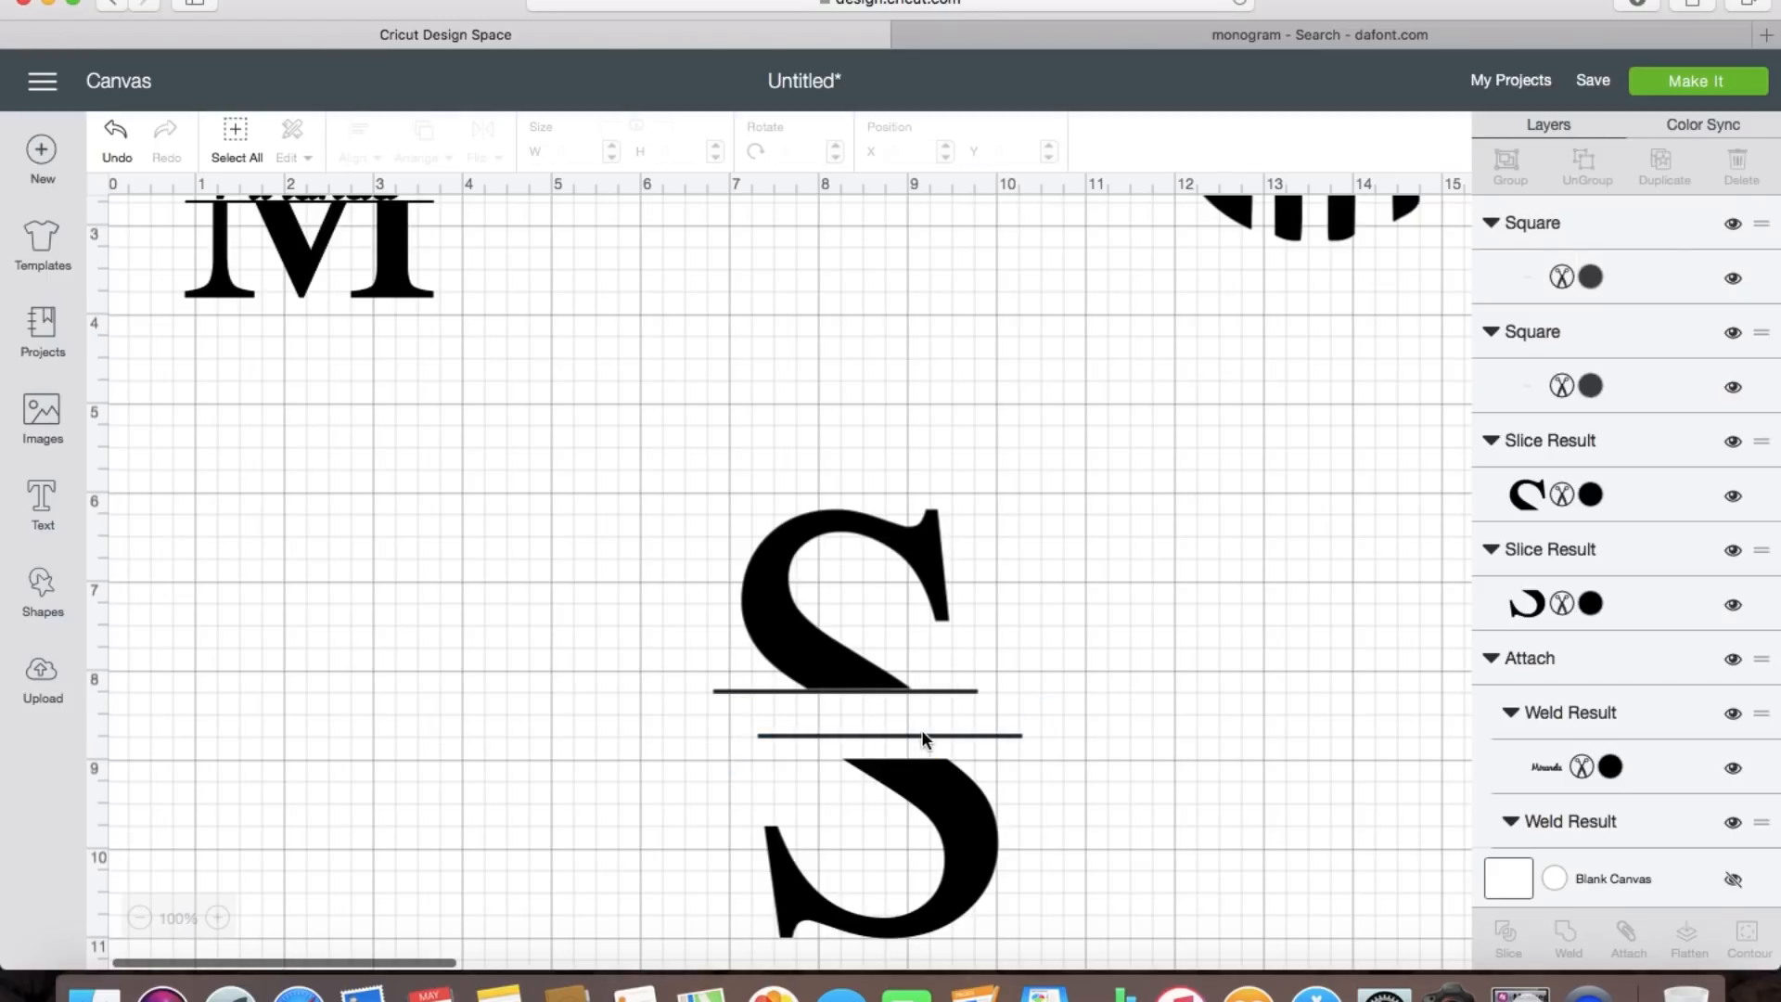
{"action": "left_click", "coordinate": [922, 733]}
{"action": "left_click_drag", "start_coordinate": [944, 736], "coordinate": [943, 762]}
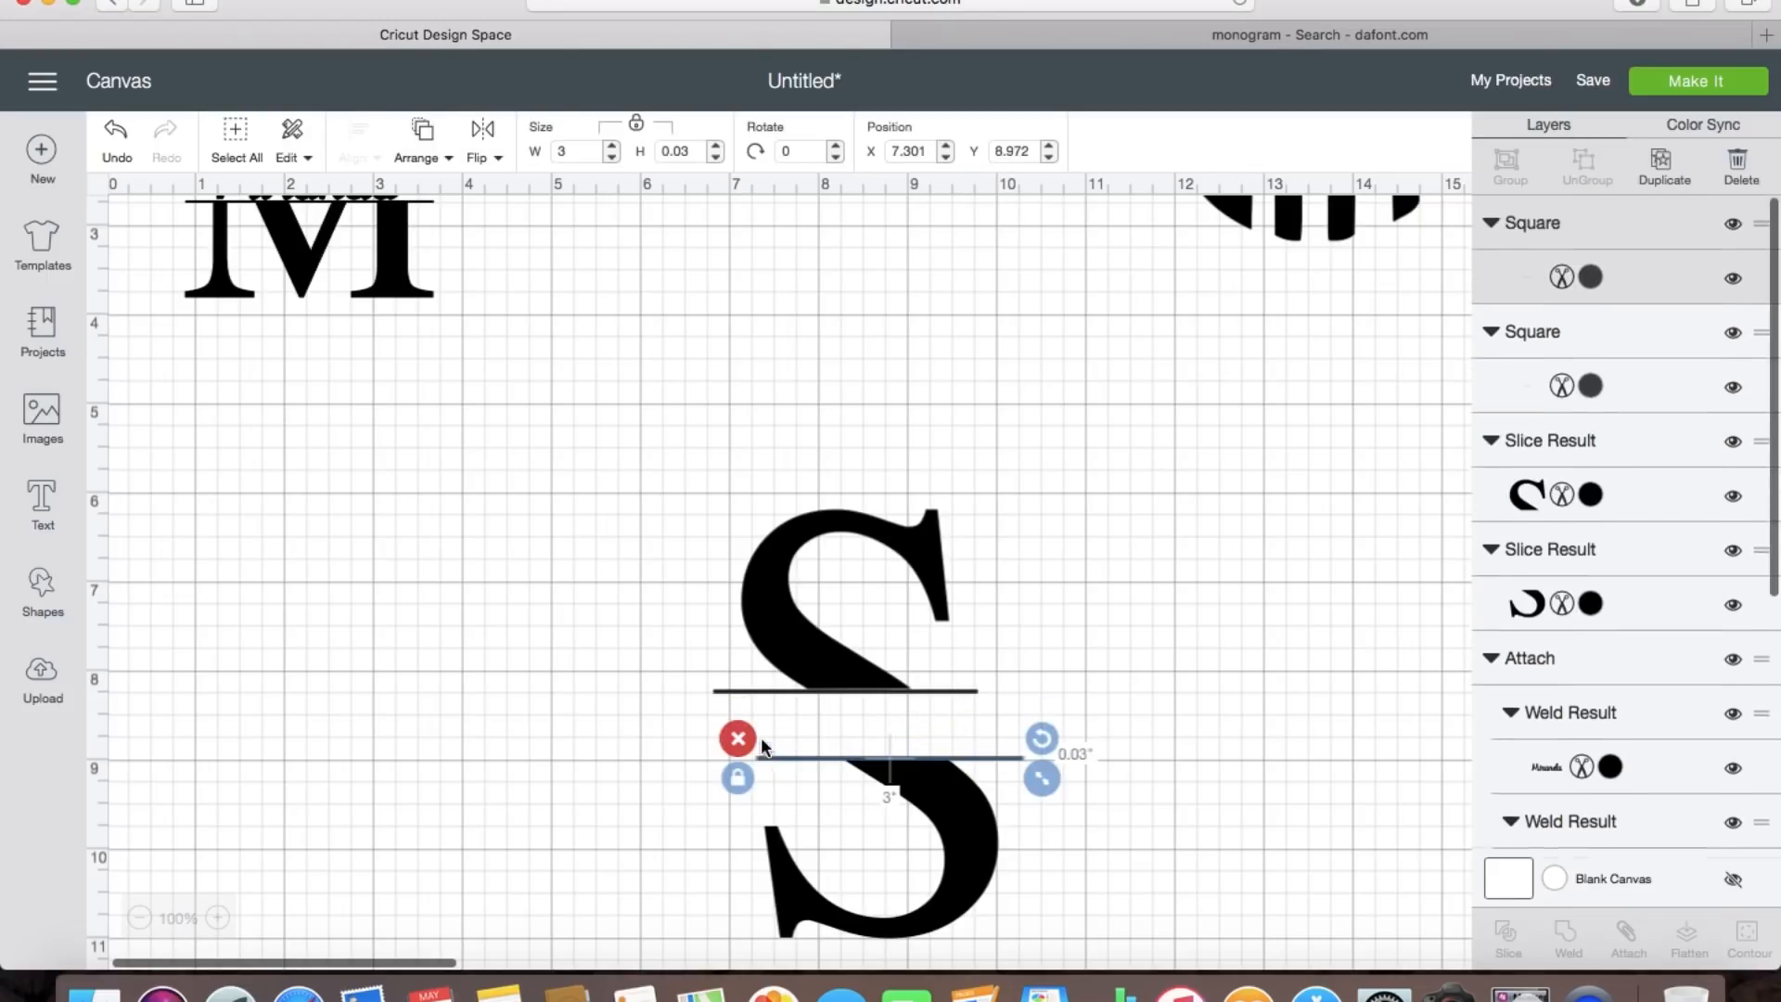
Step: Center the two wide divider bars horizontally with each other
{"action": "left_click", "coordinate": [719, 692], "text": "shift"}
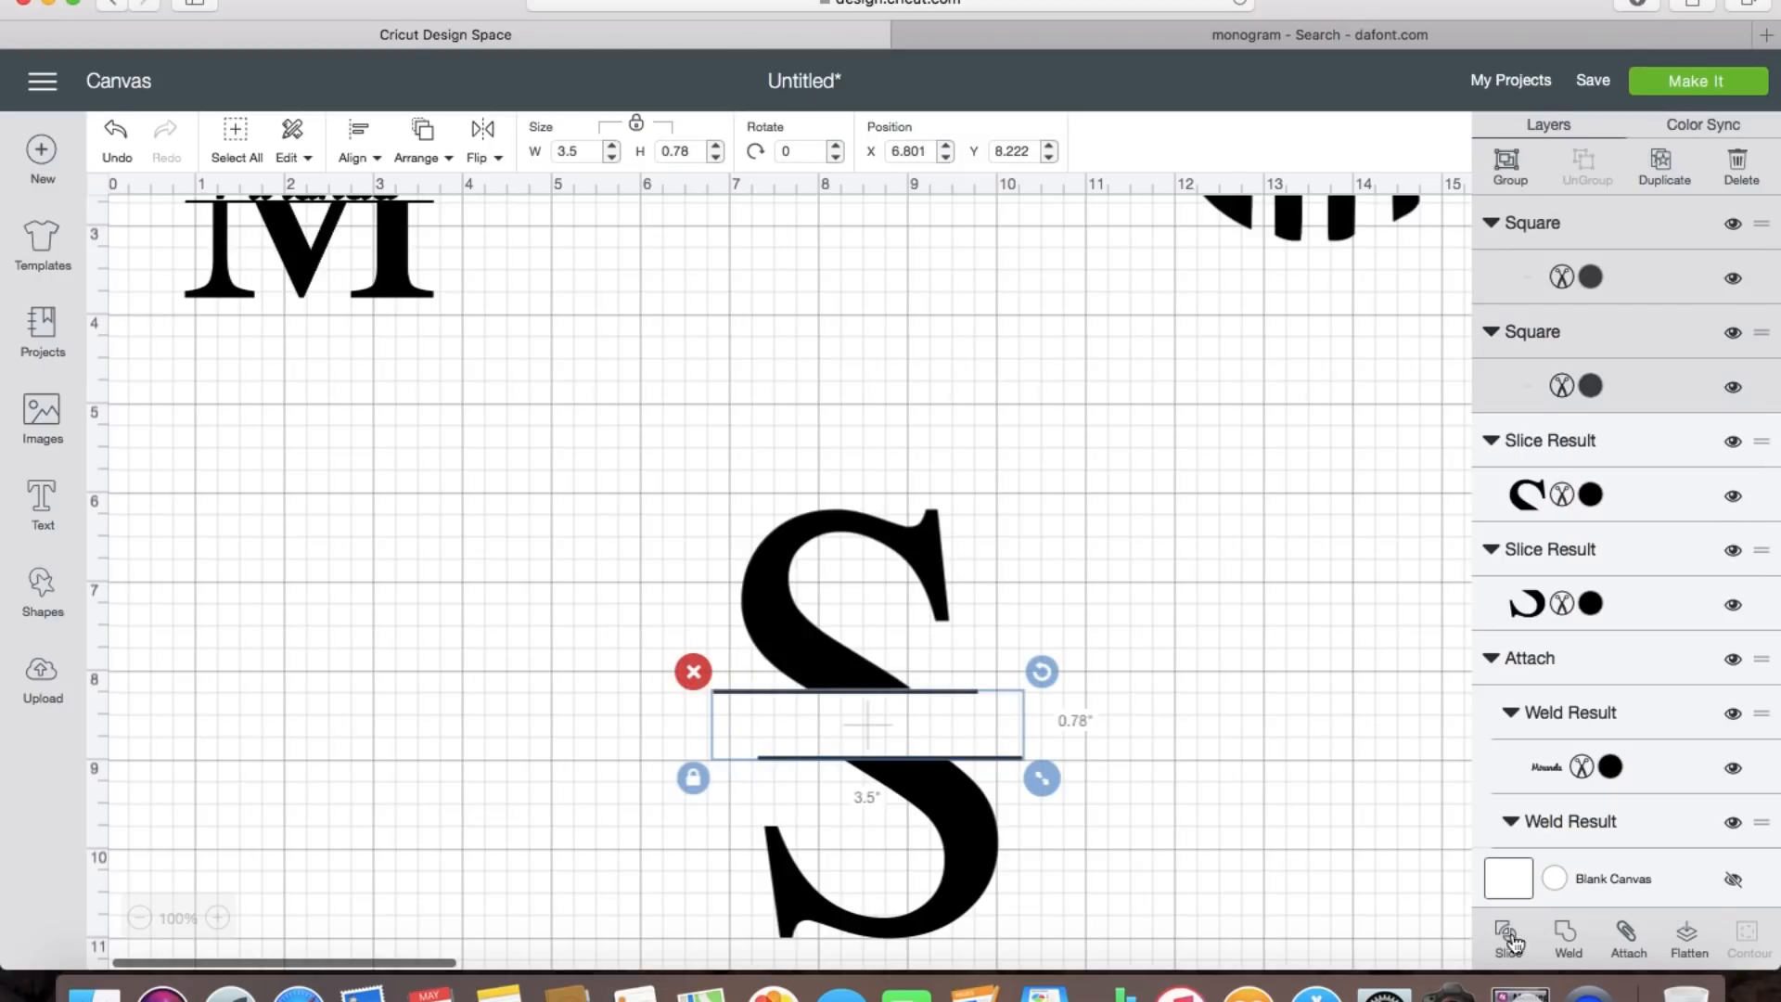
{"action": "left_click", "coordinate": [434, 156]}
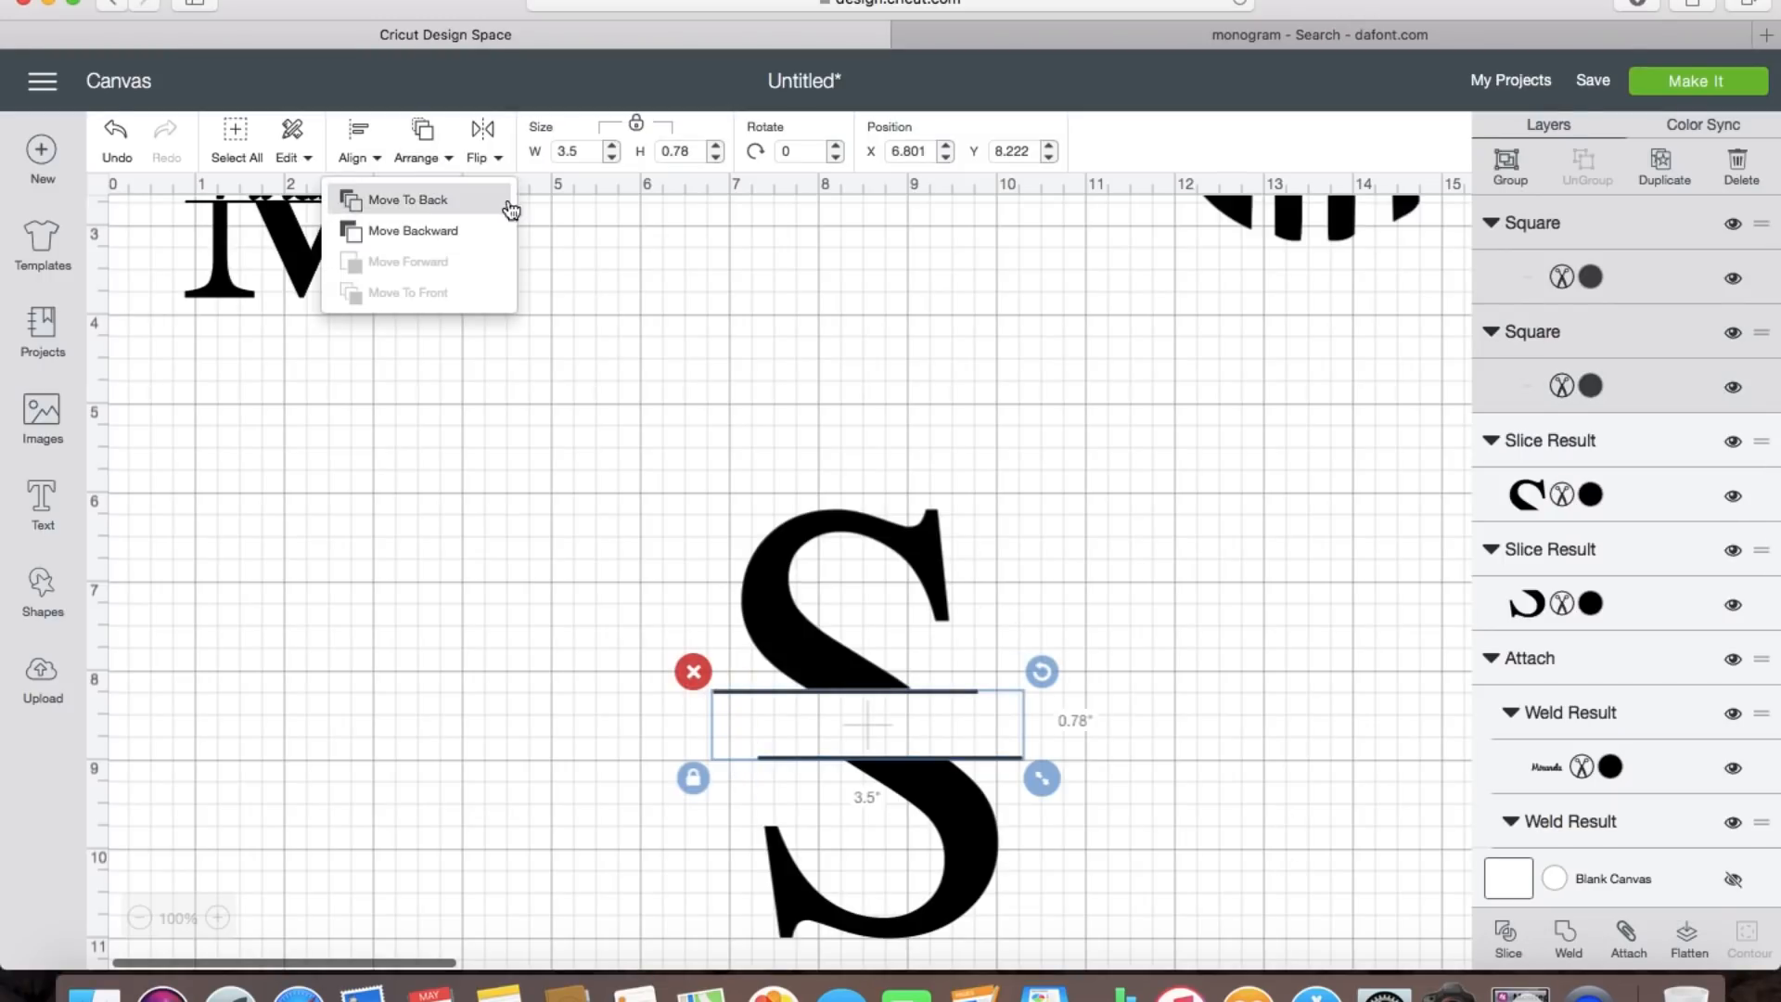
{"action": "left_click", "coordinate": [362, 158]}
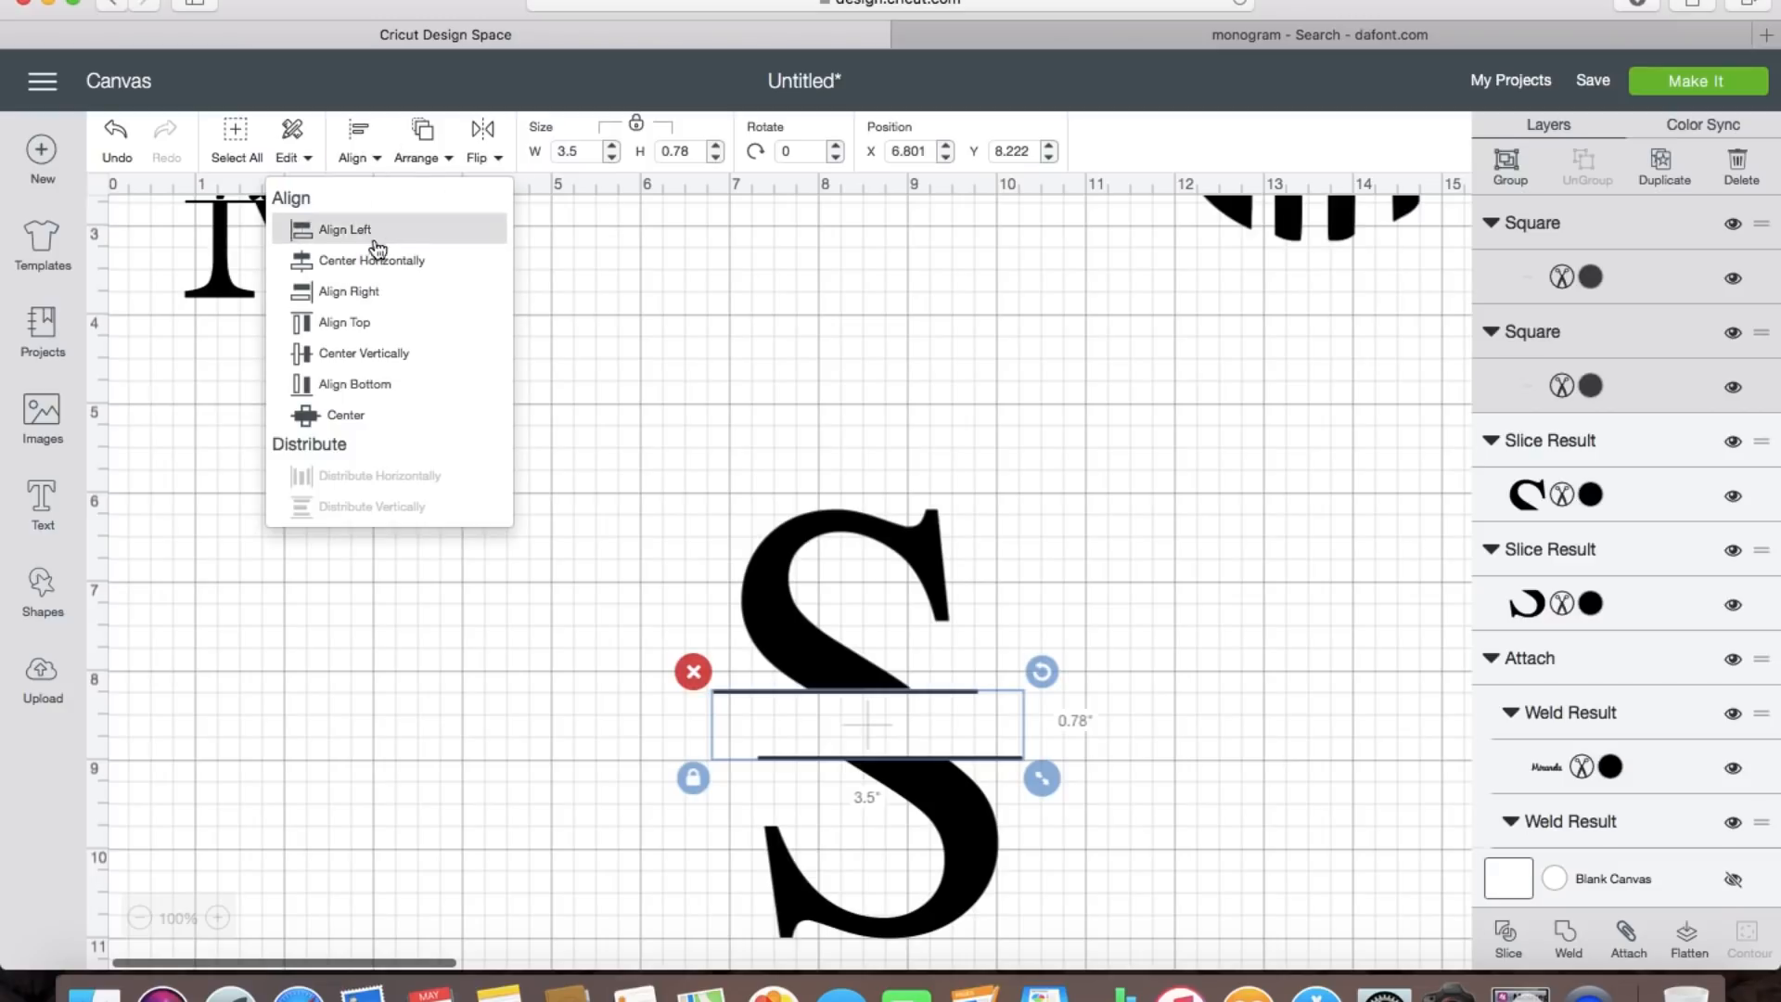
{"action": "left_click", "coordinate": [376, 262]}
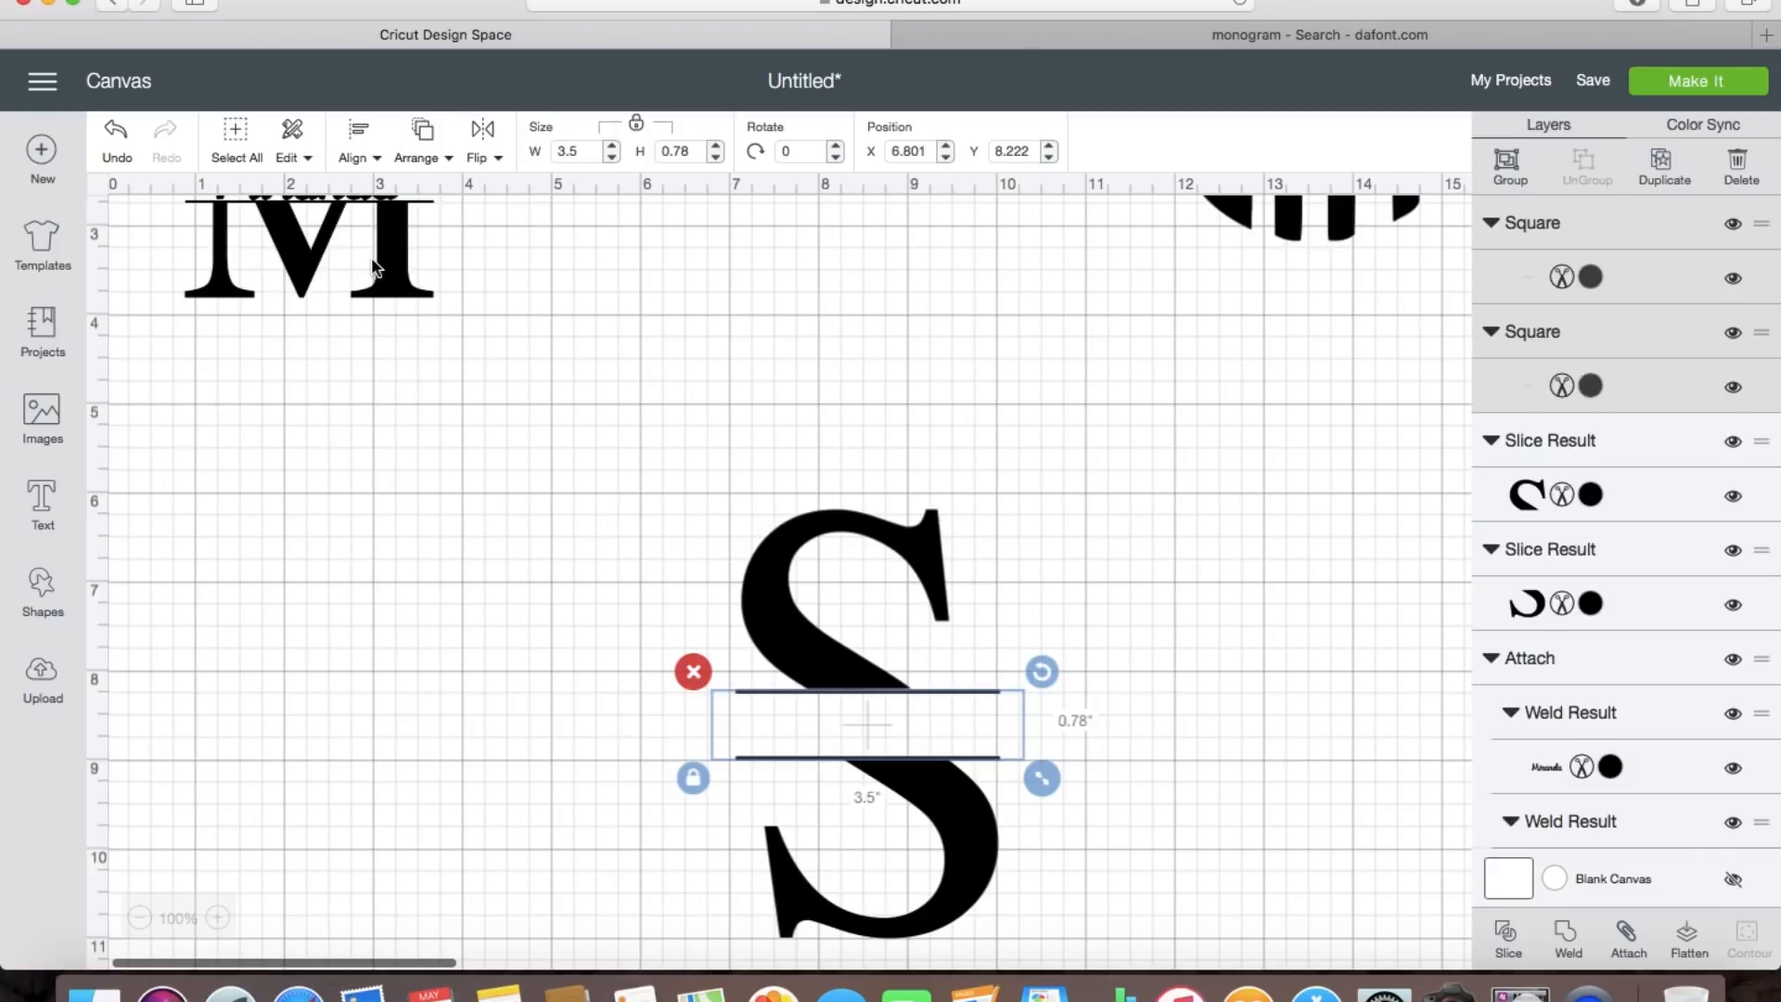
{"action": "left_click", "coordinate": [1142, 547]}
Step: Attach both S halves and the two divider bars into one design
{"action": "scroll", "coordinate": [636, 454], "scroll_direction": "down", "scroll_amount": 3}
{"action": "left_click_drag", "start_coordinate": [643, 386], "coordinate": [1041, 965]}
{"action": "left_click", "coordinate": [1625, 953]}
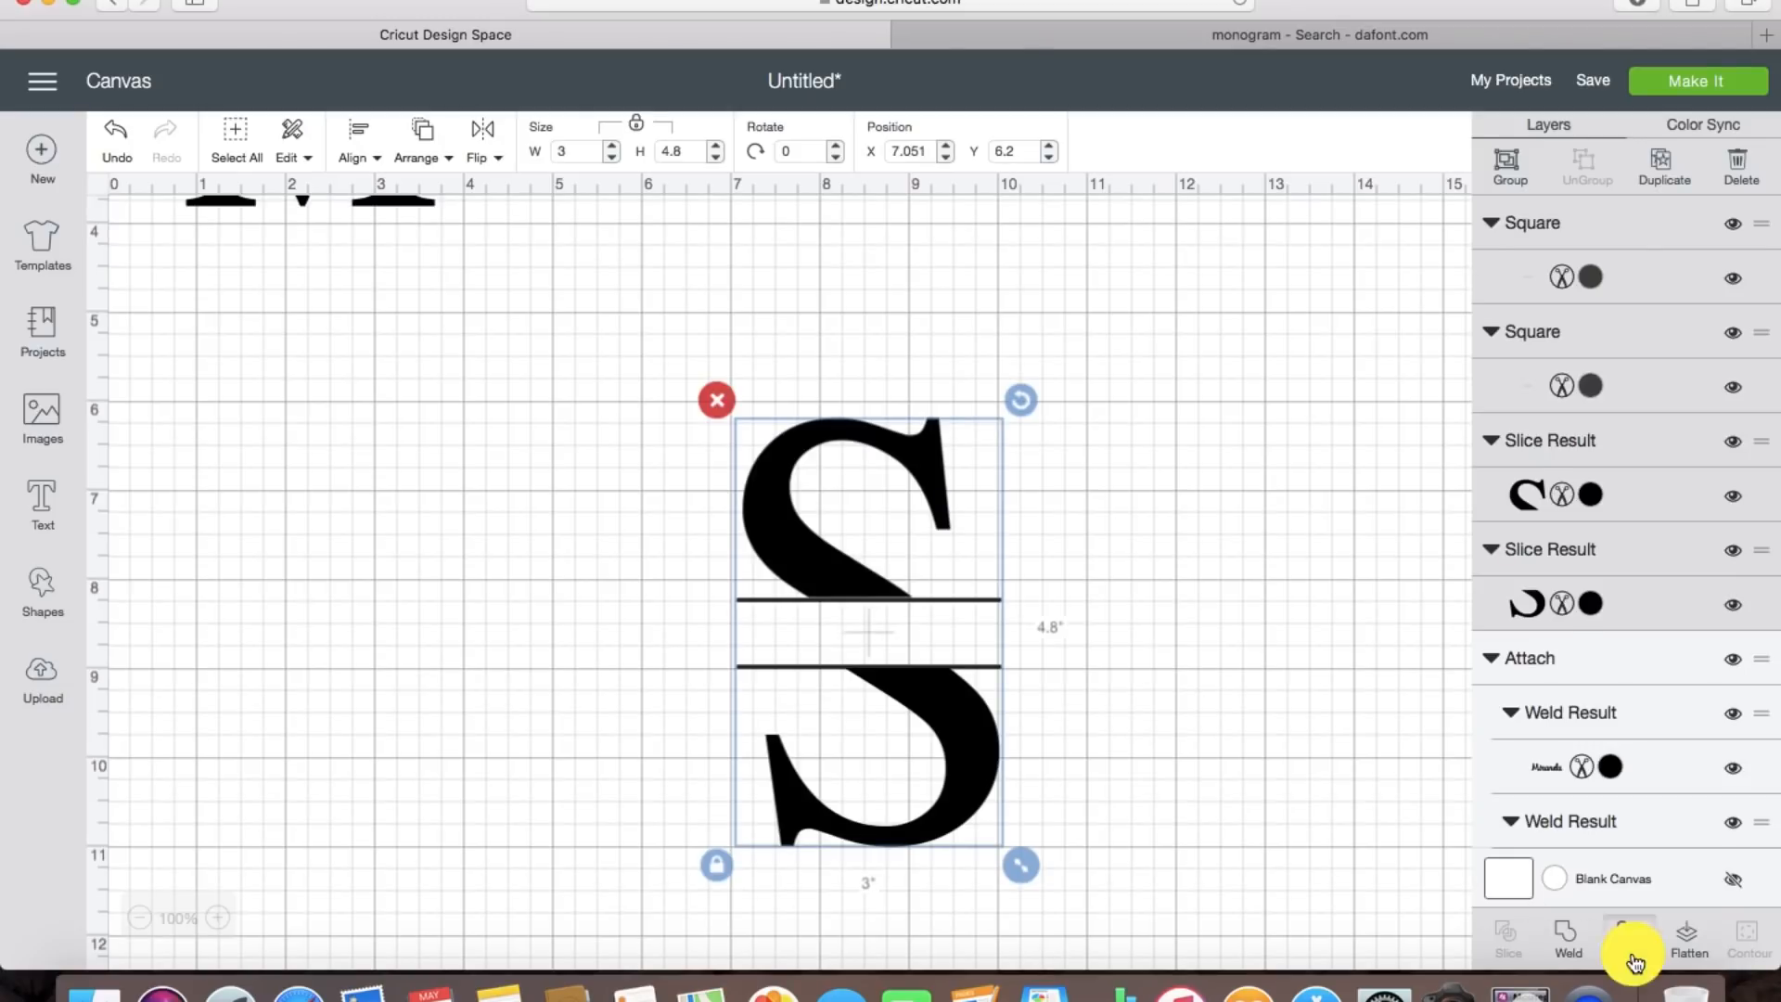
{"action": "left_click", "coordinate": [1160, 681]}
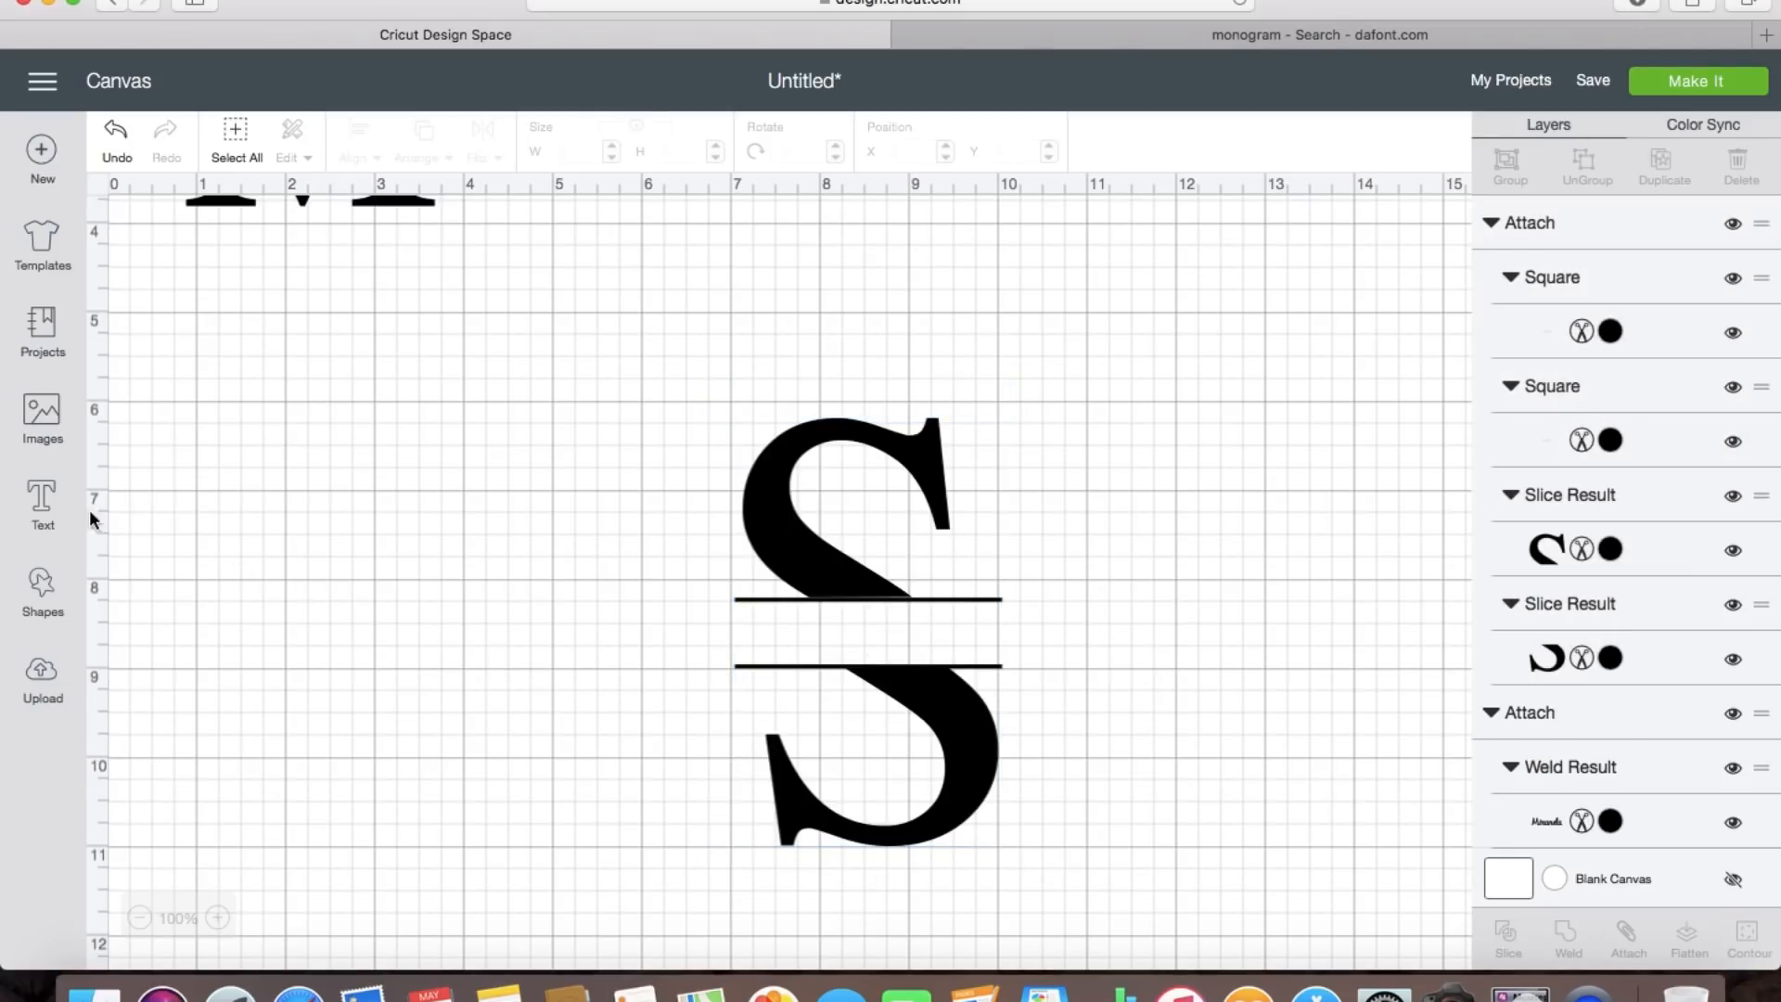
Step: Add a first name in Times and place it between the two bars of the split S
{"action": "left_click", "coordinate": [32, 525]}
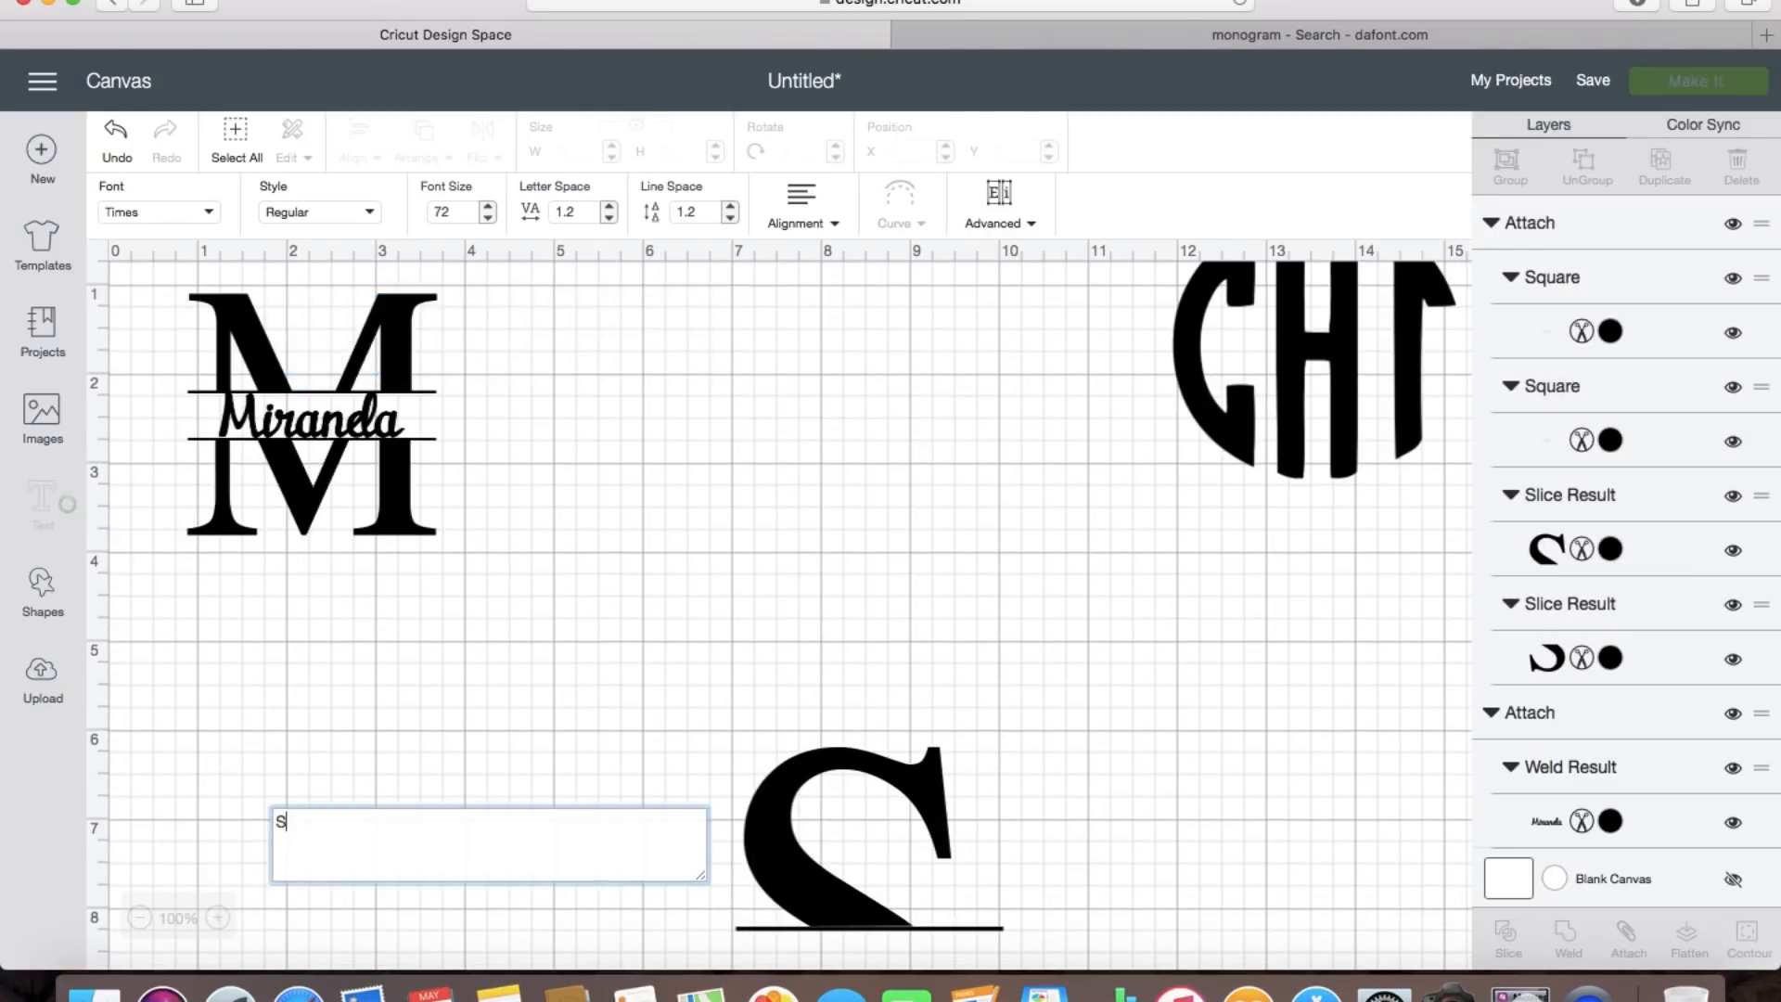
{"action": "type", "text": "Sam"}
{"action": "scroll", "coordinate": [816, 449], "scroll_direction": "down", "scroll_amount": 5}
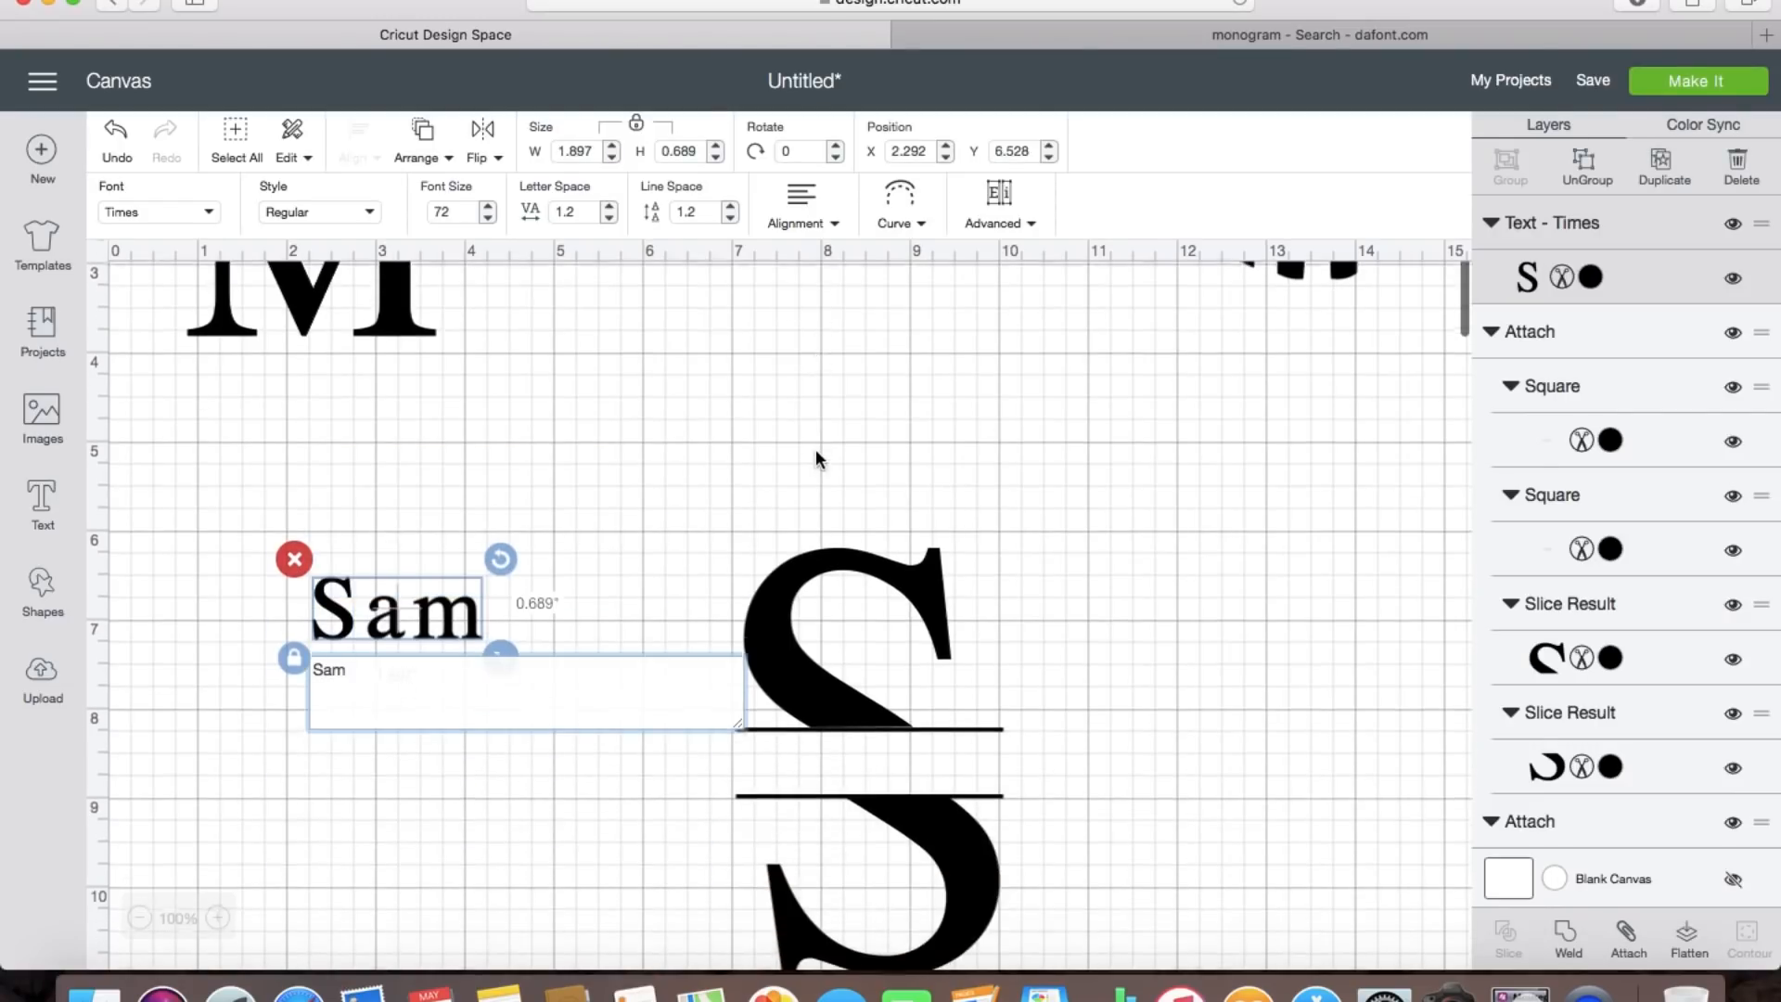
{"action": "left_click_drag", "start_coordinate": [383, 589], "coordinate": [800, 714]}
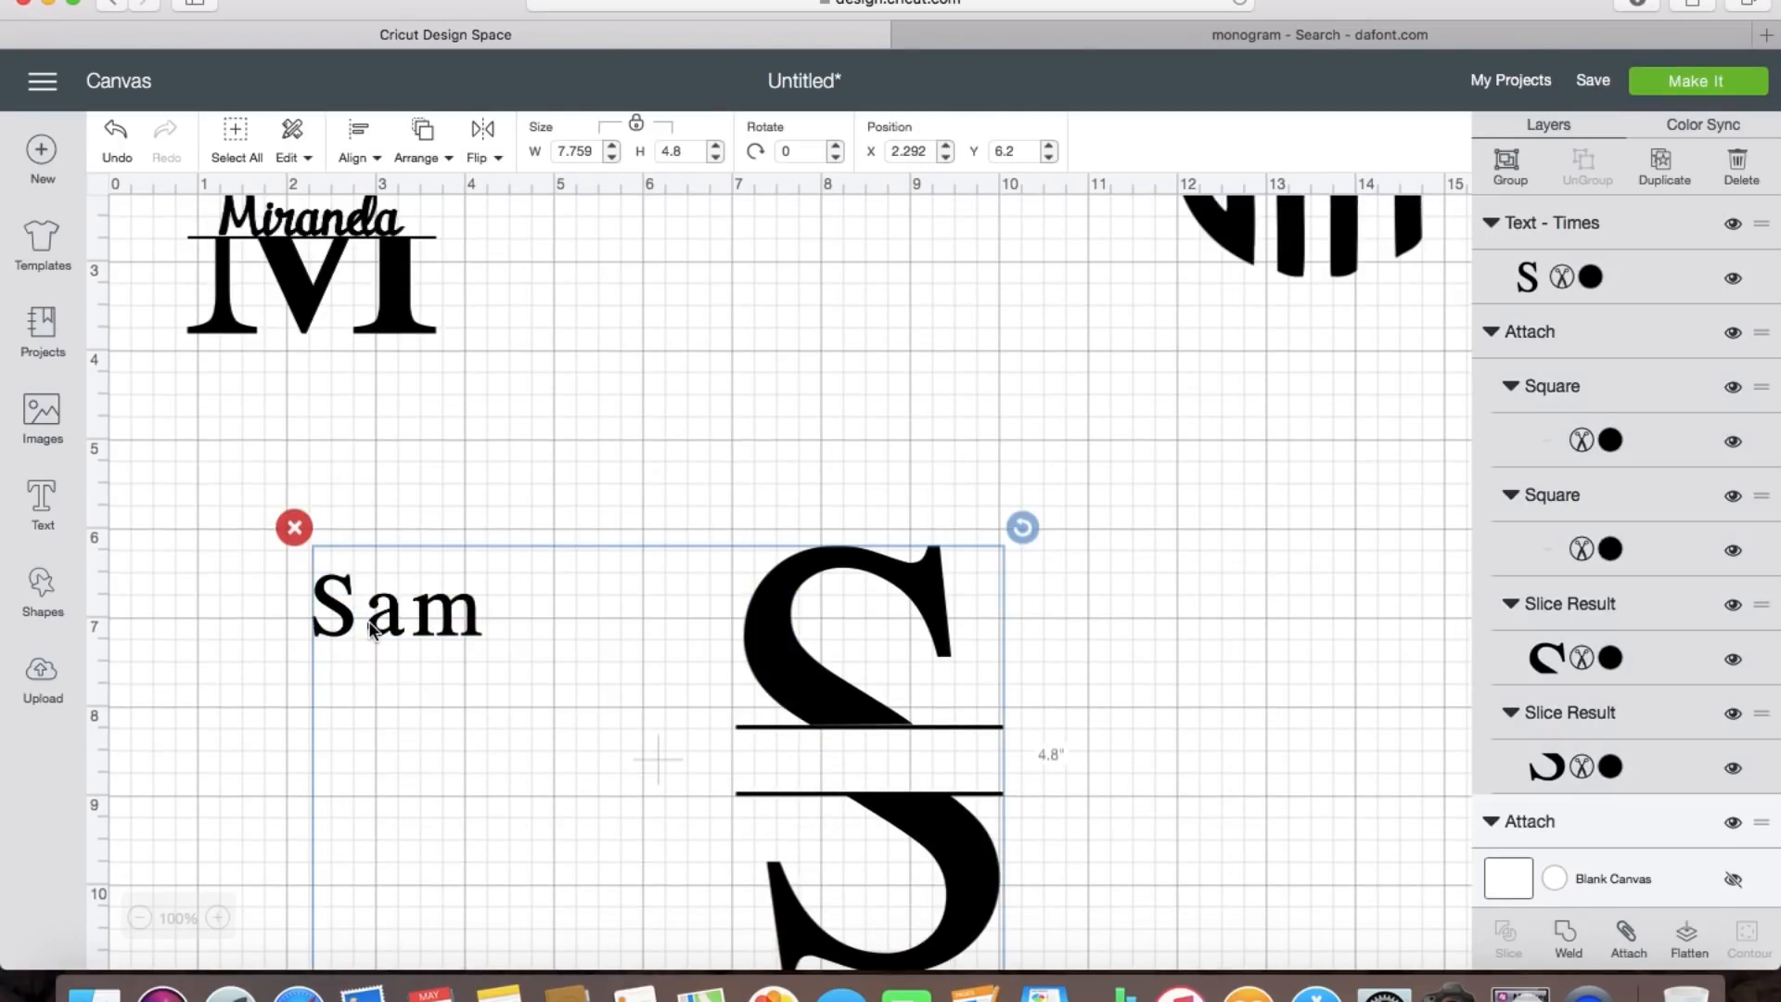
{"action": "left_click", "coordinate": [186, 653]}
{"action": "left_click_drag", "start_coordinate": [356, 622], "coordinate": [835, 788]}
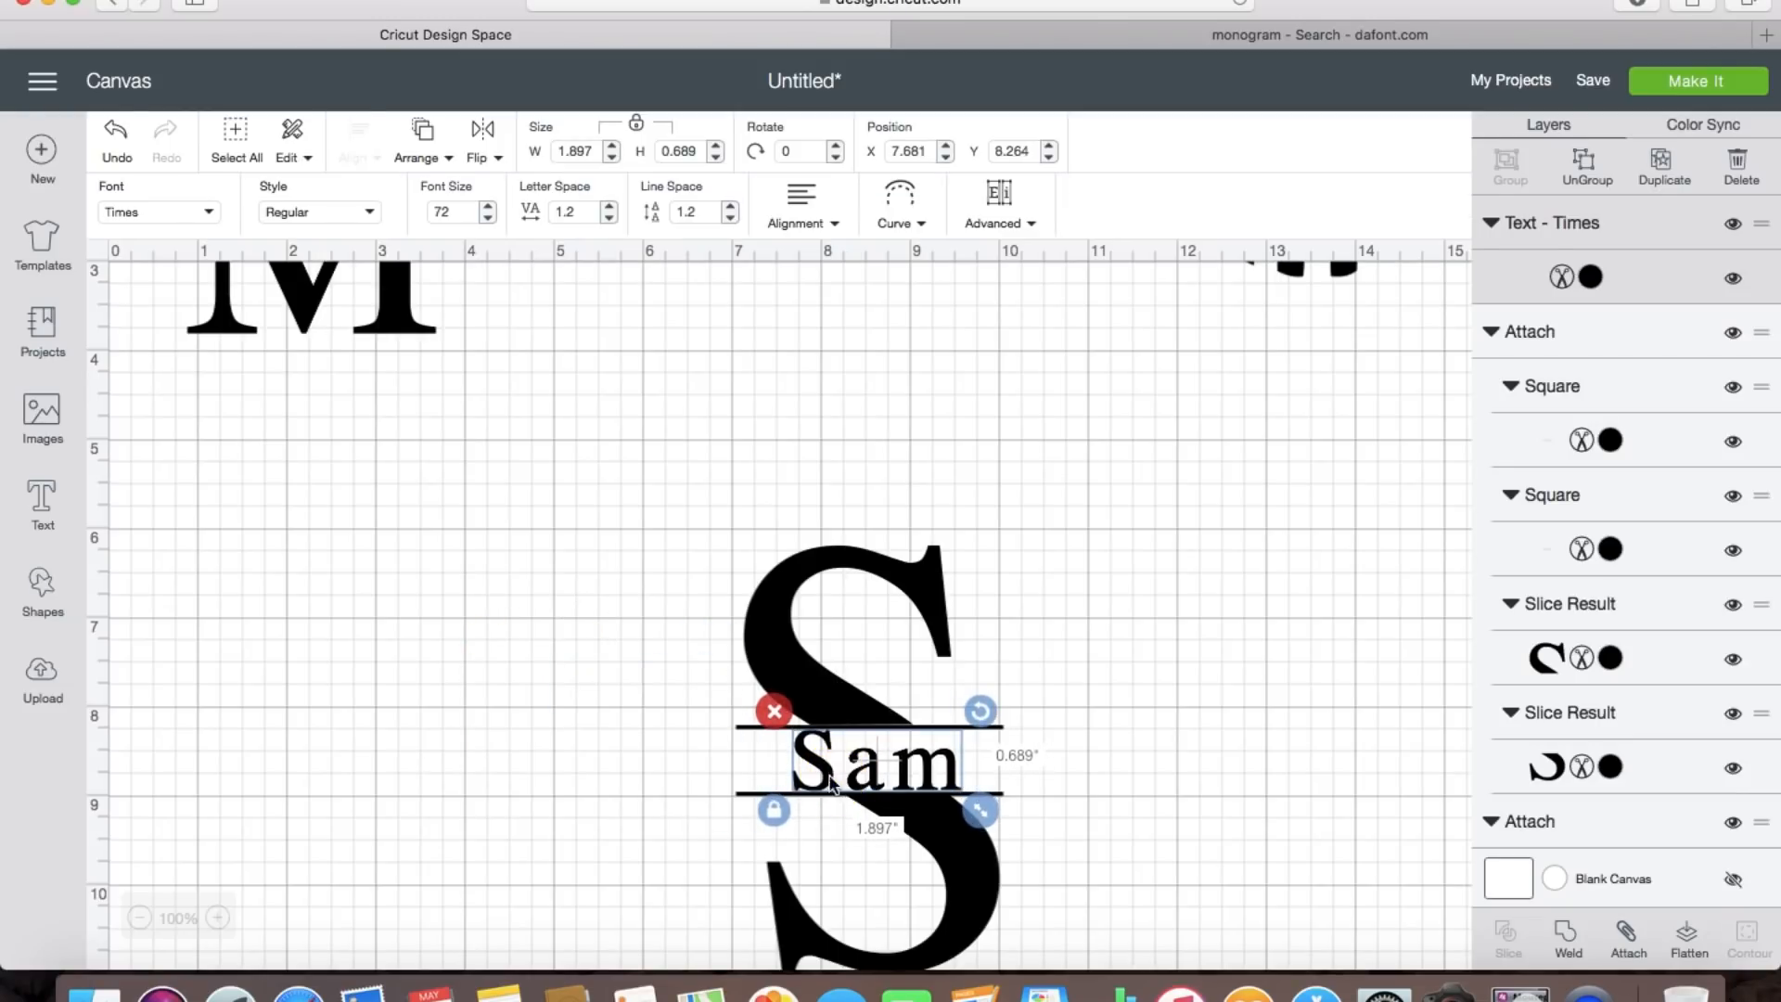
Step: Shrink the name between the bars proportionally to about 1.84 wide by 0.67 high
{"action": "left_click", "coordinate": [1182, 713]}
{"action": "left_click", "coordinate": [908, 798]}
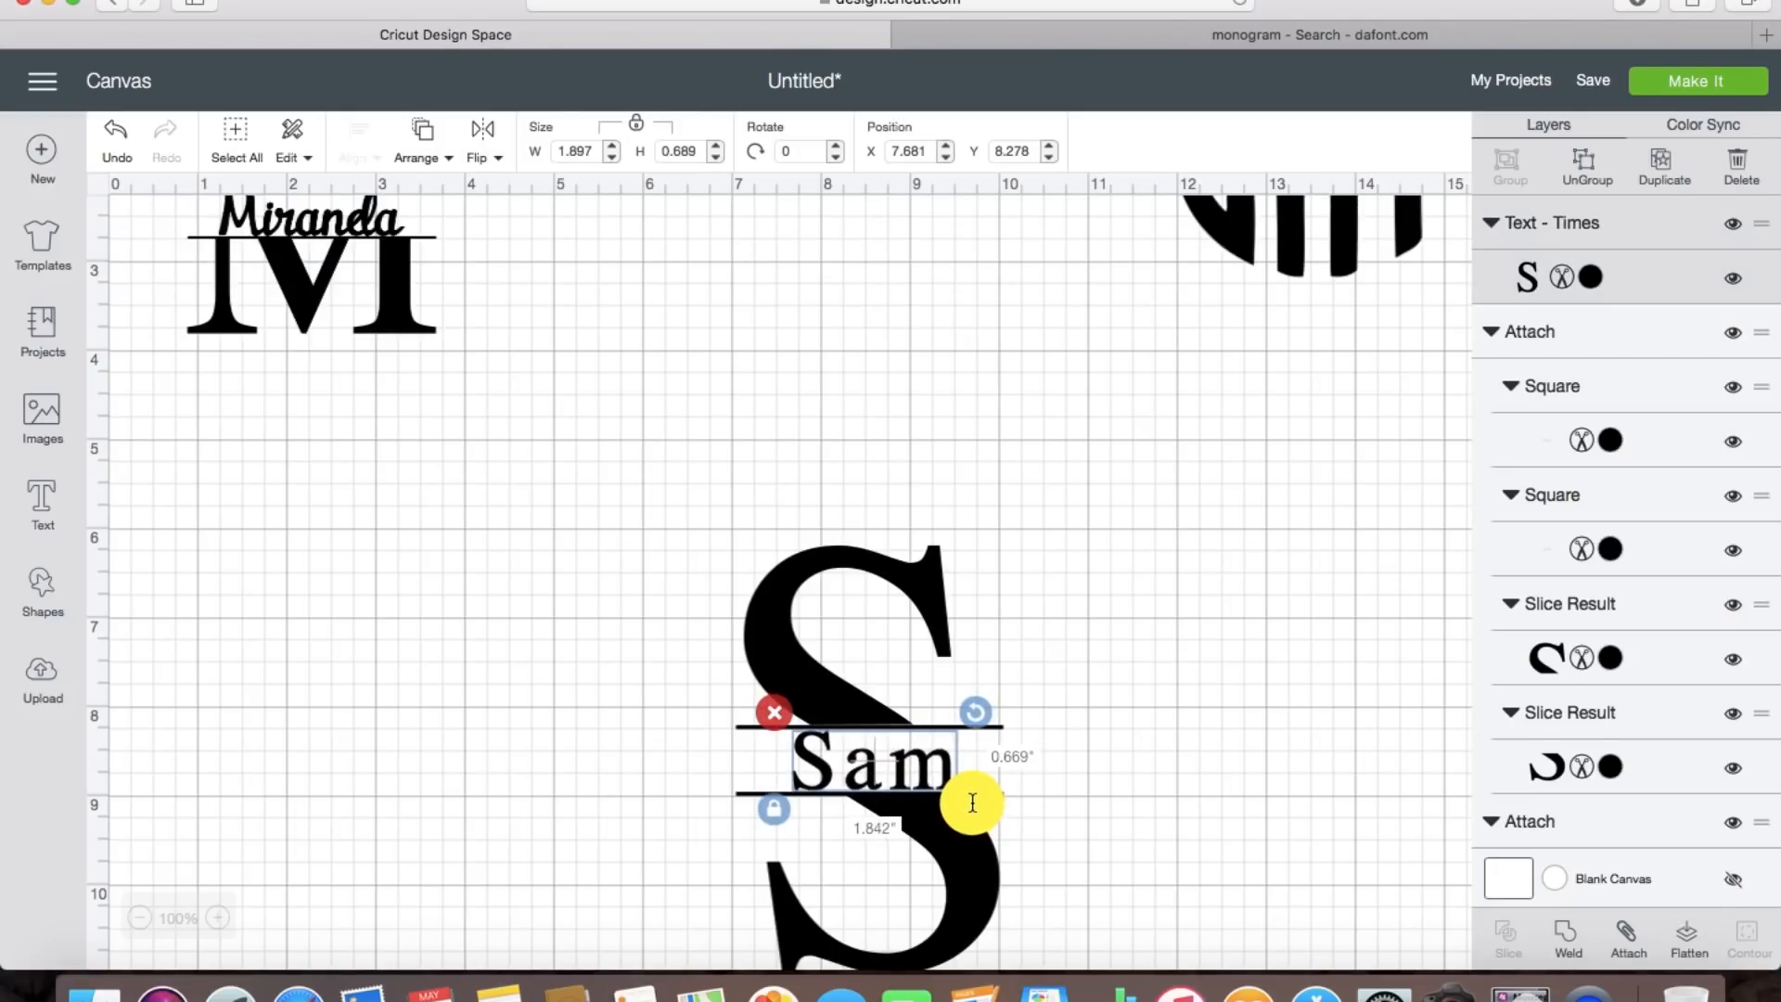
{"action": "left_click", "coordinate": [1120, 739]}
Step: Compare the divider bars and name placement of the split-letter M and split-letter S monograms
{"action": "scroll", "coordinate": [1216, 719], "scroll_direction": "down", "scroll_amount": 3}
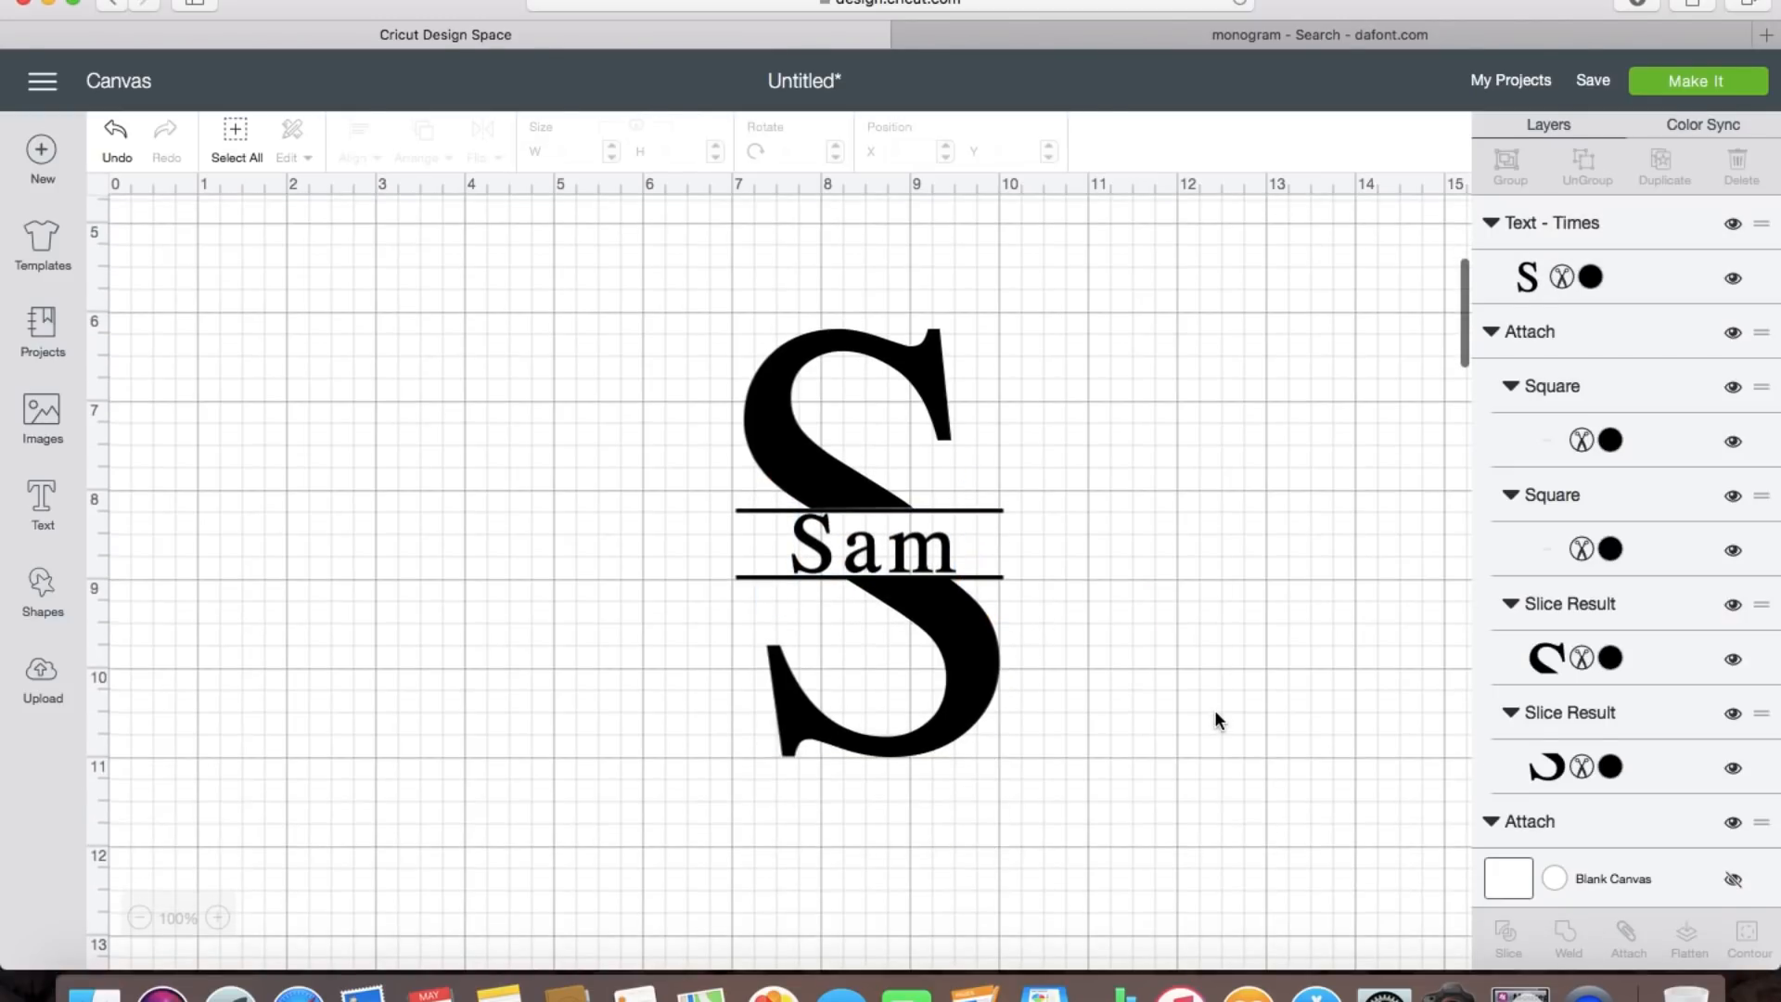
{"action": "scroll", "coordinate": [1183, 705], "scroll_direction": "up", "scroll_amount": 4}
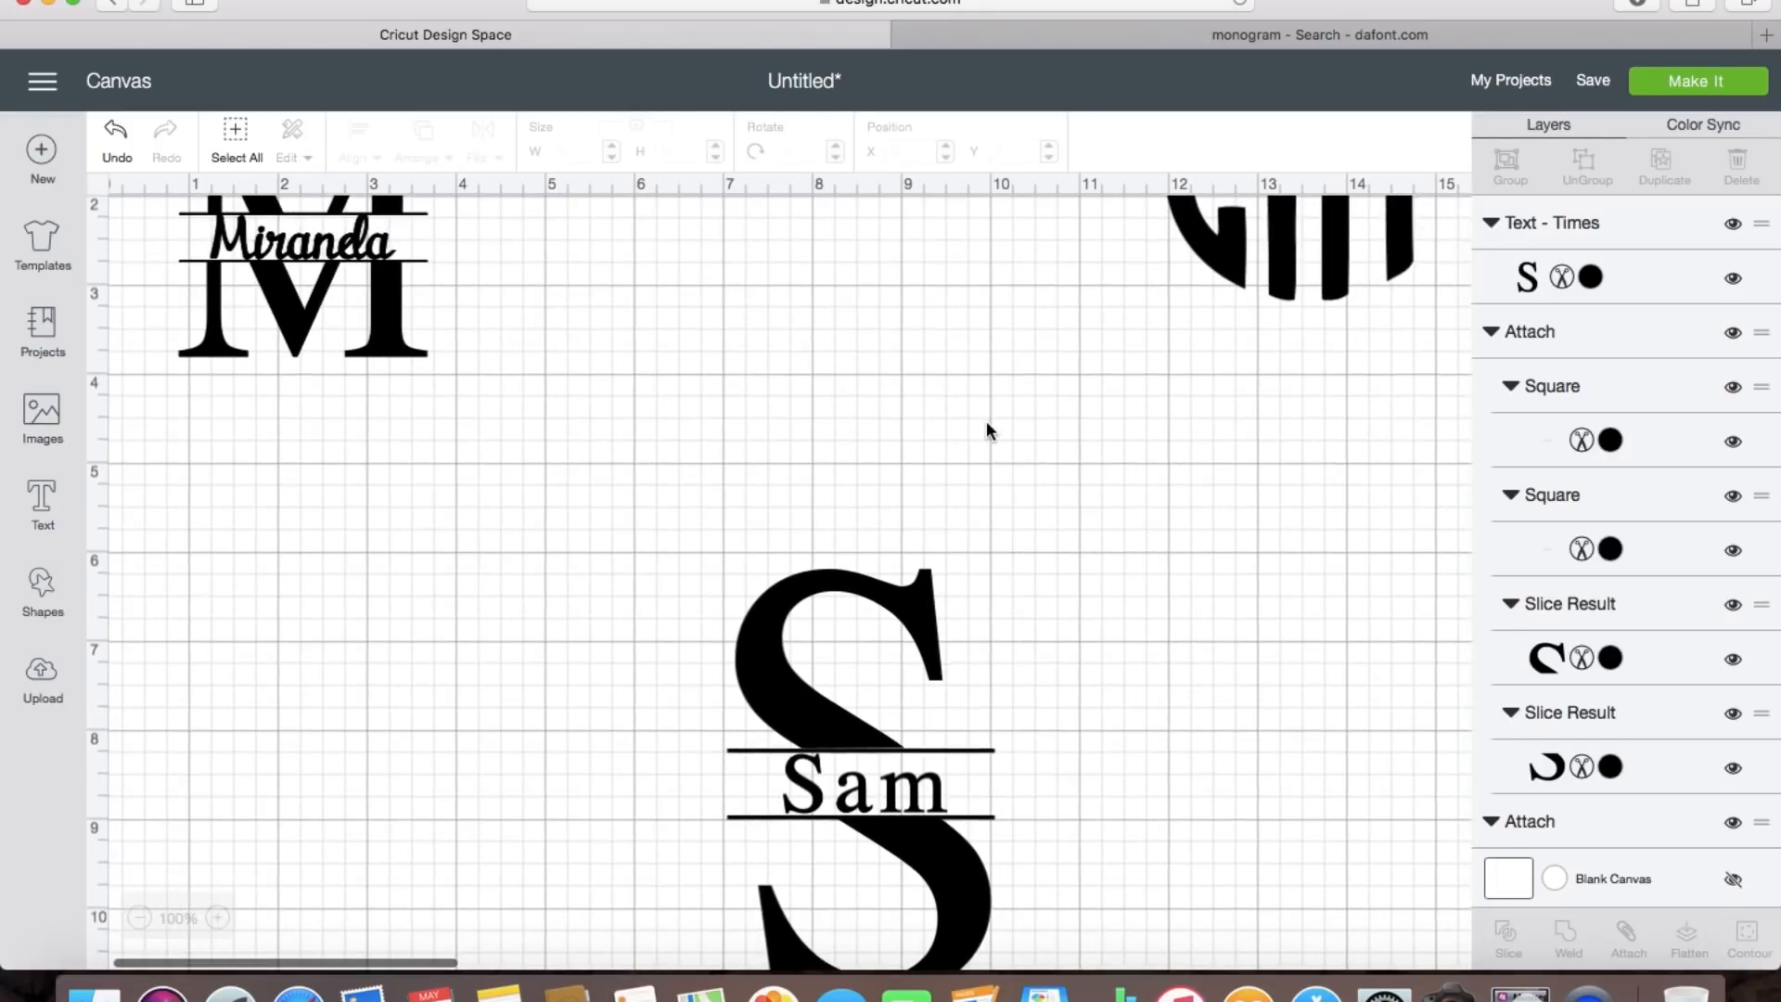
{"action": "scroll", "coordinate": [987, 431], "scroll_direction": "up", "scroll_amount": 2}
{"action": "scroll", "coordinate": [986, 464], "scroll_direction": "down", "scroll_amount": 5}
{"action": "scroll", "coordinate": [965, 519], "scroll_direction": "up", "scroll_amount": 2}
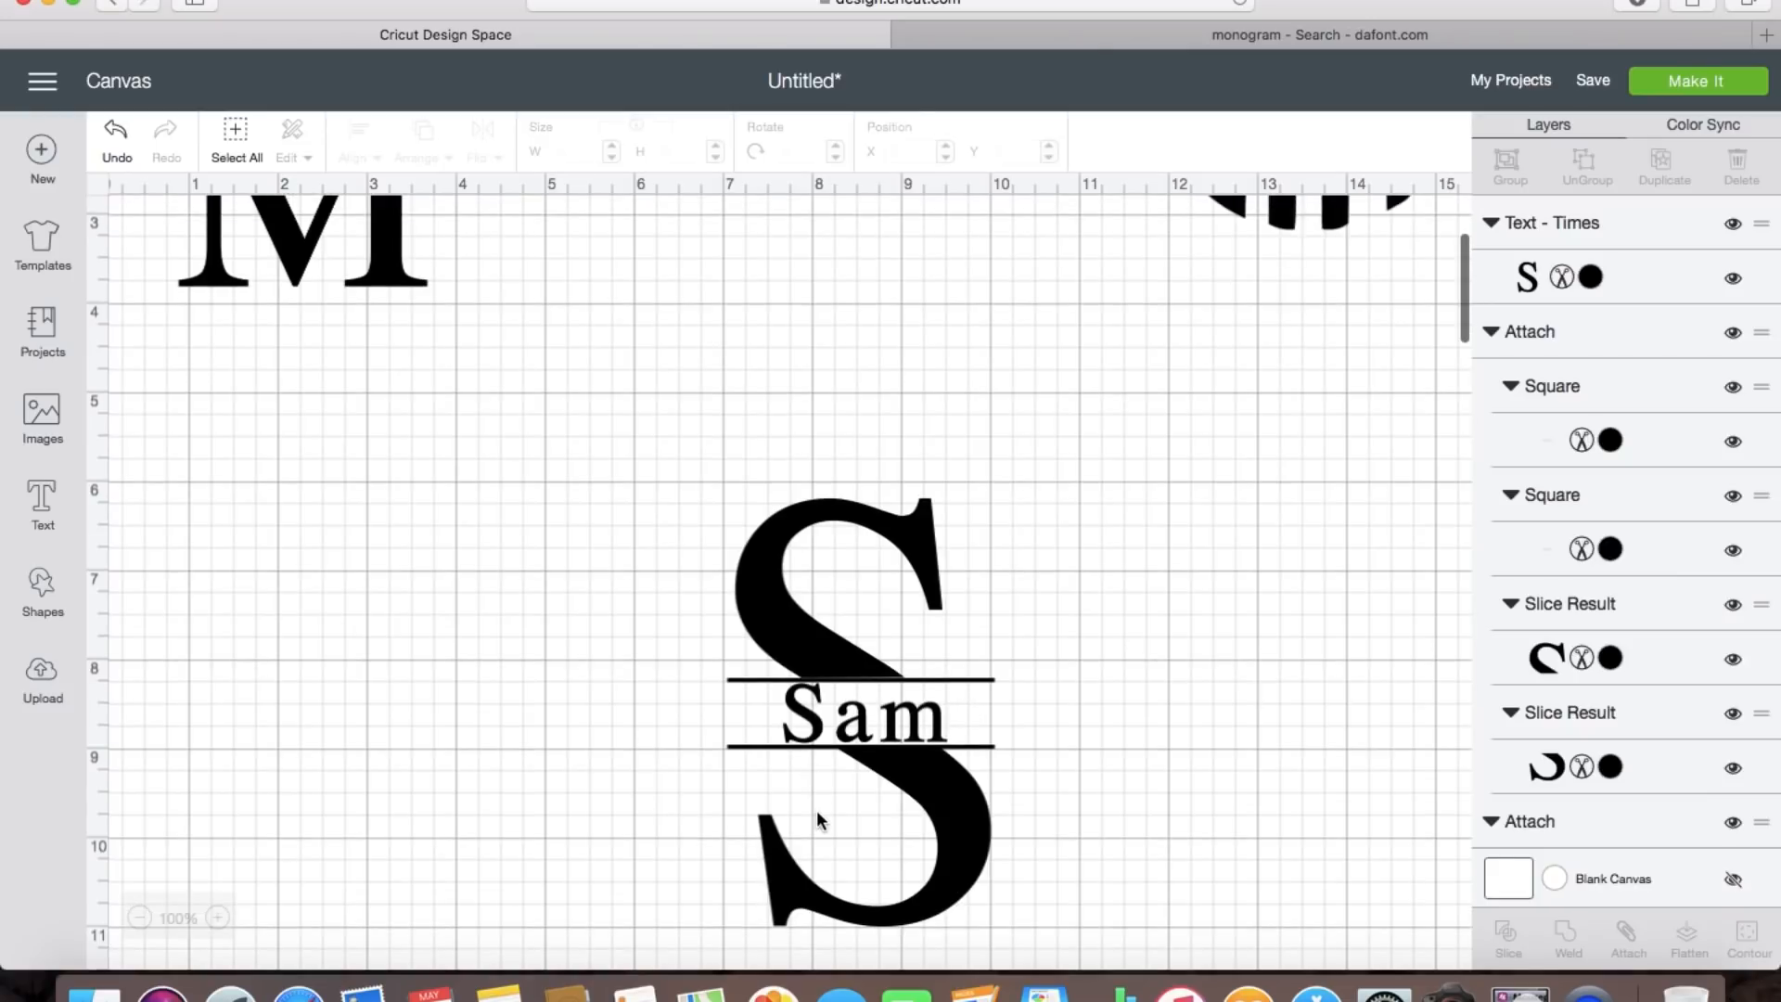
{"action": "scroll", "coordinate": [816, 809], "scroll_direction": "up", "scroll_amount": 4}
{"action": "scroll", "coordinate": [681, 621], "scroll_direction": "down", "scroll_amount": 2}
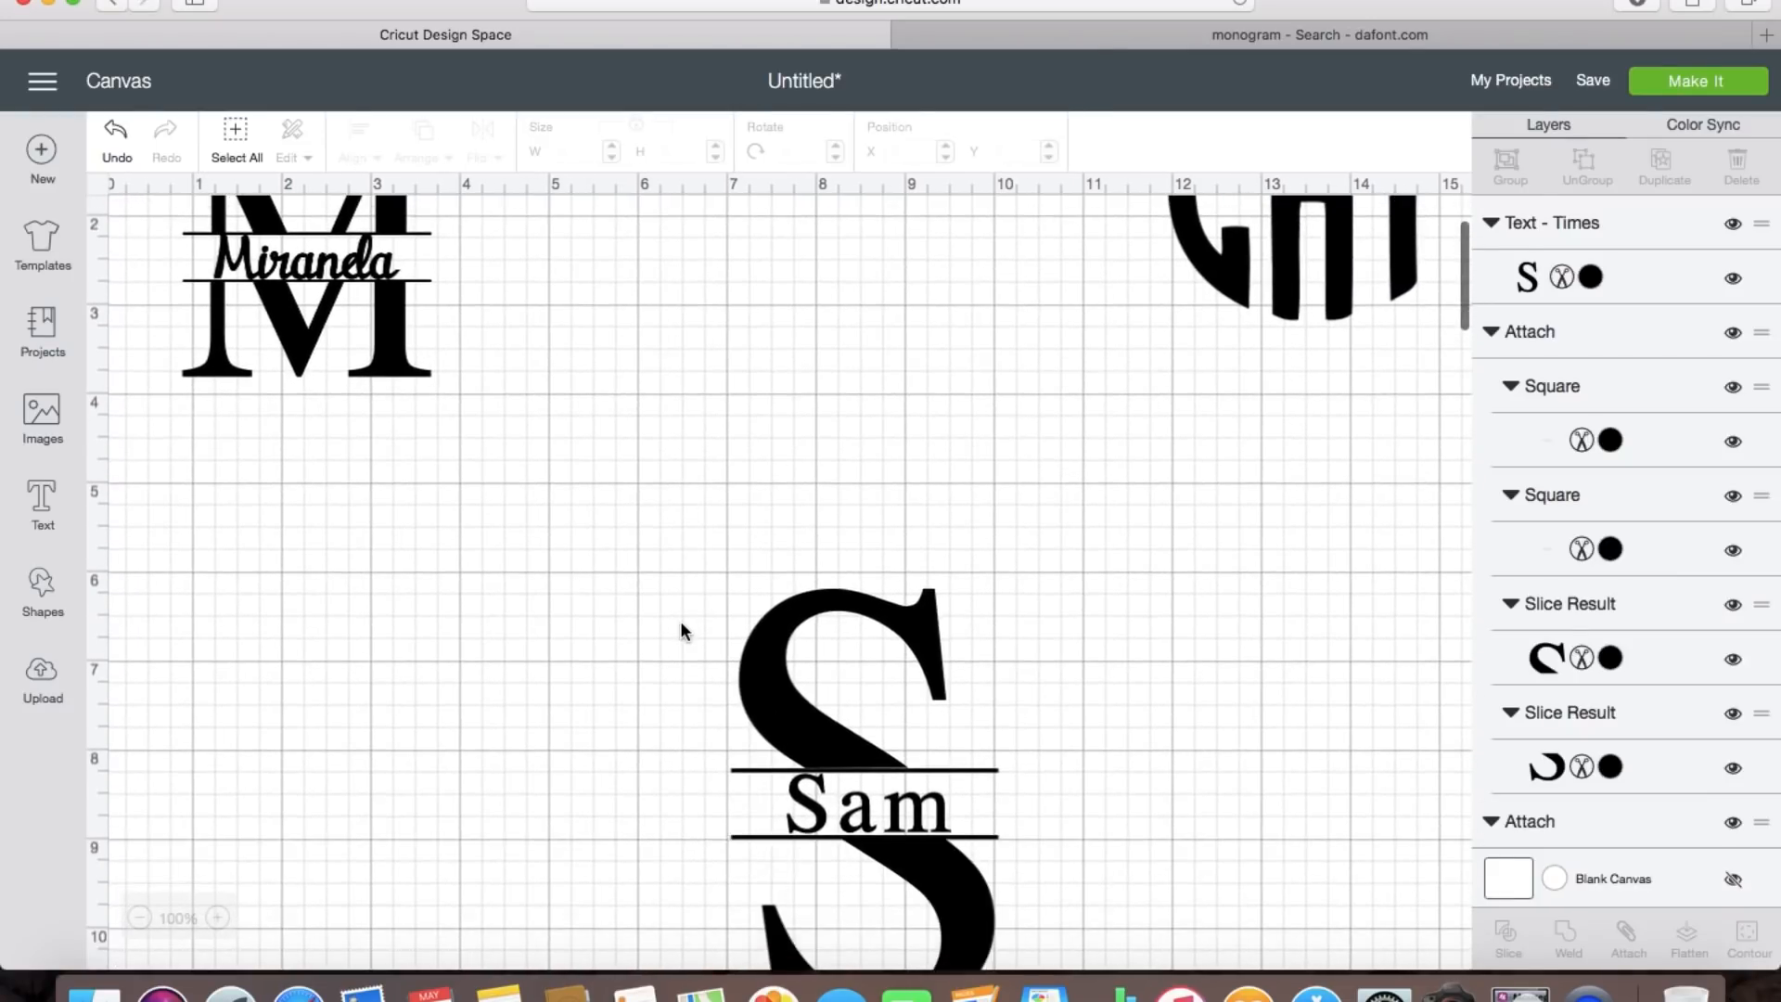
{"action": "scroll", "coordinate": [681, 621], "scroll_direction": "up", "scroll_amount": 2}
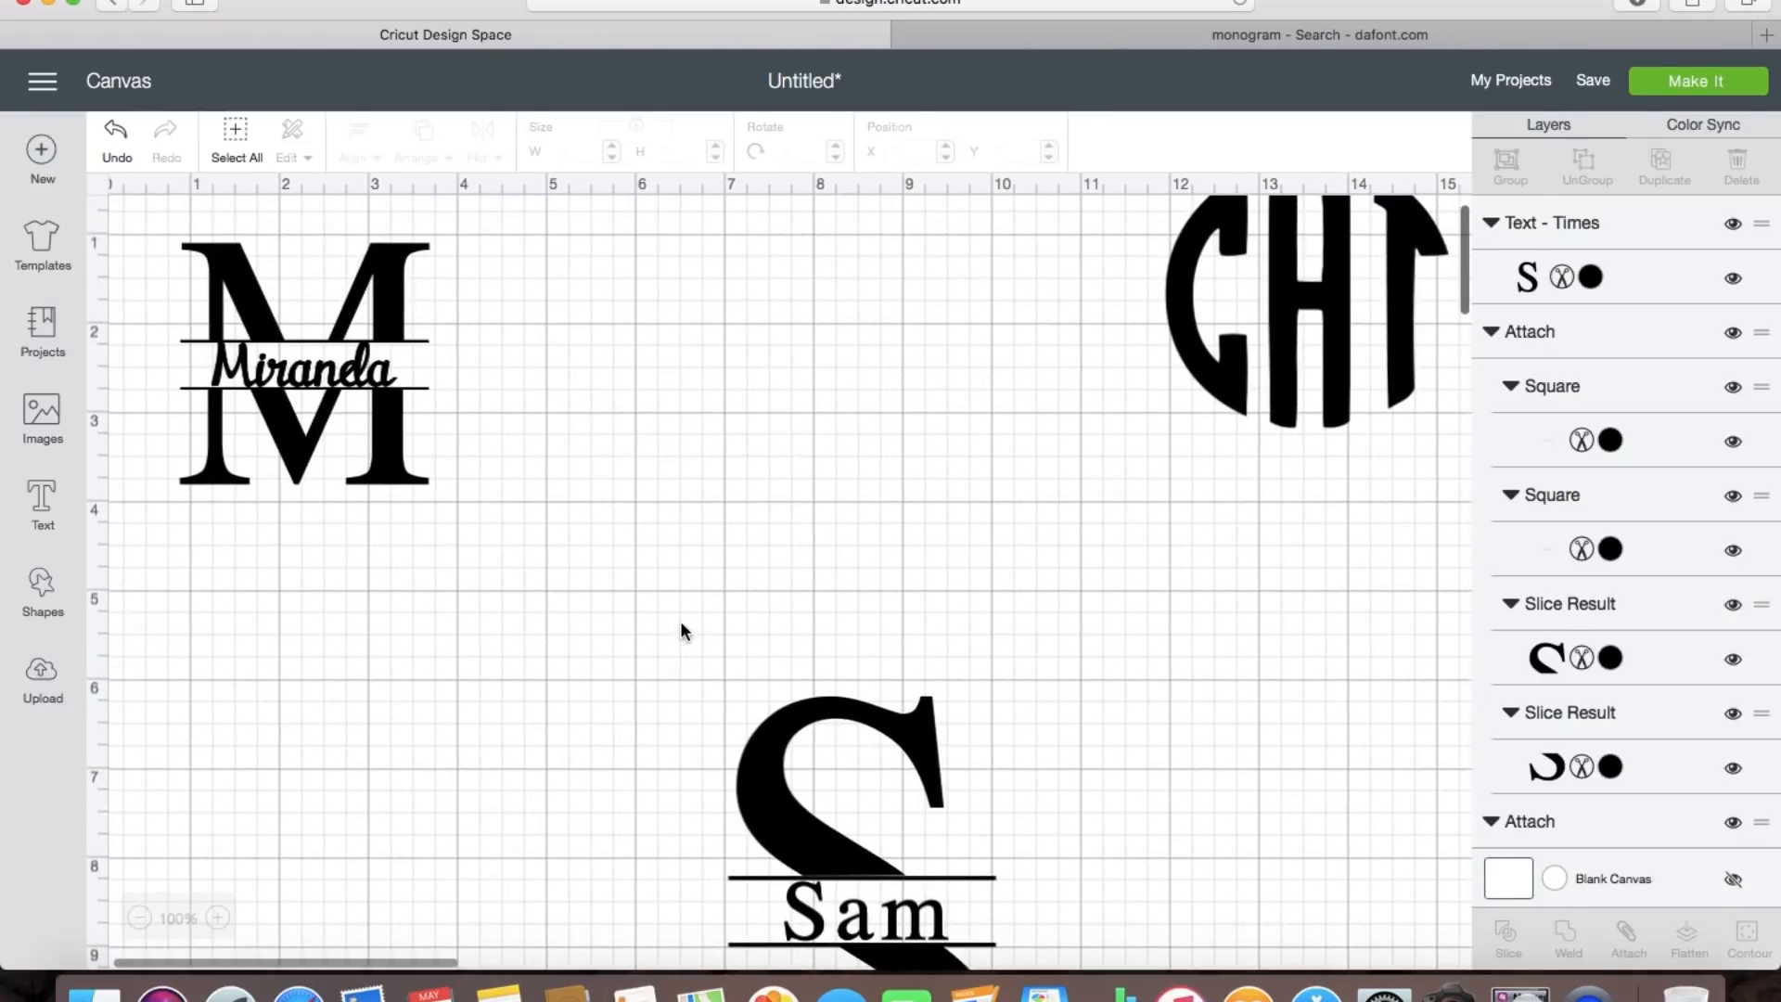
{"action": "left_click", "coordinate": [420, 337]}
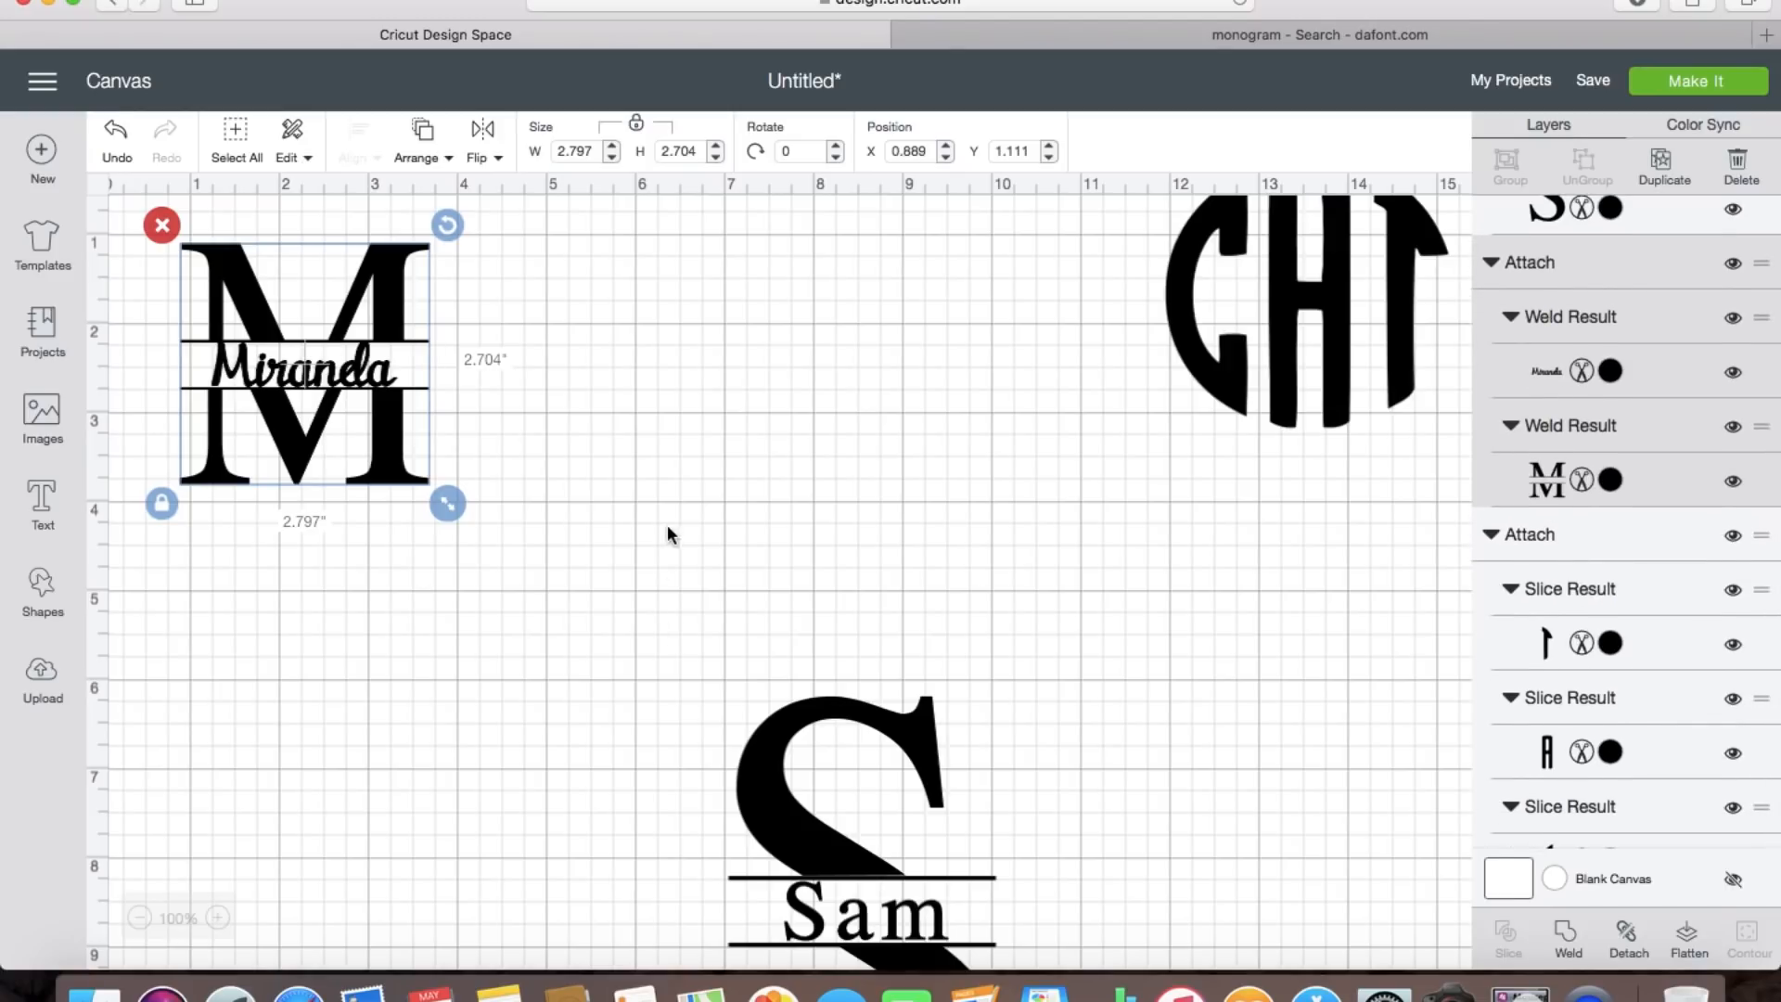
{"action": "left_click", "coordinate": [749, 886]}
{"action": "left_click", "coordinate": [711, 482]}
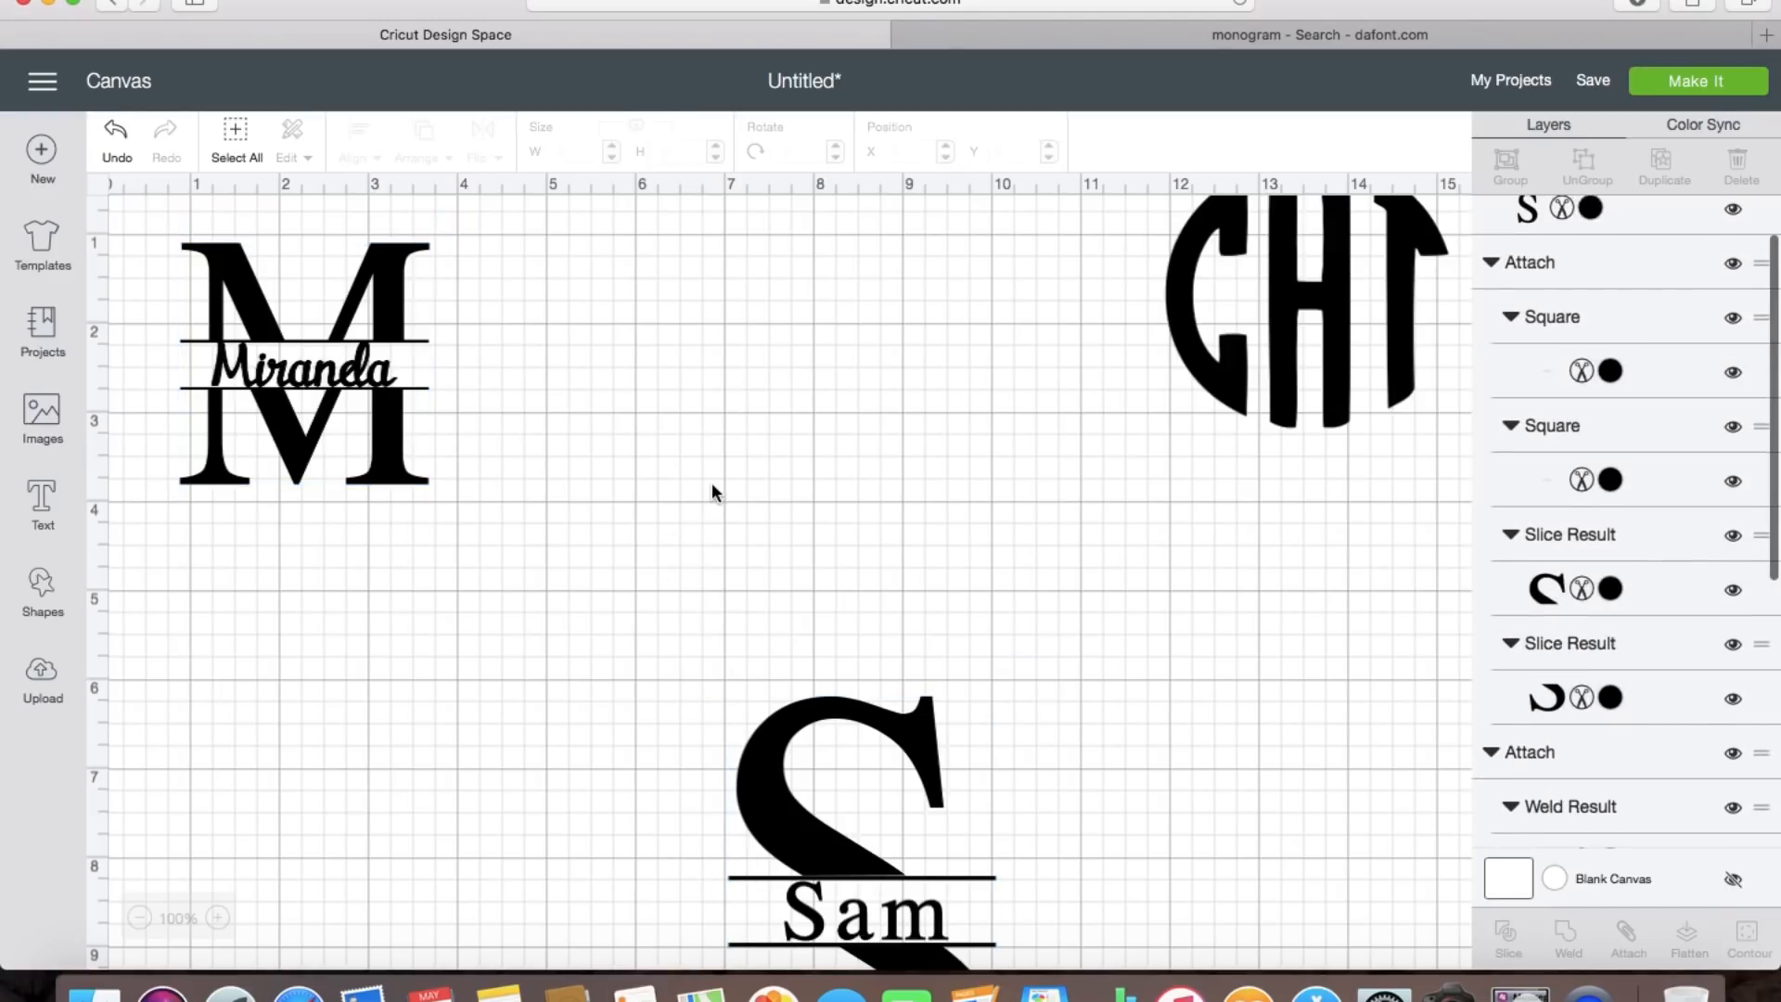
Step: Insert a square and place it between the M and circle monograms at about X 5.07, Y 1.9
{"action": "left_click", "coordinate": [42, 587]}
{"action": "left_click", "coordinate": [129, 420]}
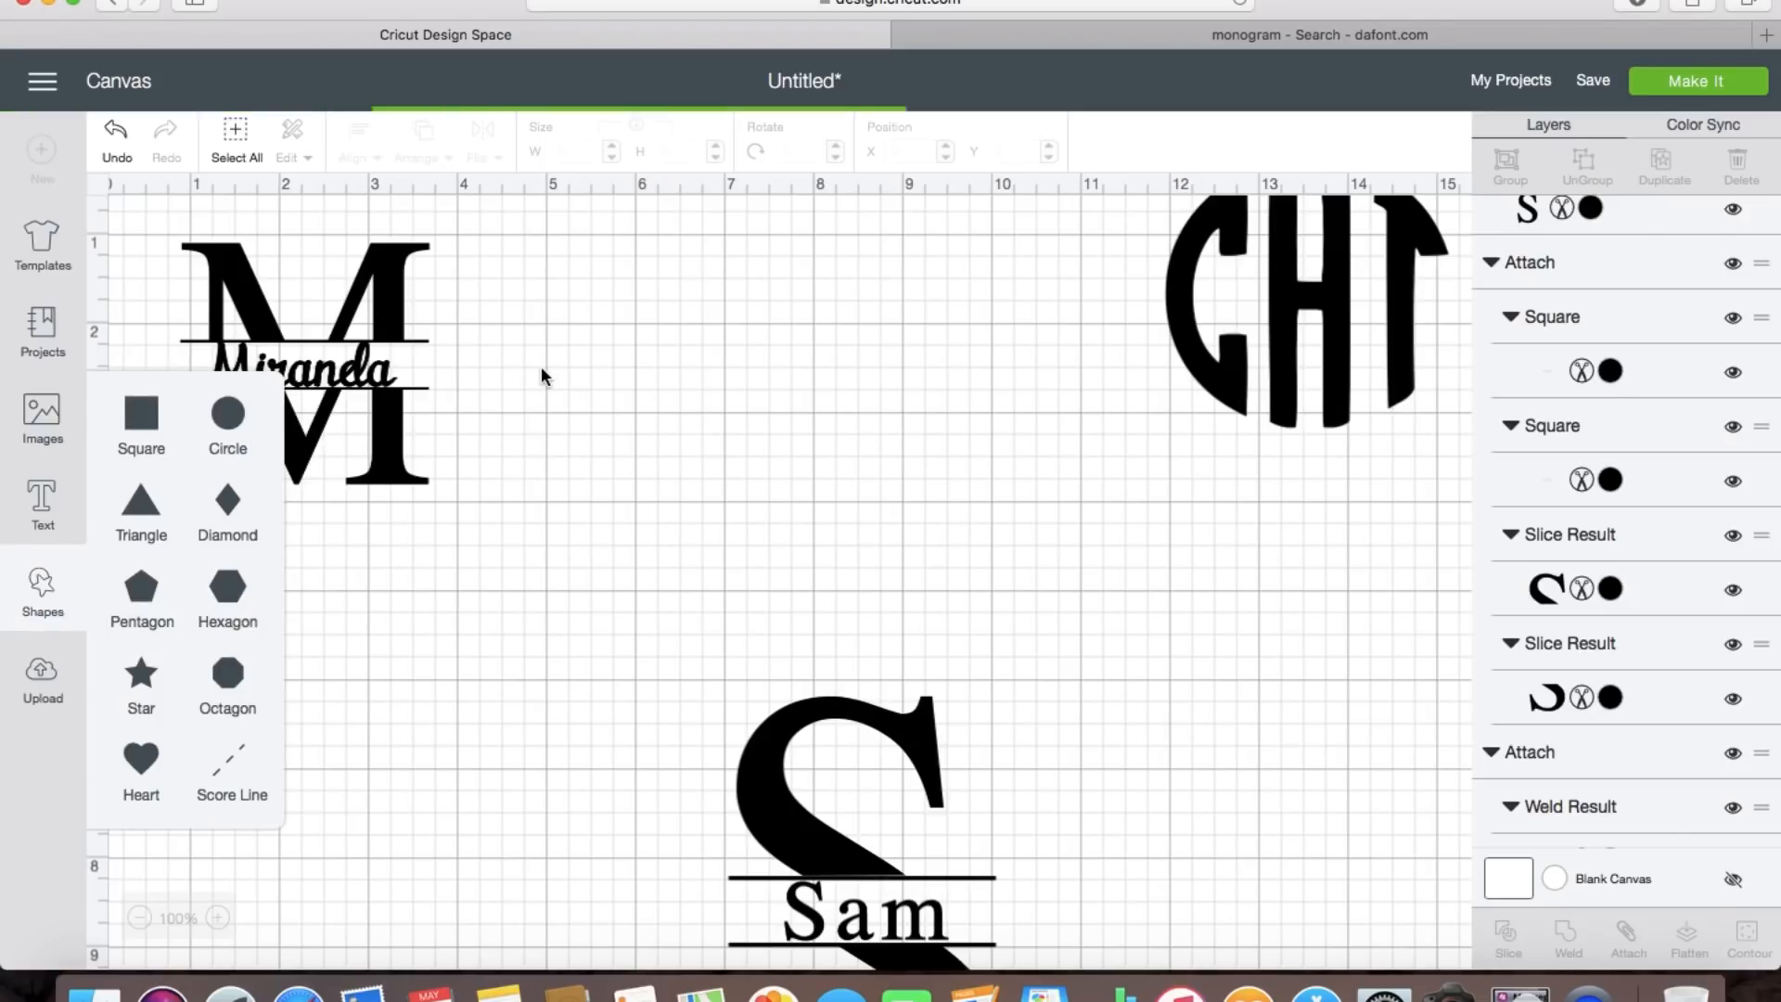
{"action": "left_click_drag", "start_coordinate": [563, 510], "coordinate": [737, 436]}
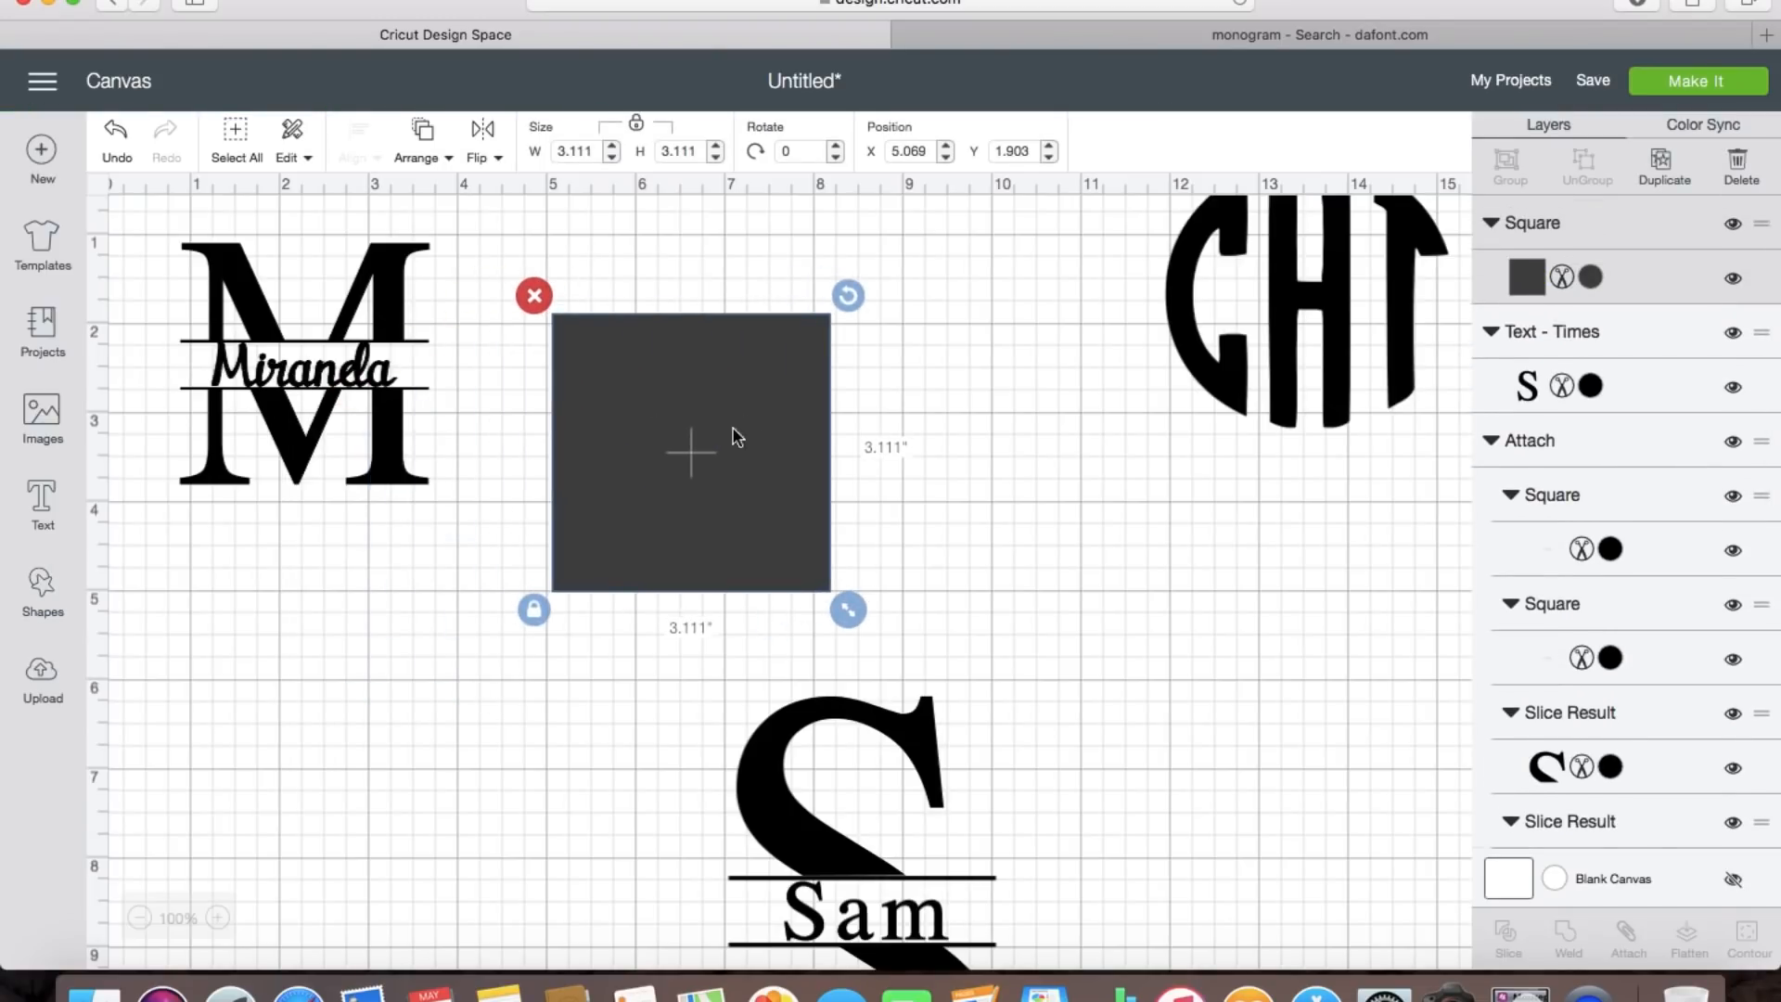
Step: Unlock the square's proportions and set its width to 4 and height to 0.05
{"action": "left_click", "coordinate": [532, 612]}
{"action": "left_click_drag", "start_coordinate": [600, 149], "coordinate": [512, 149]}
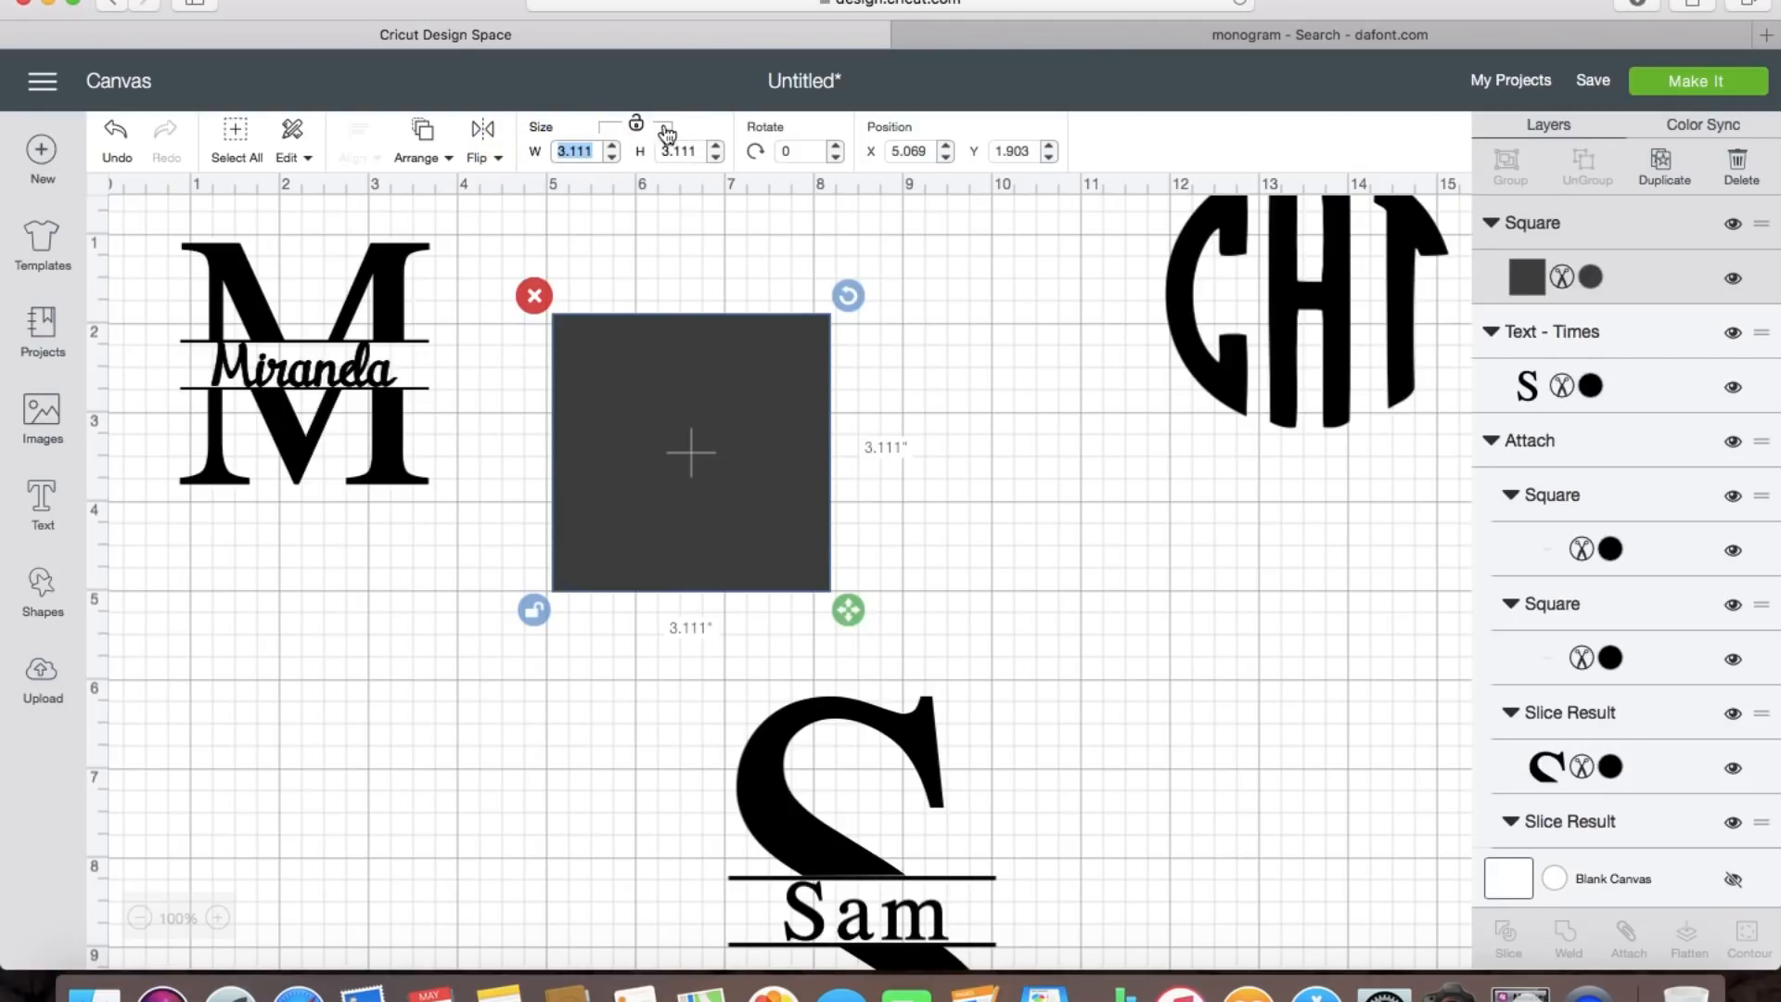
{"action": "type", "text": "4"}
{"action": "left_click", "coordinate": [698, 148]}
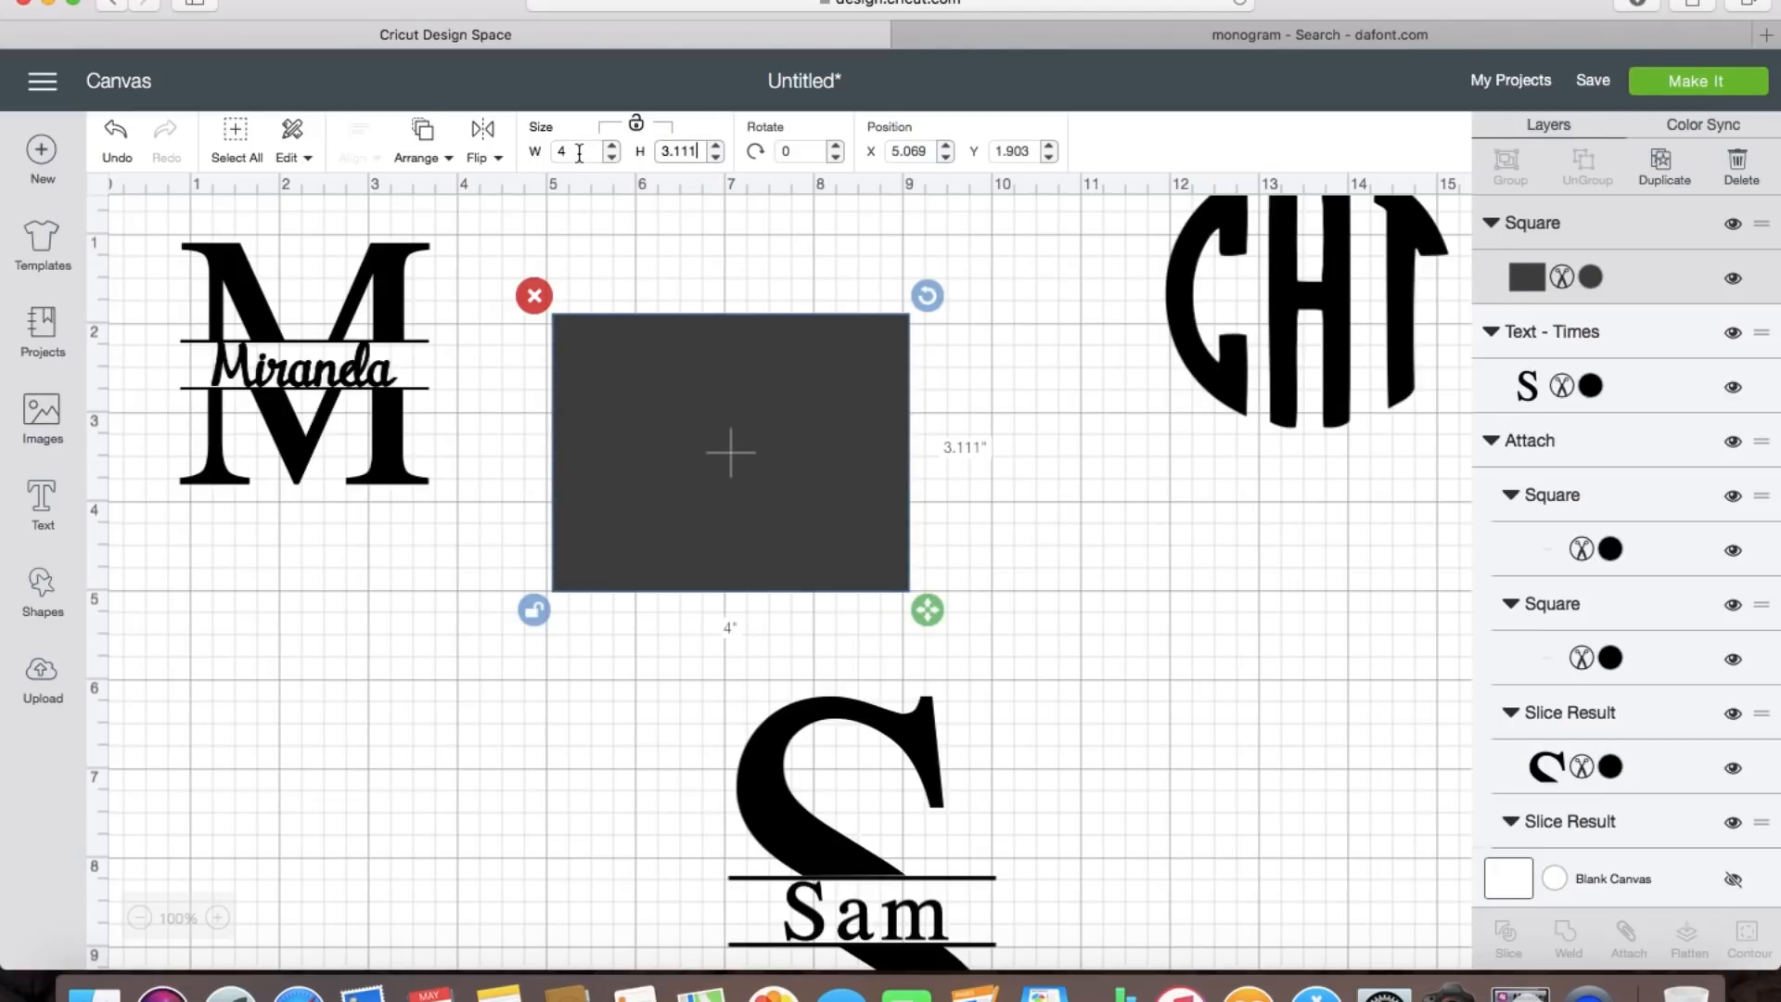
{"action": "left_click_drag", "start_coordinate": [703, 151], "coordinate": [639, 151]}
{"action": "key", "text": "BackSpace"}
{"action": "type", "text": "0.05"}
{"action": "key", "text": "Tab"}
{"action": "left_click", "coordinate": [734, 461]}
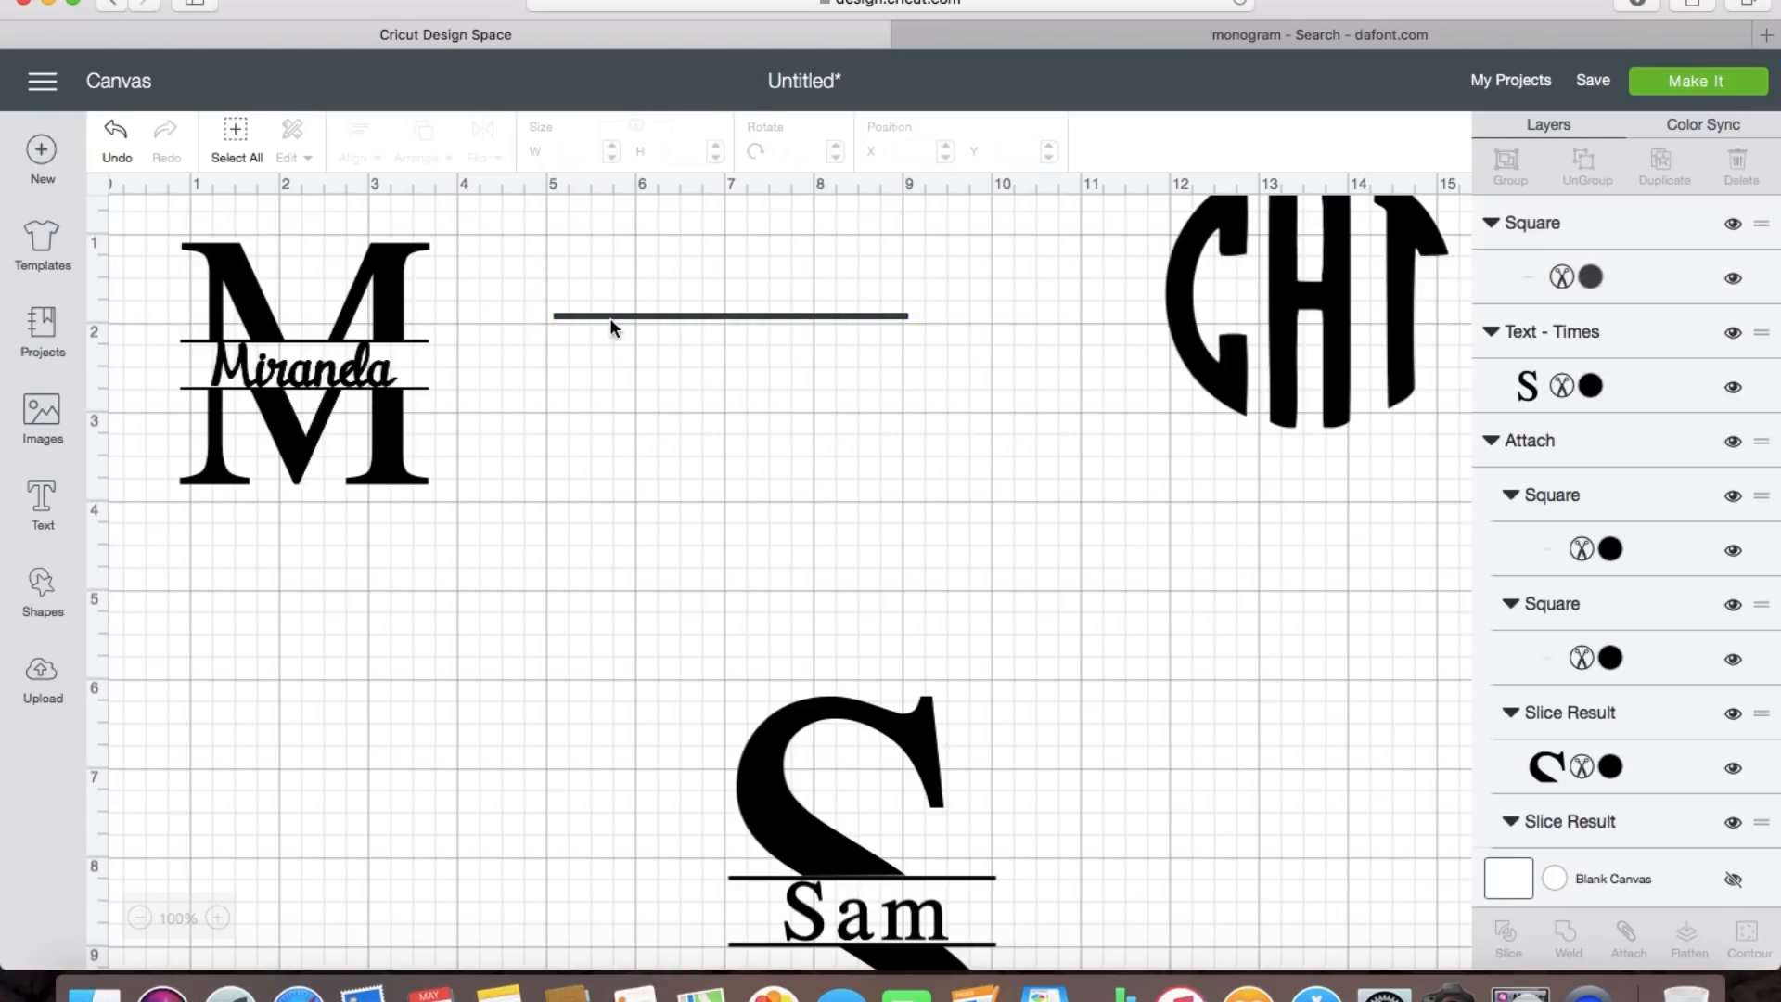
Step: Set the height of the 4-wide bar to 0.5 and lock its proportions again
{"action": "left_click", "coordinate": [576, 316]}
{"action": "left_click", "coordinate": [695, 150]}
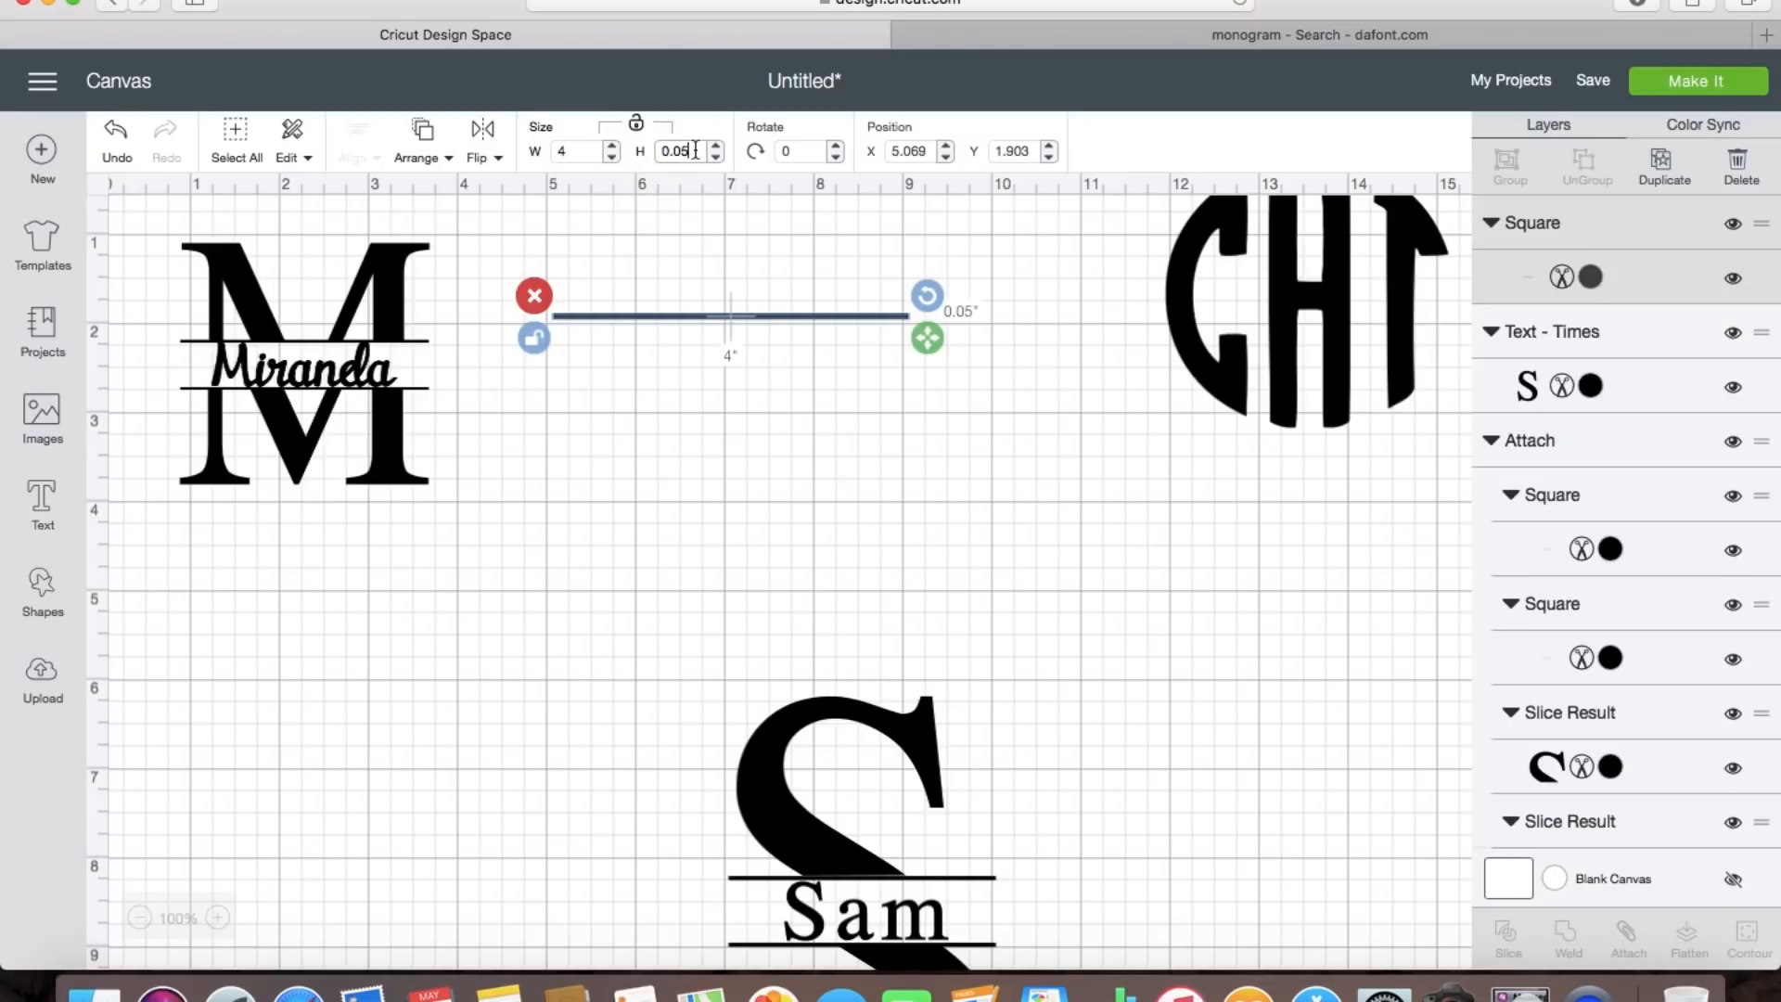
{"action": "key", "text": "BackSpace"}
{"action": "key", "text": "BackSpace"}
{"action": "type", "text": "5"}
{"action": "left_click", "coordinate": [572, 150]}
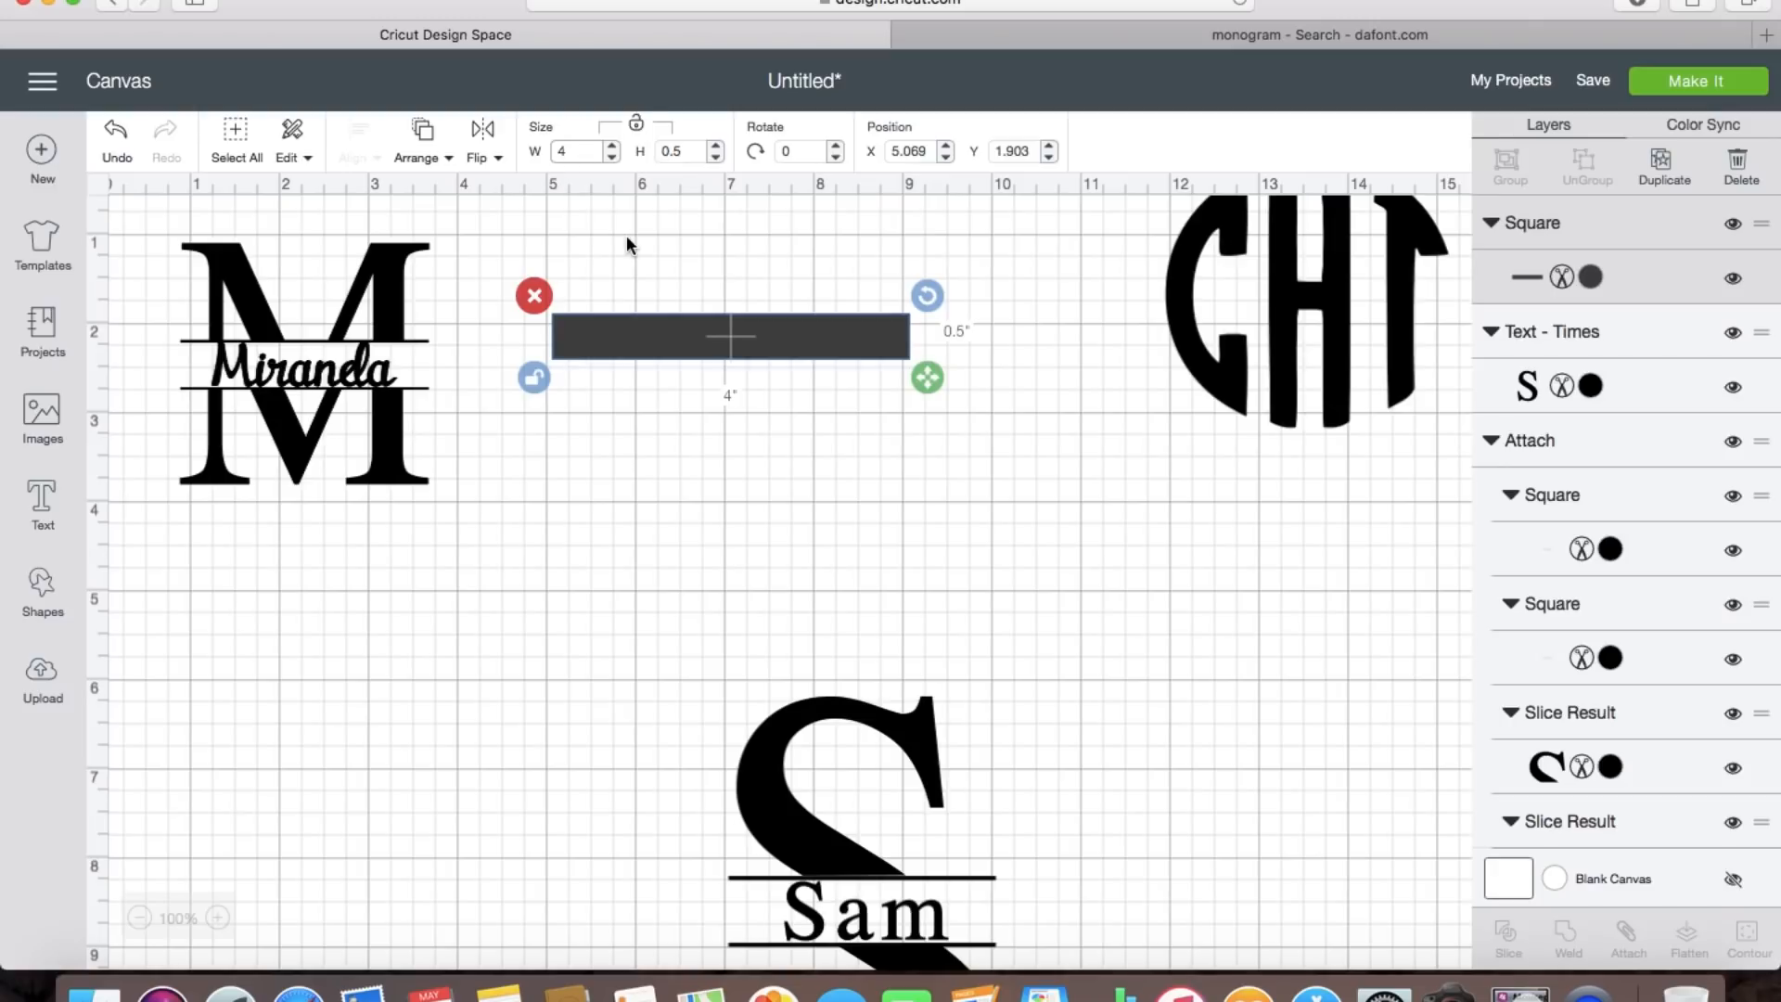
{"action": "left_click", "coordinate": [533, 377]}
{"action": "scroll", "coordinate": [993, 610], "scroll_direction": "down", "scroll_amount": 2}
{"action": "scroll", "coordinate": [993, 609], "scroll_direction": "up", "scroll_amount": 4}
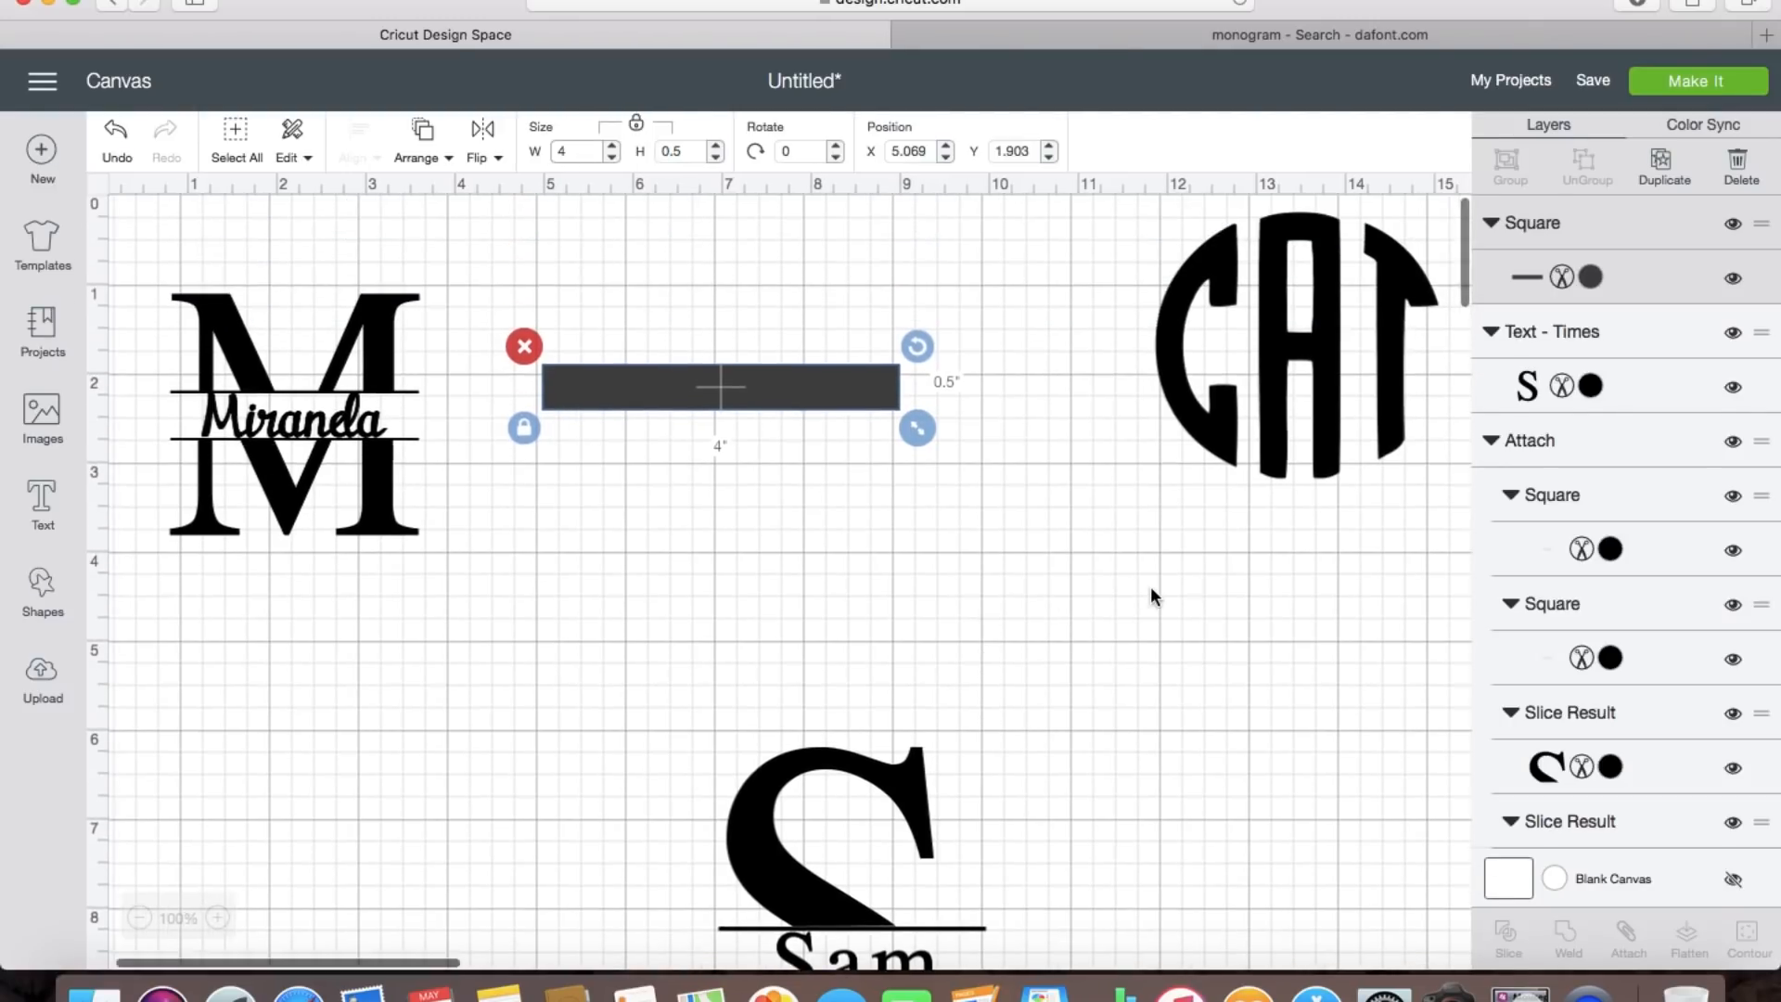
{"action": "scroll", "coordinate": [1151, 593], "scroll_direction": "right", "scroll_amount": 2}
{"action": "scroll", "coordinate": [1151, 594], "scroll_direction": "down", "scroll_amount": 1}
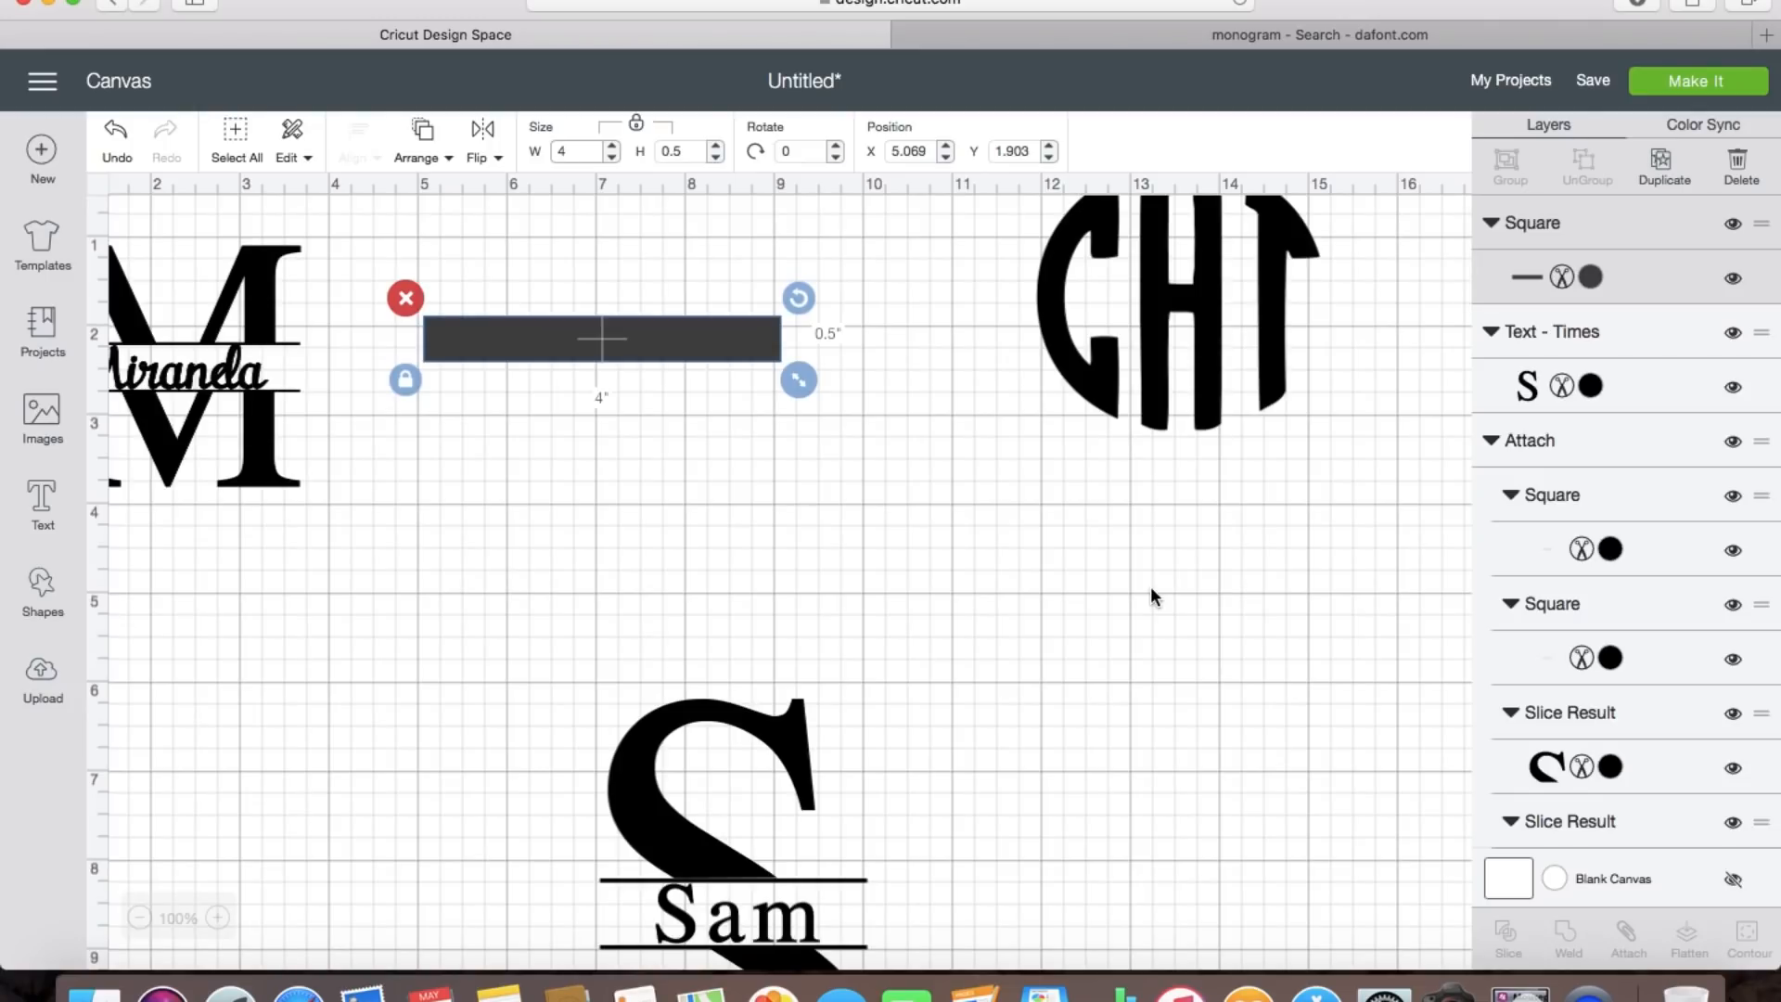